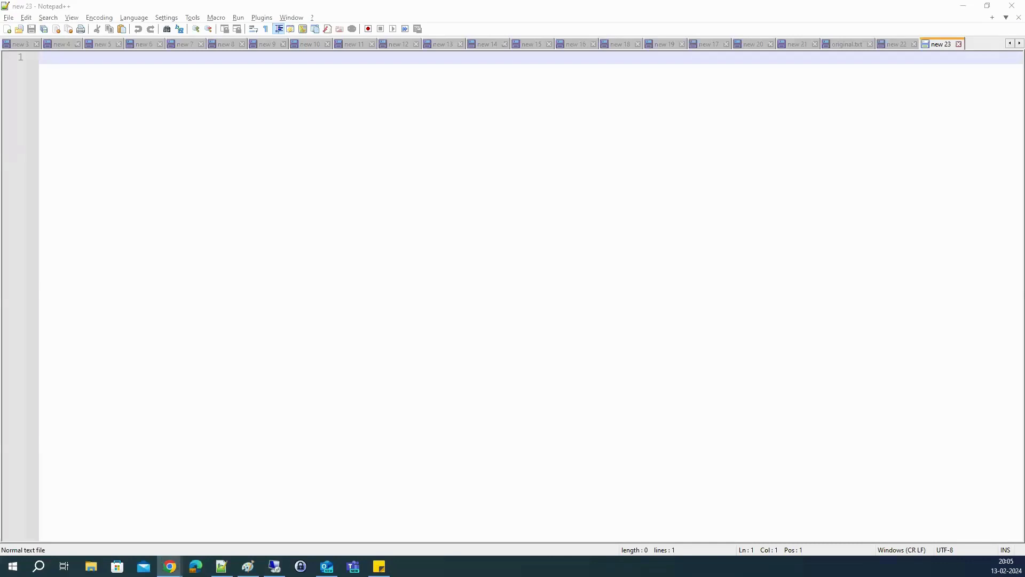
Write the heading "AWS: Volumes,Snapshots,AMI's:" on the first line of the empty note
{"action": "left_click", "coordinate": [412, 220]}
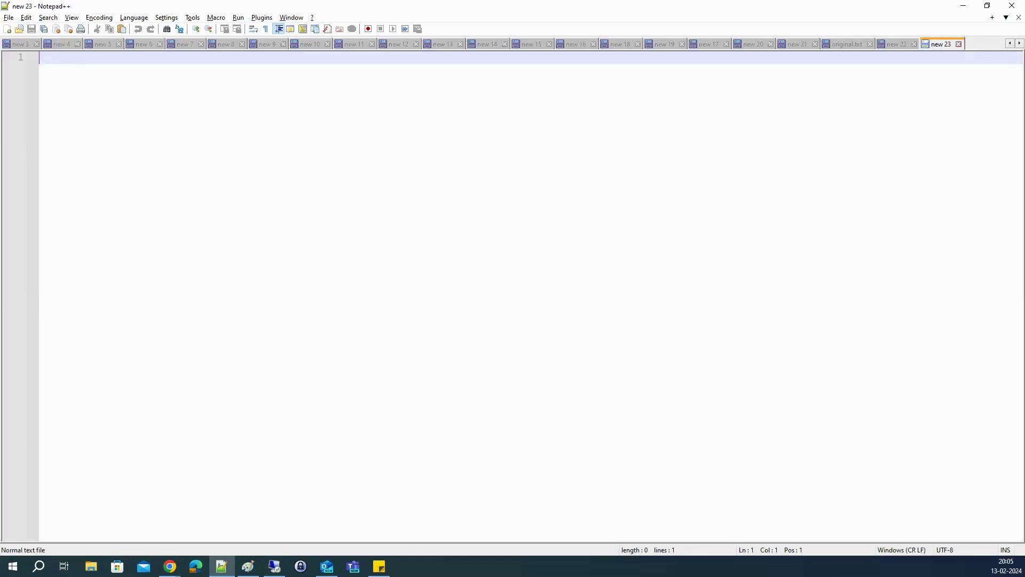
{"action": "left_click", "coordinate": [170, 566]}
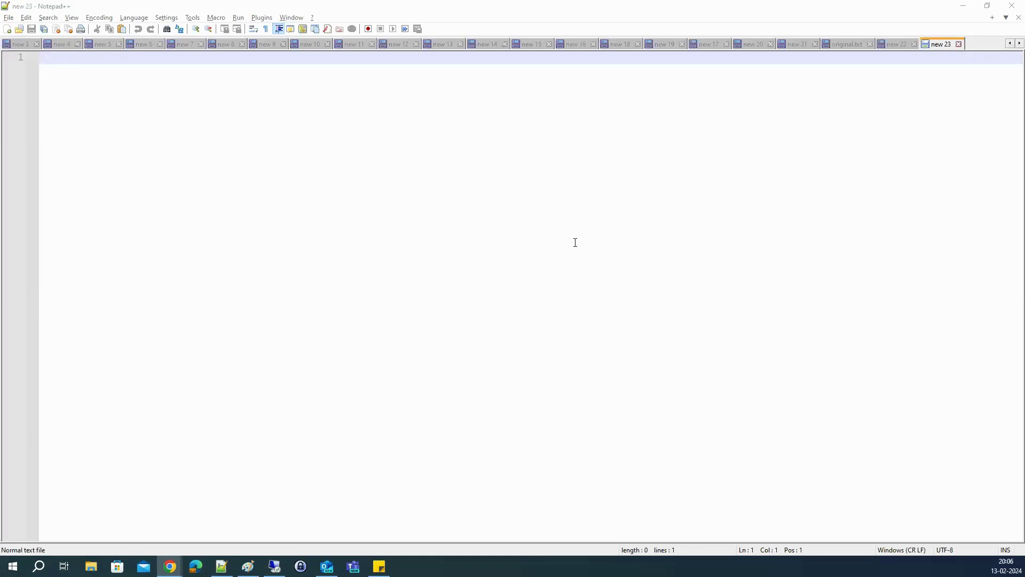
{"action": "left_click", "coordinate": [697, 255]}
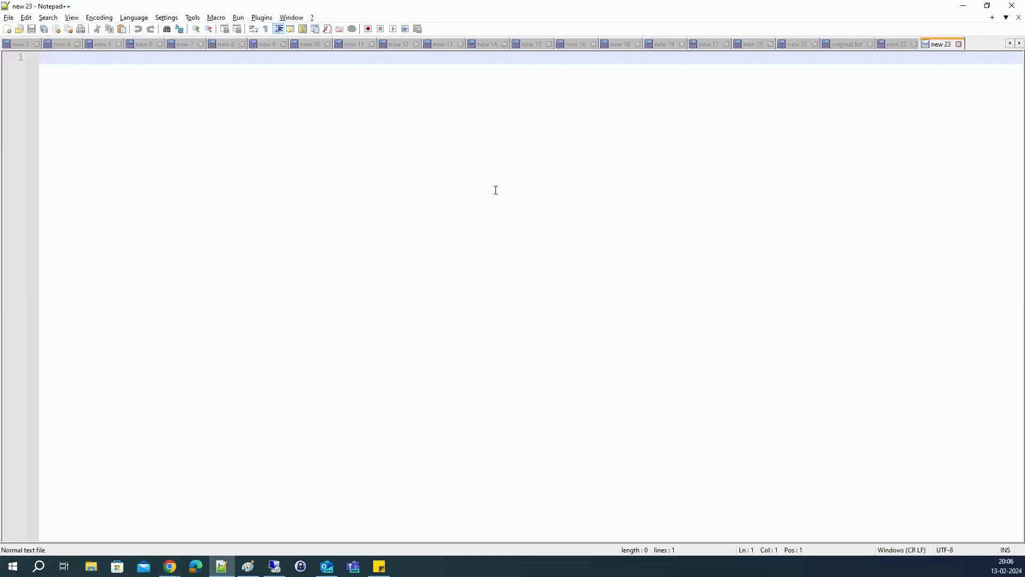
{"action": "type", "text": "Volumes,Snapshots,"}
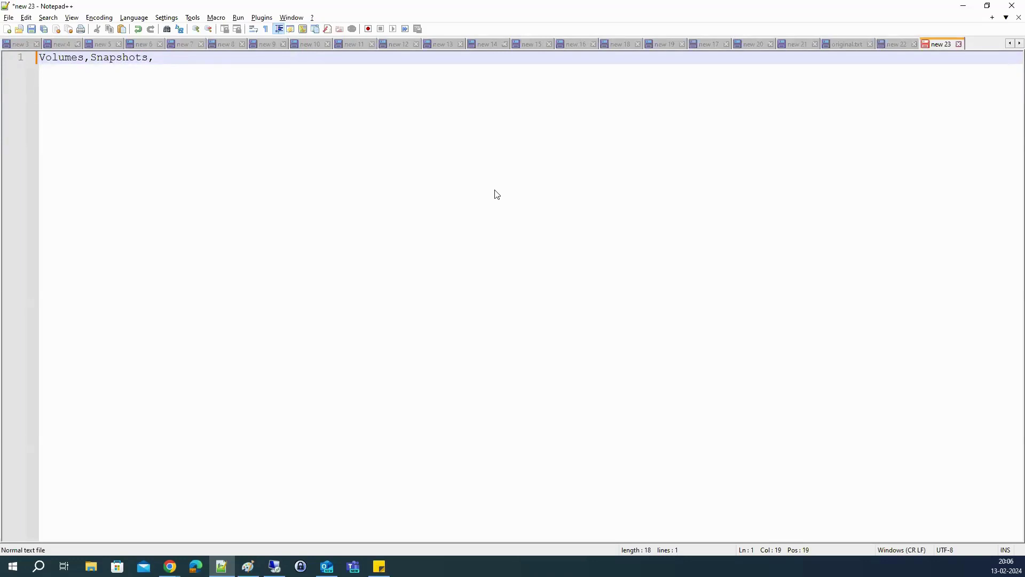
{"action": "type", "text": "AMI's:"}
{"action": "key", "text": "Return"}
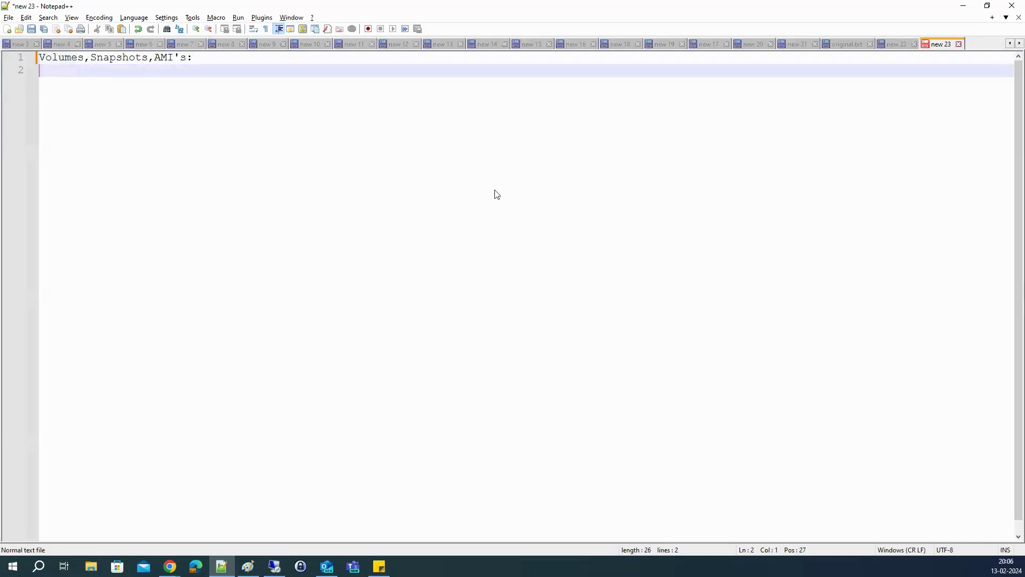
{"action": "key", "text": "Up"}
{"action": "type", "text": "AWS"}
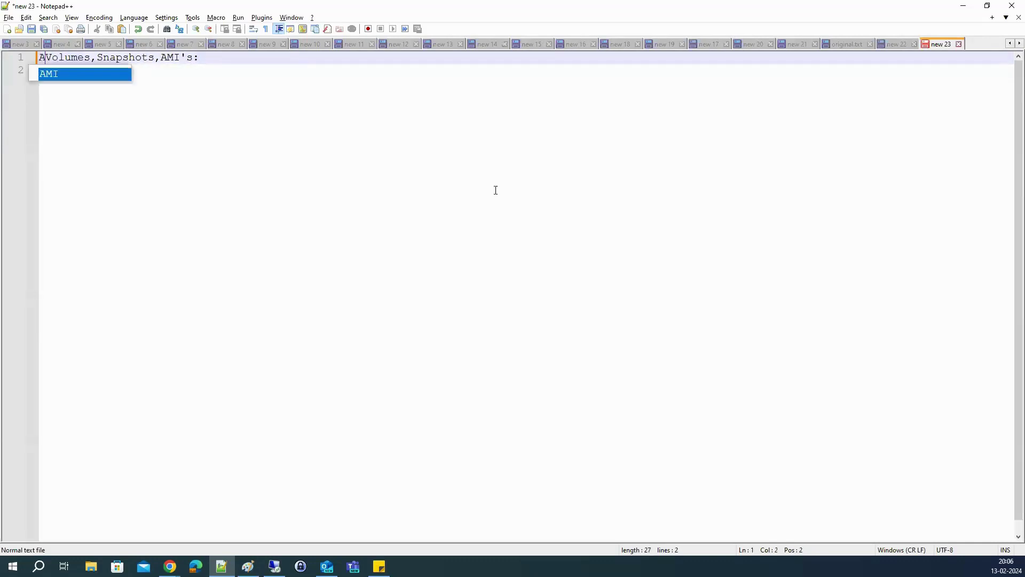
{"action": "type", "text": ":"}
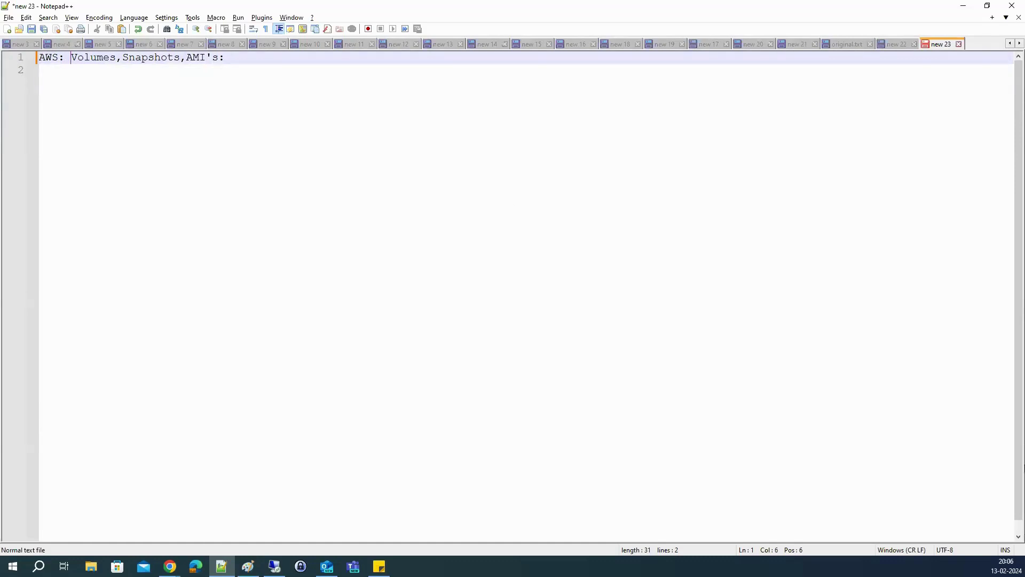
{"action": "key", "text": "alt+Tab"}
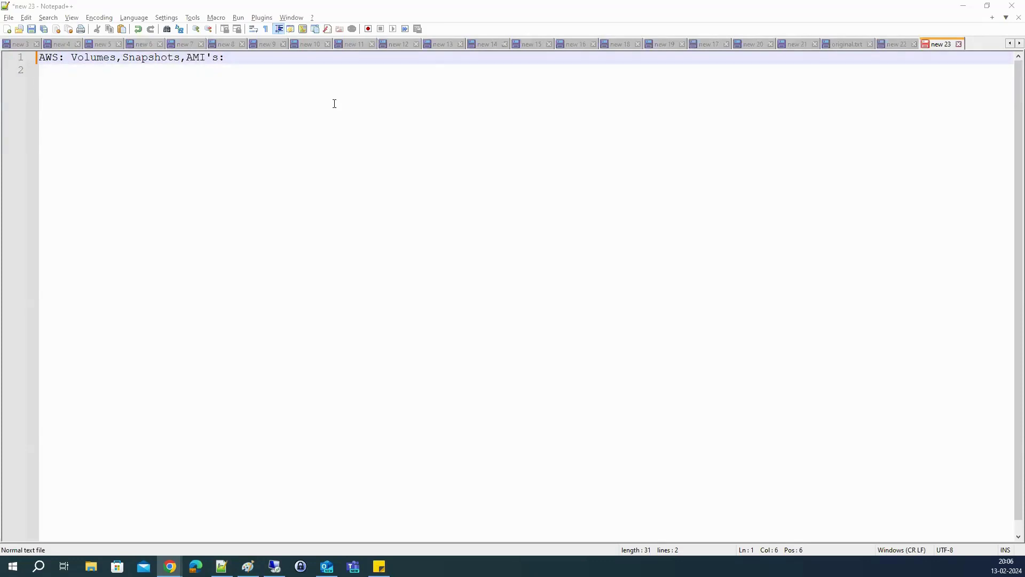
Add the line "EC2 - Elastic compute cloud" below the heading, leaving two blank lines between them
{"action": "left_click", "coordinate": [334, 133]}
{"action": "key", "text": "Return"}
{"action": "key", "text": "Return"}
{"action": "type", "text": "E"}
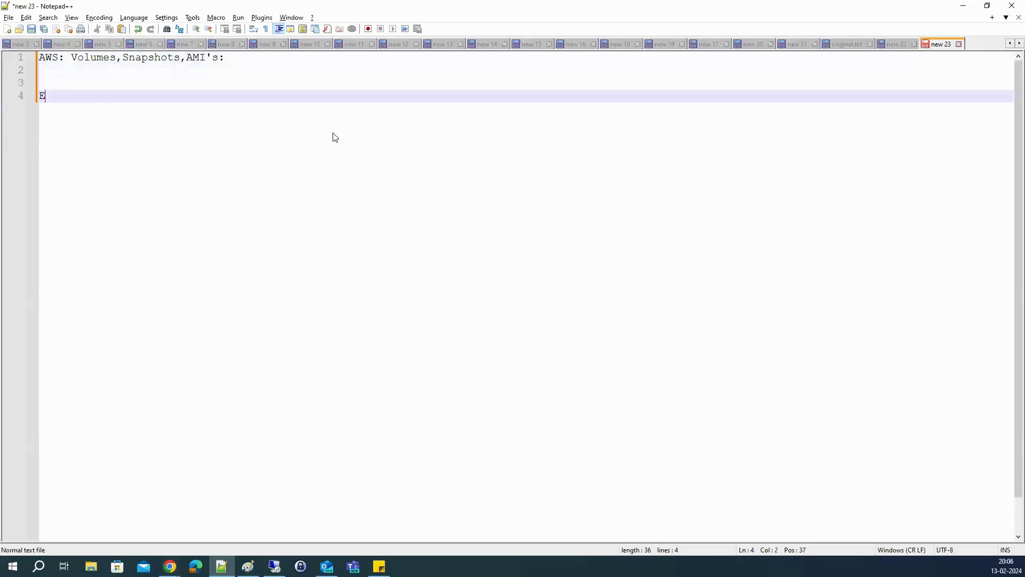
{"action": "type", "text": "C2 - Elastic compute cloud"}
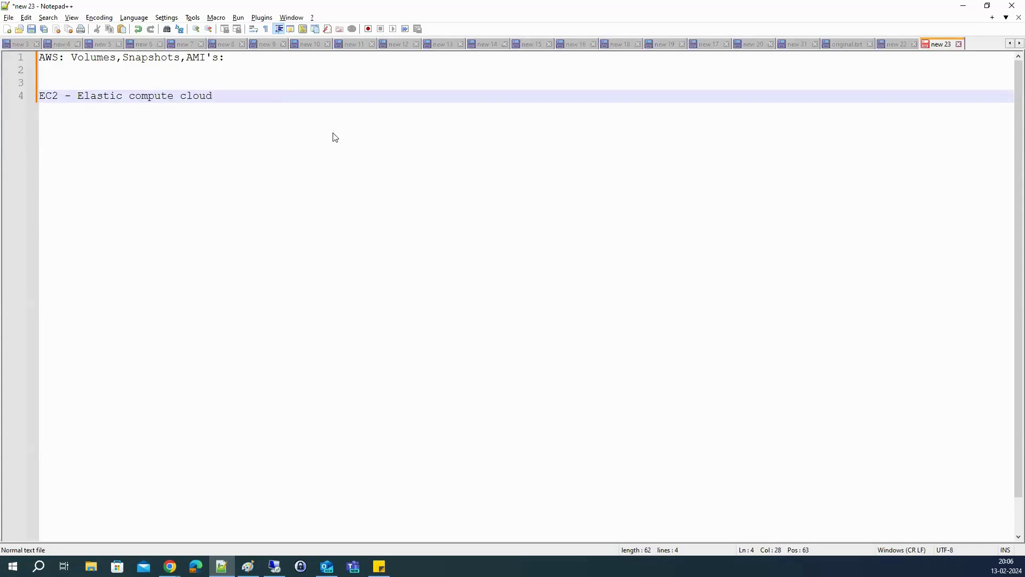
Add two empty lines below the EC2 line and extend that line with "- Server"
{"action": "key", "text": "Return"}
{"action": "key", "text": "Return"}
{"action": "key", "text": "Up"}
{"action": "key", "text": "Up"}
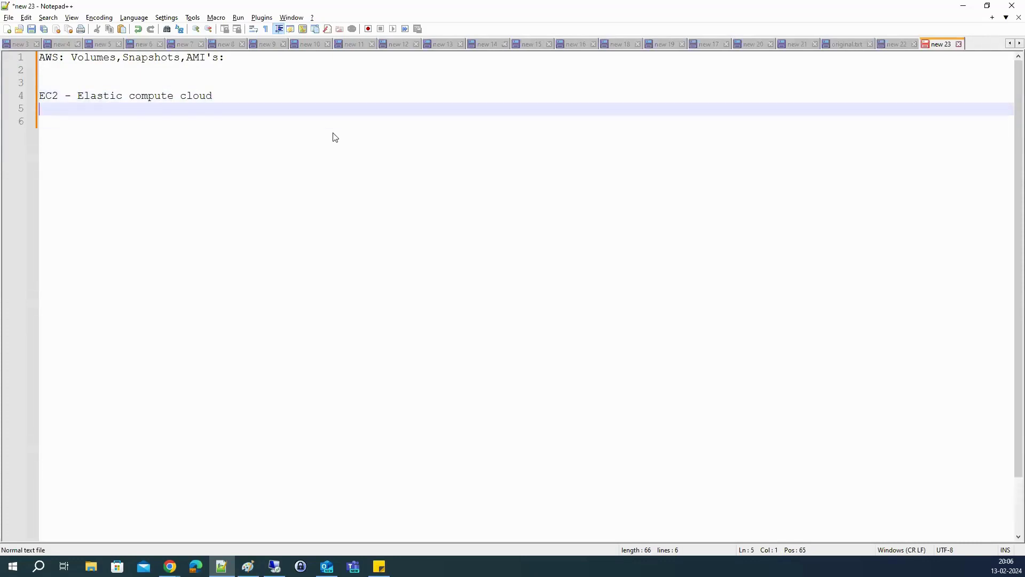
{"action": "key", "text": "End"}
{"action": "type", "text": "- "}
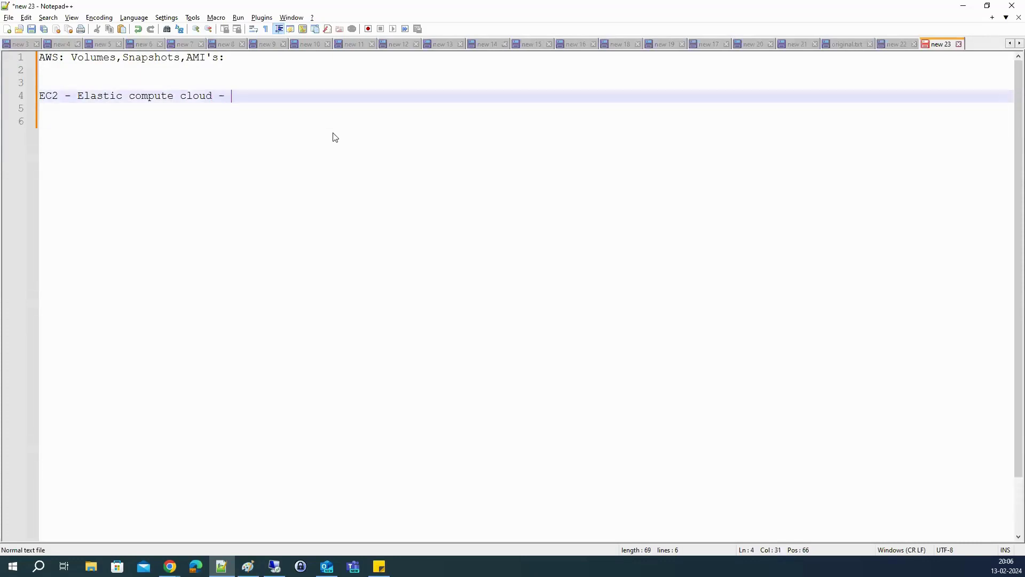
{"action": "type", "text": "Server"}
Switch to Chrome, open aws.amazon.com and go to the AWS console sign-in page
{"action": "left_click", "coordinate": [170, 566]}
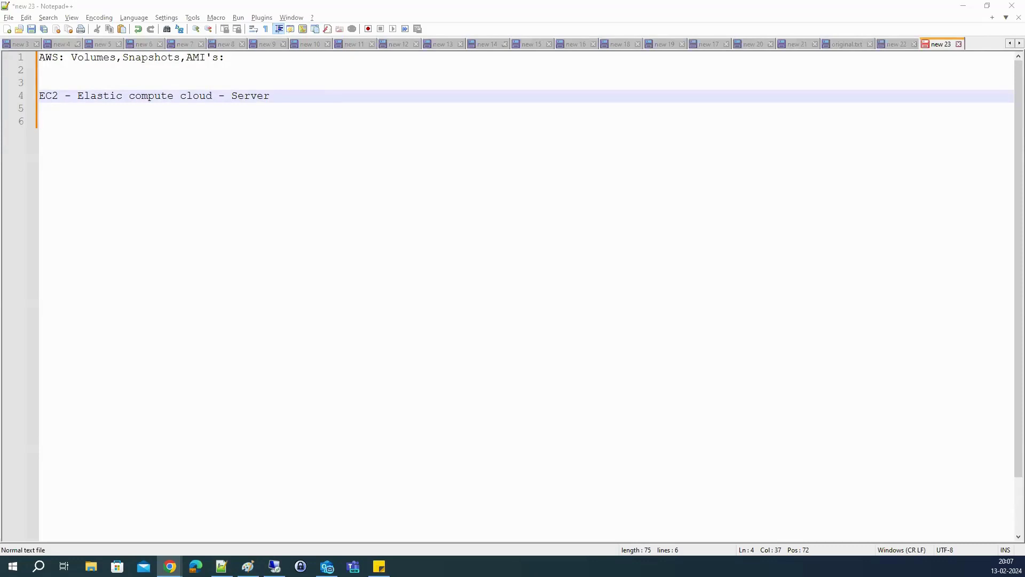
{"action": "key", "text": "alt+Tab"}
{"action": "double_click", "coordinate": [464, 5]}
{"action": "type", "text": "a"}
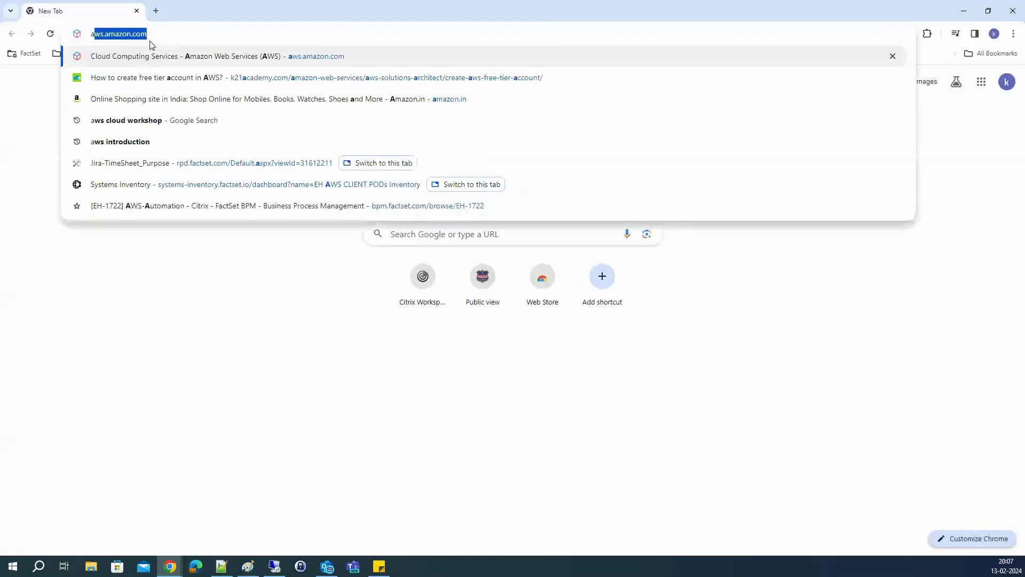
{"action": "key", "text": "Return"}
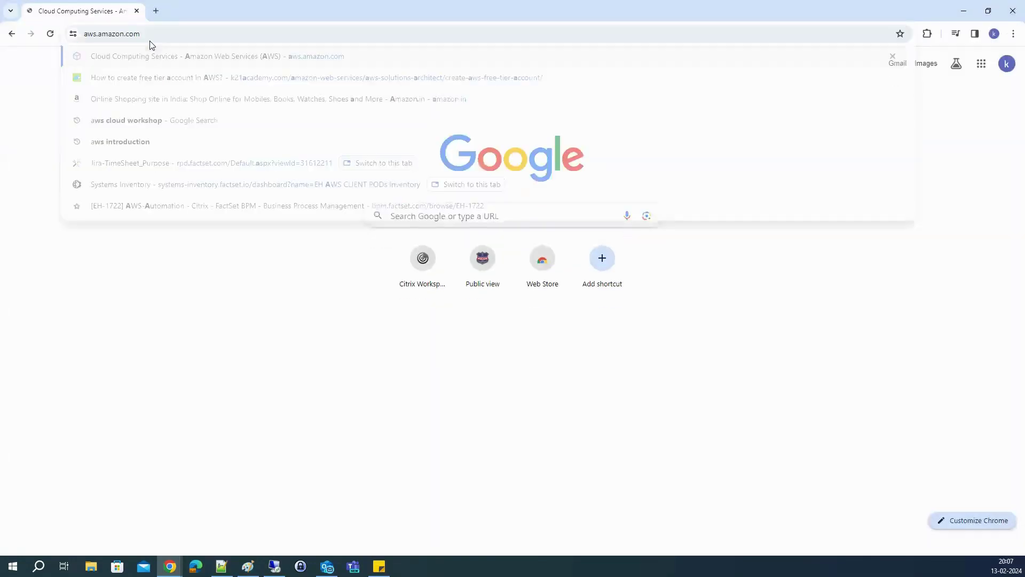
{"action": "left_click", "coordinate": [427, 87]}
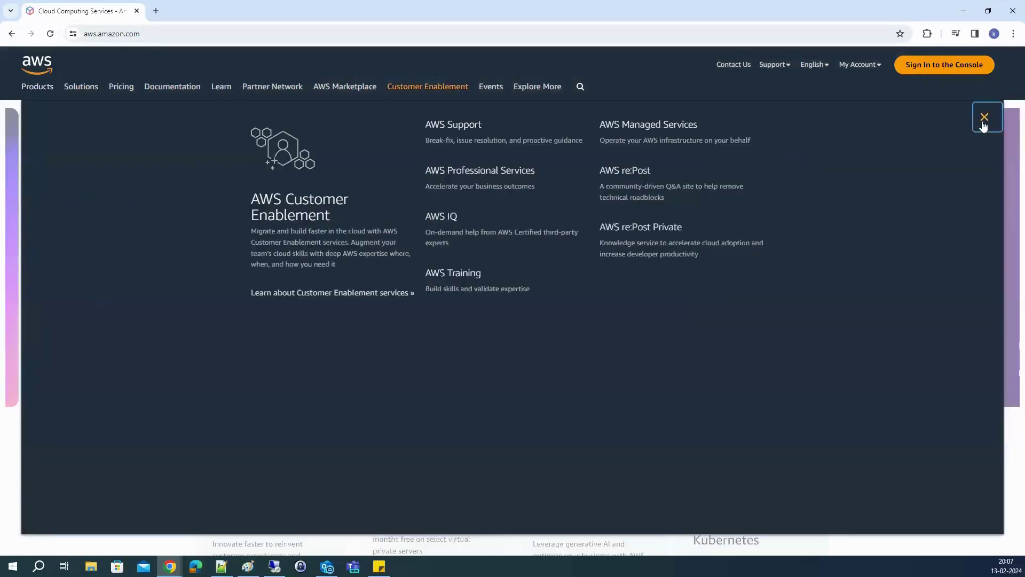
{"action": "left_click", "coordinate": [984, 117]}
{"action": "left_click", "coordinate": [944, 64]}
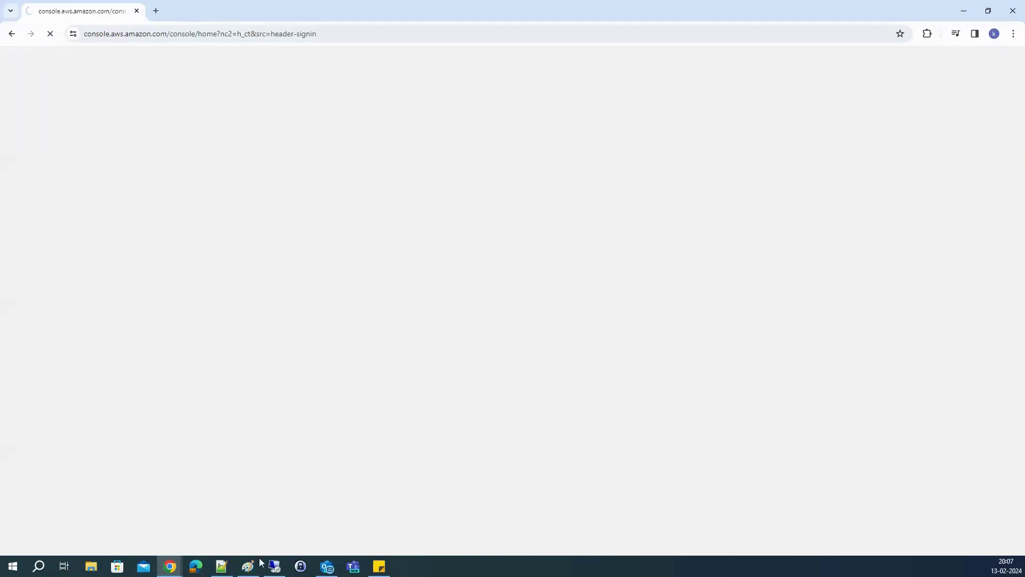
Enter the account's e-mail address for the root user sign-in and continue to the password page
{"action": "left_click", "coordinate": [217, 571]}
{"action": "left_click", "coordinate": [217, 571]}
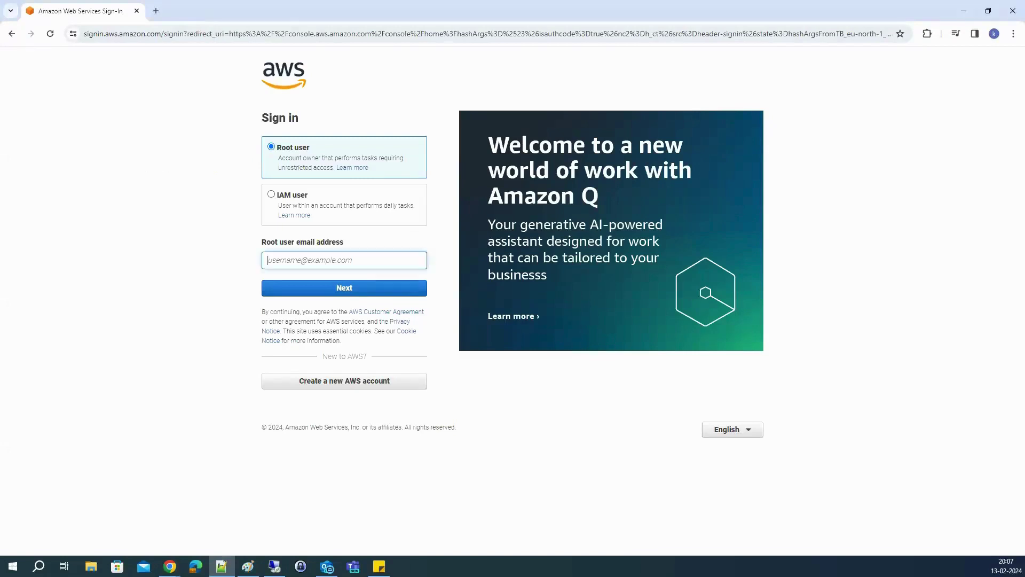
{"action": "key", "text": "alt+Tab"}
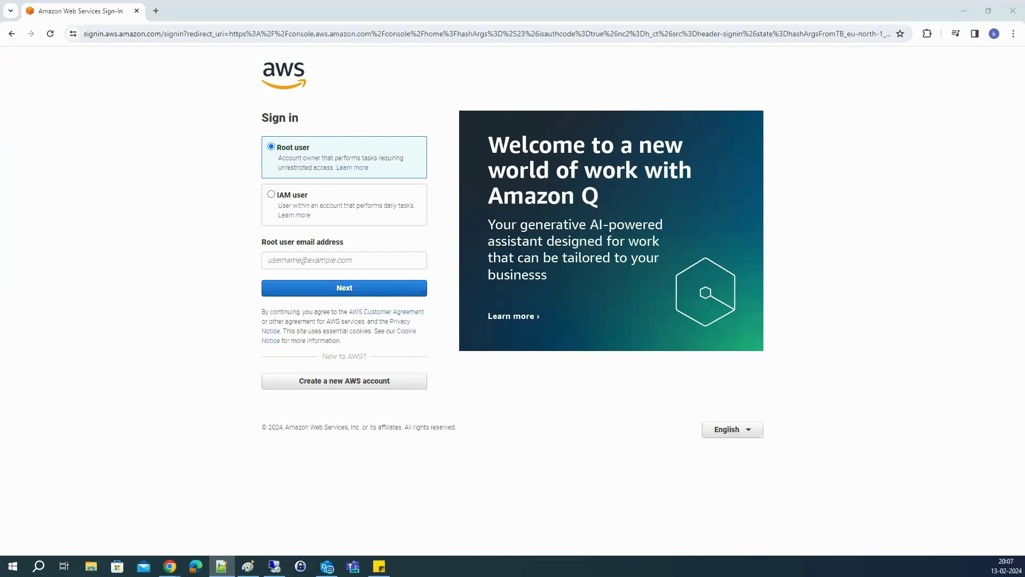
{"action": "left_click", "coordinate": [344, 261]}
{"action": "key", "text": "alt+Tab"}
{"action": "left_click", "coordinate": [314, 259]}
{"action": "left_click", "coordinate": [311, 277]}
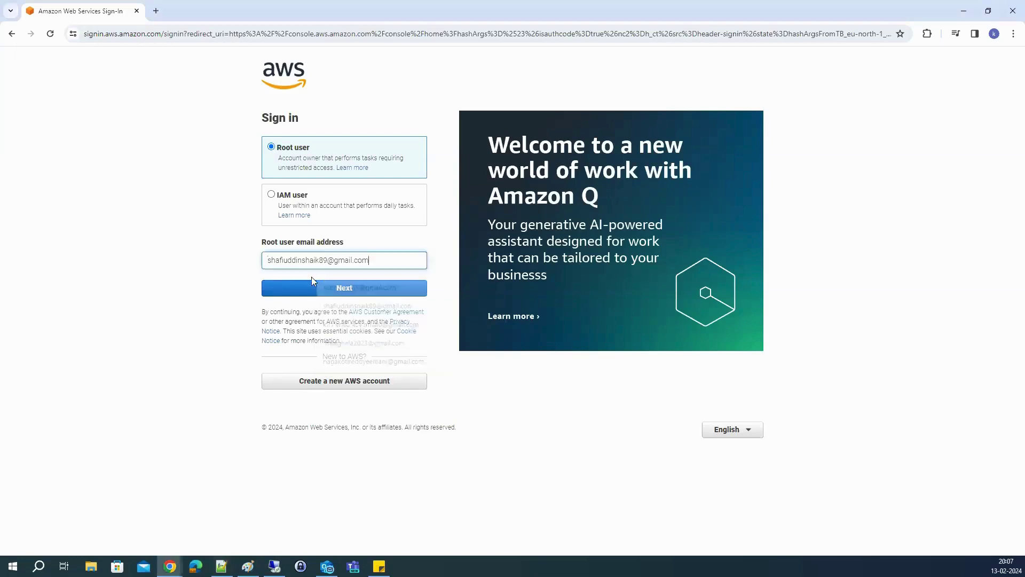
{"action": "left_click", "coordinate": [312, 287]}
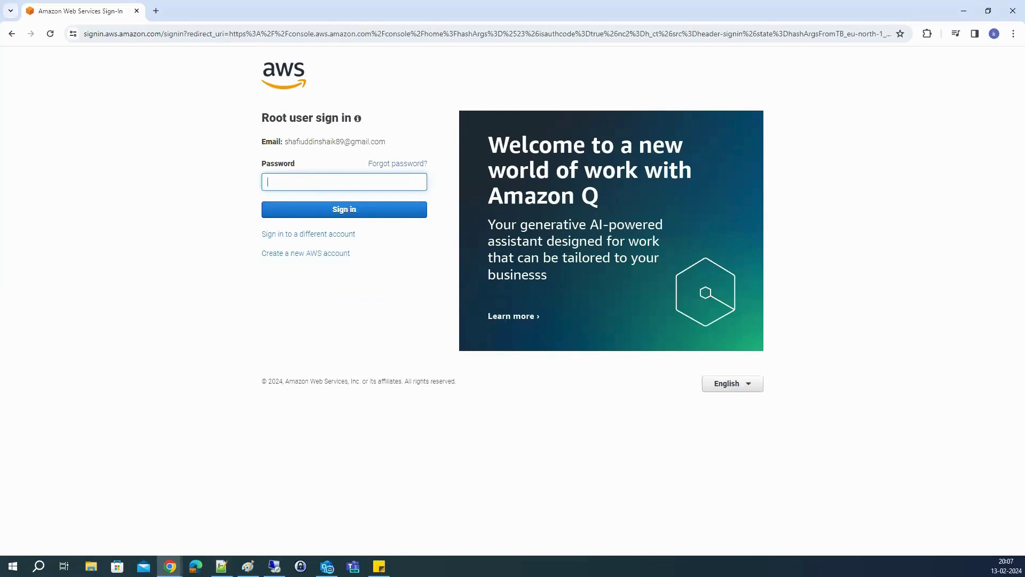
Paste the root account password and sign in to the AWS console
{"action": "key", "text": "alt+Tab"}
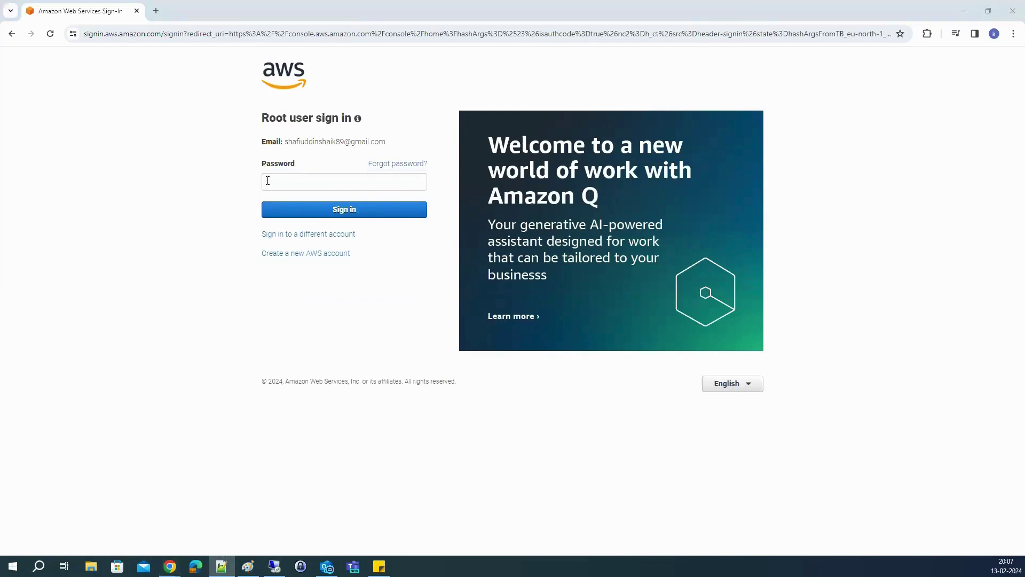
{"action": "left_click", "coordinate": [266, 181]}
{"action": "key", "text": "ctrl+v"}
{"action": "left_click", "coordinate": [335, 210]}
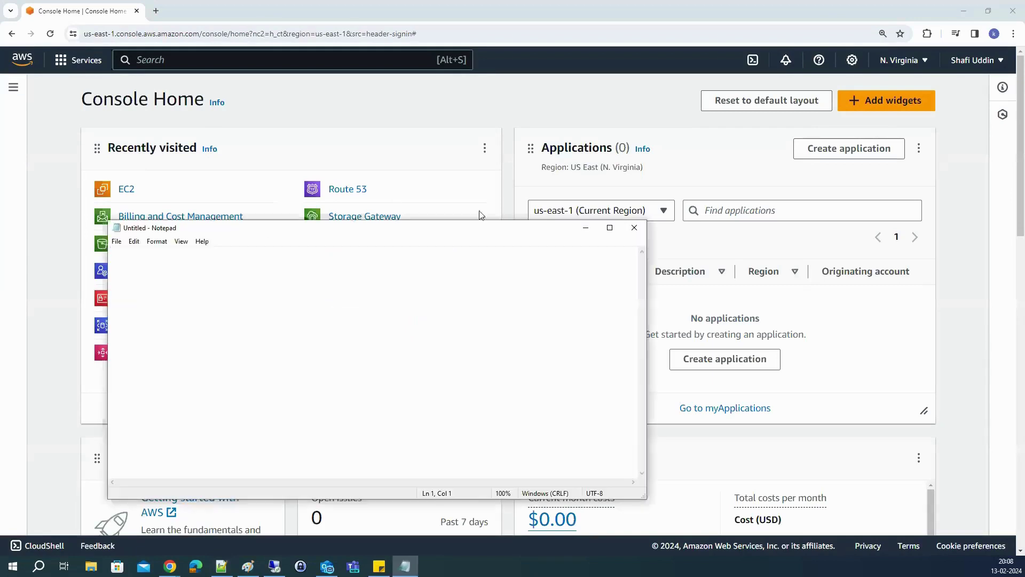
Maximize the blank Notepad window, copy the Notepad++ notes into it and enlarge the text to 190%
{"action": "left_click", "coordinate": [609, 224]}
{"action": "key", "text": "alt+Tab"}
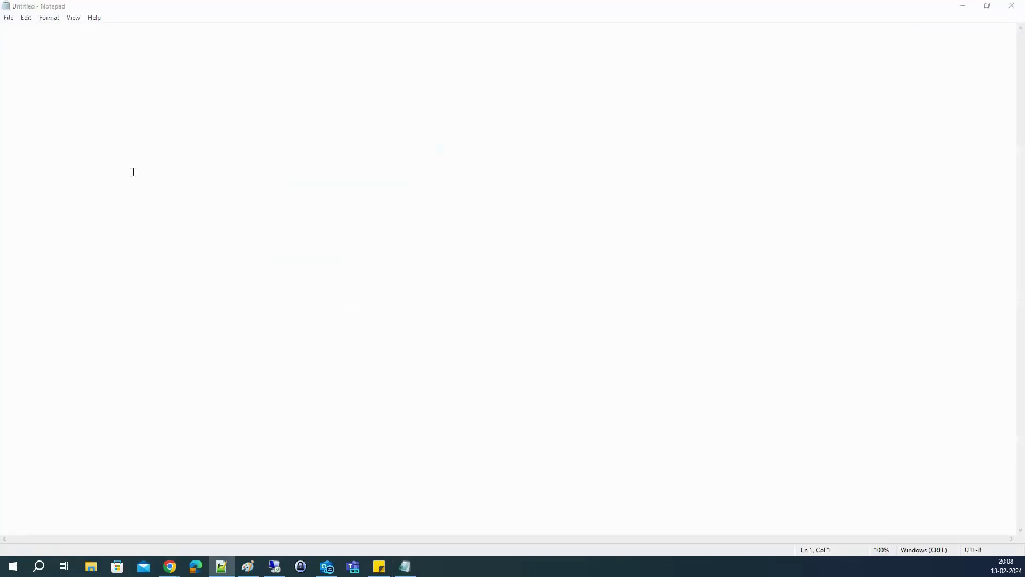
{"action": "key", "text": "alt+Tab"}
{"action": "type", "text": "AWS: Volumes,Snapshots,AMI's:   EC2 - Elastic compute cloud - Server"}
{"action": "scroll", "coordinate": [148, 248], "scroll_direction": "up", "scroll_amount": 9}
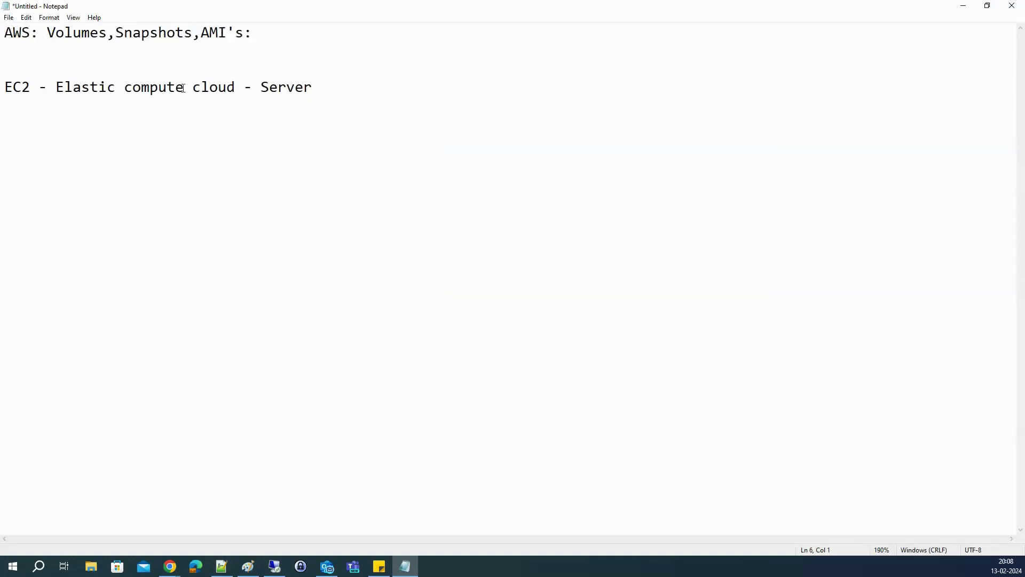
{"action": "double_click", "coordinate": [288, 85]}
Switch to the AWS console in Chrome, search for "ec2", open EC2 in a new tab and show its Instances list
{"action": "key", "text": "alt+Tab"}
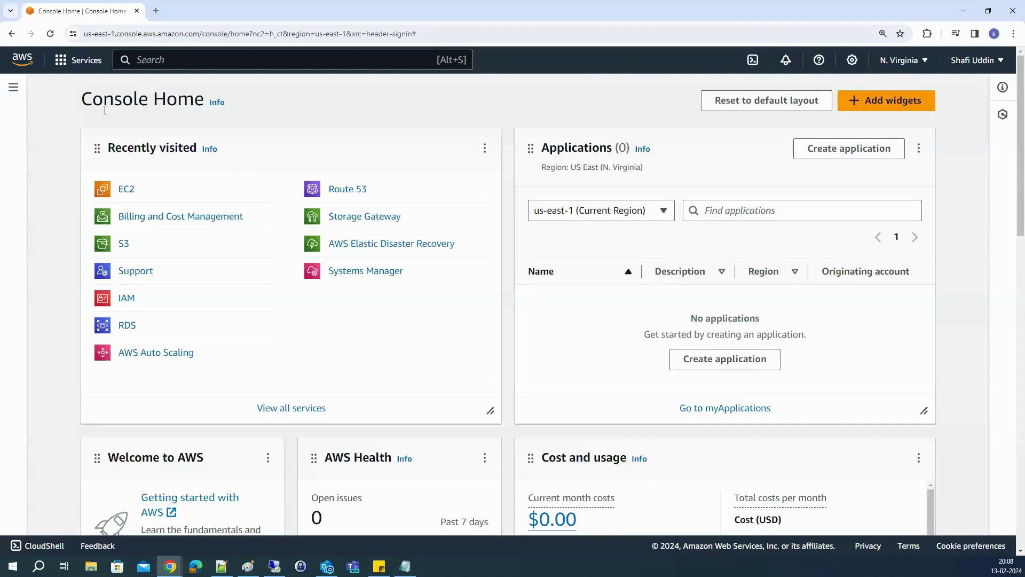
{"action": "left_click", "coordinate": [145, 61]}
{"action": "type", "text": "ec2"}
{"action": "middle_click", "coordinate": [326, 163]}
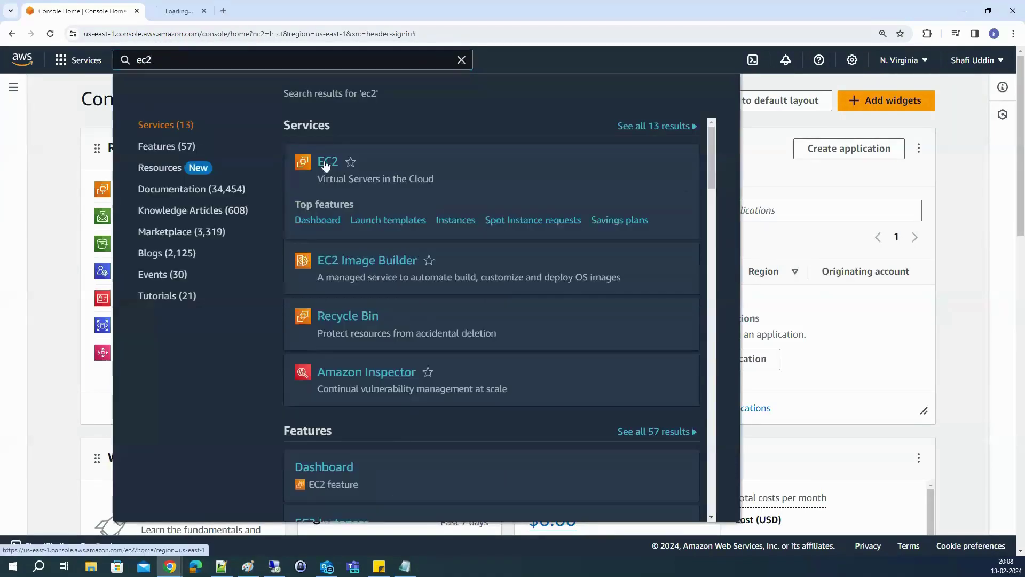
{"action": "key", "text": "ctrl+Tab"}
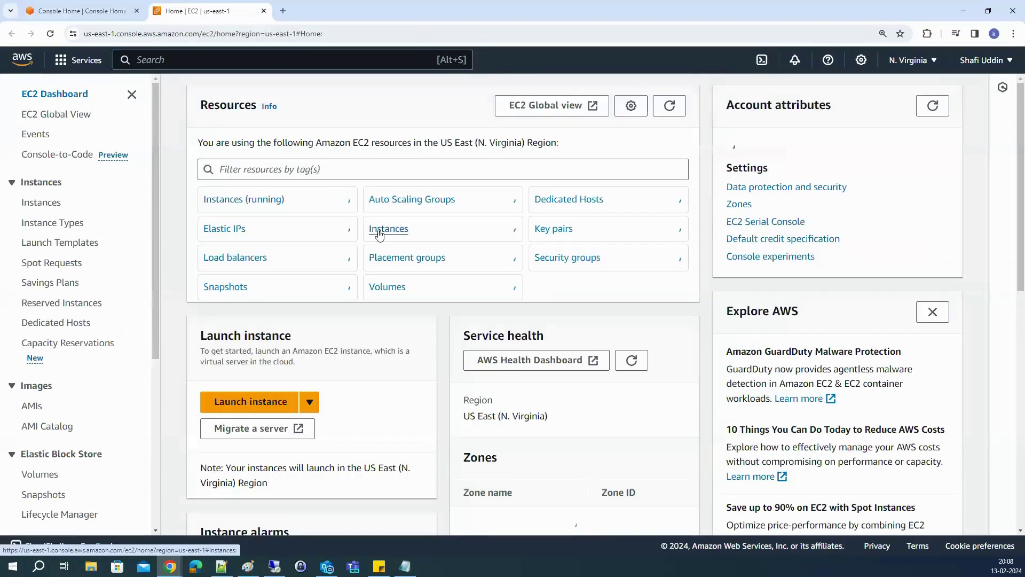
{"action": "left_click", "coordinate": [379, 231]}
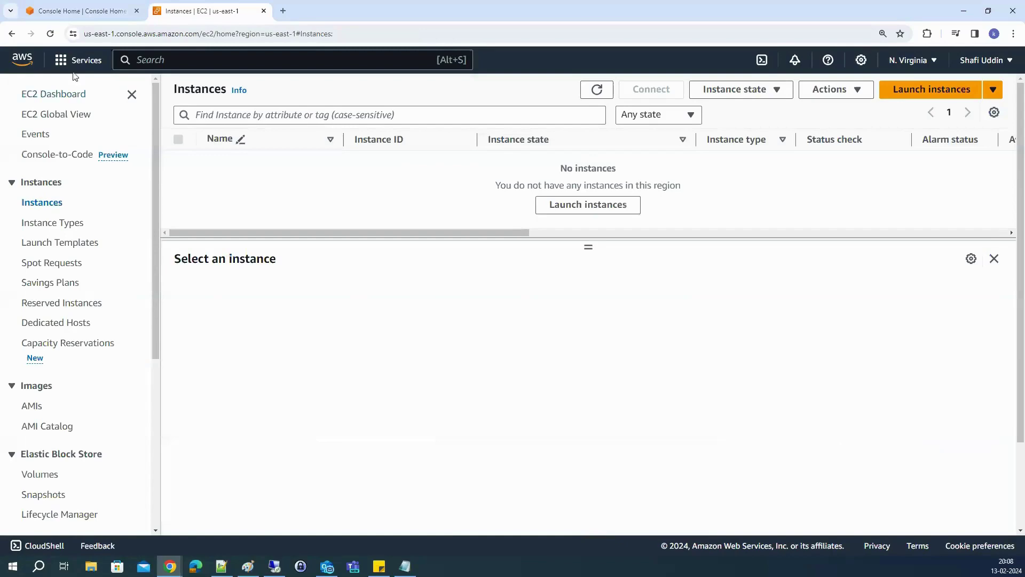
From the Console Home tab, search for "volumes" and open the EC2 Volumes feature in a new tab
{"action": "left_click", "coordinate": [80, 10]}
{"action": "key", "text": "BackSpace"}
{"action": "key", "text": "BackSpace"}
{"action": "key", "text": "BackSpace"}
{"action": "type", "text": "volumes"}
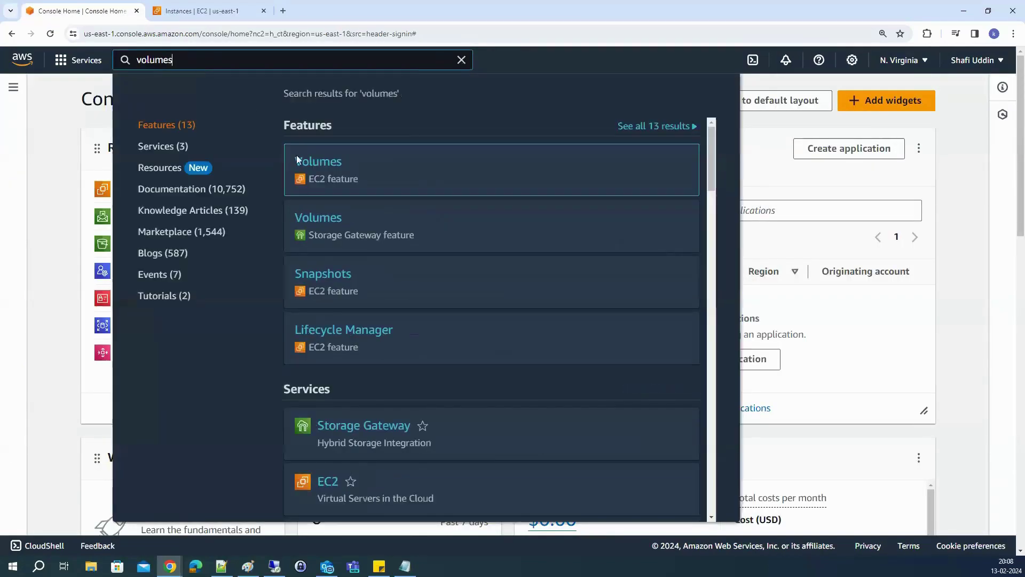
{"action": "middle_click", "coordinate": [322, 166]}
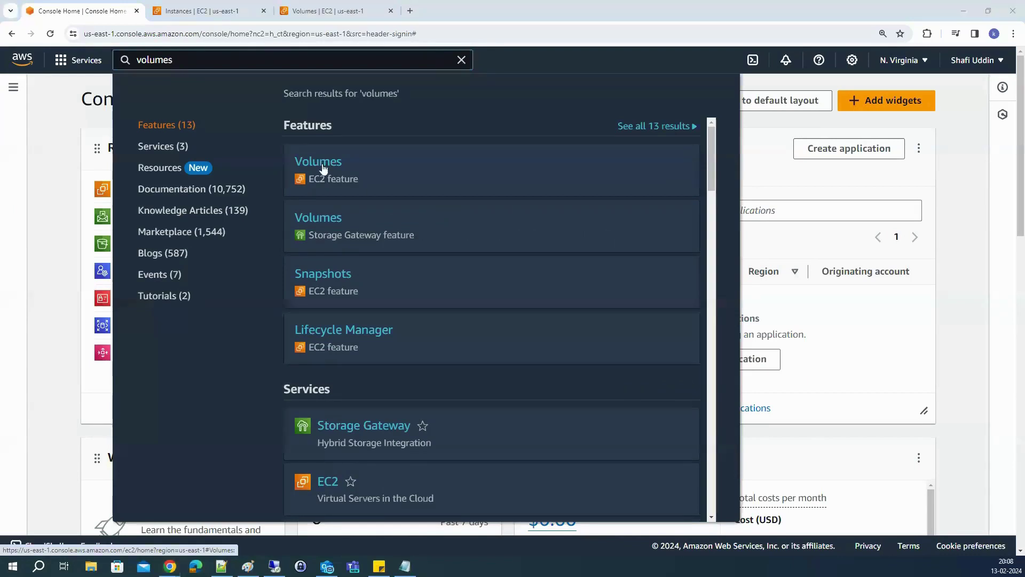
Switch to Notepad and add the line "EBS volumes - Elastic Block Storage" below the EC2 line
{"action": "key", "text": "alt+Tab"}
{"action": "left_click", "coordinate": [325, 116]}
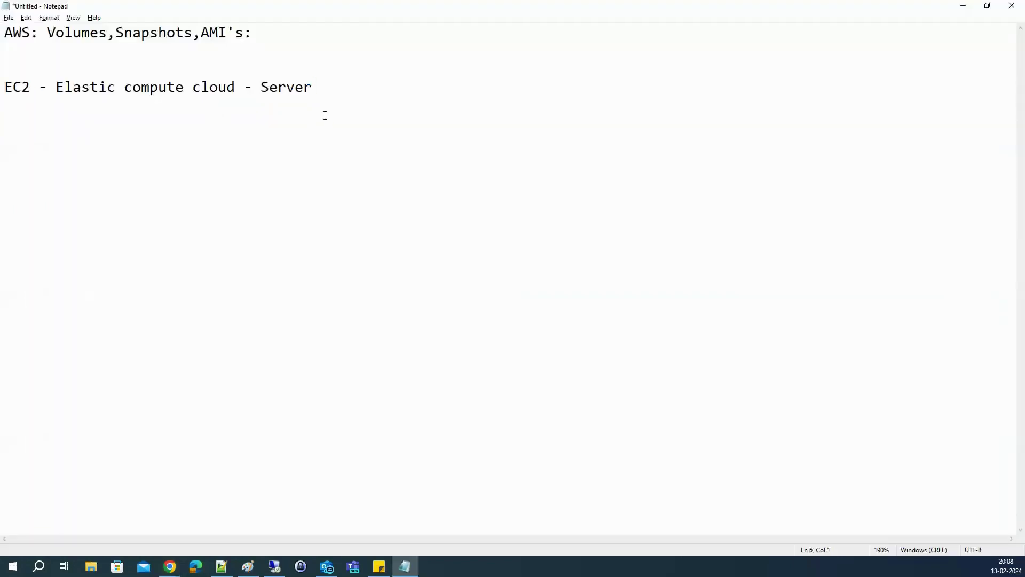
{"action": "key", "text": "Return"}
{"action": "type", "text": "Vo"}
{"action": "key", "text": "BackSpace"}
{"action": "key", "text": "BackSpace"}
{"action": "type", "text": "EBS volumes - "}
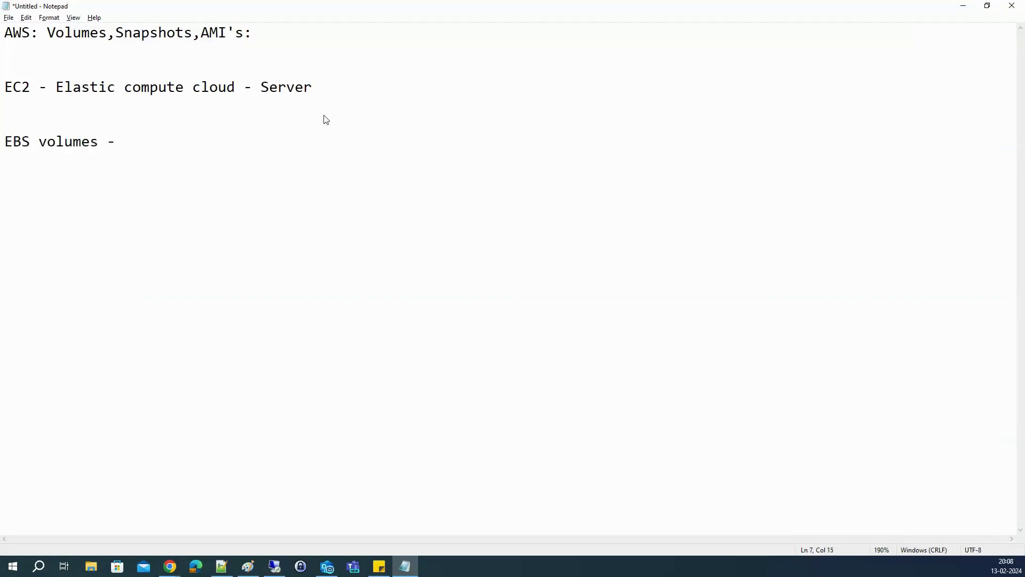
{"action": "type", "text": "Elastic Block"}
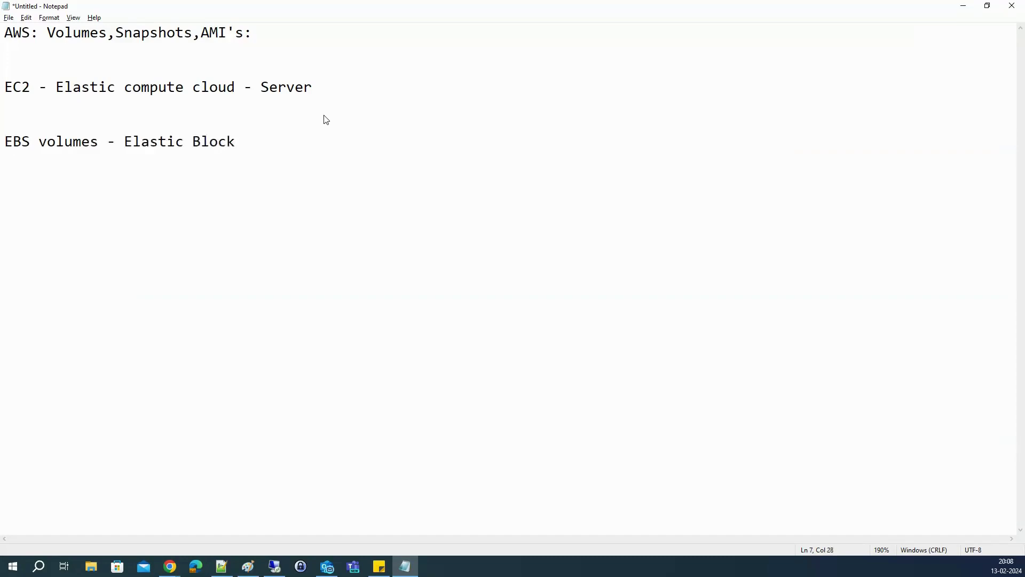
{"action": "type", "text": " Storage"}
{"action": "key", "text": "alt+Tab"}
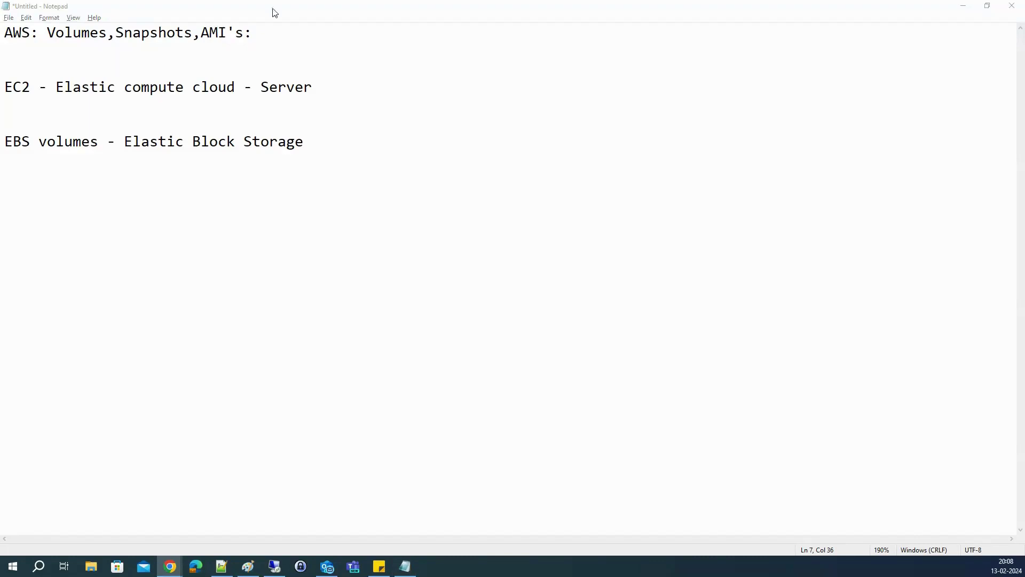
{"action": "double_click", "coordinate": [152, 143]}
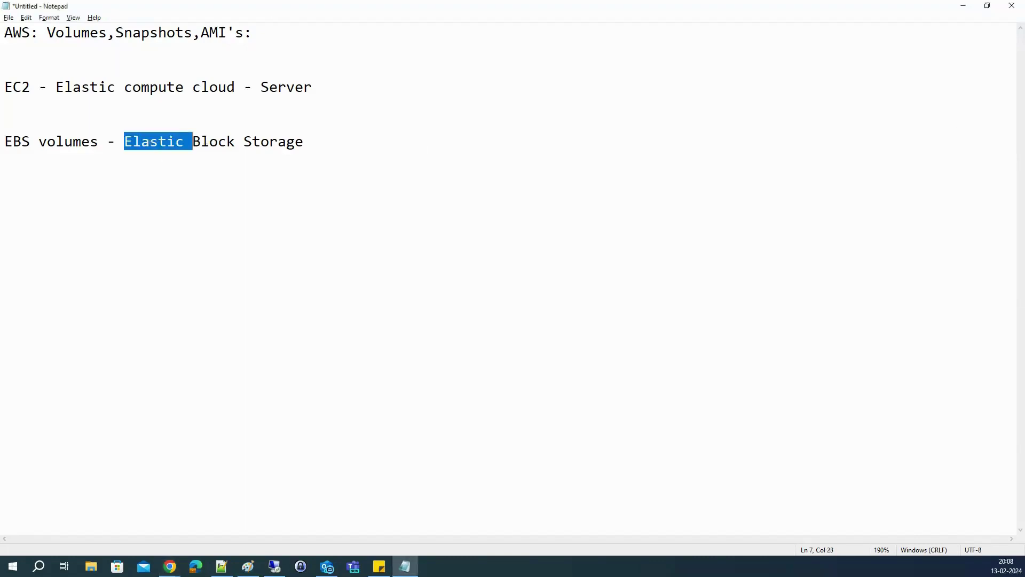
{"action": "key", "text": "alt+Tab"}
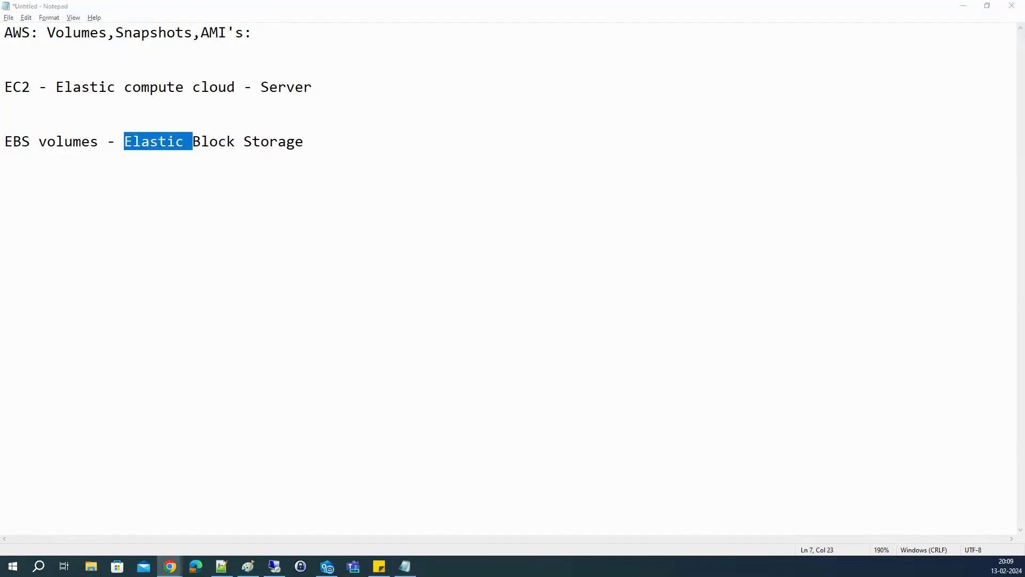
{"action": "left_click", "coordinate": [455, 283]}
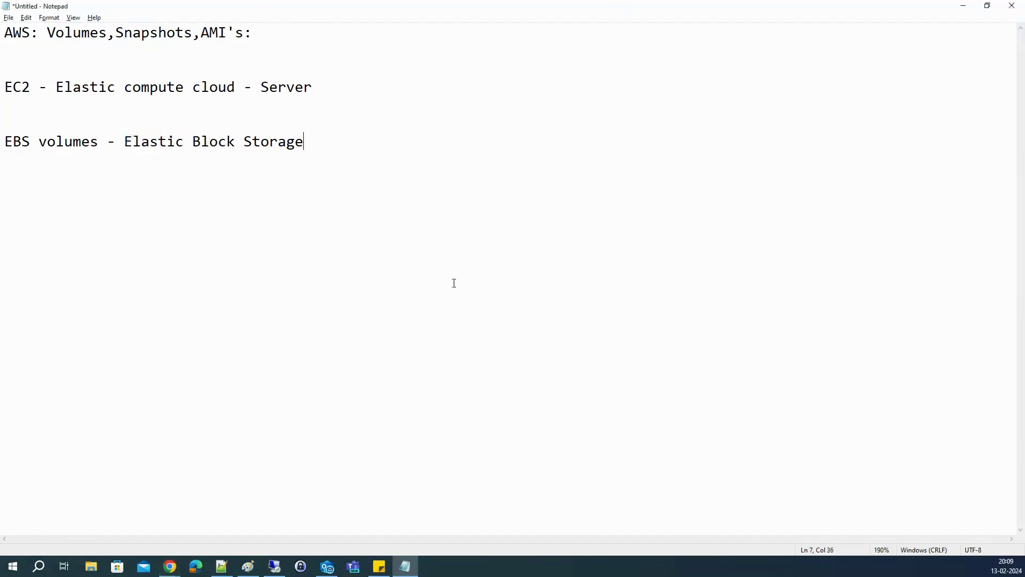
{"action": "key", "text": "alt+Tab"}
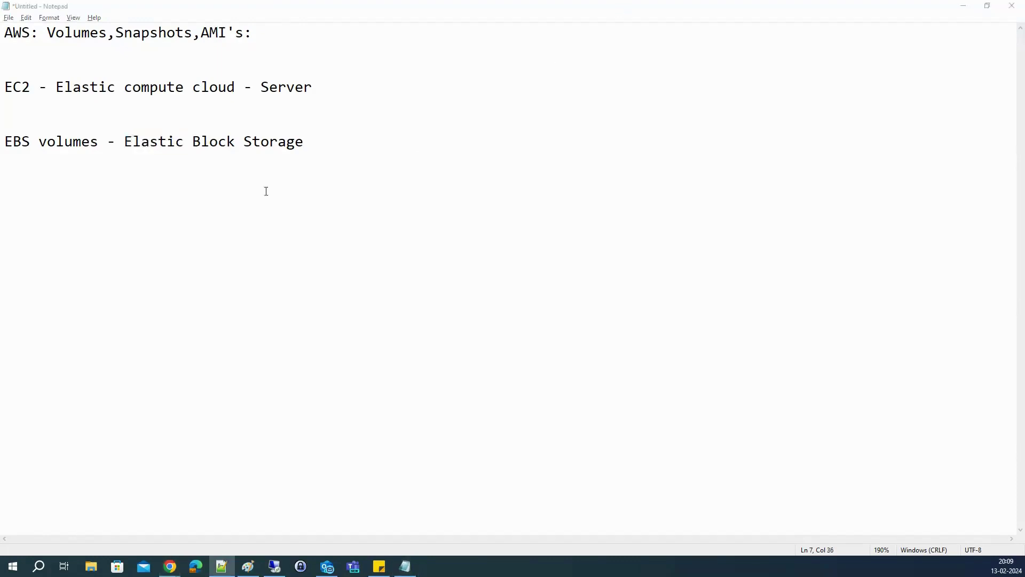
{"action": "key", "text": "alt+Tab"}
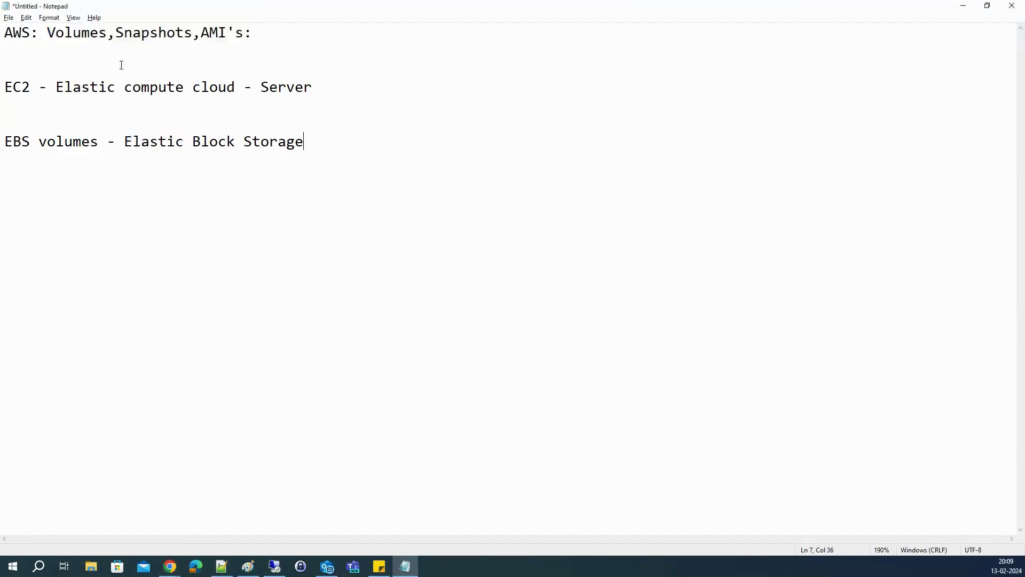
Append "- Disk" to the EBS volumes line and add the line "Snapshot - Backup" below it
{"action": "type", "text": "- Disk"}
{"action": "key", "text": "Return"}
{"action": "type", "text": "Snapshot "}
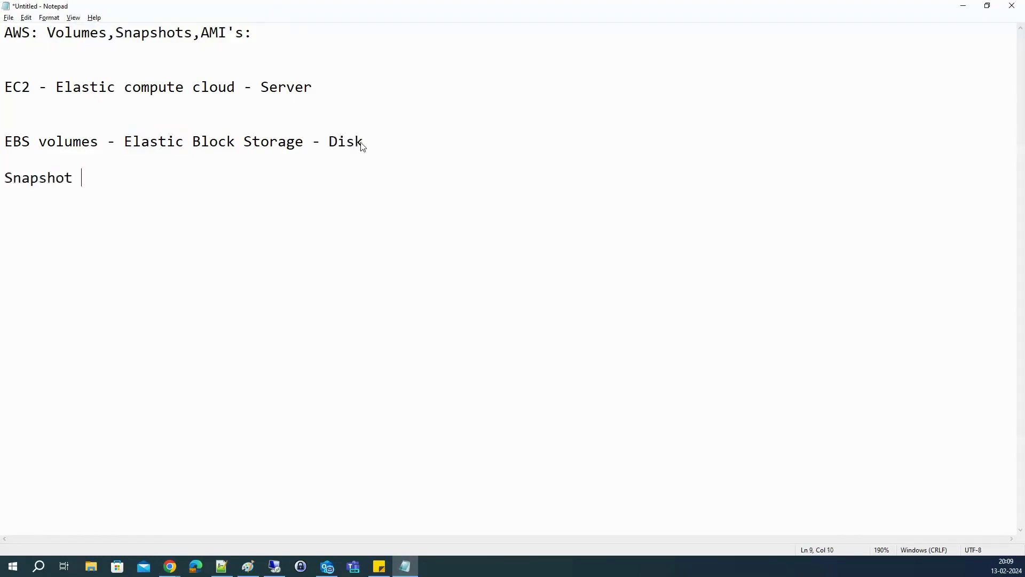
{"action": "type", "text": "- Backup"}
Switch to Paint, enlarge the canvas to about 1594 × 819 px and draw a red rectangle left of its centre
{"action": "left_click", "coordinate": [247, 566]}
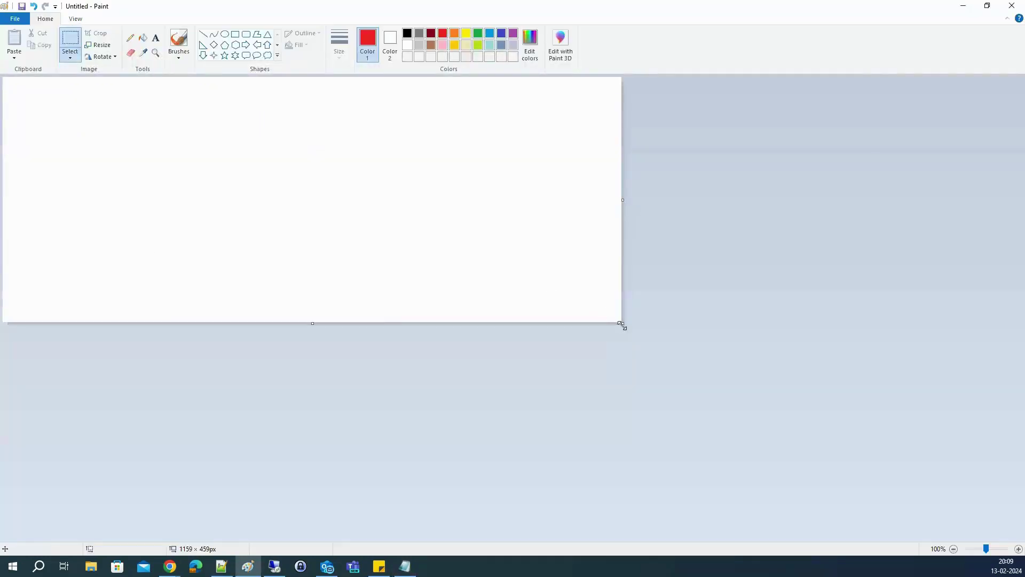
{"action": "left_click_drag", "start_coordinate": [622, 325], "coordinate": [855, 515]}
{"action": "left_click", "coordinate": [235, 34]}
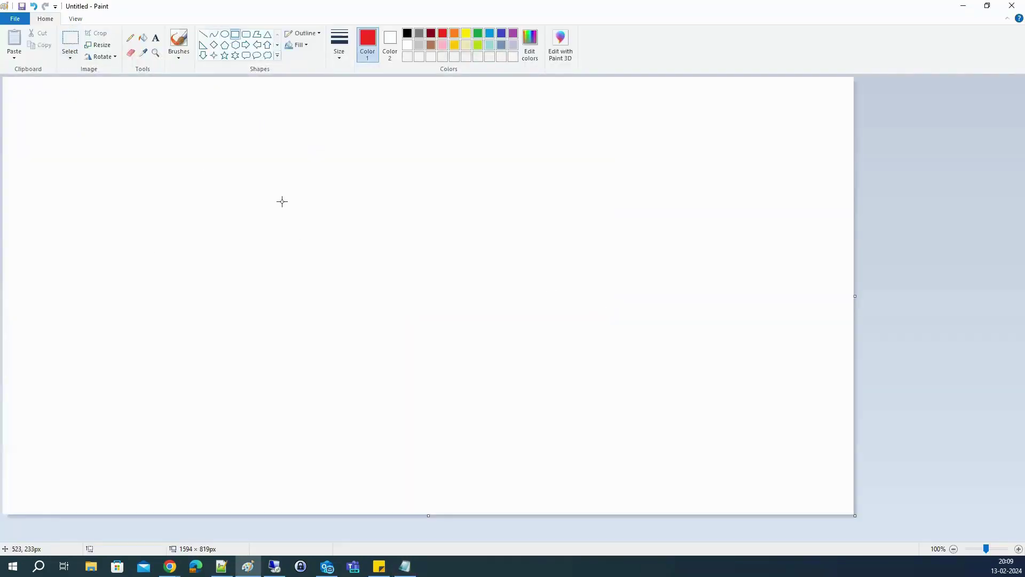
{"action": "left_click_drag", "start_coordinate": [282, 201], "coordinate": [418, 287]}
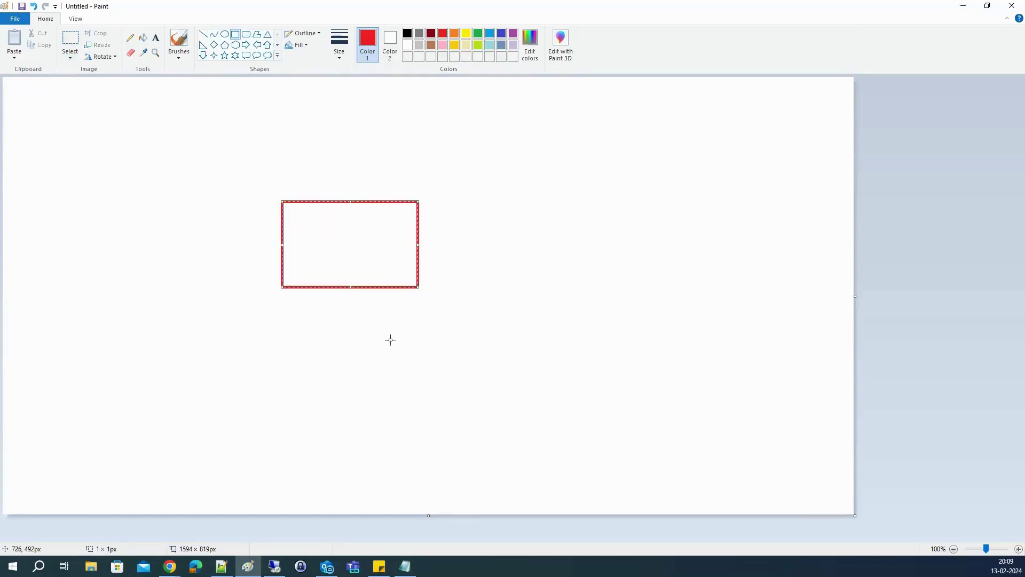
Draw a diagonal line from inside the rectangle down to the right and add a pentagon of about 93 × 96 px at its end
{"action": "left_click", "coordinate": [203, 34]}
{"action": "mouse_move", "coordinate": [379, 258]}
{"action": "left_mouse_down"}
{"action": "mouse_move", "coordinate": [491, 316]}
{"action": "mouse_move", "coordinate": [452, 357]}
{"action": "left_mouse_up"}
{"action": "left_click", "coordinate": [225, 45]}
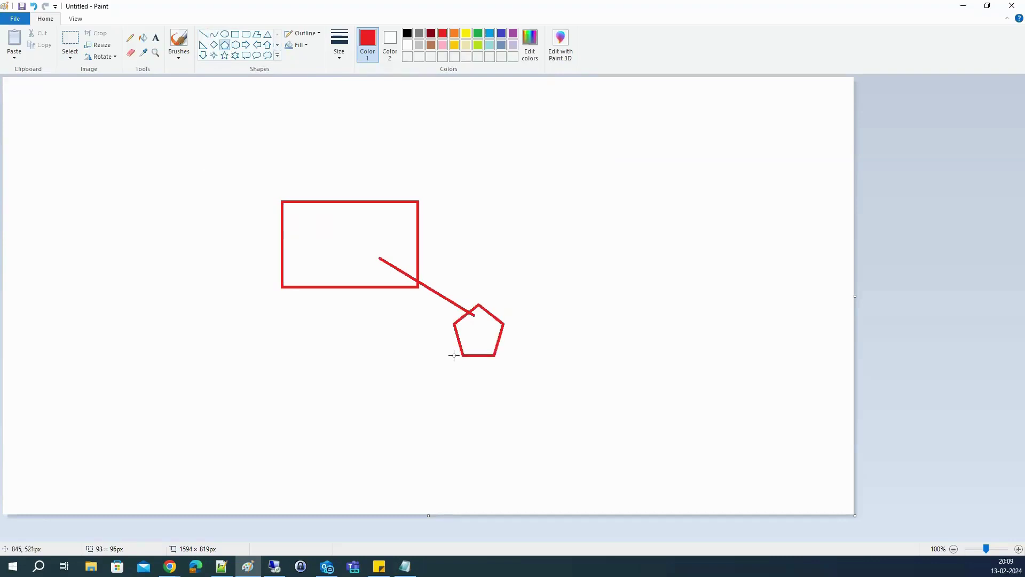
Add the text label "windows" at font size 30 and place it just below the rectangle
{"action": "left_click", "coordinate": [155, 37]}
{"action": "left_click", "coordinate": [283, 299]}
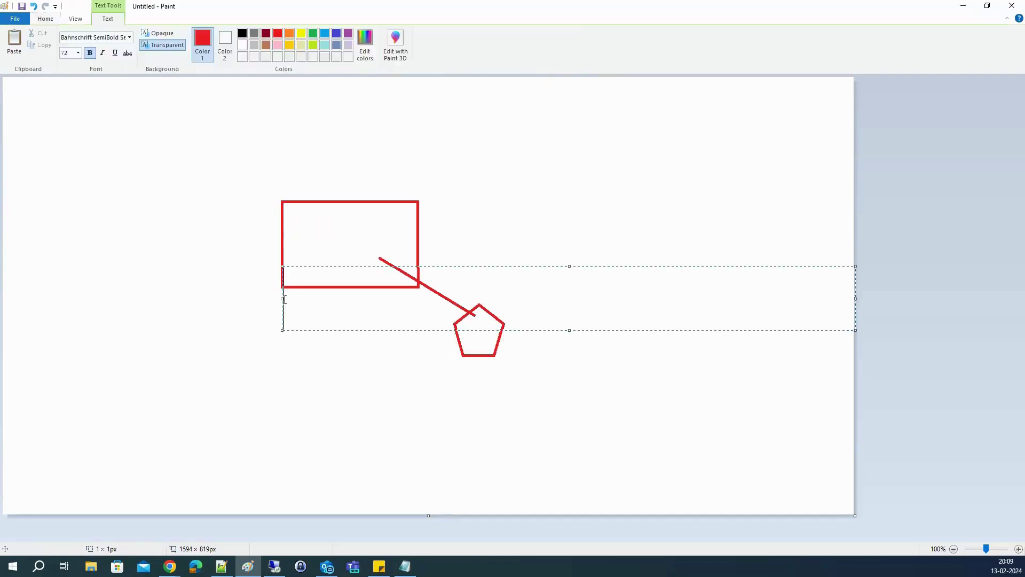
{"action": "type", "text": "windows"}
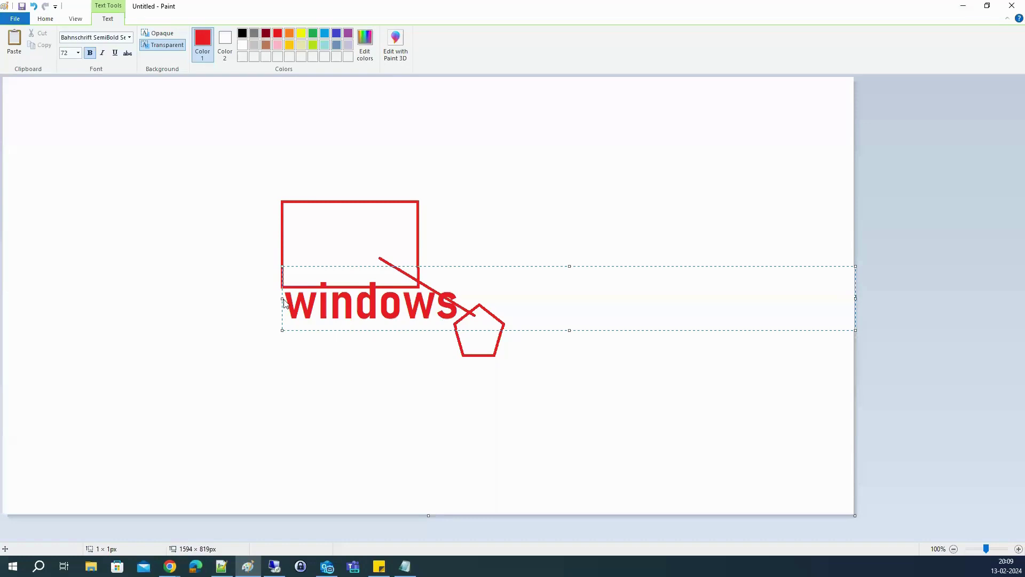
{"action": "key", "text": "ctrl+a"}
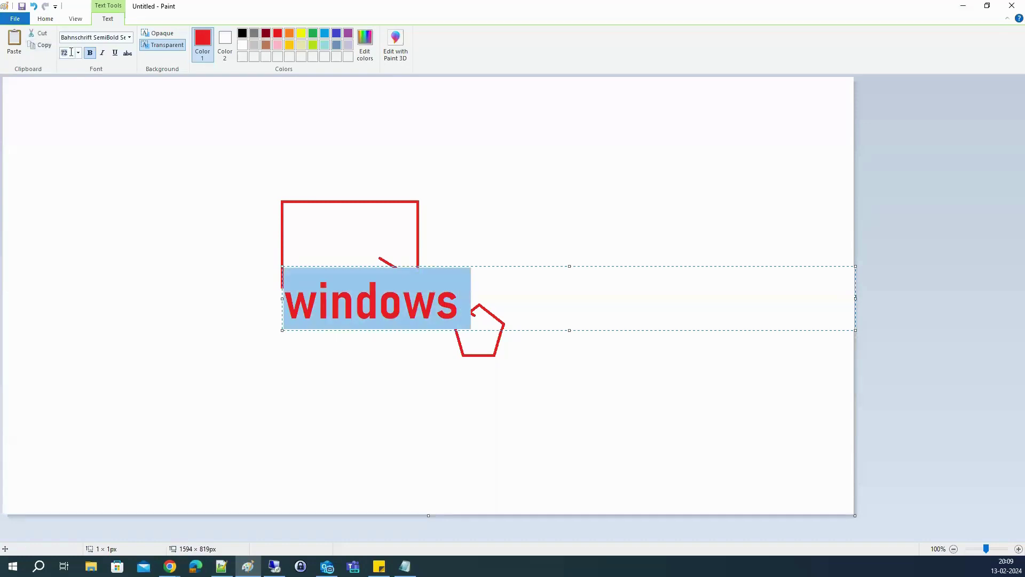
{"action": "left_click", "coordinate": [71, 52]}
{"action": "left_click", "coordinate": [73, 53]}
{"action": "type", "text": "36"}
{"action": "key", "text": "Return"}
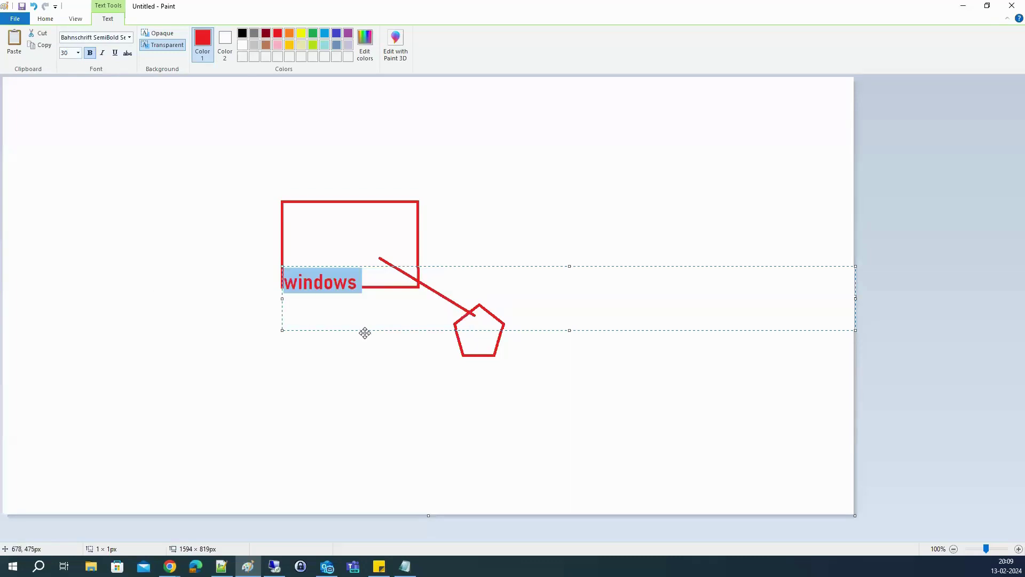
{"action": "left_click_drag", "start_coordinate": [365, 330], "coordinate": [364, 360]}
Add the text label "C drive" just below the pentagon
{"action": "left_click", "coordinate": [475, 367]}
{"action": "left_click", "coordinate": [475, 366]}
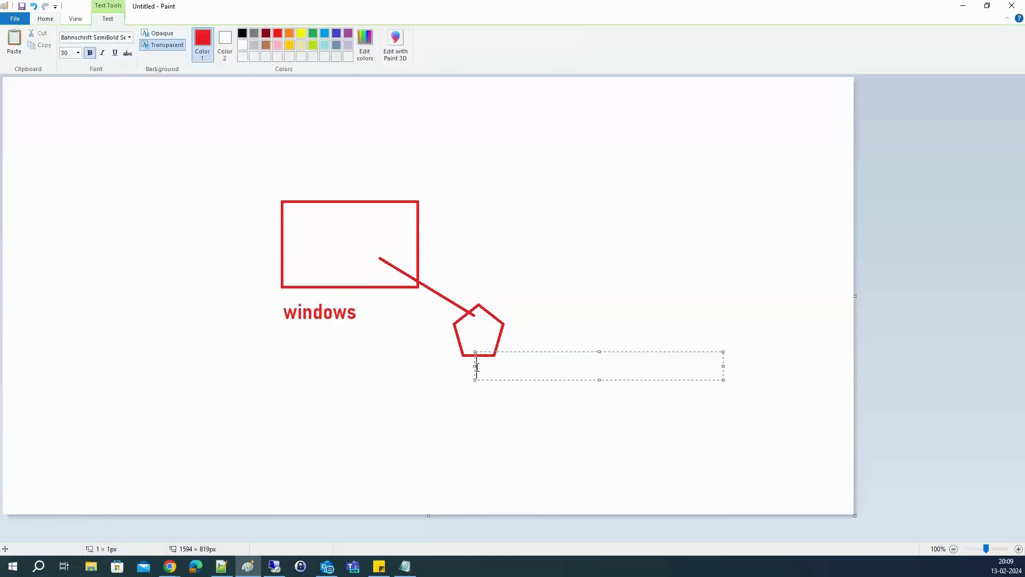
{"action": "type", "text": "C drive"}
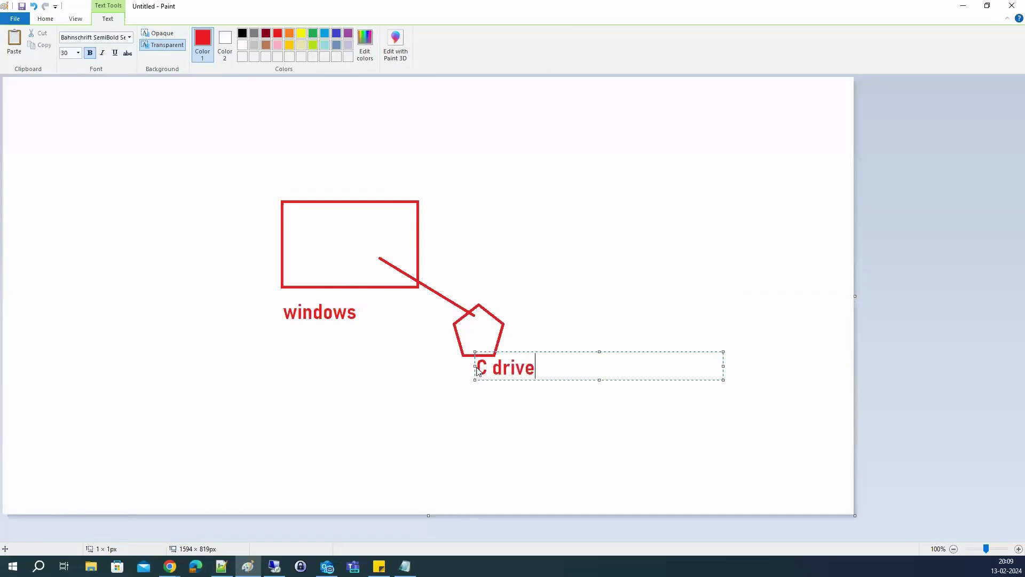
{"action": "left_click", "coordinate": [422, 473]}
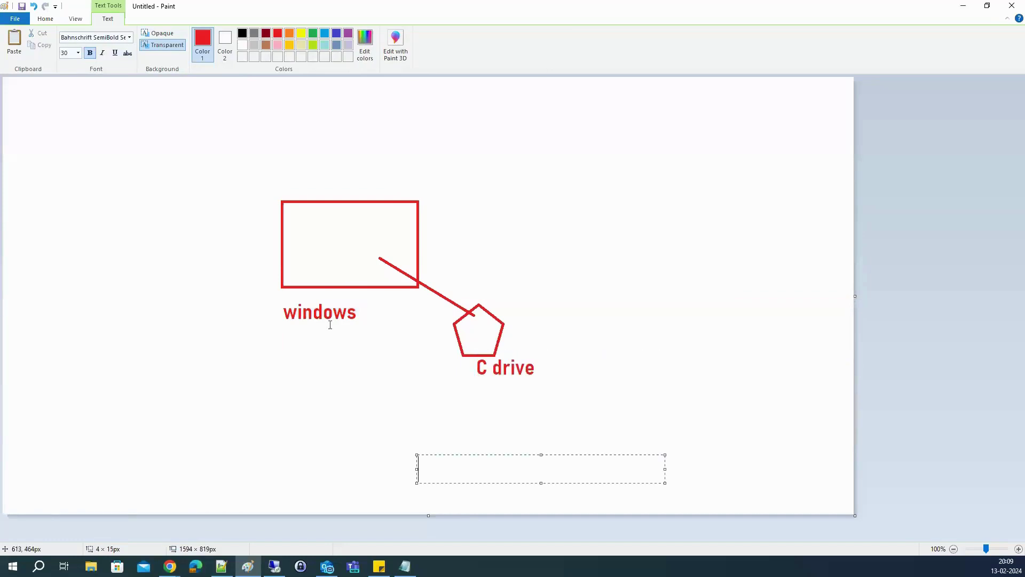
Add the text label "ec2 server" along the lower edge inside the rectangle
{"action": "left_click", "coordinate": [289, 271]}
{"action": "left_click", "coordinate": [289, 271]}
{"action": "type", "text": "ec2 server"}
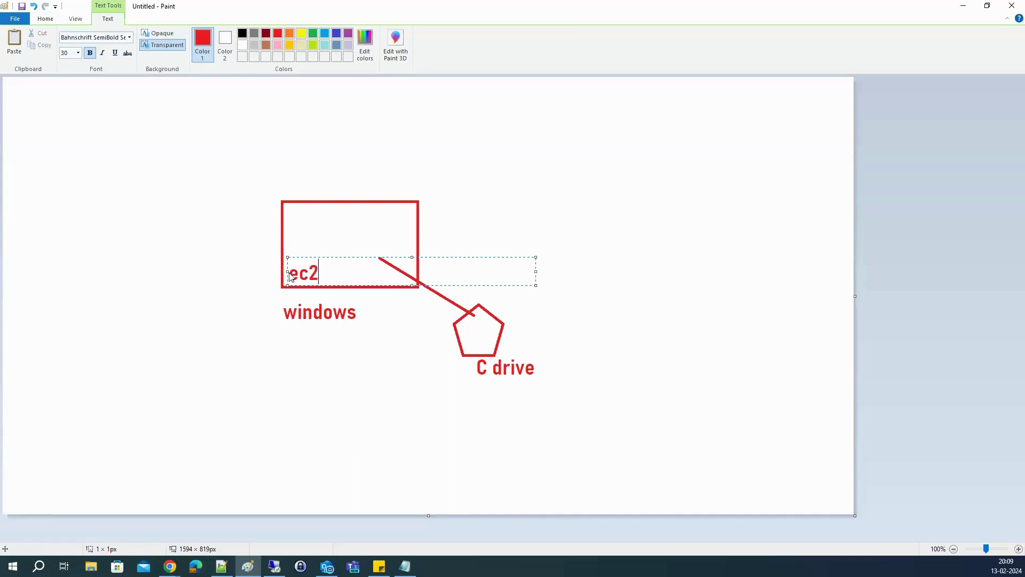
{"action": "left_click", "coordinate": [360, 377]}
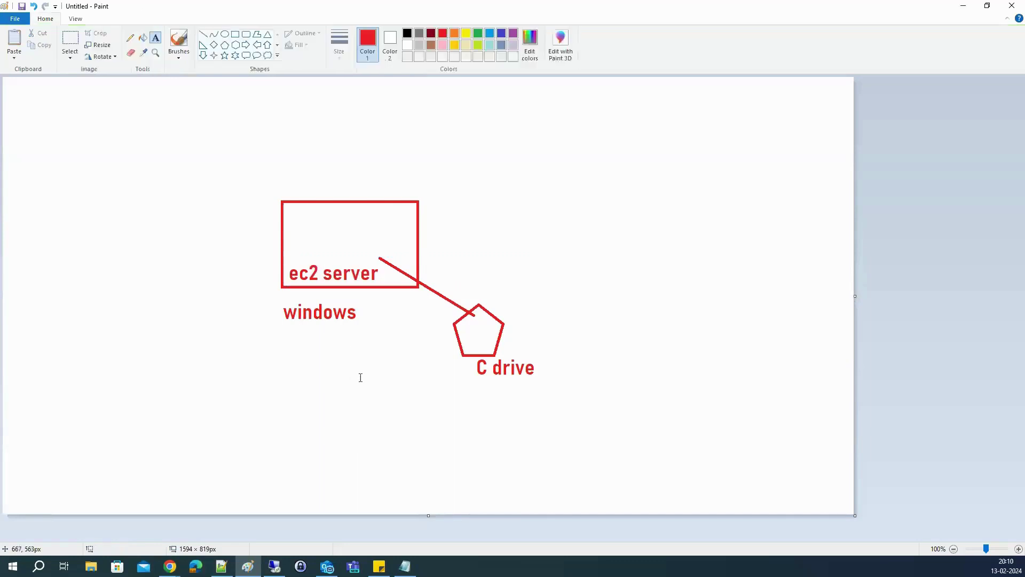
Add the text label "EBS Volume" and move it to the upper right of the pentagon
{"action": "left_click", "coordinate": [468, 346]}
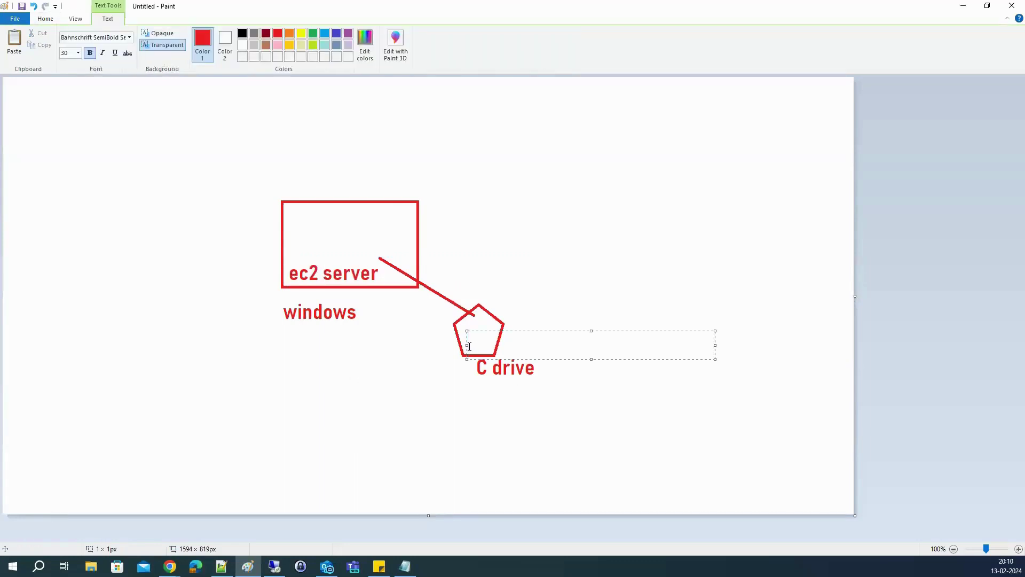
{"action": "type", "text": "EBS Vo"}
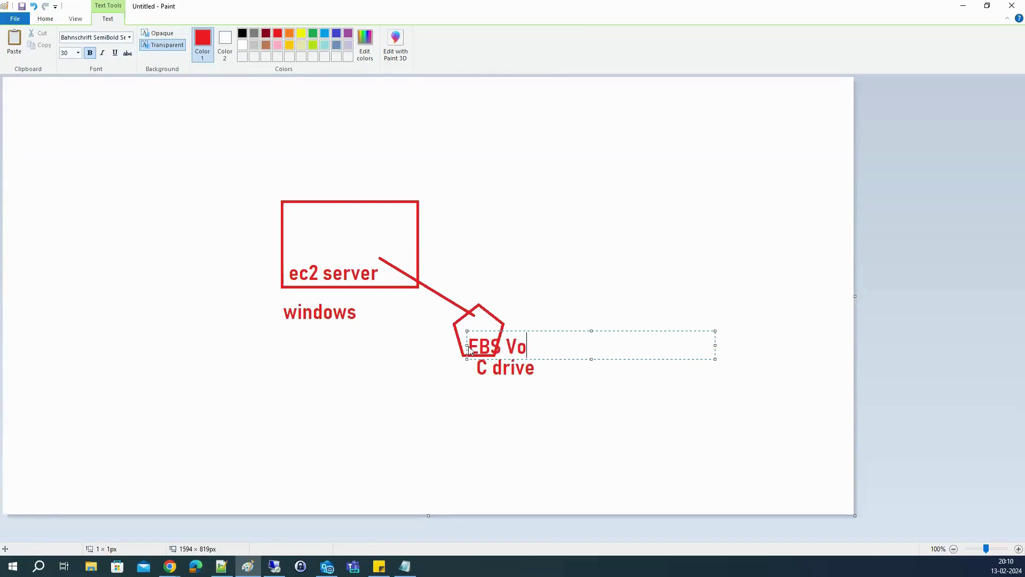
{"action": "type", "text": "lume"}
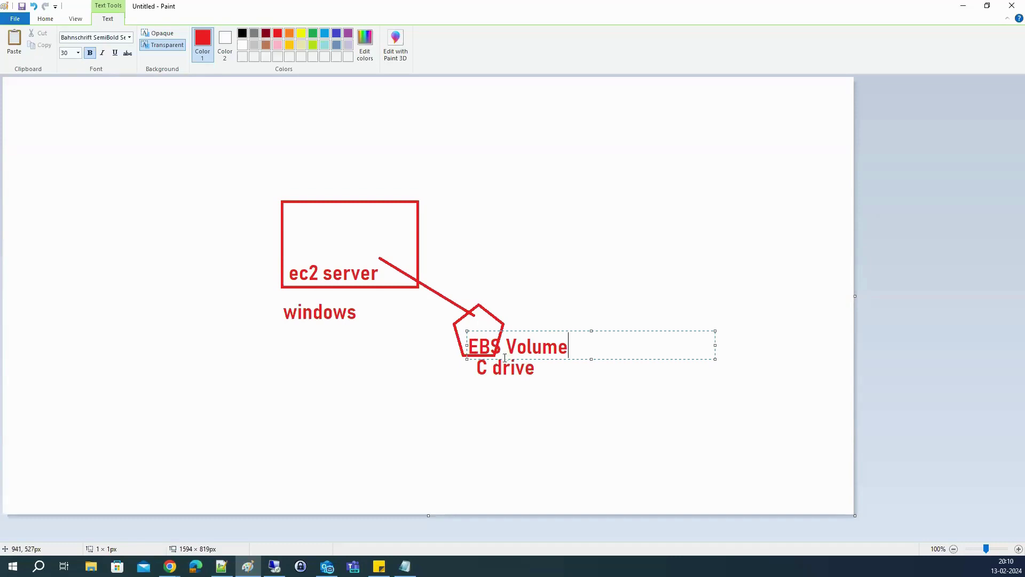
{"action": "left_click_drag", "start_coordinate": [505, 358], "coordinate": [523, 308]}
{"action": "left_click", "coordinate": [412, 496]}
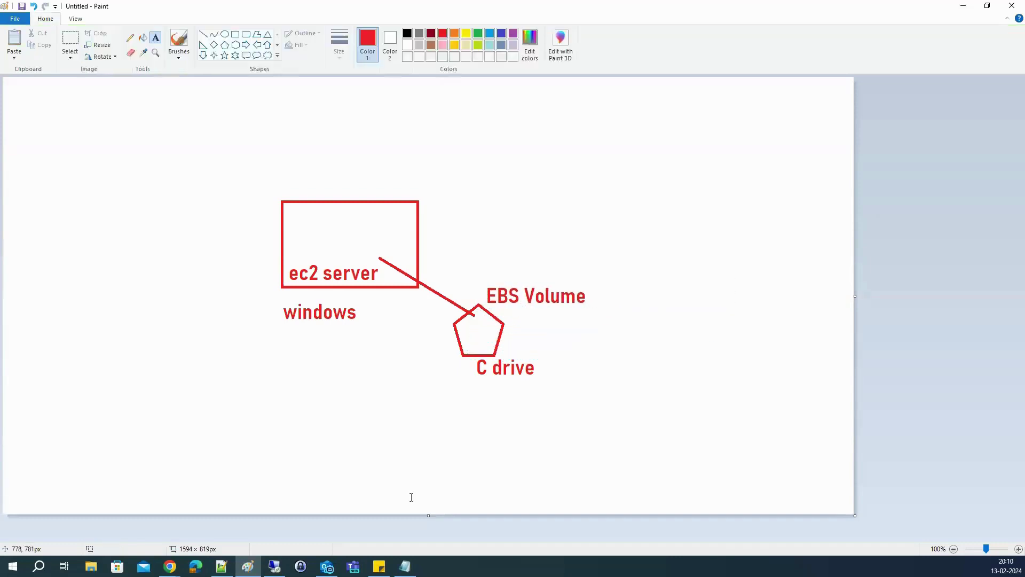
Check the Snapshot note in Notepad, and in the Paint diagram draw a line from inside the pentagon down to the left
{"action": "left_click", "coordinate": [405, 566]}
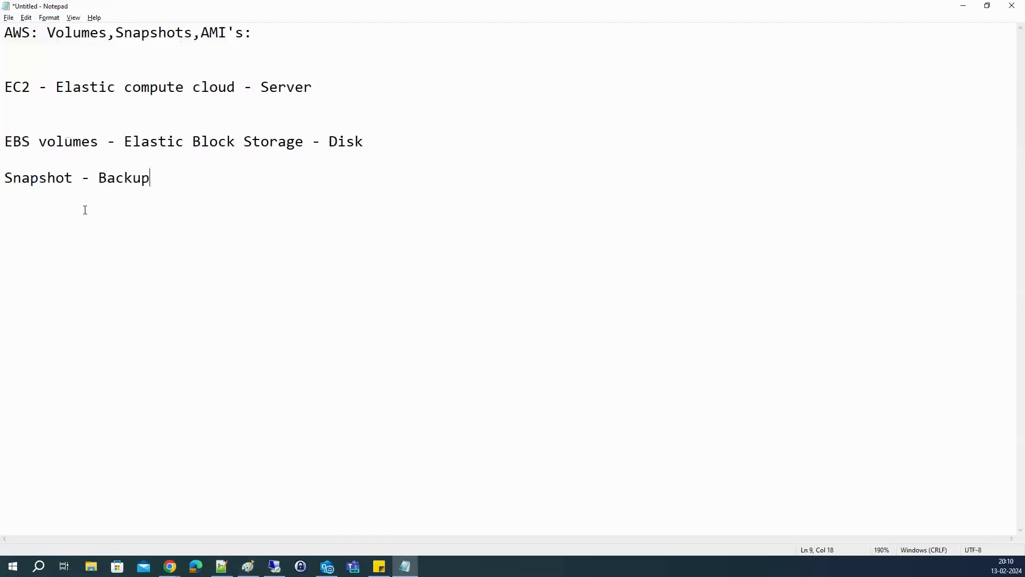
{"action": "key", "text": "alt+Tab"}
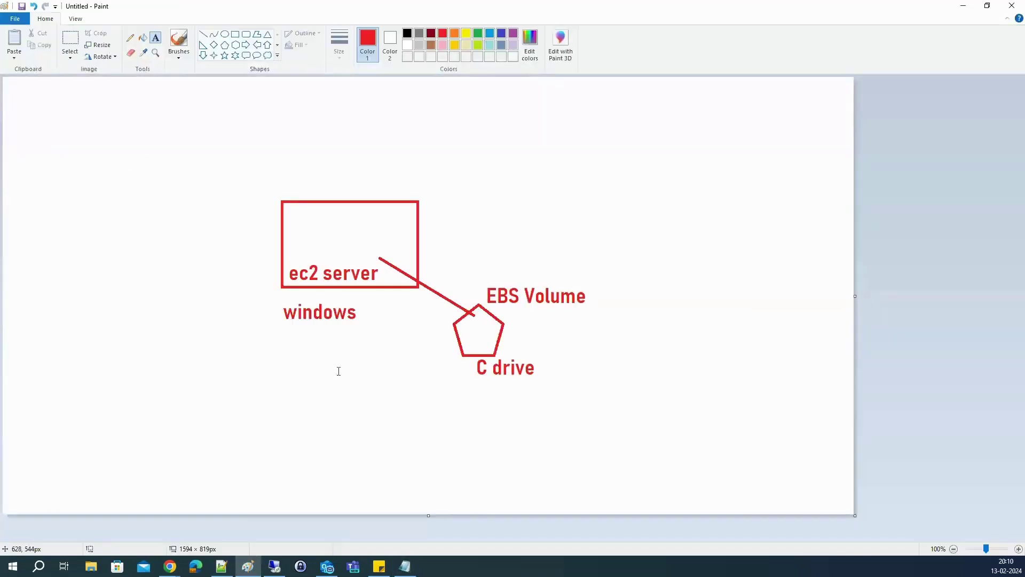
{"action": "left_click", "coordinate": [203, 33]}
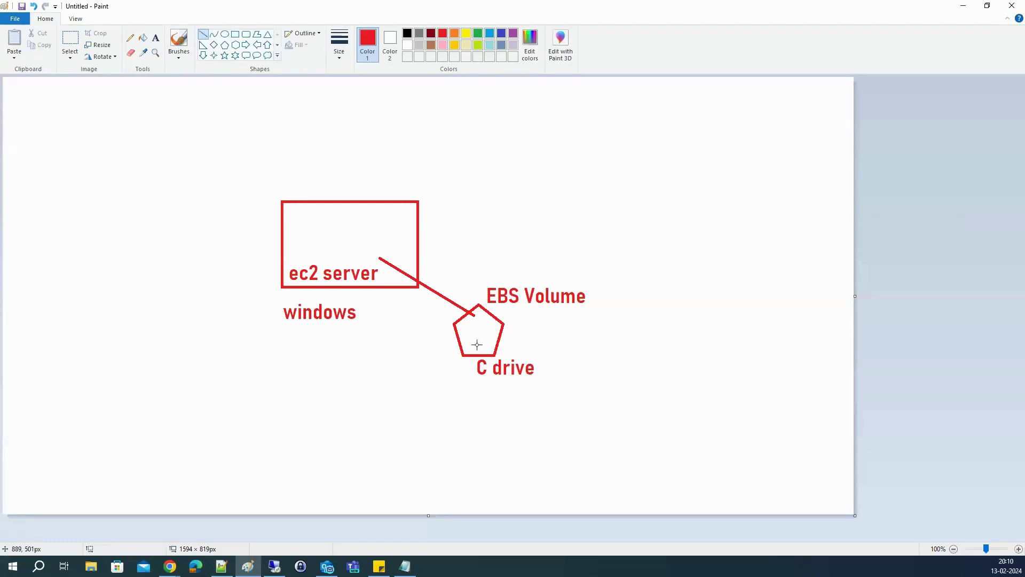
{"action": "left_click_drag", "start_coordinate": [473, 340], "coordinate": [431, 401]}
Cross out the pentagon with two diagonal lines and undo both strokes
{"action": "left_click_drag", "start_coordinate": [468, 288], "coordinate": [508, 382]}
{"action": "left_click_drag", "start_coordinate": [516, 271], "coordinate": [444, 361]}
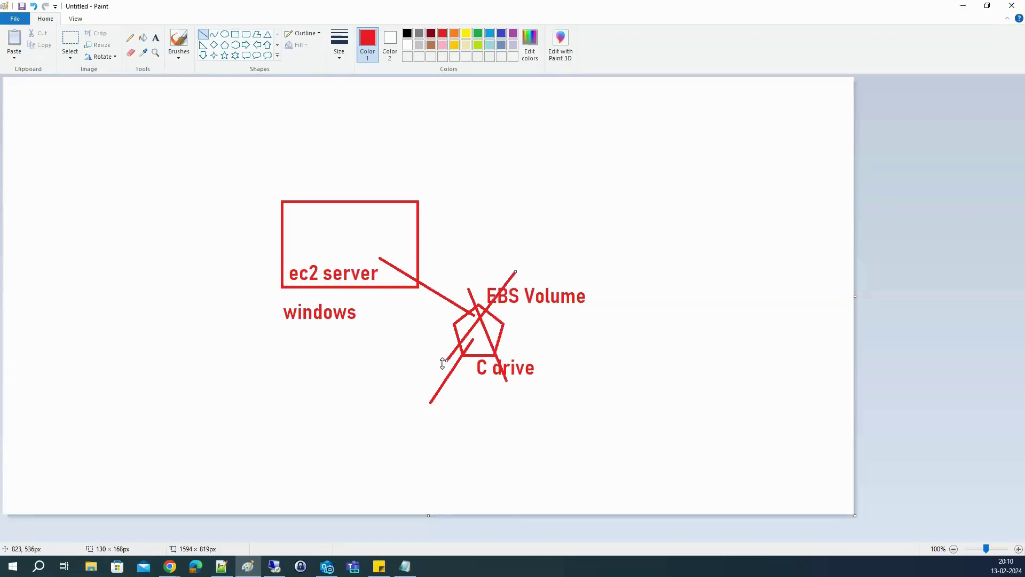
{"action": "key", "text": "ctrl+z"}
{"action": "key", "text": "ctrl+z"}
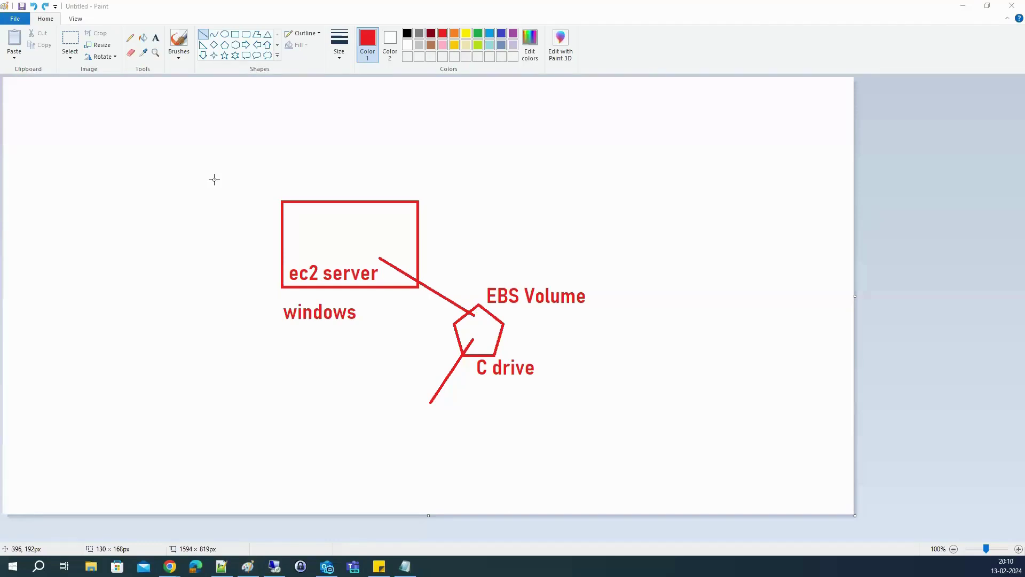
In the AWS console in Chrome, search for "snapshots", open the EC2 Snapshots feature in a new tab and revisit the Volumes and Instances pages
{"action": "key", "text": "alt+Tab"}
{"action": "left_click", "coordinate": [217, 64]}
{"action": "type", "text": "s"}
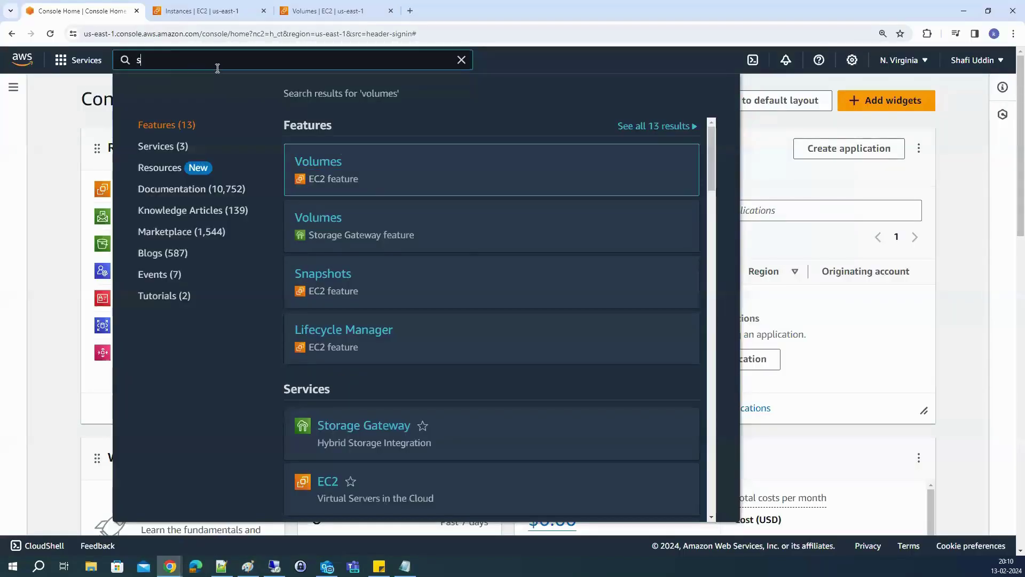
{"action": "type", "text": "napshots"}
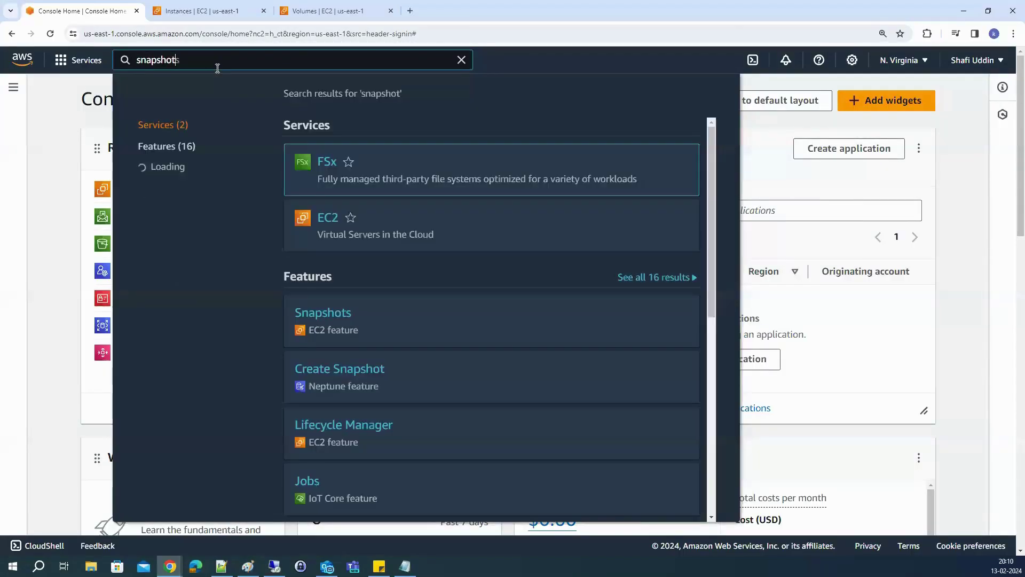
{"action": "left_click", "coordinate": [322, 314]}
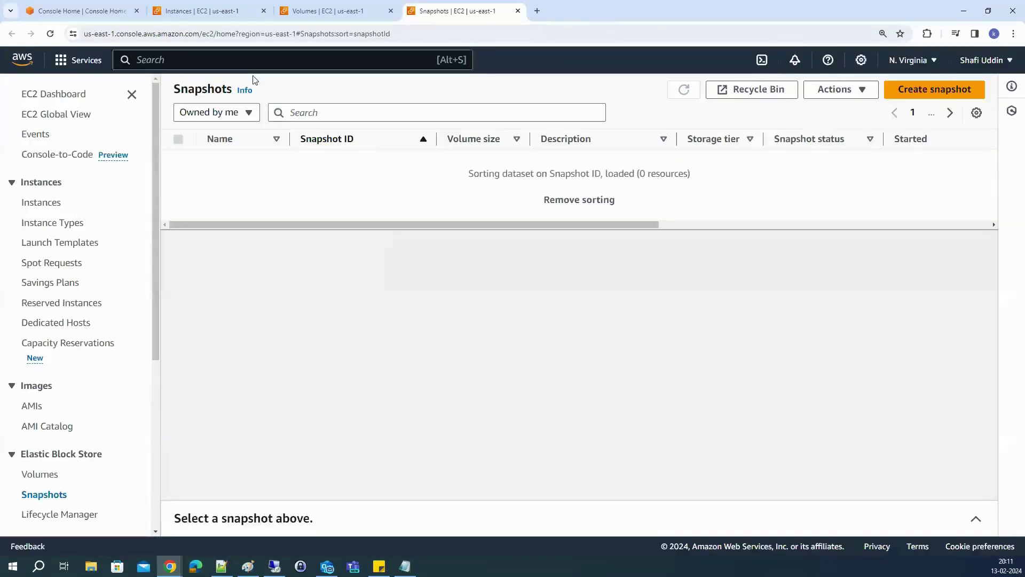
{"action": "left_click", "coordinate": [332, 11]}
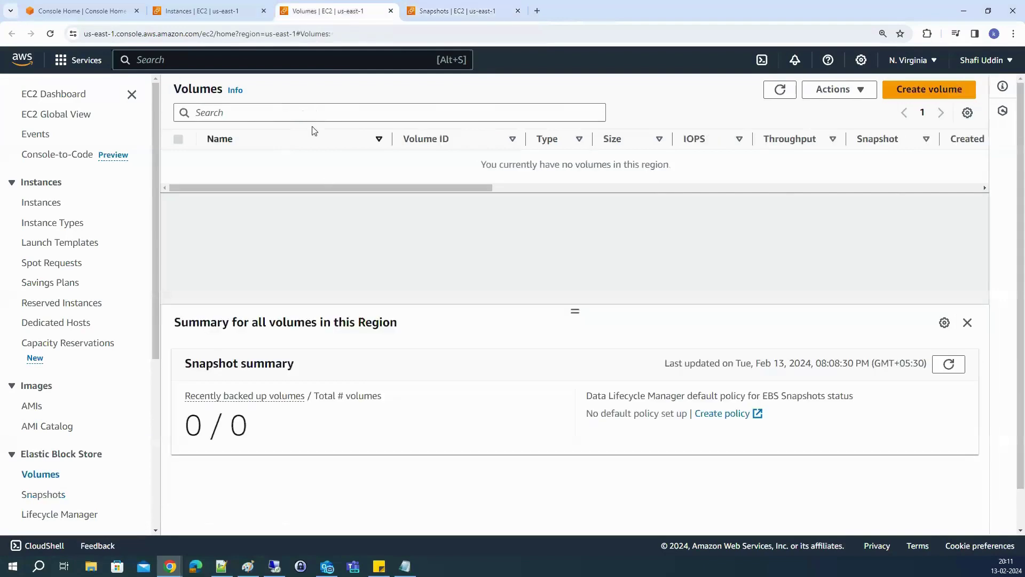
{"action": "left_click", "coordinate": [201, 7]}
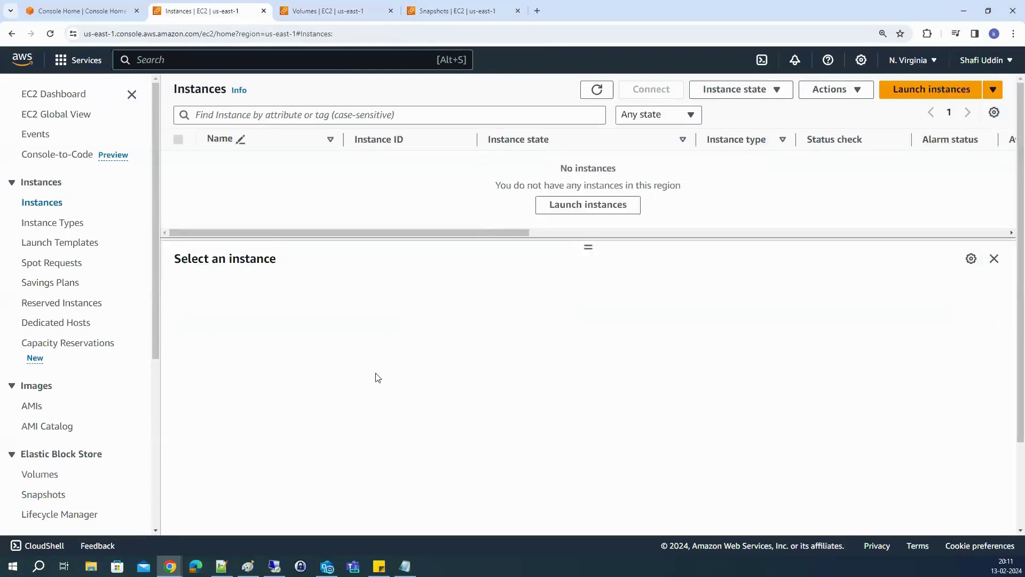
In the Paint diagram, draw a red diamond about 102 × 106 px at the lower end of the line leaving the pentagon
{"action": "key", "text": "alt+Tab"}
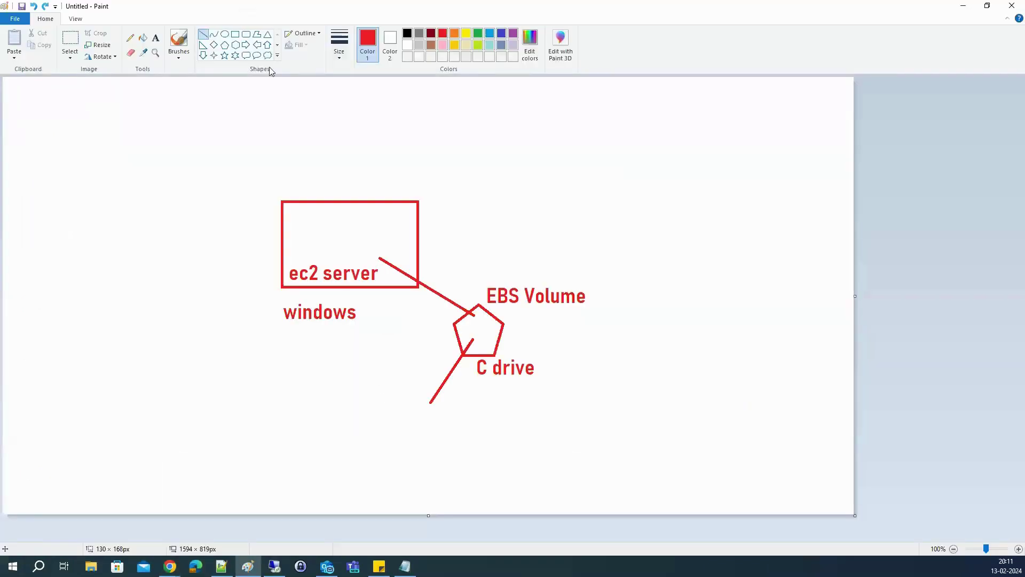
{"action": "left_click", "coordinate": [155, 38]}
{"action": "left_click", "coordinate": [414, 411]}
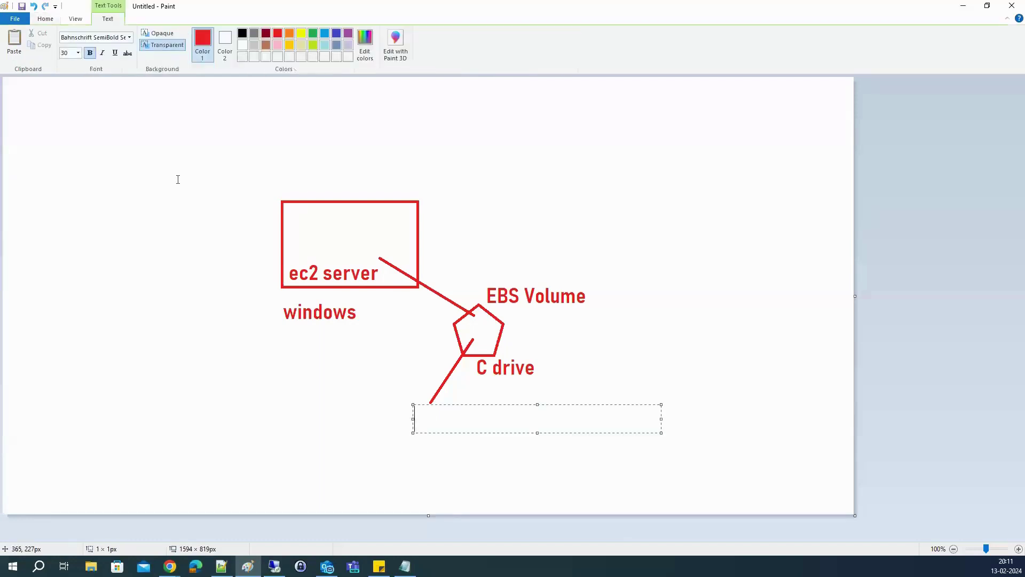
{"action": "left_click", "coordinate": [78, 184]}
{"action": "left_click", "coordinate": [213, 45]}
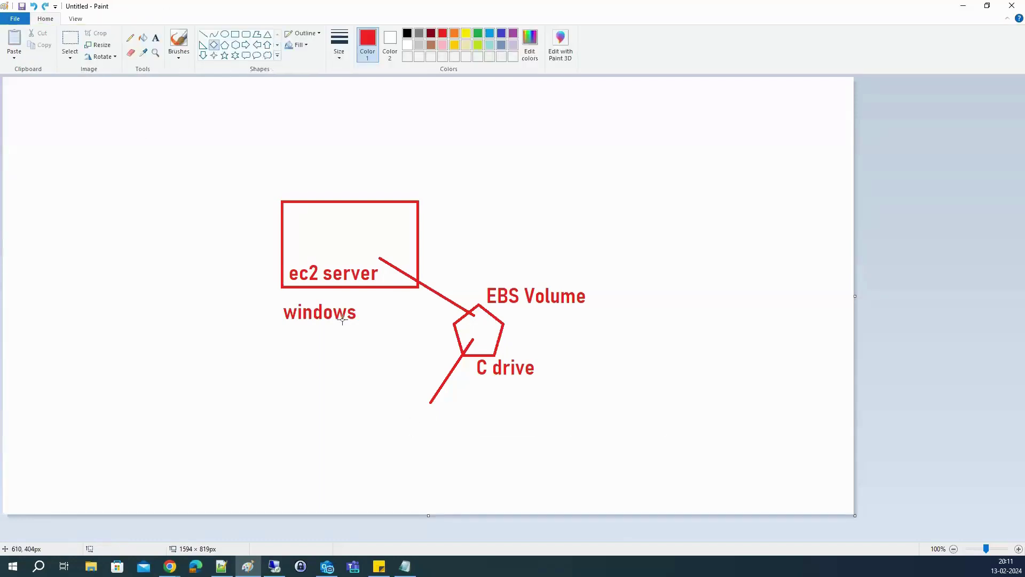
{"action": "left_click_drag", "start_coordinate": [444, 395], "coordinate": [413, 423]}
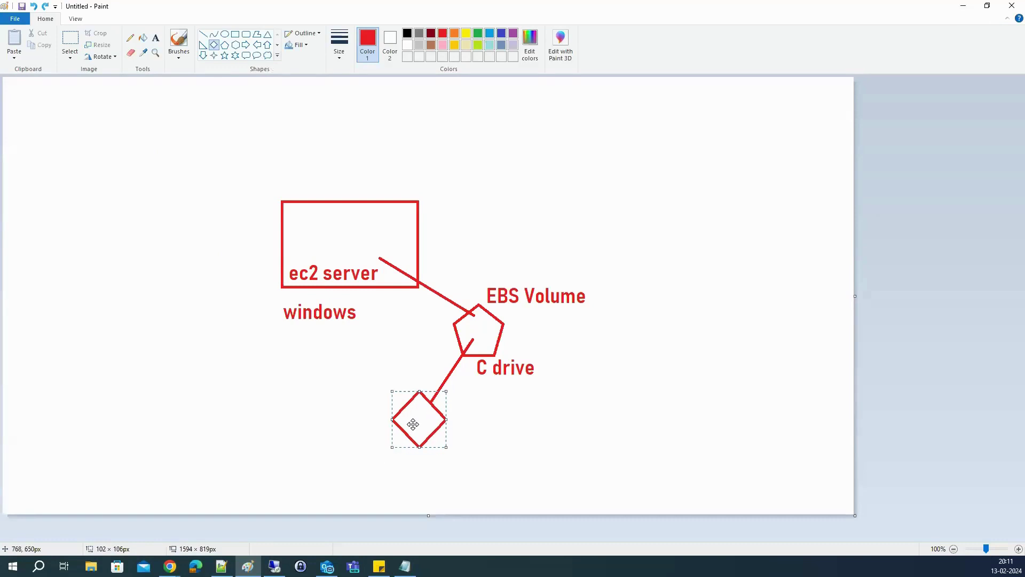
Label the diamond with the text "Snapshot" below it and "Backup" to its right
{"action": "left_click", "coordinate": [159, 40]}
{"action": "left_click", "coordinate": [398, 444]}
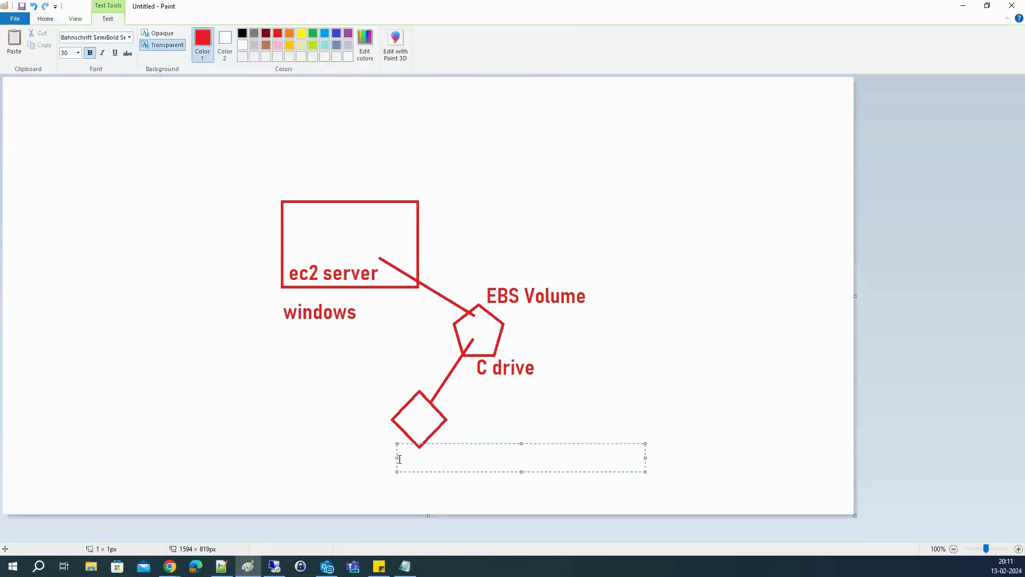
{"action": "type", "text": "Snapshot"}
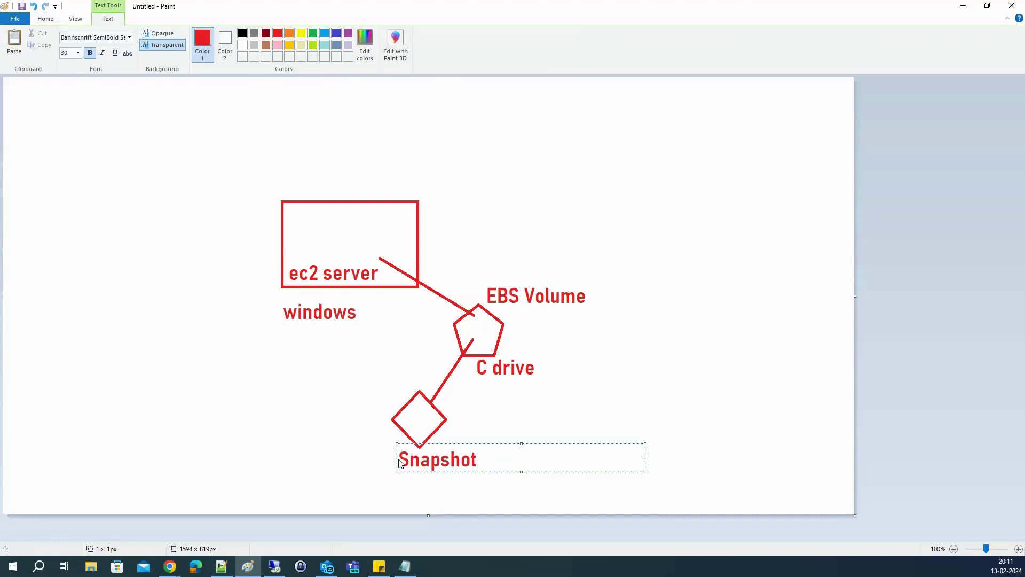
{"action": "left_click", "coordinate": [327, 430]}
{"action": "left_click", "coordinate": [448, 412]}
{"action": "type", "text": "Backup"}
{"action": "left_click", "coordinate": [371, 438]}
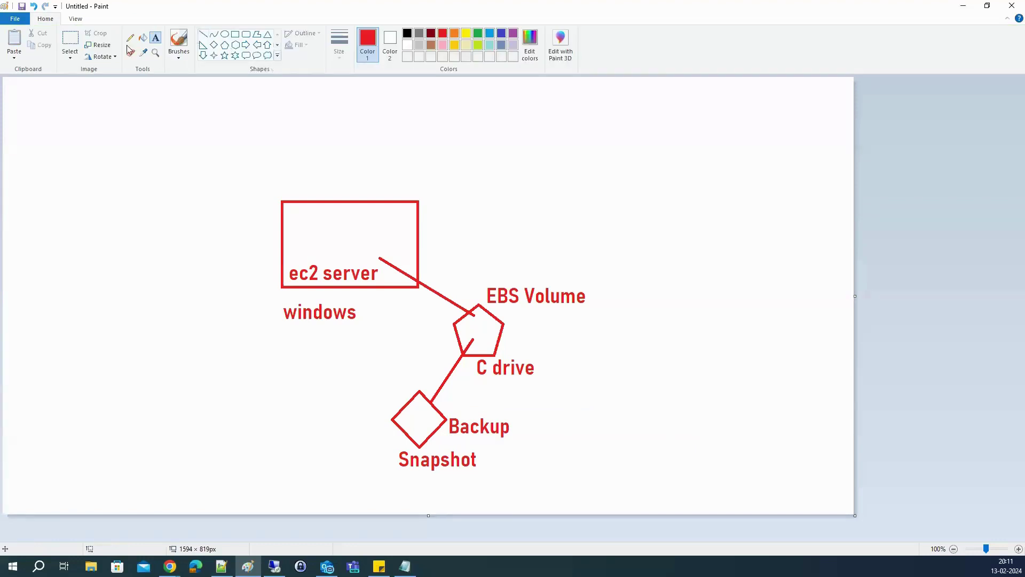
Underline the labels "EBS Volume", "Backup" and "ec2 server" with black straight lines
{"action": "left_click", "coordinate": [203, 34]}
{"action": "left_click", "coordinate": [407, 33]}
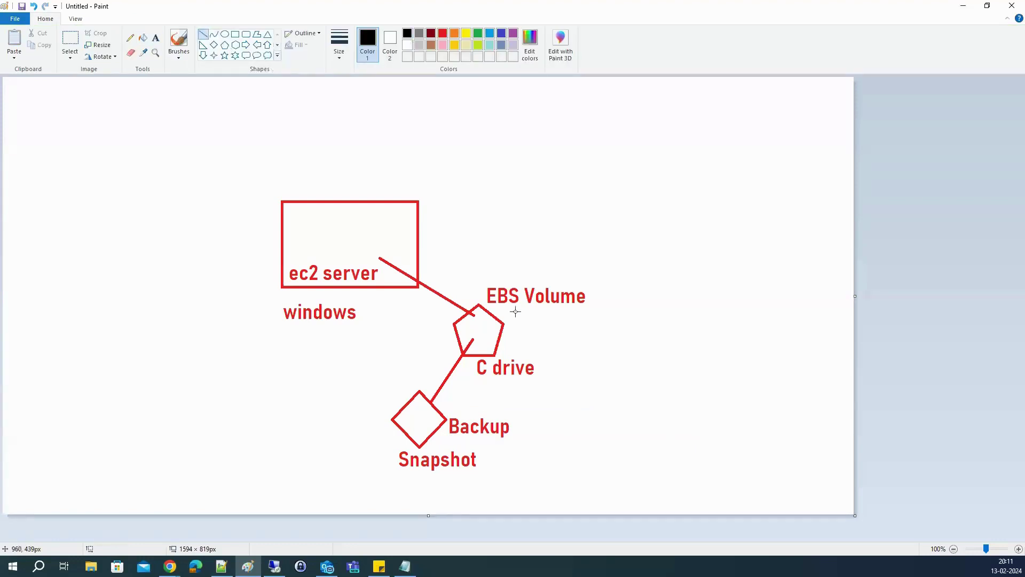
{"action": "left_click_drag", "start_coordinate": [496, 310], "coordinate": [582, 309]}
{"action": "left_click_drag", "start_coordinate": [455, 436], "coordinate": [507, 436]}
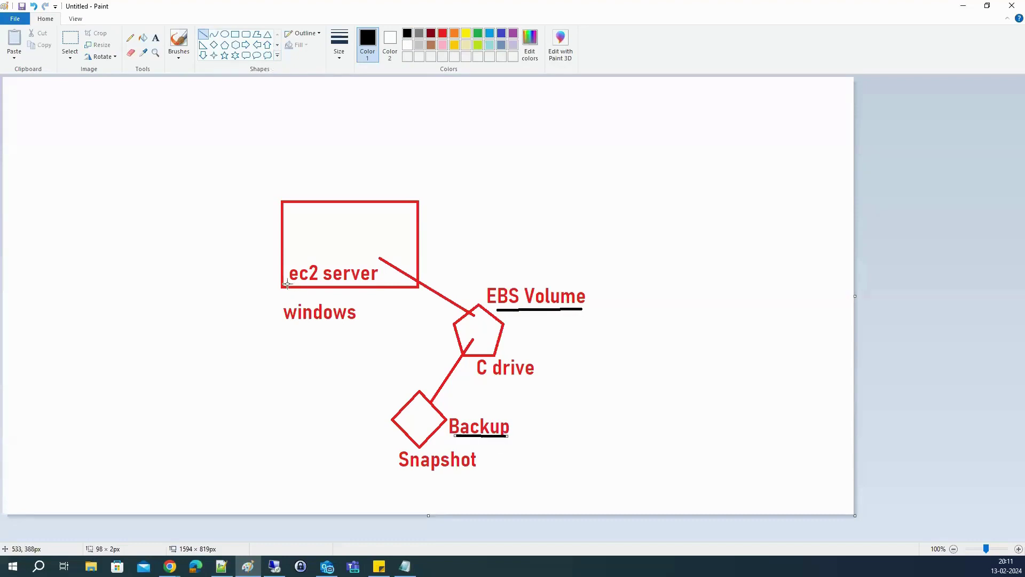
{"action": "left_click_drag", "start_coordinate": [291, 284], "coordinate": [377, 283]}
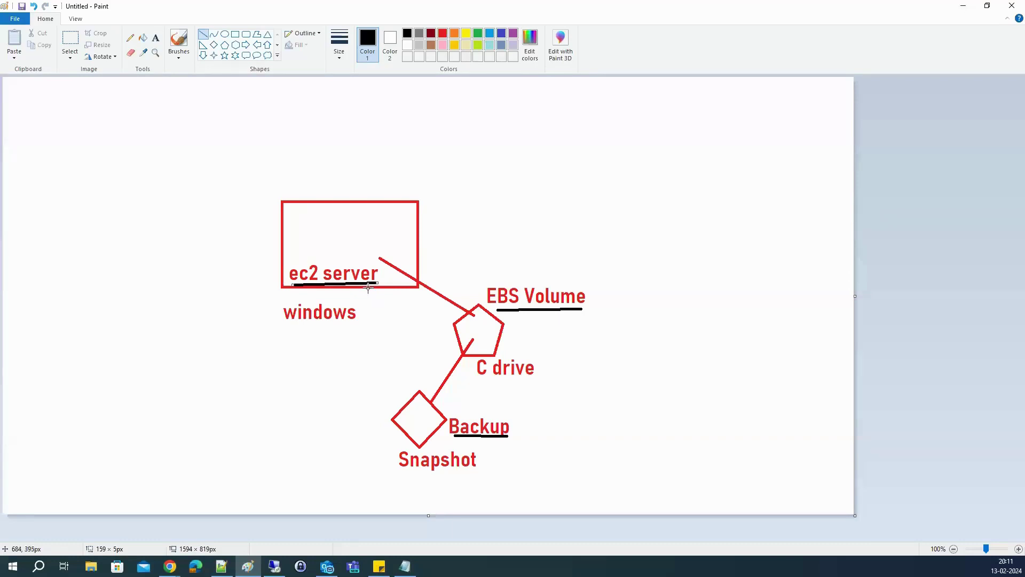
{"action": "left_click", "coordinate": [334, 385]}
In Notepad, highlight the heading's topic list and then only the word "AMI" in it
{"action": "key", "text": "alt+Tab"}
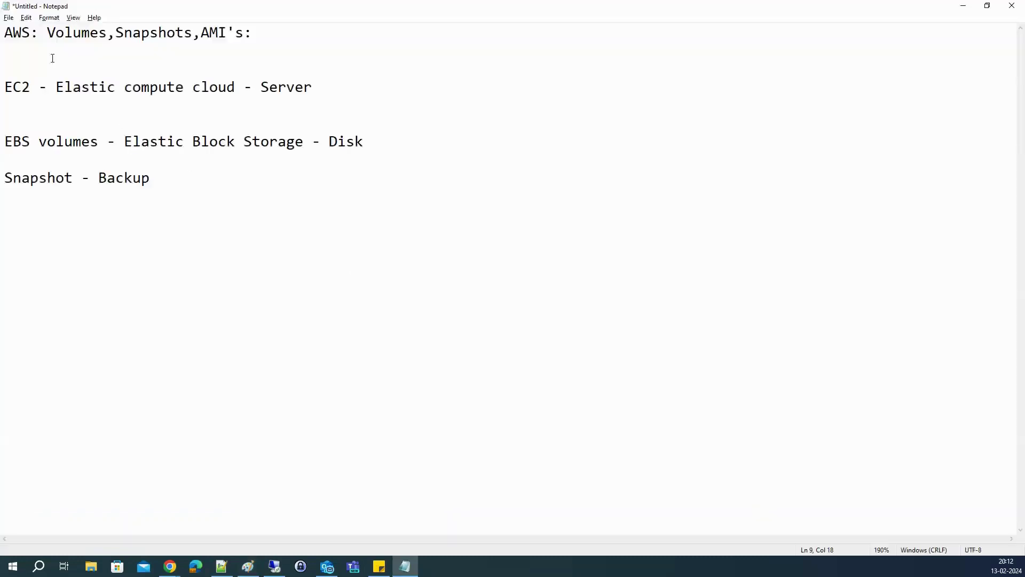
{"action": "left_click", "coordinate": [64, 31]}
{"action": "key", "text": "shift+End"}
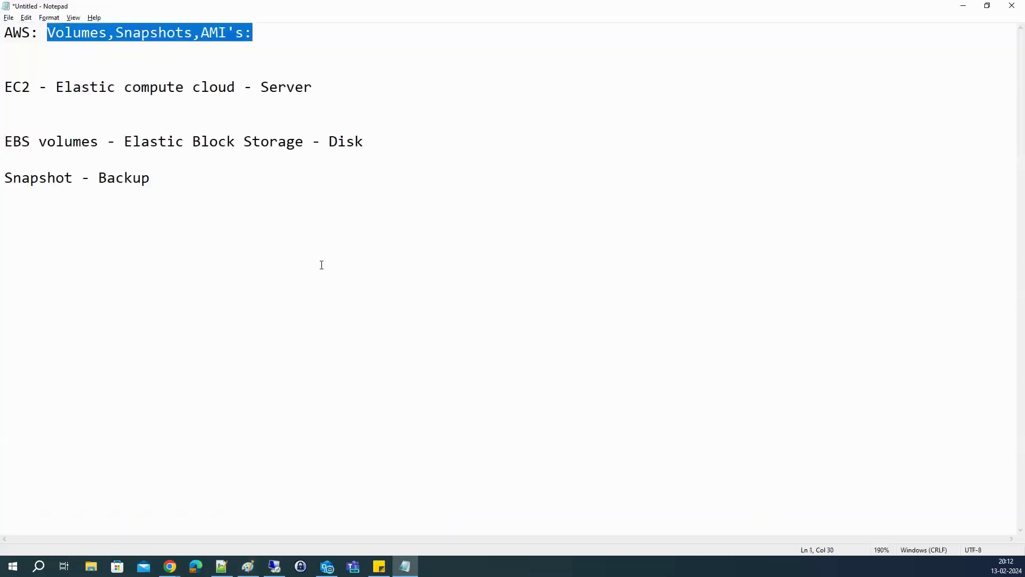
{"action": "left_click", "coordinate": [321, 265]}
{"action": "left_click_drag", "start_coordinate": [202, 32], "coordinate": [227, 31]}
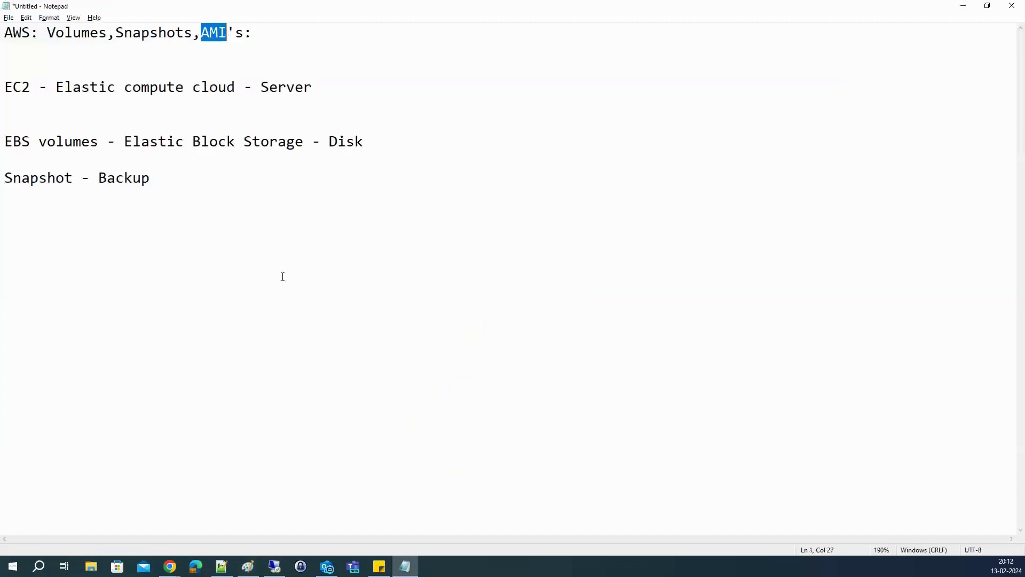
Add the line "AMI - Amazon Machine Image - OS Template" below the Snapshot note, separated by a blank line
{"action": "left_click", "coordinate": [288, 324]}
{"action": "key", "text": "Return"}
{"action": "key", "text": "Return"}
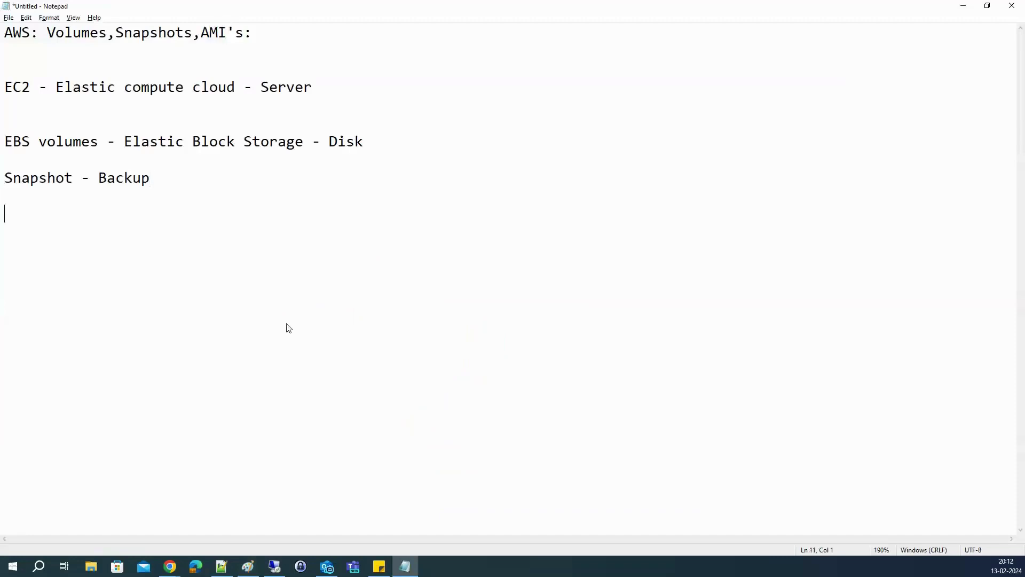
{"action": "type", "text": "AMI - Amazon Mac"}
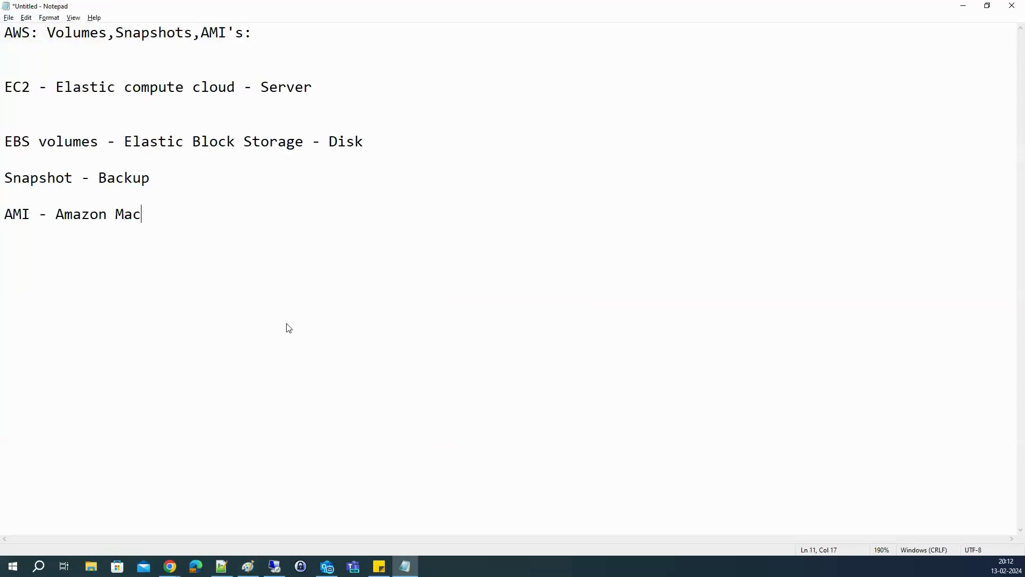
{"action": "type", "text": "hine Image  - OS"}
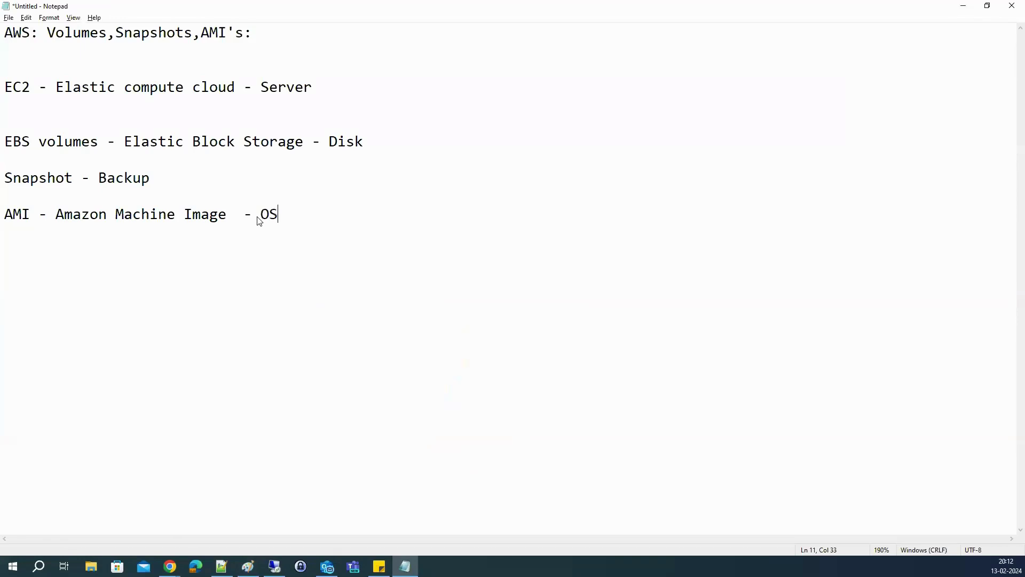
{"action": "type", "text": "mplate"}
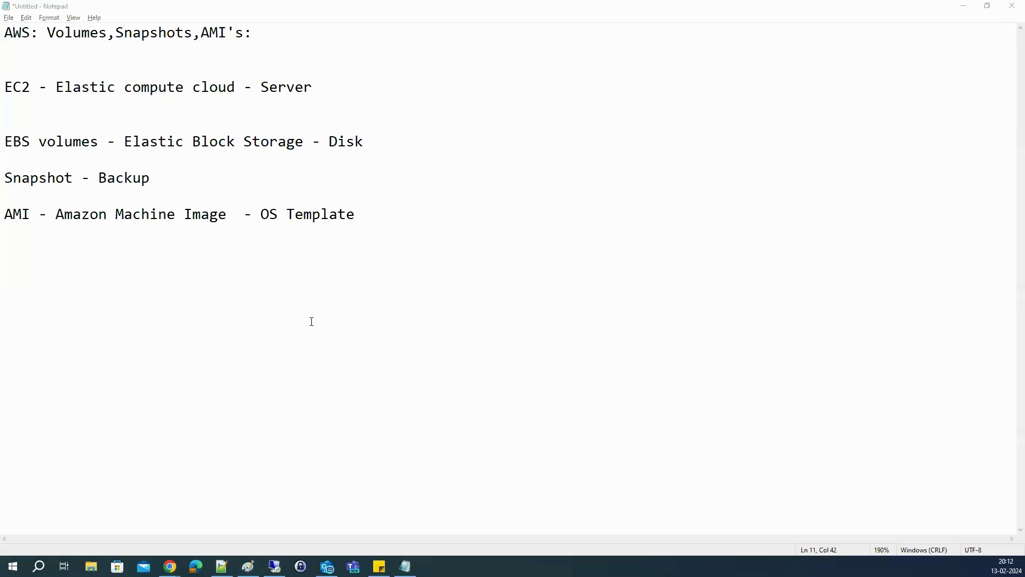
In Paint, draw a black horizontal line about 234 px long from inside the ec2 server rectangle leftward, and a hexagon at its outer end
{"action": "key", "text": "alt+Tab"}
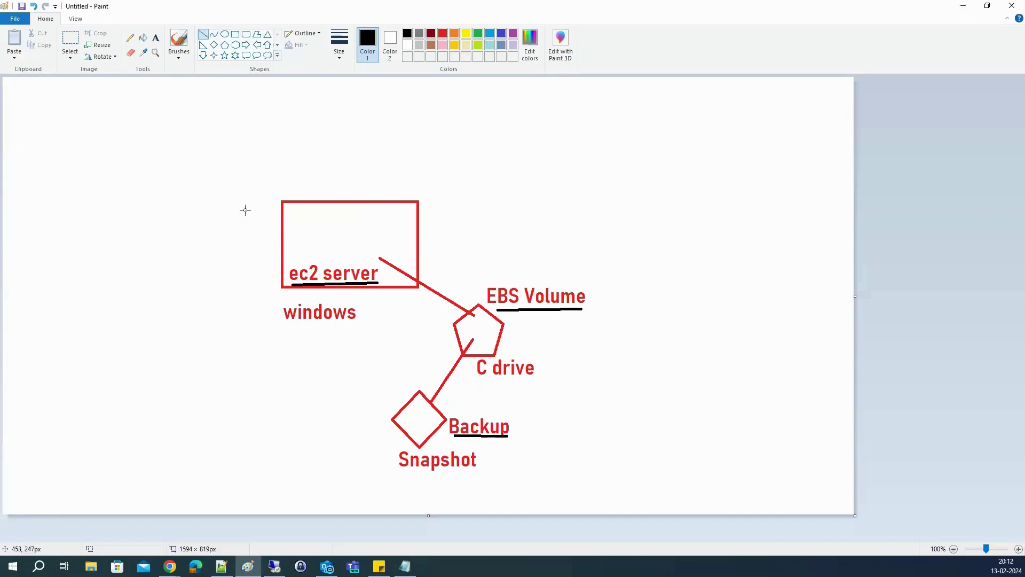
{"action": "left_click_drag", "start_coordinate": [294, 234], "coordinate": [168, 233]}
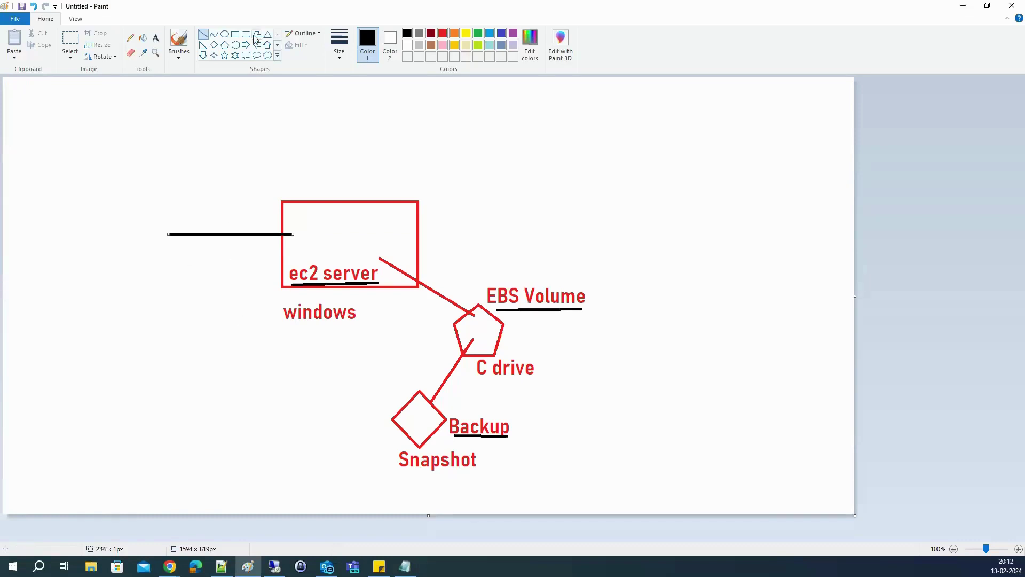
{"action": "left_click", "coordinate": [236, 45]}
{"action": "left_click_drag", "start_coordinate": [173, 201], "coordinate": [114, 271]}
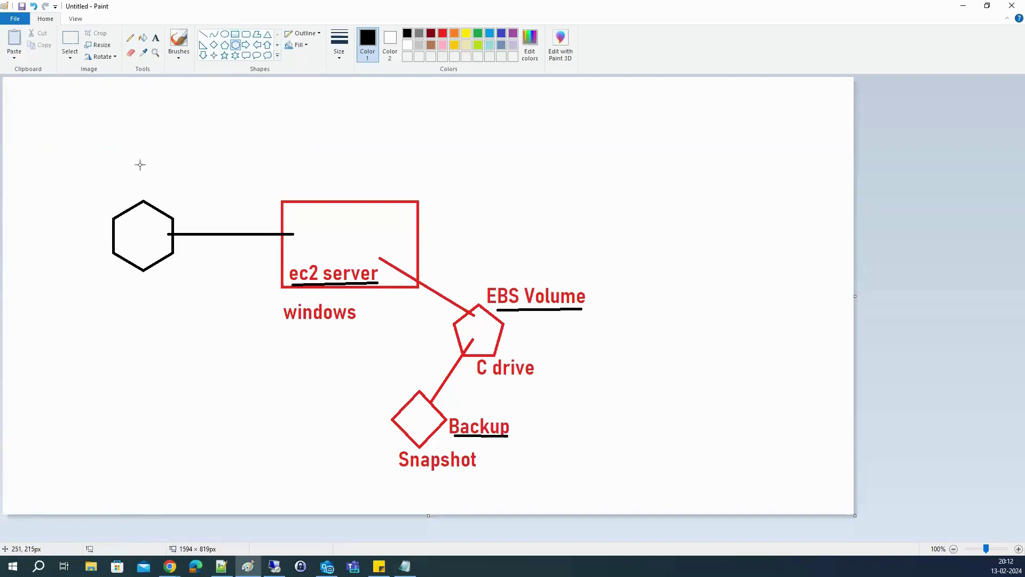
Add the black text label "AMI" directly below the hexagon
{"action": "left_click", "coordinate": [155, 37]}
{"action": "left_click", "coordinate": [124, 272]}
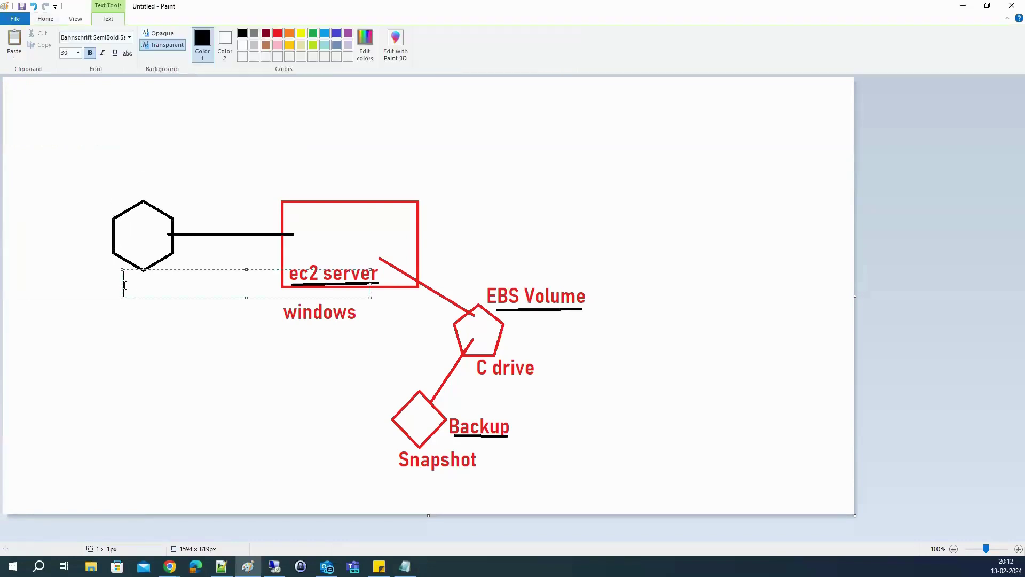
{"action": "type", "text": "AMI"}
{"action": "left_click", "coordinate": [143, 349]}
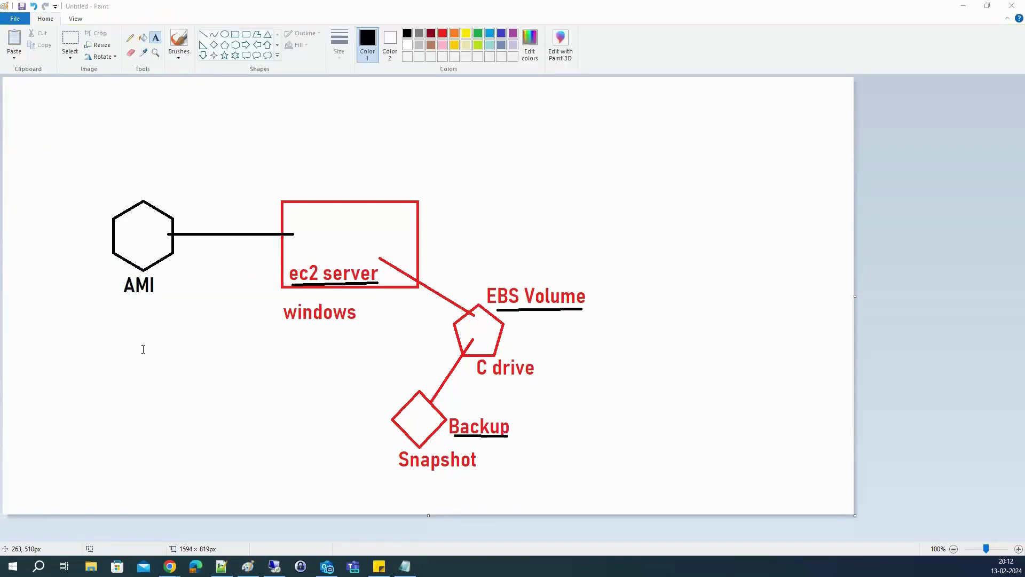
Highlight the EC2 to AMI definitions in Notepad, and in the AWS console in Chrome open the instance launch form and cancel it
{"action": "key", "text": "alt+Tab"}
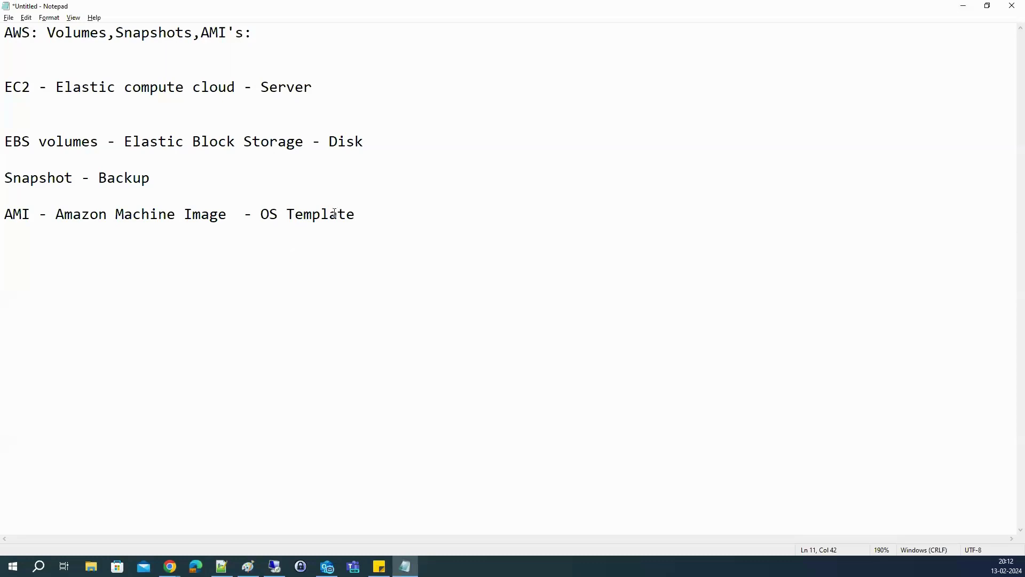
{"action": "left_click_drag", "start_coordinate": [371, 214], "coordinate": [3, 88]}
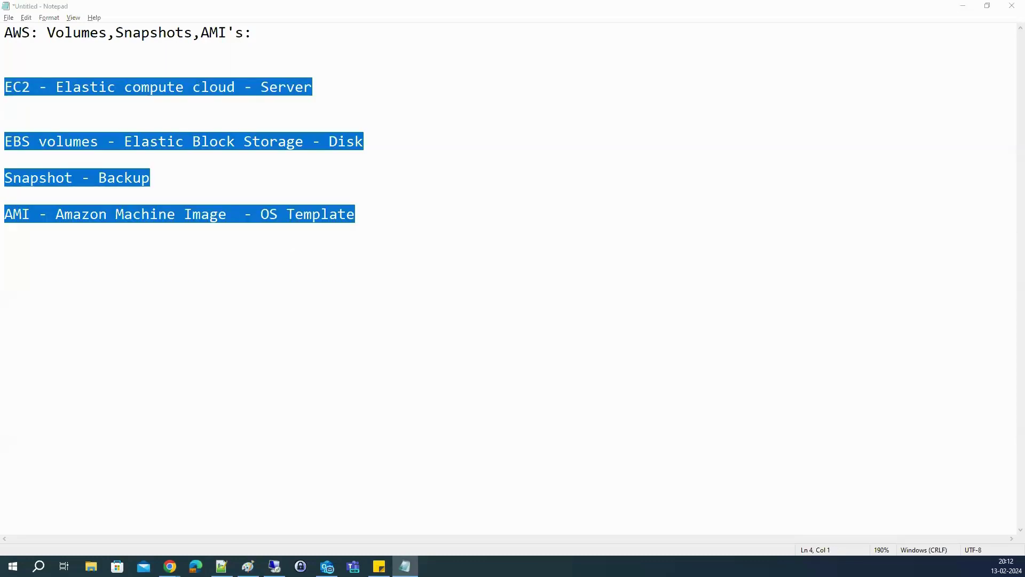
{"action": "key", "text": "alt+Tab"}
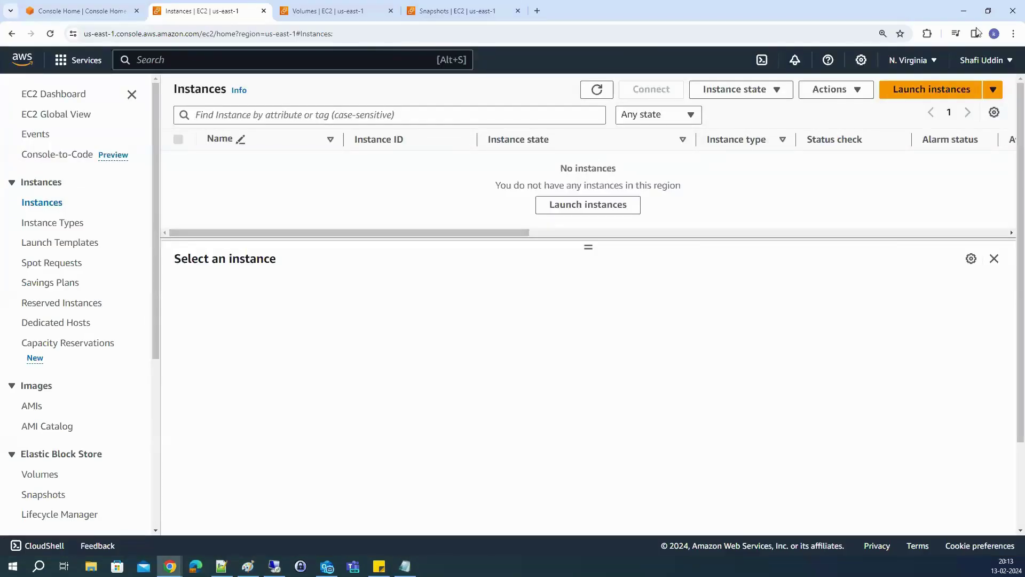
{"action": "left_click", "coordinate": [931, 89]}
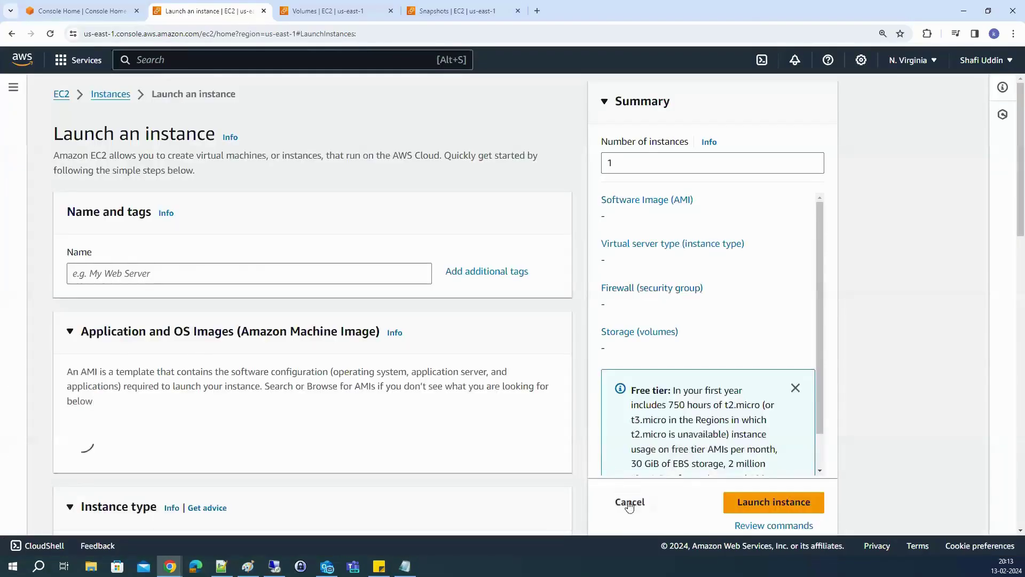
{"action": "left_click", "coordinate": [630, 502]}
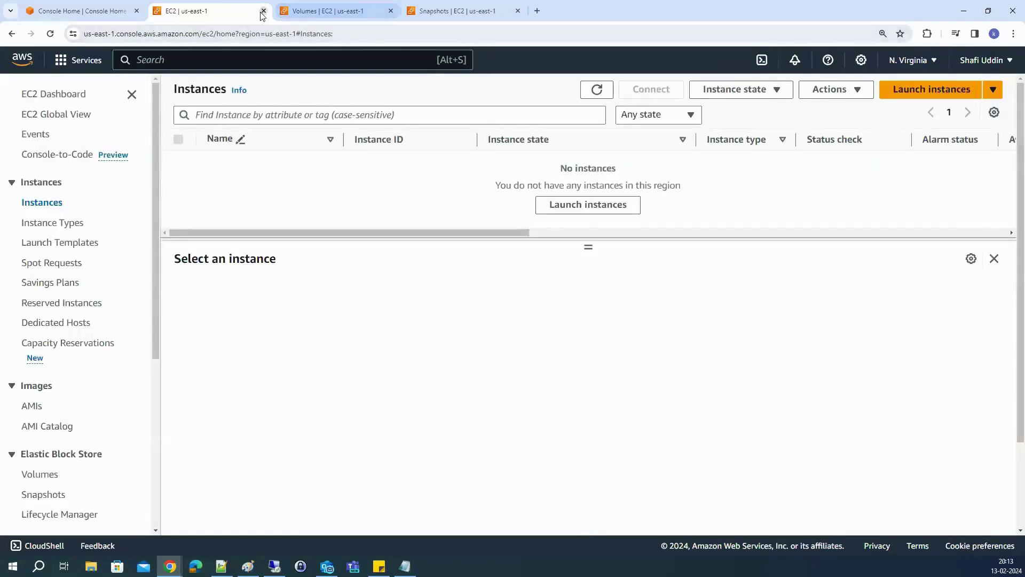
Close the Instances tab, search for "ec2" from Console Home and open the EC2 service's Instances page
{"action": "left_click", "coordinate": [263, 11]}
{"action": "left_click", "coordinate": [82, 11]}
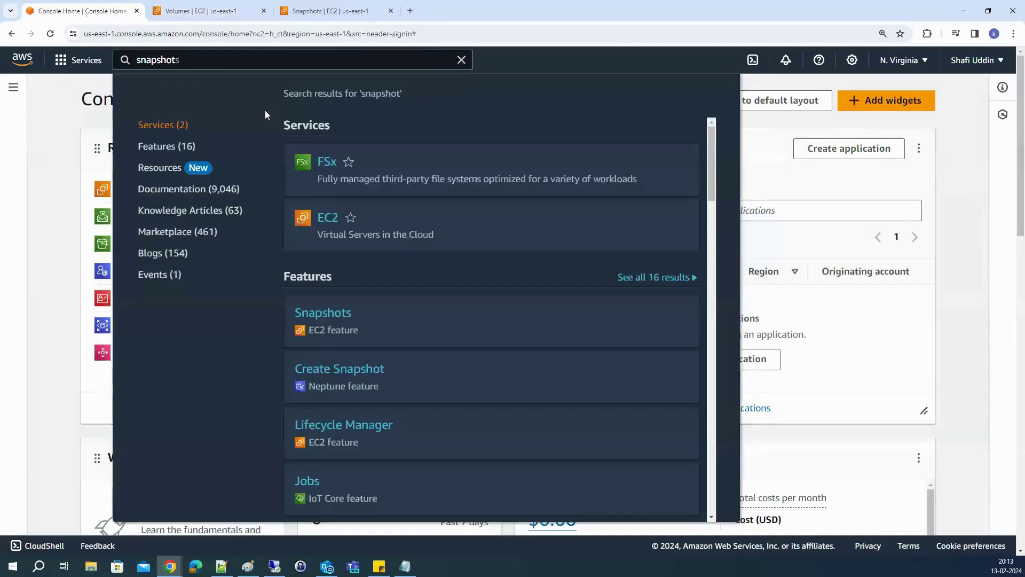
{"action": "double_click", "coordinate": [204, 62]}
{"action": "type", "text": "ec2"}
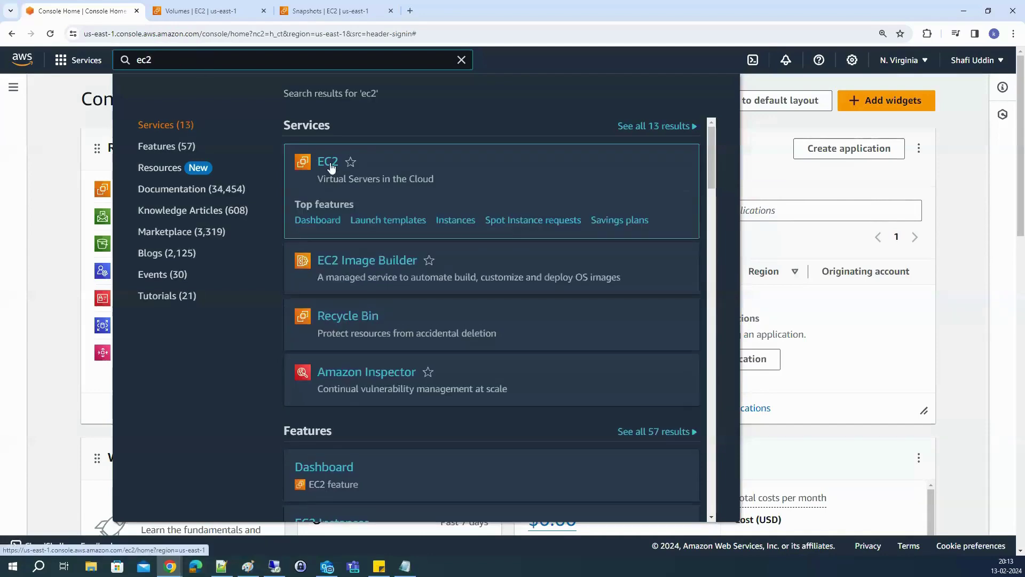
{"action": "left_click", "coordinate": [329, 162]}
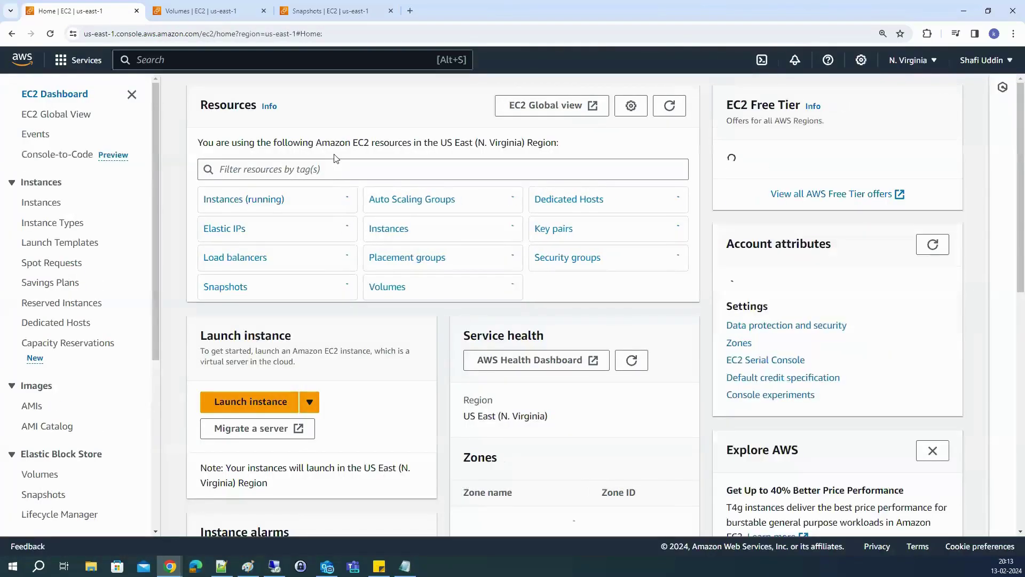
{"action": "left_click", "coordinate": [381, 229]}
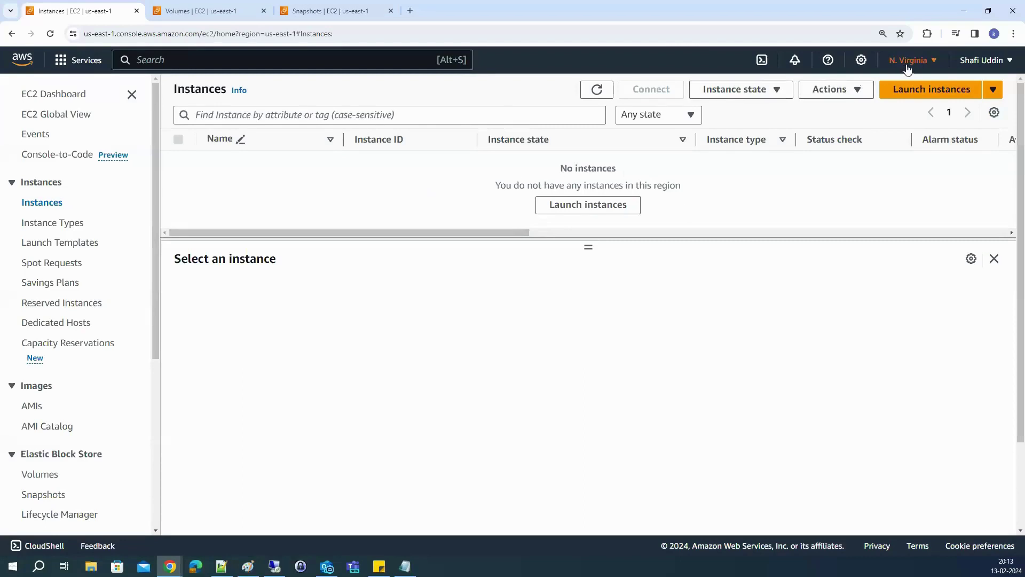
In Notepad, add the line "Region - collection of data center" below the AMI note
{"action": "key", "text": "alt+Tab"}
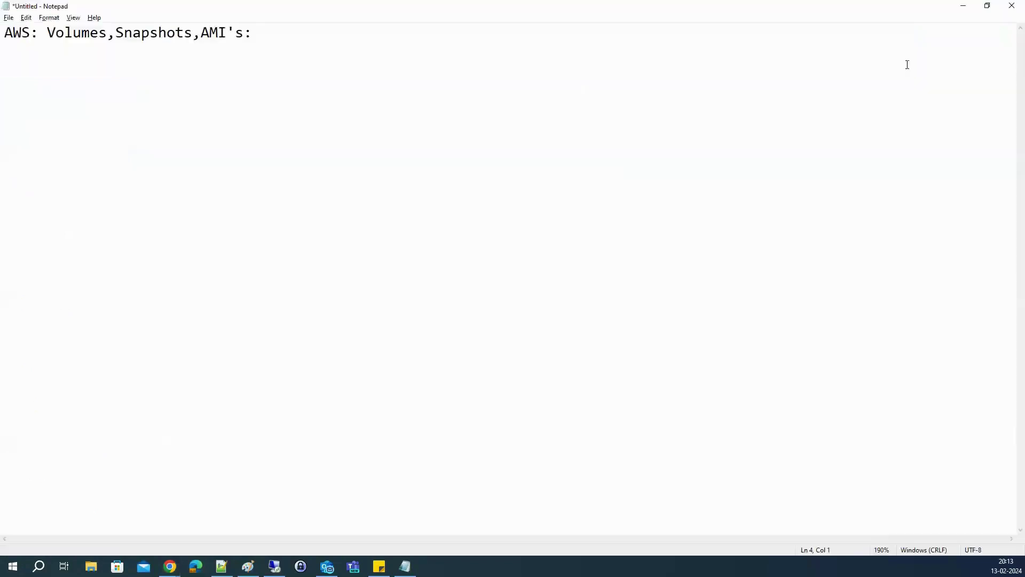
{"action": "left_click", "coordinate": [427, 286]}
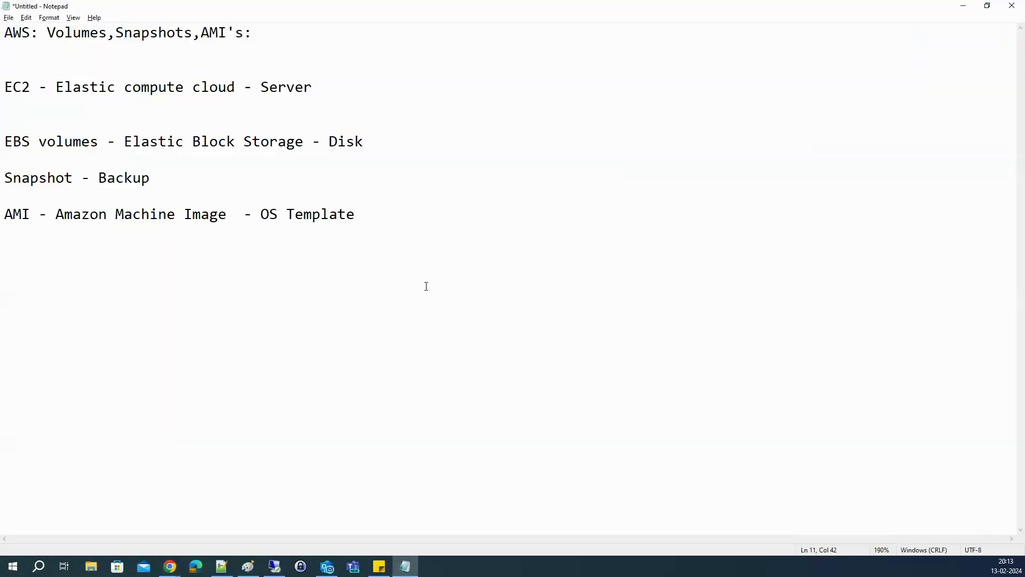
{"action": "type", "text": "REg"}
{"action": "key", "text": "BackSpace"}
{"action": "key", "text": "BackSpace"}
{"action": "type", "text": "egion - collection of "}
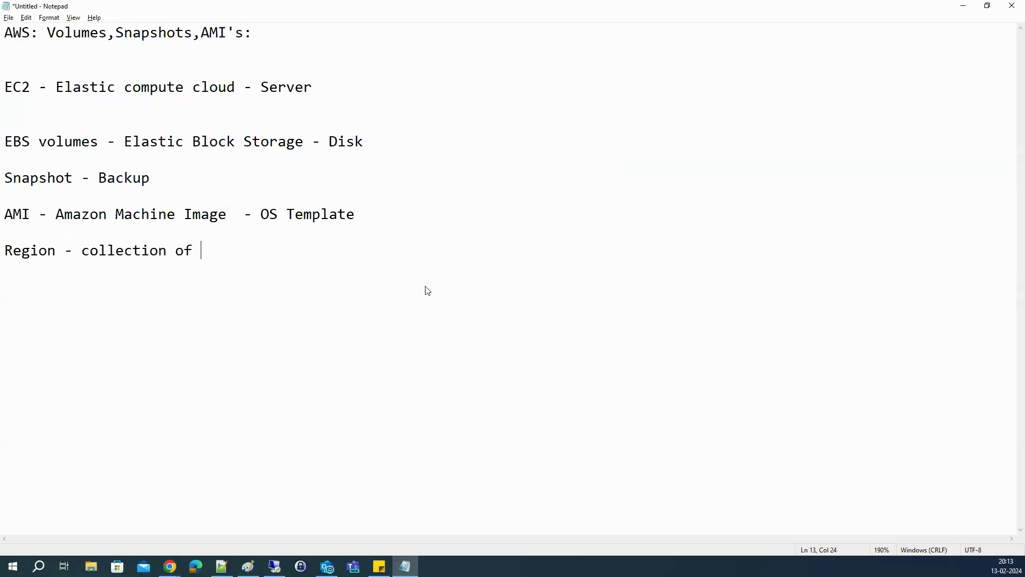
{"action": "type", "text": "data center"}
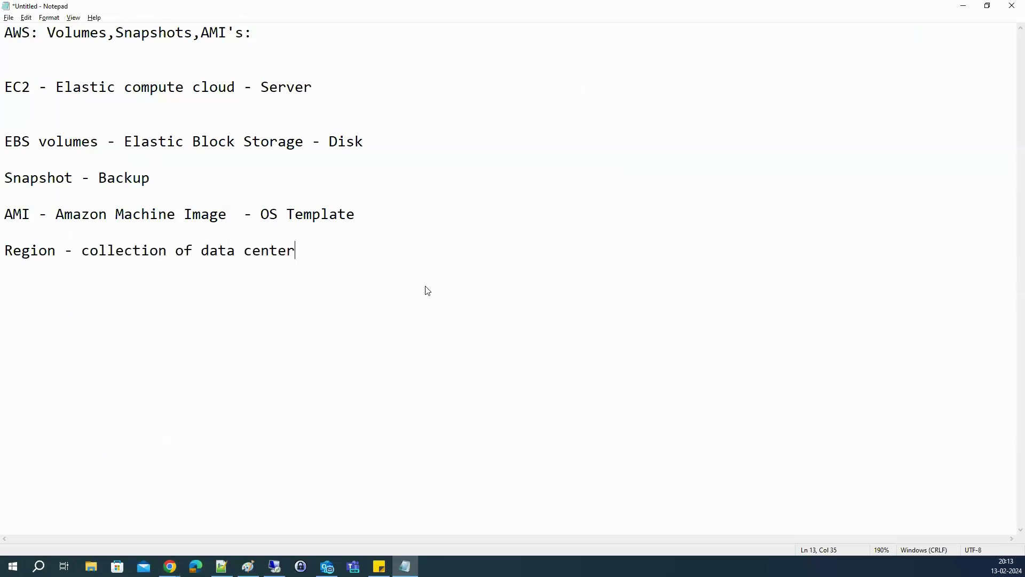
Complete the Region note as "collection of data centers", and in the AWS console in Chrome open and highlight the list of regions
{"action": "type", "text": "s"}
{"action": "key", "text": "alt+Tab"}
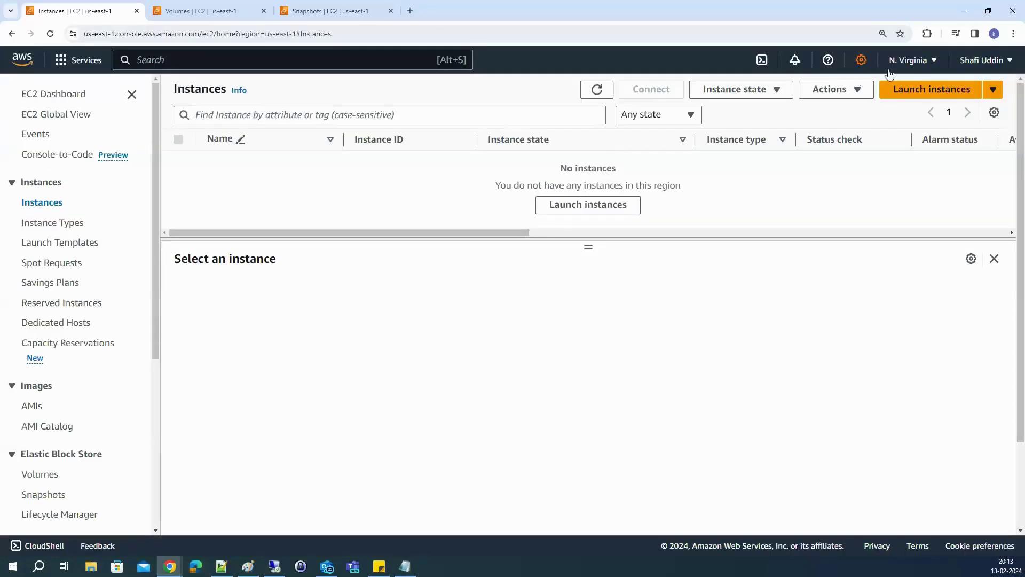
{"action": "key", "text": "alt+Tab"}
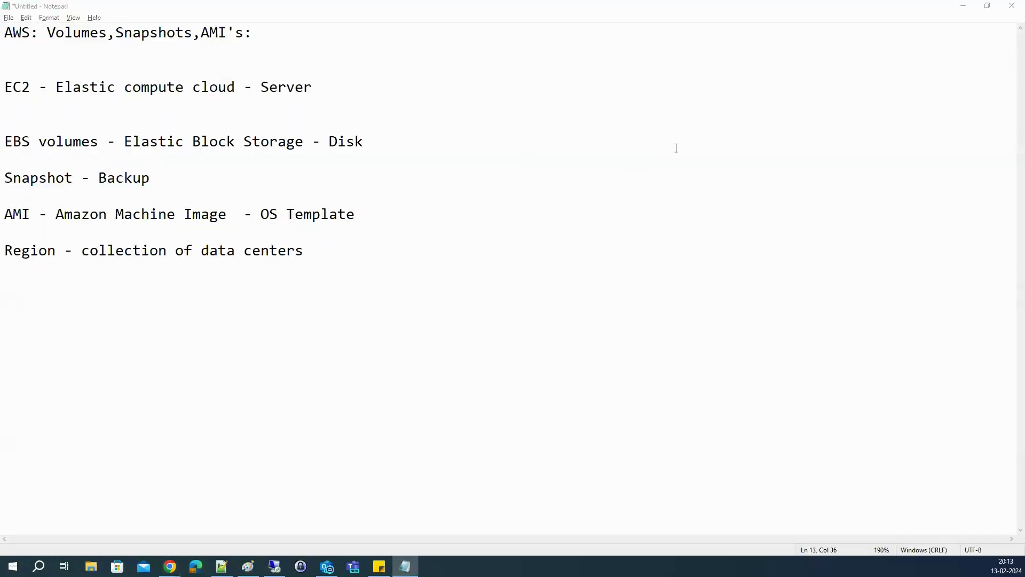
{"action": "key", "text": "alt+Tab"}
{"action": "left_click", "coordinate": [909, 60]}
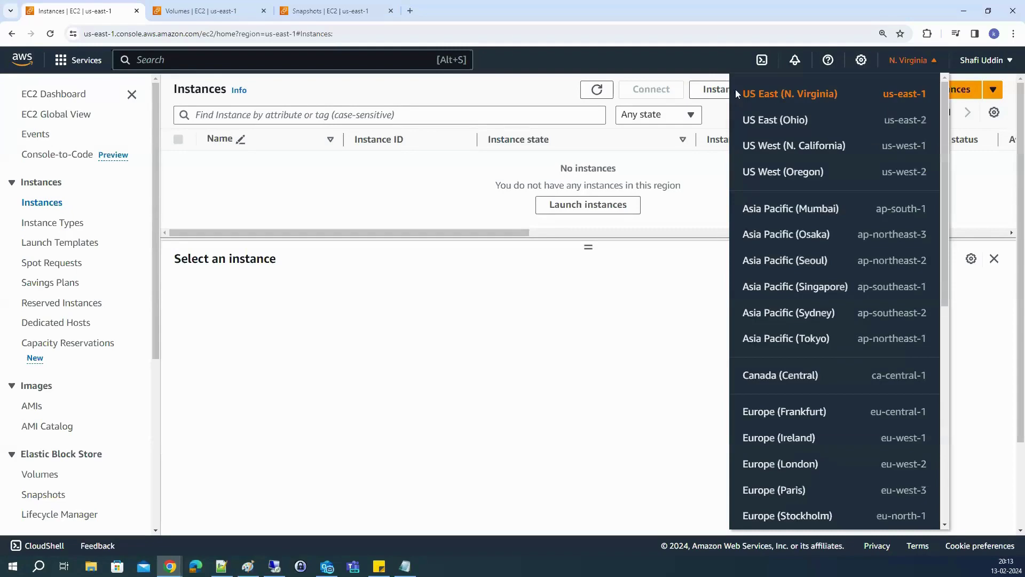
{"action": "left_click_drag", "start_coordinate": [778, 95], "coordinate": [886, 497]}
In Notepad, add the line "Availability Zone - Indivudual DC" directly below the Region note
{"action": "key", "text": "alt+Tab"}
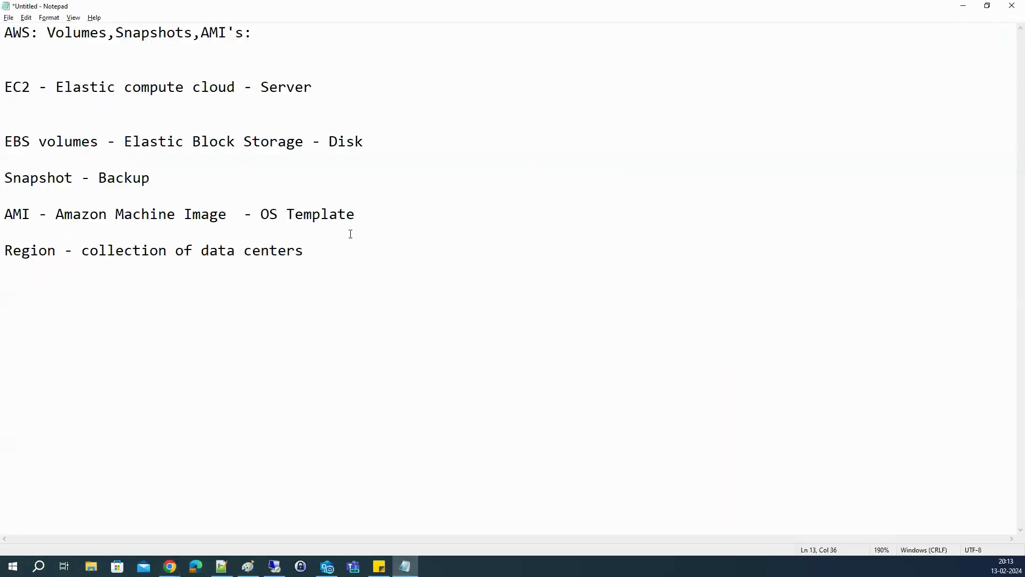
{"action": "key", "text": "Return"}
{"action": "type", "text": "Availability "}
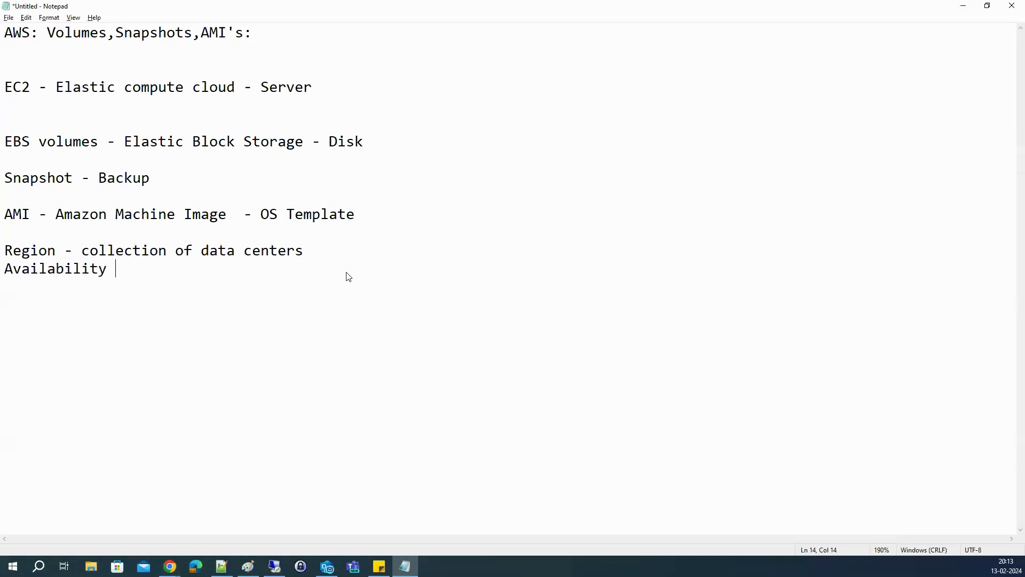
{"action": "type", "text": "Zone - Indivudual"}
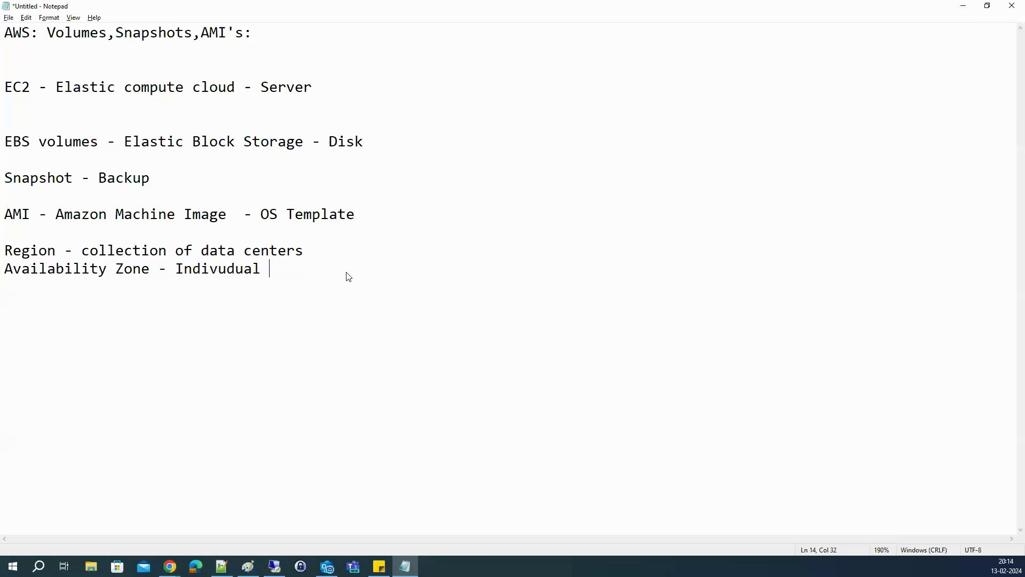
{"action": "type", "text": " DC"}
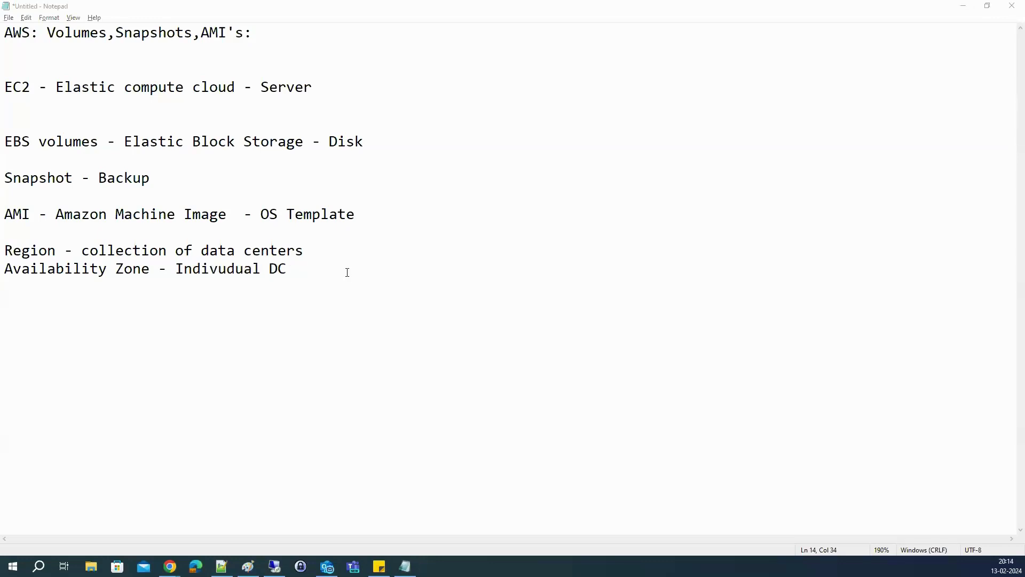
Switch to Paint and draw a large black rectangle around the whole diagram, just inside the canvas edges
{"action": "key", "text": "alt+Tab"}
{"action": "key", "text": "alt+Tab"}
{"action": "left_click", "coordinate": [255, 156]}
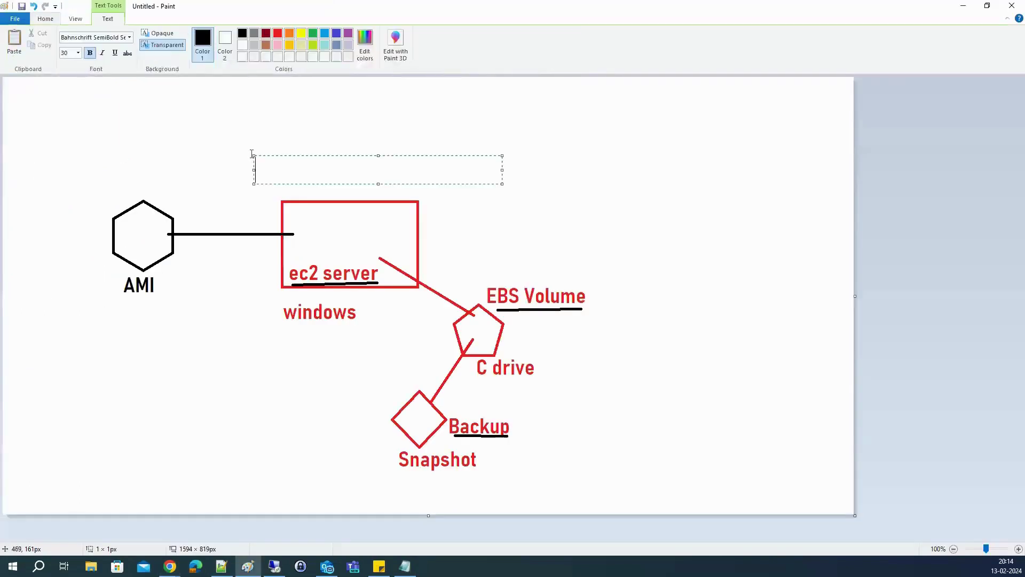
{"action": "left_click", "coordinate": [240, 88]}
{"action": "left_click", "coordinate": [235, 34]}
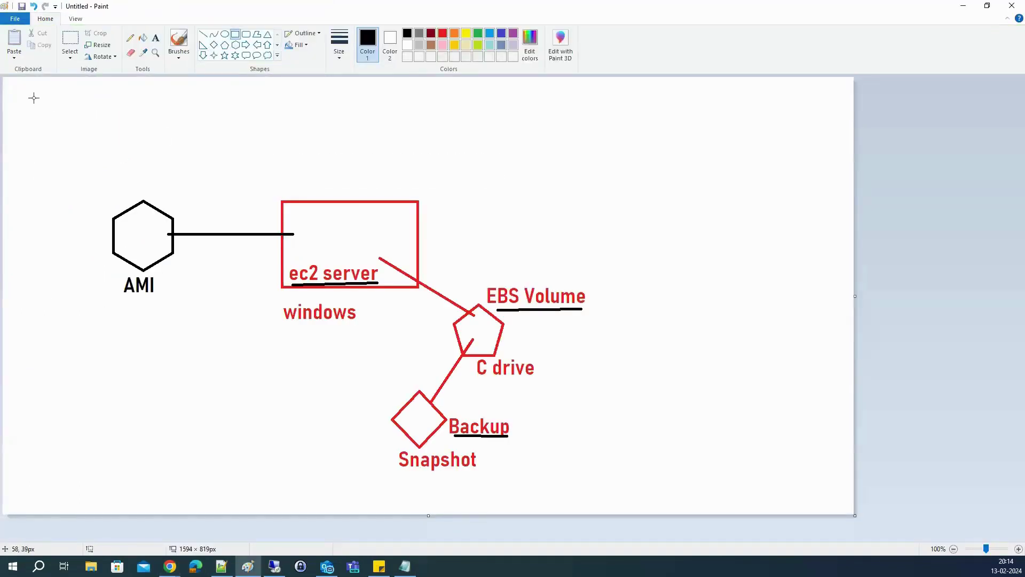
{"action": "mouse_move", "coordinate": [27, 93]}
{"action": "left_mouse_down"}
{"action": "mouse_move", "coordinate": [49, 145]}
{"action": "mouse_move", "coordinate": [609, 430]}
{"action": "mouse_move", "coordinate": [837, 499]}
{"action": "left_mouse_up"}
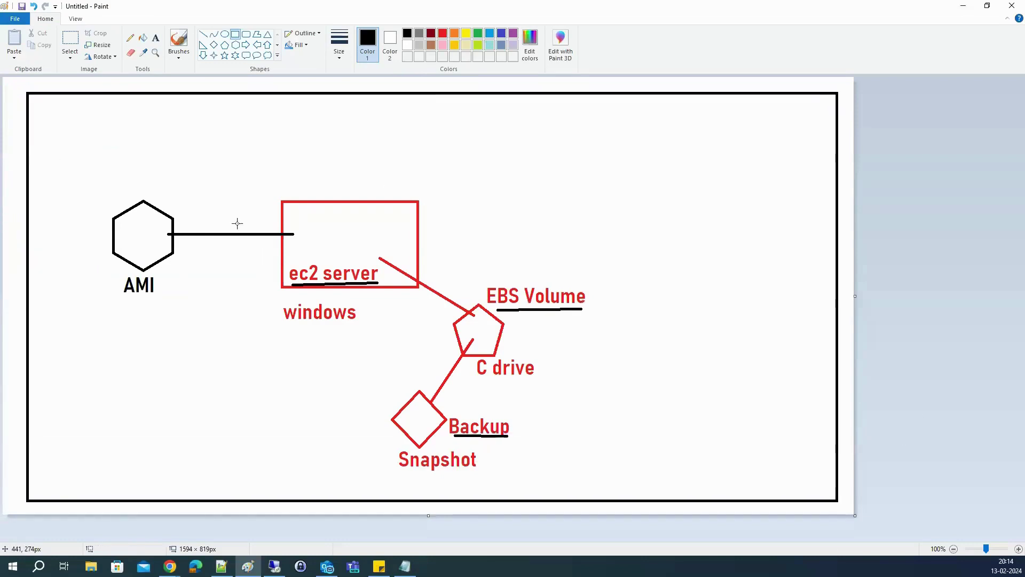
{"action": "left_click", "coordinate": [107, 77]}
Select the diagram inside the frame, shrink it to about 634 × 548 px and place it in the frame's left half
{"action": "left_click", "coordinate": [69, 43]}
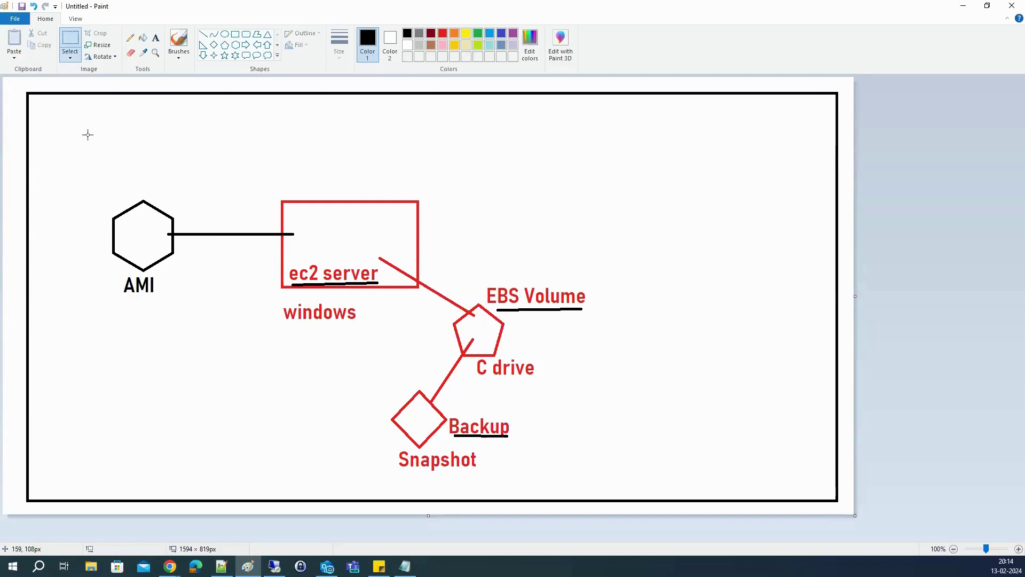
{"action": "left_click_drag", "start_coordinate": [88, 135], "coordinate": [380, 373]}
{"action": "left_click", "coordinate": [412, 158]}
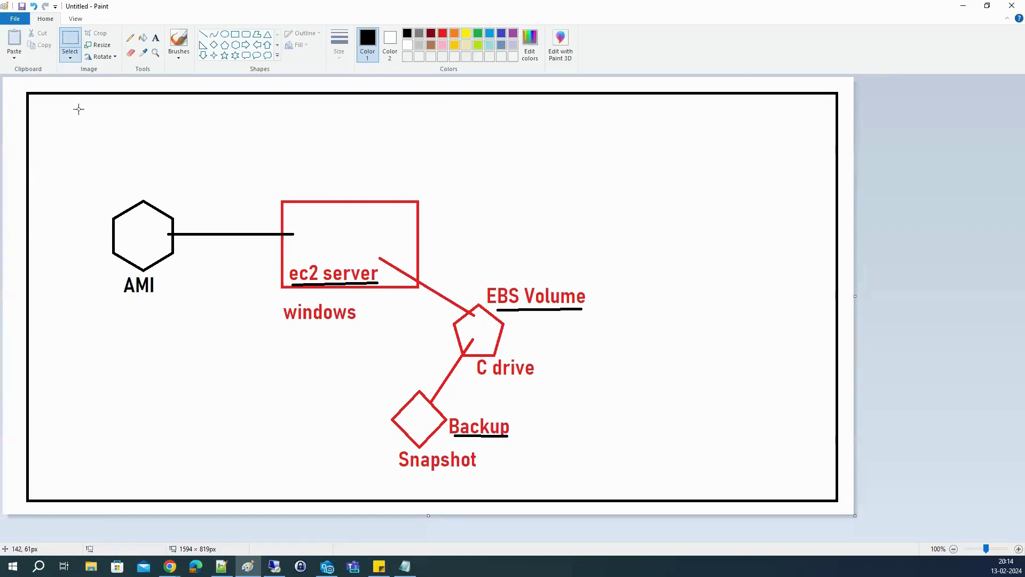
{"action": "left_click_drag", "start_coordinate": [83, 119], "coordinate": [426, 411]}
{"action": "left_click_drag", "start_coordinate": [305, 316], "coordinate": [267, 331]}
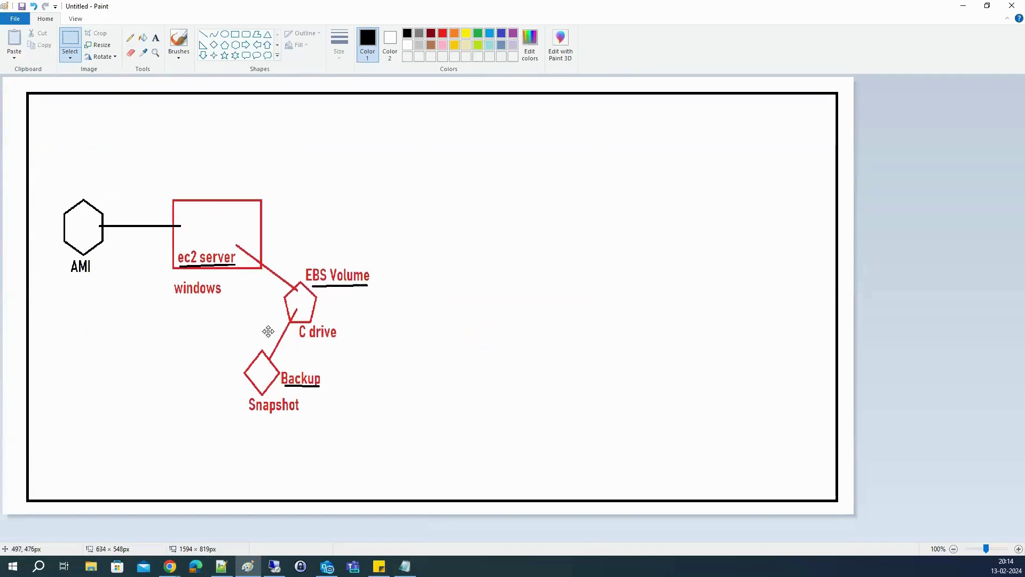
{"action": "left_click", "coordinate": [295, 110]}
Frame the diagram with a black rectangle about 614 × 621 px and draw two blue rectangles beside it, the rightmost about 278 × 631 px
{"action": "left_click", "coordinate": [235, 33]}
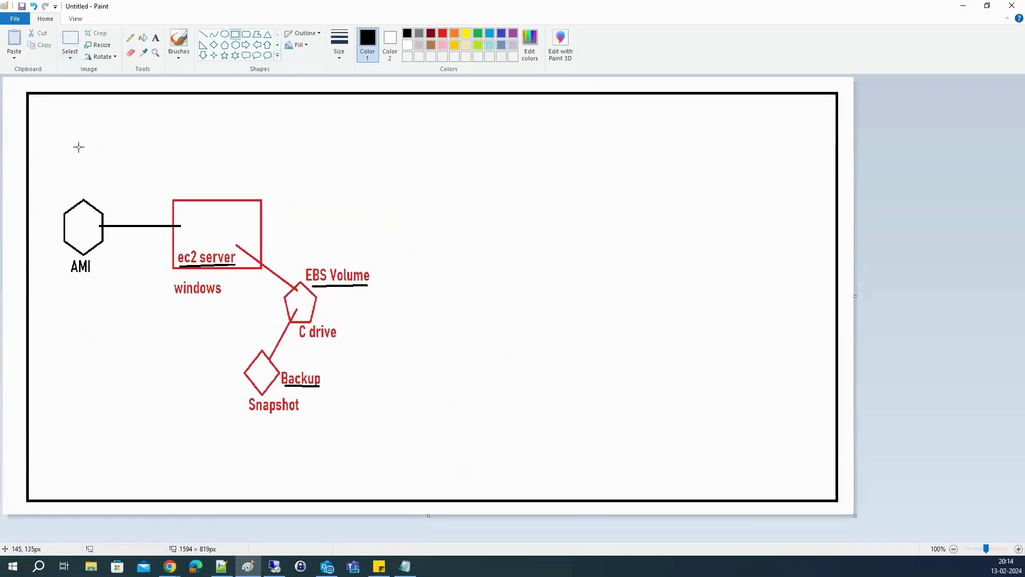
{"action": "left_click_drag", "start_coordinate": [50, 125], "coordinate": [378, 455]}
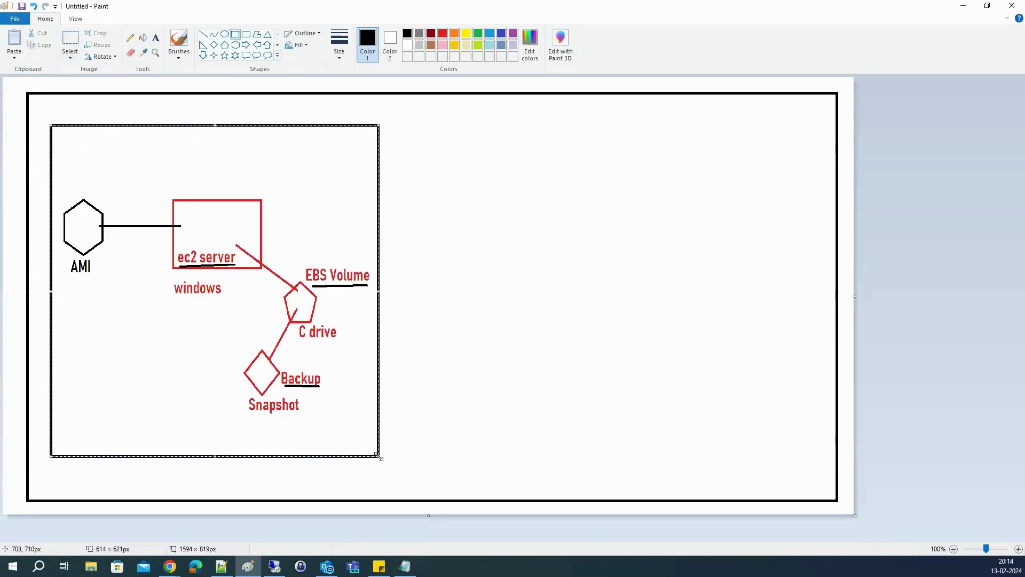
{"action": "left_click", "coordinate": [442, 34]}
{"action": "left_click", "coordinate": [489, 33]}
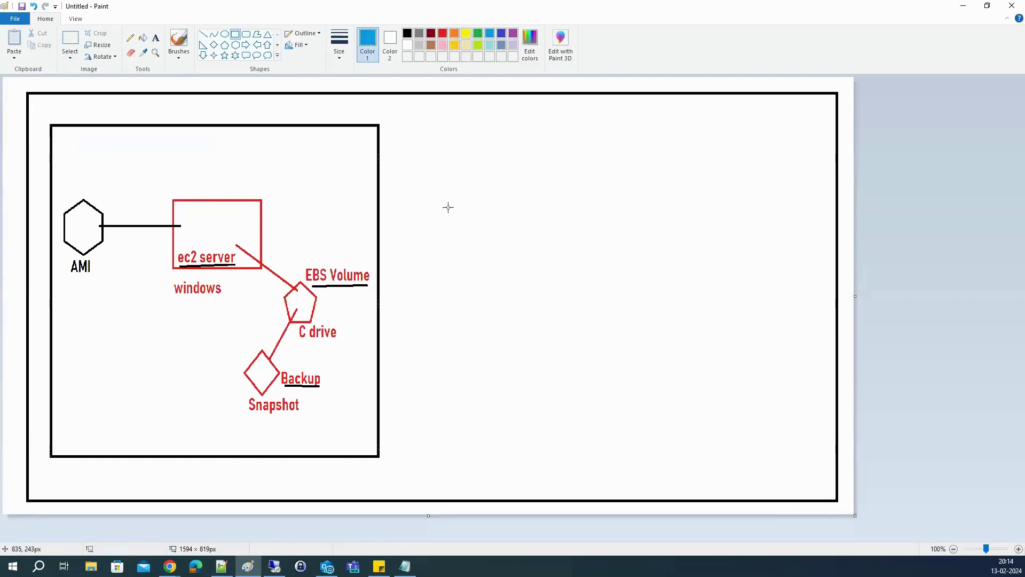
{"action": "left_click_drag", "start_coordinate": [410, 124], "coordinate": [636, 457]}
{"action": "left_click_drag", "start_coordinate": [672, 123], "coordinate": [821, 460]}
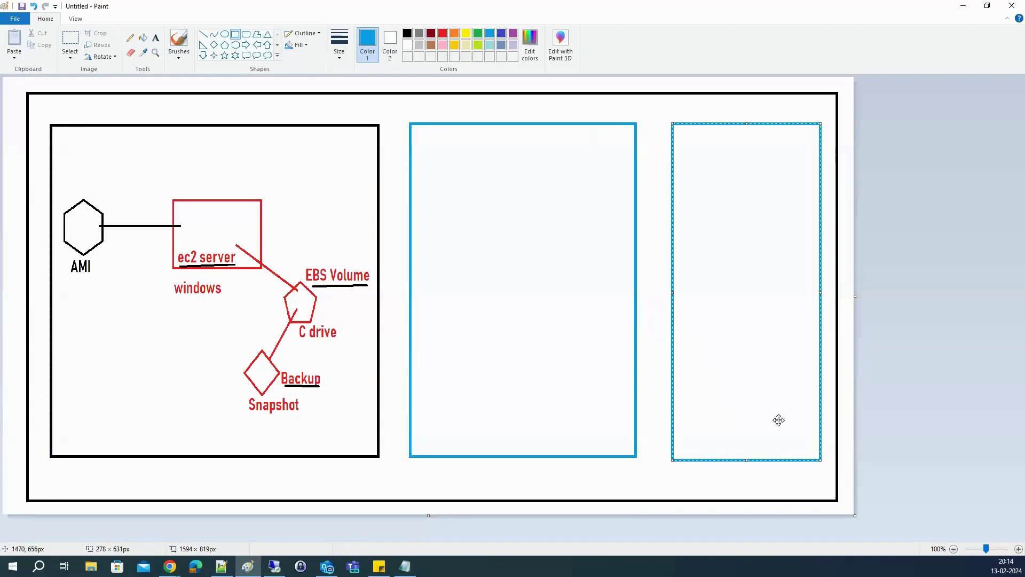
Add the blue text label "N.V" at the lower right corner of the outer black frame
{"action": "left_click", "coordinate": [155, 37]}
{"action": "left_click", "coordinate": [739, 494]}
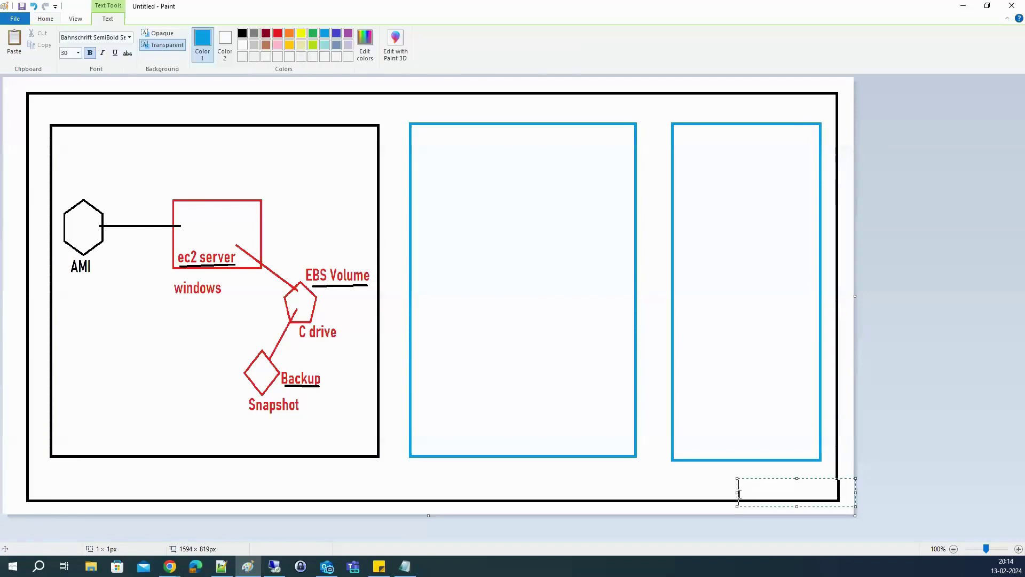
{"action": "type", "text": "N.A"}
{"action": "key", "text": "BackSpace"}
{"action": "type", "text": "V"}
In the AWS console in Chrome, open the region list and copy the N. Virginia region code us-east-1
{"action": "key", "text": "alt+Tab"}
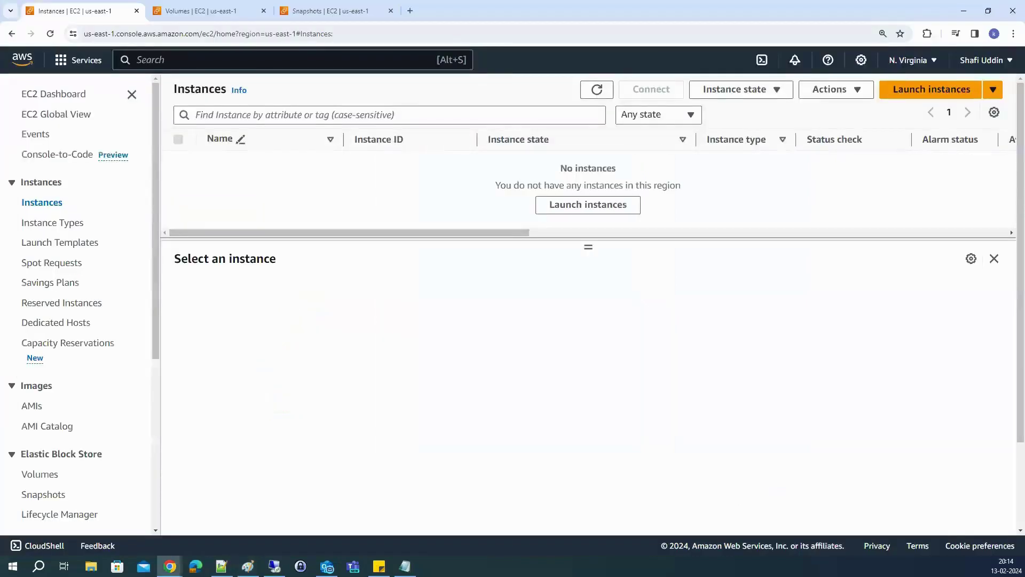
{"action": "left_click", "coordinate": [912, 60]}
{"action": "scroll", "coordinate": [821, 131], "scroll_direction": "down", "scroll_amount": 5}
{"action": "scroll", "coordinate": [816, 283], "scroll_direction": "up", "scroll_amount": 5}
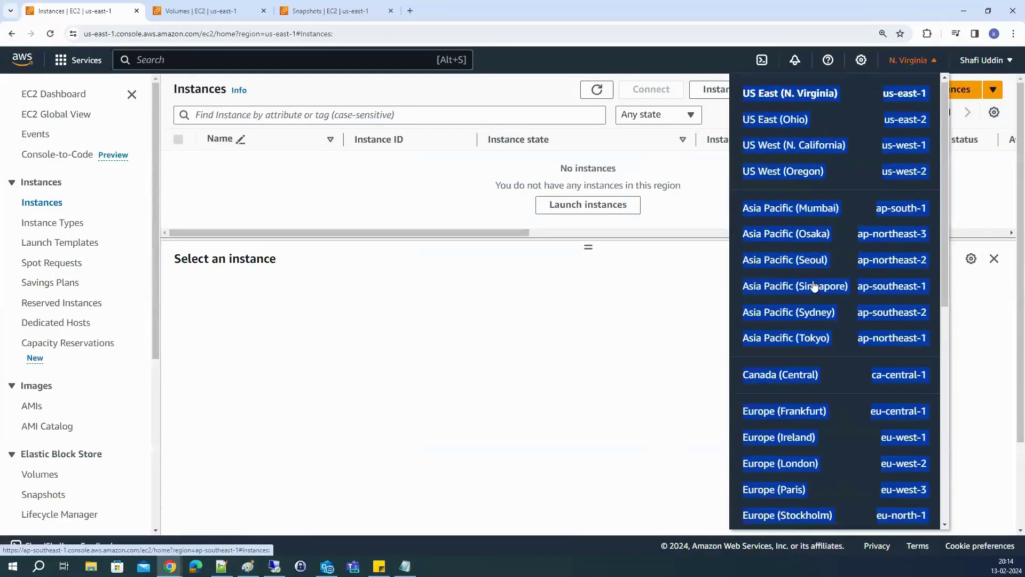
{"action": "left_click", "coordinate": [739, 188]}
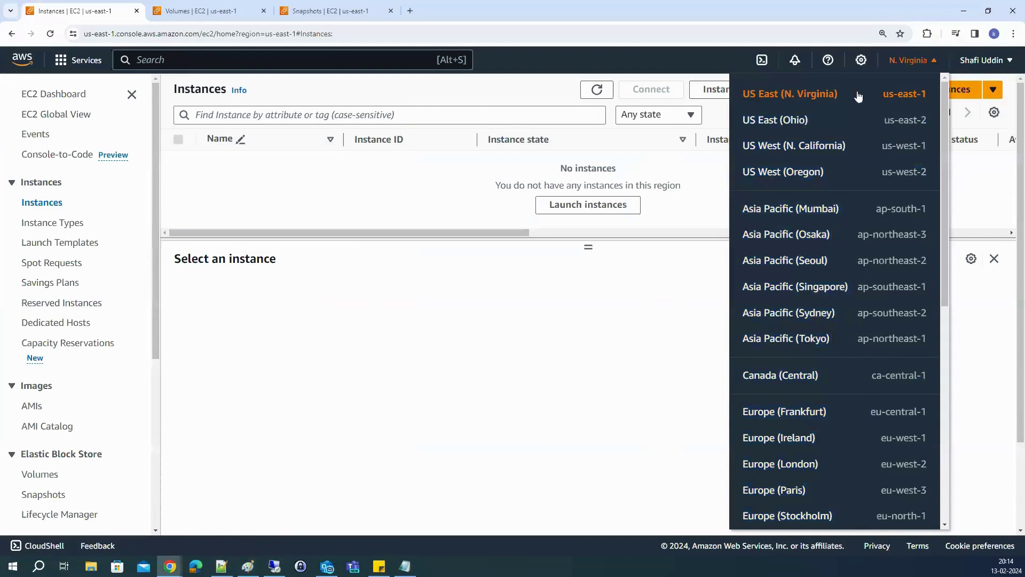
{"action": "left_click_drag", "start_coordinate": [925, 96], "coordinate": [888, 100]}
{"action": "key", "text": "ctrl+c"}
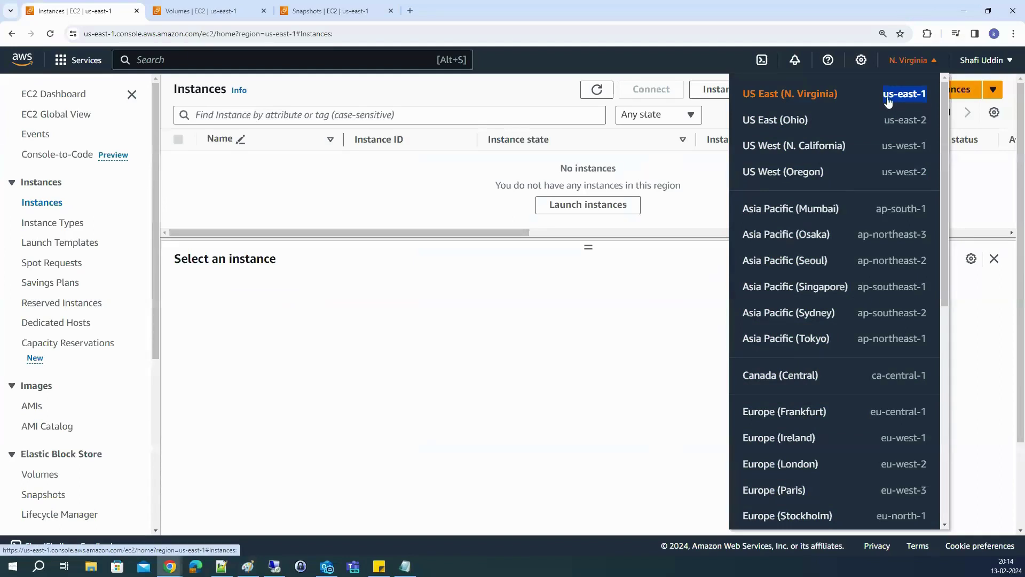
In Paint, paste "us-east-1" as a blue text label and position it just left of "N.V"
{"action": "key", "text": "alt+Tab"}
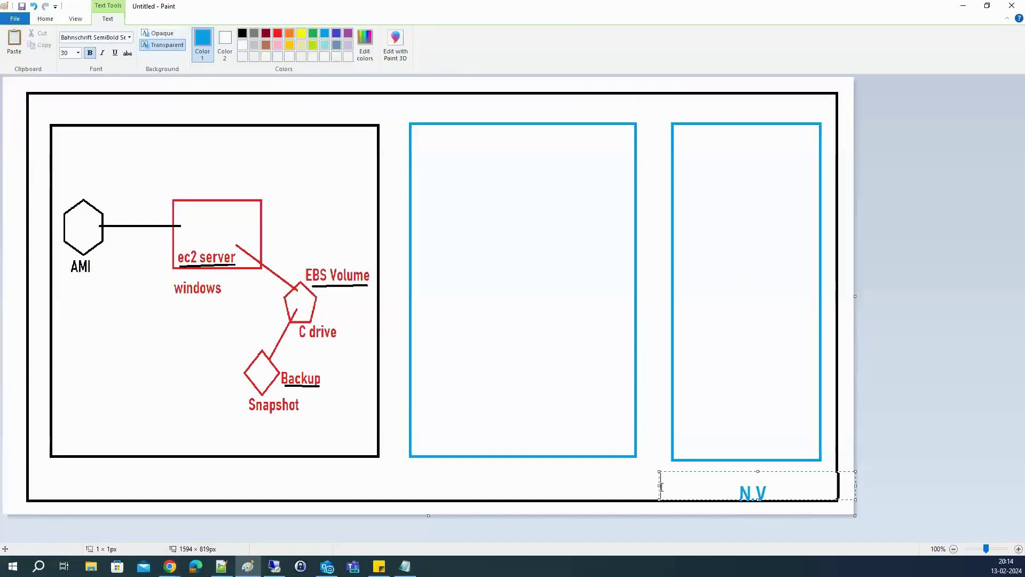
{"action": "key", "text": "ctrl+v"}
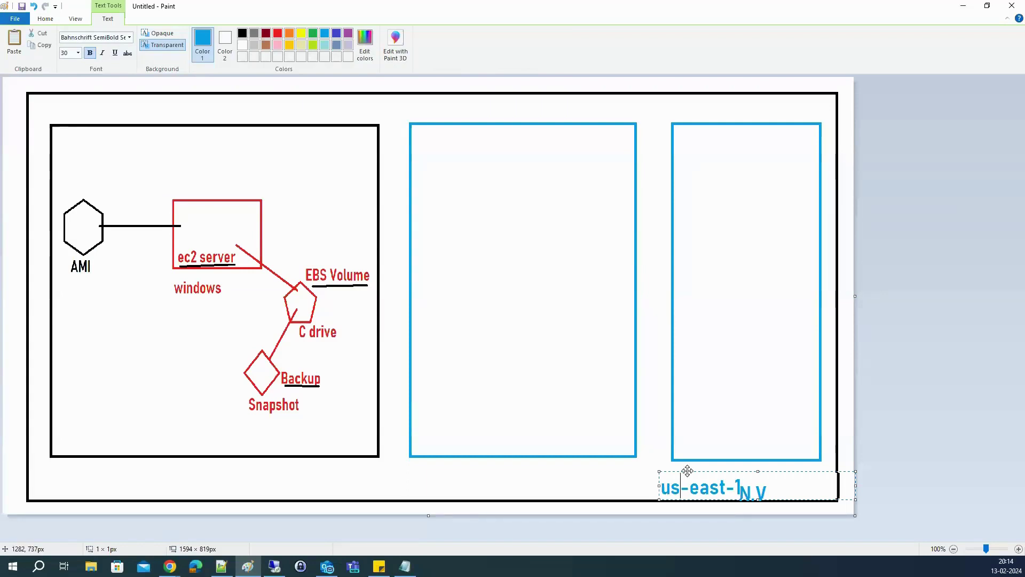
{"action": "left_click_drag", "start_coordinate": [688, 471], "coordinate": [670, 474]}
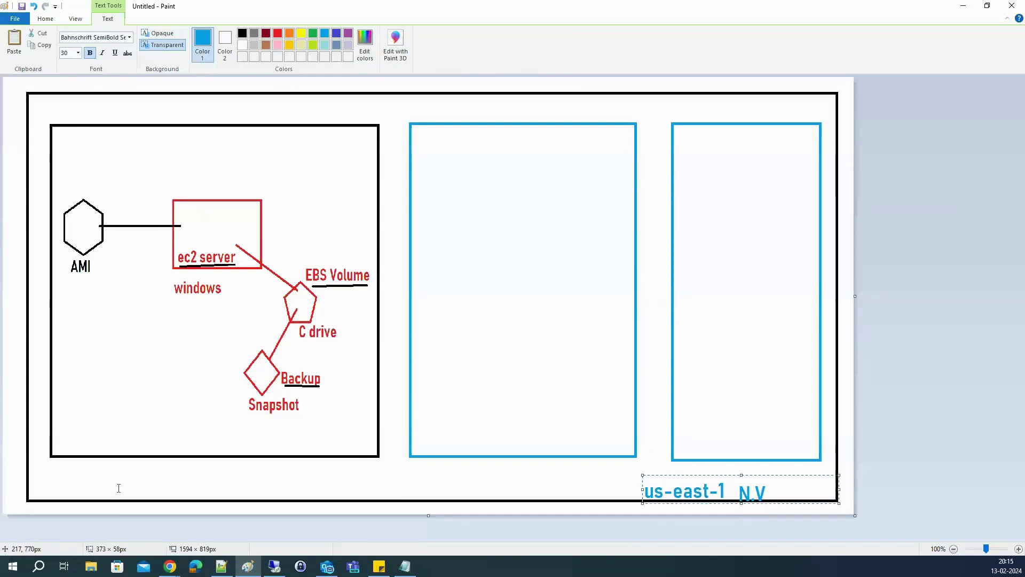
Label the three inner rectangles from left to right "us-east-1a", "us-east-1b" and "us-east-1c" below their lower edges
{"action": "left_click", "coordinate": [96, 465]}
{"action": "left_click", "coordinate": [97, 465]}
{"action": "key", "text": "ctrl+v"}
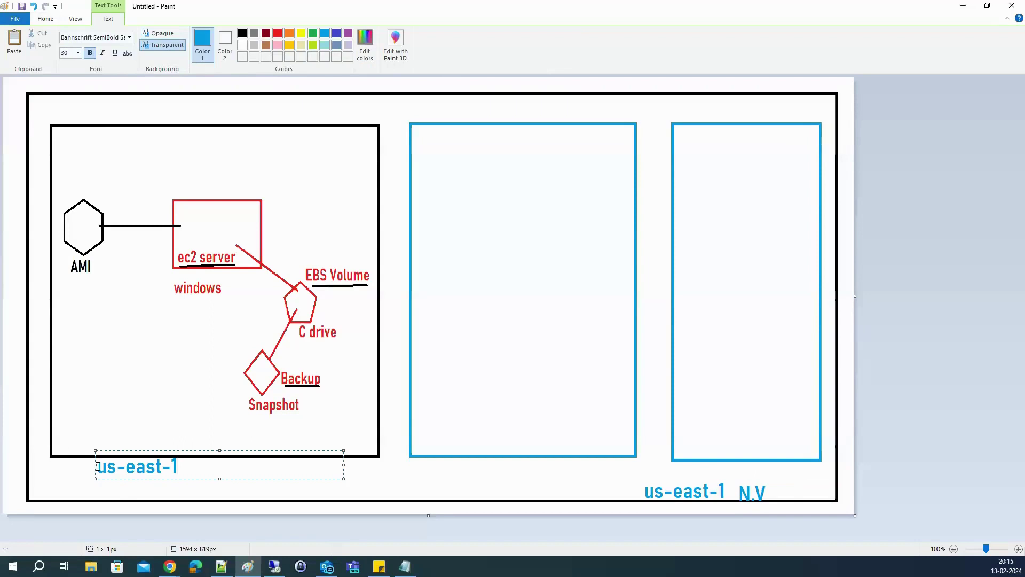
{"action": "type", "text": "a"}
{"action": "left_click", "coordinate": [449, 476]}
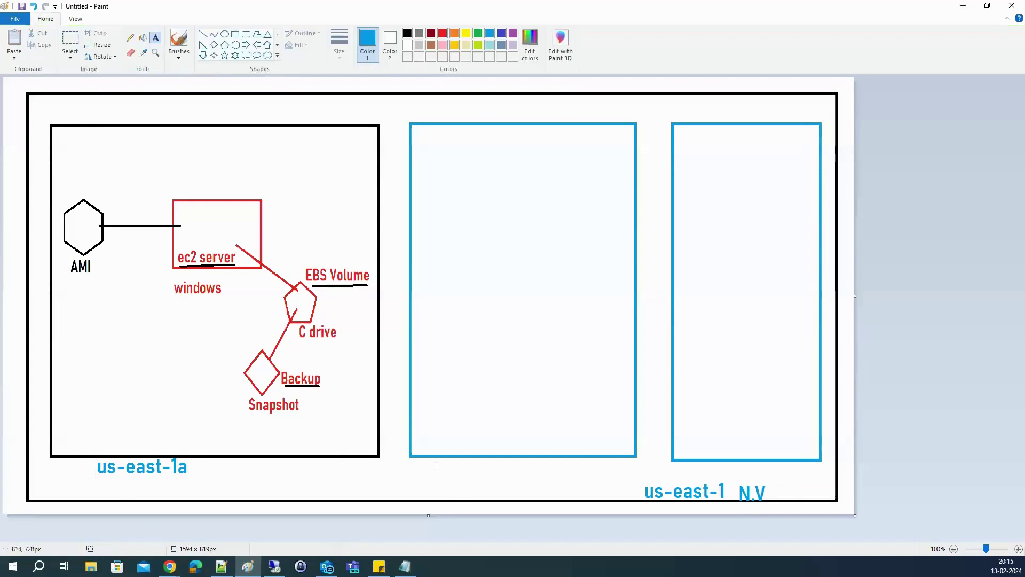
{"action": "left_click", "coordinate": [437, 466]}
{"action": "key", "text": "ctrl+v"}
{"action": "type", "text": "b"}
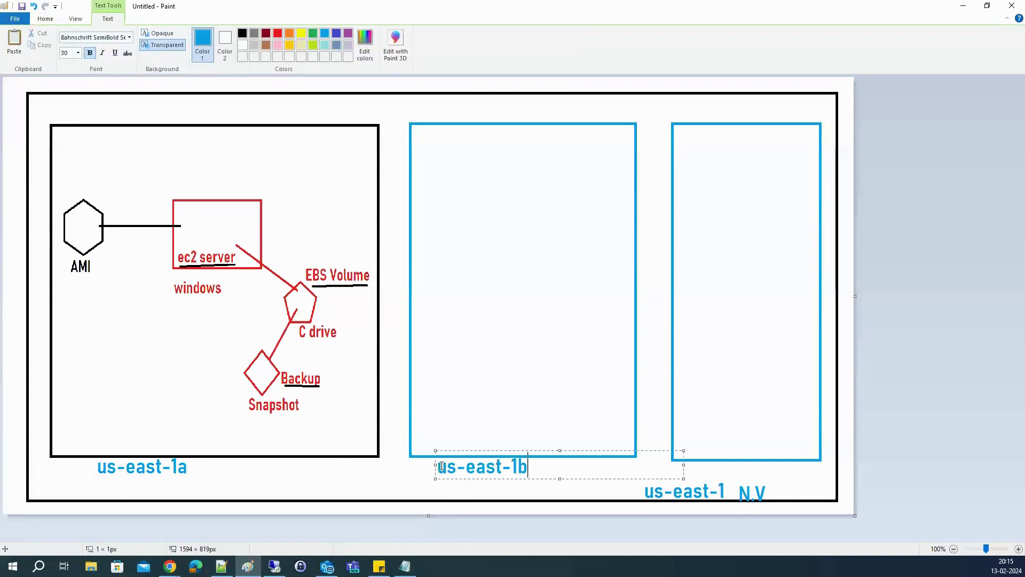
{"action": "left_click", "coordinate": [687, 473]}
{"action": "left_click", "coordinate": [688, 467]}
{"action": "key", "text": "ctrl+v"}
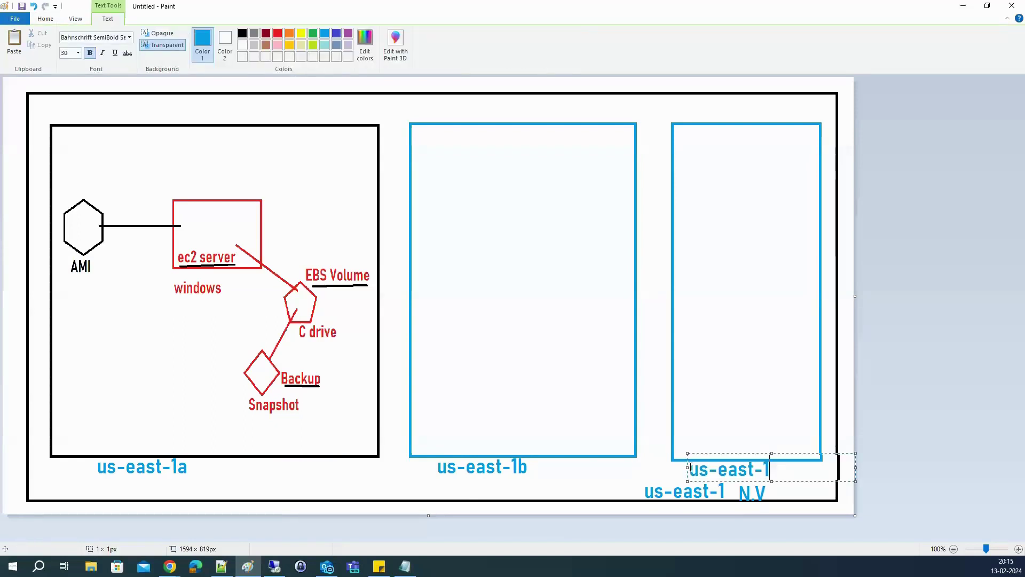
{"action": "type", "text": "c"}
{"action": "left_click", "coordinate": [137, 106]}
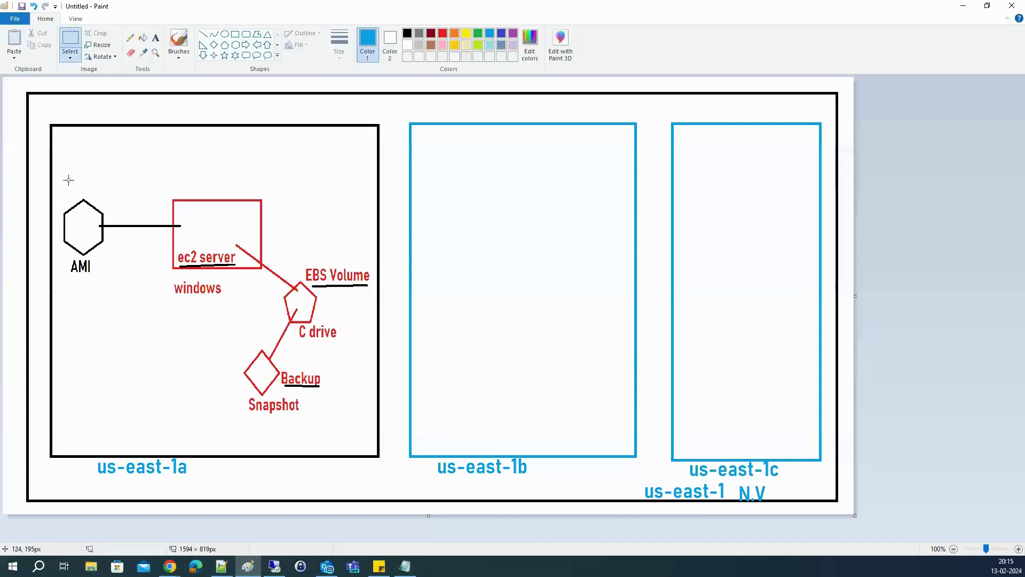
Copy the ec2 server, volume and snapshot drawing into the us-east-1b and us-east-1c rectangles, and undo the us-east-1c copy
{"action": "left_click_drag", "start_coordinate": [142, 170], "coordinate": [374, 427]}
{"action": "left_click_drag", "start_coordinate": [265, 339], "coordinate": [756, 309]}
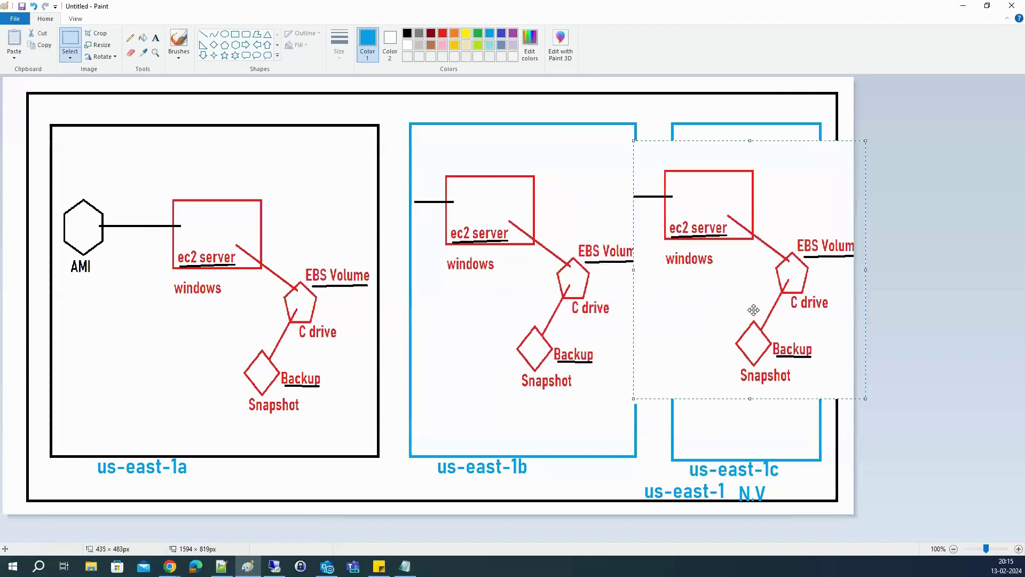
{"action": "left_click", "coordinate": [203, 34]}
{"action": "key", "text": "ctrl+z"}
Cross out the us-east-1a diagram with two blue lines and draw a line from below the frame up to the us-east-1b server
{"action": "left_click_drag", "start_coordinate": [125, 161], "coordinate": [342, 405]}
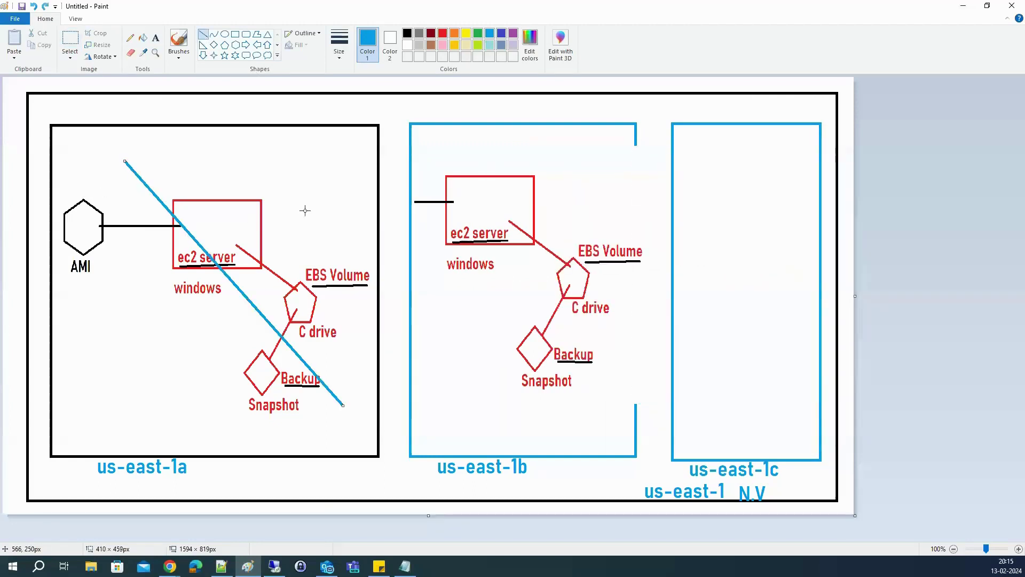
{"action": "left_click_drag", "start_coordinate": [305, 207], "coordinate": [157, 353]}
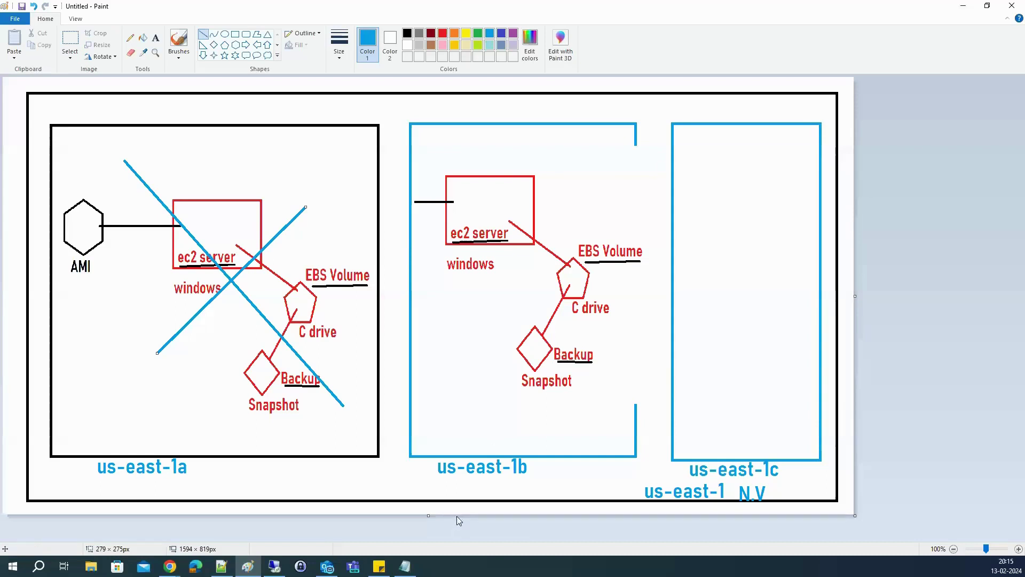
{"action": "left_click_drag", "start_coordinate": [458, 511], "coordinate": [472, 222]}
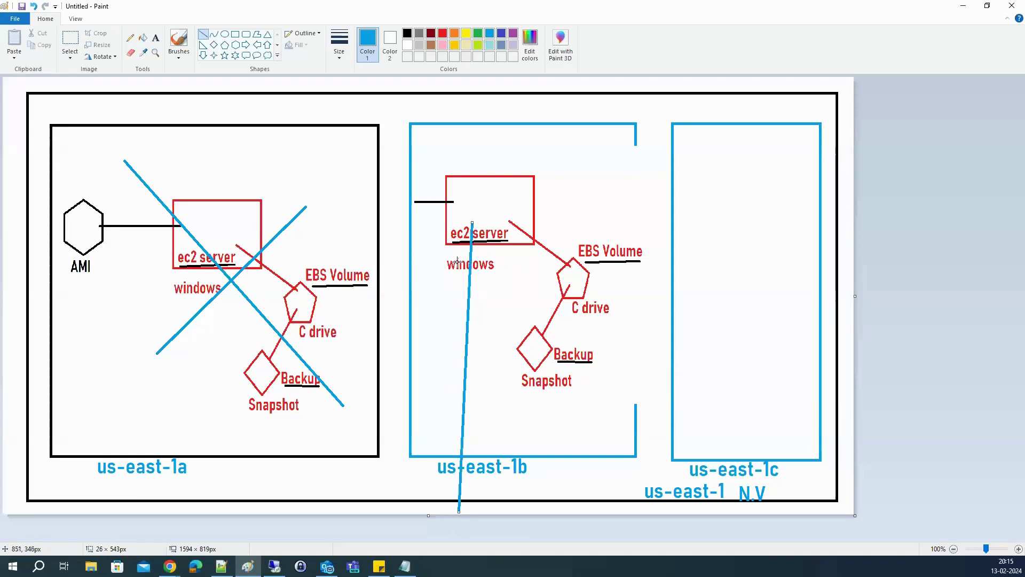
Undo the three blue lines and the diagram copy in the us-east-1b rectangle
{"action": "key", "text": "ctrl+z"}
{"action": "key", "text": "ctrl+z"}
{"action": "key", "text": "ctrl+z"}
{"action": "key", "text": "ctrl+z"}
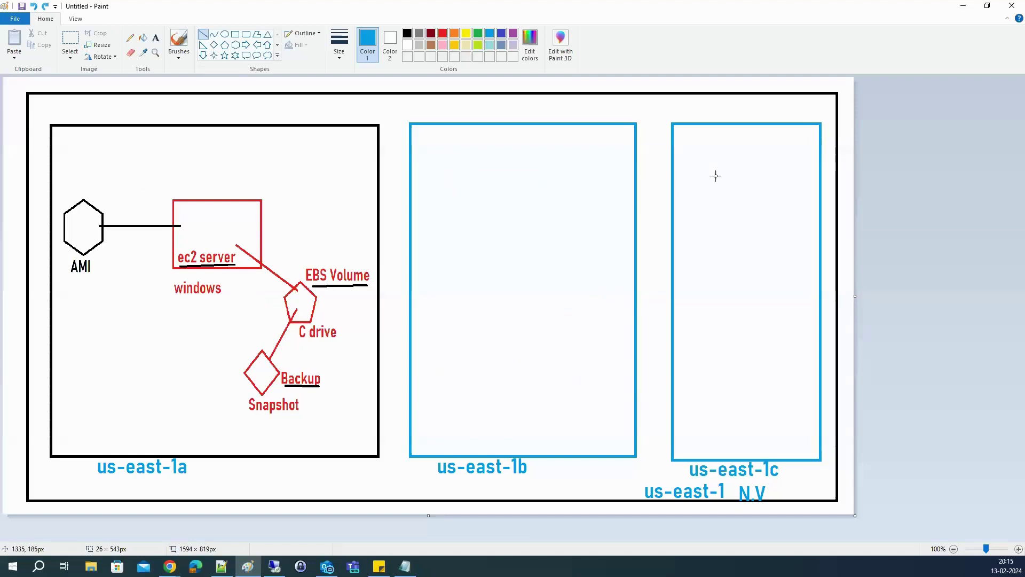
{"action": "key", "text": "alt+Tab"}
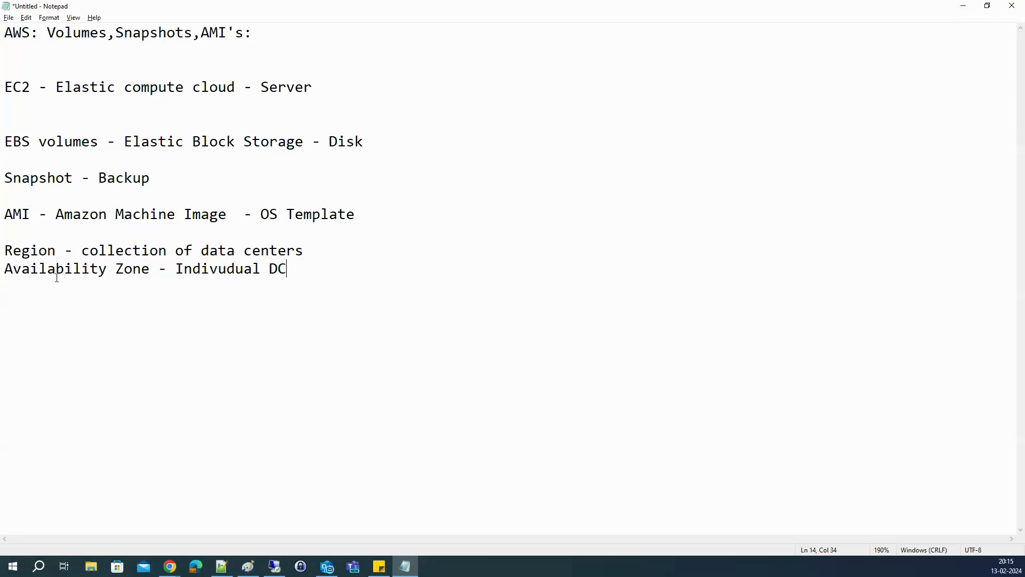
{"action": "key", "text": "alt+Tab"}
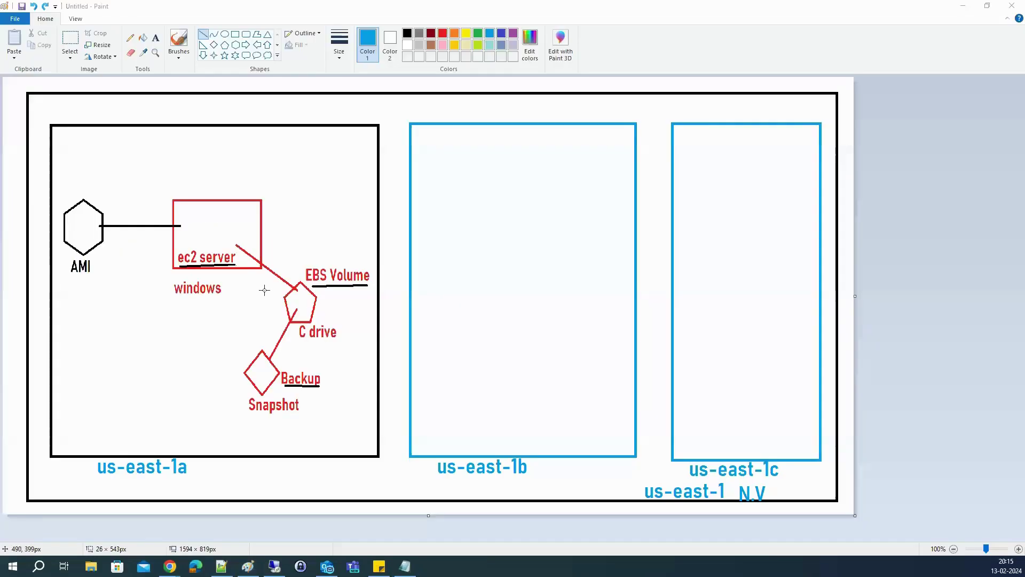
{"action": "key", "text": "alt+Tab"}
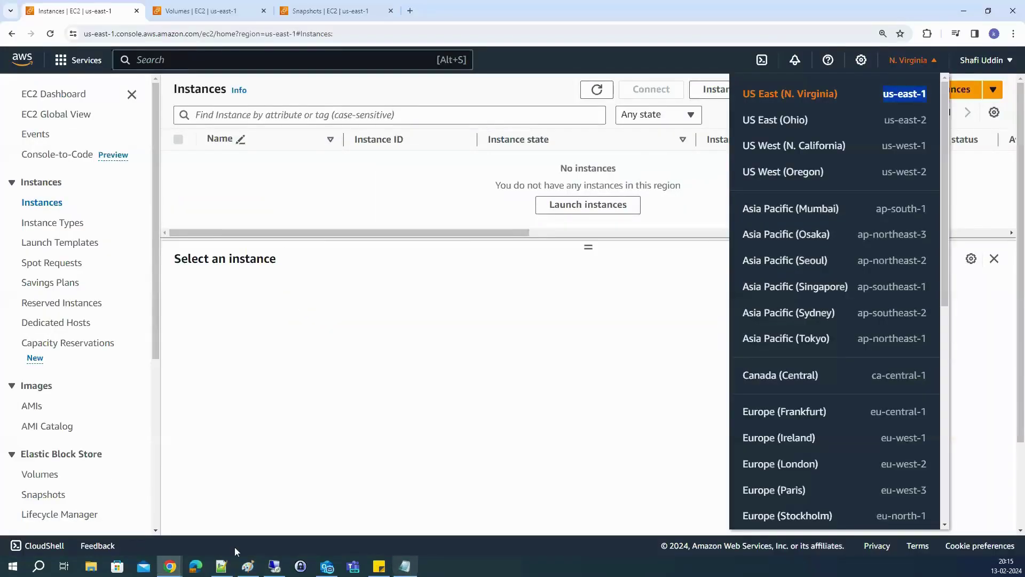
{"action": "left_click", "coordinate": [252, 572]}
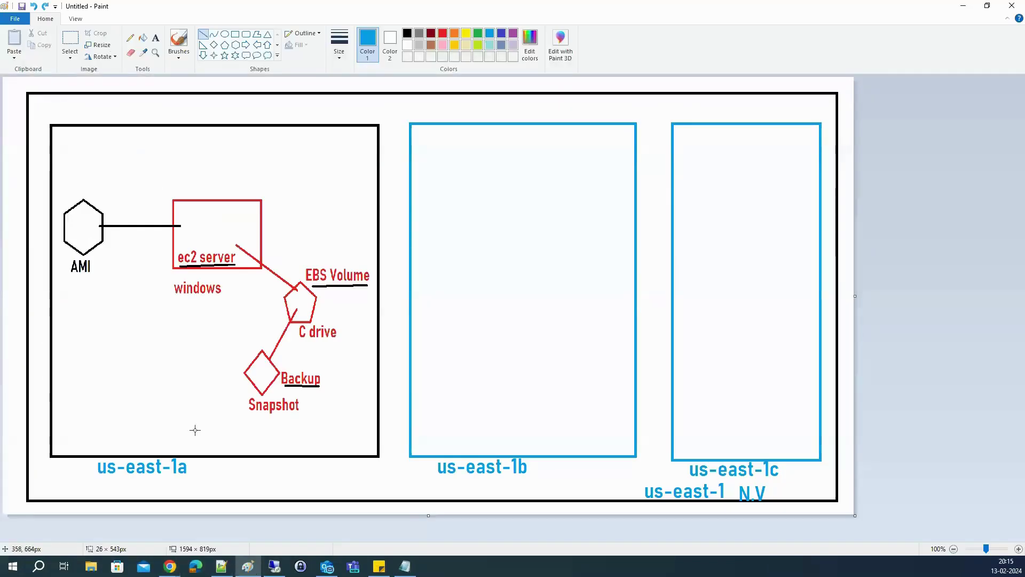
Switch to Chrome, search the web for "global infrastructure aws" and open the AWS Global Infrastructure page
{"action": "key", "text": "alt+Tab"}
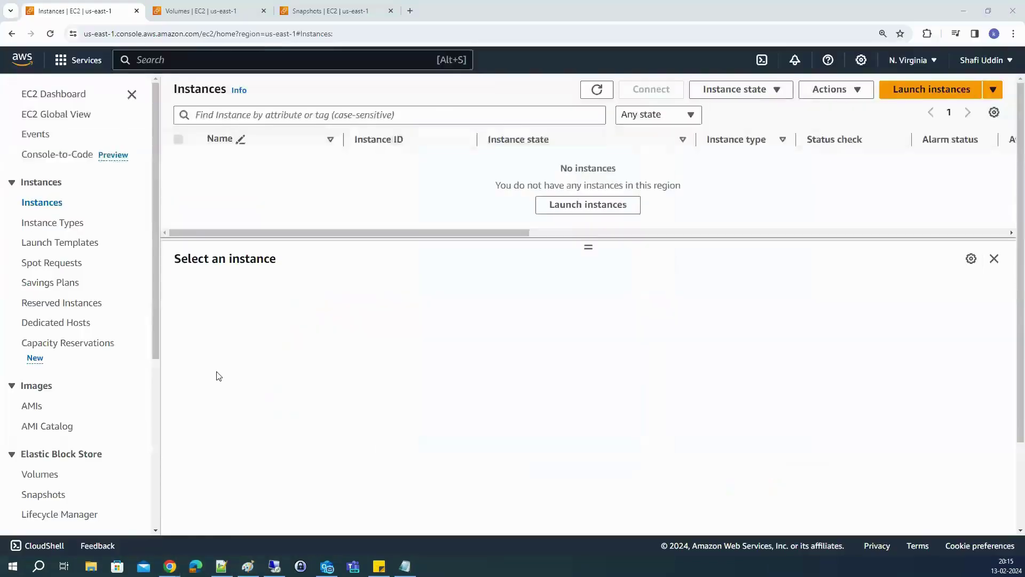
{"action": "left_click", "coordinate": [415, 12]}
{"action": "type", "text": "gl"}
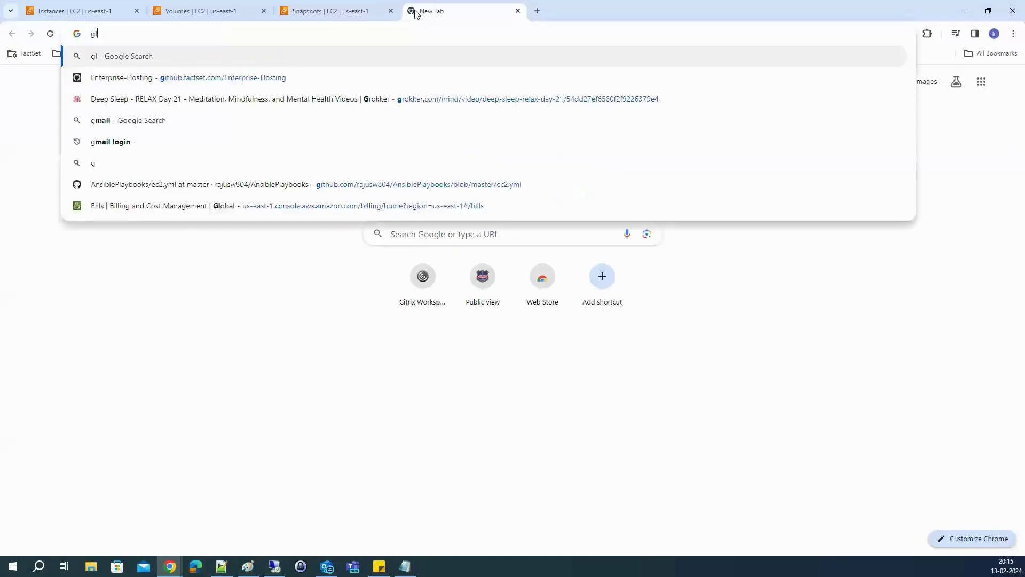
{"action": "type", "text": "obal"}
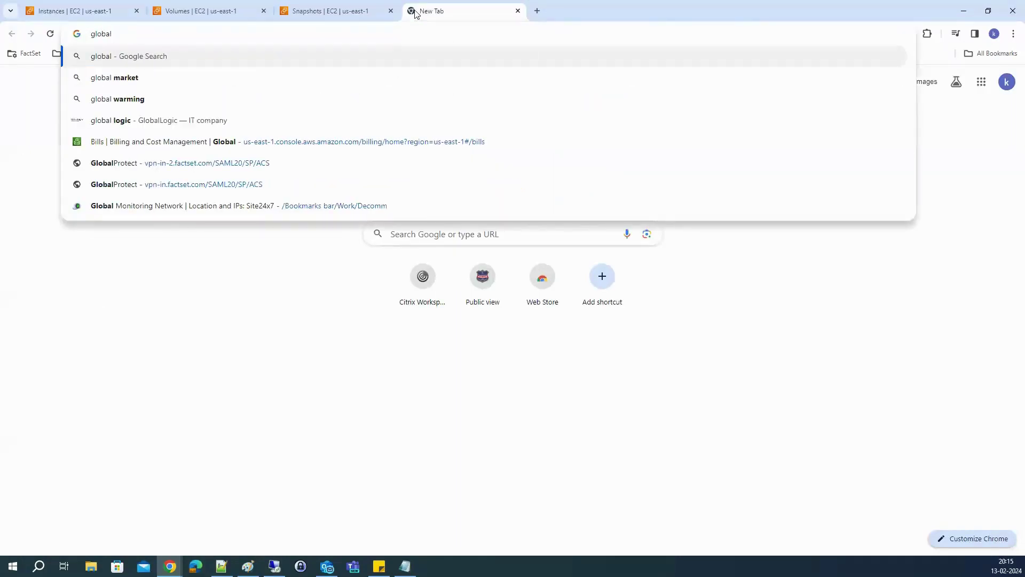
{"action": "type", "text": " infrasture"}
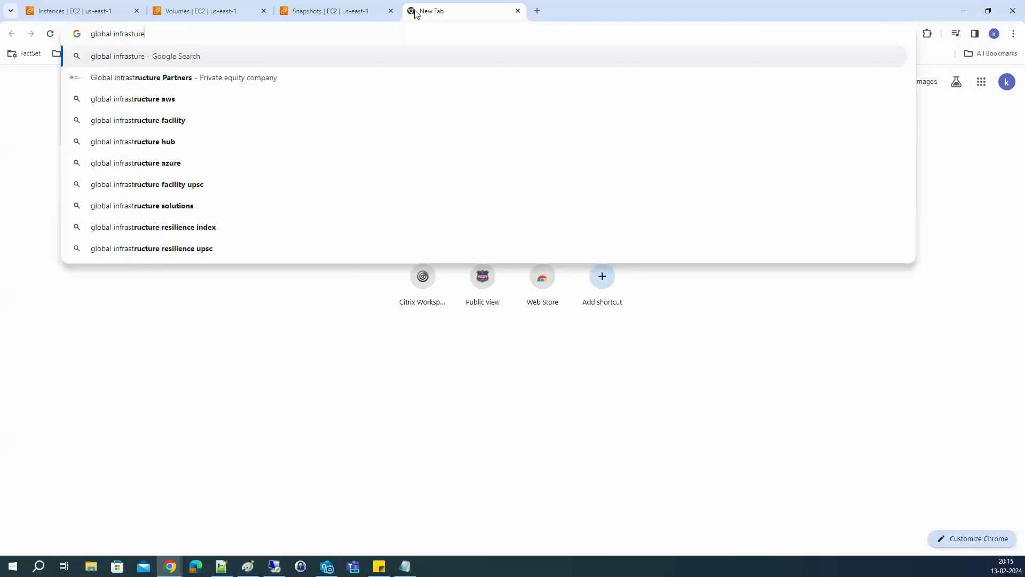
{"action": "key", "text": "Down"}
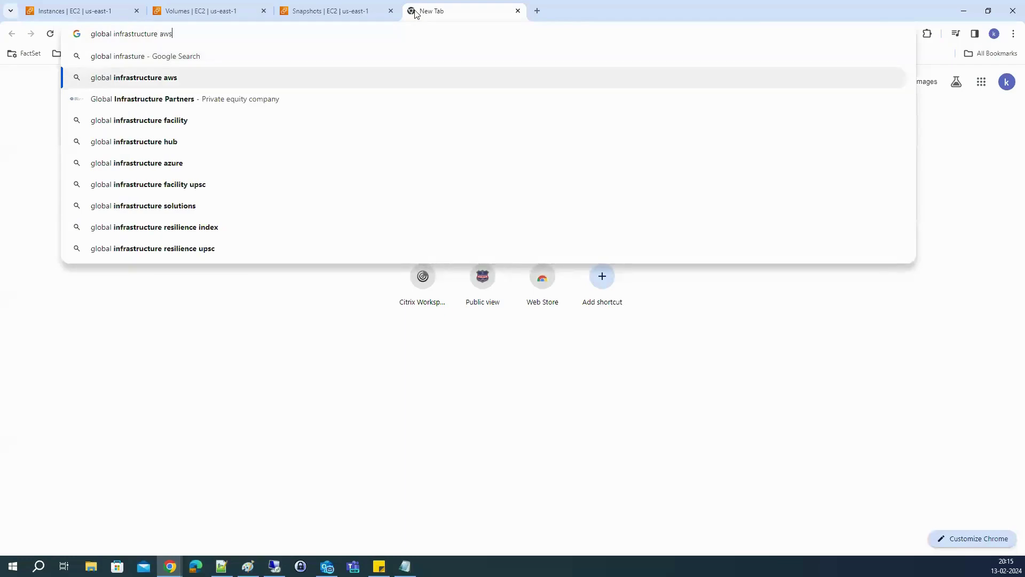
{"action": "key", "text": "Return"}
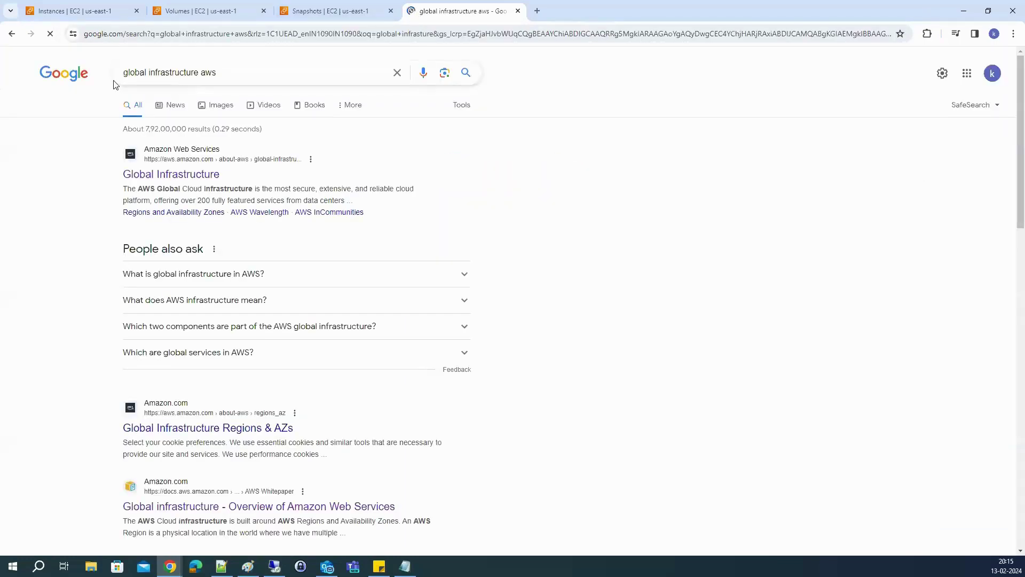
{"action": "left_click", "coordinate": [179, 175]}
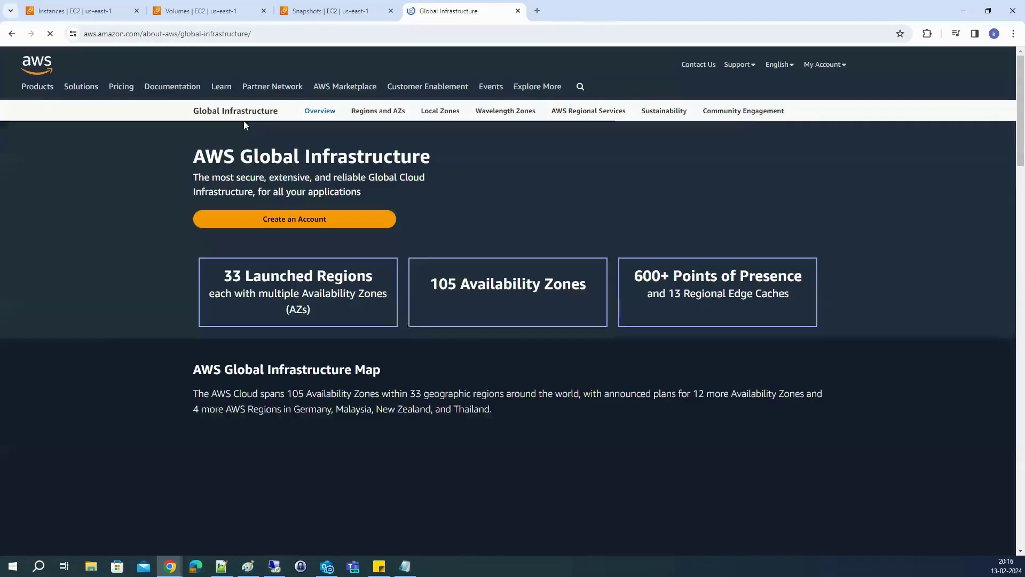
Examine the availability zone details of the Hyderabad and Mumbai regions on the AWS Global Infrastructure Map
{"action": "scroll", "coordinate": [333, 354], "scroll_direction": "down", "scroll_amount": 4}
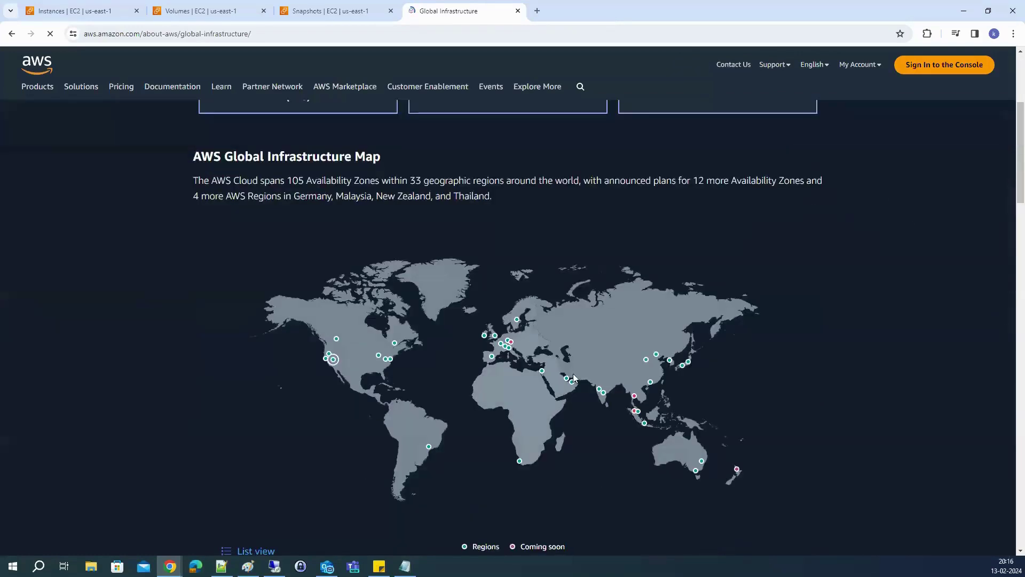
{"action": "scroll", "coordinate": [272, 277], "scroll_direction": "up", "scroll_amount": 5}
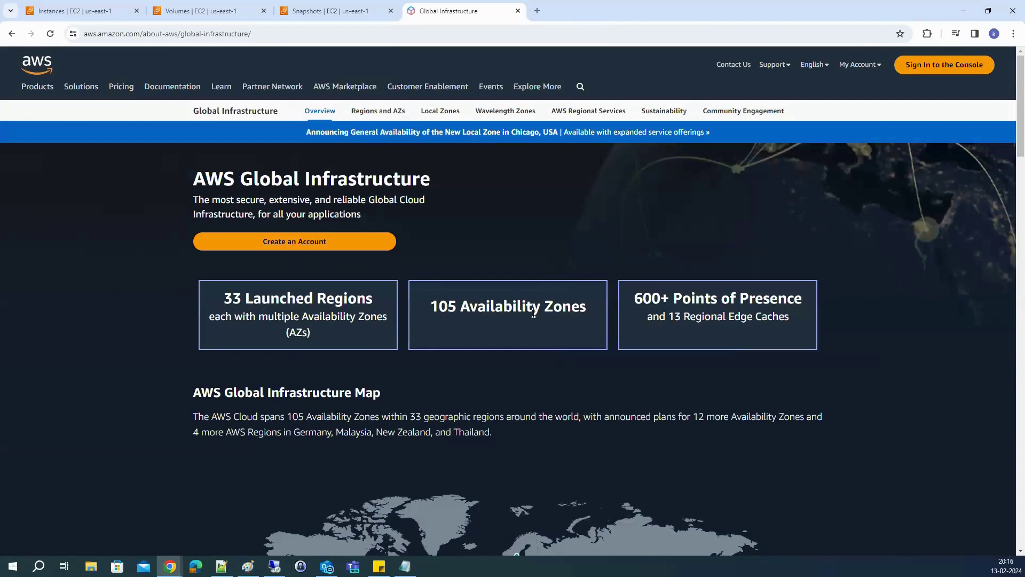
{"action": "scroll", "coordinate": [534, 312], "scroll_direction": "down", "scroll_amount": 6}
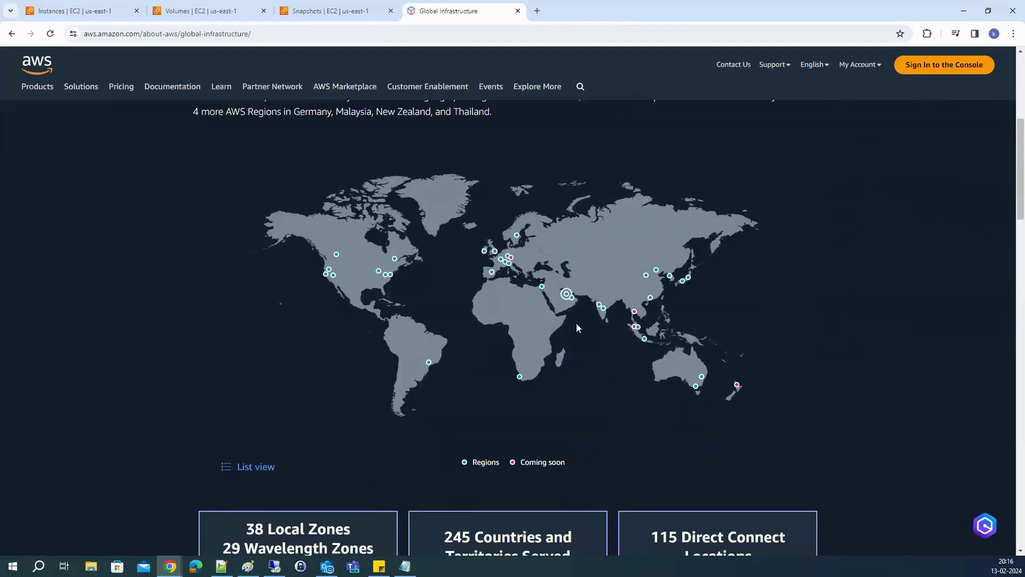
{"action": "left_click", "coordinate": [604, 309]}
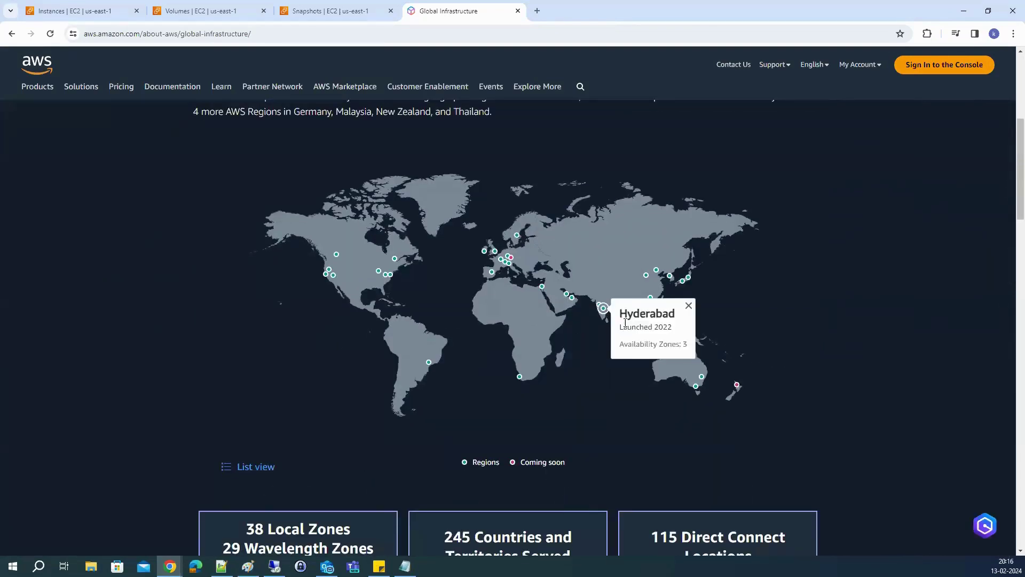
{"action": "left_click_drag", "start_coordinate": [620, 344], "coordinate": [687, 343]}
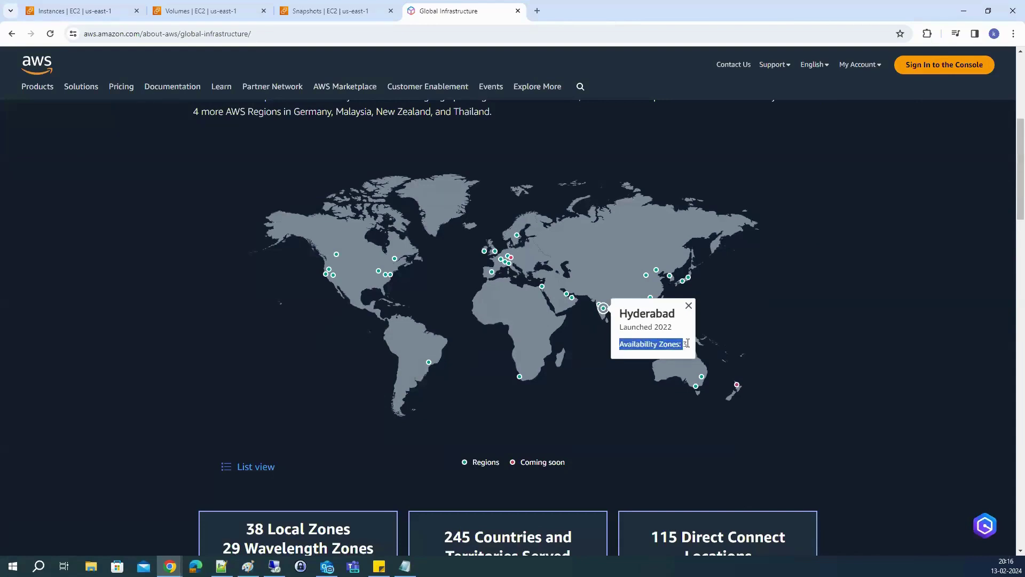
{"action": "left_click", "coordinate": [579, 354]}
{"action": "left_click", "coordinate": [598, 306]}
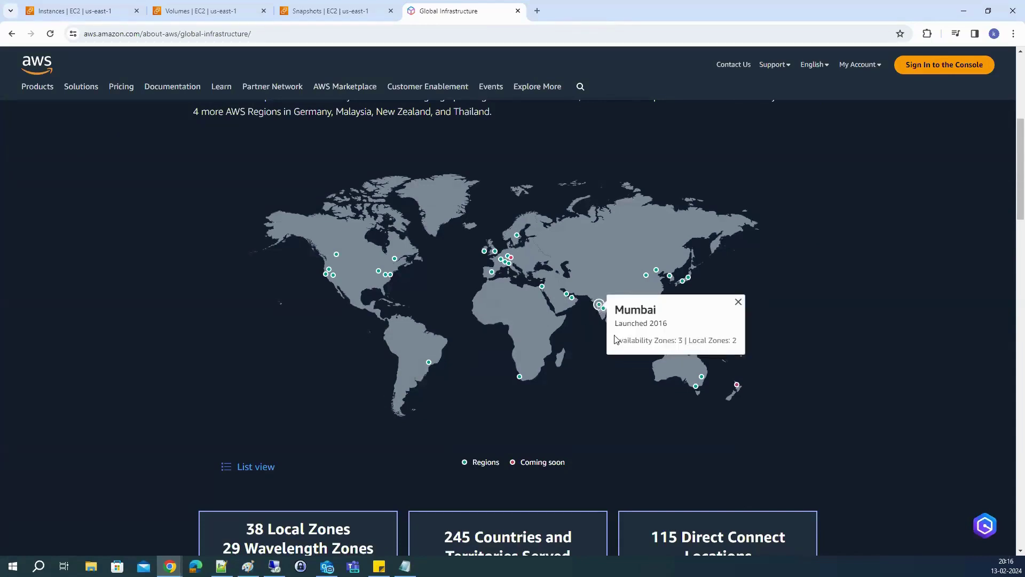
{"action": "left_click_drag", "start_coordinate": [615, 340], "coordinate": [682, 339]}
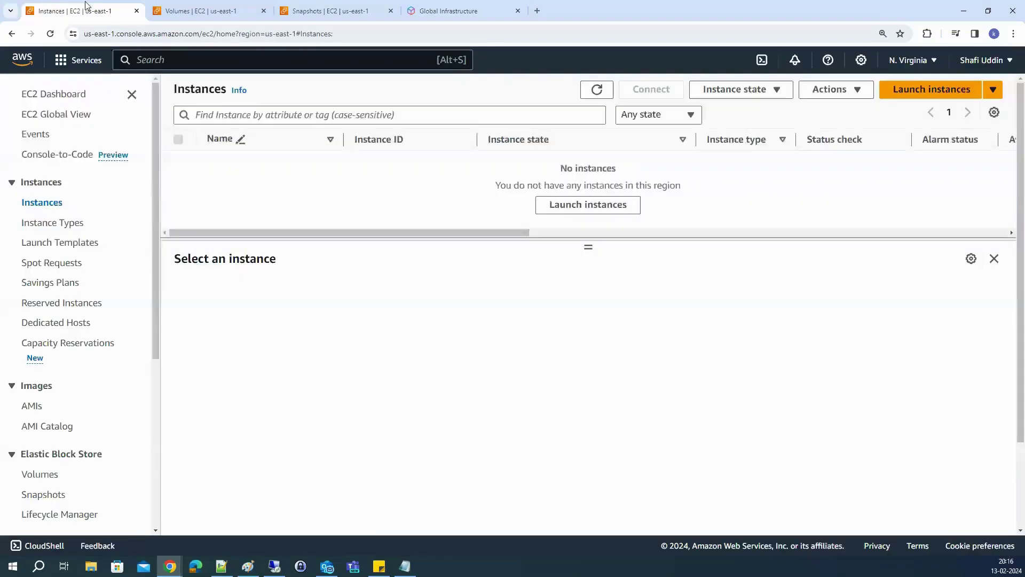
Start launching an EC2 instance in the N. Virginia console and name it "chakriserver"
{"action": "left_click", "coordinate": [85, 10]}
{"action": "left_click", "coordinate": [907, 93]}
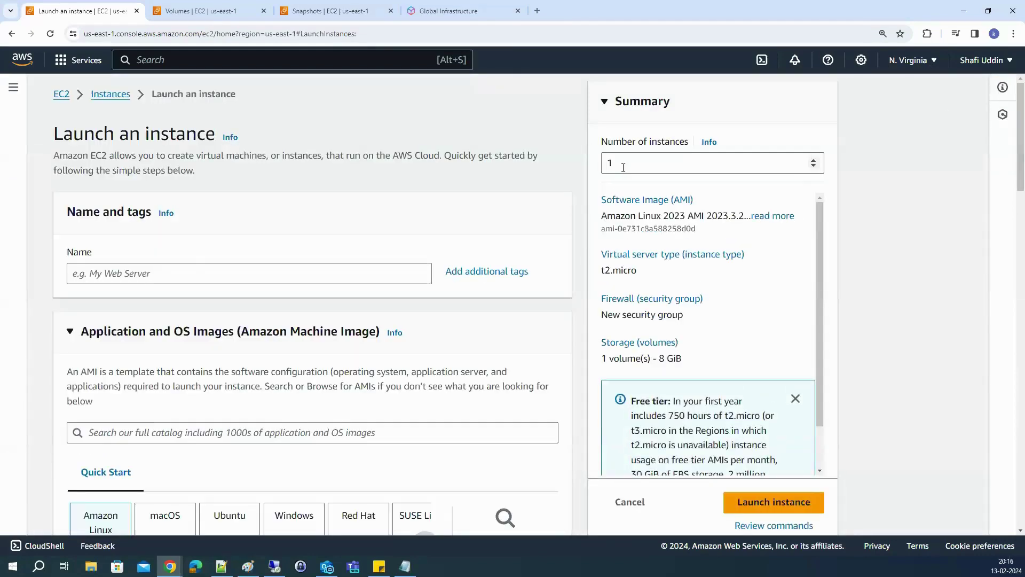
{"action": "left_click_drag", "start_coordinate": [623, 167], "coordinate": [602, 170]}
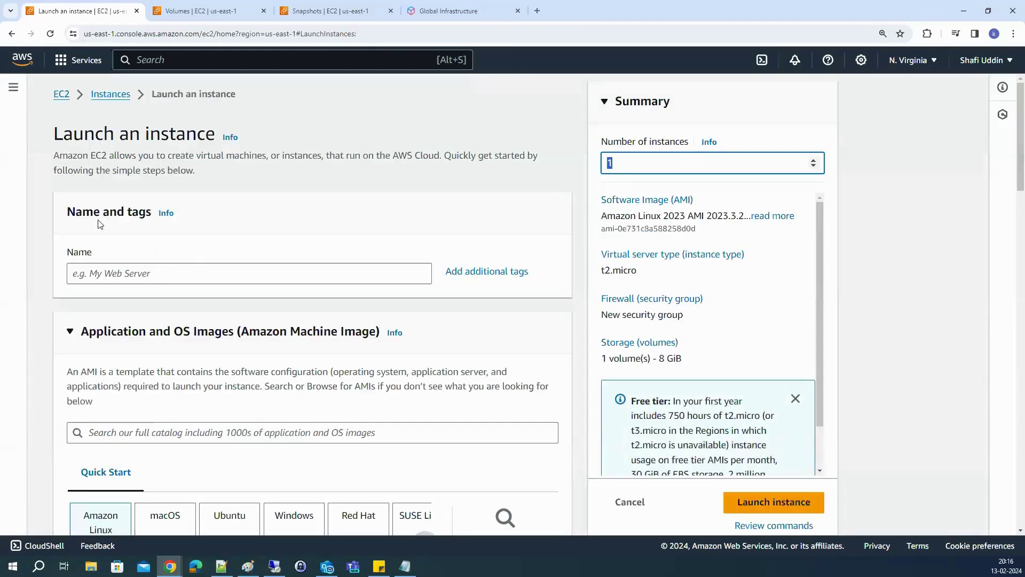
{"action": "left_click", "coordinate": [110, 277]}
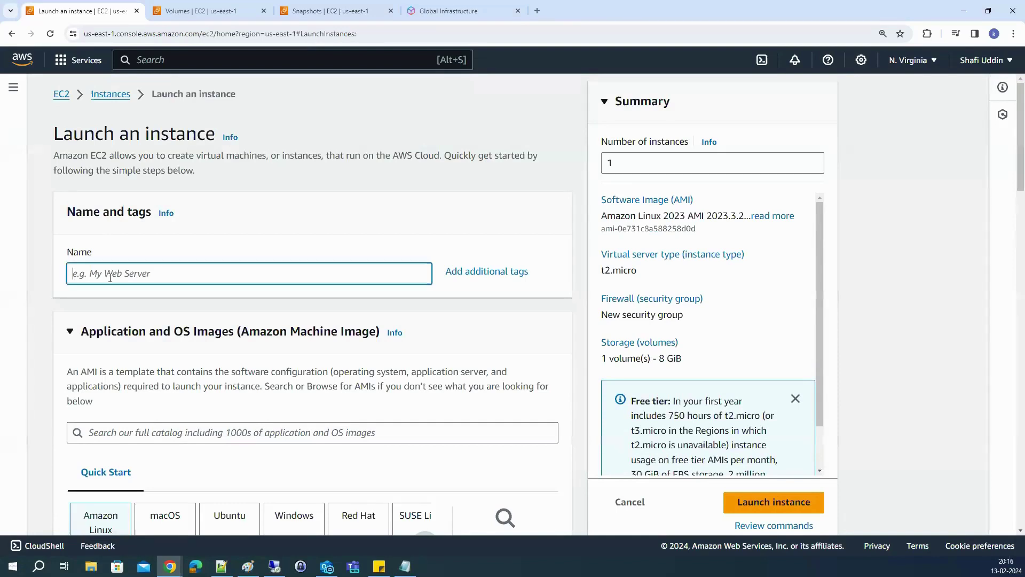
{"action": "type", "text": "chakriserver"}
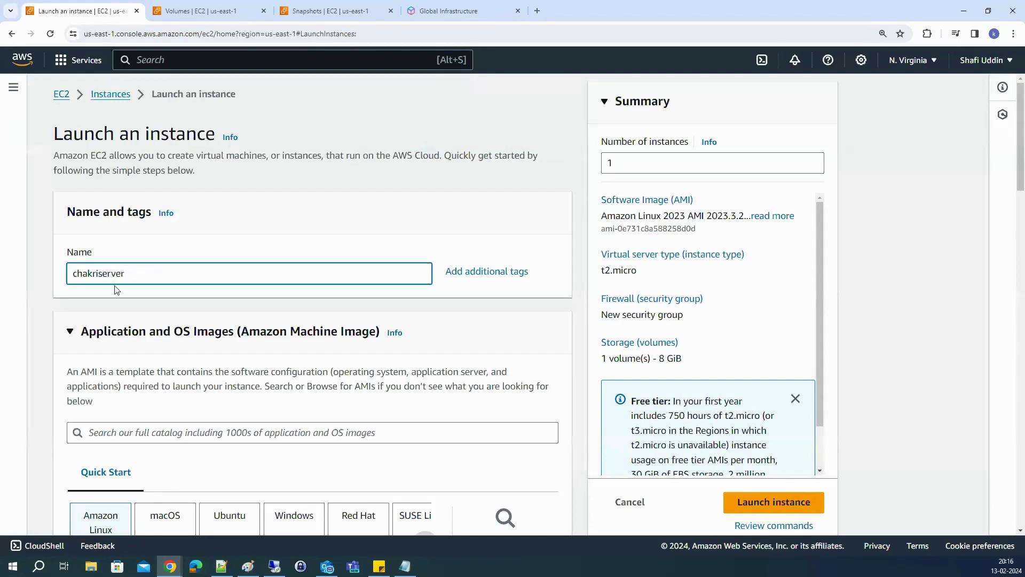
Try the Ubuntu quick-start image for the instance and switch the selection back to Amazon Linux
{"action": "scroll", "coordinate": [181, 467], "scroll_direction": "down", "scroll_amount": 2}
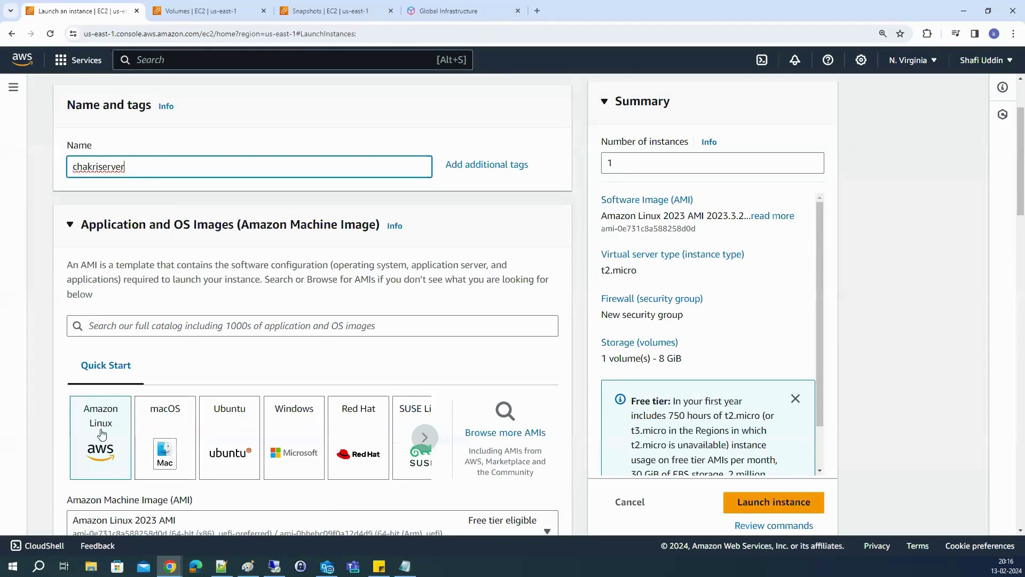
{"action": "left_click", "coordinate": [130, 430]}
{"action": "left_click", "coordinate": [229, 423]}
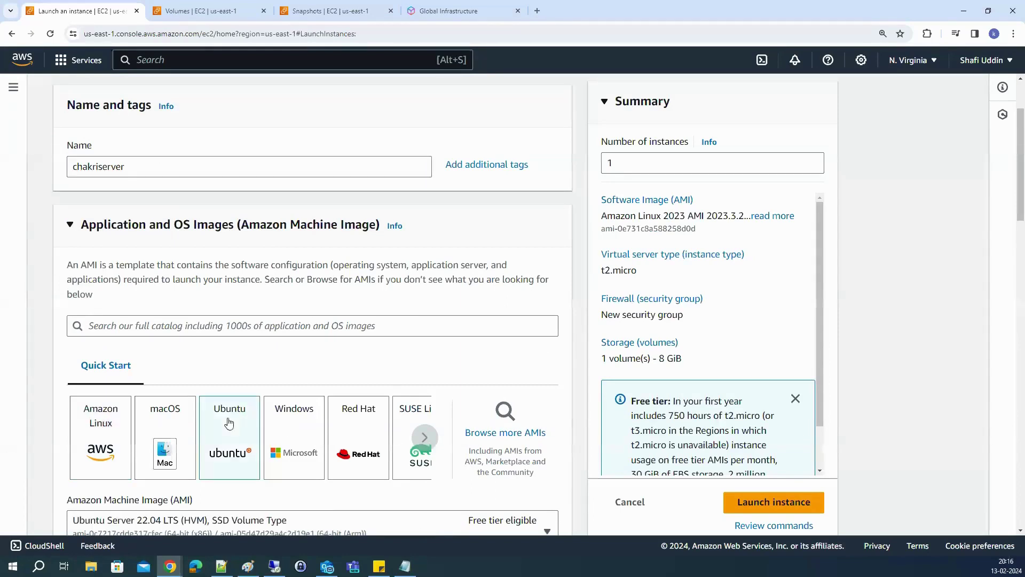
{"action": "left_click", "coordinate": [121, 402]}
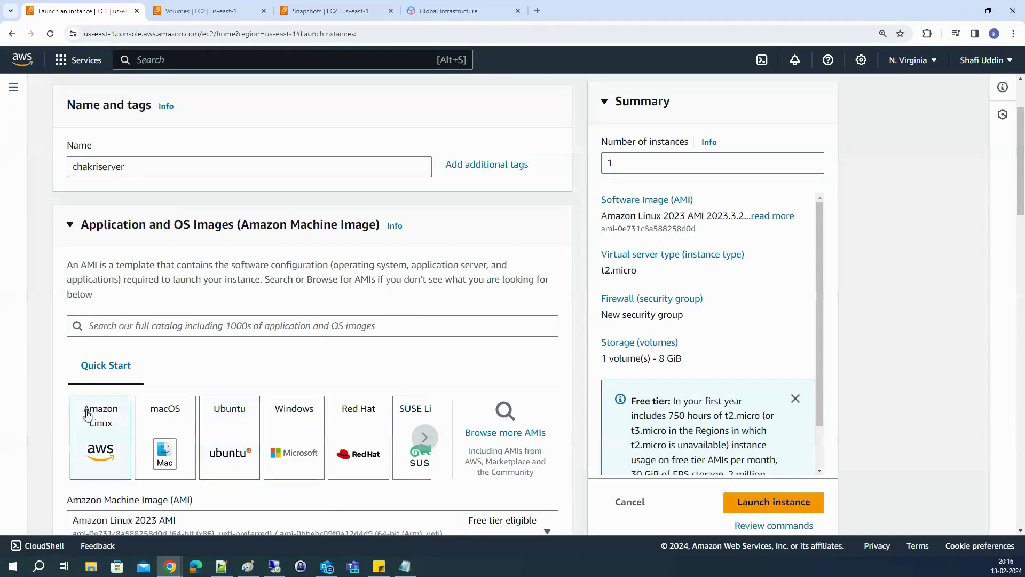
Examine the Amazon Linux 2023 AMI details and highlight the words "Amazon Machine Image" in the section heading
{"action": "scroll", "coordinate": [254, 446], "scroll_direction": "down", "scroll_amount": 2}
{"action": "scroll", "coordinate": [171, 255], "scroll_direction": "down", "scroll_amount": 4}
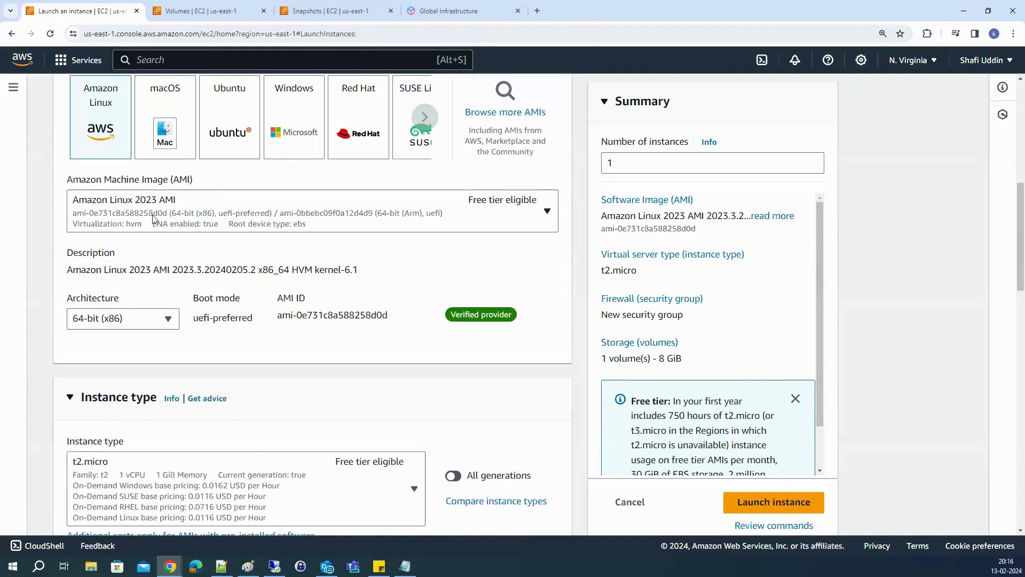
{"action": "scroll", "coordinate": [214, 298], "scroll_direction": "up", "scroll_amount": 4}
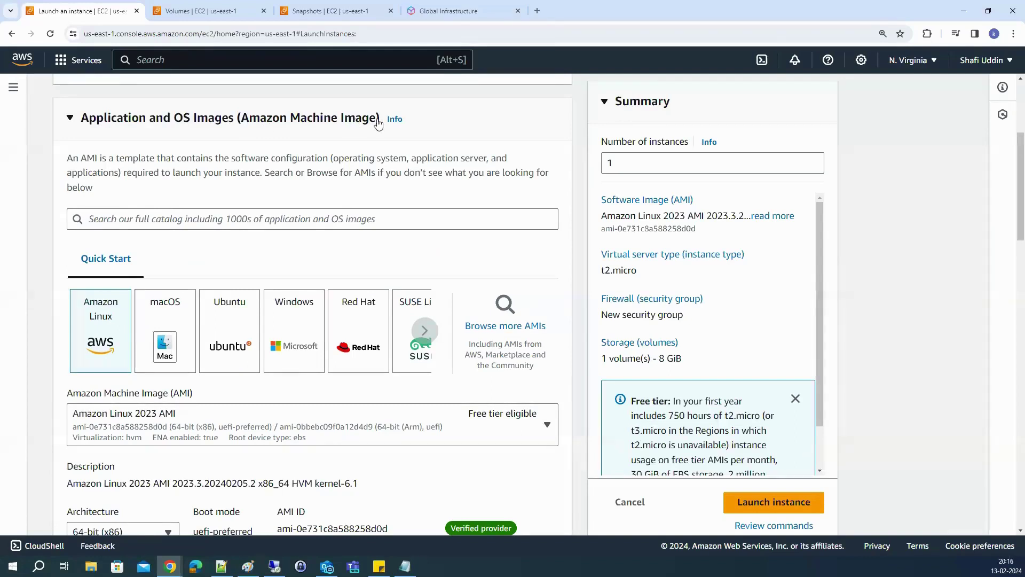
{"action": "left_click_drag", "start_coordinate": [377, 120], "coordinate": [254, 130]}
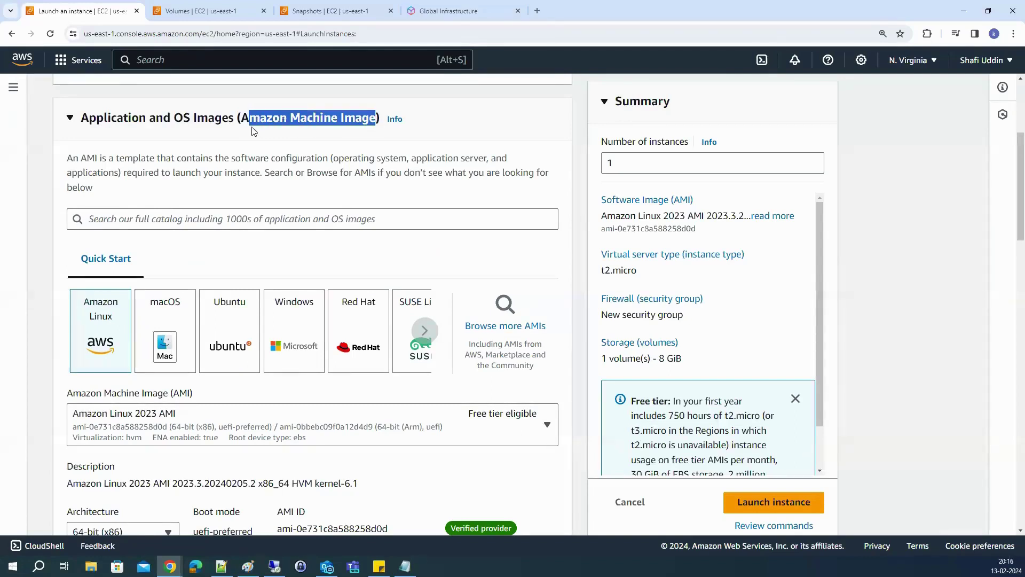
Switch to Paint and add the blue text "a" inside the AMI hexagon of the us-east-1a diagram
{"action": "left_click", "coordinate": [404, 566]}
{"action": "left_click", "coordinate": [254, 568]}
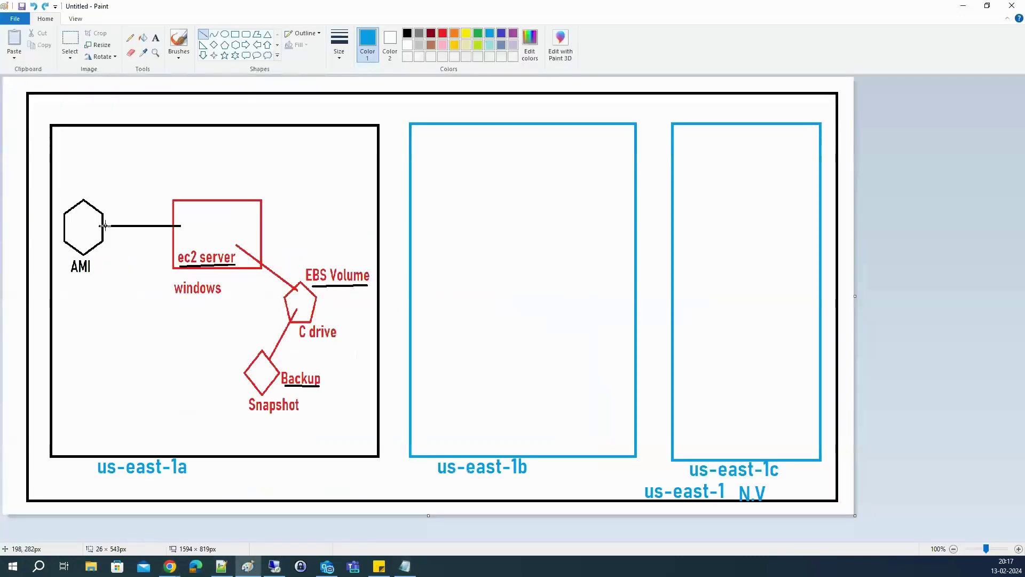
{"action": "left_click", "coordinate": [154, 38]}
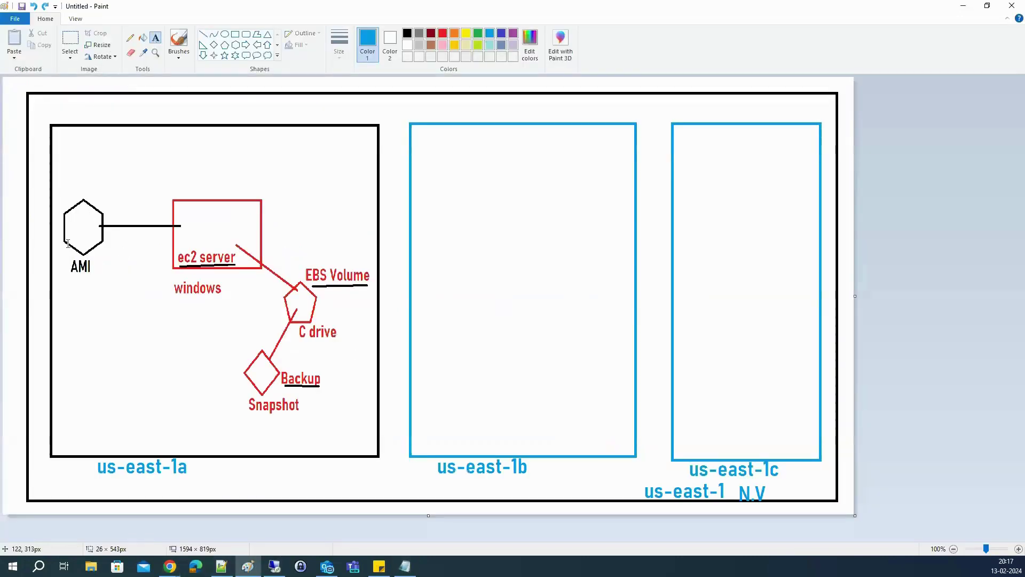
{"action": "left_click", "coordinate": [78, 228]}
{"action": "type", "text": "a"}
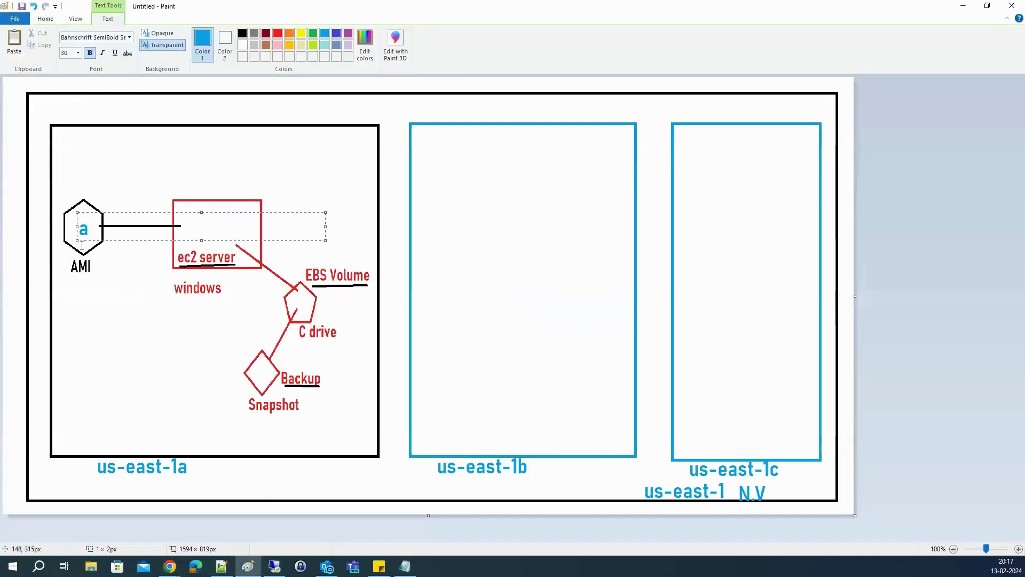
{"action": "left_click", "coordinate": [970, 6]}
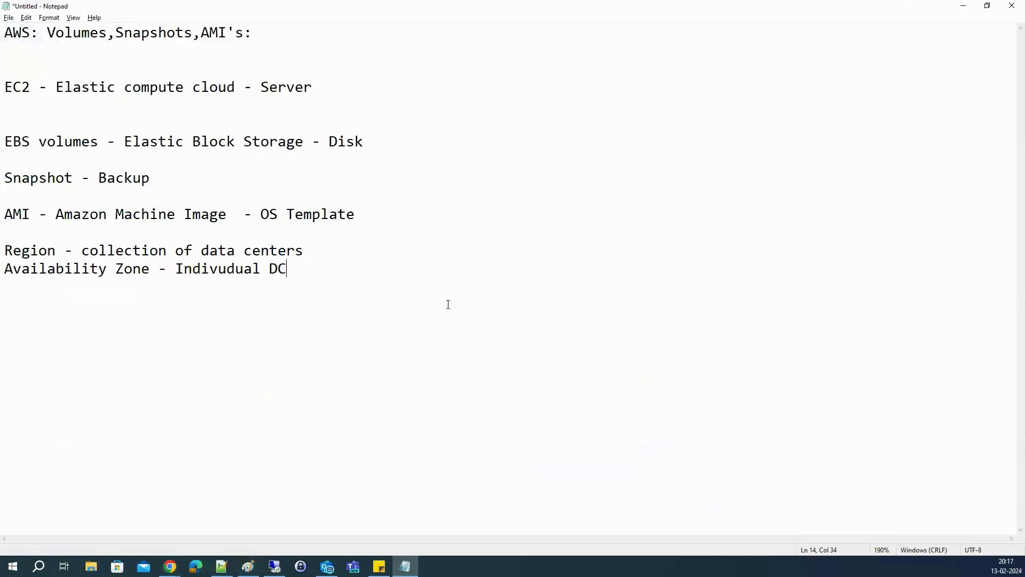
Switch to the browser and review the AMI description and instance type in the launch form
{"action": "key", "text": "alt+Tab"}
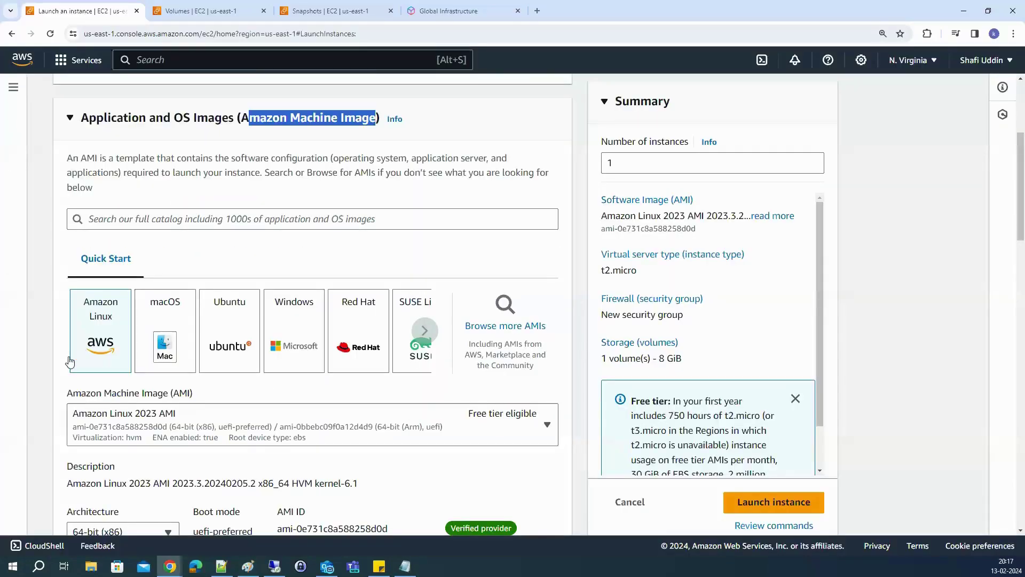
{"action": "left_click", "coordinate": [105, 478]}
{"action": "scroll", "coordinate": [105, 478], "scroll_direction": "down", "scroll_amount": 7}
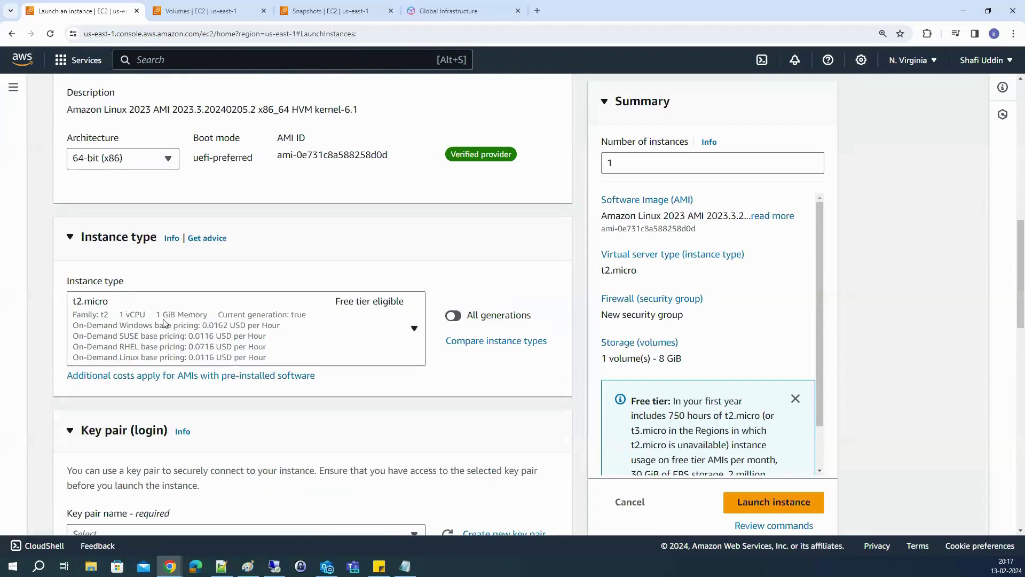
{"action": "scroll", "coordinate": [277, 335], "scroll_direction": "down", "scroll_amount": 3}
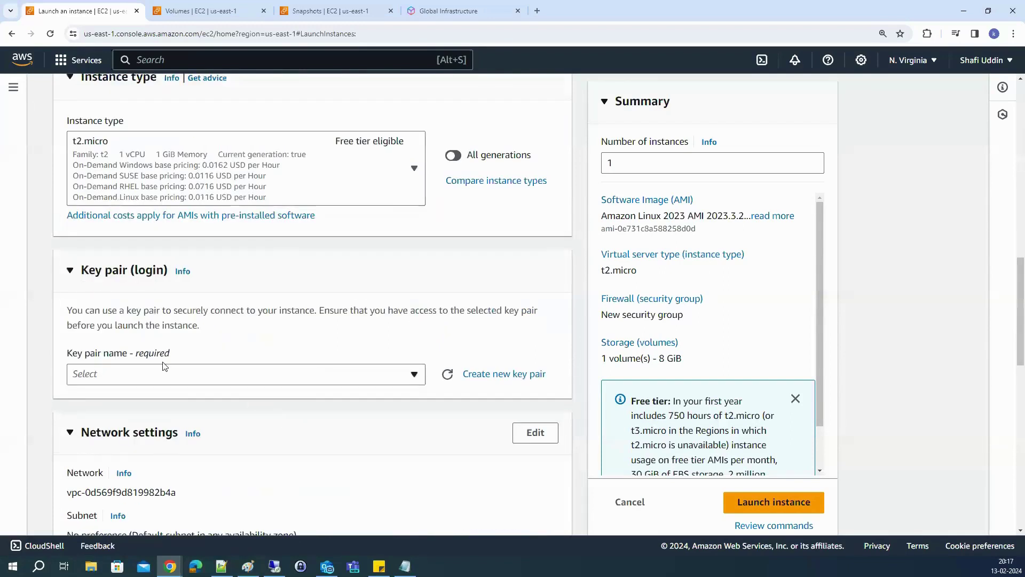
Select the existing key pair "testkumar" for the instance
{"action": "left_click", "coordinate": [164, 378]}
{"action": "left_click", "coordinate": [124, 442]}
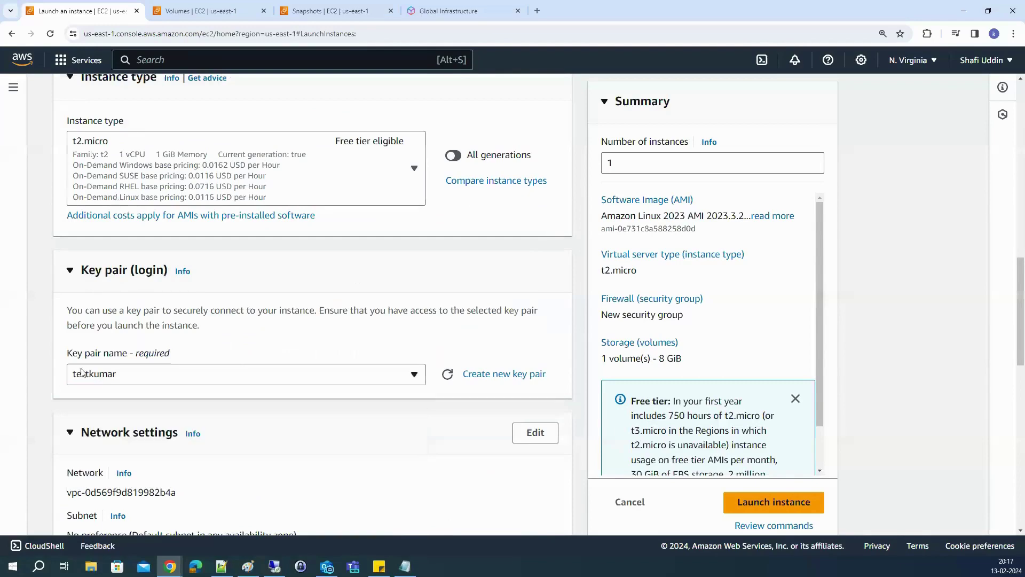
{"action": "scroll", "coordinate": [184, 438], "scroll_direction": "down", "scroll_amount": 3}
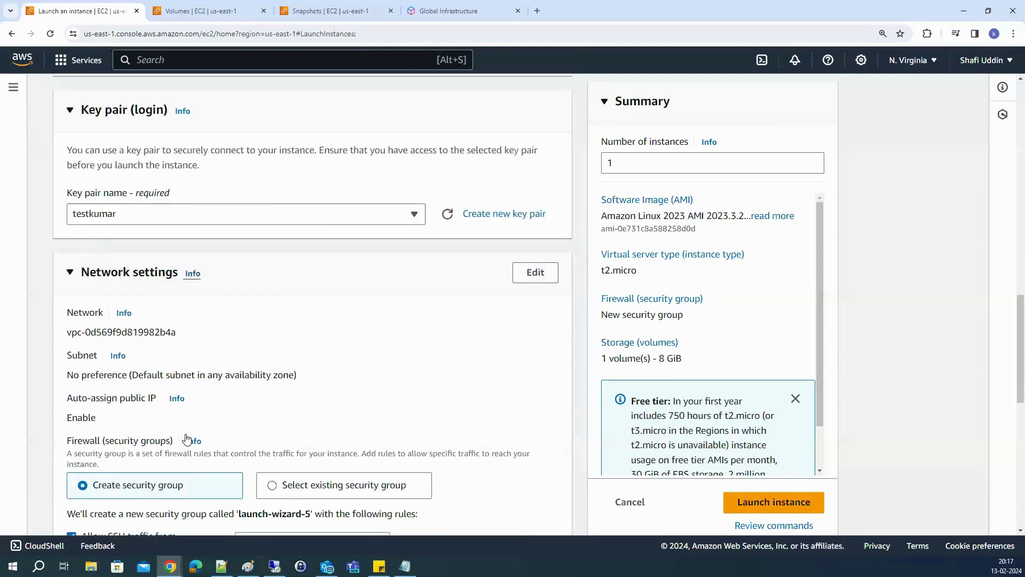
Create an RSA key pair named "tetdd" in .pem format for the instance and collapse the network settings section
{"action": "left_click", "coordinate": [480, 215]}
{"action": "left_click", "coordinate": [417, 189]}
{"action": "type", "text": "te"}
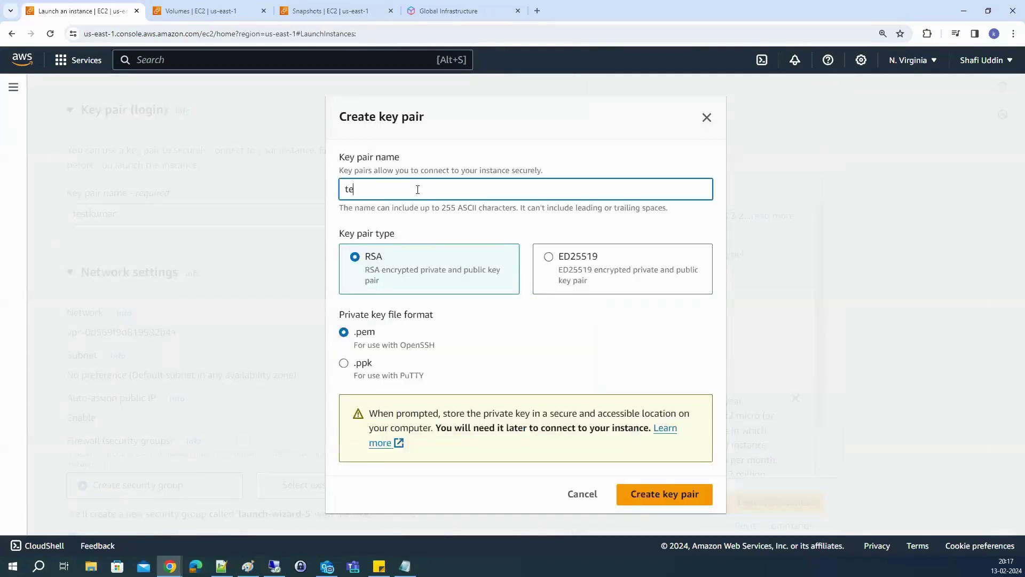
{"action": "type", "text": "tdd"}
{"action": "left_click", "coordinate": [674, 505]}
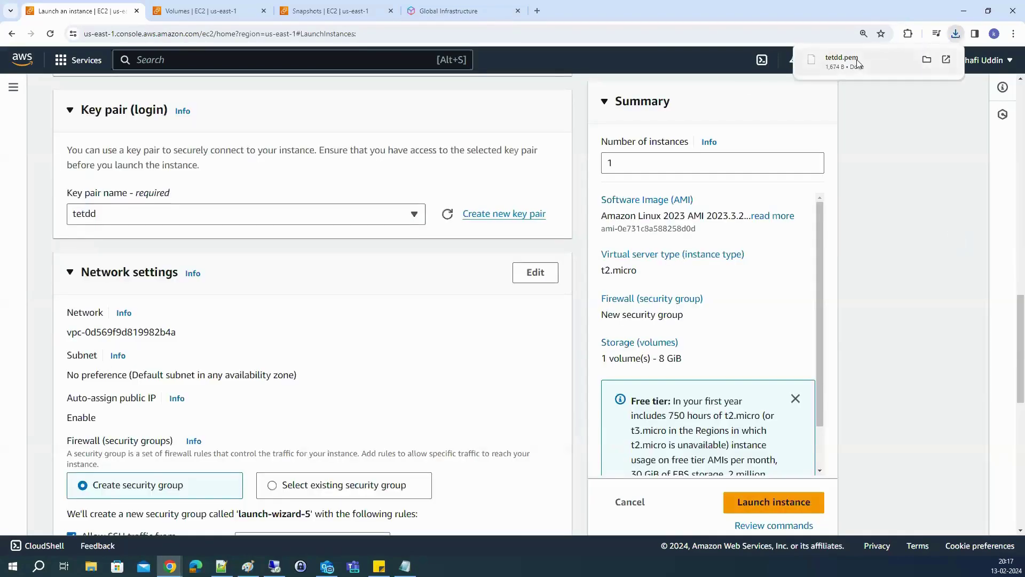
{"action": "scroll", "coordinate": [311, 393], "scroll_direction": "down", "scroll_amount": 2}
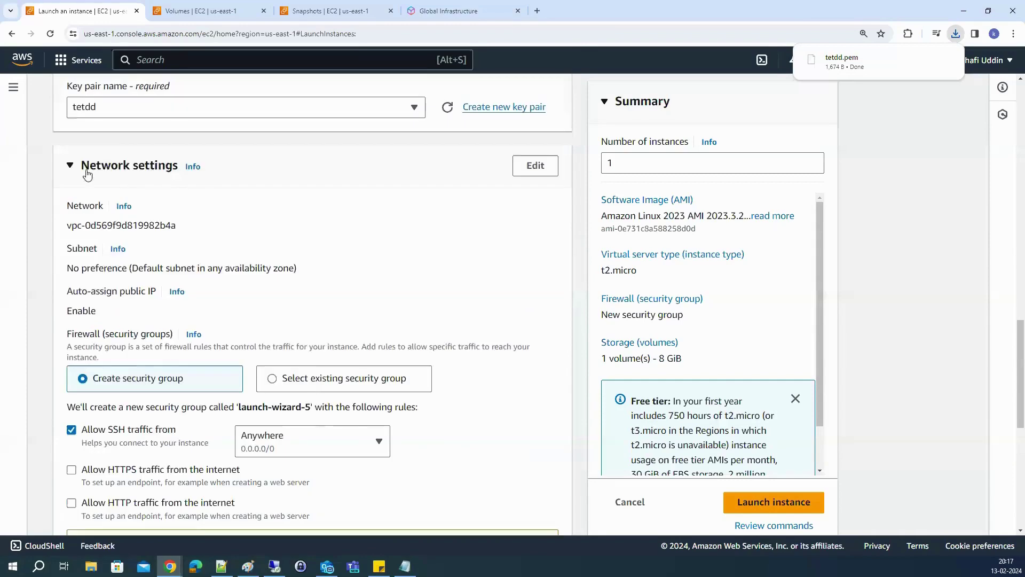
{"action": "left_click", "coordinate": [69, 168]}
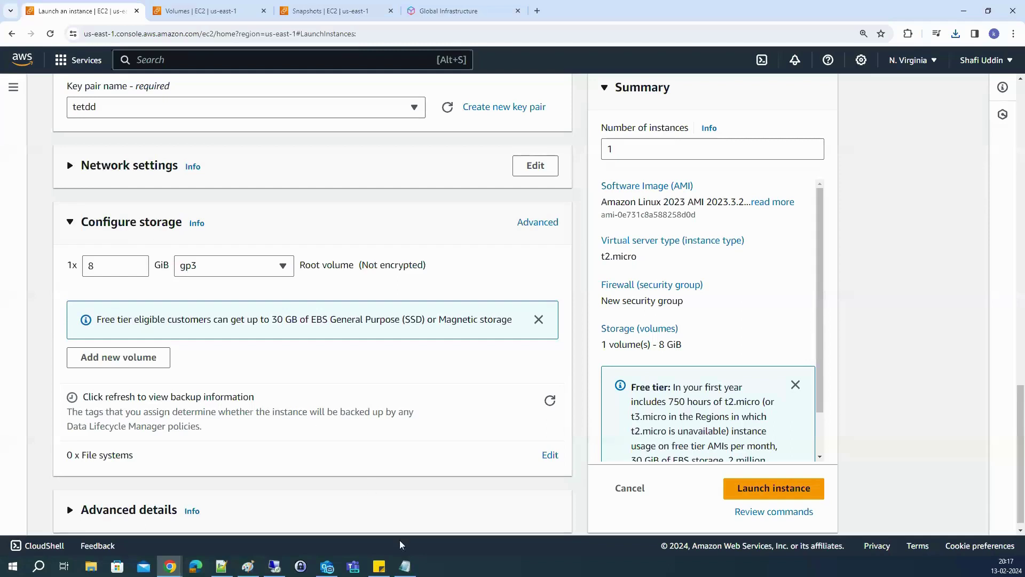
Switch to Paint and add the blue text "8" inside the EBS volume pentagon of the us-east-1a diagram
{"action": "left_click", "coordinate": [248, 569]}
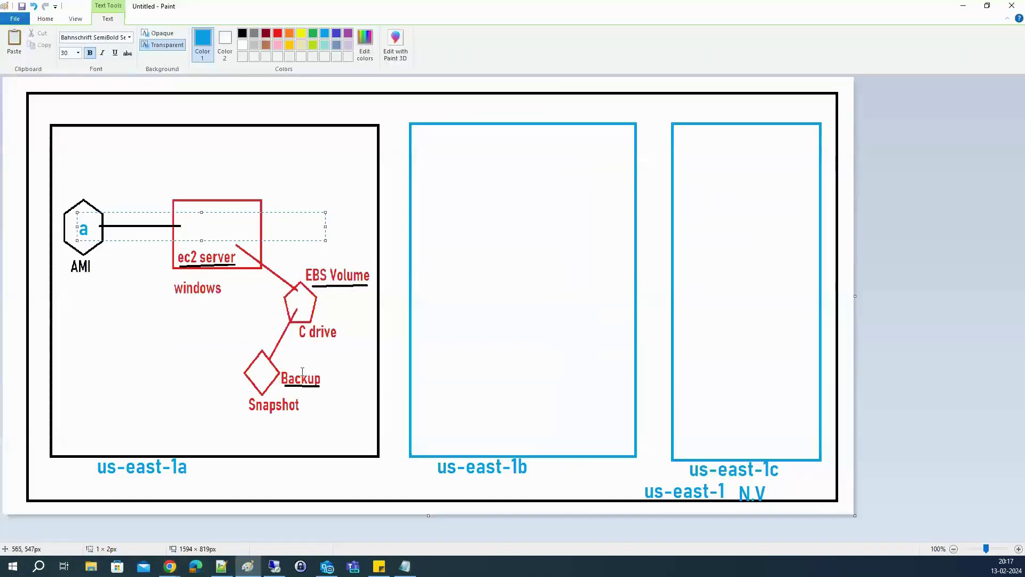
{"action": "left_click", "coordinate": [294, 286]}
{"action": "type", "text": "8"}
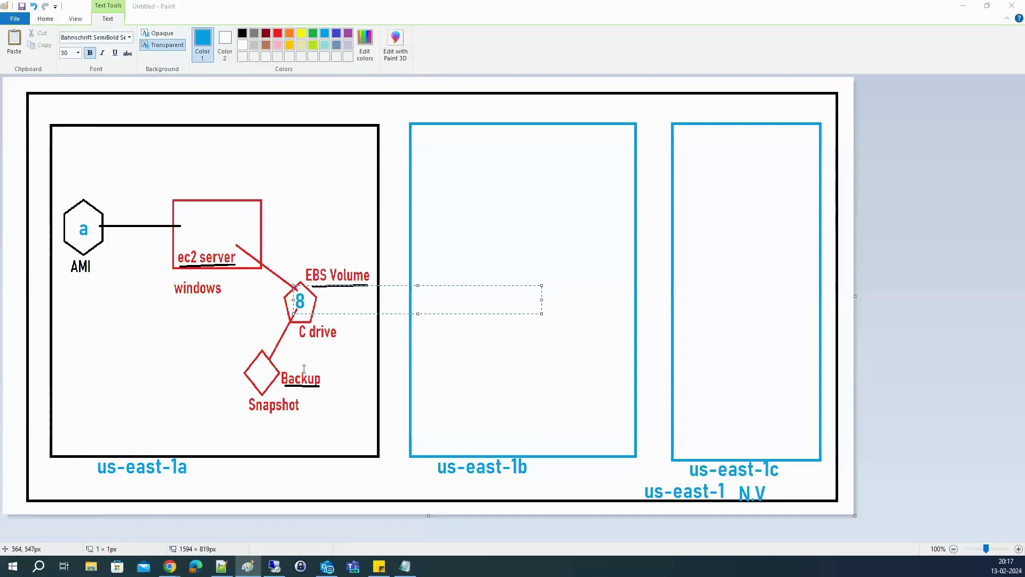
Switch to the browser and compare the region's Volumes list with the storage settings in the launch form
{"action": "key", "text": "alt+Tab"}
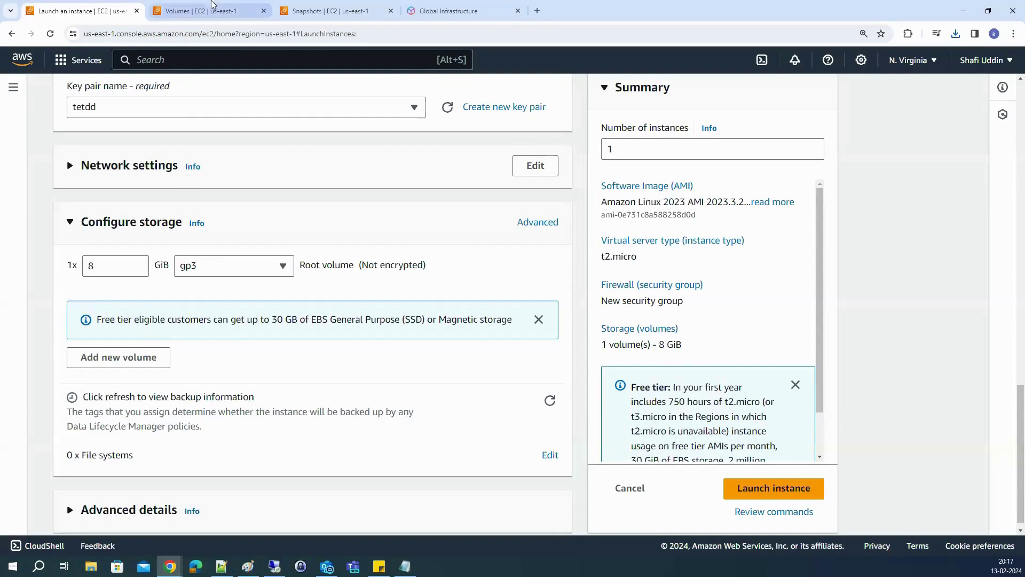
{"action": "left_click", "coordinate": [200, 10]}
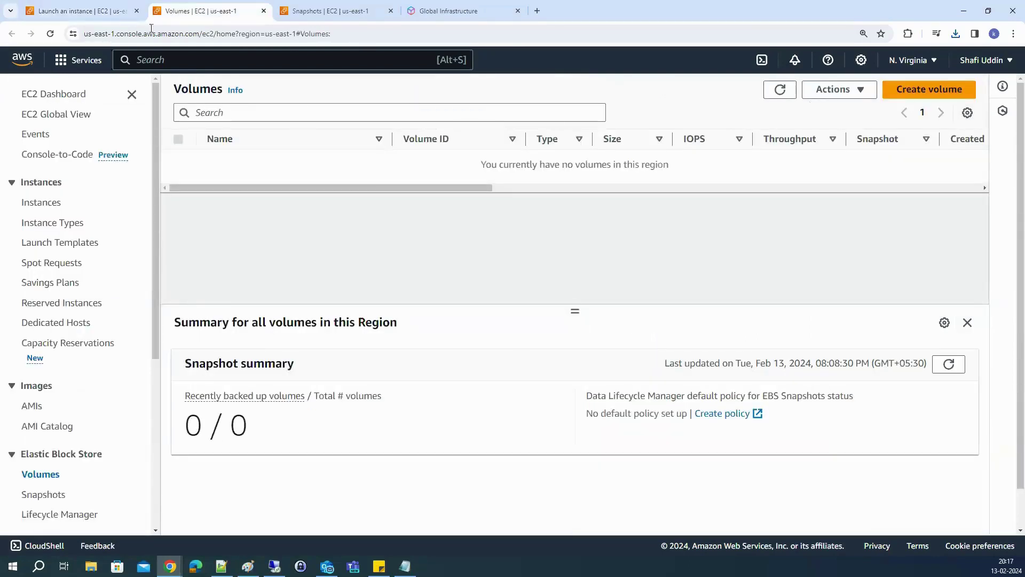
{"action": "left_click", "coordinate": [98, 20]}
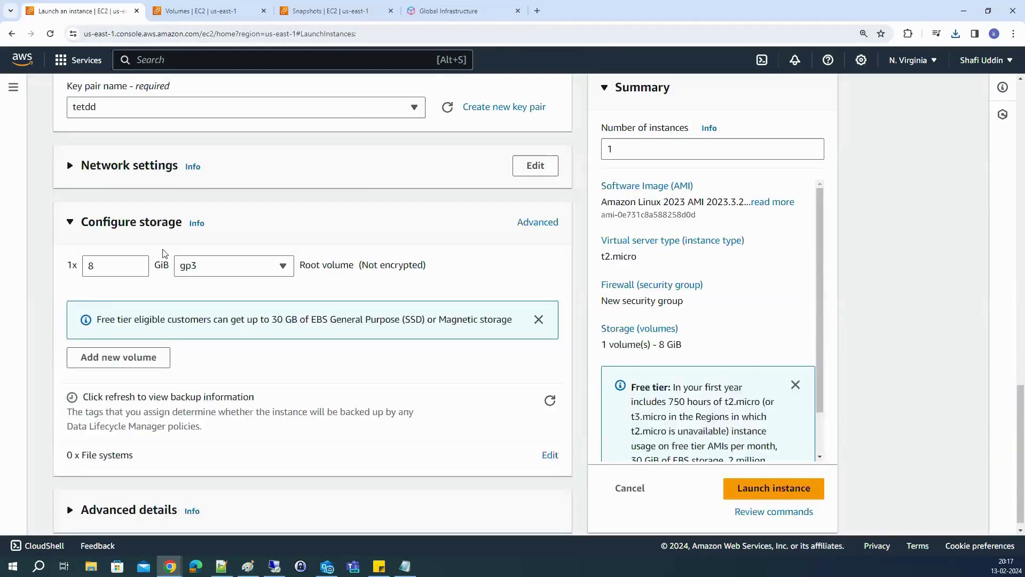
{"action": "left_click", "coordinate": [217, 10]}
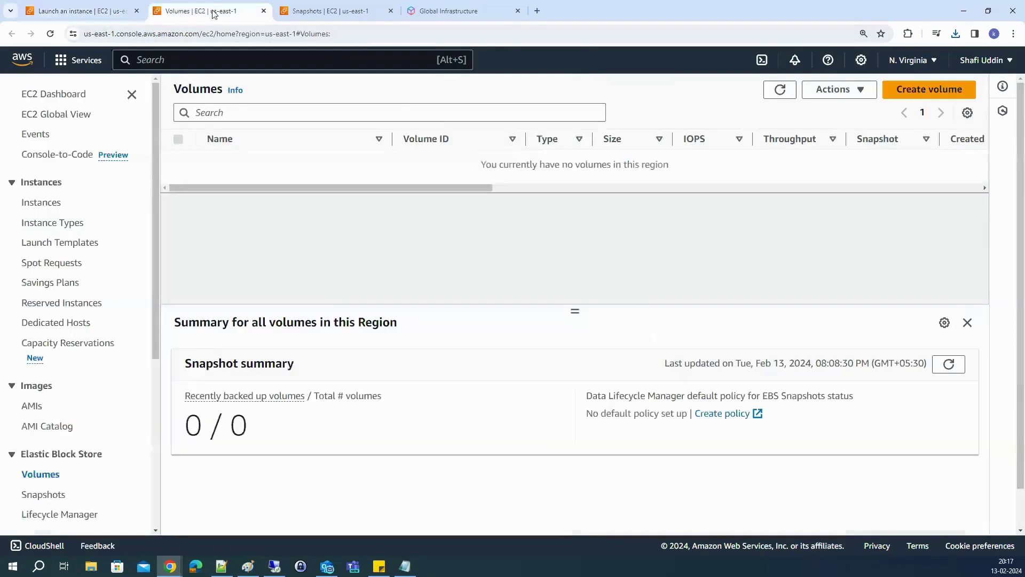
{"action": "left_click", "coordinate": [117, 12]}
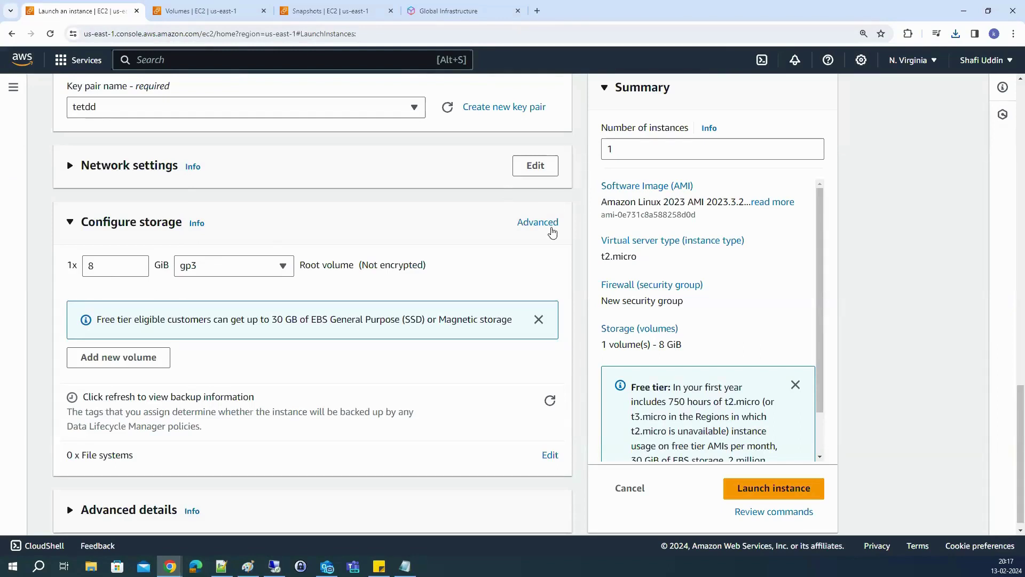
Show the advanced storage settings, expand Volume 1 (AMI Root) and highlight its size
{"action": "left_click", "coordinate": [538, 223]}
{"action": "left_click", "coordinate": [71, 315]}
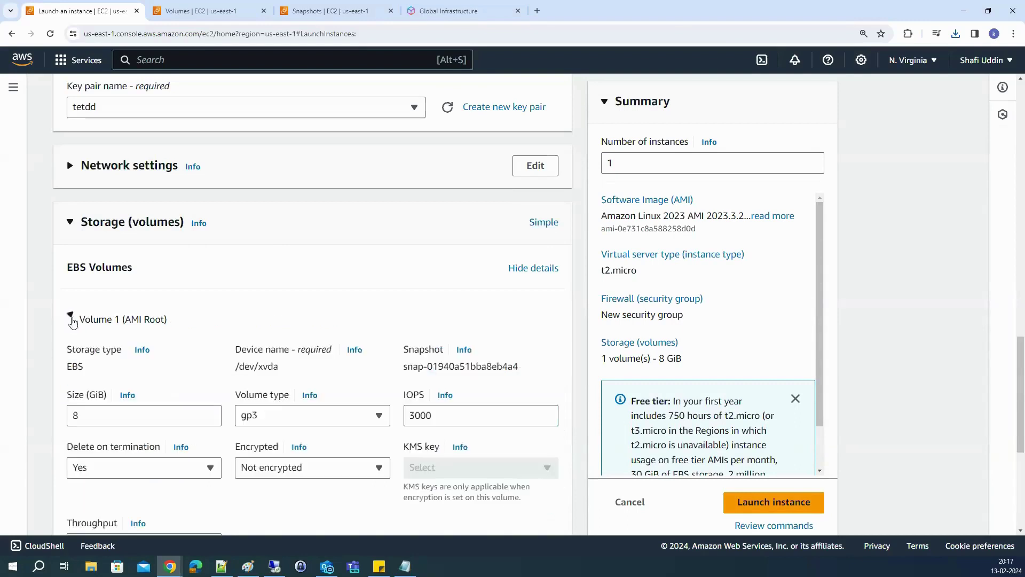
{"action": "scroll", "coordinate": [107, 401], "scroll_direction": "down", "scroll_amount": 1}
{"action": "double_click", "coordinate": [74, 363]}
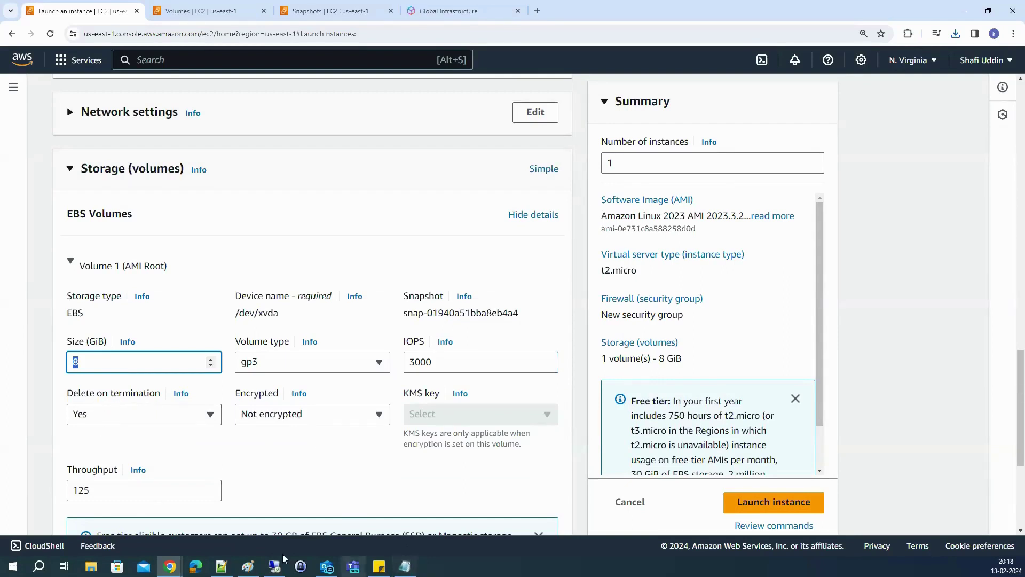
Switch to Paint and cross out the ec2 server box with two diagonal blue lines
{"action": "left_click", "coordinate": [248, 566]}
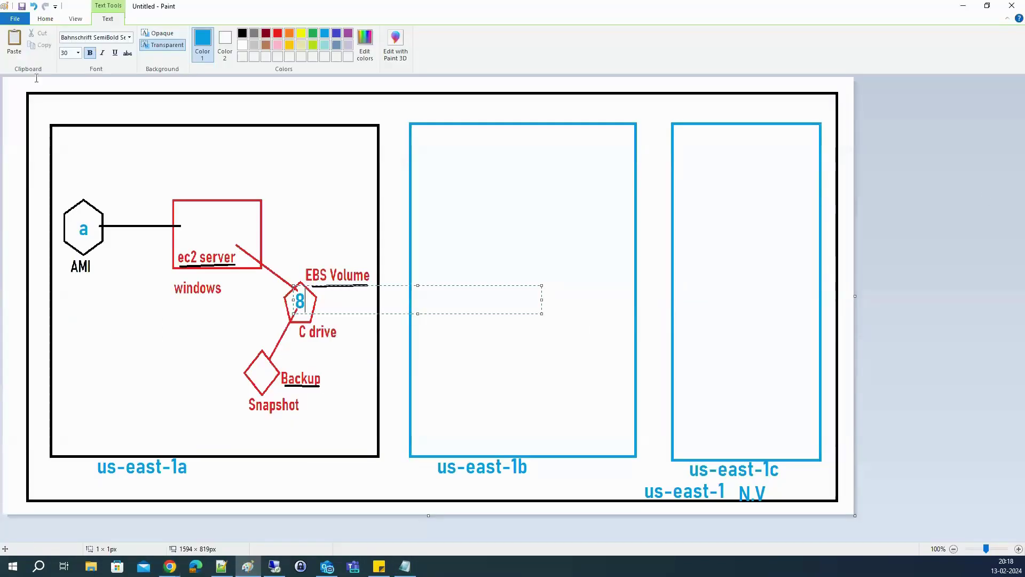
{"action": "left_click", "coordinate": [149, 110]}
{"action": "left_click", "coordinate": [203, 34]}
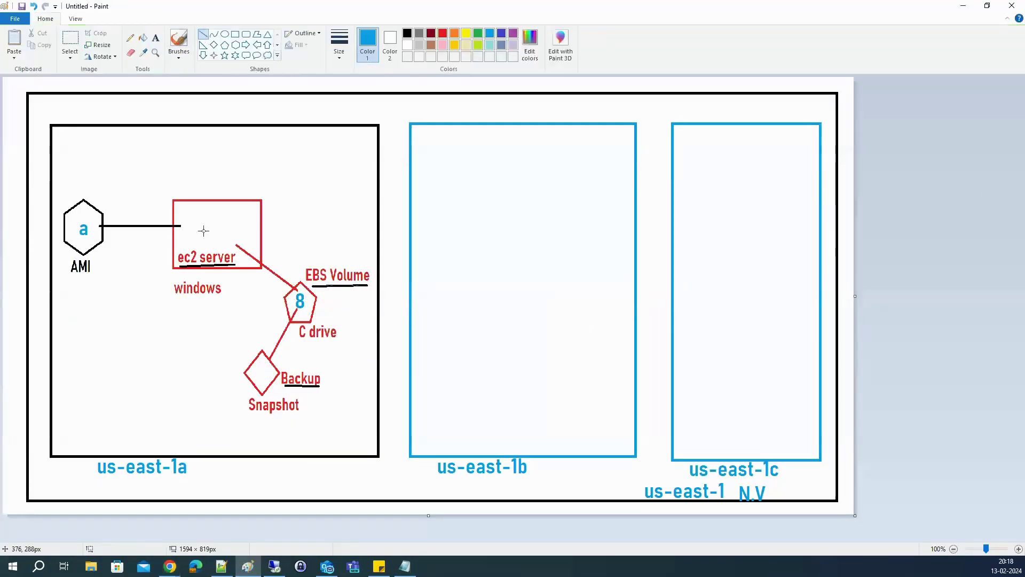
{"action": "left_click_drag", "start_coordinate": [201, 186], "coordinate": [243, 271]}
{"action": "left_click_drag", "start_coordinate": [249, 183], "coordinate": [183, 273]}
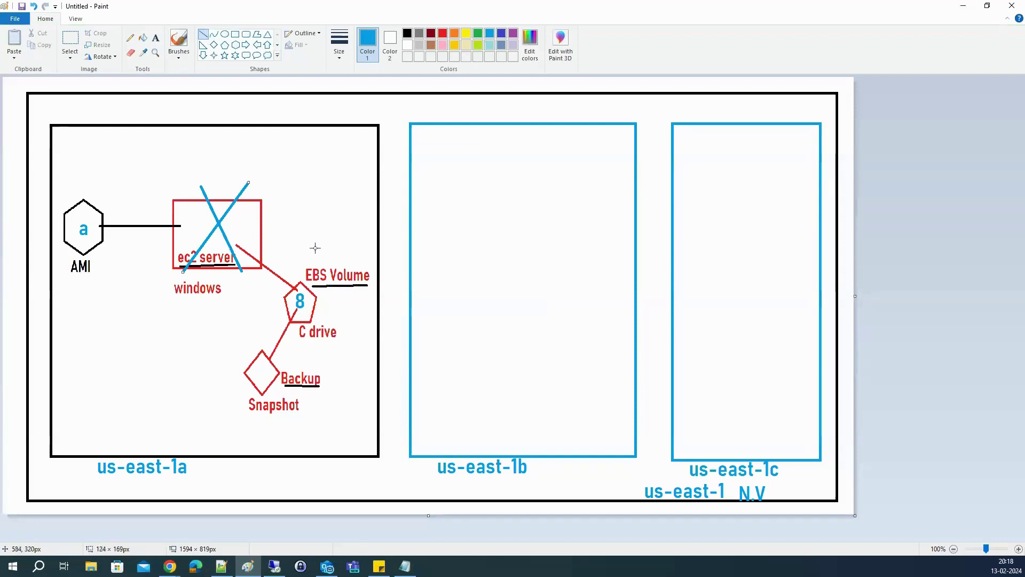
Cross out the EBS volume pentagon with two diagonal blue lines and undo them
{"action": "left_click_drag", "start_coordinate": [315, 247], "coordinate": [328, 345]}
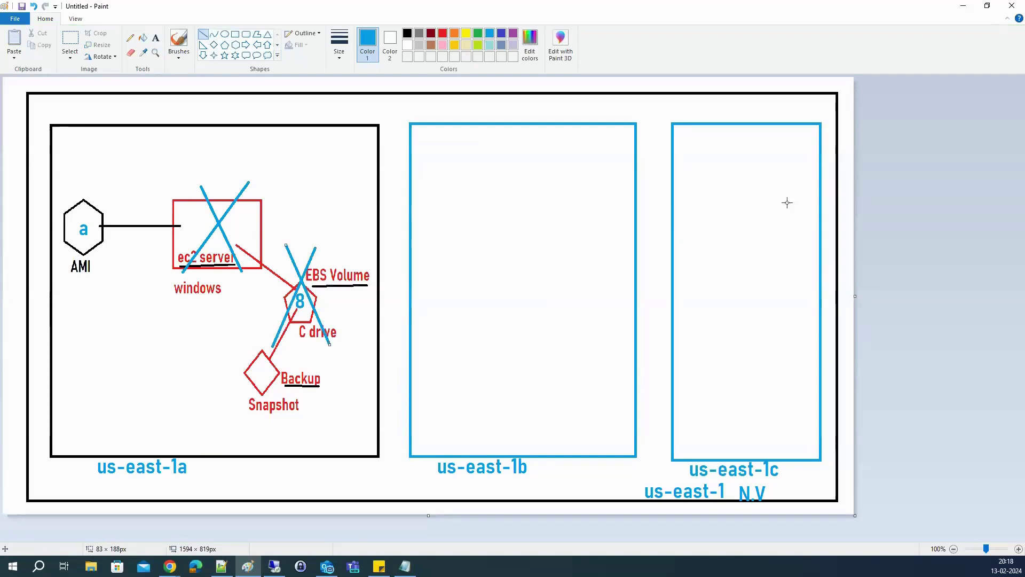
{"action": "key", "text": "ctrl+z"}
{"action": "key", "text": "ctrl+z"}
{"action": "key", "text": "ctrl+z"}
{"action": "key", "text": "ctrl+z"}
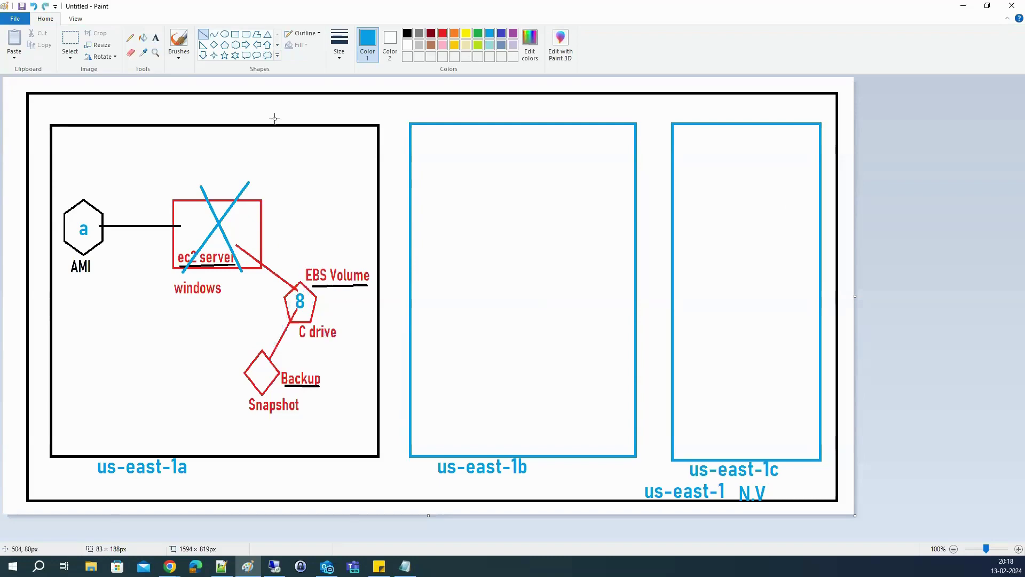
Return to the launch form in the browser, highlight the root volume's size and launch the instance
{"action": "left_click", "coordinate": [965, 10]}
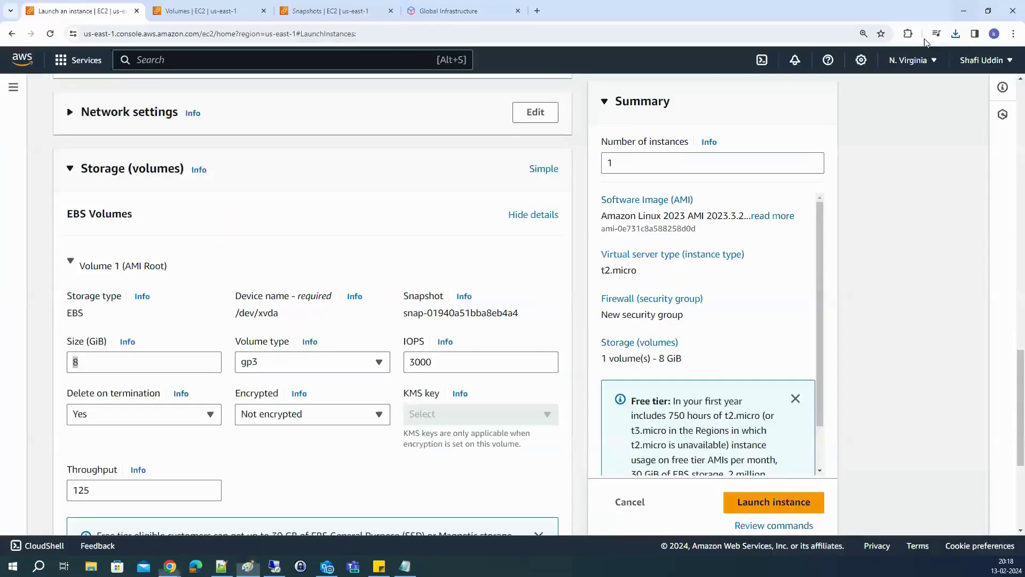
{"action": "double_click", "coordinate": [112, 373]}
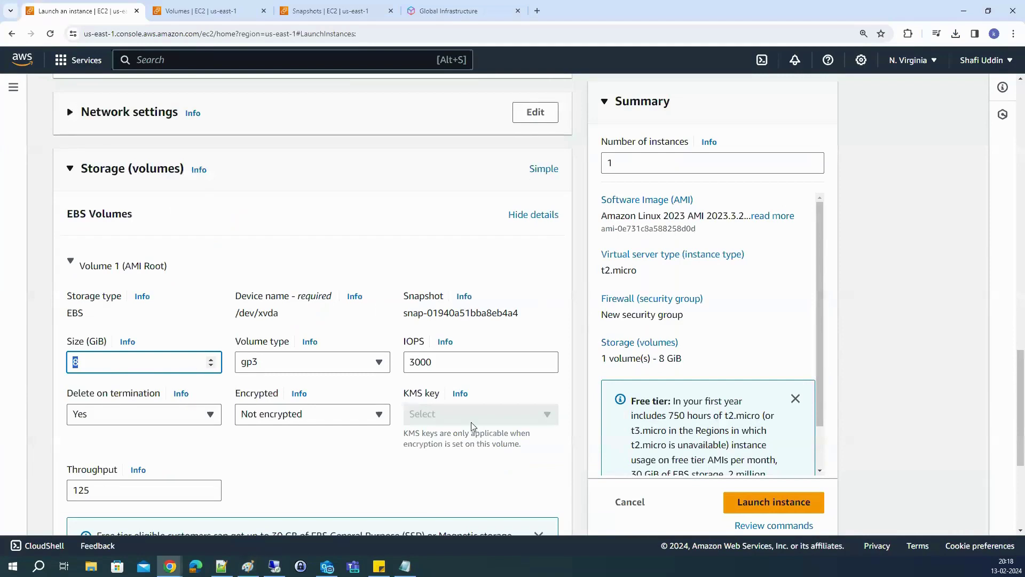
{"action": "scroll", "coordinate": [471, 422], "scroll_direction": "down", "scroll_amount": 4}
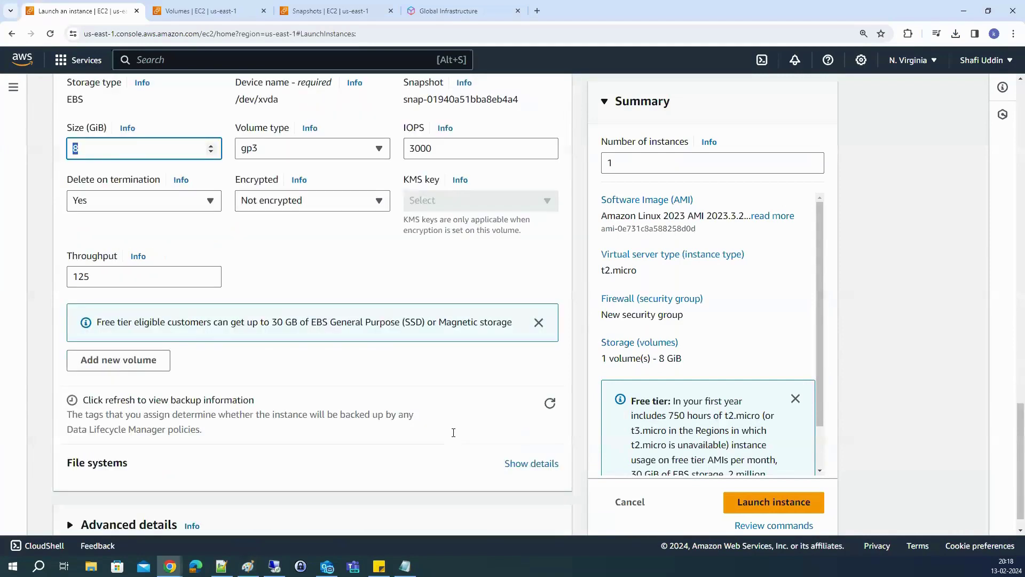
{"action": "left_click", "coordinate": [745, 509]}
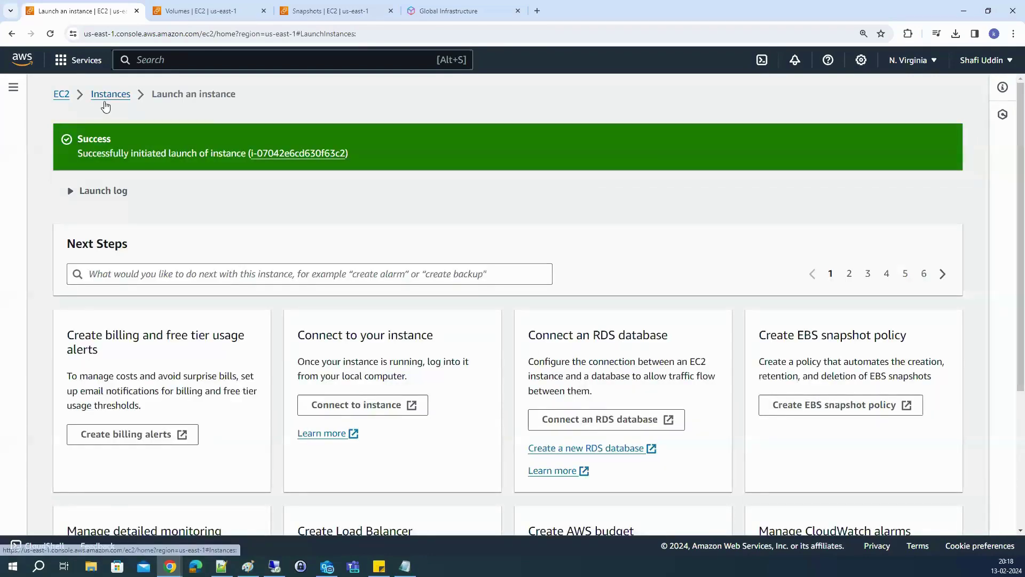
Open the Instances list and examine the storage details of the "chakriserver" instance
{"action": "left_click", "coordinate": [107, 95]}
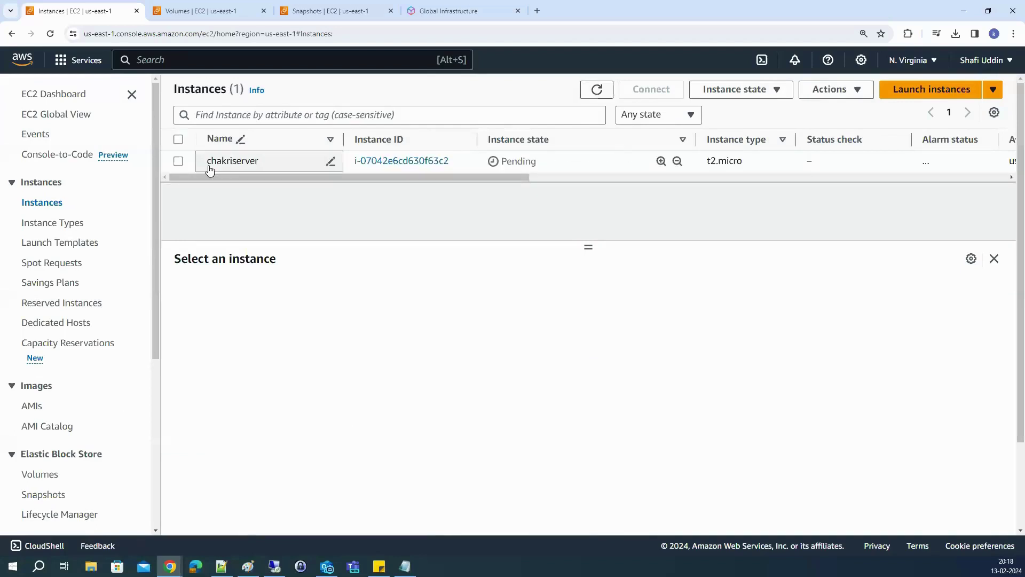
{"action": "left_click", "coordinate": [178, 161]}
{"action": "left_click", "coordinate": [584, 298]}
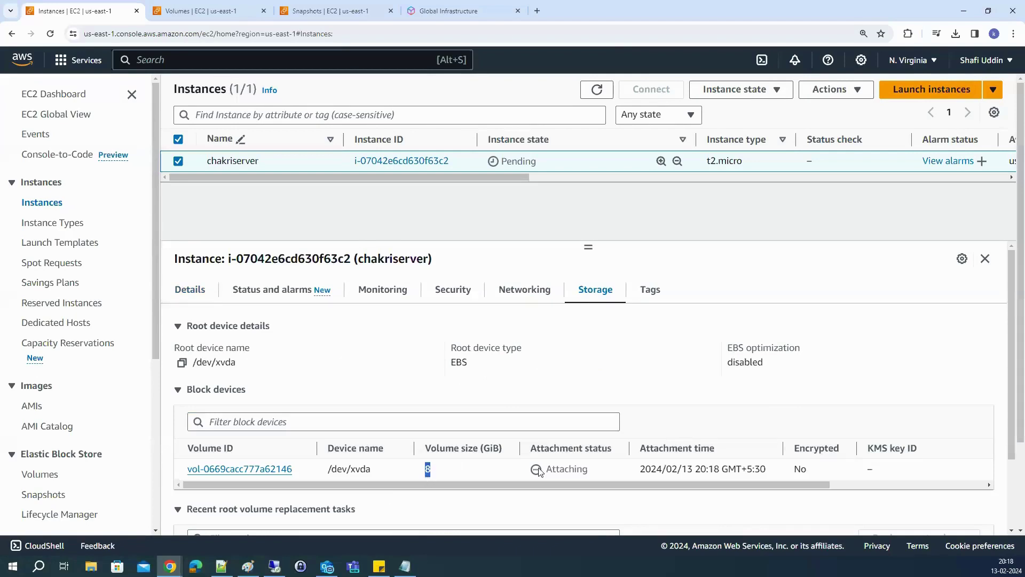
Refresh the region's Volumes list, select the instance's new volume and examine its size and other properties
{"action": "left_click", "coordinate": [198, 11]}
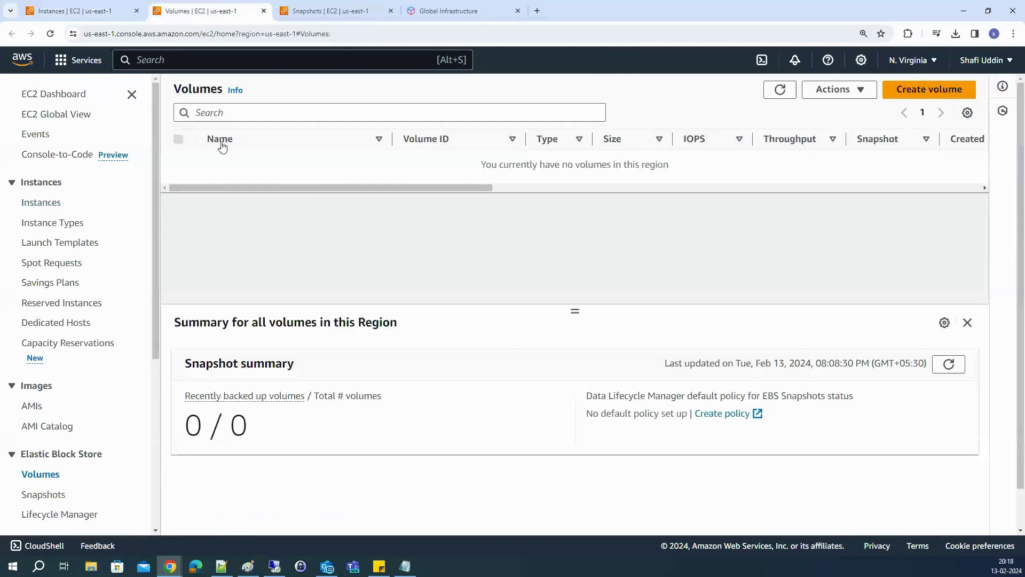
{"action": "left_click", "coordinate": [780, 91]}
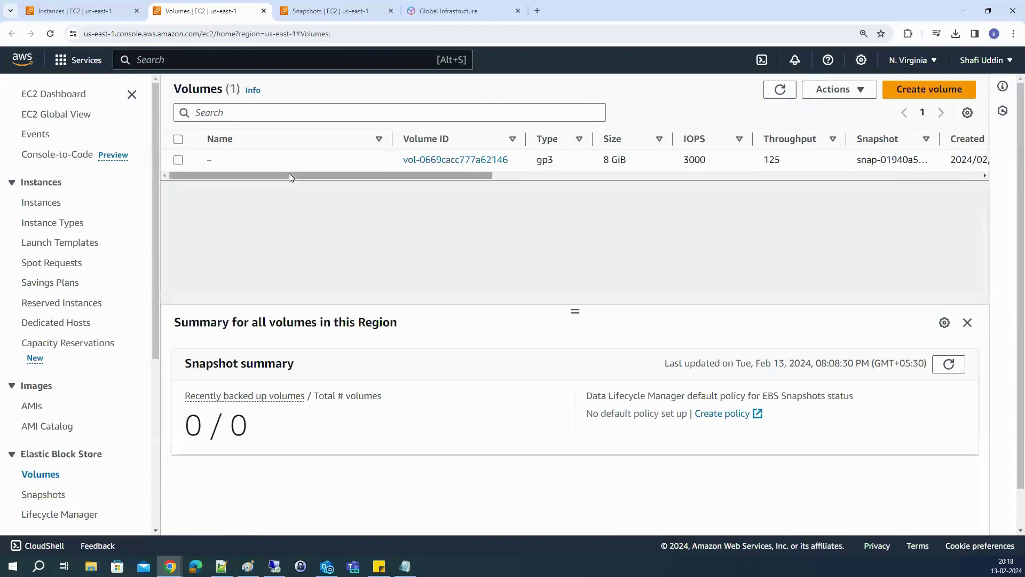
{"action": "left_click_drag", "start_coordinate": [272, 176], "coordinate": [281, 176]}
{"action": "left_click_drag", "start_coordinate": [609, 159], "coordinate": [583, 167]}
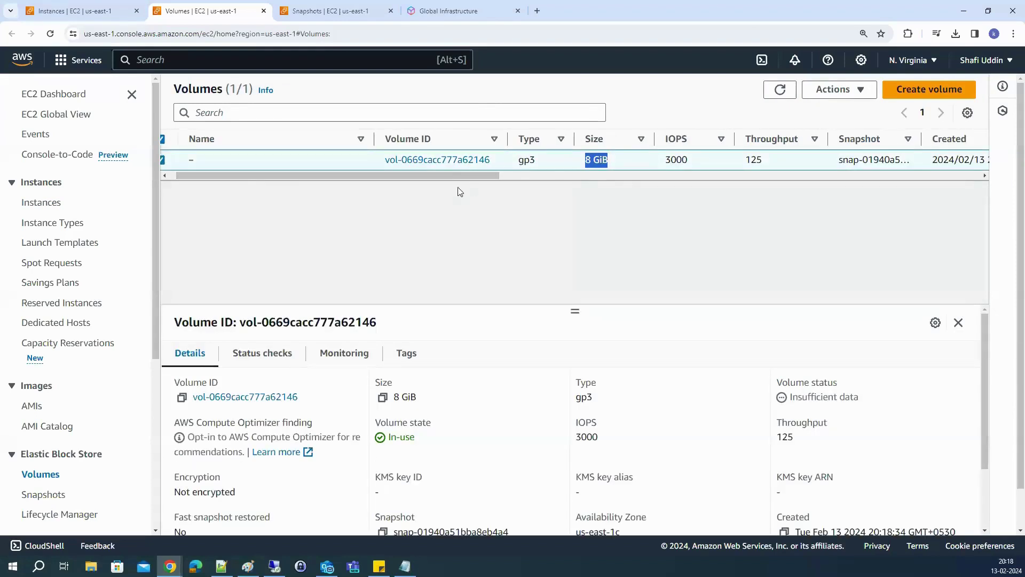
{"action": "left_click_drag", "start_coordinate": [389, 175], "coordinate": [321, 190]}
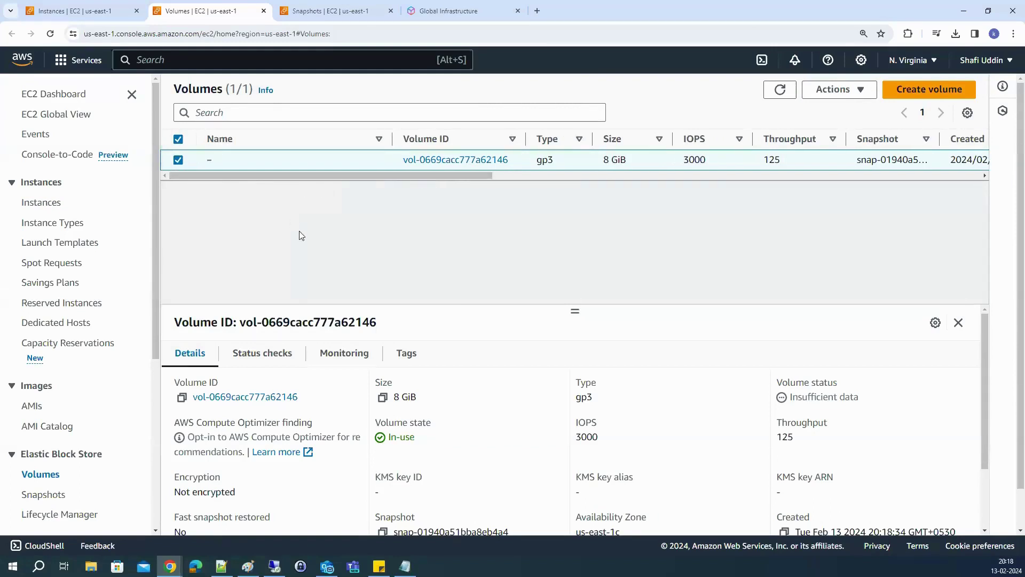
{"action": "left_click_drag", "start_coordinate": [513, 158], "coordinate": [421, 170]}
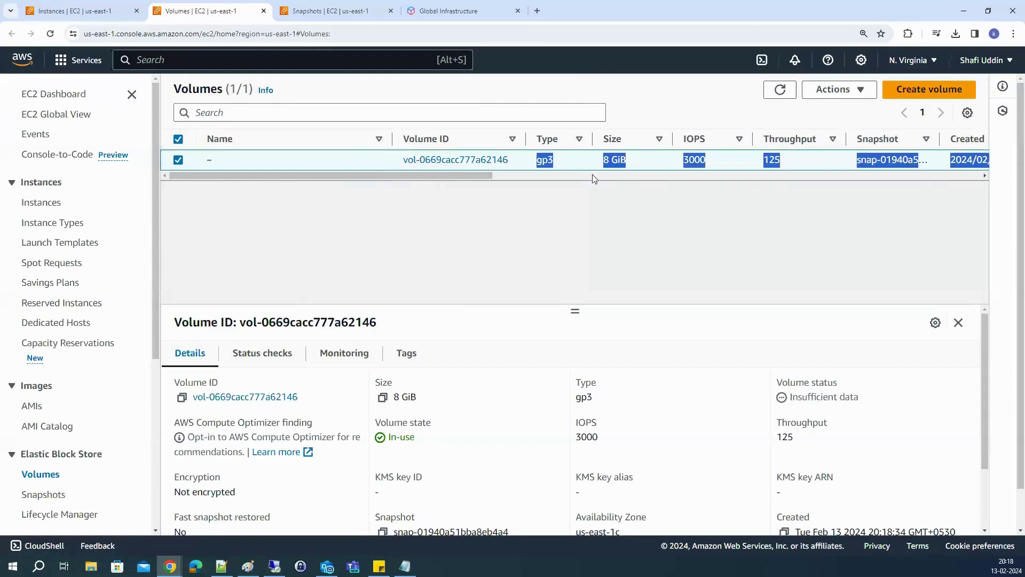
{"action": "left_click", "coordinate": [648, 163]}
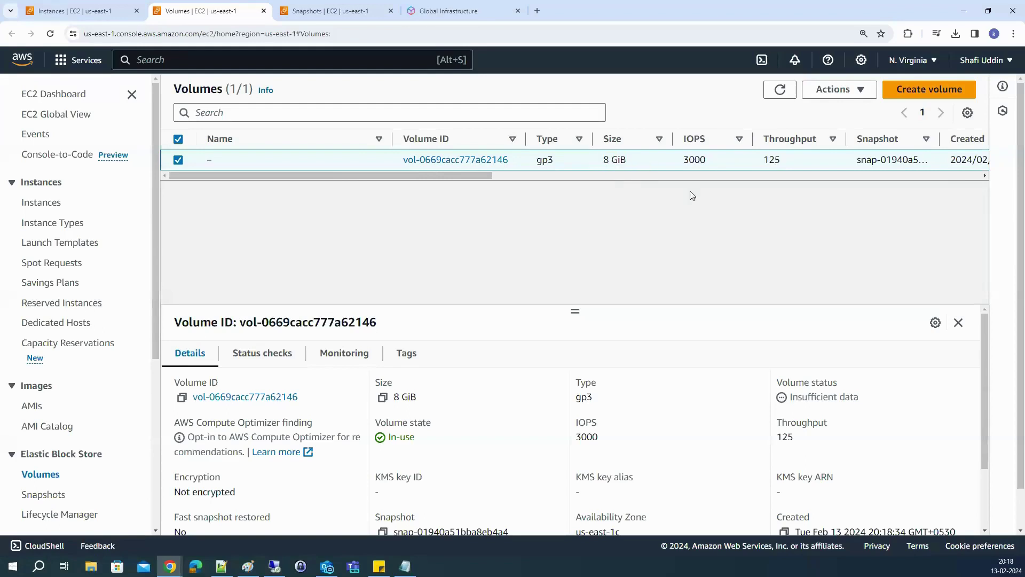
Examine the IOPS, throughput and availability zone of the instance's volume in the Volumes list
{"action": "double_click", "coordinate": [703, 160]}
{"action": "left_click", "coordinate": [679, 227]}
{"action": "double_click", "coordinate": [772, 160]}
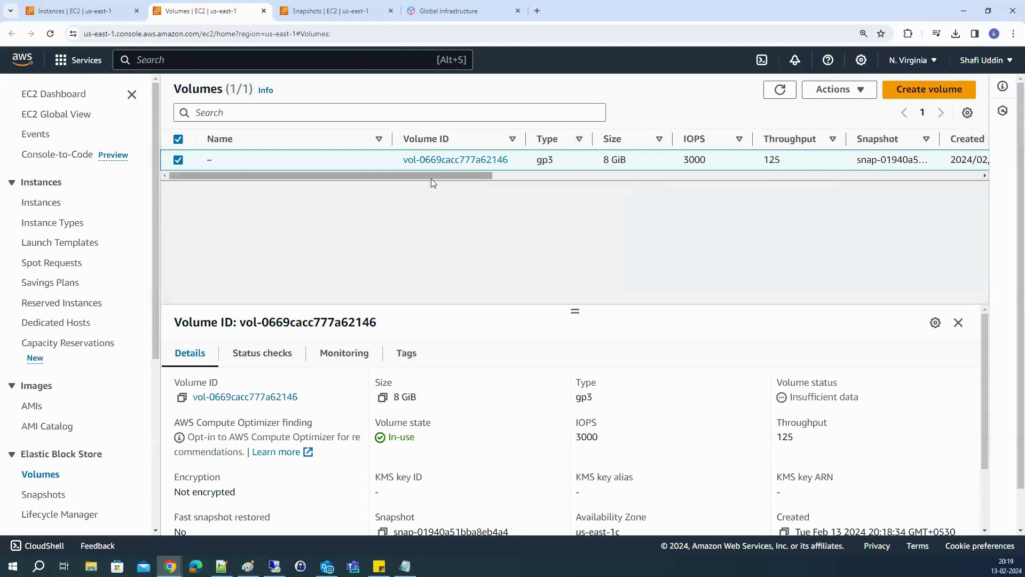
{"action": "left_click_drag", "start_coordinate": [431, 177], "coordinate": [594, 175]}
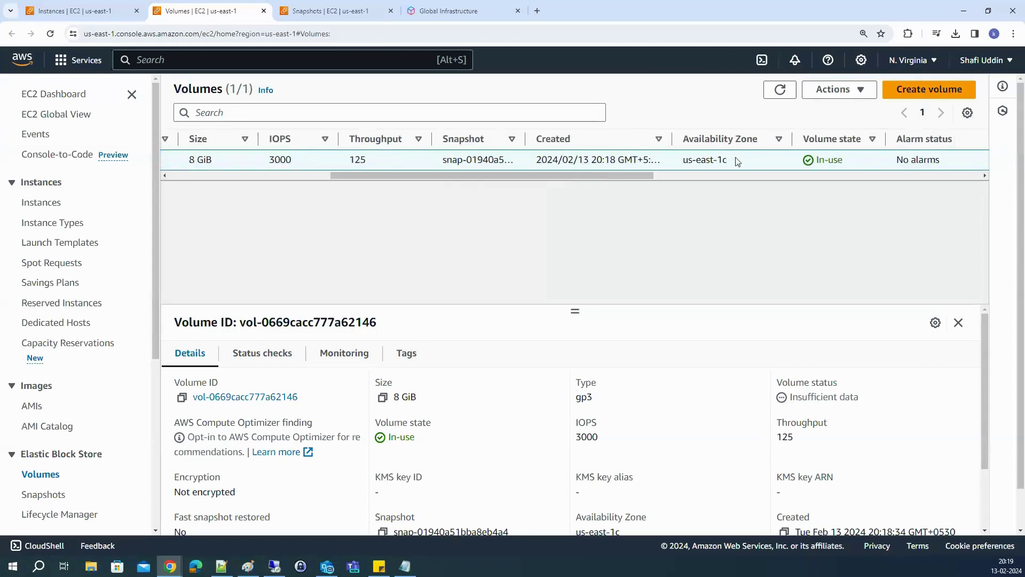
Return to the Instances list and highlight the availability zone of the "chakriserver" instance for comparison
{"action": "key", "text": "ctrl+Page_Up"}
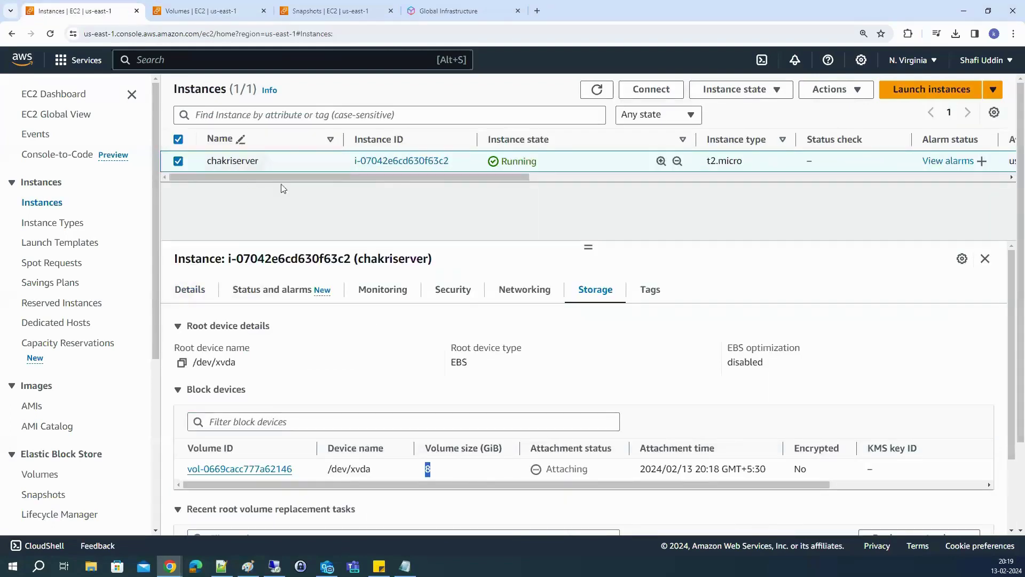
{"action": "left_click_drag", "start_coordinate": [290, 176], "coordinate": [436, 177]}
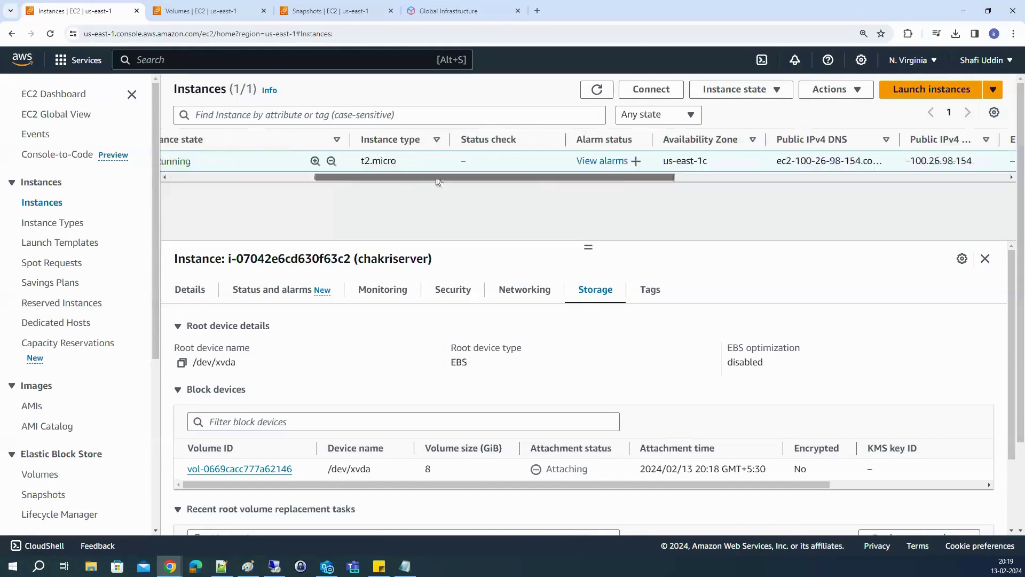
{"action": "left_click_drag", "start_coordinate": [707, 170], "coordinate": [664, 172]}
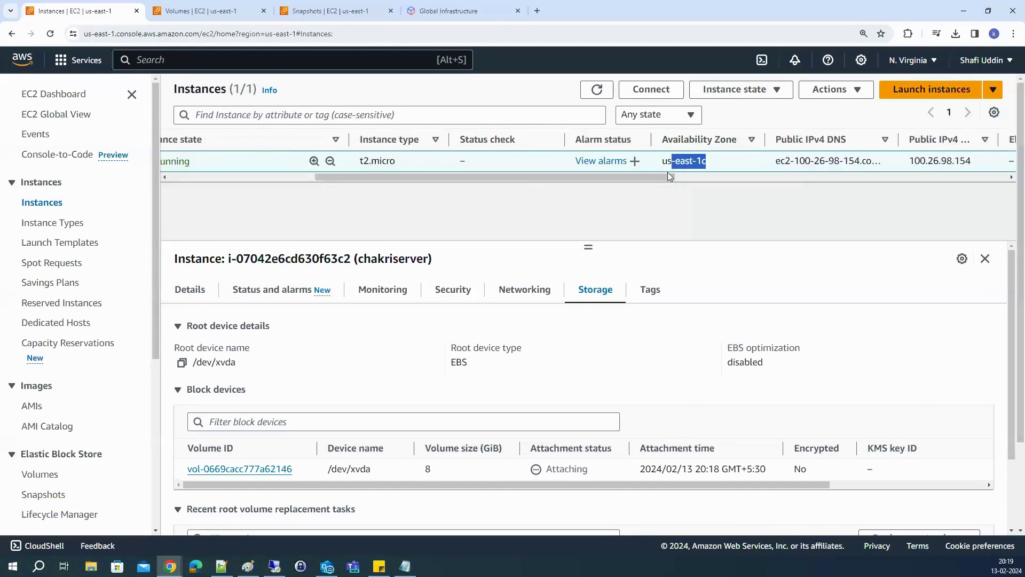
Switch to Paint, select the AMI, server, volume and snapshot drawing in us-east-1a and move it over to us-east-1c
{"action": "left_click", "coordinate": [247, 566]}
{"action": "left_click", "coordinate": [68, 55]}
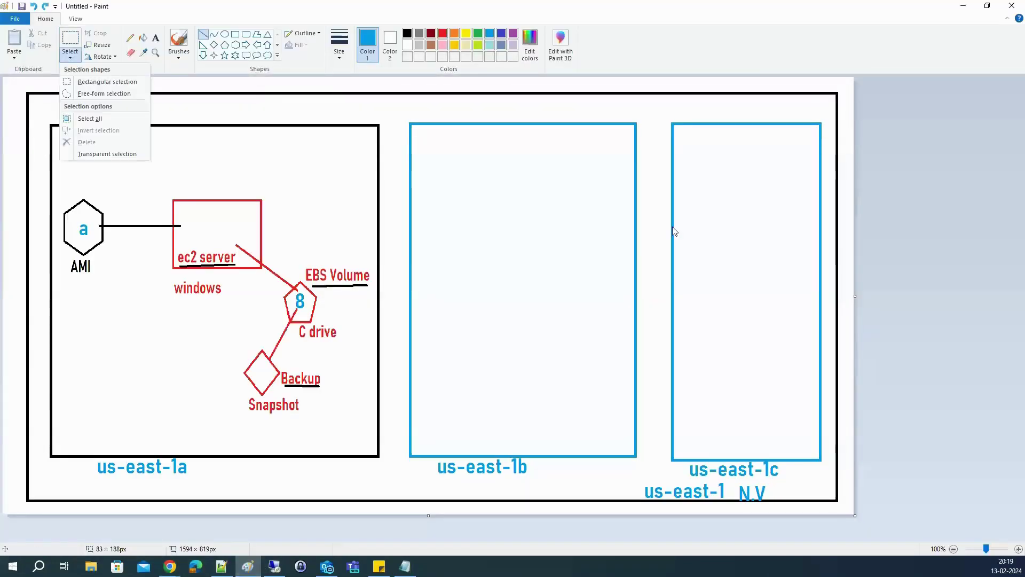
{"action": "left_click", "coordinate": [86, 193]}
{"action": "mouse_move", "coordinate": [86, 193]}
{"action": "left_mouse_down"}
{"action": "mouse_move", "coordinate": [160, 286]}
{"action": "mouse_move", "coordinate": [297, 374]}
{"action": "left_mouse_up"}
{"action": "left_click", "coordinate": [69, 40]}
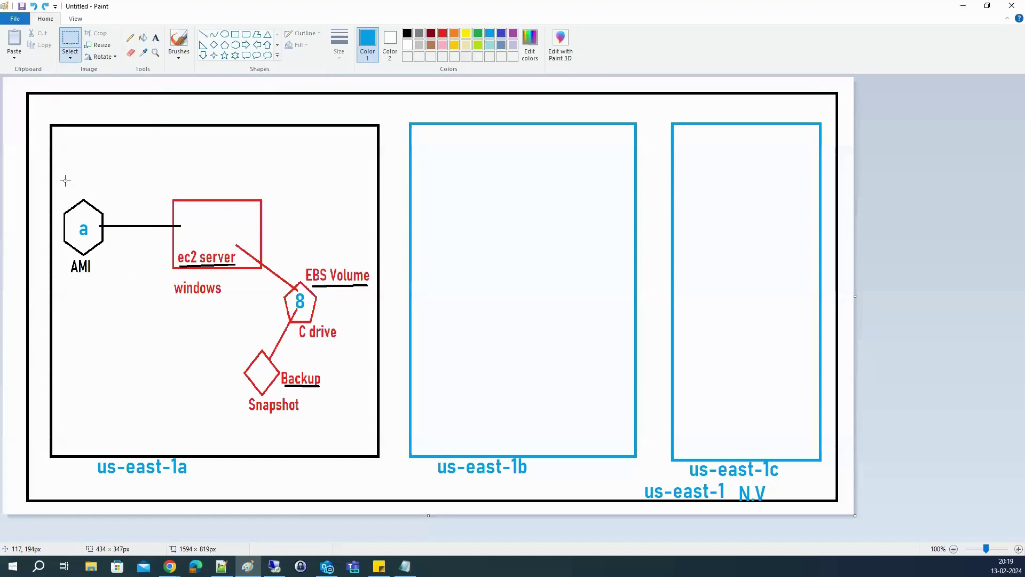
{"action": "left_click_drag", "start_coordinate": [63, 180], "coordinate": [367, 427]}
{"action": "left_click_drag", "start_coordinate": [269, 363], "coordinate": [741, 356]}
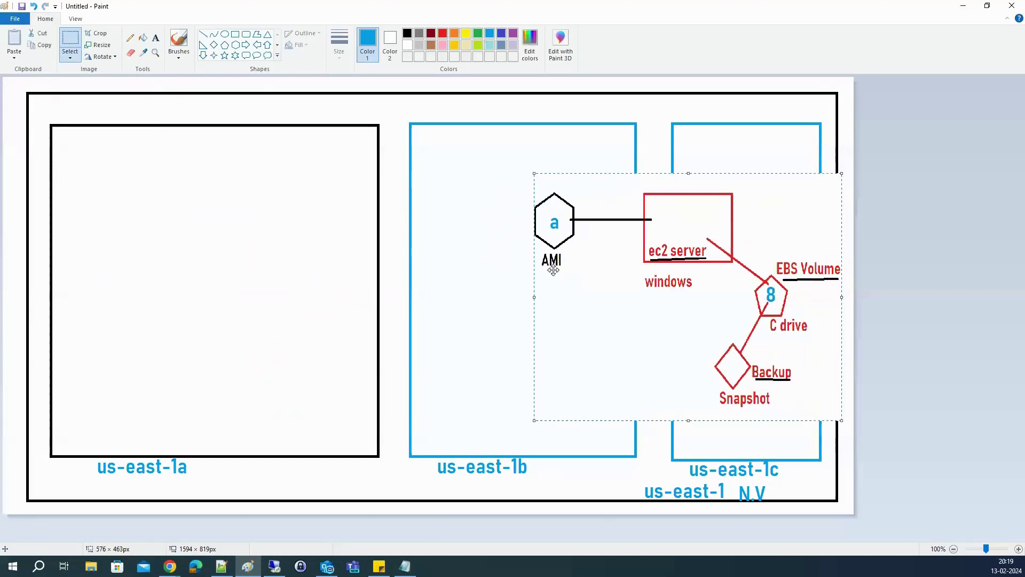
Shrink the moved drawing towards the us-east-1c box, reposition it there, and undo the whole move
{"action": "left_click_drag", "start_coordinate": [534, 172], "coordinate": [610, 213]}
{"action": "left_click_drag", "start_coordinate": [701, 285], "coordinate": [724, 267]}
{"action": "left_click_drag", "start_coordinate": [634, 193], "coordinate": [673, 214]}
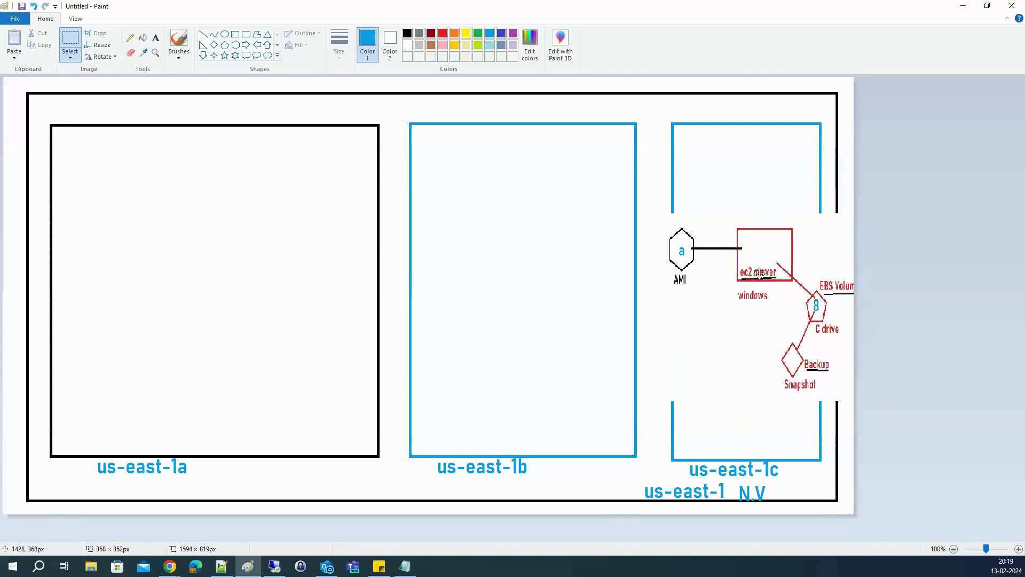
{"action": "left_click_drag", "start_coordinate": [769, 273], "coordinate": [750, 274]}
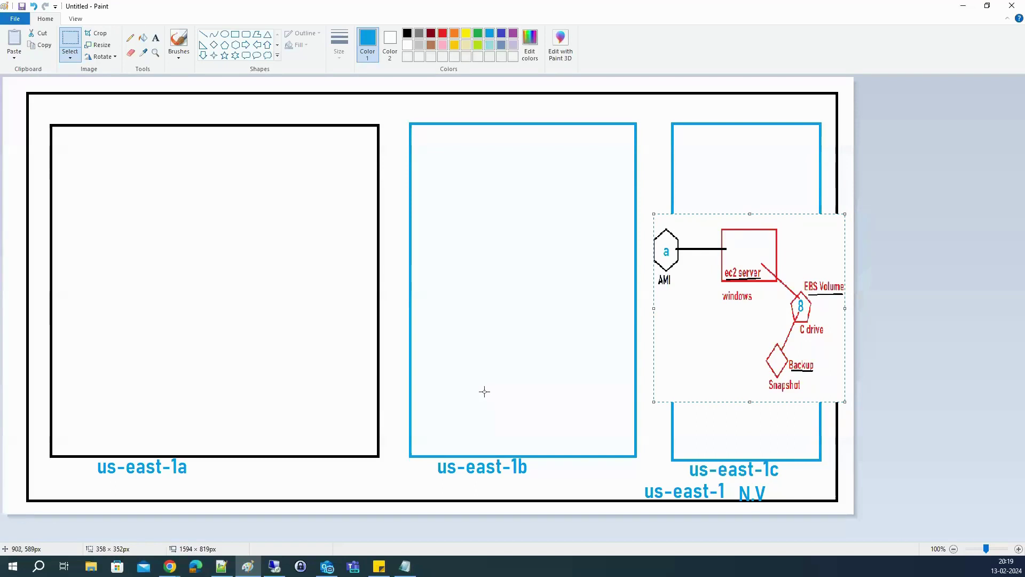
{"action": "key", "text": "ctrl+z"}
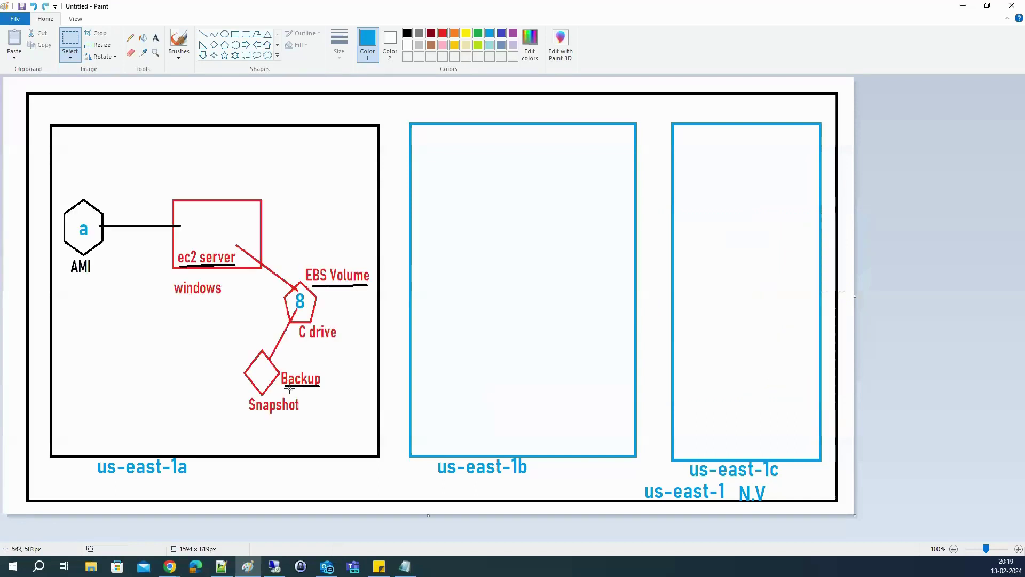
Return to the browser, open a new instance launch form and set the network subnet to the one in us-east-1e
{"action": "left_click", "coordinate": [963, 6]}
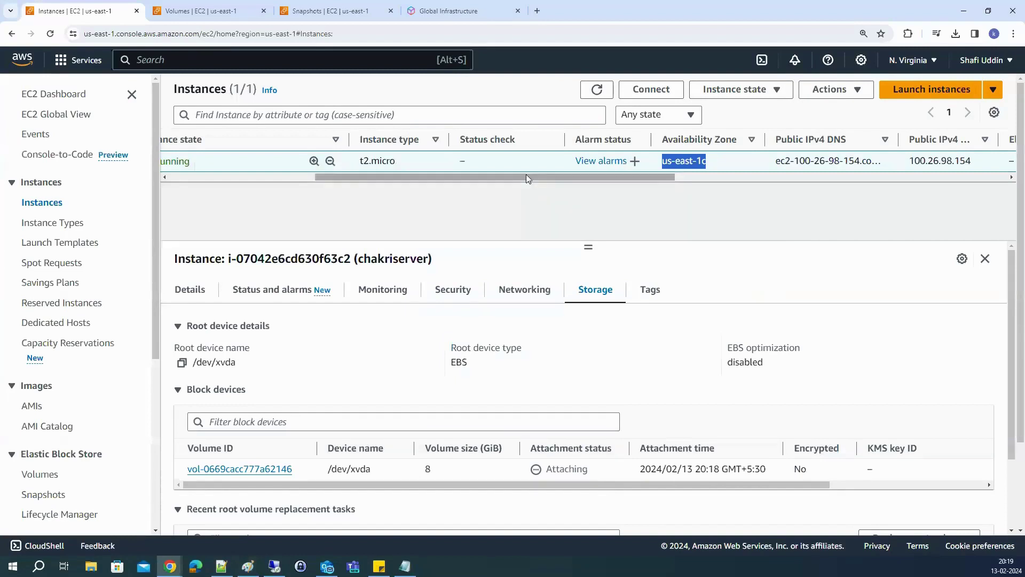
{"action": "left_click", "coordinate": [712, 163]}
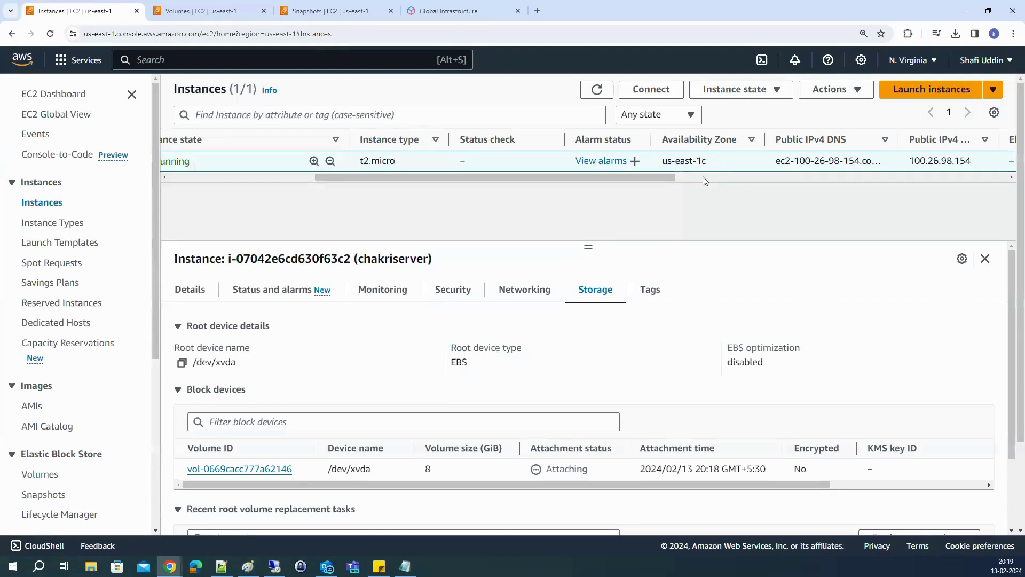
{"action": "left_click", "coordinate": [908, 97]}
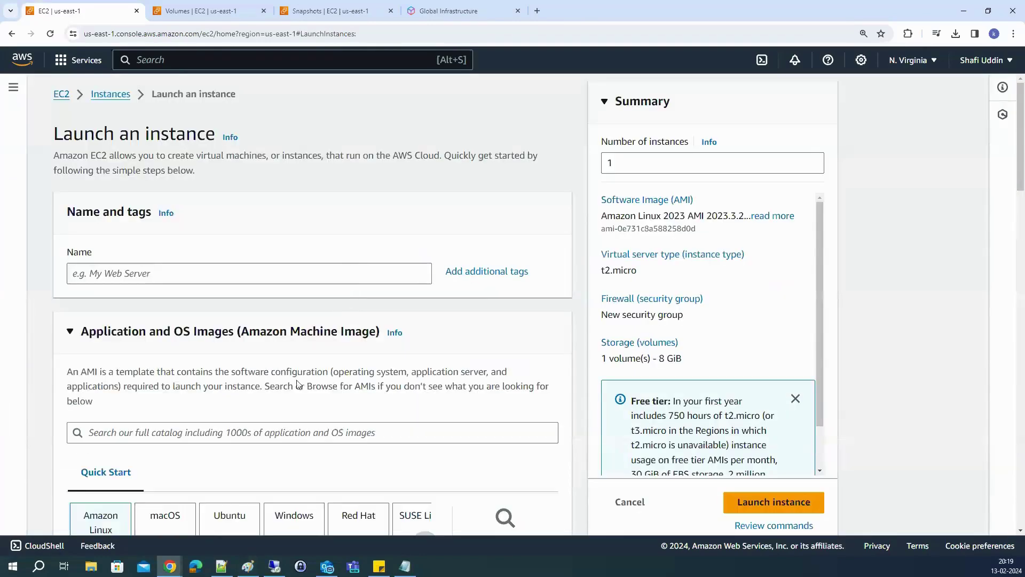
{"action": "scroll", "coordinate": [298, 384], "scroll_direction": "down", "scroll_amount": 5}
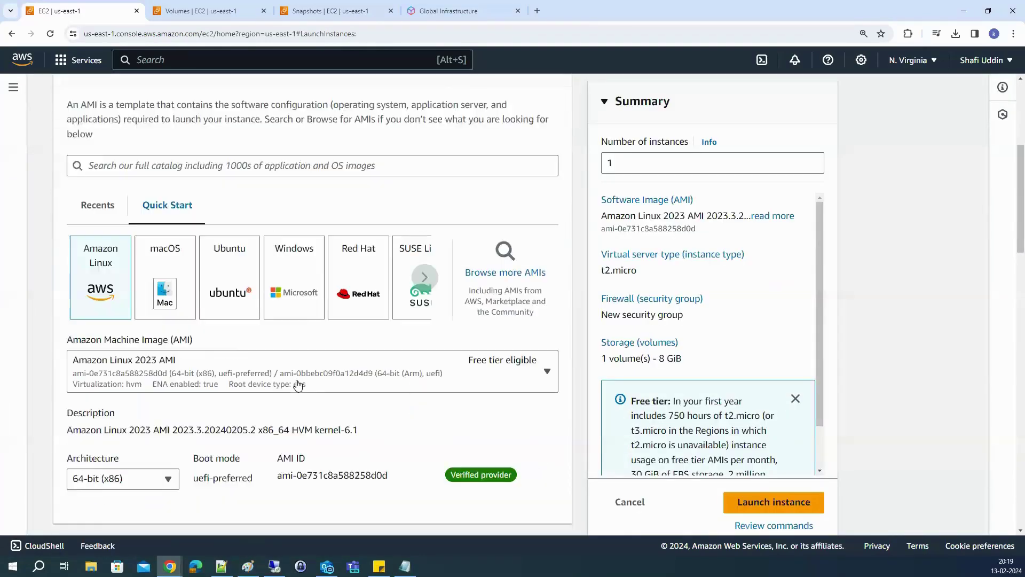
{"action": "scroll", "coordinate": [298, 384], "scroll_direction": "down", "scroll_amount": 12}
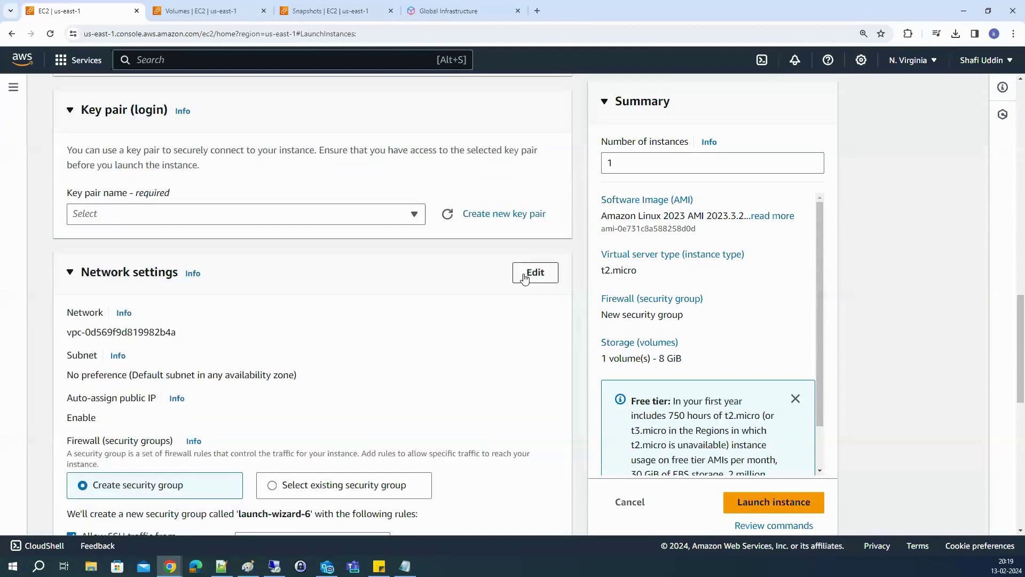
{"action": "left_click", "coordinate": [525, 275]}
{"action": "scroll", "coordinate": [85, 272], "scroll_direction": "down", "scroll_amount": 2}
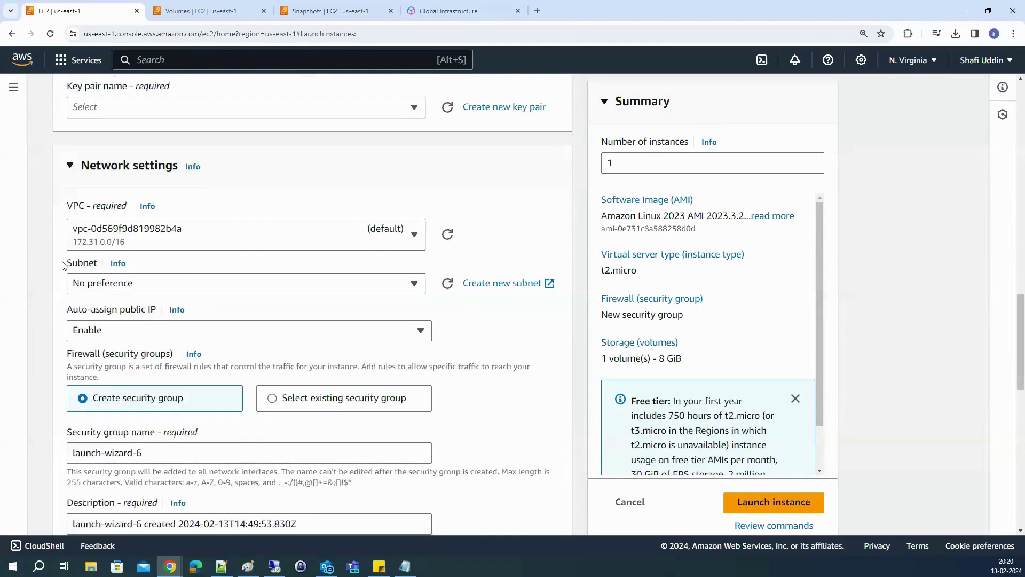
{"action": "left_click", "coordinate": [126, 284]}
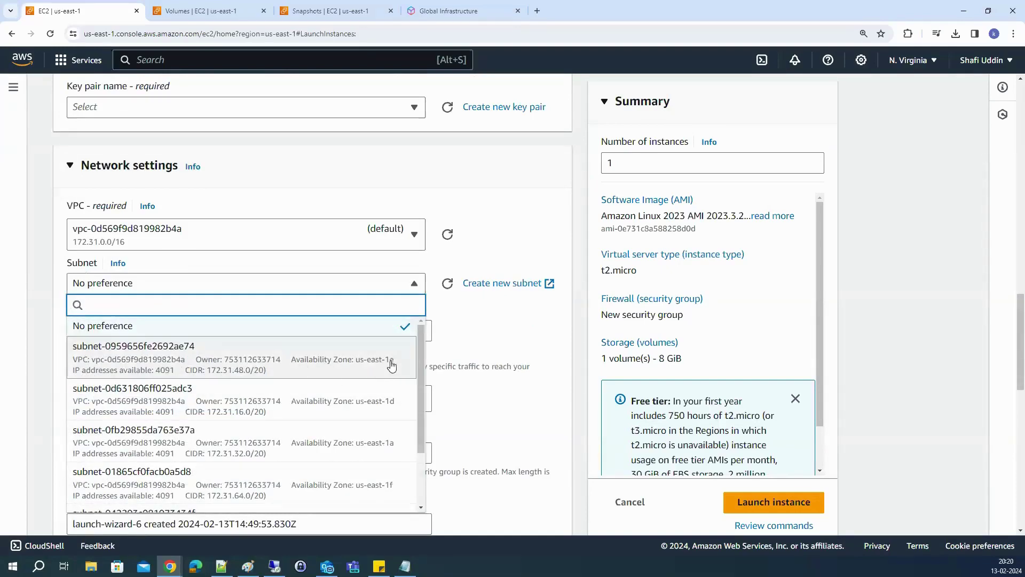
{"action": "left_click", "coordinate": [381, 368]}
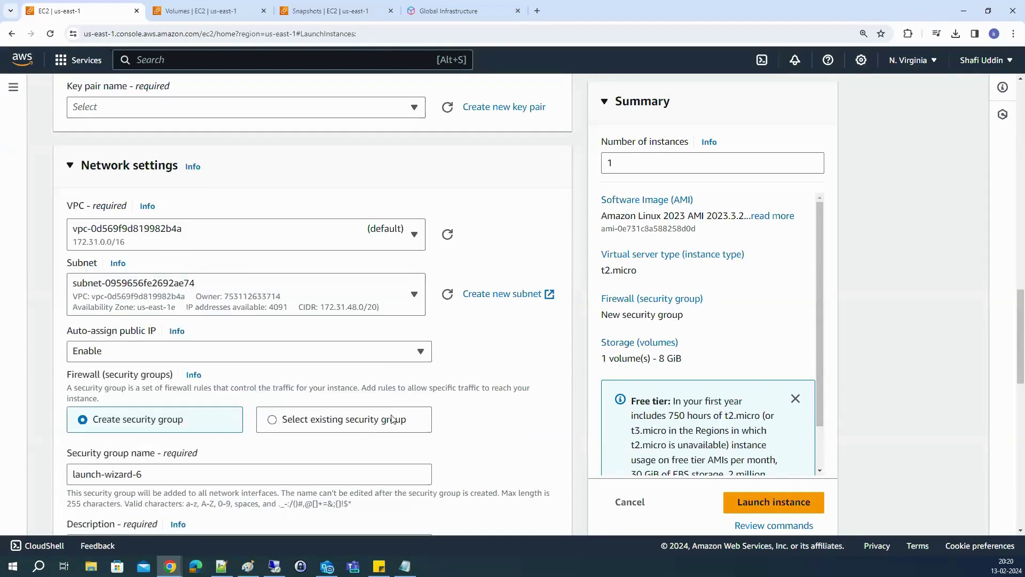
Review the availability zones of the other subnets, reset the subnet to No preference and cancel the launch form
{"action": "left_click", "coordinate": [331, 307]}
{"action": "scroll", "coordinate": [392, 422], "scroll_direction": "down", "scroll_amount": 1}
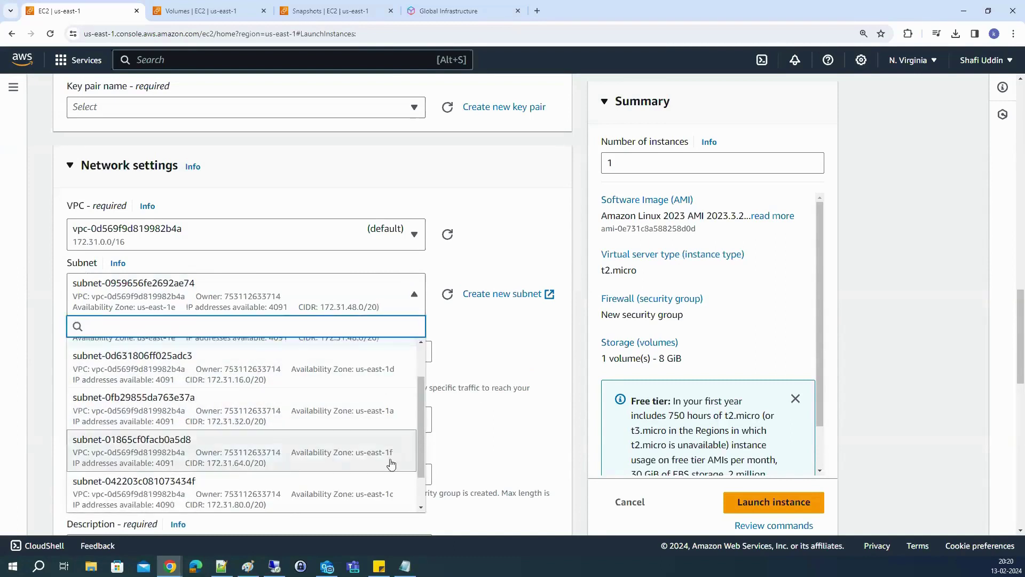
{"action": "scroll", "coordinate": [390, 491], "scroll_direction": "down", "scroll_amount": 1}
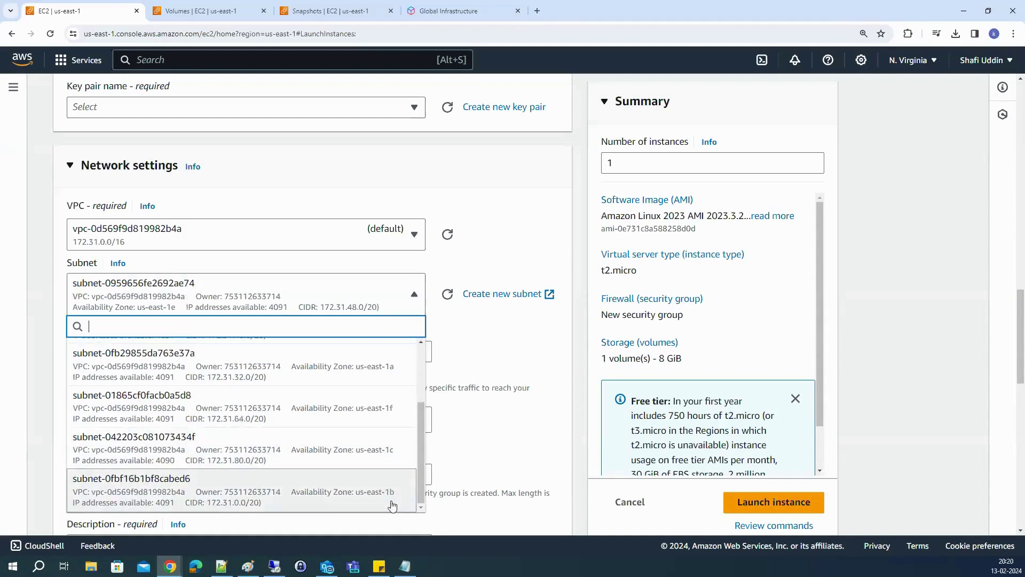
{"action": "scroll", "coordinate": [352, 438], "scroll_direction": "up", "scroll_amount": 3}
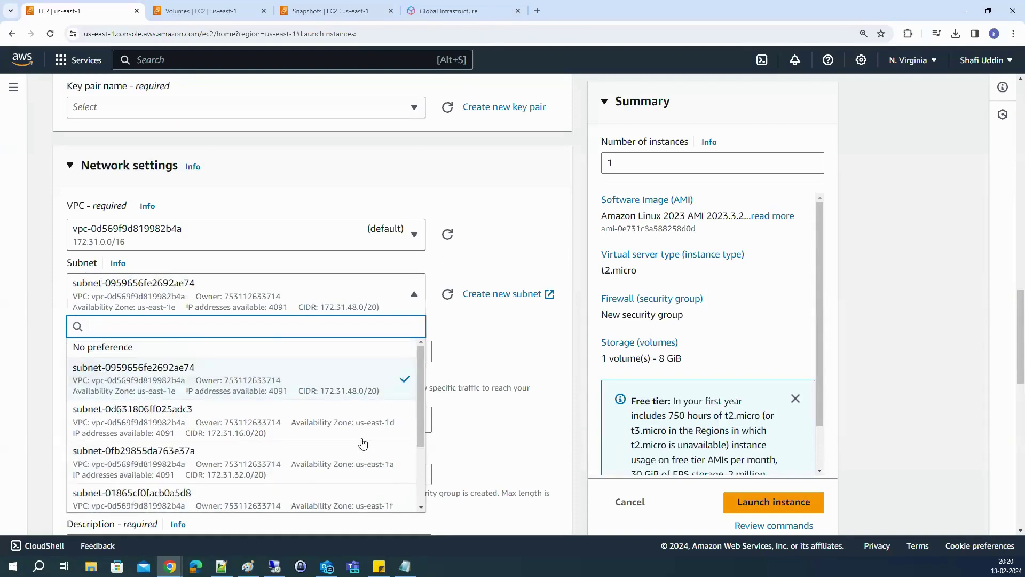
{"action": "left_click", "coordinate": [113, 350]}
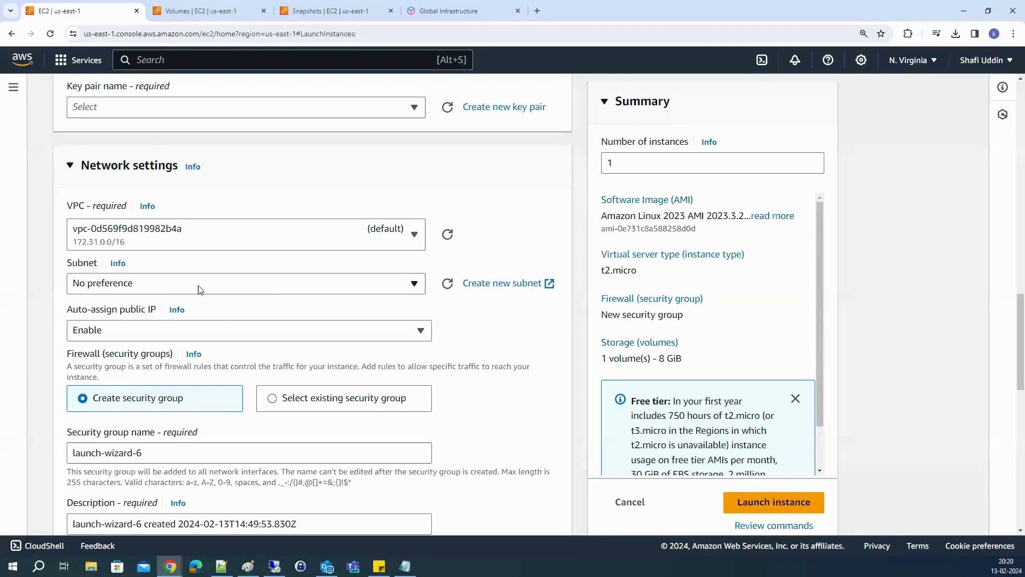
{"action": "left_click", "coordinate": [630, 501]}
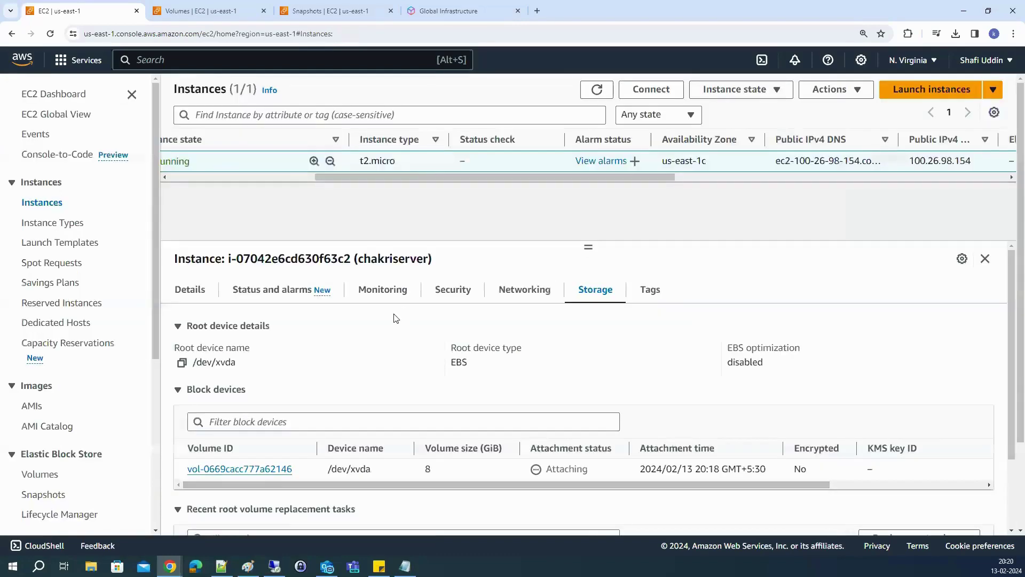
Name the instance's volume "Primary_Disk" in the Volumes list and check which instance it is attached to
{"action": "scroll", "coordinate": [415, 174], "scroll_direction": "left", "scroll_amount": 5}
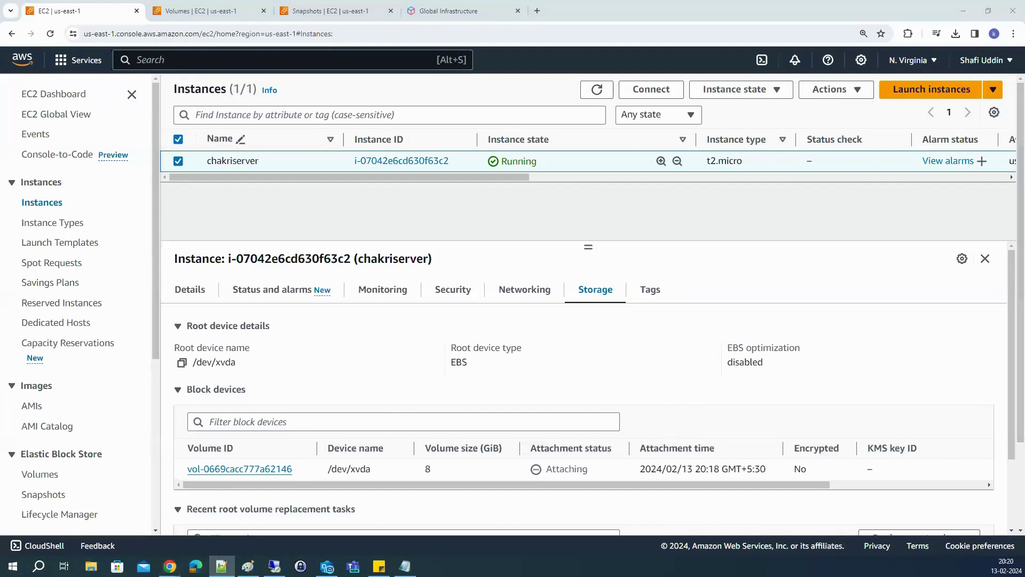
{"action": "left_click", "coordinate": [208, 16]}
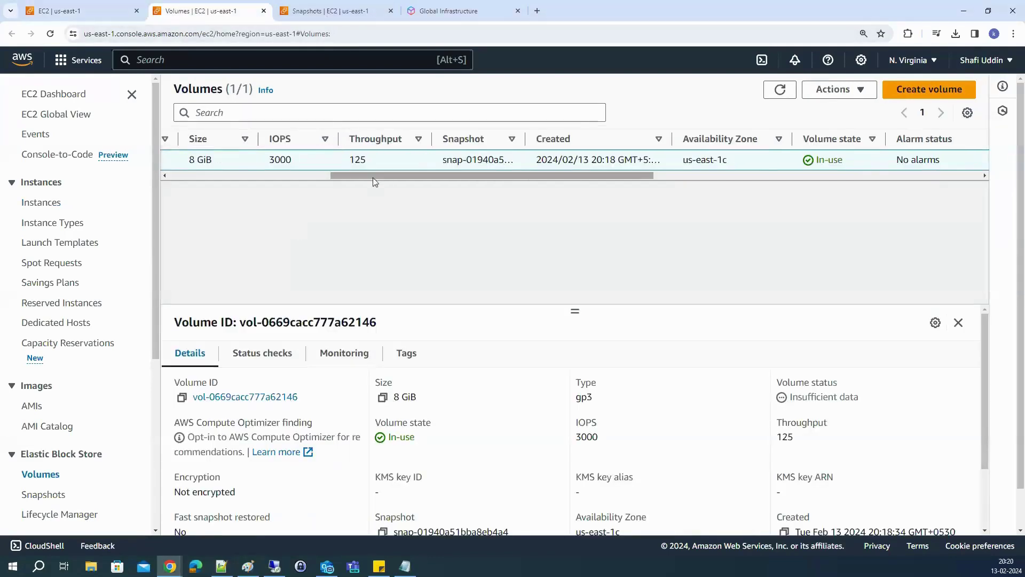
{"action": "left_click_drag", "start_coordinate": [372, 177], "coordinate": [222, 179]}
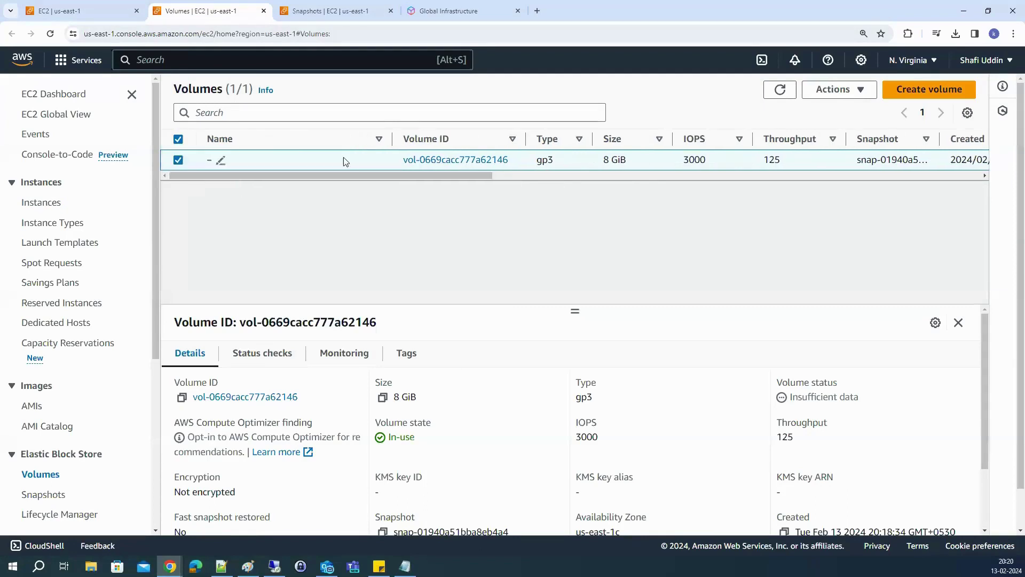
{"action": "left_click", "coordinate": [221, 161]}
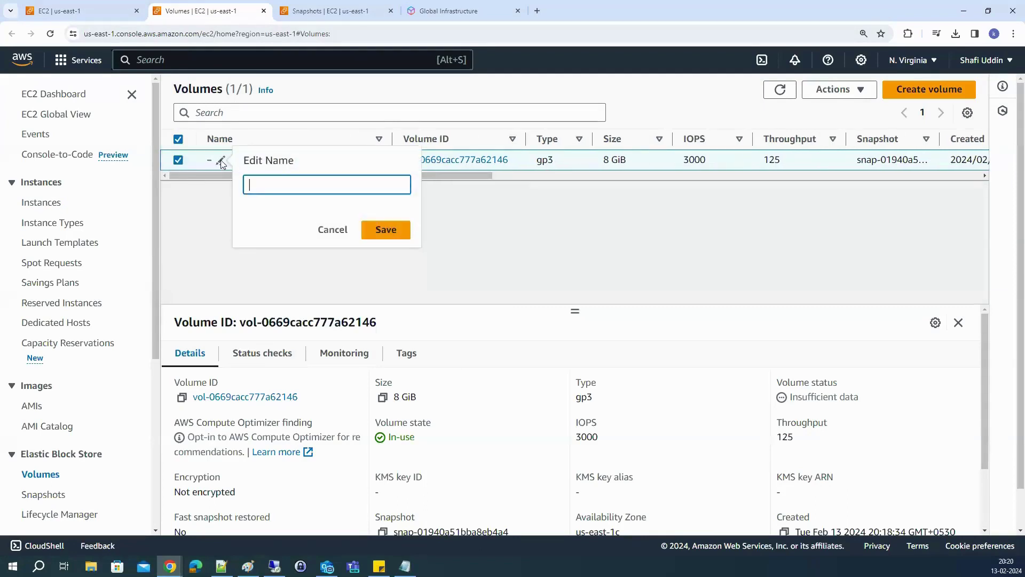
{"action": "type", "text": "Primary_Disk"}
{"action": "key", "text": "Return"}
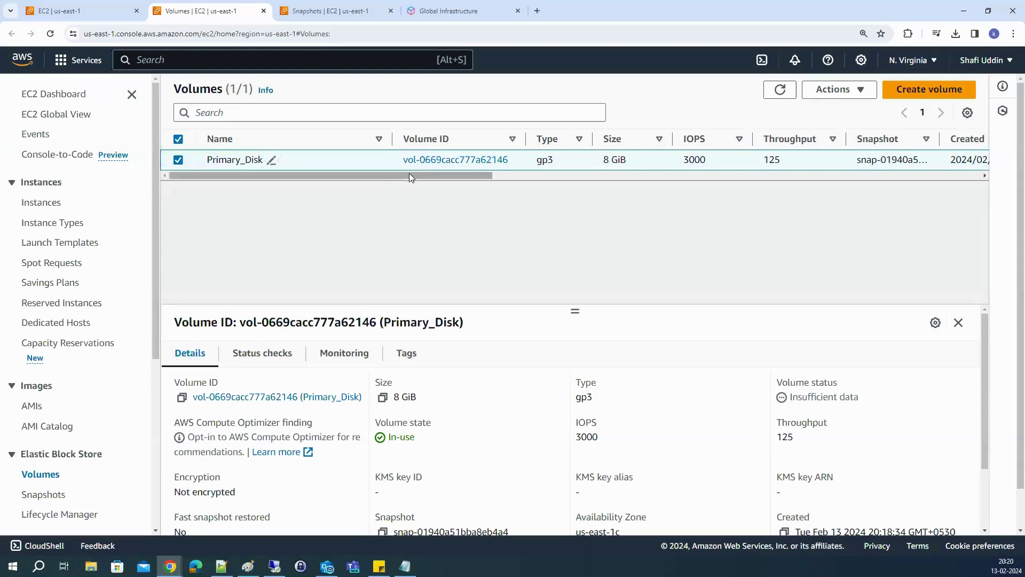
{"action": "left_click_drag", "start_coordinate": [409, 176], "coordinate": [738, 175]}
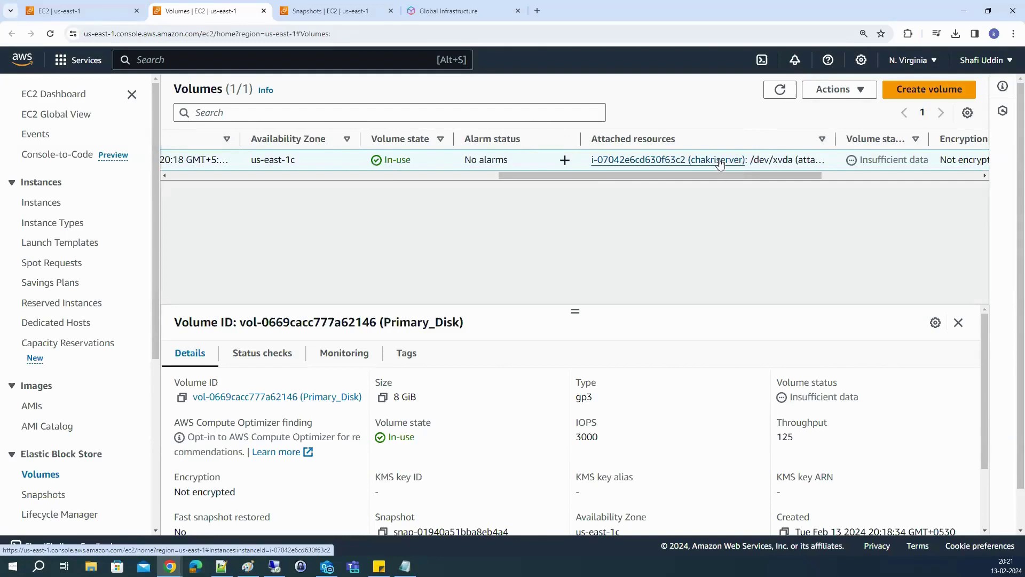
{"action": "left_click_drag", "start_coordinate": [721, 175], "coordinate": [392, 176]}
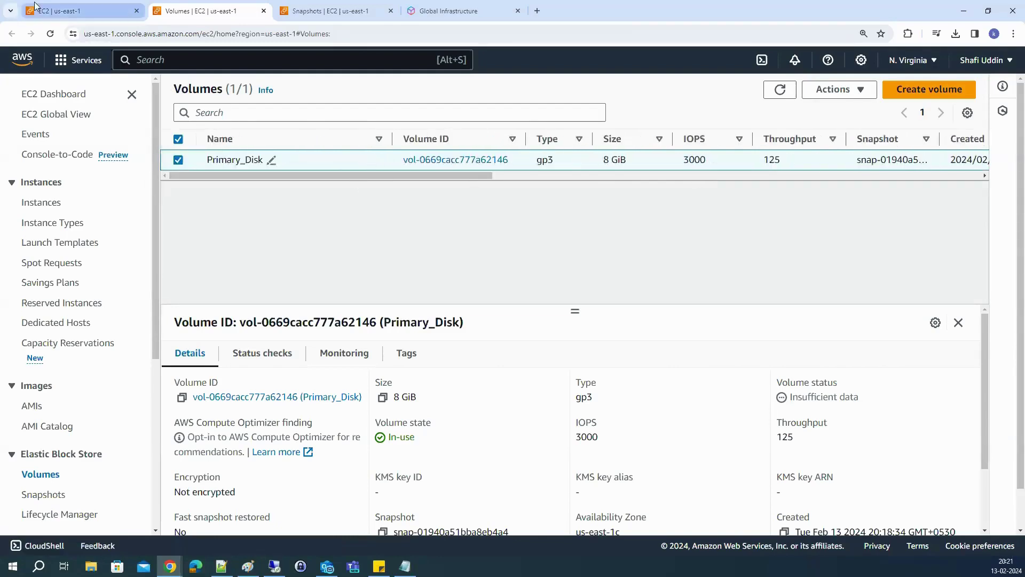
Connect to the "chakriserver" instance with EC2 Instance Connect as ec2-user
{"action": "left_click", "coordinate": [34, 7]}
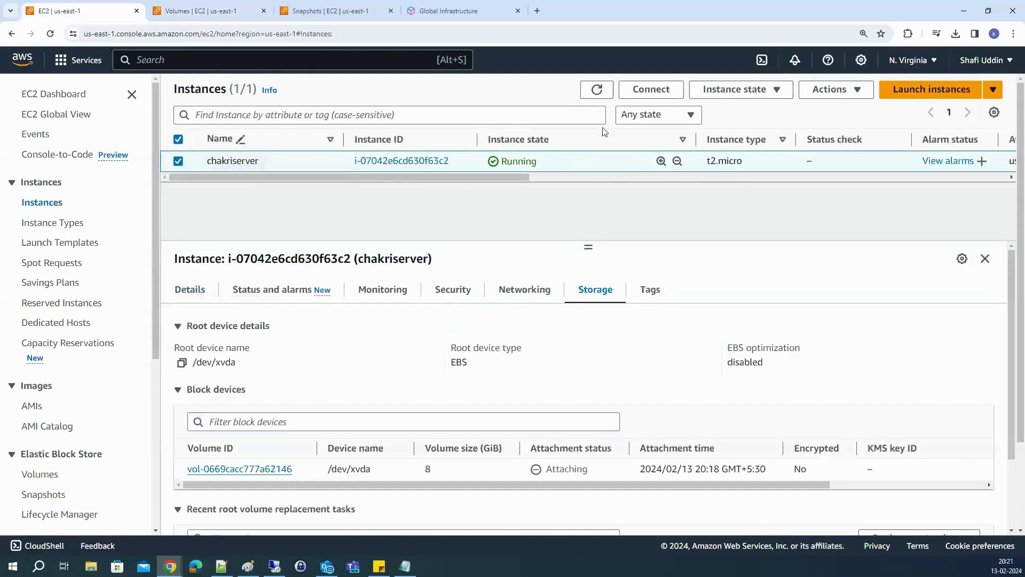
{"action": "left_click", "coordinate": [651, 89]}
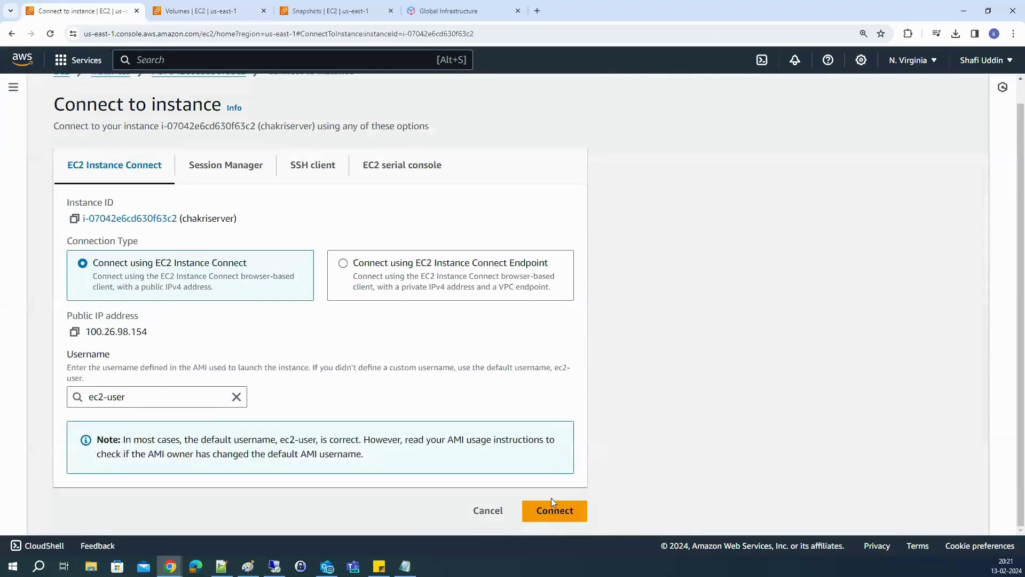
{"action": "left_click", "coordinate": [551, 510]}
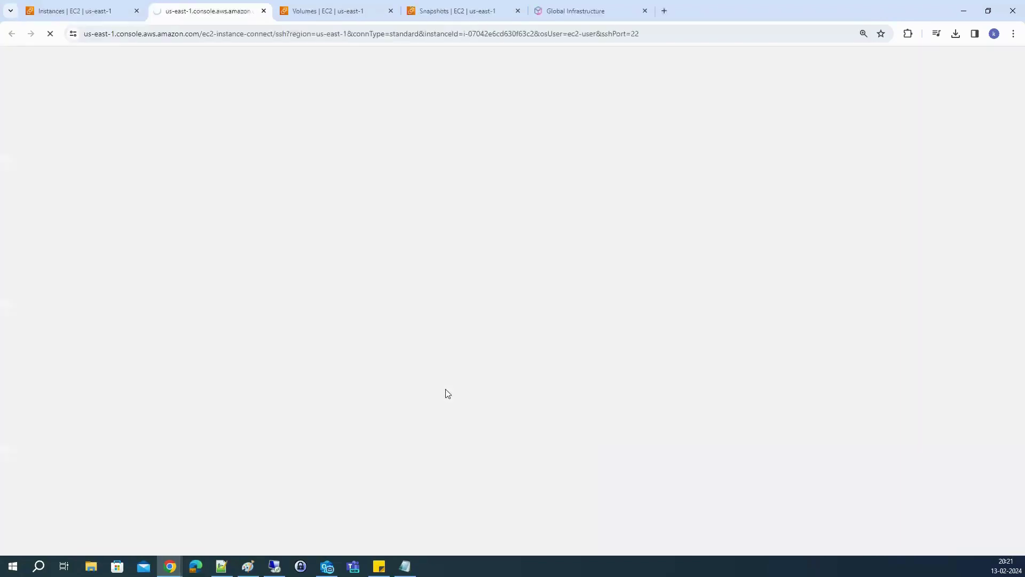
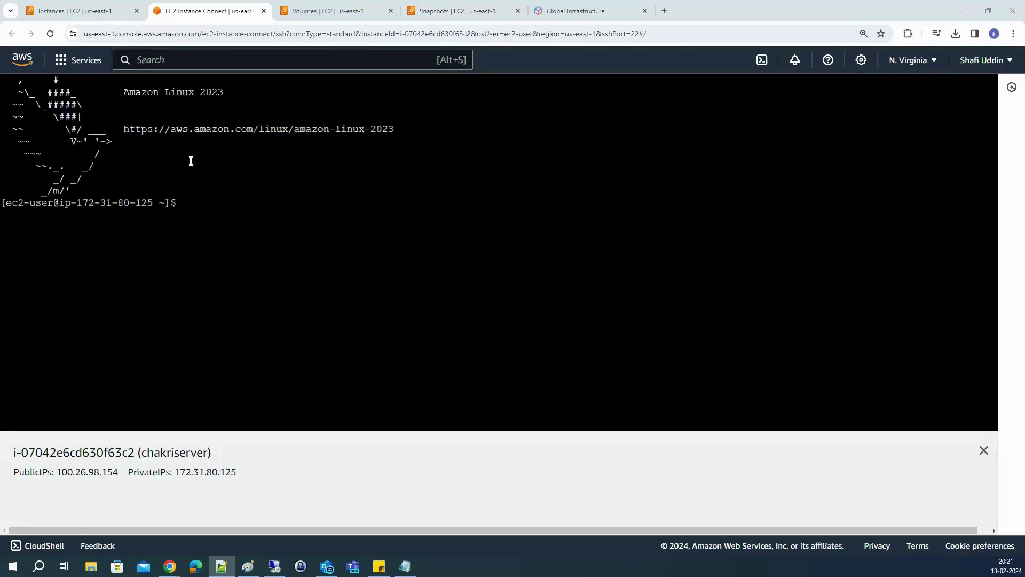
Run lsblk in the instance's terminal and highlight the size and mount point of the xvda1 partition
{"action": "left_click", "coordinate": [205, 240]}
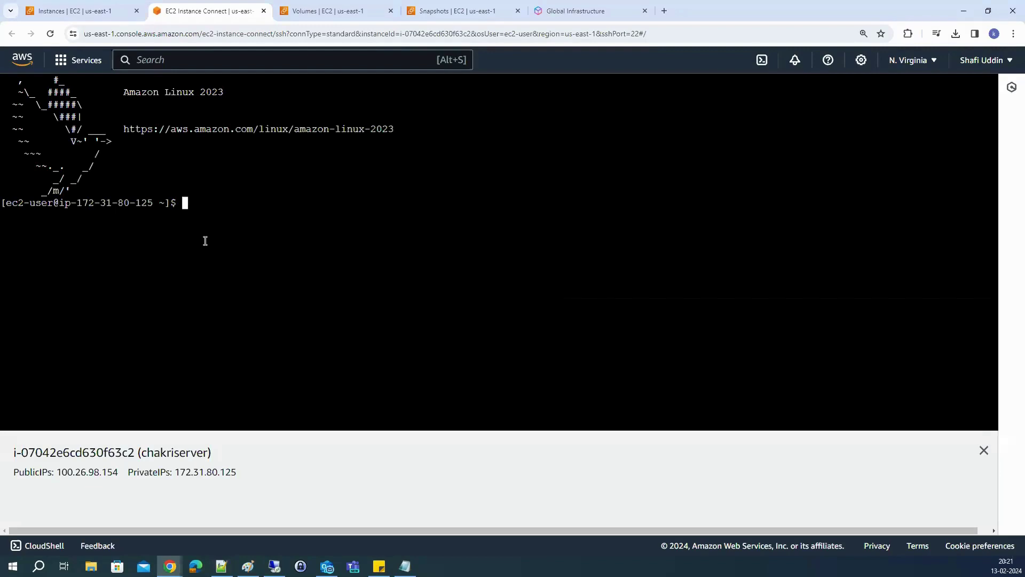
{"action": "type", "text": "lsblk"}
{"action": "key", "text": "Return"}
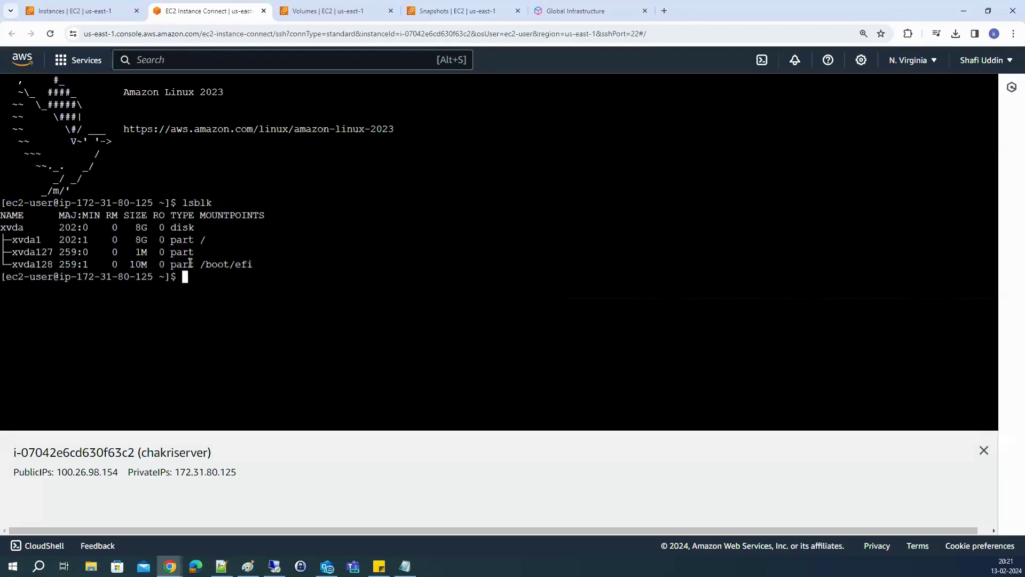
{"action": "double_click", "coordinate": [142, 241]}
{"action": "double_click", "coordinate": [205, 242]}
{"action": "left_click", "coordinate": [222, 302]}
List the root directory with ls / and highlight the listed folders and the xvda1 partition's size and mount point
{"action": "type", "text": "ls /"}
{"action": "key", "text": "Return"}
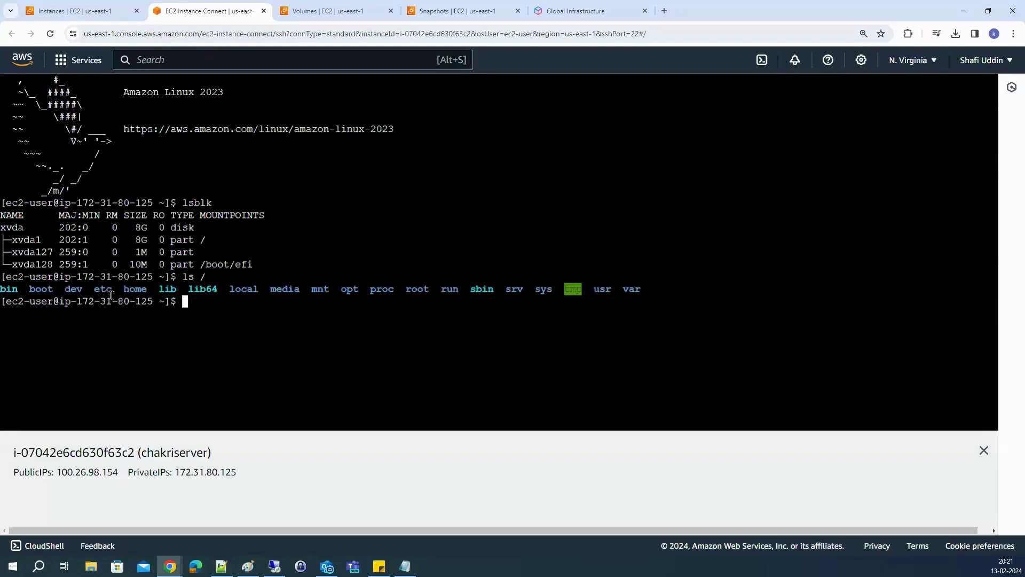
{"action": "left_click_drag", "start_coordinate": [7, 293], "coordinate": [699, 240]}
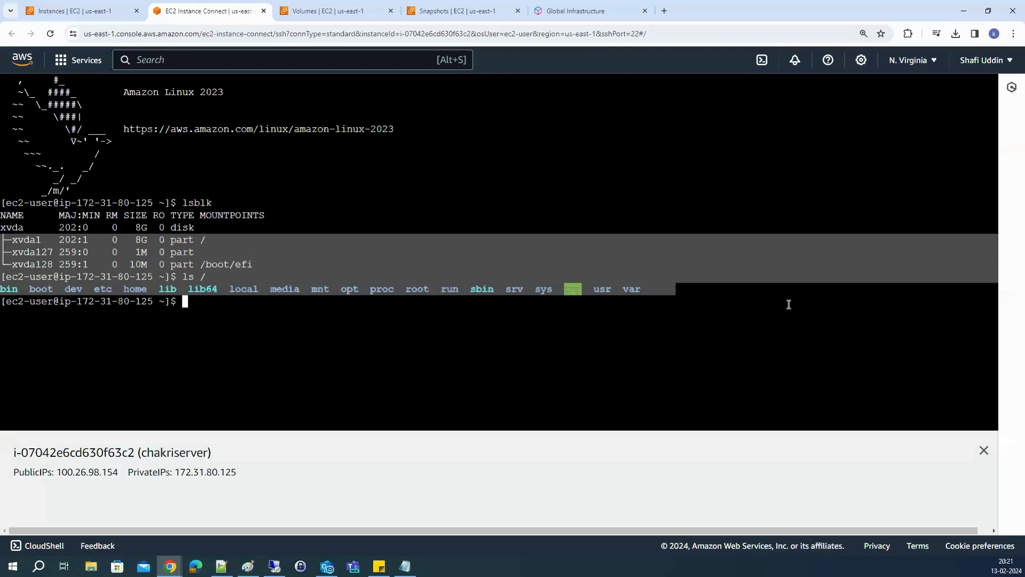
{"action": "left_click", "coordinate": [137, 326]}
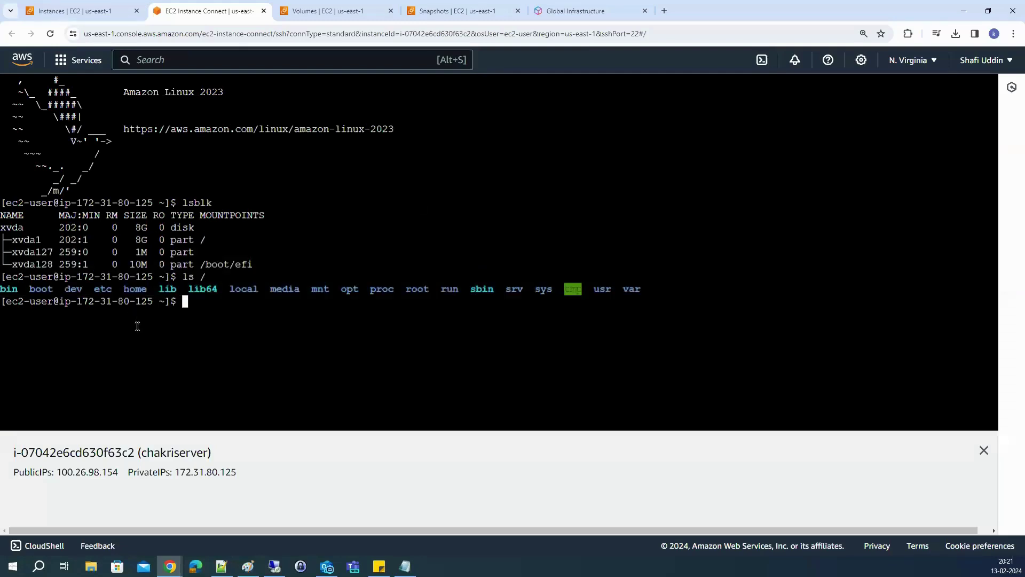
{"action": "left_click_drag", "start_coordinate": [132, 242], "coordinate": [224, 241]}
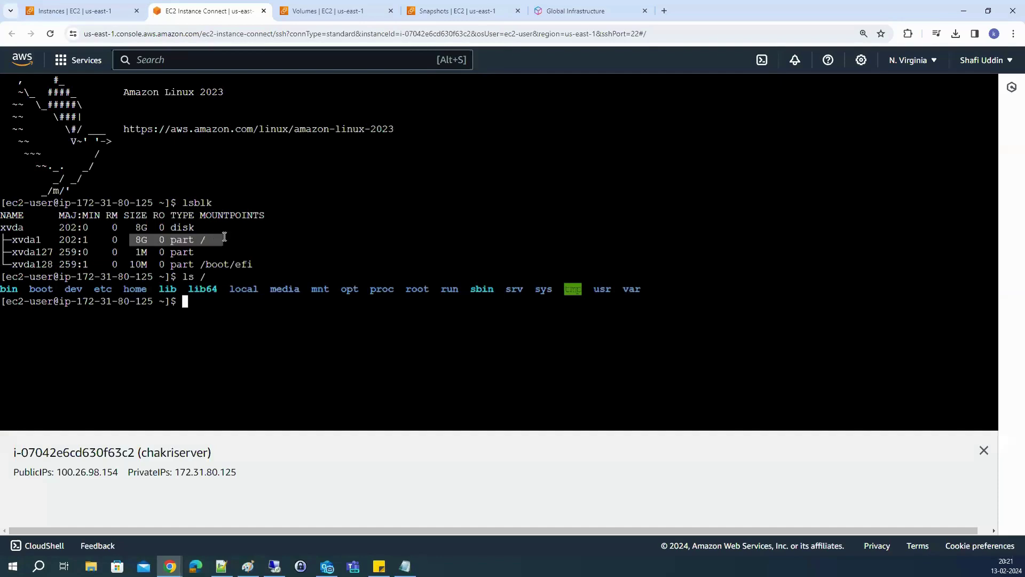
{"action": "left_click", "coordinate": [208, 327]}
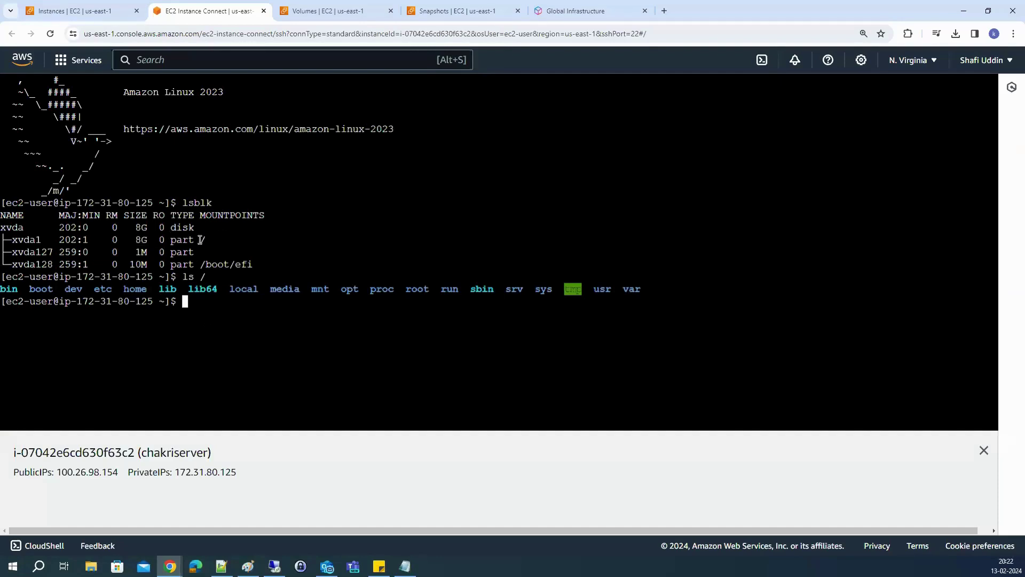
{"action": "double_click", "coordinate": [202, 239]}
{"action": "left_click", "coordinate": [293, 359]}
Run df -h and highlight the /dev/xvda1 filesystem's size, used space, available space and use percentage
{"action": "type", "text": "df -h"}
{"action": "key", "text": "Return"}
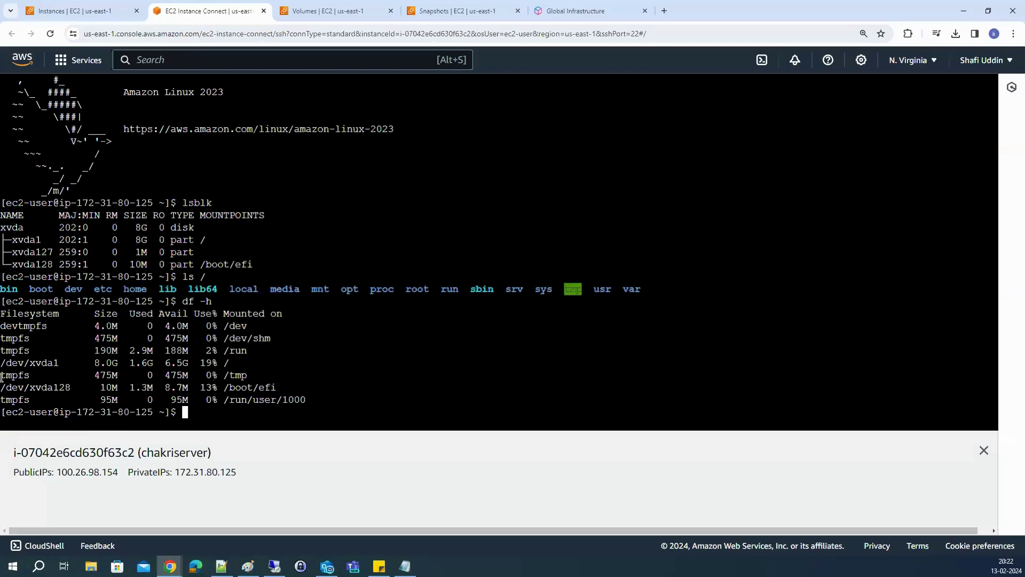
{"action": "double_click", "coordinate": [108, 363]}
{"action": "double_click", "coordinate": [153, 363]}
{"action": "left_click_drag", "start_coordinate": [11, 283], "coordinate": [715, 292]}
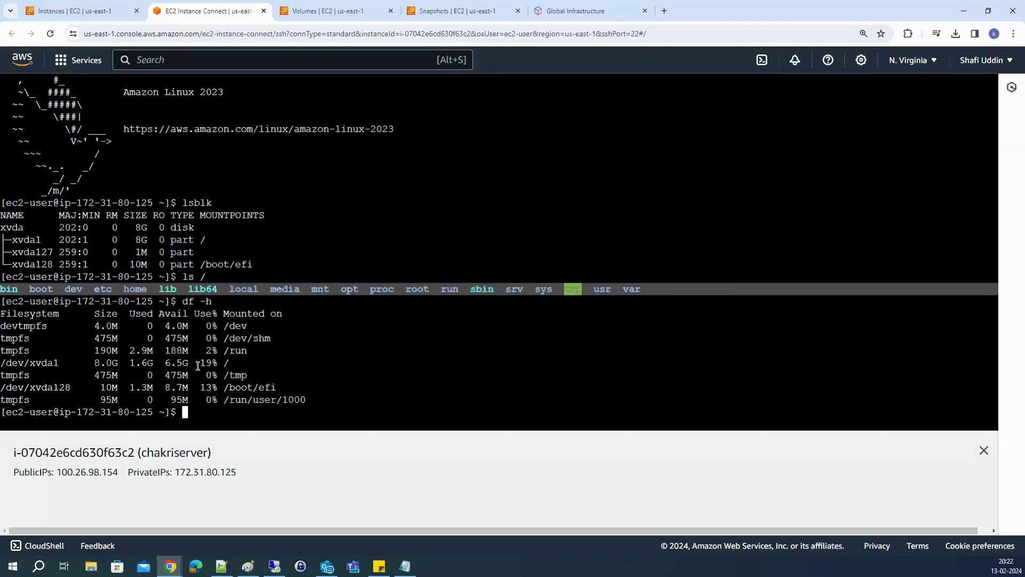
{"action": "left_click_drag", "start_coordinate": [199, 364], "coordinate": [216, 363]}
{"action": "left_click_drag", "start_coordinate": [165, 363], "coordinate": [191, 362]}
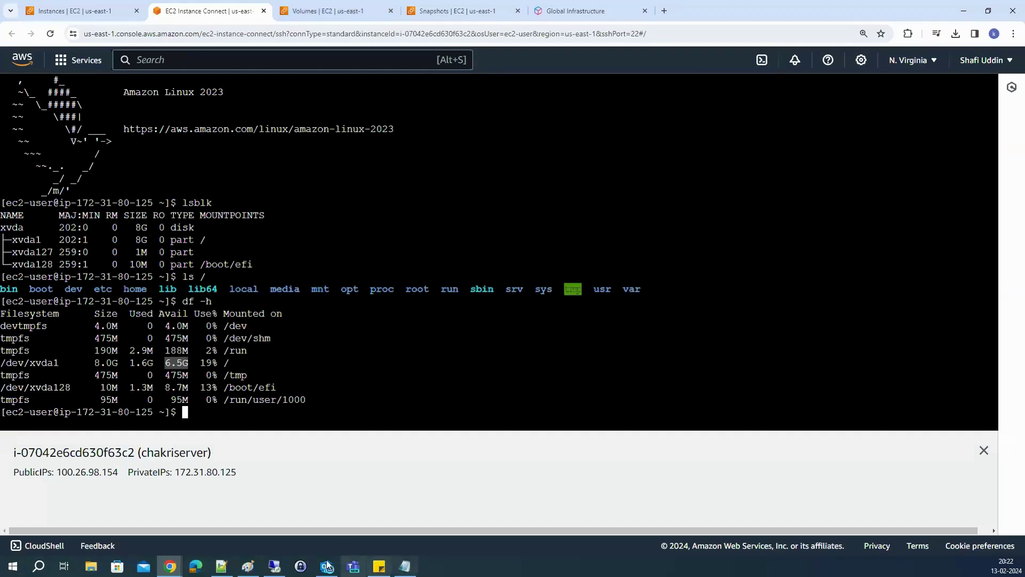
Switch to Paint, draw a blue pentagon about 85 × 88 px below the "windows" label and connect it to the ec2 server with a line
{"action": "left_click", "coordinate": [246, 567]}
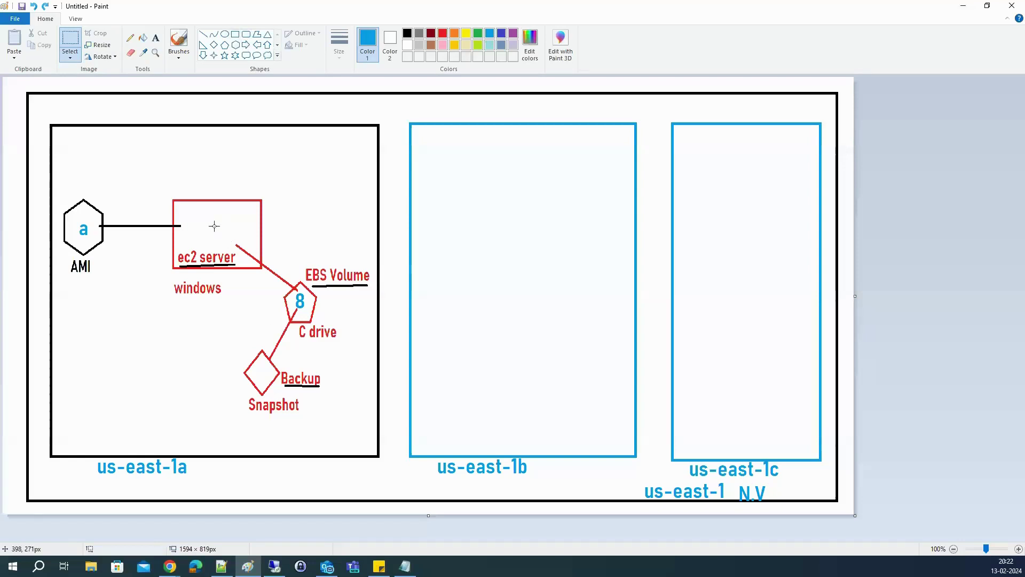
{"action": "left_click", "coordinate": [224, 45]}
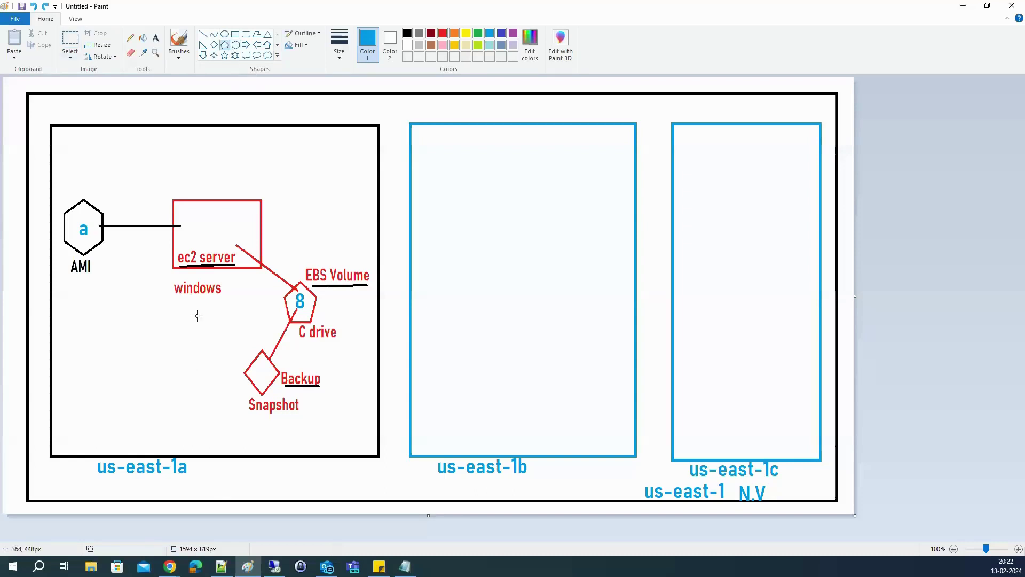
{"action": "left_click_drag", "start_coordinate": [197, 314], "coordinate": [152, 362]}
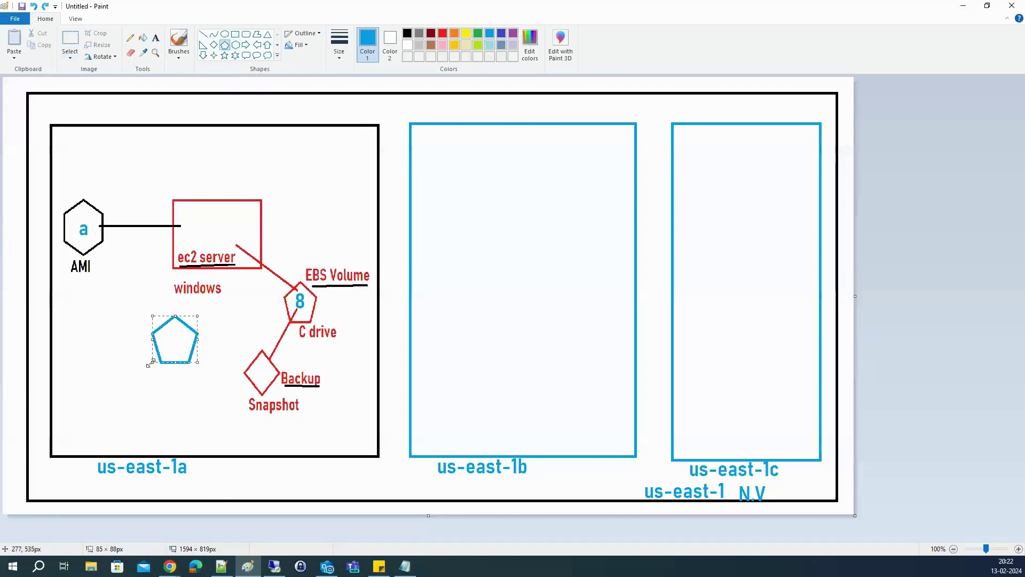
{"action": "left_click", "coordinate": [203, 34]}
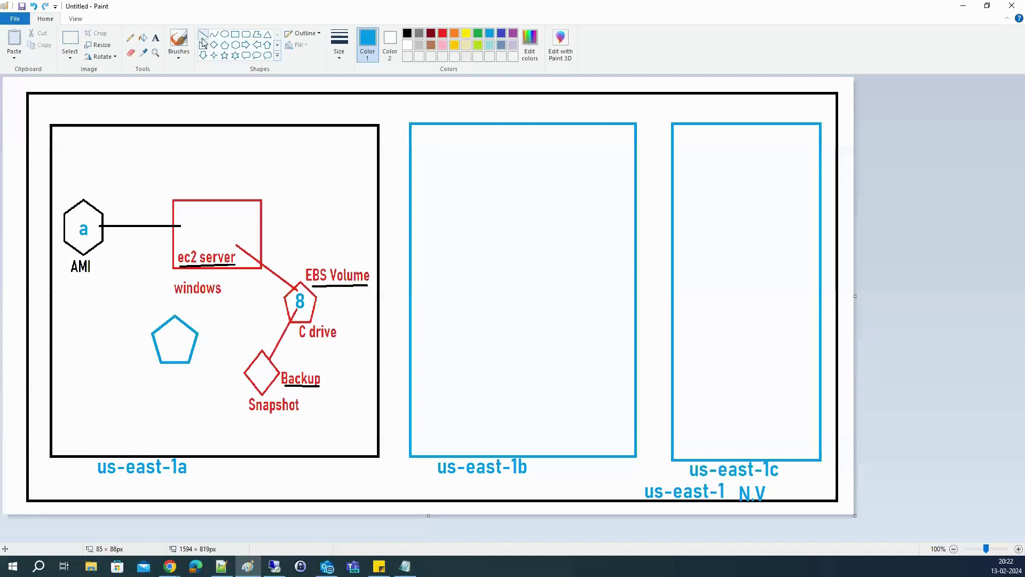
{"action": "left_click_drag", "start_coordinate": [253, 269], "coordinate": [190, 331]}
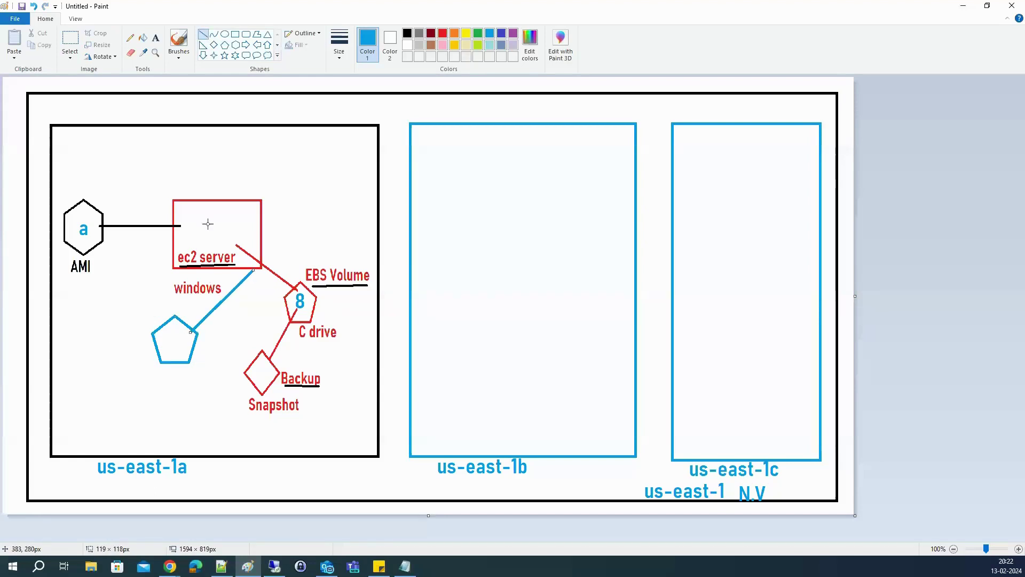
Draw a short blue line between the us-east-1a and us-east-1b boxes and underline the "a" and "b" in their labels
{"action": "left_click", "coordinate": [213, 34]}
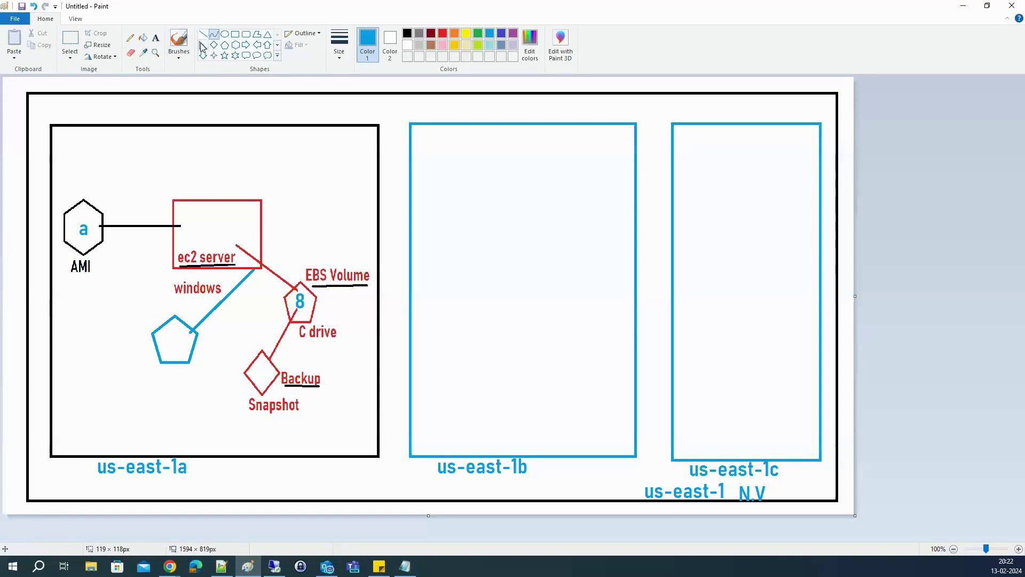
{"action": "left_click", "coordinate": [203, 33]}
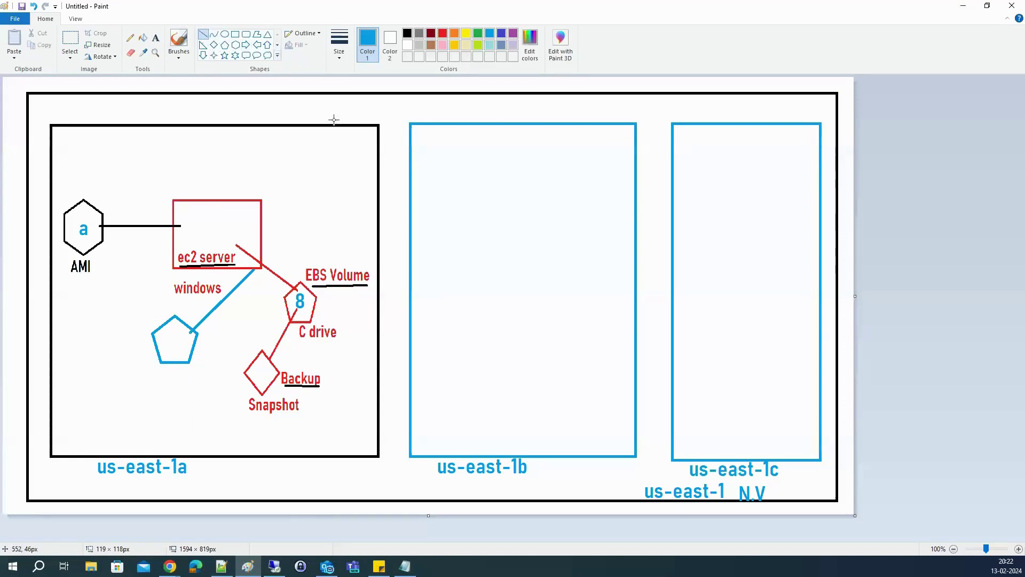
{"action": "left_click_drag", "start_coordinate": [383, 242], "coordinate": [411, 241]}
{"action": "left_click_drag", "start_coordinate": [175, 477], "coordinate": [186, 478]}
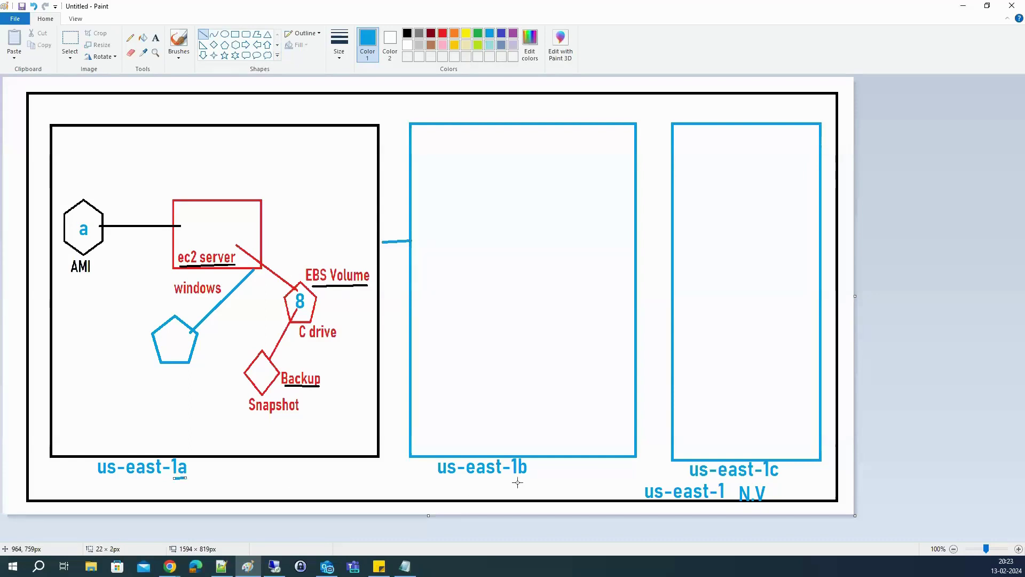
{"action": "left_click_drag", "start_coordinate": [517, 482], "coordinate": [532, 479]}
Add the blue two-line text "100 km" beneath the short line between the us-east-1a and us-east-1b boxes
{"action": "left_click", "coordinate": [155, 40]}
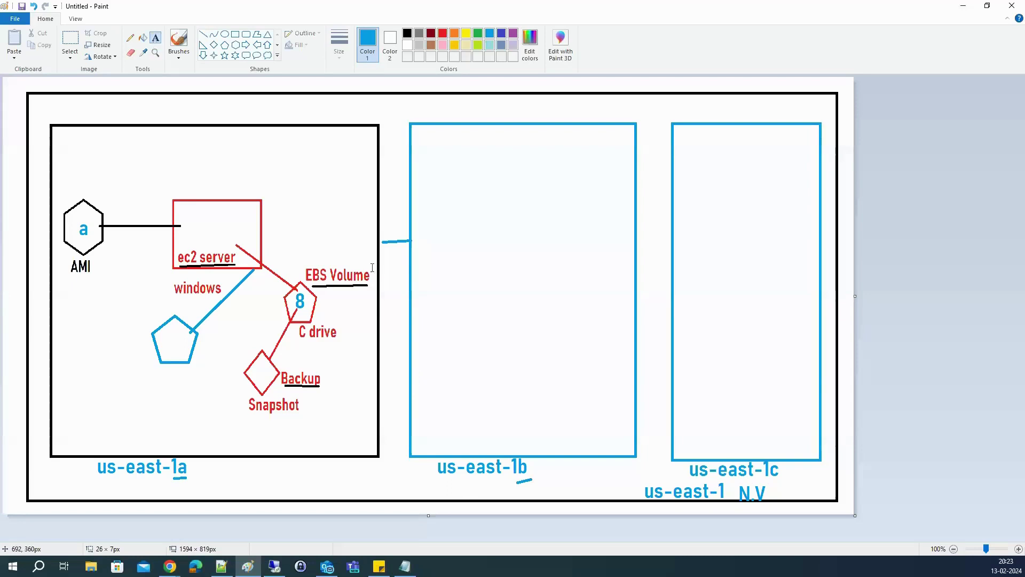
{"action": "left_click", "coordinate": [383, 244]}
{"action": "type", "text": "100"}
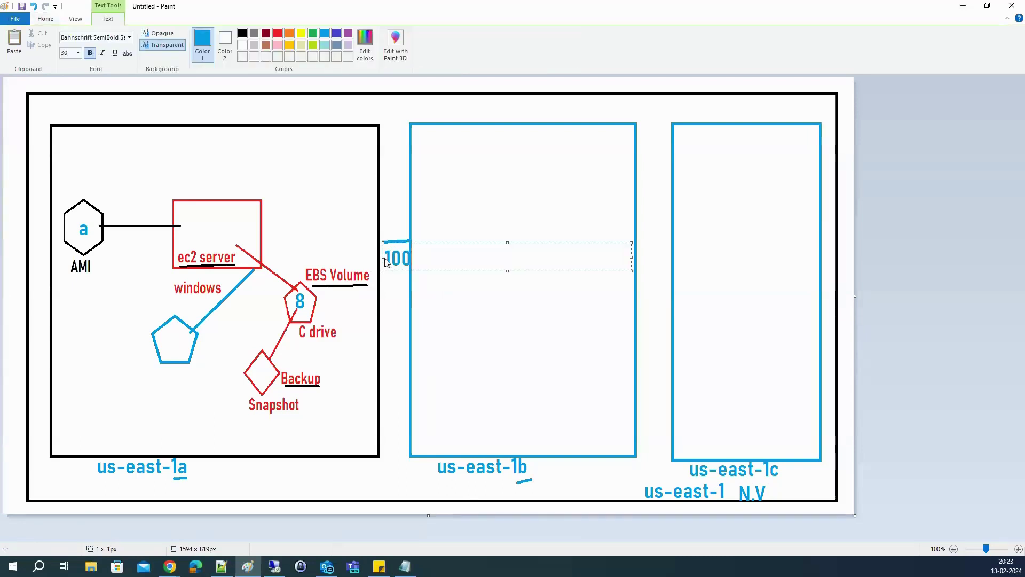
{"action": "key", "text": "Return"}
{"action": "type", "text": "1m"}
{"action": "key", "text": "BackSpace"}
{"action": "key", "text": "BackSpace"}
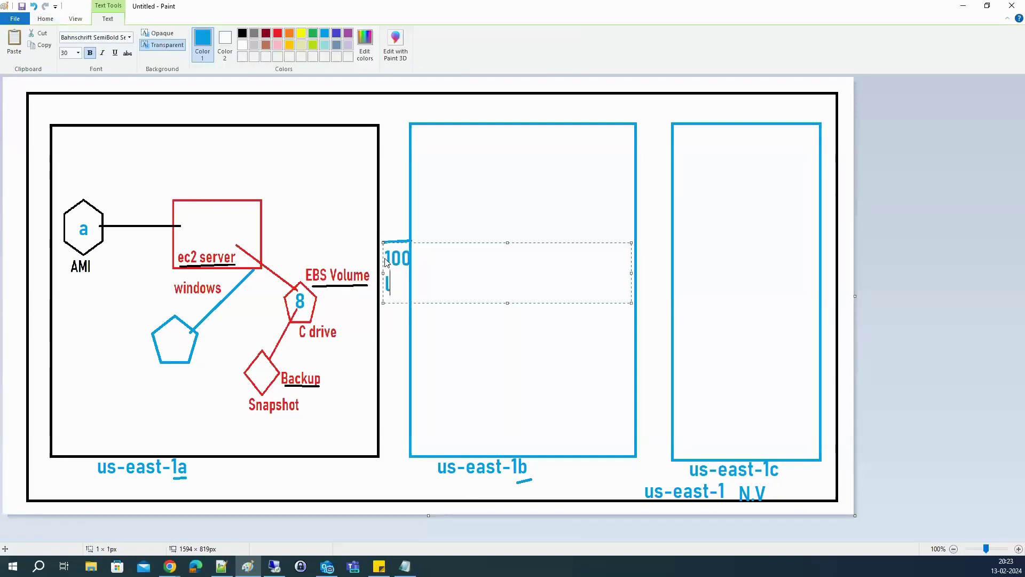
{"action": "type", "text": "km"}
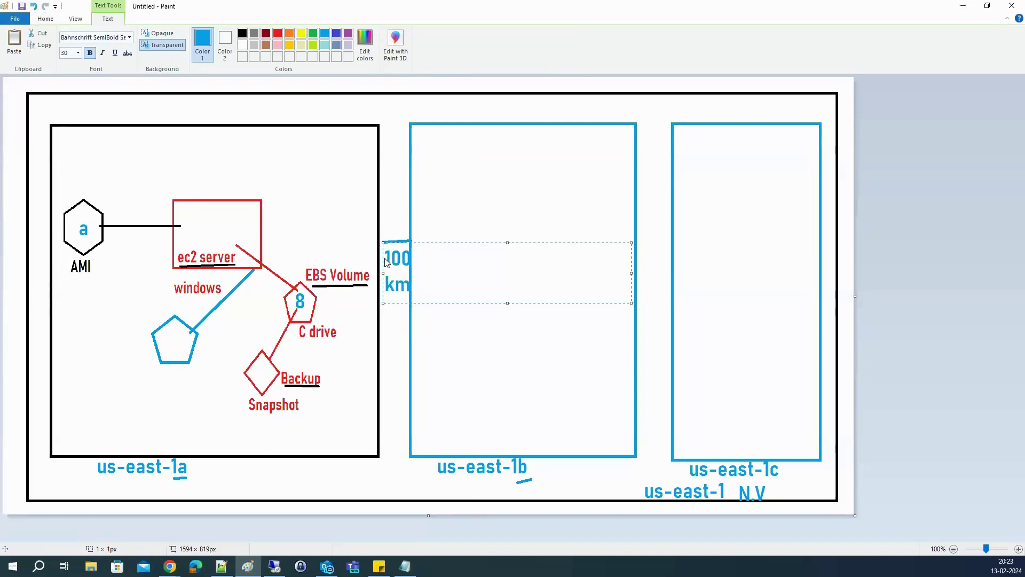
{"action": "left_click", "coordinate": [403, 331]}
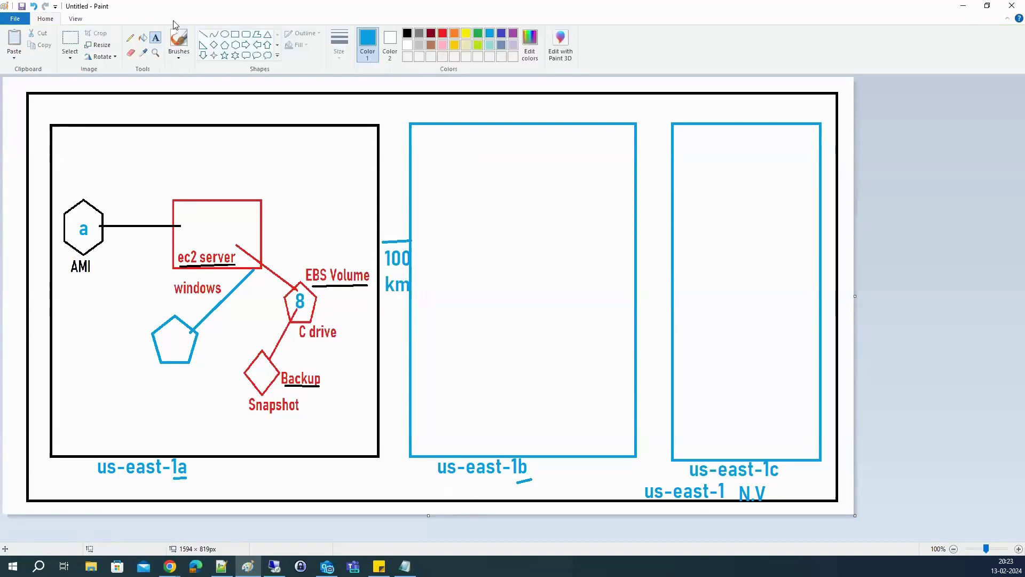
Cross out the us-east-1a zone with two long diagonal blue lines
{"action": "left_click", "coordinate": [203, 35]}
{"action": "left_click_drag", "start_coordinate": [173, 113], "coordinate": [283, 422]}
{"action": "mouse_move", "coordinate": [275, 113]}
{"action": "left_mouse_down"}
{"action": "mouse_move", "coordinate": [115, 414]}
{"action": "mouse_move", "coordinate": [103, 466]}
{"action": "left_mouse_up"}
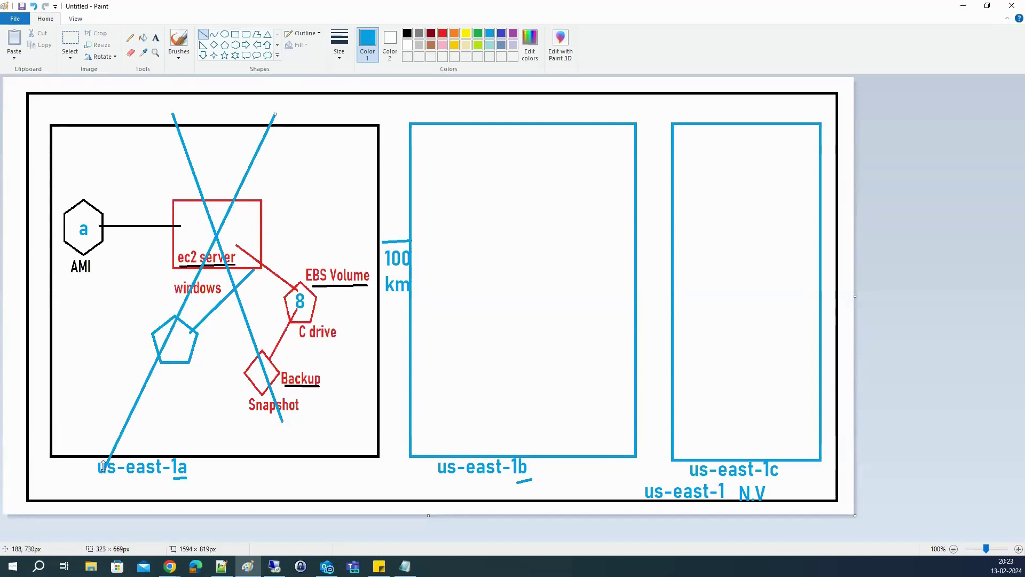
Draw a blue square about 103 × 101 px in the us-east-1b box and another about 95 × 103 px in the us-east-1c box
{"action": "left_click", "coordinate": [235, 34]}
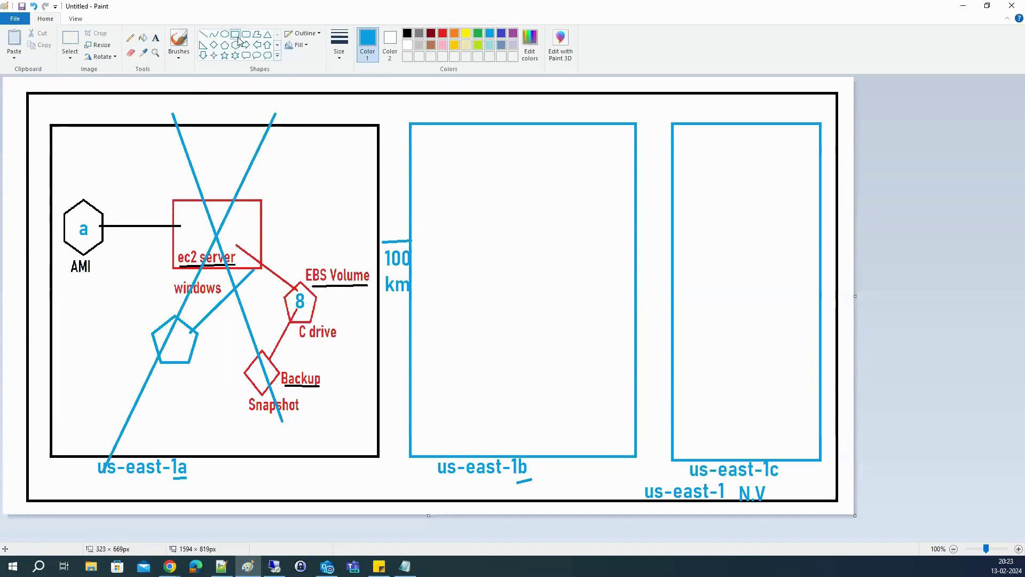
{"action": "left_click_drag", "start_coordinate": [555, 219], "coordinate": [499, 270]}
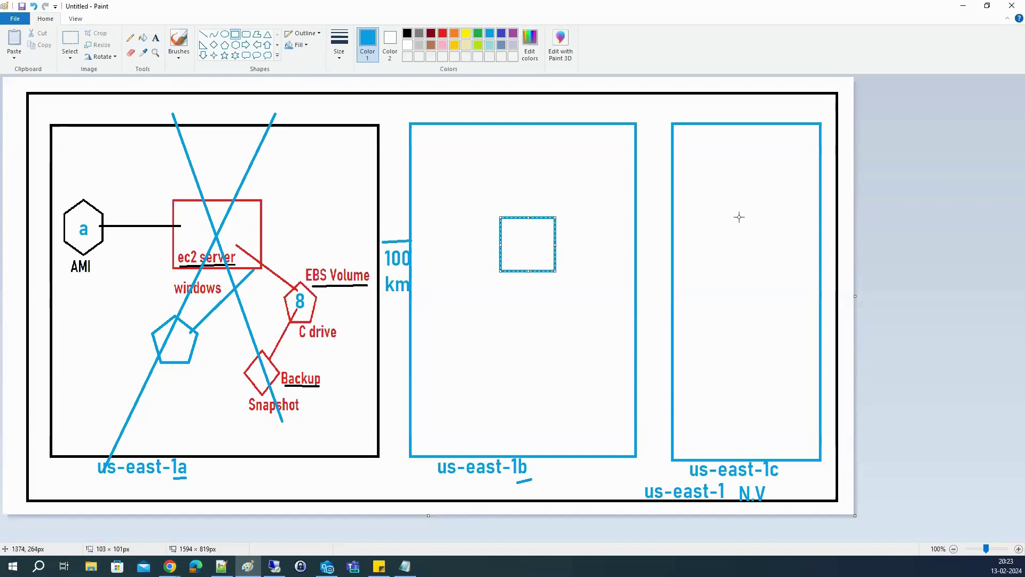
{"action": "left_click_drag", "start_coordinate": [753, 205], "coordinate": [703, 259]}
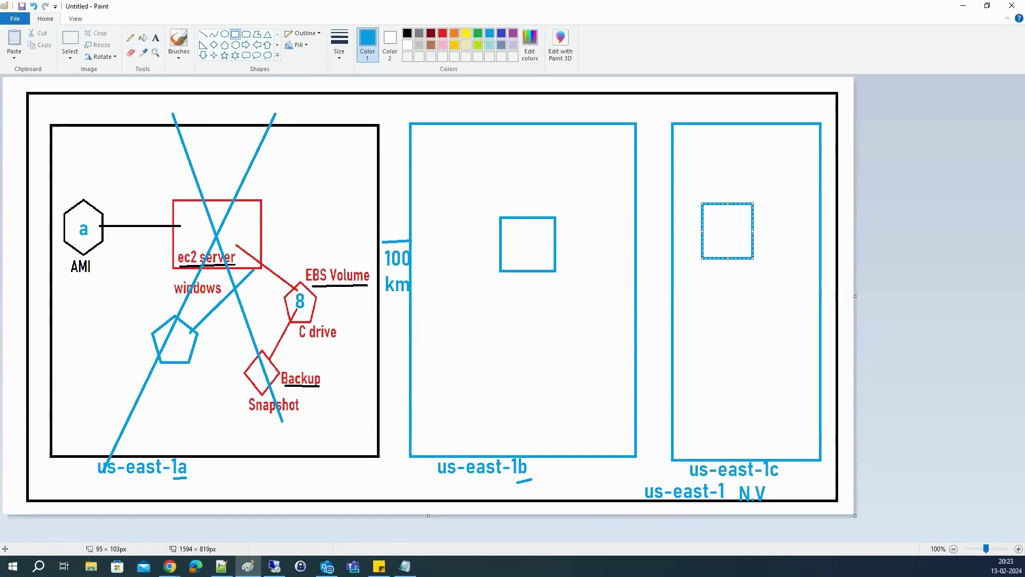
Look at the browser briefly, return to the diagram and undo both squares and the cross over us-east-1a
{"action": "left_click", "coordinate": [170, 566]}
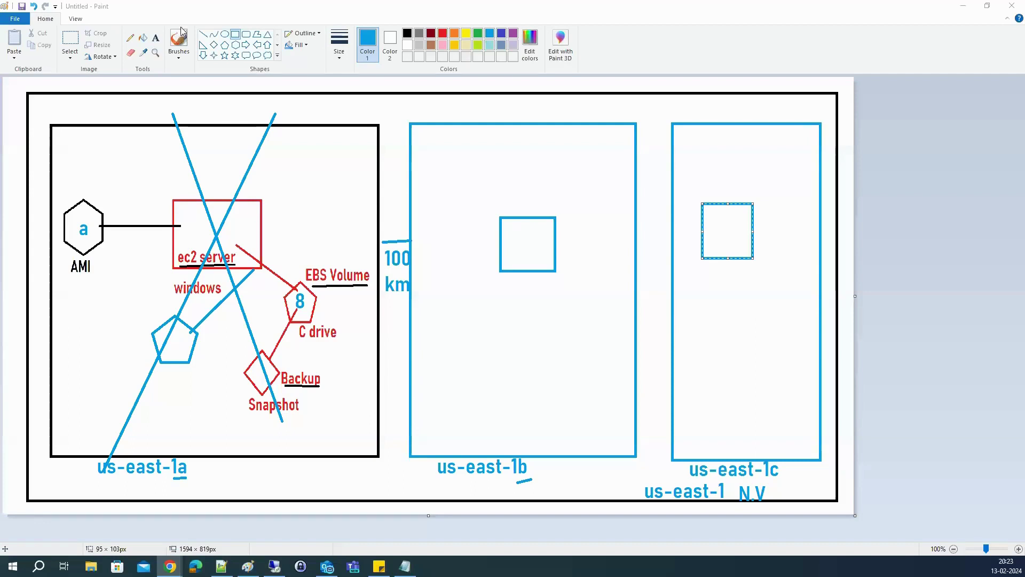
{"action": "left_click", "coordinate": [963, 8]}
{"action": "key", "text": "alt+Tab"}
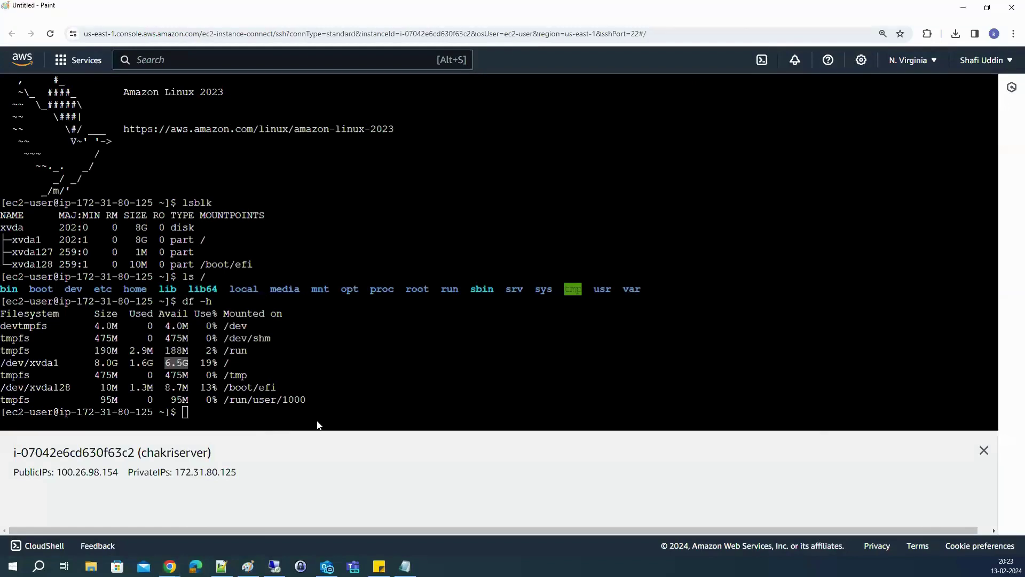
{"action": "key", "text": "ctrl+z"}
{"action": "key", "text": "ctrl+z"}
{"action": "key", "text": "ctrl+z"}
{"action": "key", "text": "ctrl+z"}
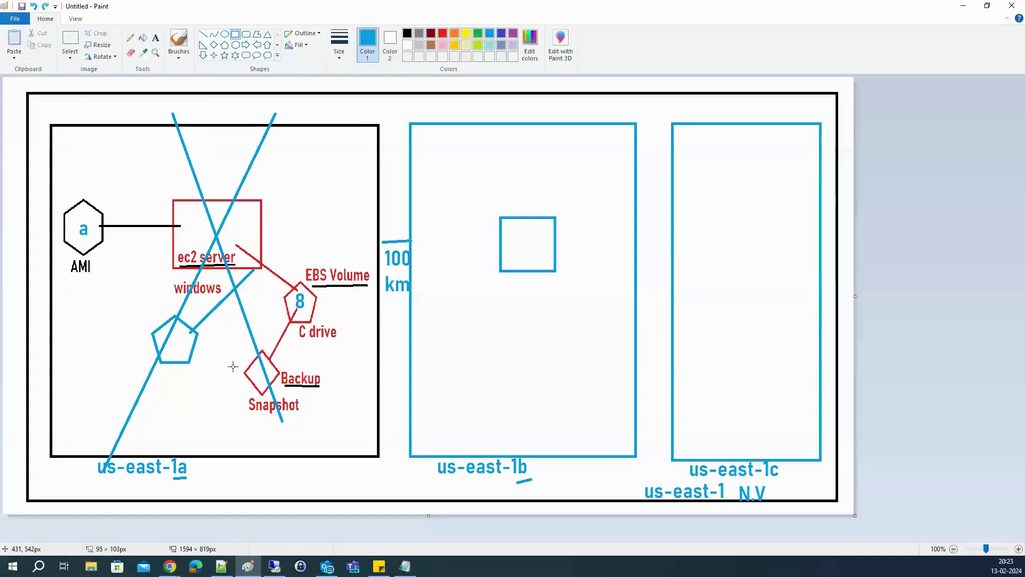
Draw a blue pentagon about 99 × 123 px in the us-east-1b box and connect it to the ec2 server with a line
{"action": "left_click", "coordinate": [225, 44]}
{"action": "left_click_drag", "start_coordinate": [579, 211], "coordinate": [526, 277]}
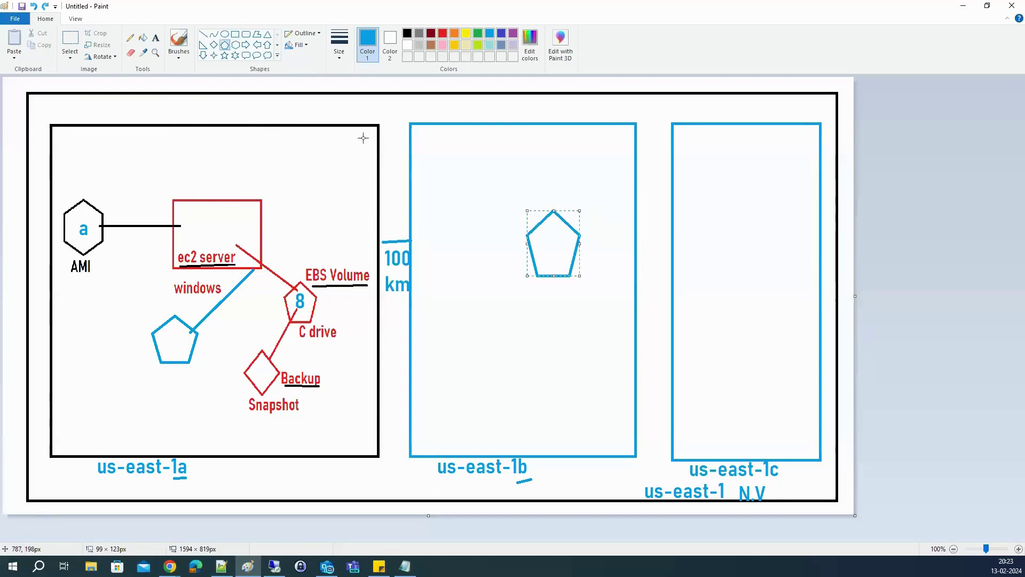
{"action": "left_click", "coordinate": [202, 34]}
{"action": "left_click_drag", "start_coordinate": [555, 223], "coordinate": [225, 229]}
Undo the pentagon in us-east-1b and its line to the ec2 server
{"action": "key", "text": "alt+Tab"}
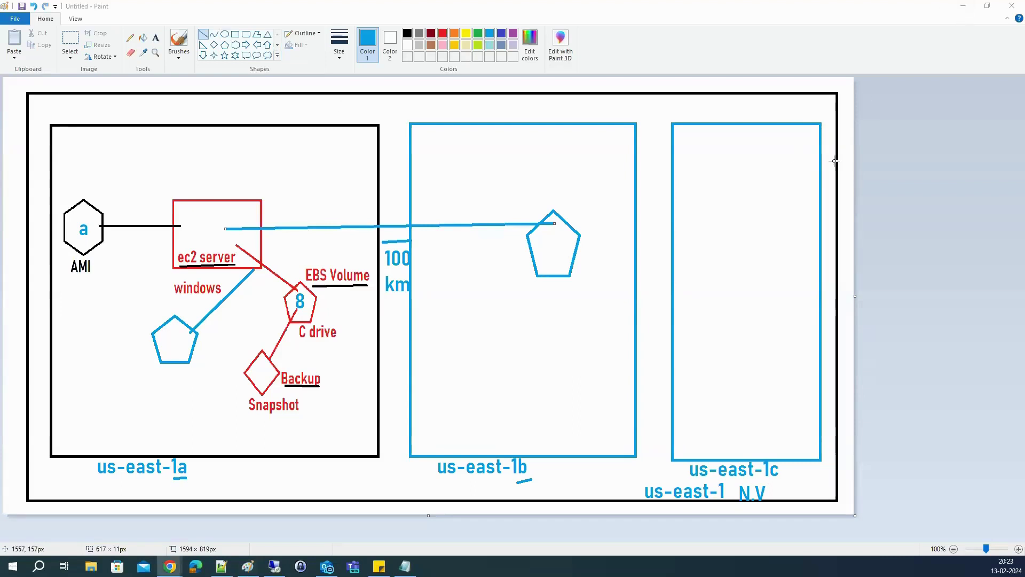
{"action": "key", "text": "ctrl+z"}
{"action": "key", "text": "ctrl+z"}
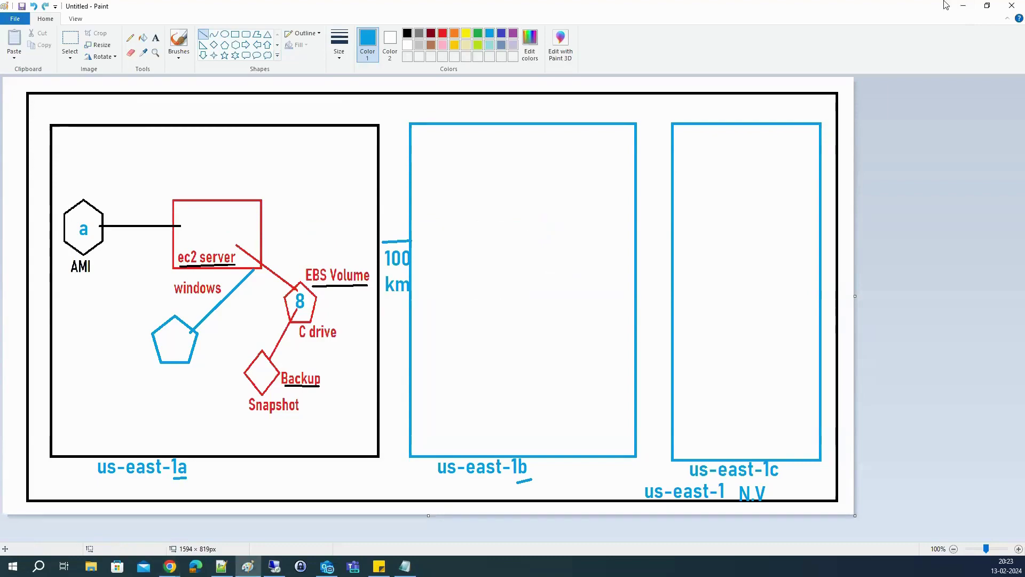
Return to the browser and open the Create volume form from the Volumes list
{"action": "left_click", "coordinate": [961, 6]}
{"action": "left_click", "coordinate": [336, 11]}
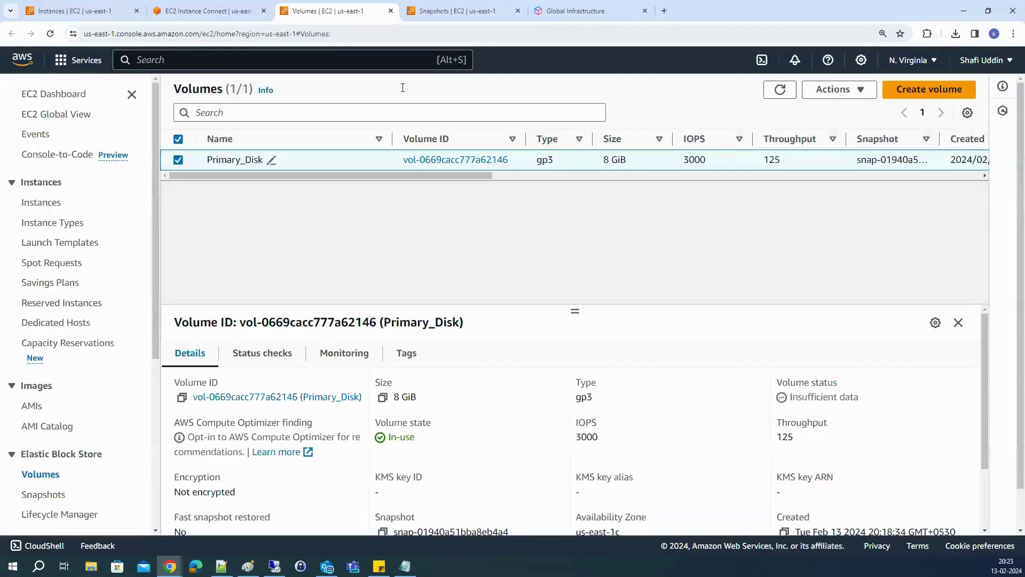
{"action": "left_click", "coordinate": [929, 91]}
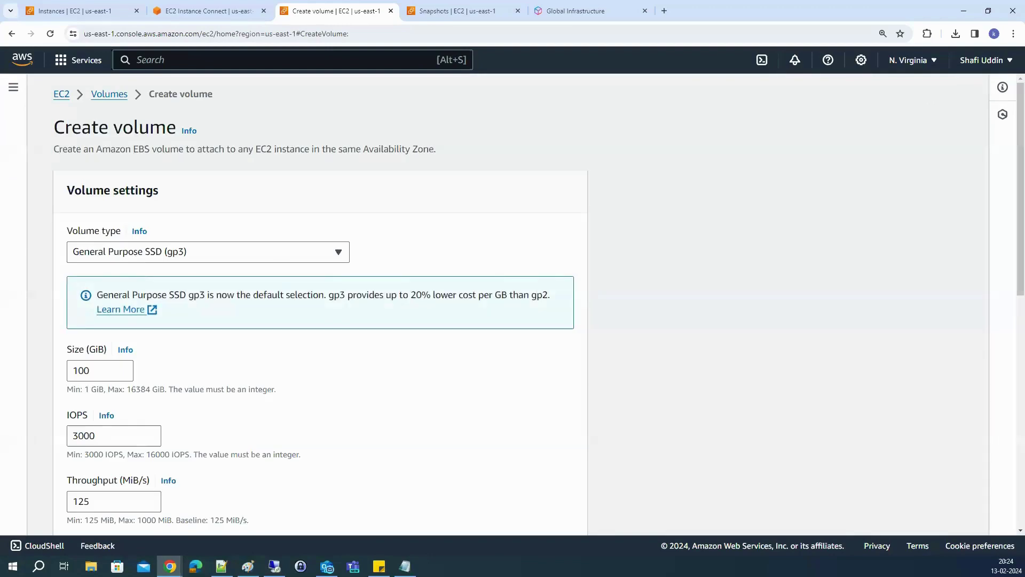
Switch to the Notepad notes and add "Hard disk Drive (HDD) : Cold,throughput,Magnetic" and "Solid state Drive (SSD) : General purpose , provisioned IOPS" below the Availability Zone line
{"action": "key", "text": "alt+Tab"}
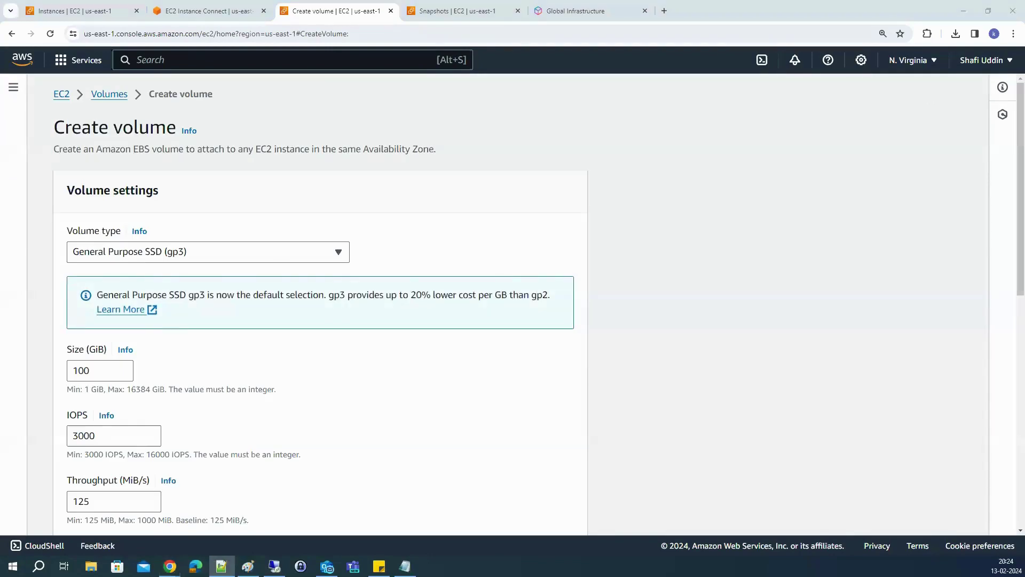
{"action": "left_click", "coordinate": [404, 566]}
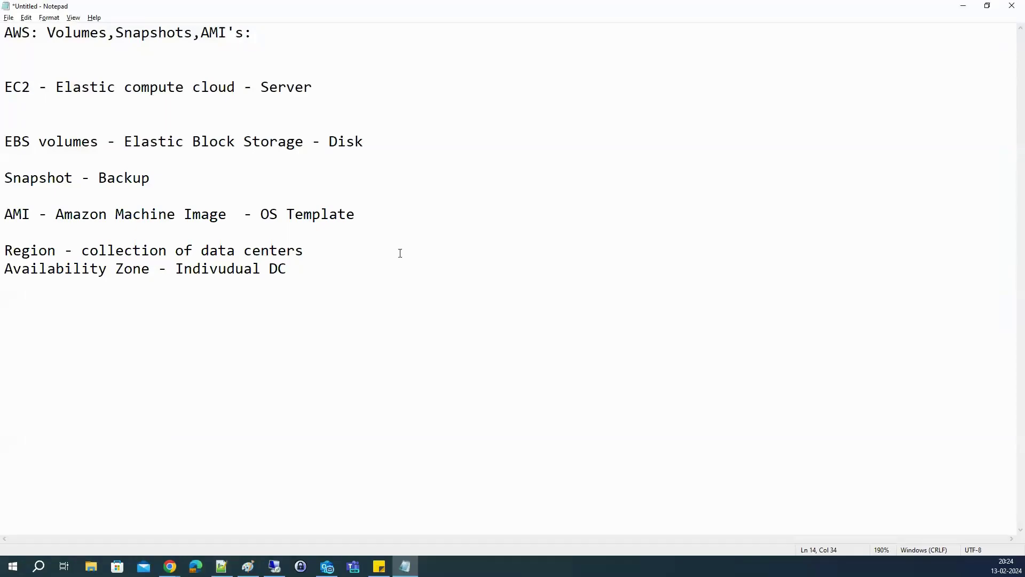
{"action": "key", "text": "Return"}
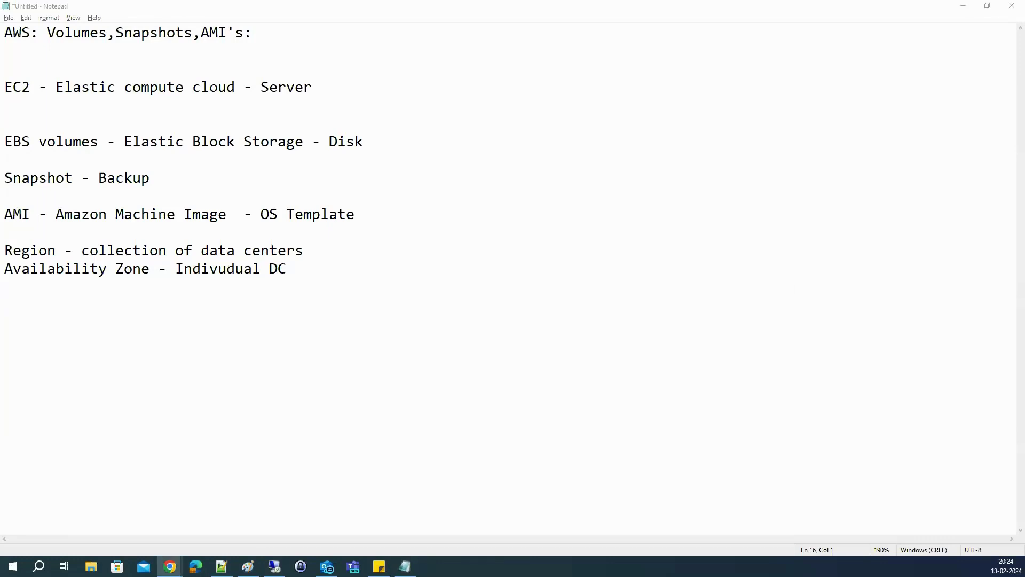
{"action": "key", "text": "alt+Tab"}
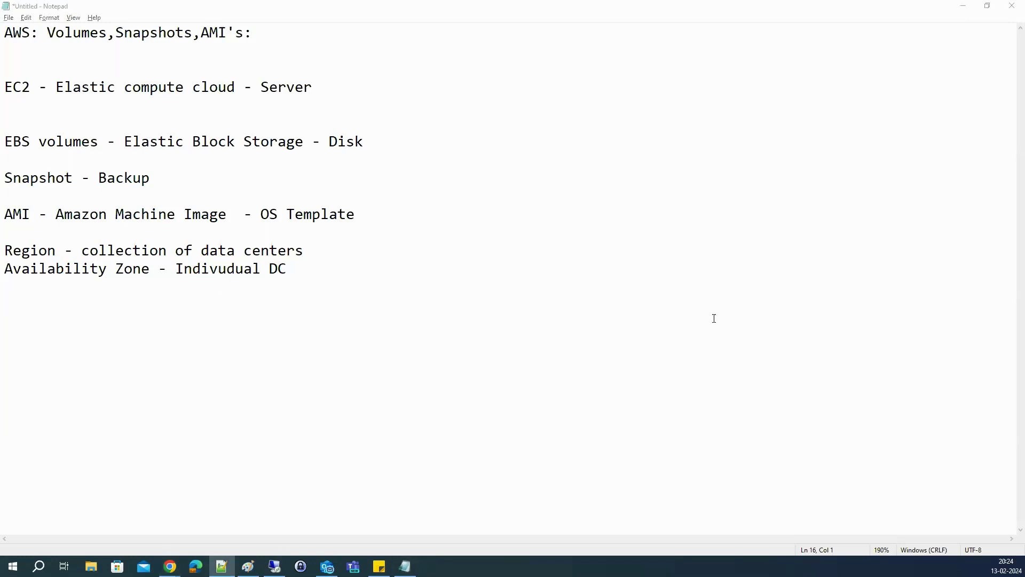
{"action": "left_click", "coordinate": [162, 347]}
{"action": "key", "text": "Return"}
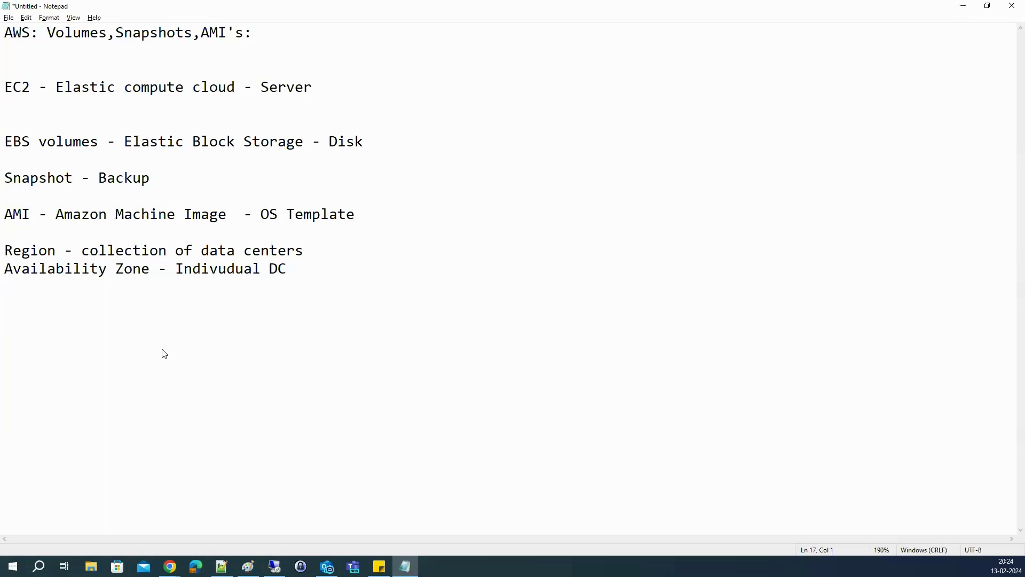
{"action": "type", "text": "Hard disk Drive (HDD) : Cold,throughput,Magnetic    Solid state Drive (SSD)  : General purpose , provisioned IOPS"}
{"action": "left_click_drag", "start_coordinate": [4, 323], "coordinate": [140, 323]}
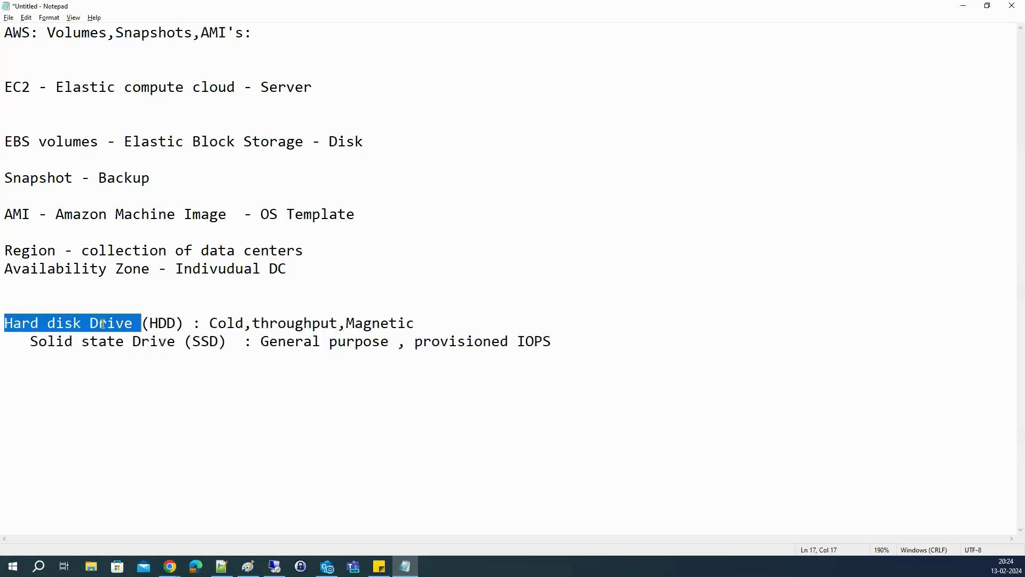
Remove the leading spaces so the Solid state Drive line aligns with the Hard disk Drive line
{"action": "left_click_drag", "start_coordinate": [4, 343], "coordinate": [19, 344]}
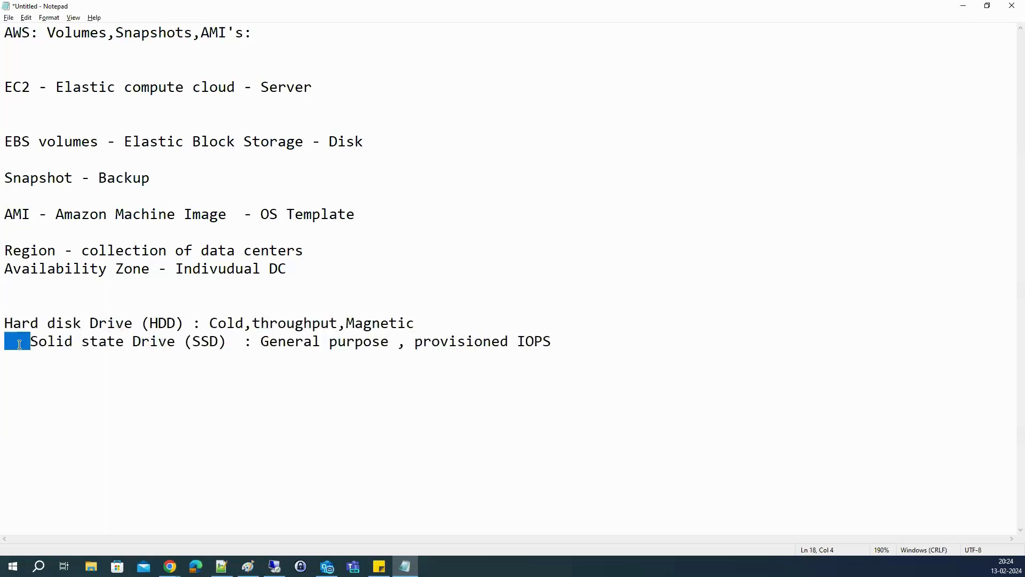
{"action": "key", "text": "BackSpace"}
{"action": "key", "text": "BackSpace"}
{"action": "key", "text": "Return"}
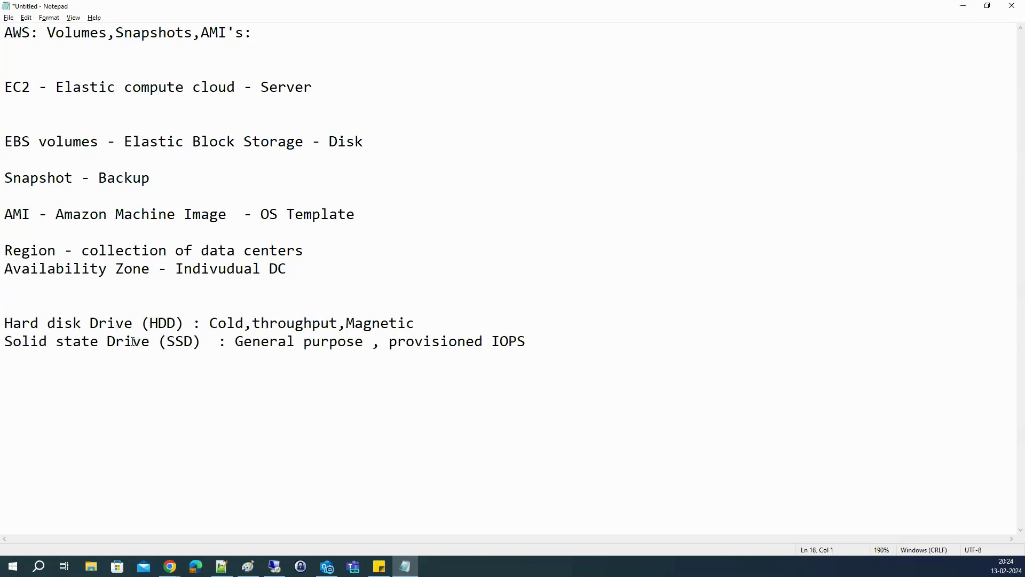
Highlight the Hard disk Drive and Solid state Drive names and the HDD volume types in the notes
{"action": "left_click_drag", "start_coordinate": [7, 342], "coordinate": [134, 343]}
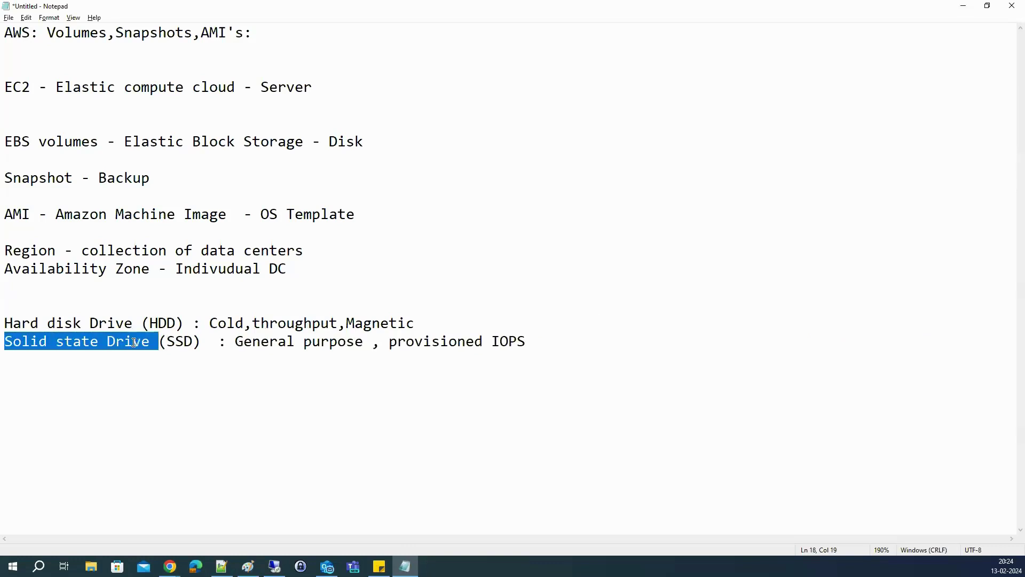
{"action": "left_click_drag", "start_coordinate": [5, 322], "coordinate": [141, 323]}
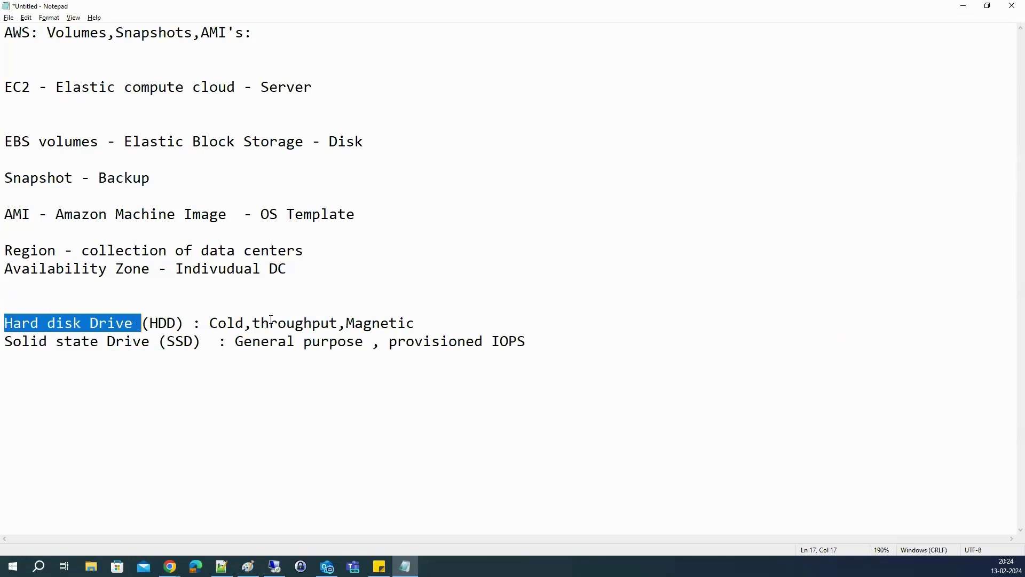
{"action": "left_click_drag", "start_coordinate": [231, 324], "coordinate": [423, 323]}
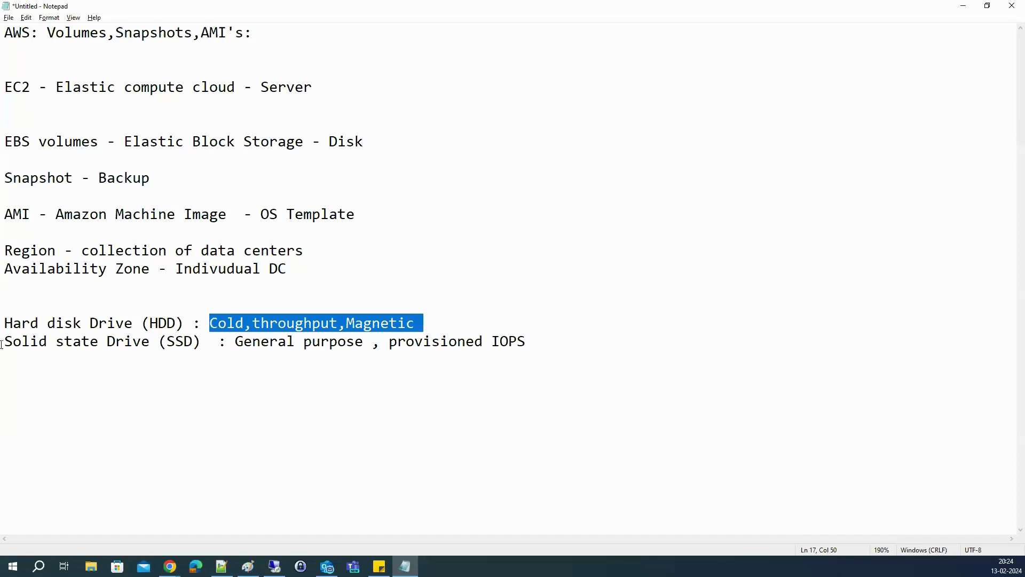
{"action": "left_click_drag", "start_coordinate": [5, 341], "coordinate": [218, 342]}
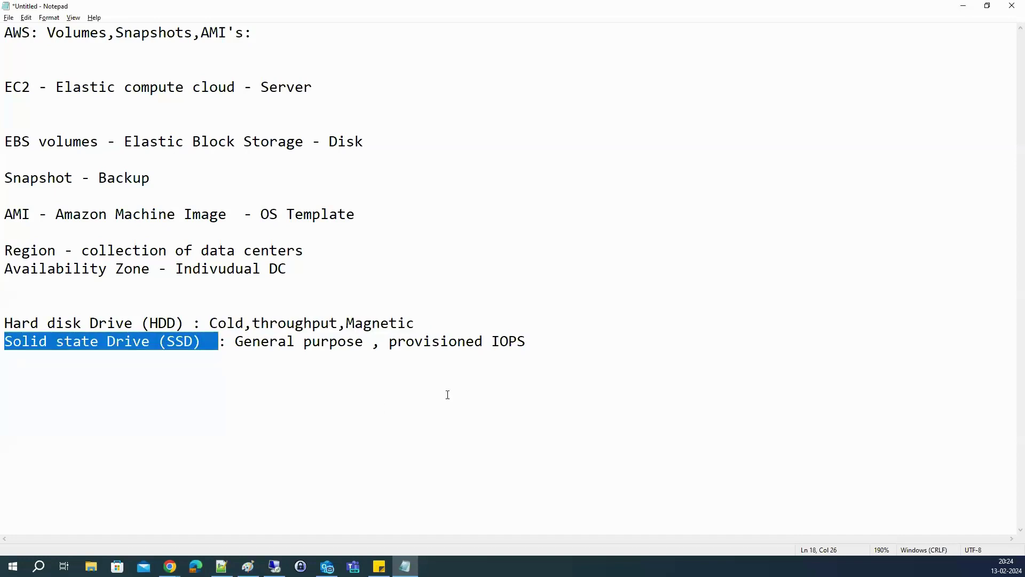
Insert "moresize,speed less, price ok >>" before the volume types in the Hard disk Drive line
{"action": "left_click", "coordinate": [205, 325]}
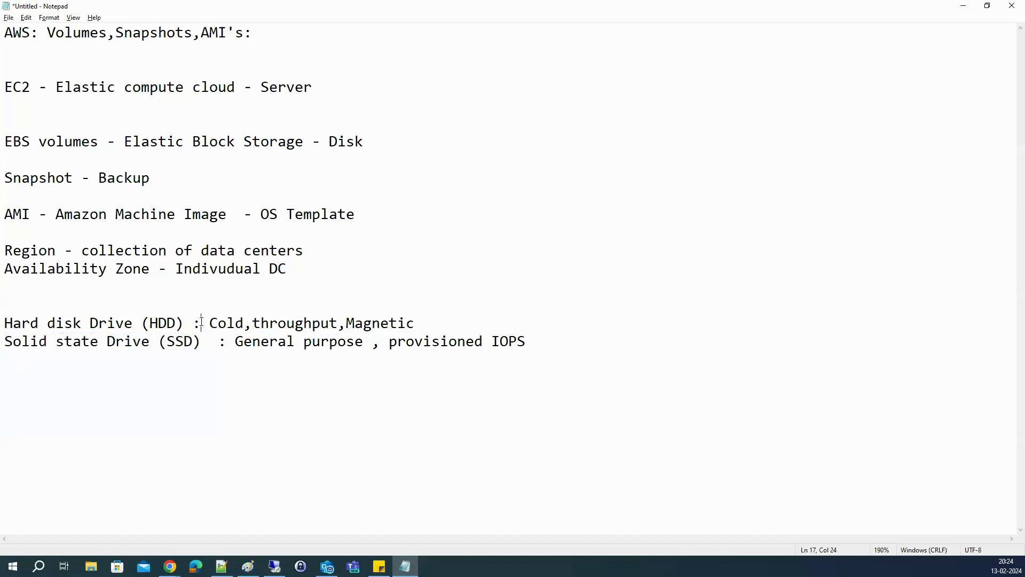
{"action": "type", "text": "more"}
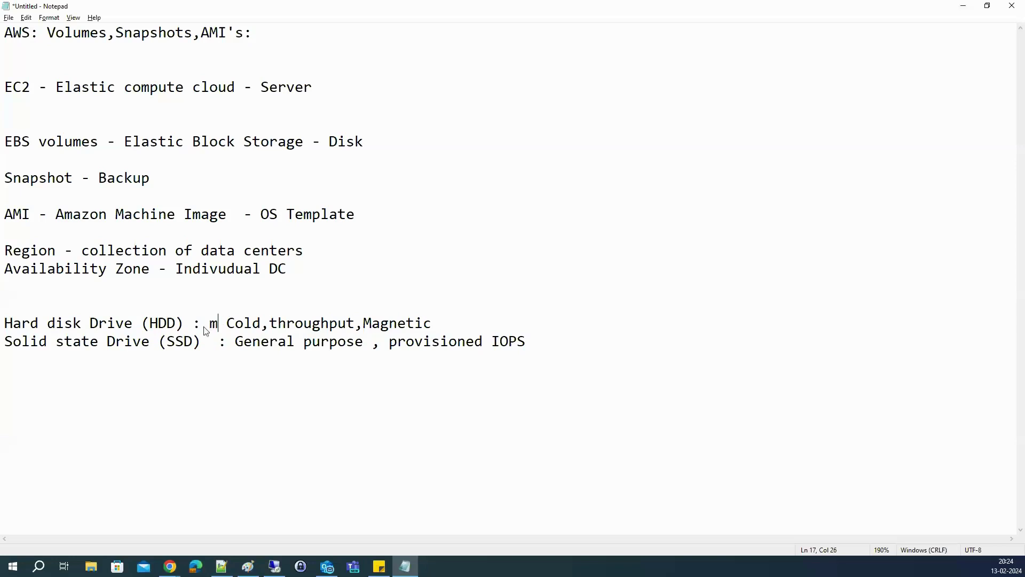
{"action": "type", "text": "size"}
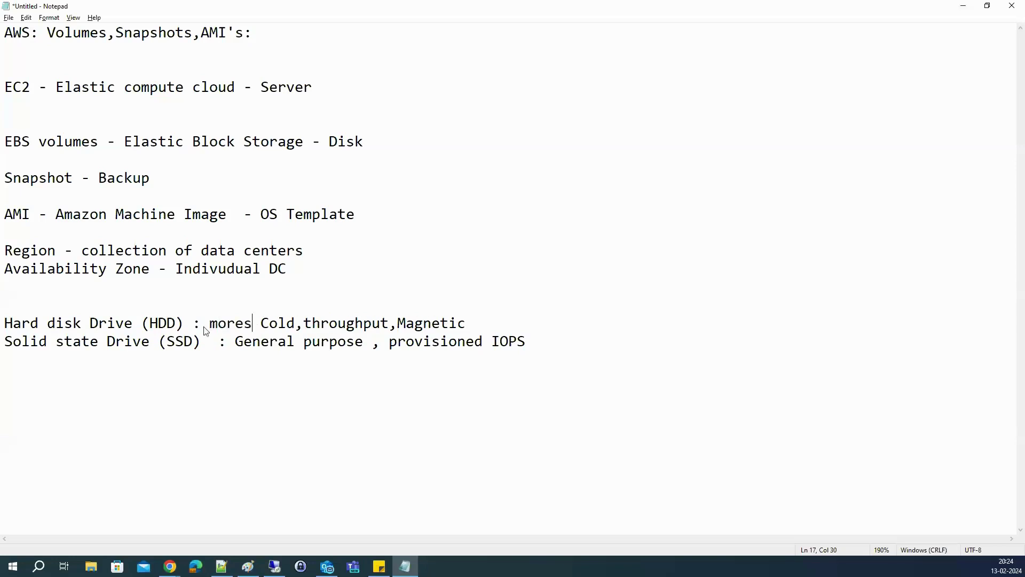
{"action": "type", "text": ",speedl Co"}
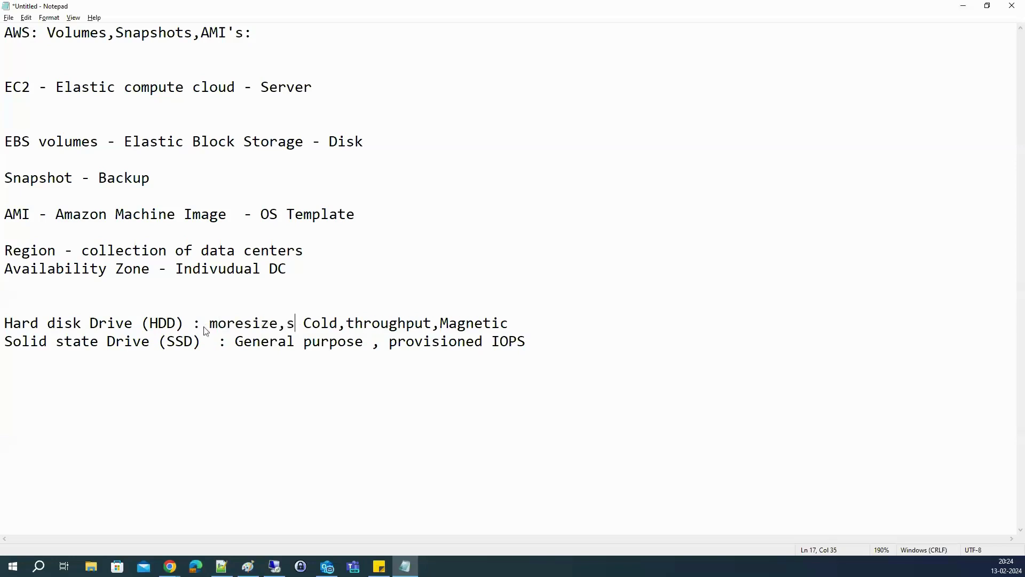
{"action": "type", "text": "l"}
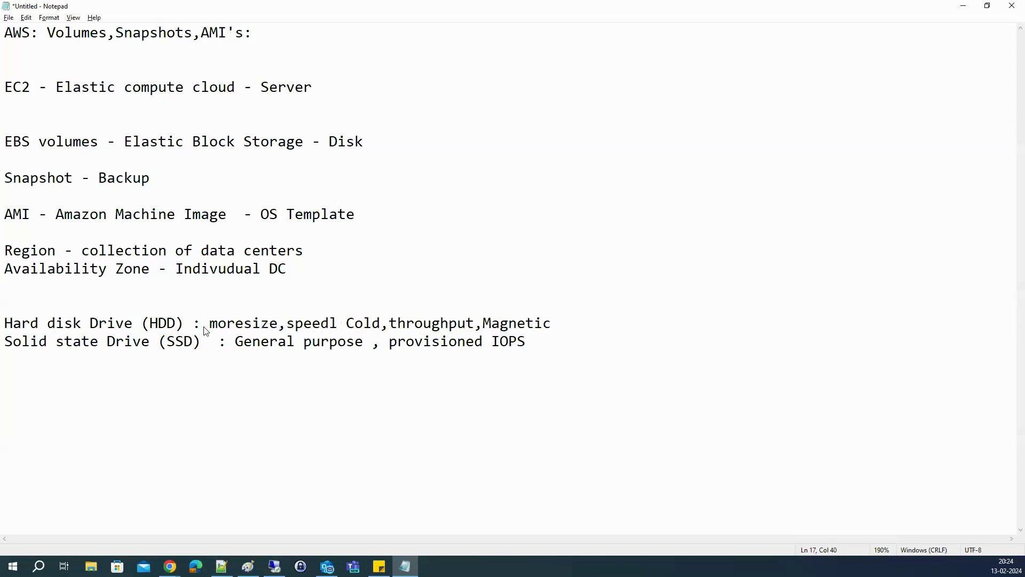
{"action": "key", "text": "BackSpace"}
{"action": "type", "text": "less, "}
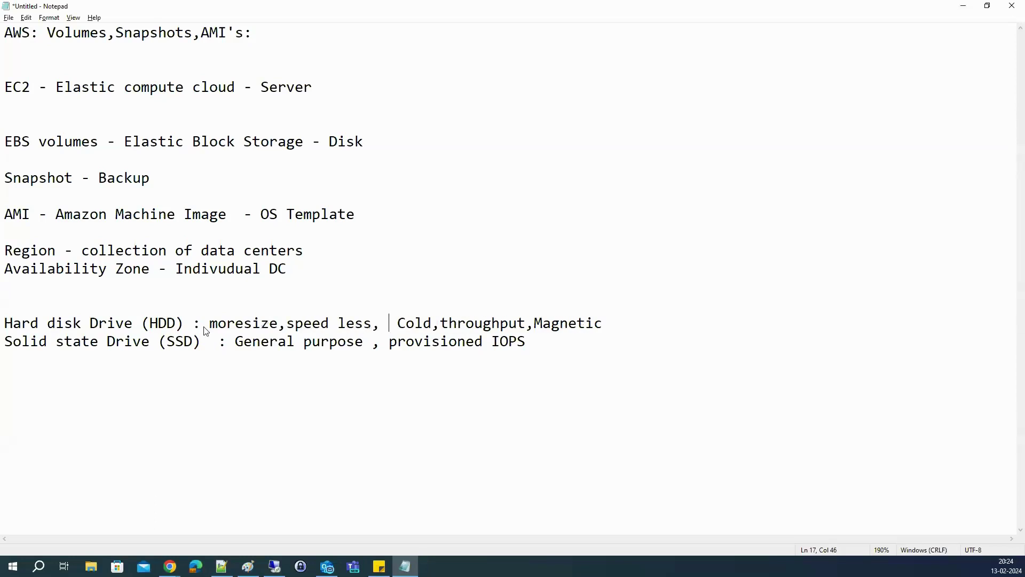
{"action": "type", "text": "price ok"}
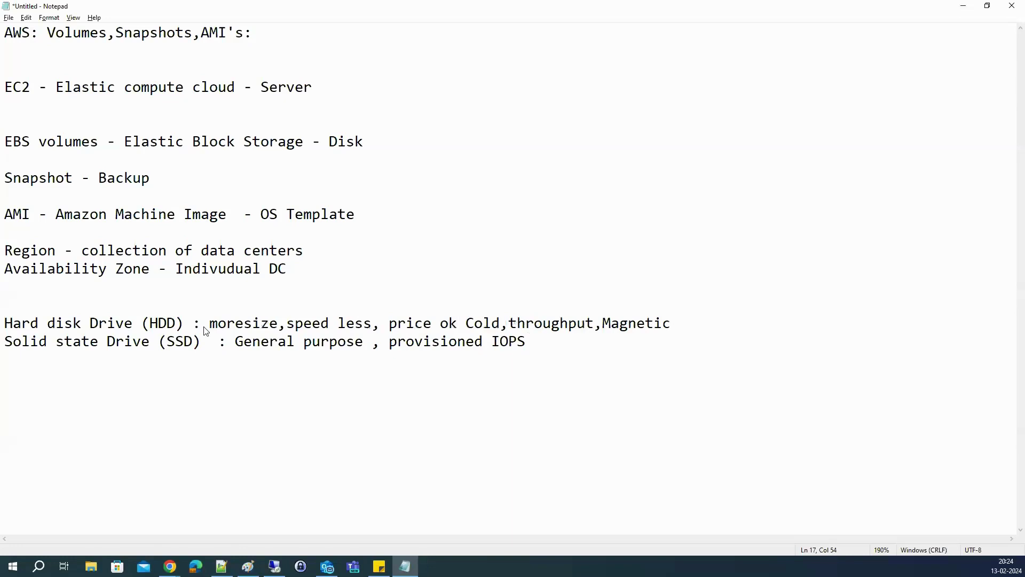
{"action": "type", "text": "  >>"}
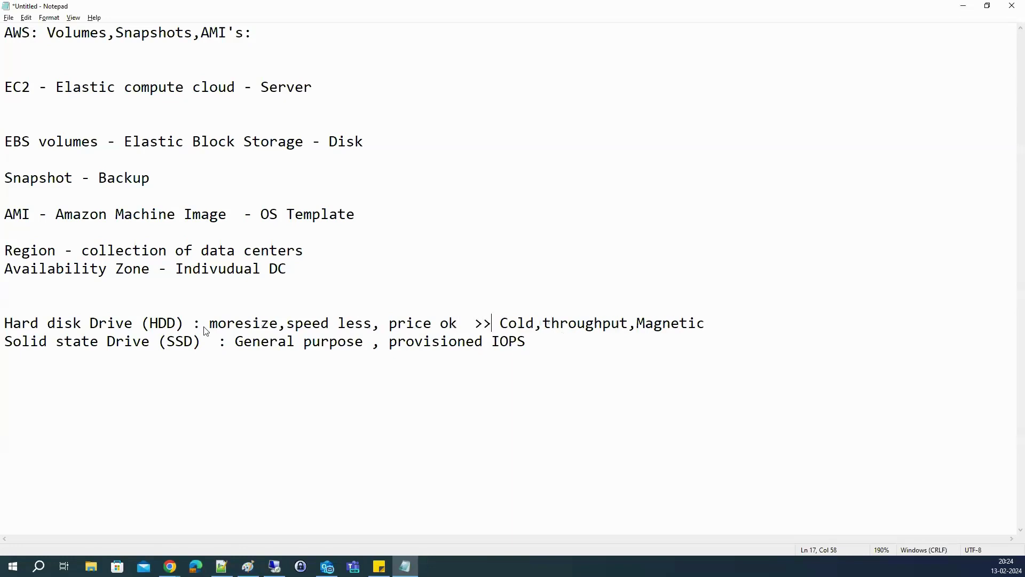
{"action": "key", "text": "Down"}
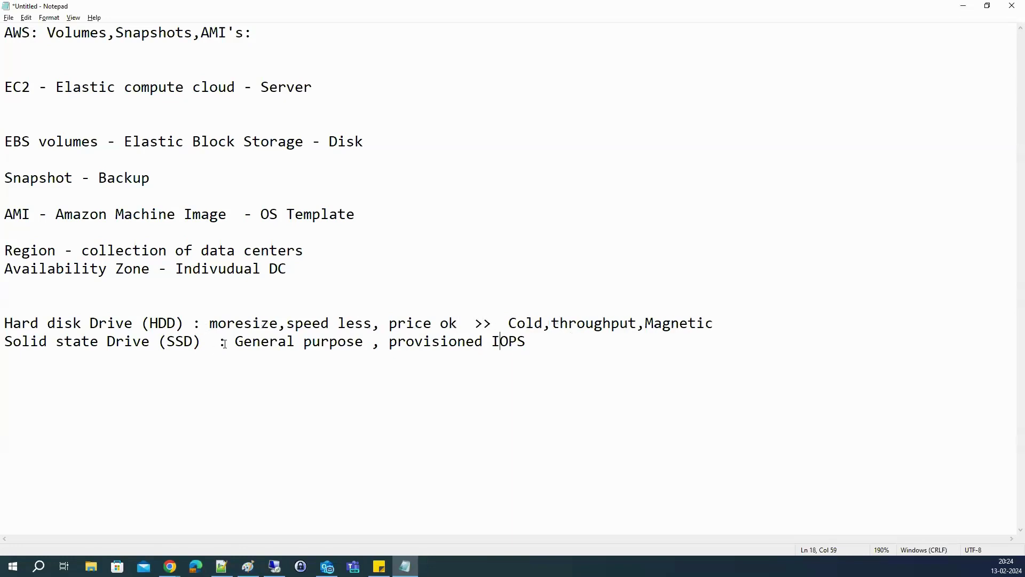
{"action": "left_click", "coordinate": [224, 343]}
{"action": "type", "text": "fast"}
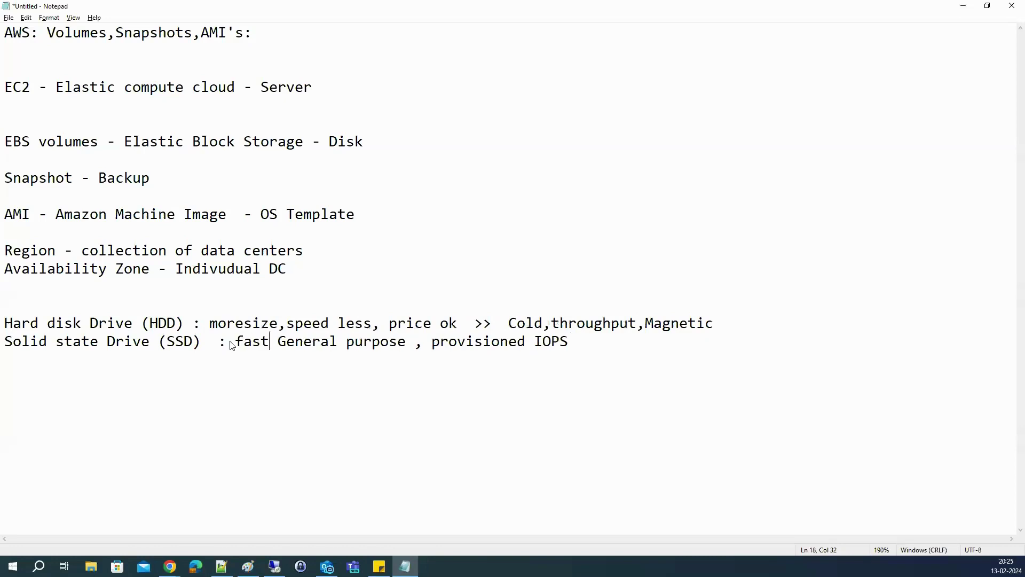
{"action": "type", "text": "er,less"}
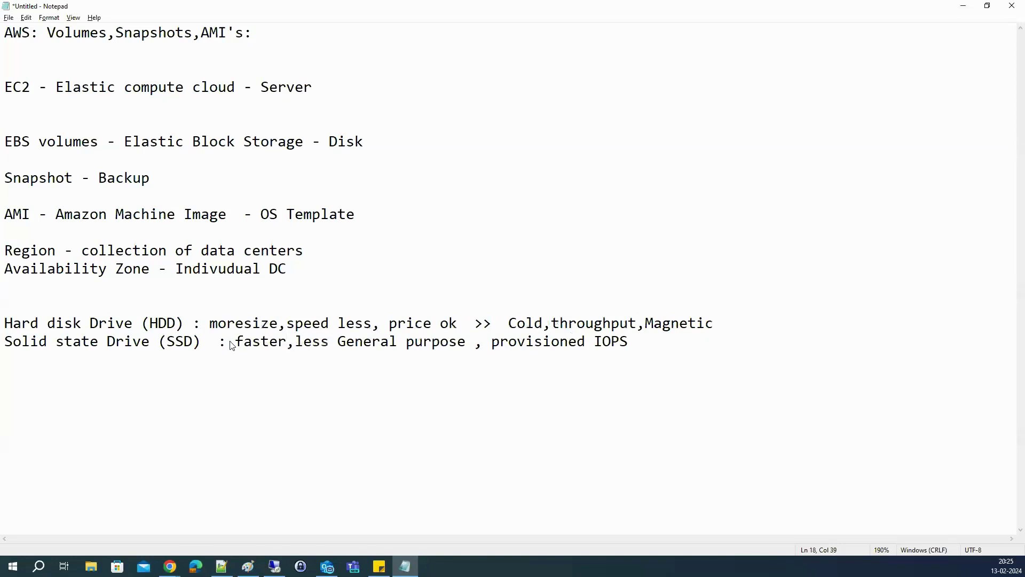
{"action": "type", "text": "siz"}
{"action": "key", "text": "BackSpace"}
{"action": "key", "text": "BackSpace"}
{"action": "key", "text": "BackSpace"}
{"action": "key", "text": "BackSpace"}
{"action": "key", "text": "BackSpace"}
{"action": "key", "text": "BackSpace"}
{"action": "key", "text": "BackSpace"}
{"action": "key", "text": "BackSpace"}
{"action": "key", "text": "BackSpace"}
{"action": "key", "text": "BackSpace"}
{"action": "key", "text": "BackSpace"}
{"action": "key", "text": "BackSpace"}
{"action": "key", "text": "BackSpace"}
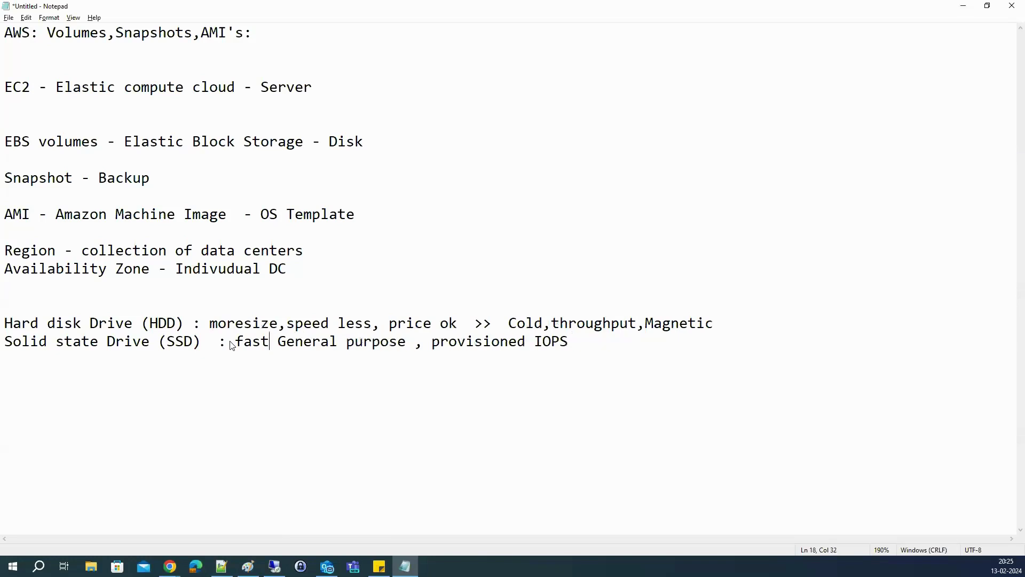
{"action": "key", "text": "BackSpace"}
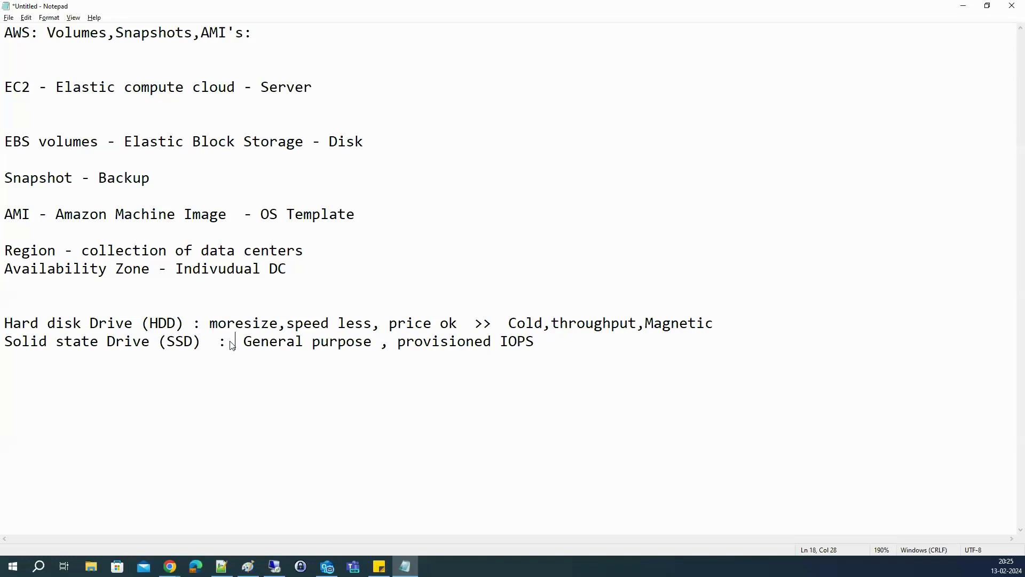
Insert "lesssize,speed more, price bit high >>" before General purpose in the Solid state Drive line, and highlight the volume types of both drives
{"action": "type", "text": "lesss"}
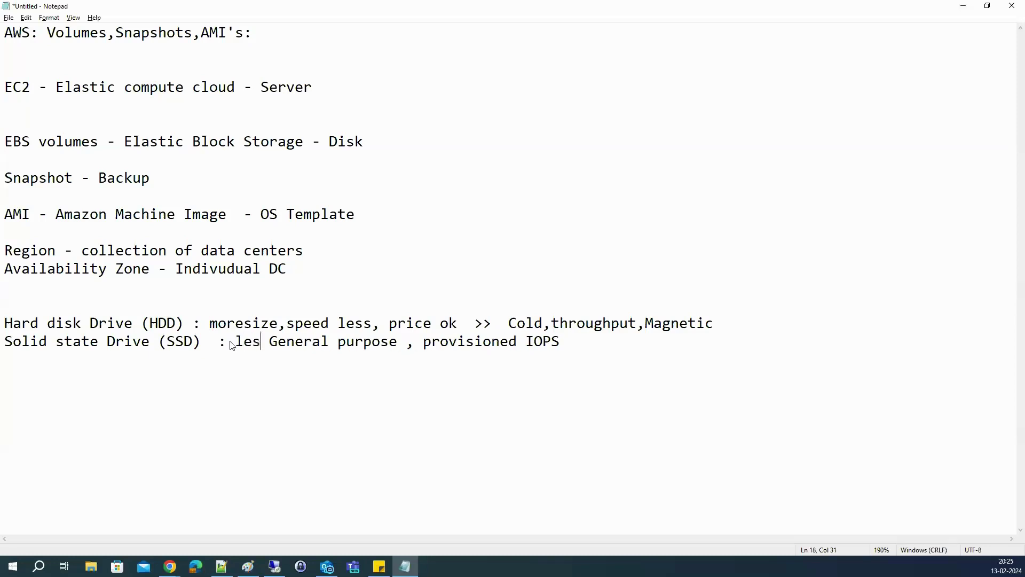
{"action": "type", "text": "ize,"}
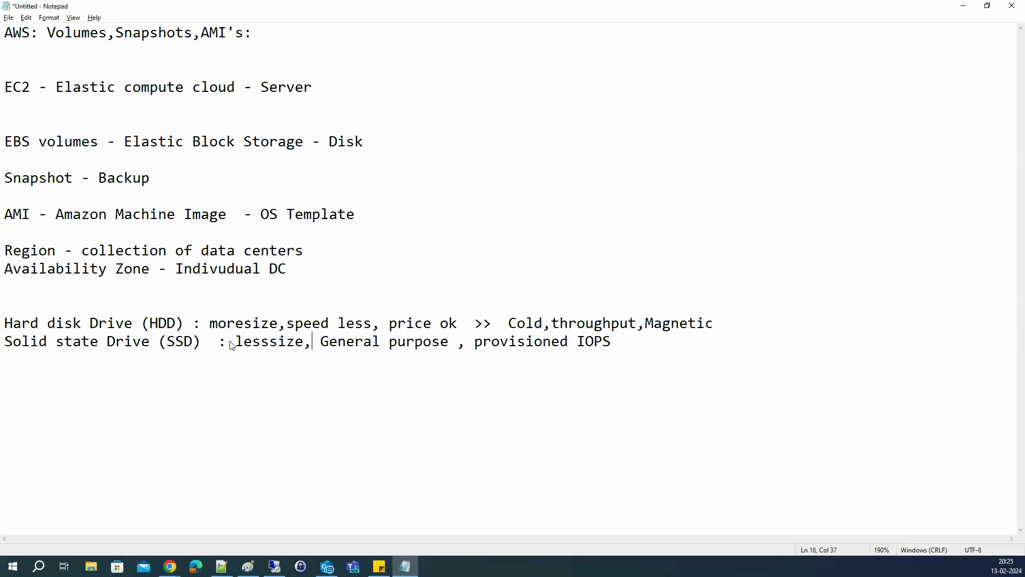
{"action": "type", "text": "sppe"}
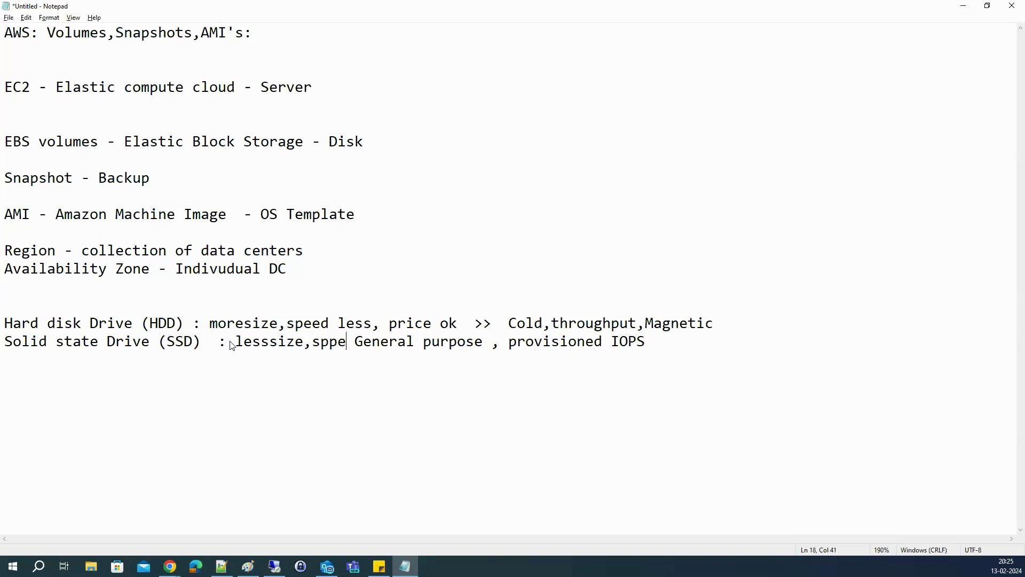
{"action": "key", "text": "BackSpace"}
{"action": "key", "text": "BackSpace"}
{"action": "type", "text": "eed mh"}
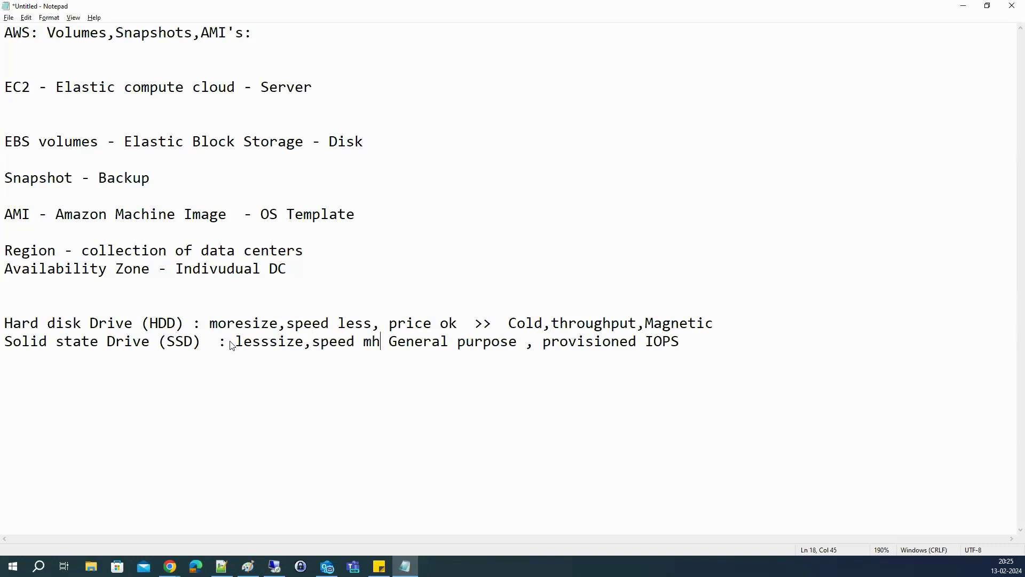
{"action": "key", "text": "BackSpace"}
{"action": "key", "text": "BackSpace"}
{"action": "type", "text": "more,"}
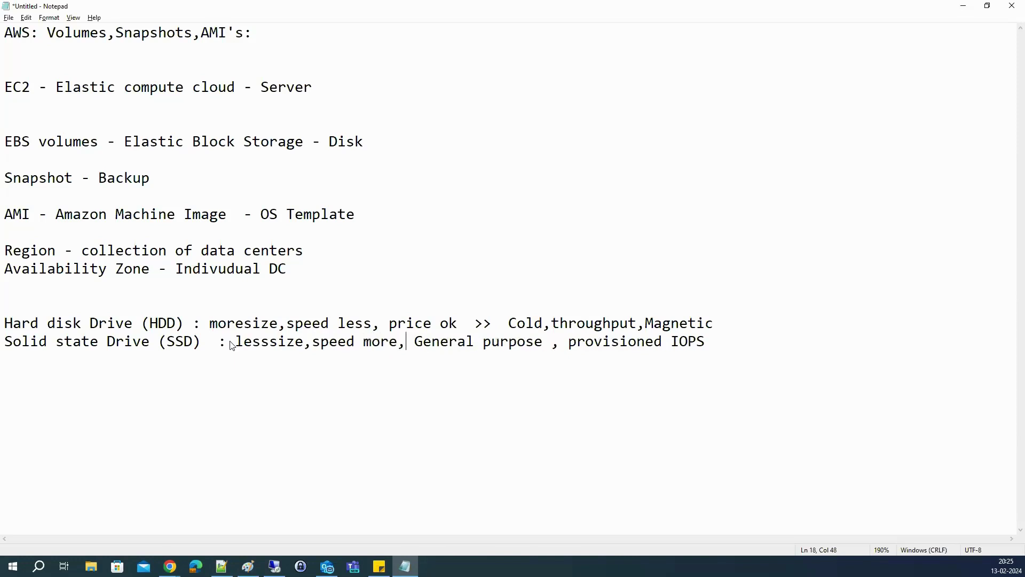
{"action": "type", "text": " price bi"}
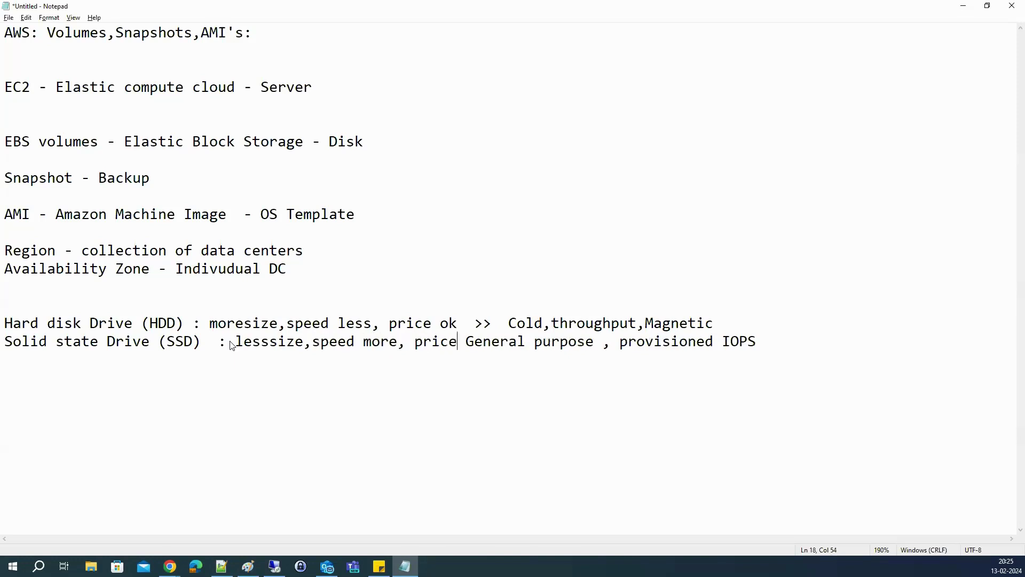
{"action": "type", "text": "t high"}
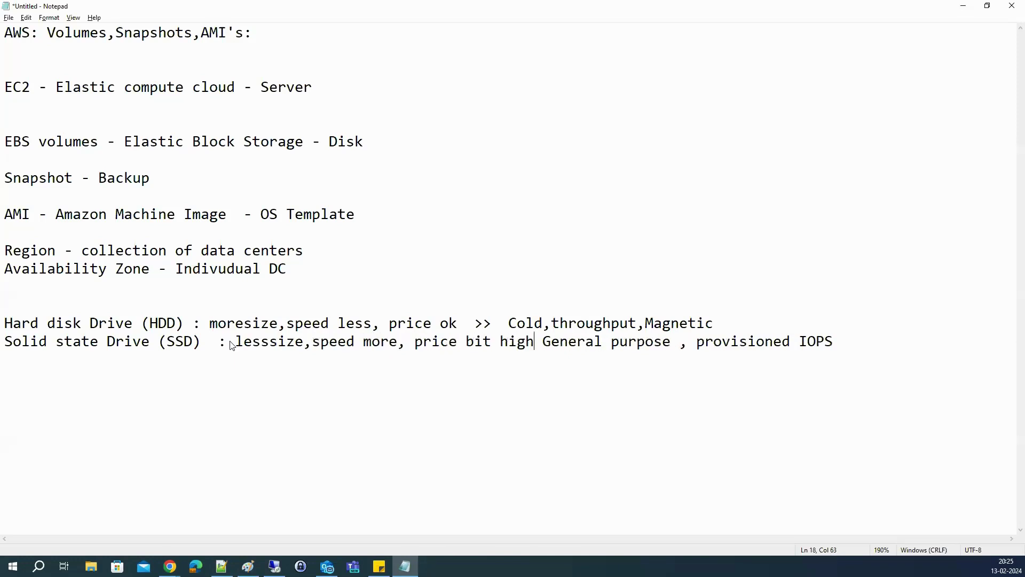
{"action": "type", "text": " >>"}
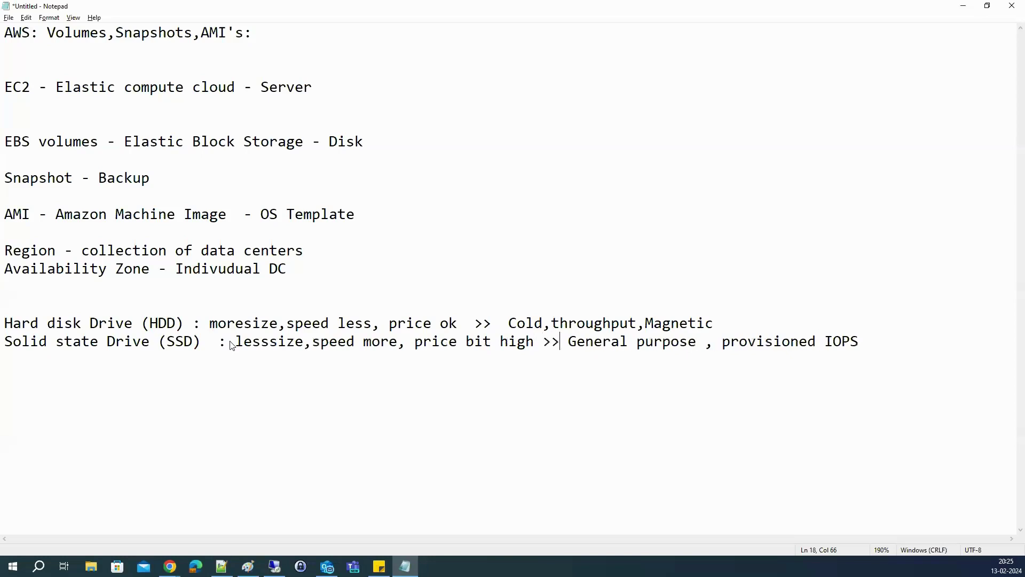
{"action": "double_click", "coordinate": [525, 324]}
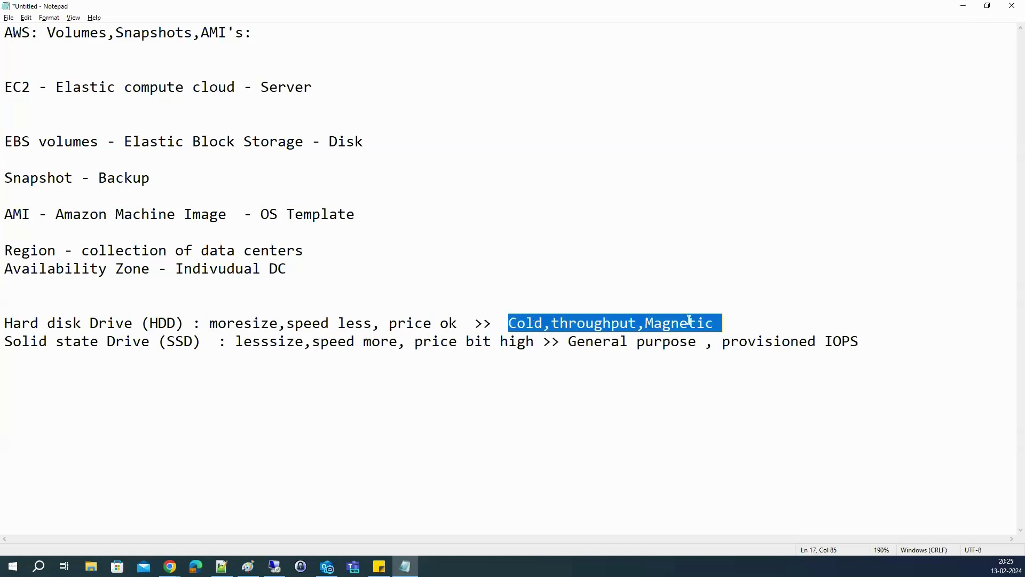
{"action": "double_click", "coordinate": [621, 343]}
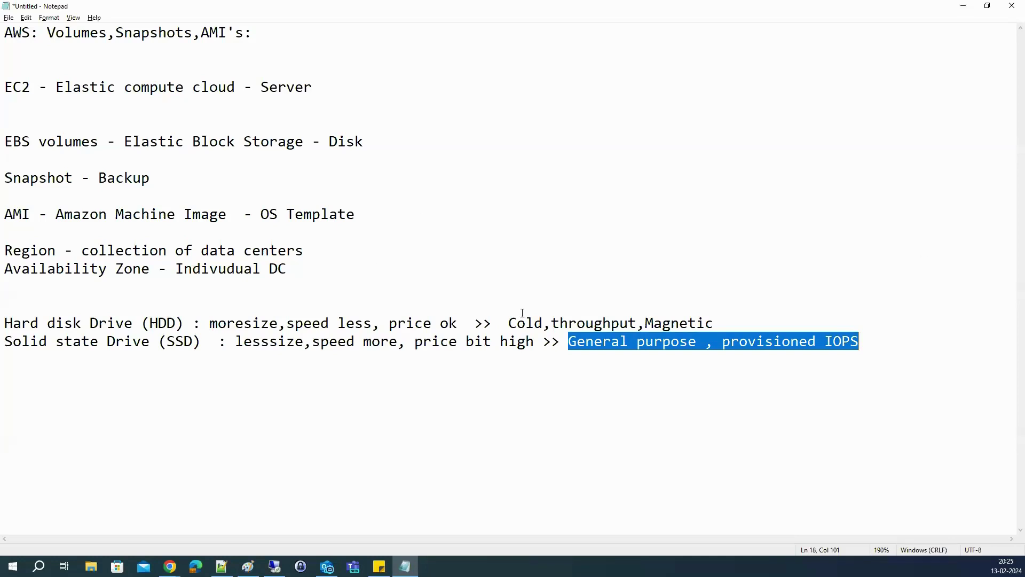
Highlight the Cold, throughput and Magnetic volume types in the Hard disk Drive line, and switch to the Create volume page in Chrome
{"action": "left_click_drag", "start_coordinate": [528, 322], "coordinate": [667, 318]}
{"action": "triple_click", "coordinate": [700, 321]}
{"action": "left_click", "coordinate": [509, 322]}
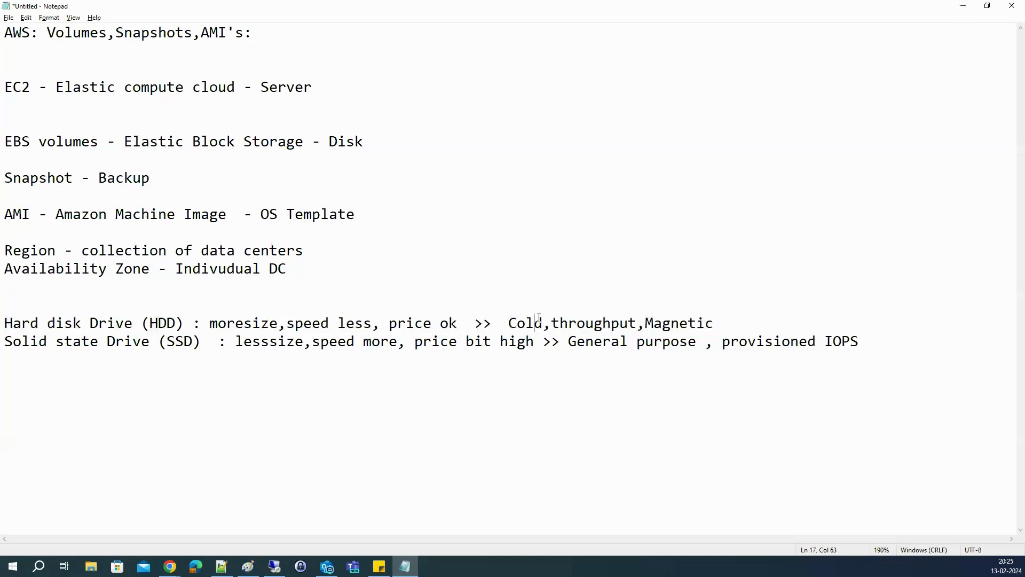
{"action": "key", "text": "shift+End"}
{"action": "left_click", "coordinate": [960, 10]}
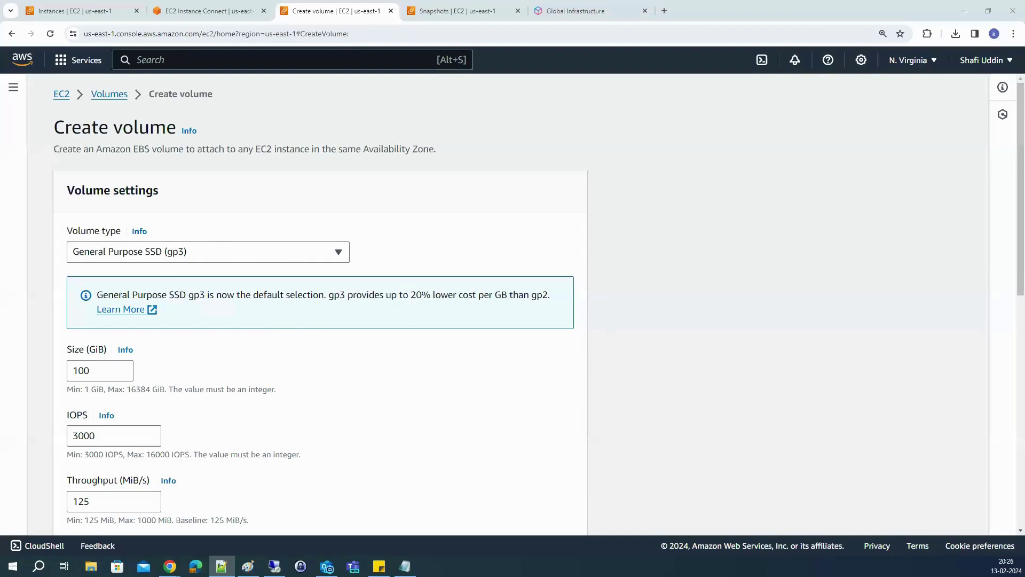
{"action": "key", "text": "alt+Tab"}
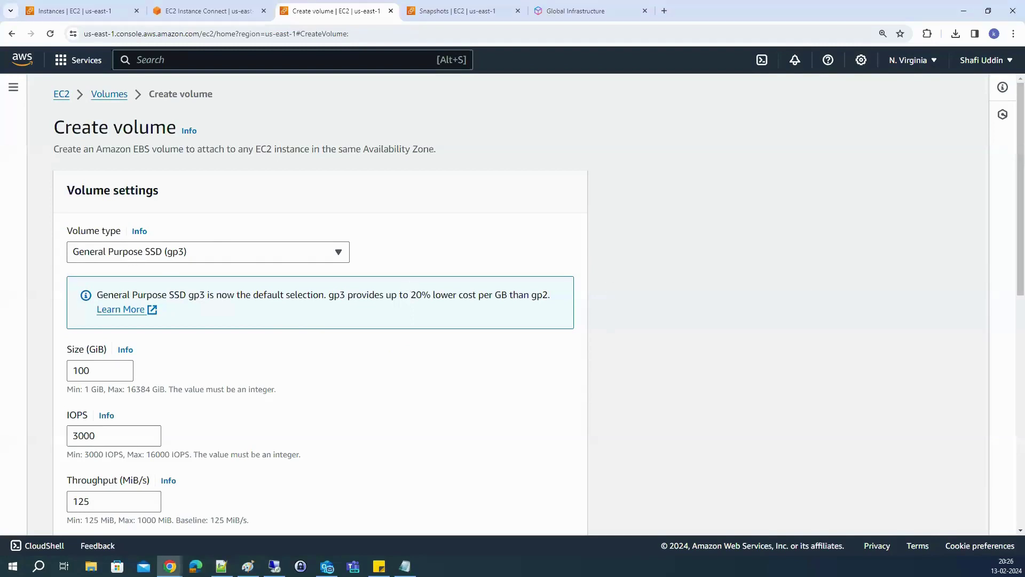
{"action": "key", "text": "alt+Tab"}
{"action": "key", "text": "alt+Tab"}
Highlight General purpose in the Solid state Drive line of the Notepad notes and return to the Create volume page in Chrome
{"action": "left_click", "coordinate": [405, 566]}
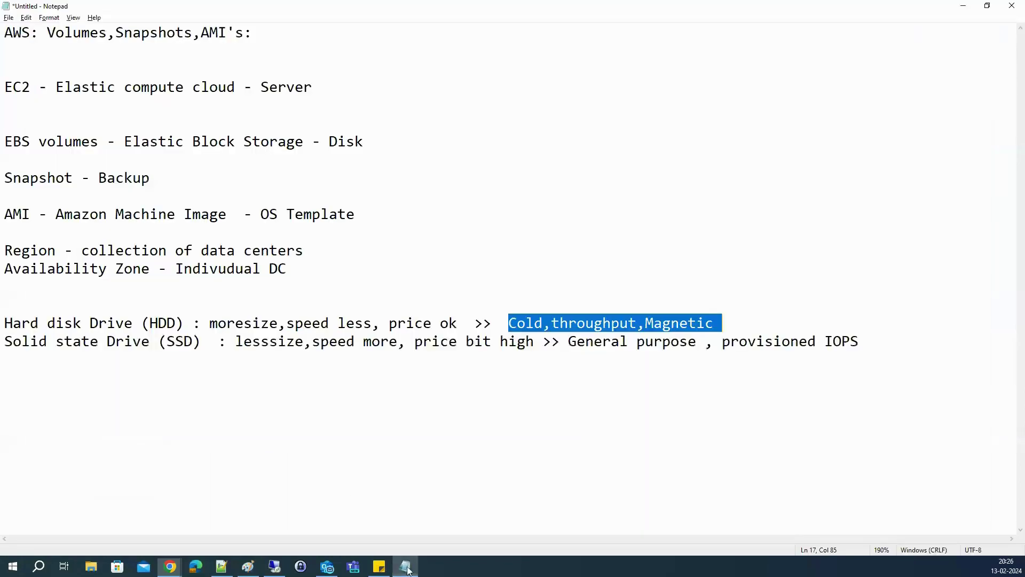
{"action": "left_click_drag", "start_coordinate": [578, 346], "coordinate": [671, 336]}
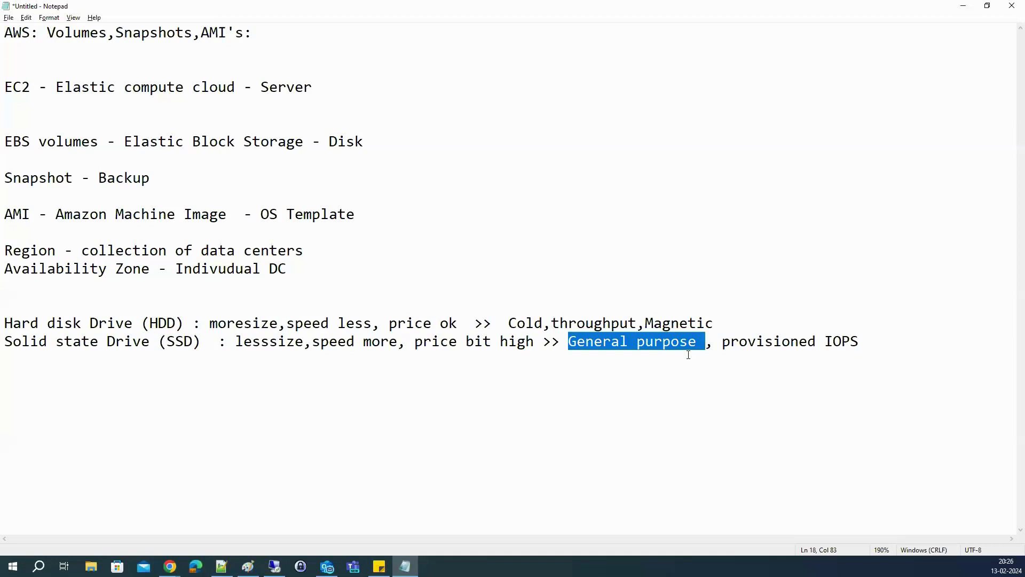
{"action": "key", "text": "alt+Tab"}
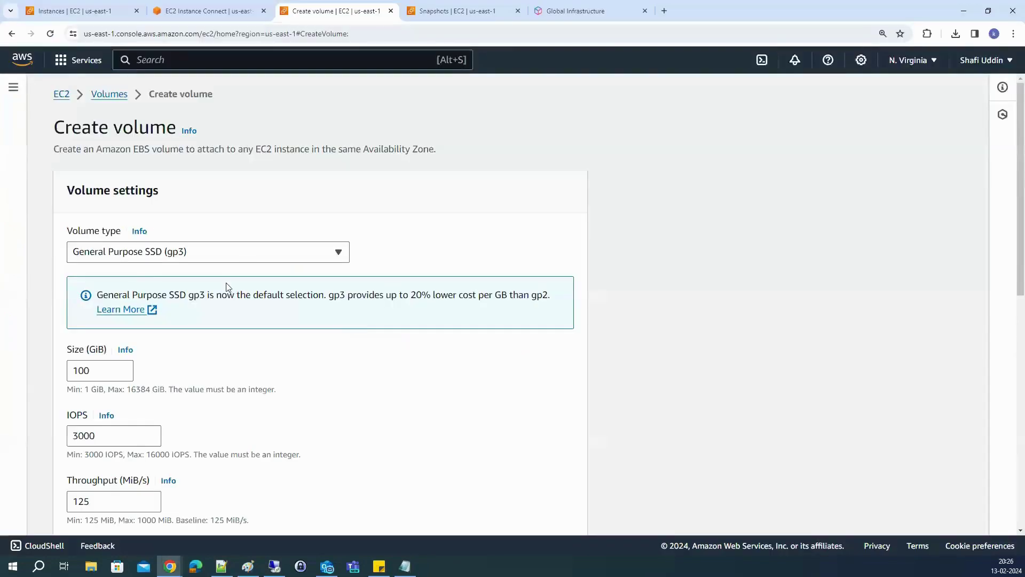
Try the General Purpose SSD (gp2) and Magnetic (standard) volume types, and highlight the maximum size allowed for Magnetic
{"action": "left_click", "coordinate": [171, 261]}
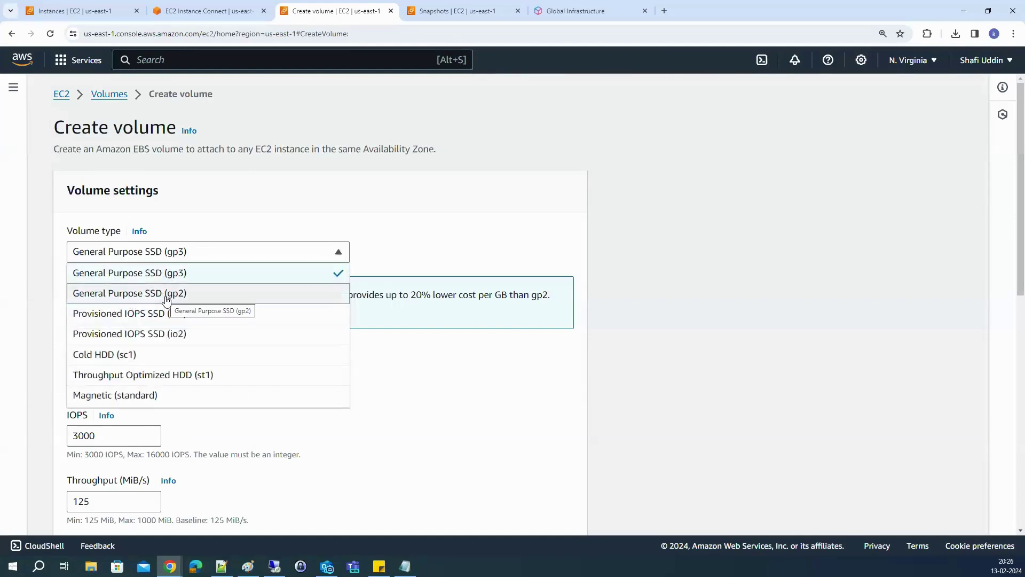
{"action": "left_click", "coordinate": [167, 300]}
{"action": "left_click", "coordinate": [184, 253]}
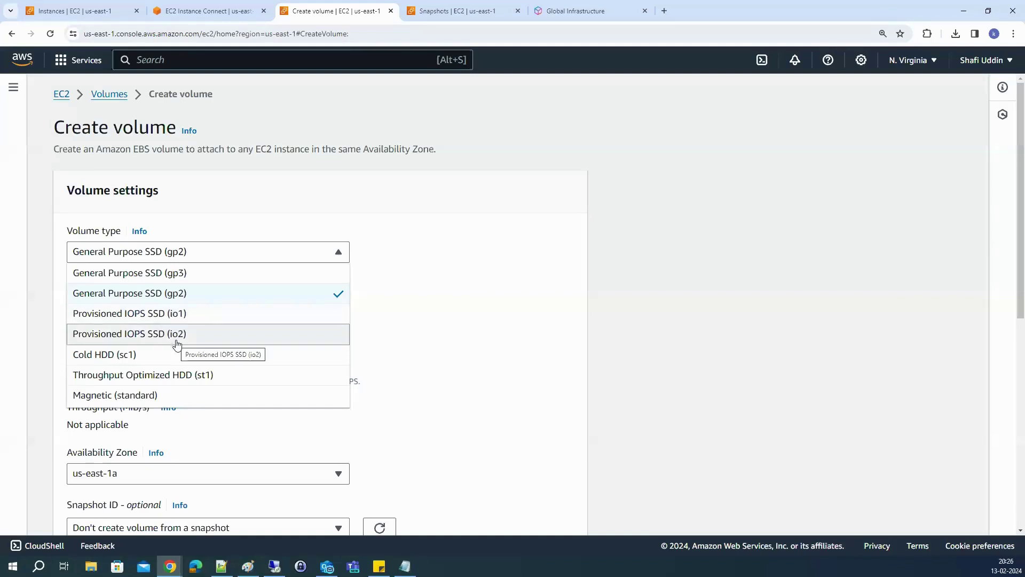
{"action": "left_click", "coordinate": [133, 395]}
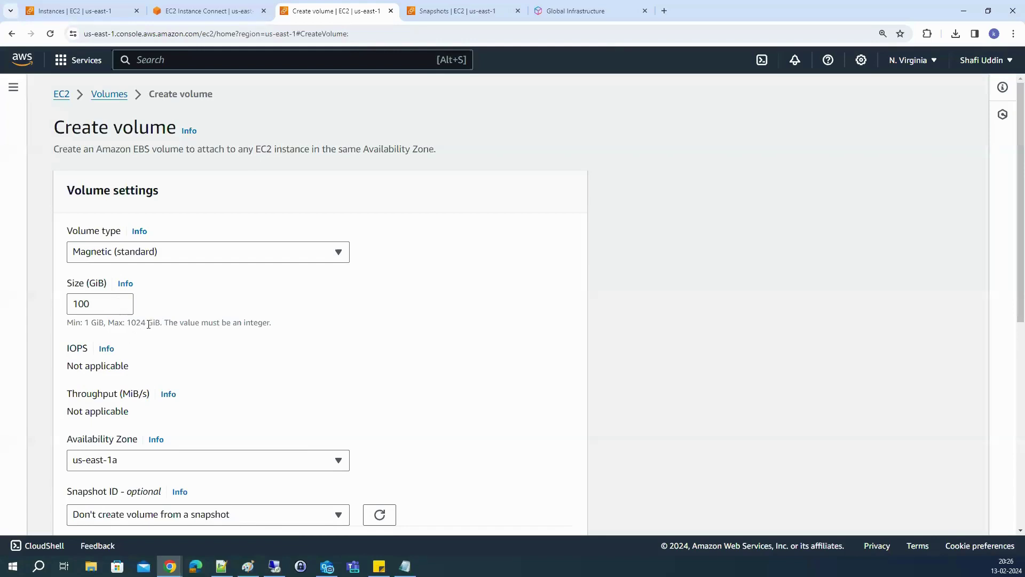
{"action": "left_click_drag", "start_coordinate": [160, 324], "coordinate": [127, 324]}
Set the new volume's type to General Purpose SSD (gp3) and its size to 25 GiB
{"action": "left_click", "coordinate": [153, 253]}
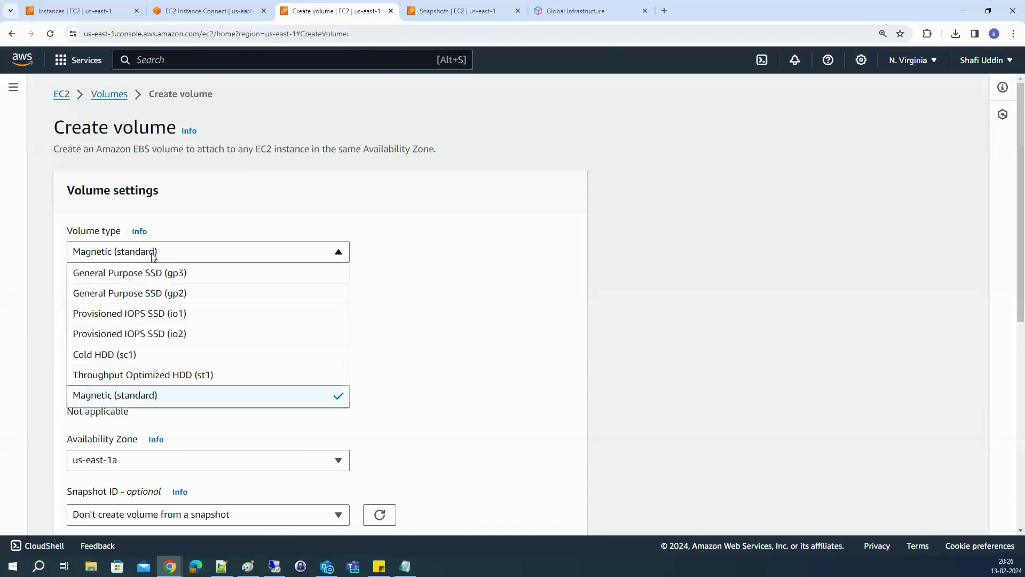
{"action": "left_click", "coordinate": [160, 274]}
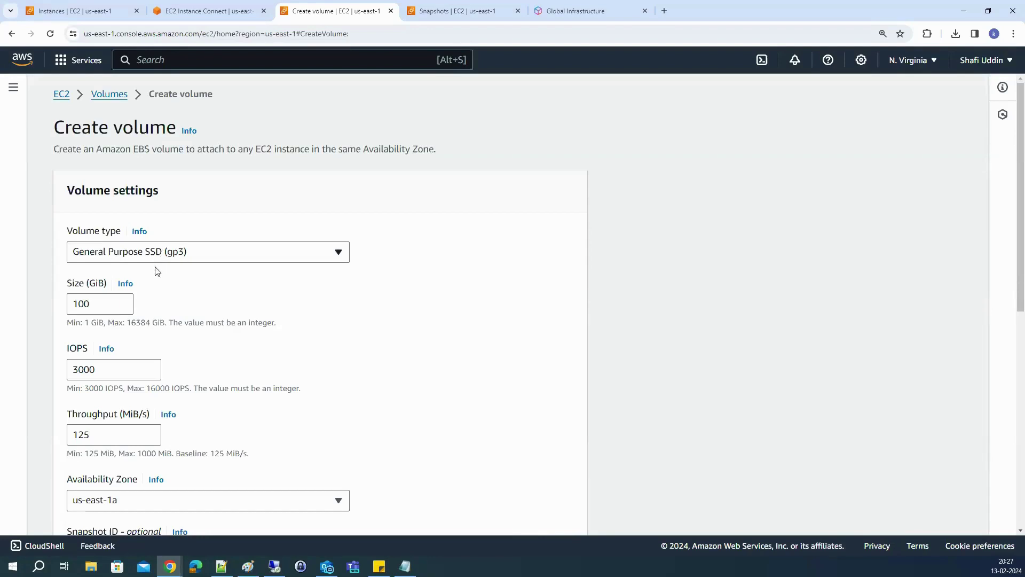
{"action": "left_click_drag", "start_coordinate": [96, 306], "coordinate": [66, 309]}
{"action": "type", "text": "25"}
{"action": "left_click", "coordinate": [366, 375]}
{"action": "scroll", "coordinate": [104, 357], "scroll_direction": "down", "scroll_amount": 2}
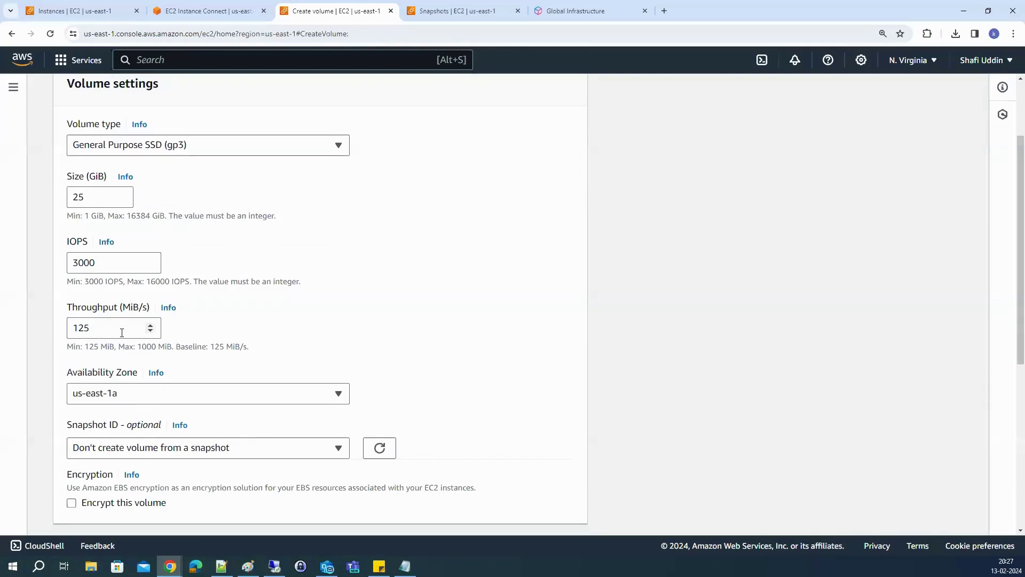
Check the chakriserver instance's availability zone and set the new volume's availability zone to us-east-1c
{"action": "scroll", "coordinate": [122, 374], "scroll_direction": "down", "scroll_amount": 2}
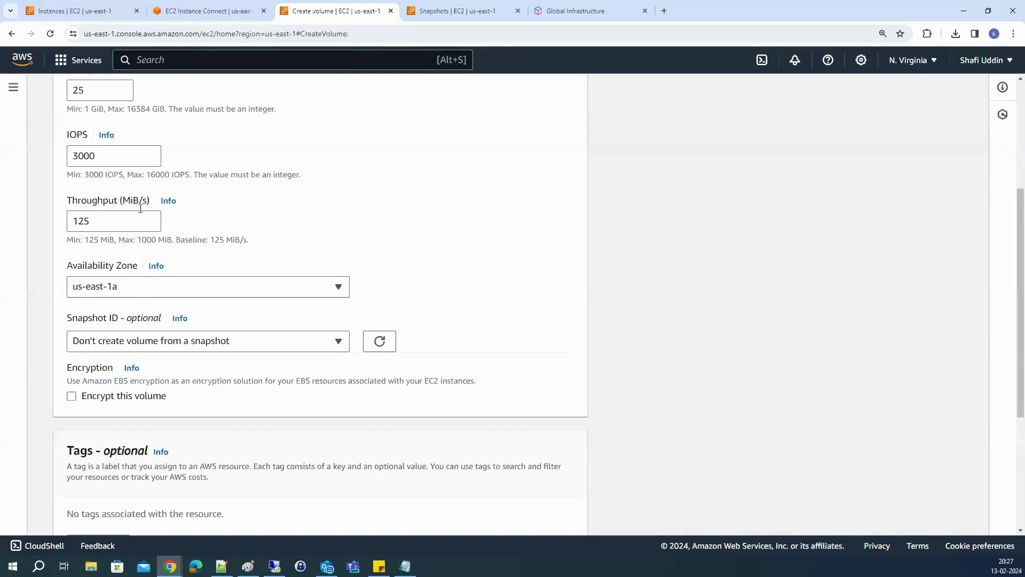
{"action": "key", "text": "ctrl+1"}
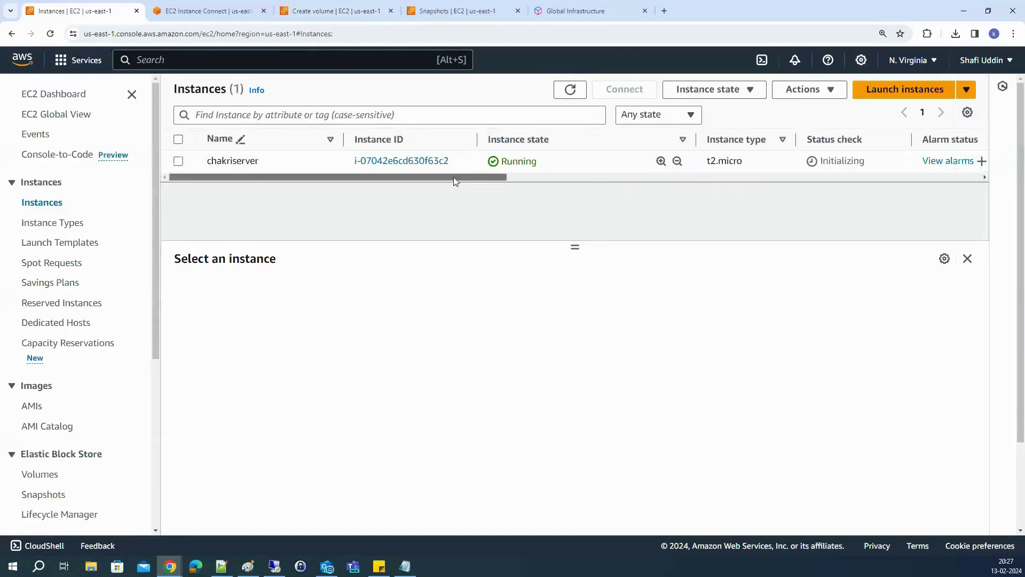
{"action": "left_click_drag", "start_coordinate": [455, 182], "coordinate": [564, 182]}
{"action": "left_click_drag", "start_coordinate": [788, 161], "coordinate": [754, 166]}
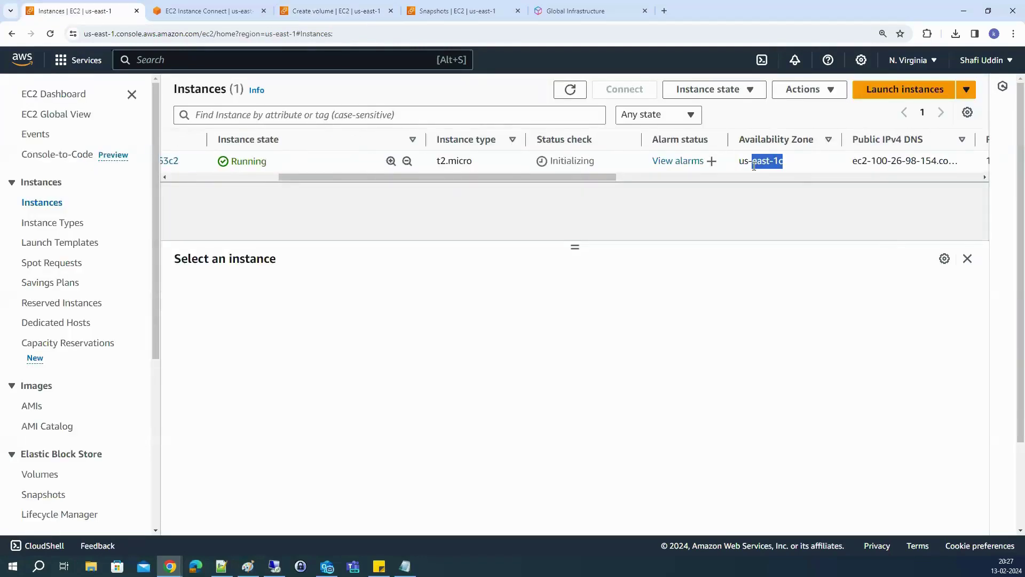
{"action": "key", "text": "ctrl+3"}
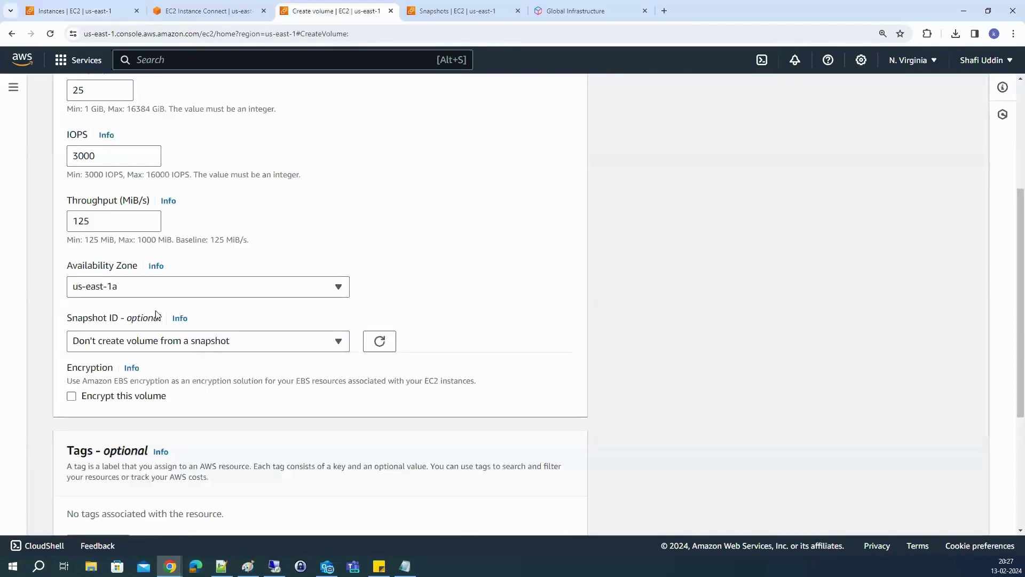
{"action": "left_click", "coordinate": [155, 287]}
{"action": "left_click", "coordinate": [109, 370]}
Add a tag with key Name and value secondarydisk, and create the volume
{"action": "scroll", "coordinate": [419, 405], "scroll_direction": "down", "scroll_amount": 3}
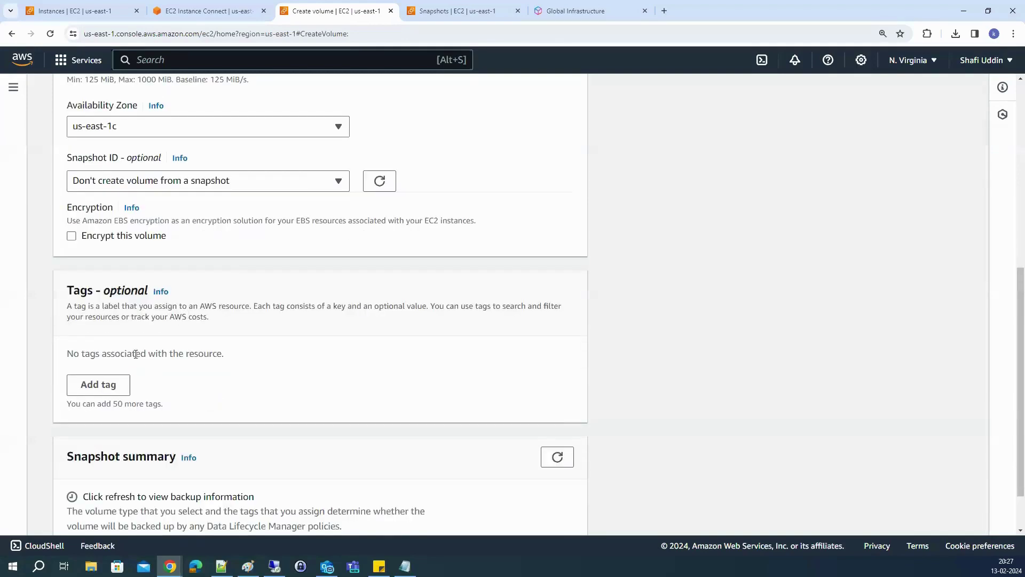
{"action": "left_click", "coordinate": [102, 385]}
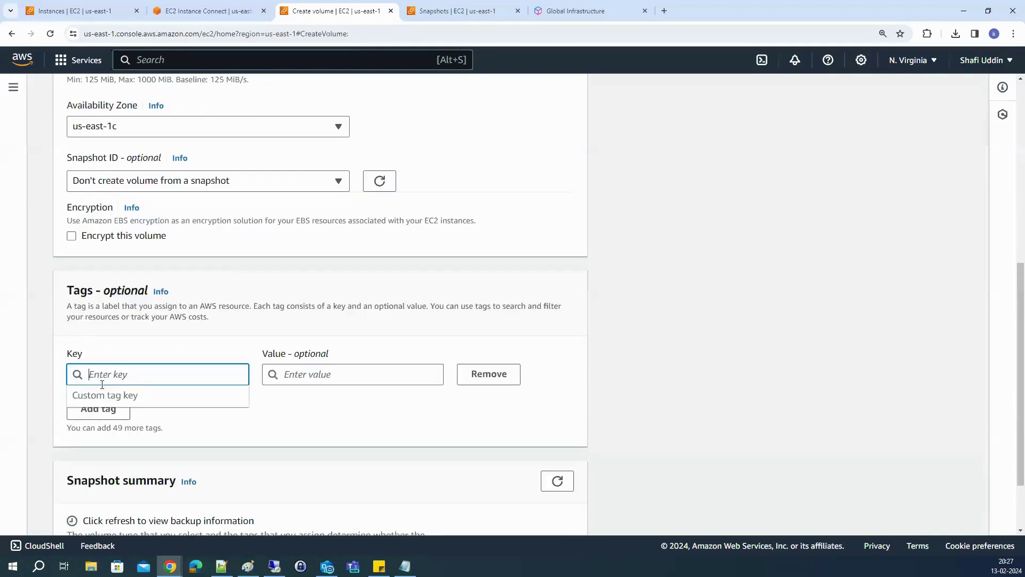
{"action": "type", "text": "Name"}
{"action": "key", "text": "Tab"}
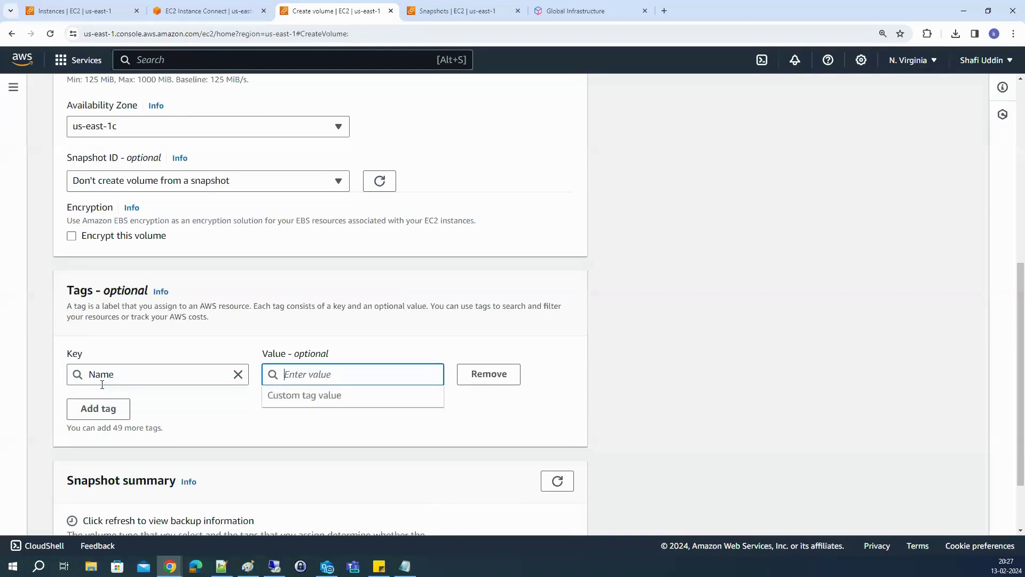
{"action": "type", "text": "se"}
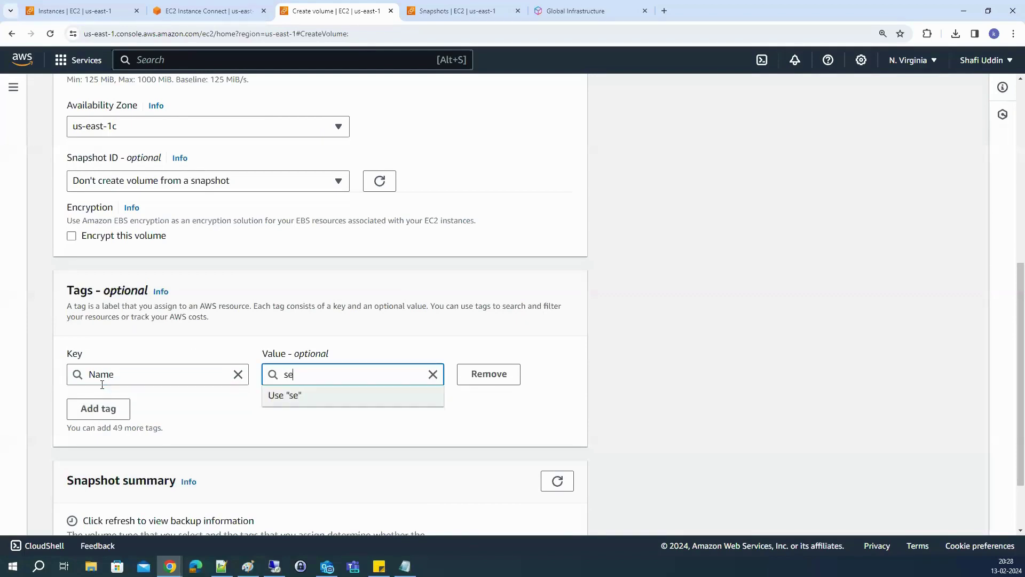
{"action": "type", "text": "condarydisk"}
{"action": "left_click", "coordinate": [622, 339]}
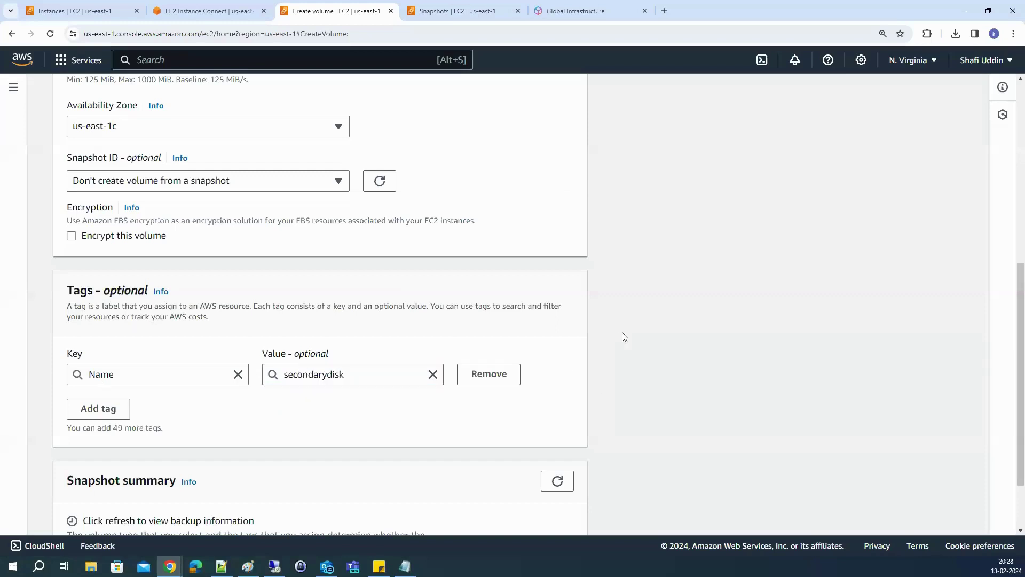
{"action": "scroll", "coordinate": [591, 393], "scroll_direction": "down", "scroll_amount": 2}
{"action": "left_click", "coordinate": [523, 517]}
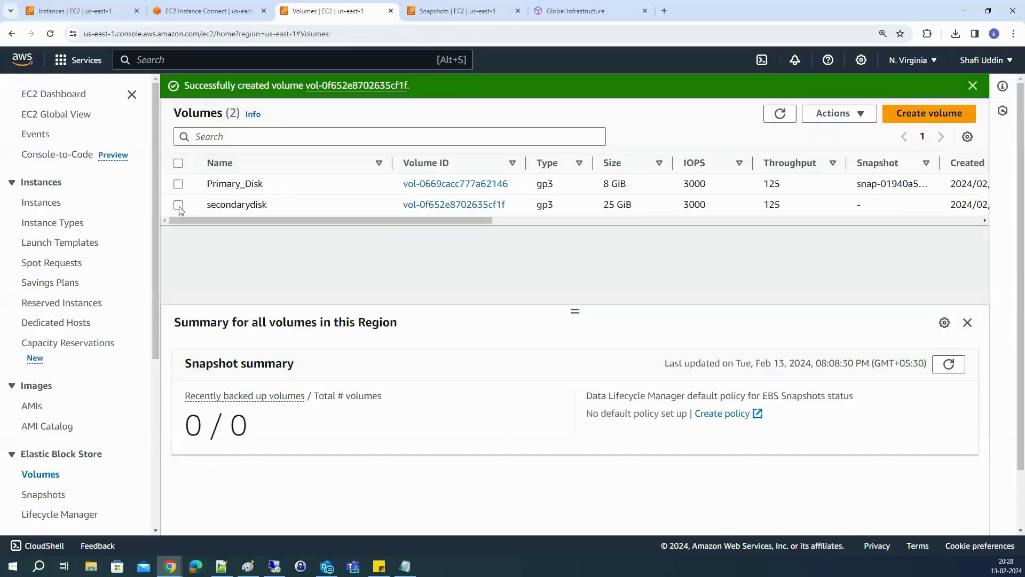
Check the secondarydisk volume's state, refreshing the volumes list to update it
{"action": "left_click", "coordinate": [178, 207]}
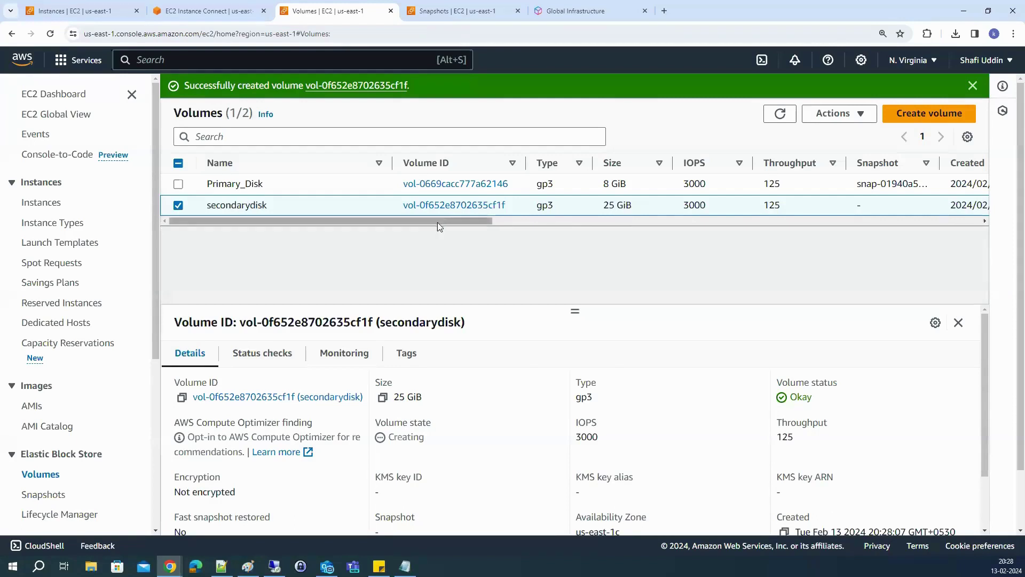
{"action": "left_click_drag", "start_coordinate": [437, 223], "coordinate": [618, 221]}
{"action": "double_click", "coordinate": [783, 205]}
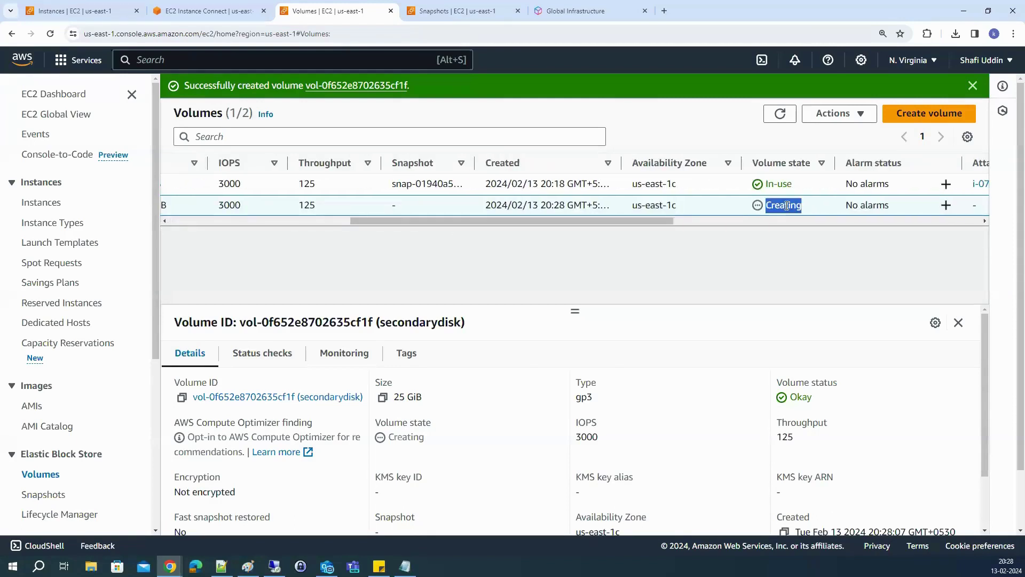
{"action": "left_click", "coordinate": [779, 115]}
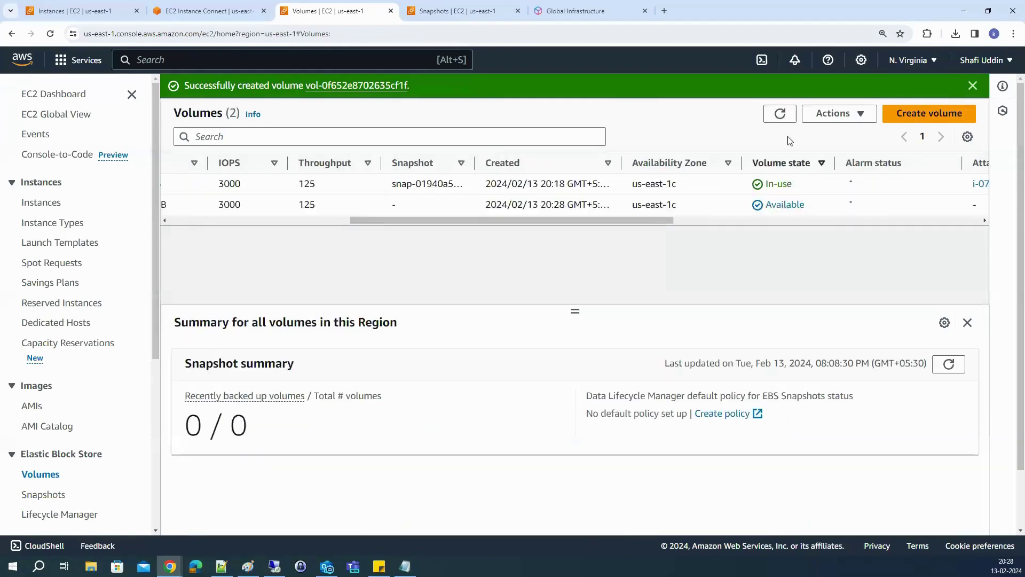
{"action": "double_click", "coordinate": [780, 206]}
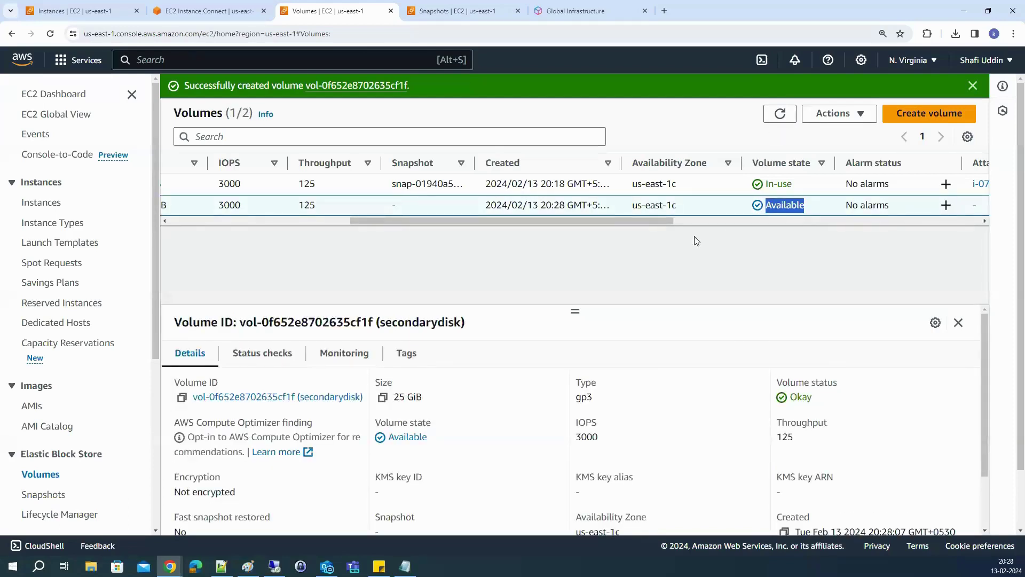
Compare the attached resources of the secondarydisk and Primary_Disk volumes in the volumes list
{"action": "left_click_drag", "start_coordinate": [612, 220], "coordinate": [403, 534]}
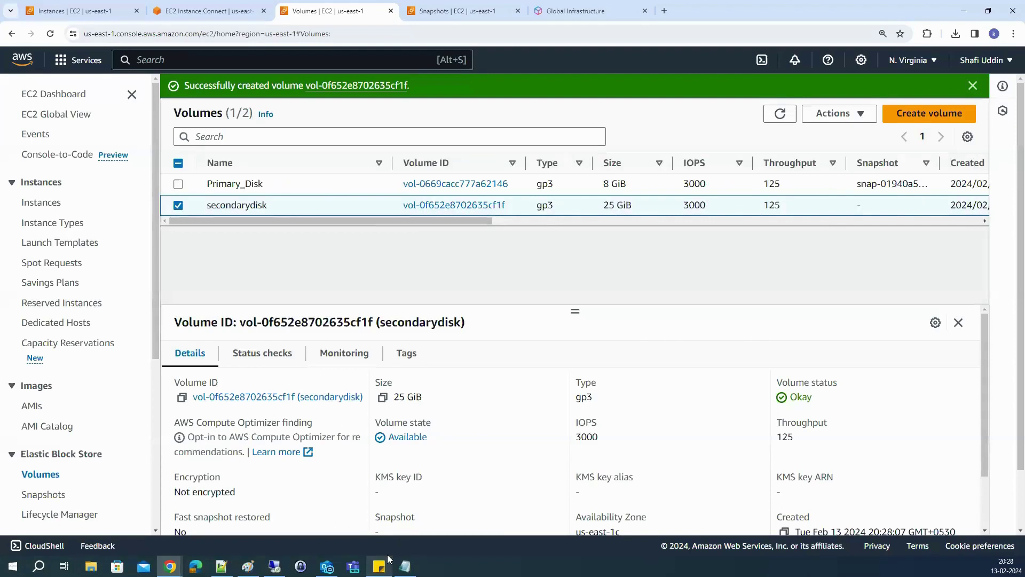
{"action": "left_click_drag", "start_coordinate": [370, 222], "coordinate": [235, 217]}
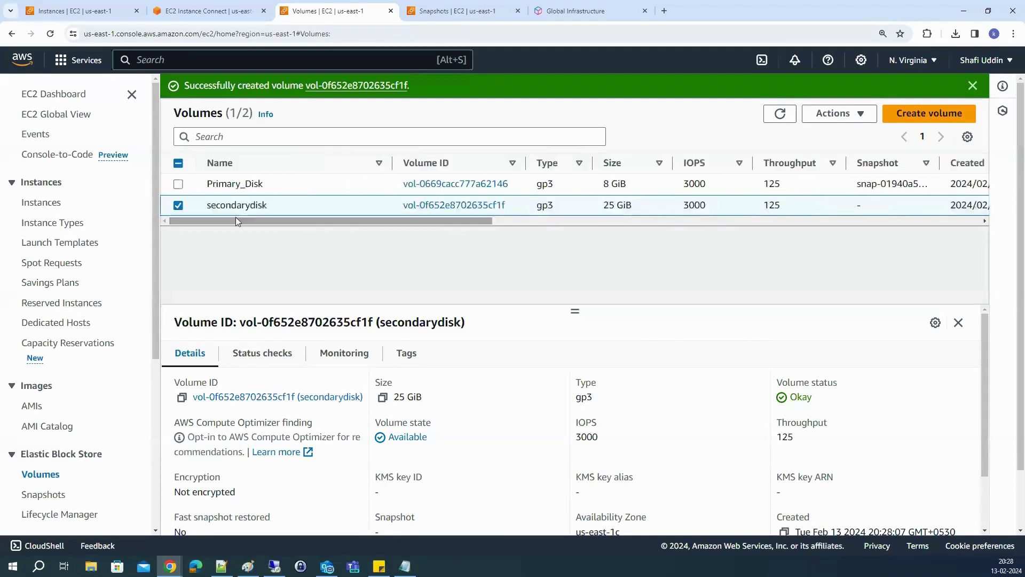
{"action": "left_click_drag", "start_coordinate": [313, 222], "coordinate": [649, 227]}
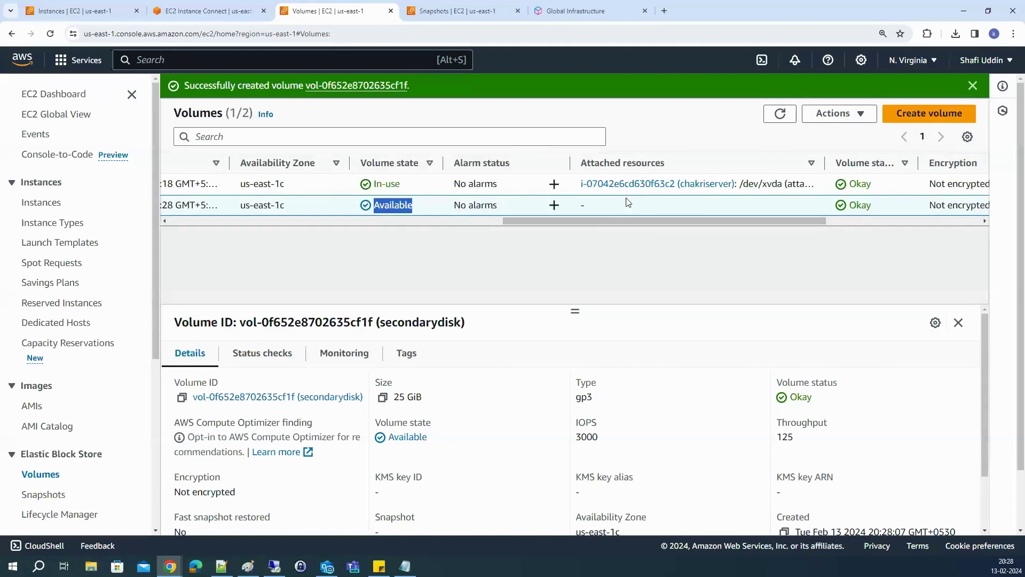
{"action": "left_click", "coordinate": [698, 206]}
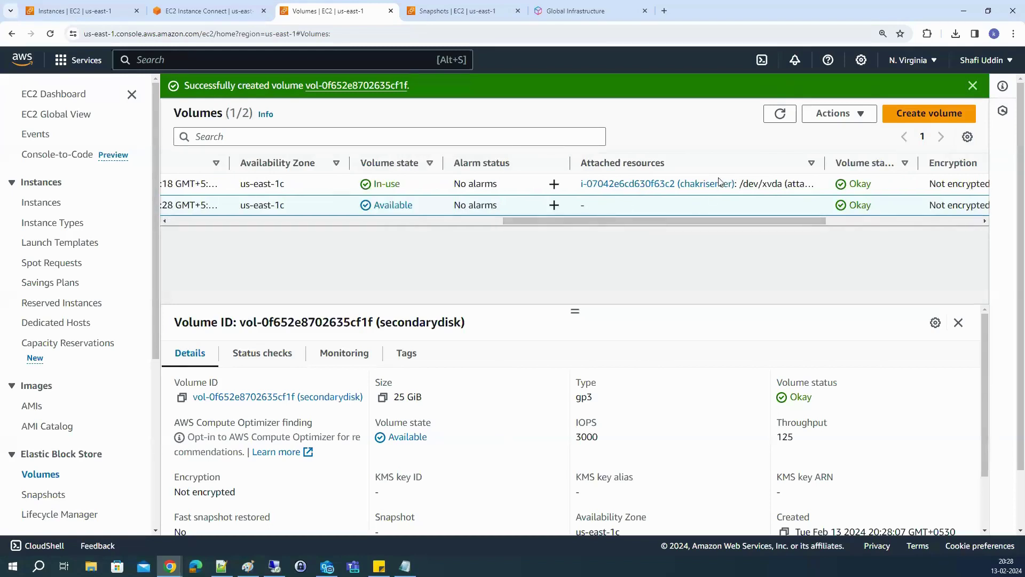
{"action": "left_click_drag", "start_coordinate": [651, 220], "coordinate": [256, 235]}
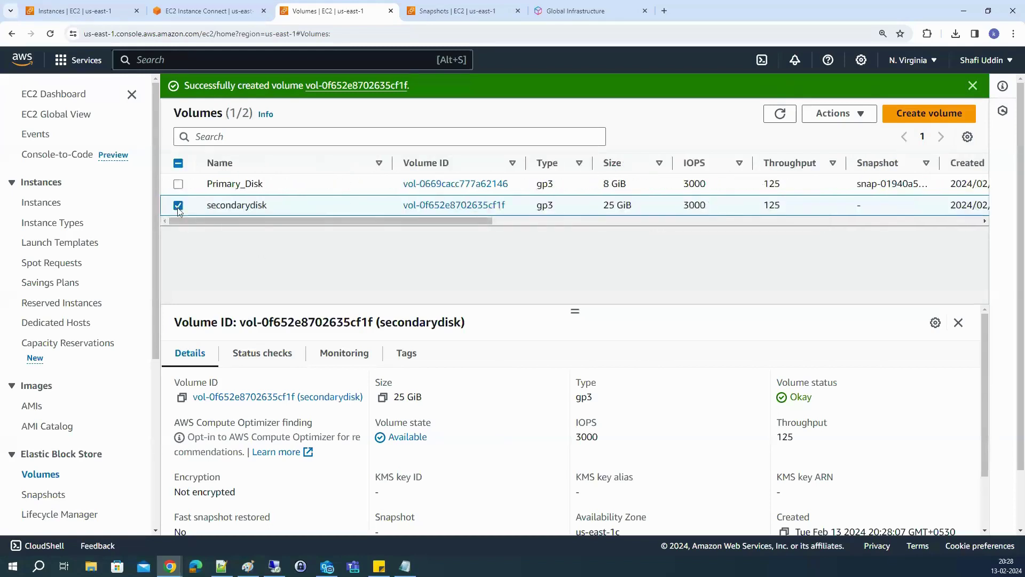
Select only the secondarydisk volume and open its Attach volume form
{"action": "left_click", "coordinate": [177, 206]}
{"action": "left_click", "coordinate": [178, 206]}
{"action": "mouse_move", "coordinate": [290, 213]}
{"action": "left_click", "coordinate": [178, 205]}
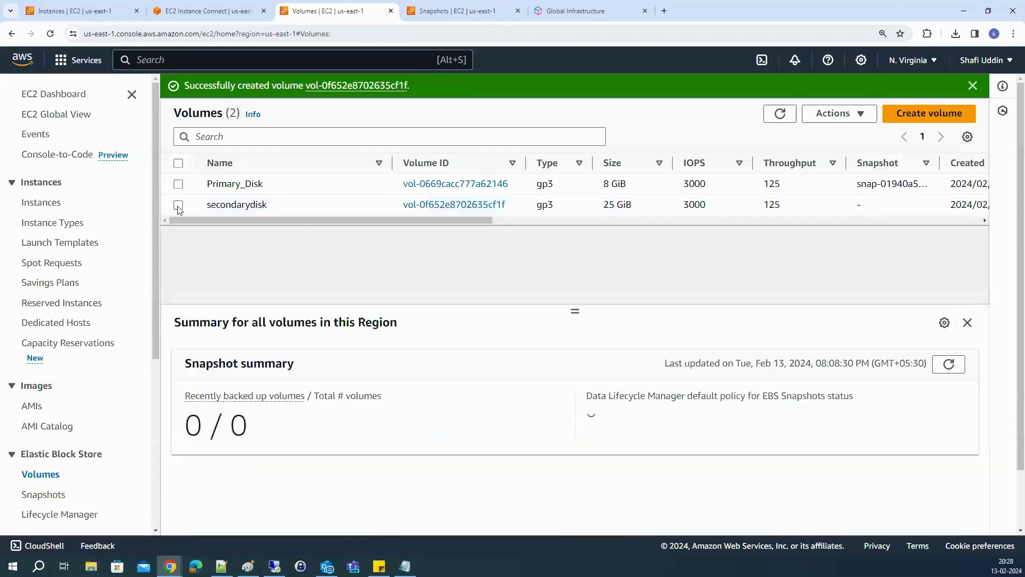
{"action": "left_click", "coordinate": [178, 206]}
{"action": "left_click", "coordinate": [821, 114]}
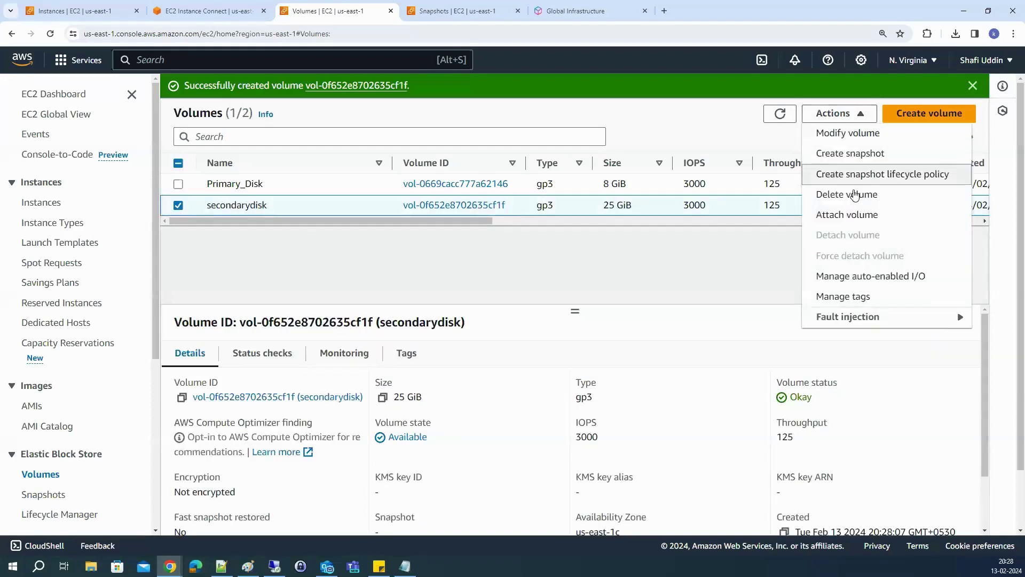
{"action": "left_click", "coordinate": [854, 215]}
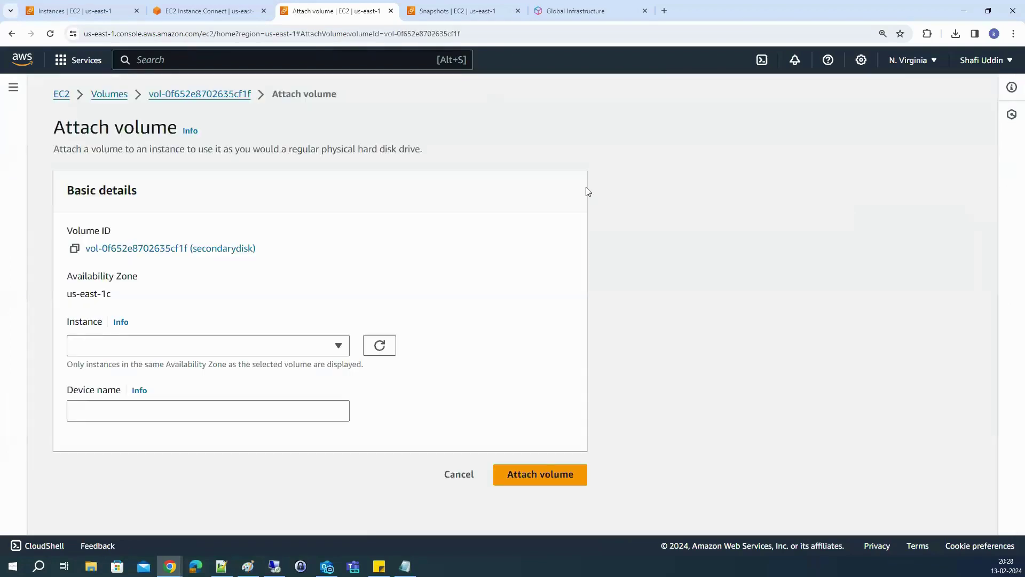
Attach the secondarydisk volume to the chakriserver instance, keeping the device name /dev/sdf
{"action": "left_click", "coordinate": [142, 348]}
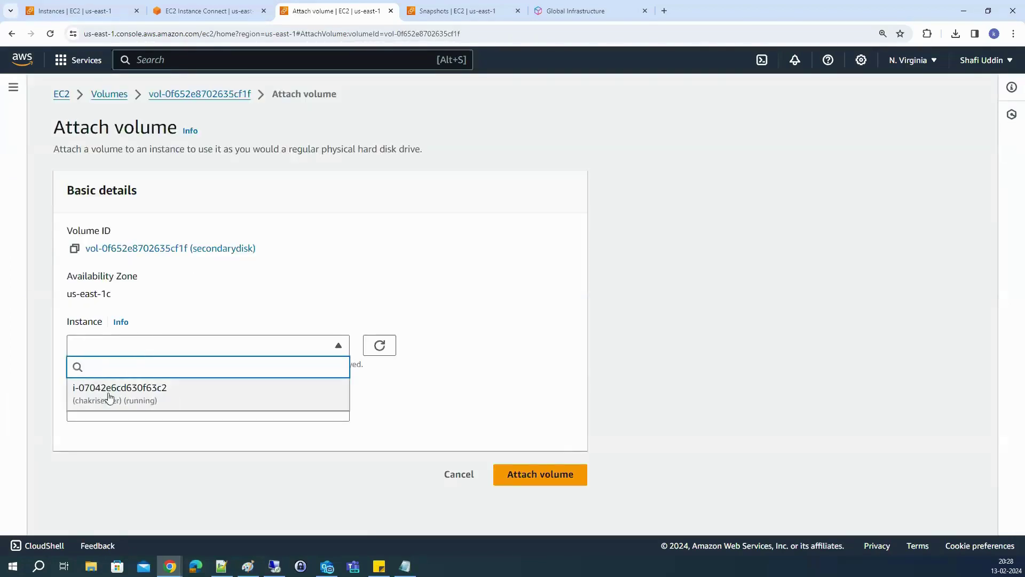
{"action": "left_click", "coordinate": [181, 293]}
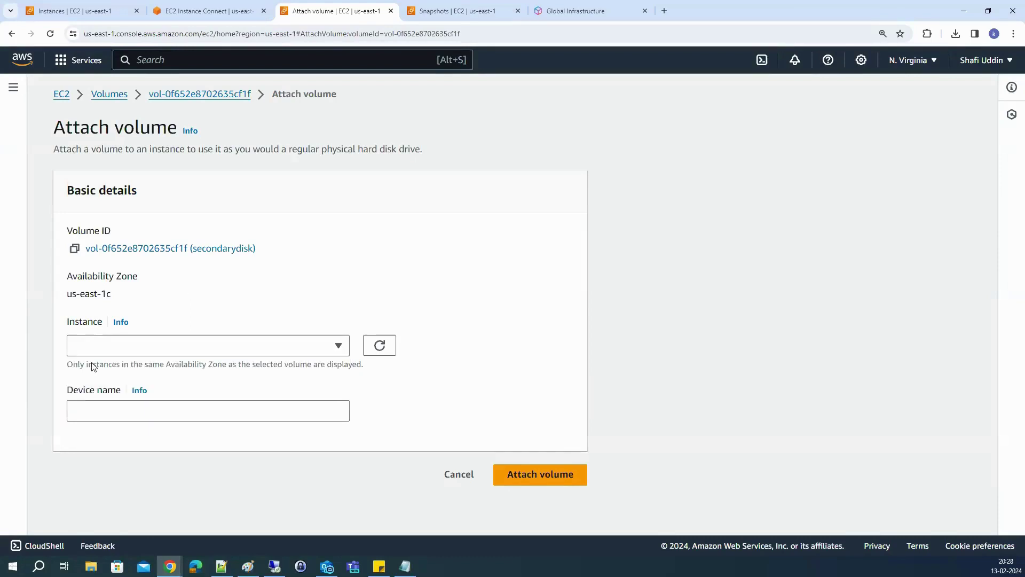
{"action": "left_click_drag", "start_coordinate": [73, 366], "coordinate": [343, 367]}
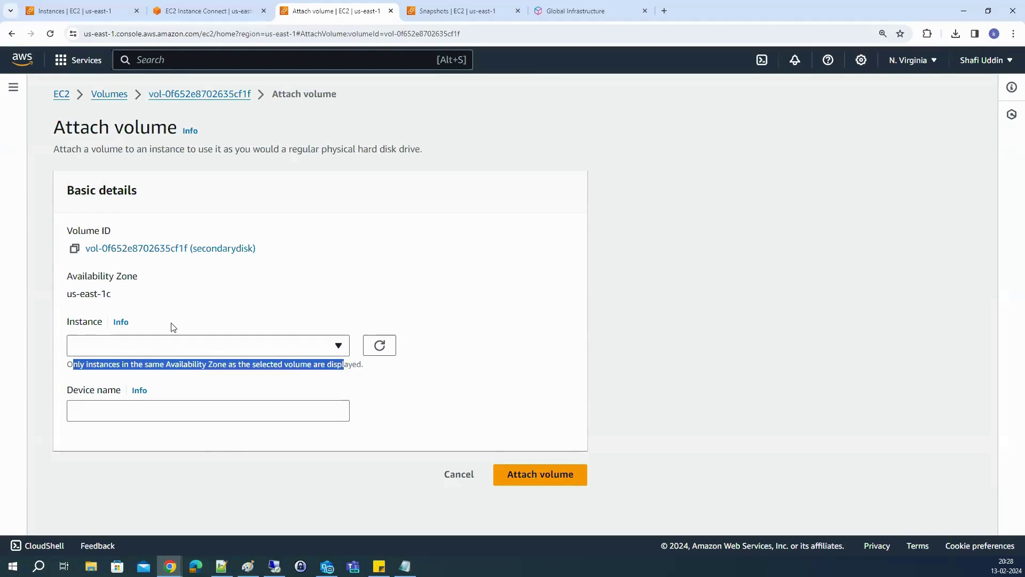
{"action": "left_click_drag", "start_coordinate": [112, 297], "coordinate": [68, 294]}
{"action": "left_click", "coordinate": [312, 349]}
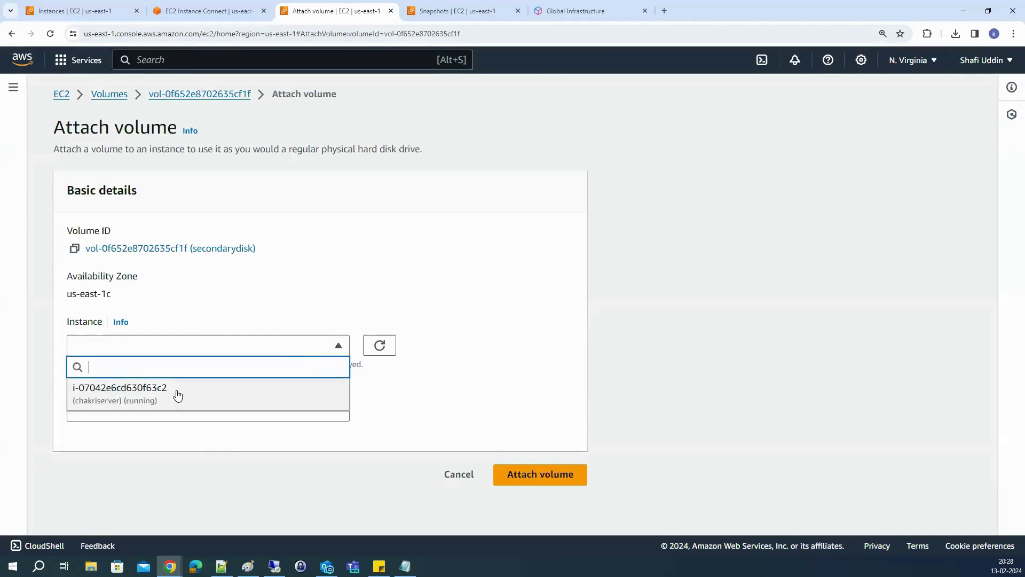
{"action": "left_click", "coordinate": [175, 395]}
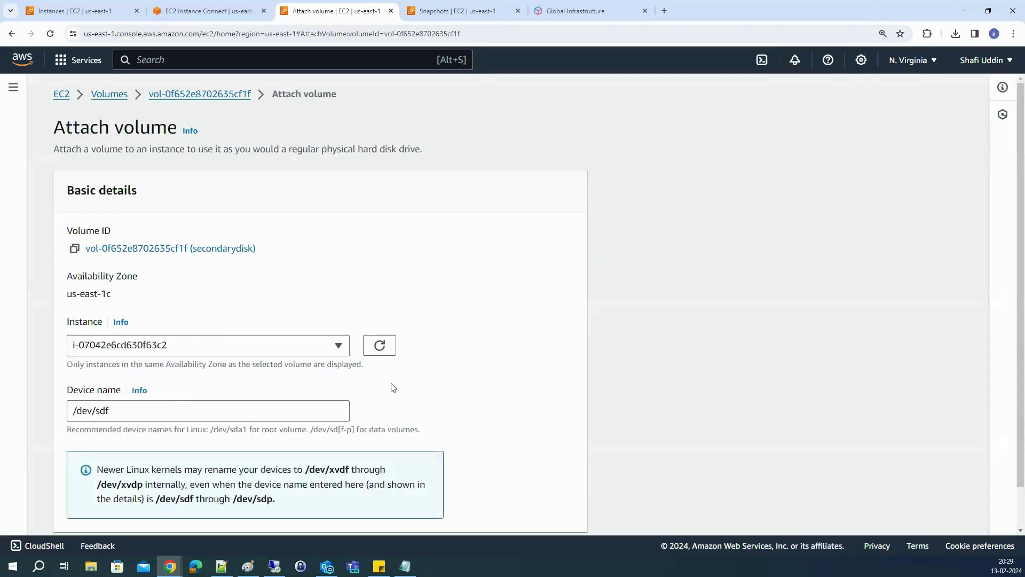
{"action": "scroll", "coordinate": [514, 426], "scroll_direction": "down", "scroll_amount": 1}
{"action": "left_click", "coordinate": [536, 517]}
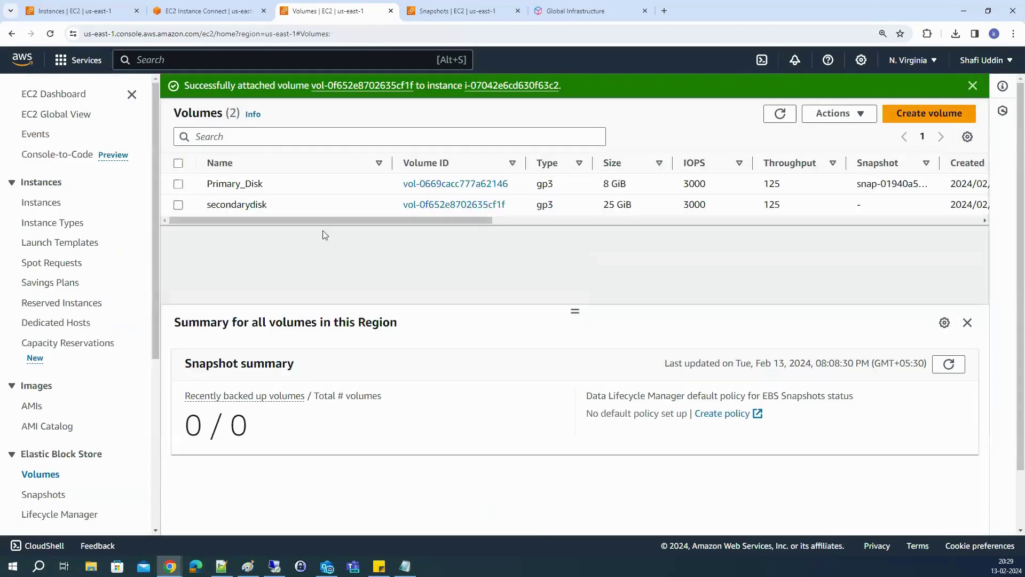
Check the secondarydisk attachment in the volumes list and in chakriserver's refreshed storage details
{"action": "left_click", "coordinate": [179, 205]}
{"action": "left_click_drag", "start_coordinate": [268, 221], "coordinate": [684, 216]}
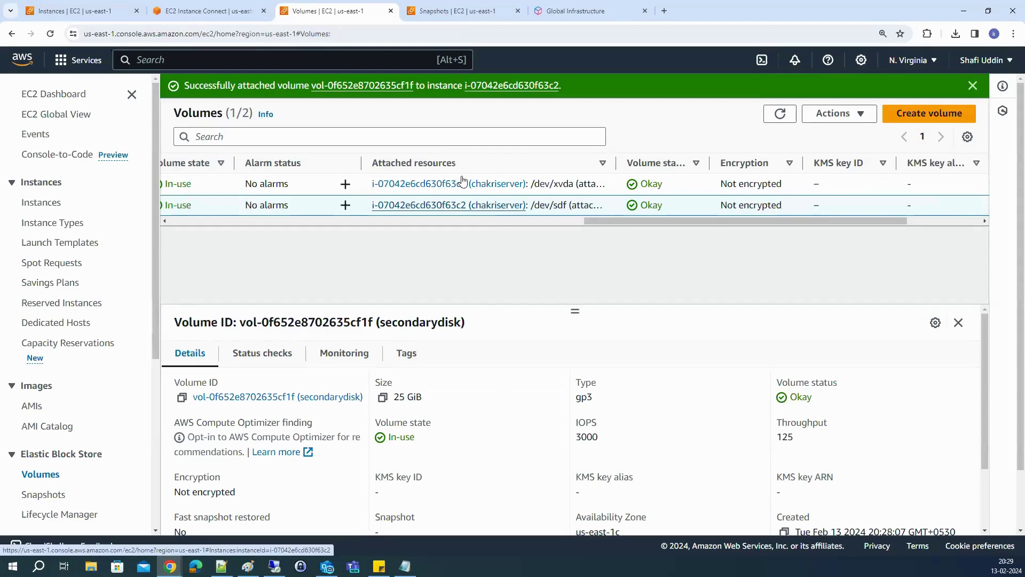
{"action": "left_click", "coordinate": [203, 10]}
{"action": "left_click", "coordinate": [75, 11]}
{"action": "left_click", "coordinate": [594, 288]}
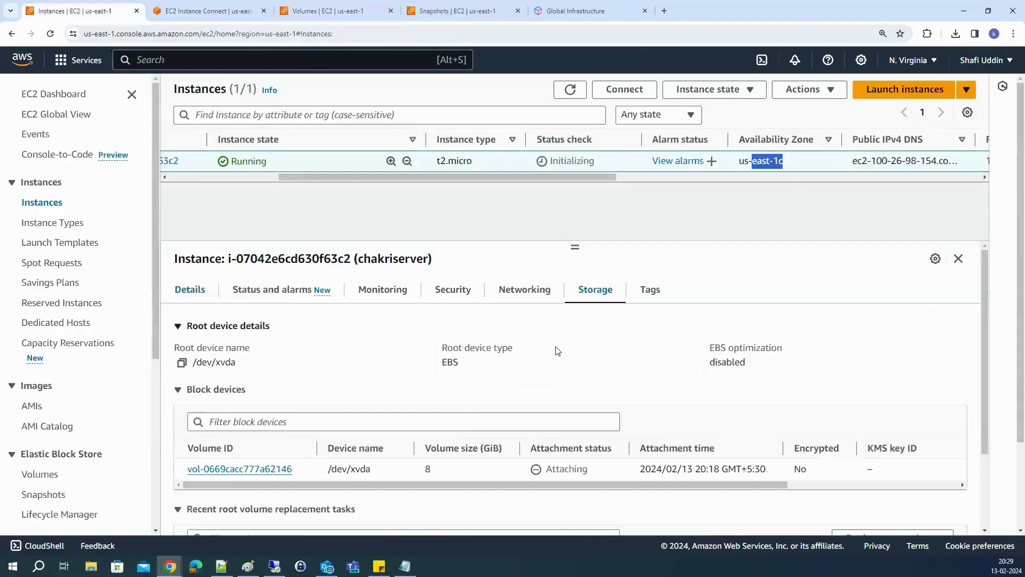
{"action": "scroll", "coordinate": [508, 371], "scroll_direction": "down", "scroll_amount": 3}
{"action": "scroll", "coordinate": [500, 396], "scroll_direction": "up", "scroll_amount": 1}
{"action": "scroll", "coordinate": [498, 403], "scroll_direction": "up", "scroll_amount": 1}
{"action": "left_click", "coordinate": [574, 90]}
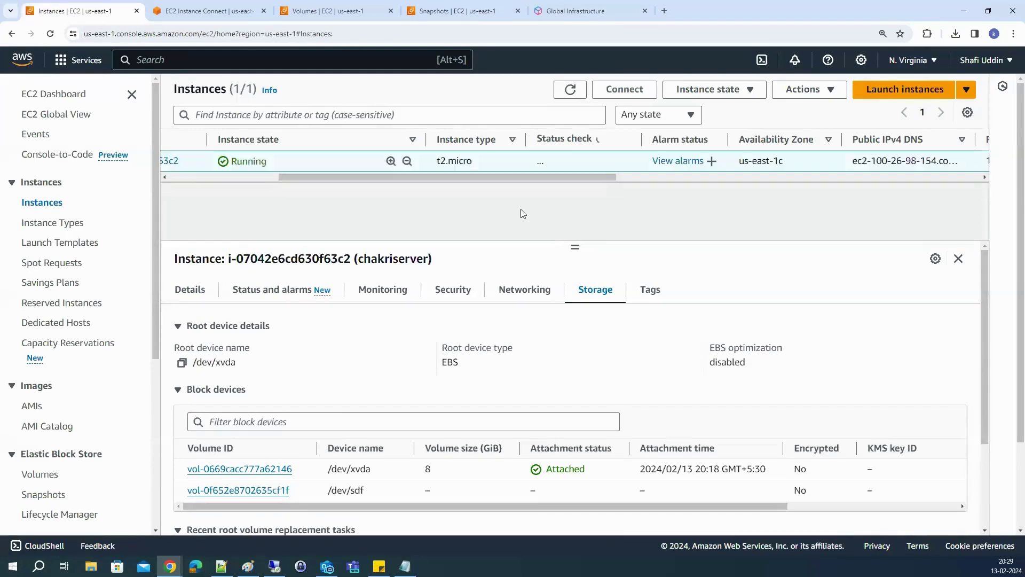
{"action": "left_click_drag", "start_coordinate": [543, 468], "coordinate": [430, 480]}
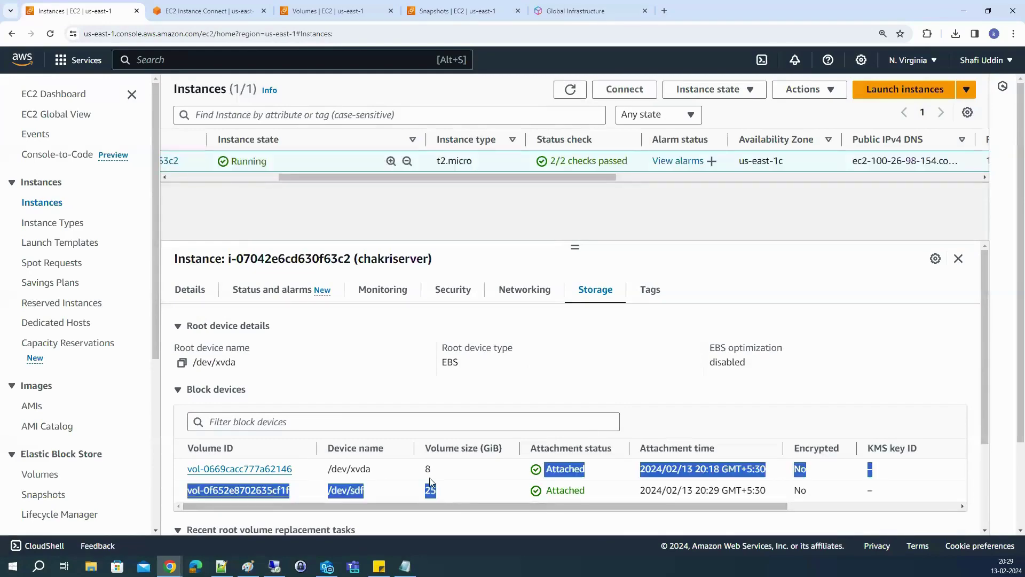
List the block devices with lsblk in chakriserver's EC2 Instance Connect terminal
{"action": "left_click", "coordinate": [325, 8]}
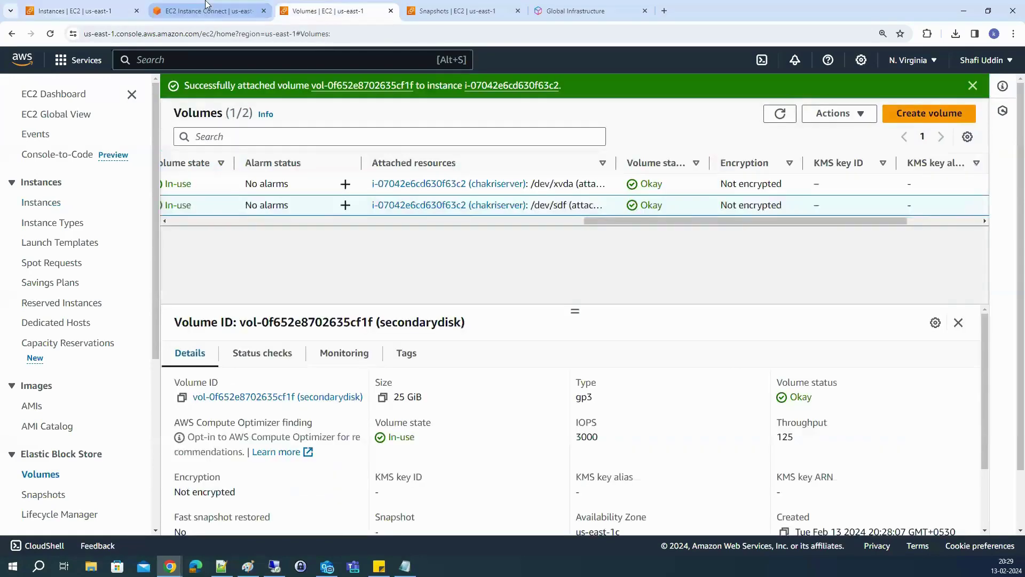
{"action": "left_click", "coordinate": [207, 7]}
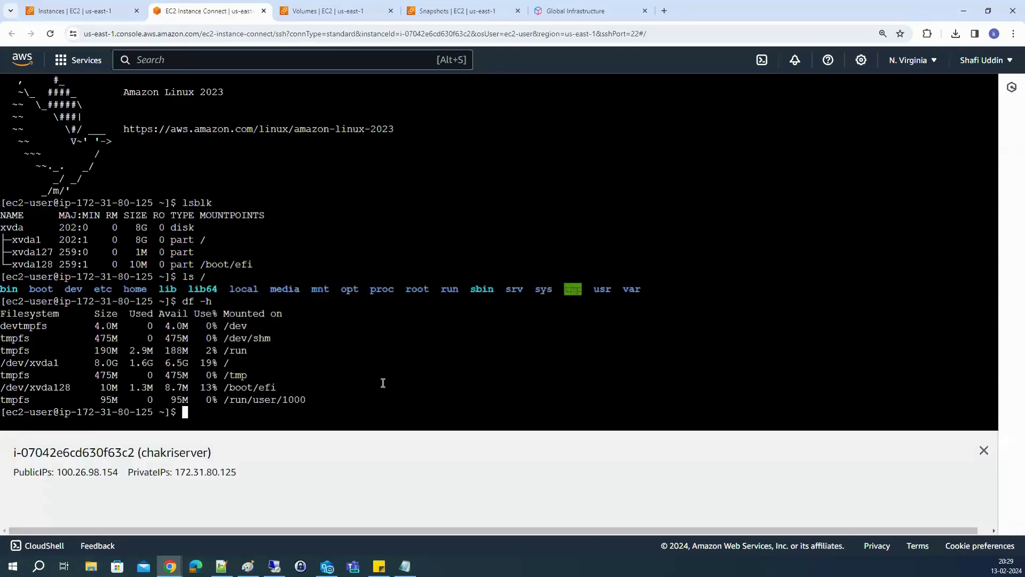
{"action": "type", "text": "lsblk"}
{"action": "key", "text": "Return"}
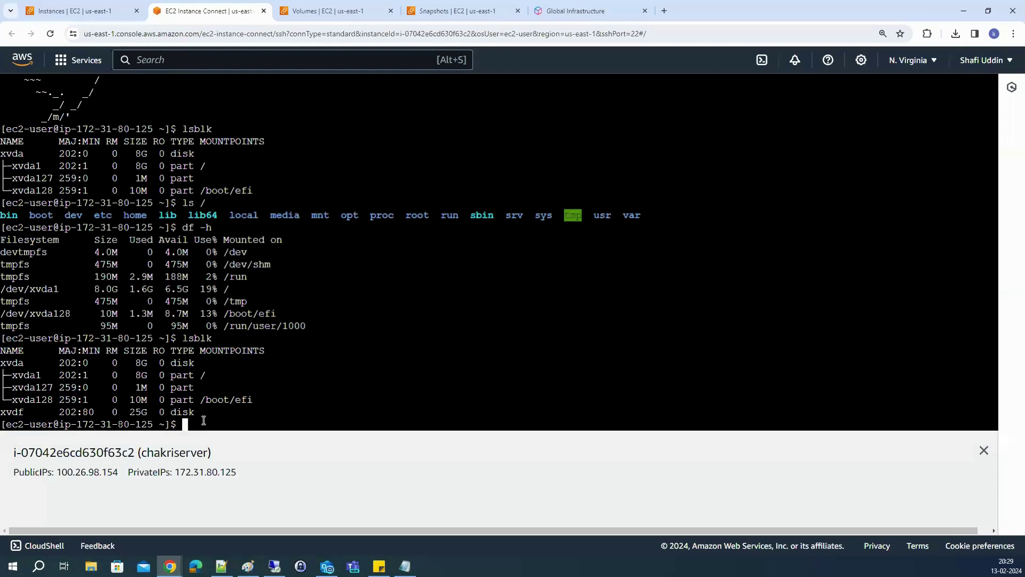
Compare the xvdf disk row and the mount points in the two lsblk listings
{"action": "left_click_drag", "start_coordinate": [201, 414], "coordinate": [2, 415]}
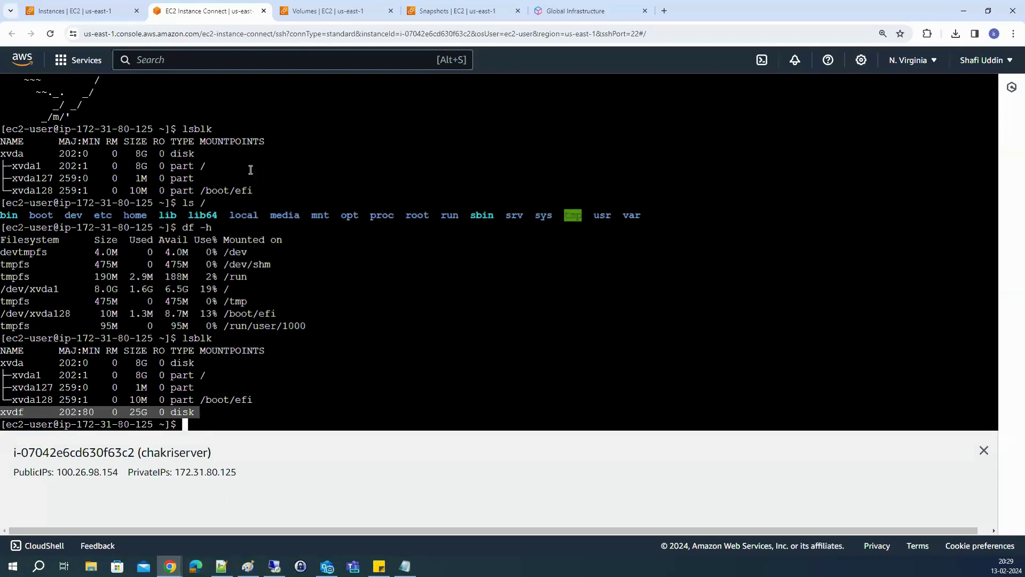
{"action": "left_click_drag", "start_coordinate": [265, 190], "coordinate": [2, 153]}
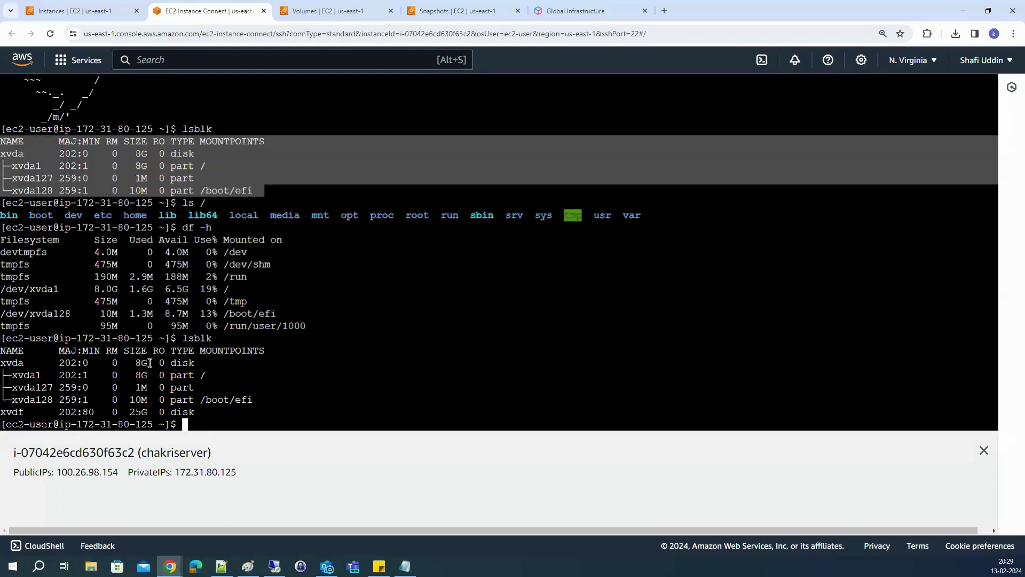
{"action": "left_click_drag", "start_coordinate": [200, 413], "coordinate": [2, 414]}
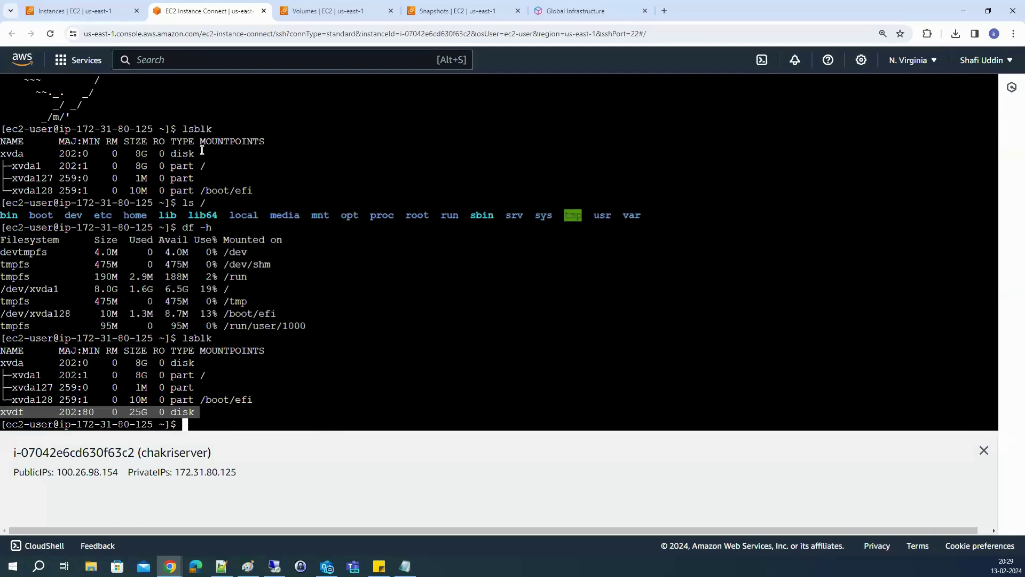
{"action": "left_click", "coordinate": [209, 166]}
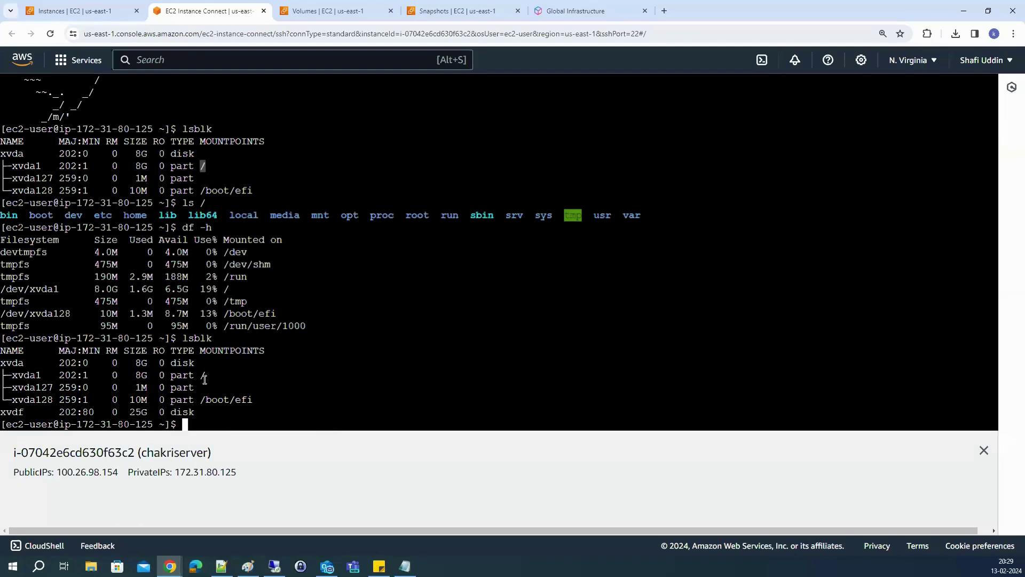
{"action": "left_click", "coordinate": [137, 377]}
{"action": "double_click", "coordinate": [203, 377]}
{"action": "left_click_drag", "start_coordinate": [2, 410], "coordinate": [232, 411]}
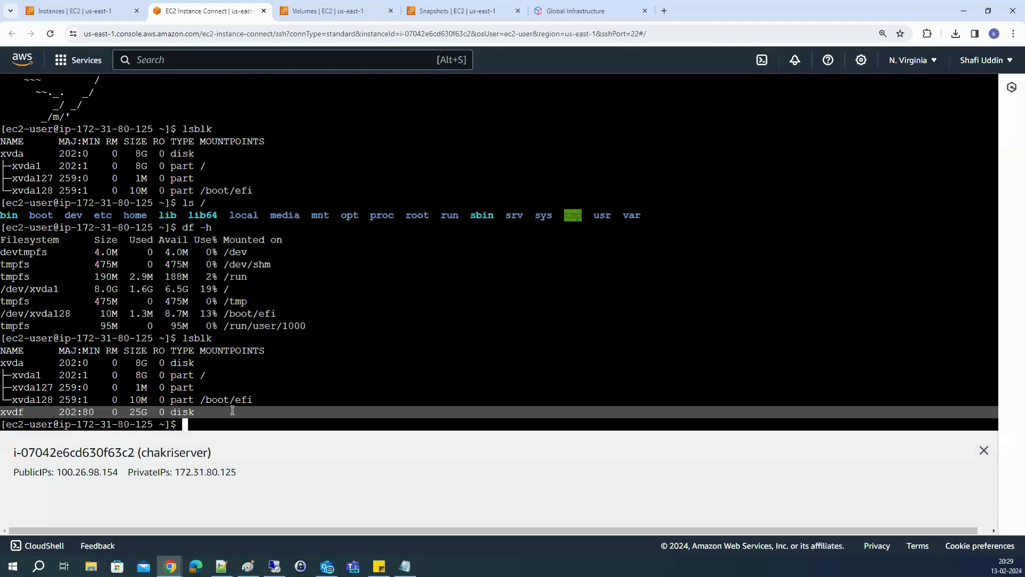
{"action": "left_click", "coordinate": [291, 425]}
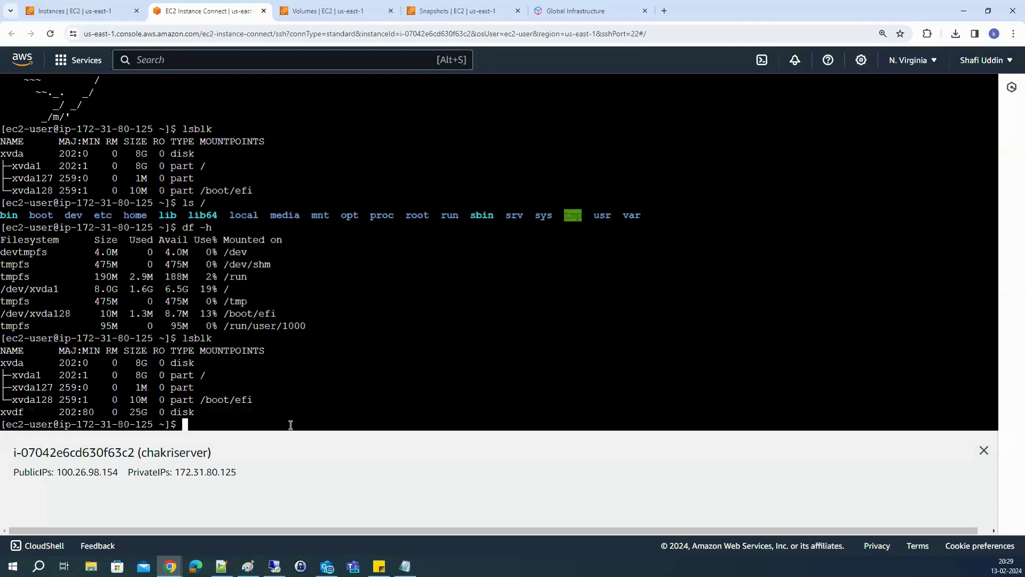
Try to create the directory /newvolume with mkdir as the regular ec2-user
{"action": "type", "text": "mkdi"}
{"action": "left_click", "coordinate": [390, 397]}
{"action": "type", "text": "r"}
{"action": "type", "text": "/newvolum"}
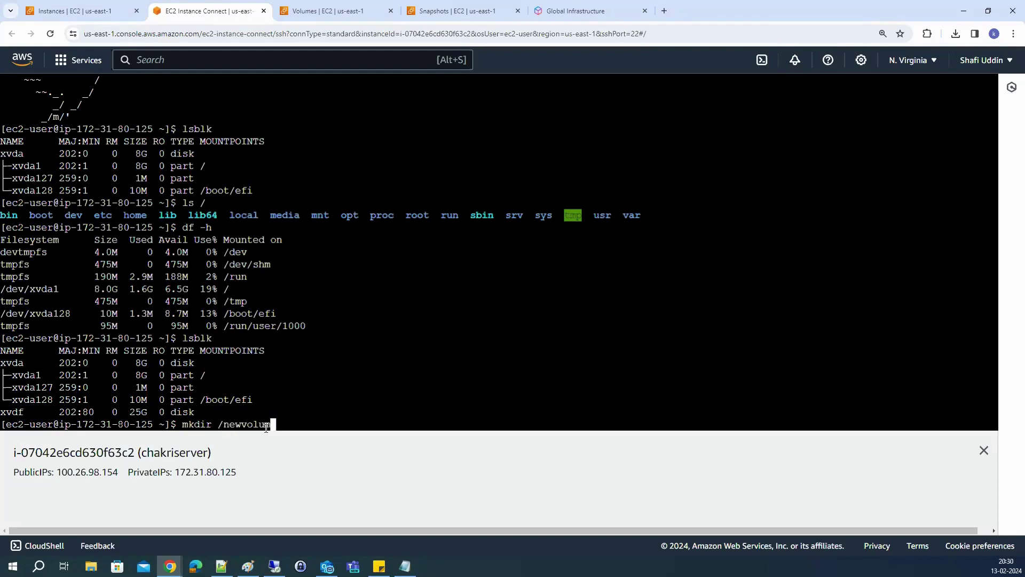
{"action": "type", "text": "e"}
{"action": "key", "text": "Return"}
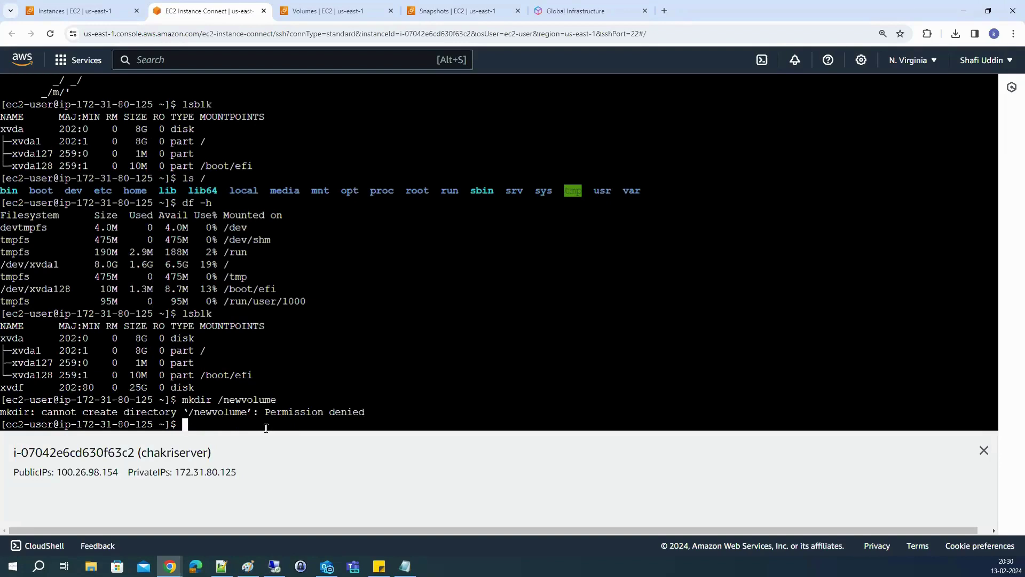
{"action": "left_click_drag", "start_coordinate": [376, 414], "coordinate": [1, 416]}
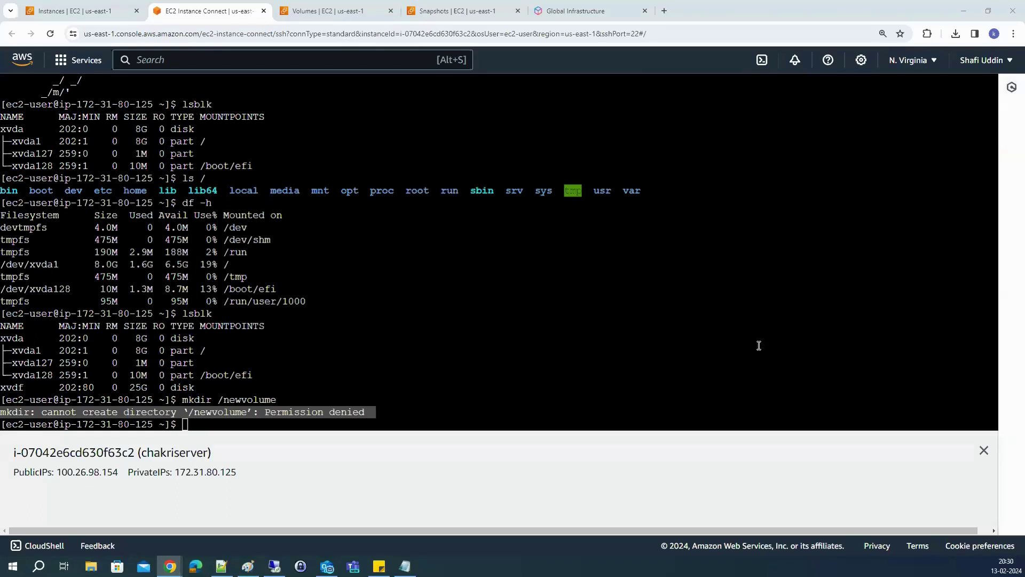
{"action": "left_click", "coordinate": [112, 427]}
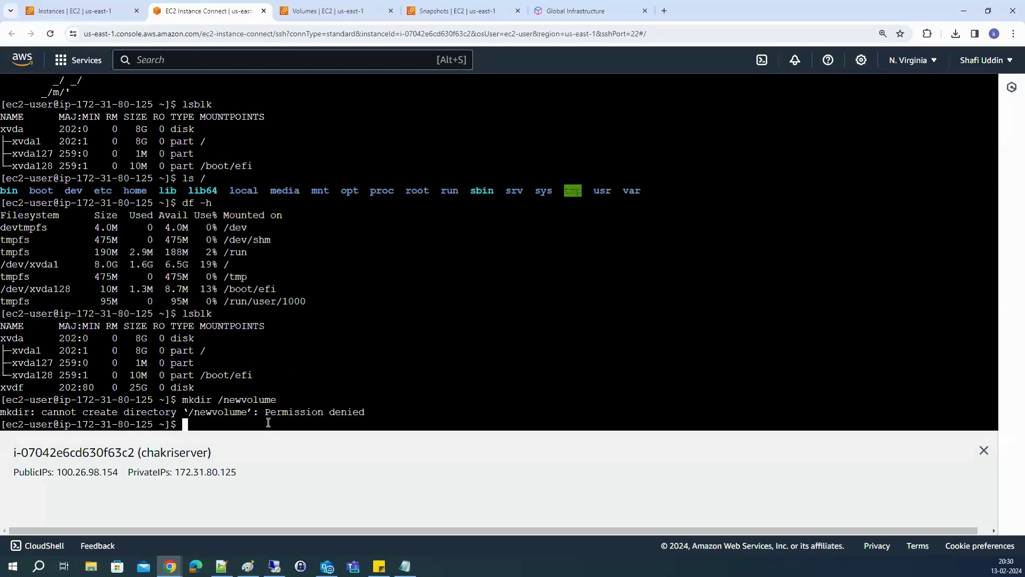
Create the directory /newvolume by rerunning the mkdir command with sudo
{"action": "key", "text": "Up"}
{"action": "key", "text": "Left"}
{"action": "key", "text": "Left"}
{"action": "key", "text": "Left"}
{"action": "key", "text": "Left"}
{"action": "key", "text": "Left"}
{"action": "key", "text": "Left"}
{"action": "key", "text": "Left"}
{"action": "key", "text": "Left"}
{"action": "key", "text": "Left"}
{"action": "key", "text": "Left"}
{"action": "key", "text": "Left"}
{"action": "key", "text": "Left"}
{"action": "key", "text": "Left"}
{"action": "key", "text": "Left"}
{"action": "key", "text": "Left"}
{"action": "key", "text": "Left"}
{"action": "type", "text": "sudo"}
{"action": "key", "text": "Return"}
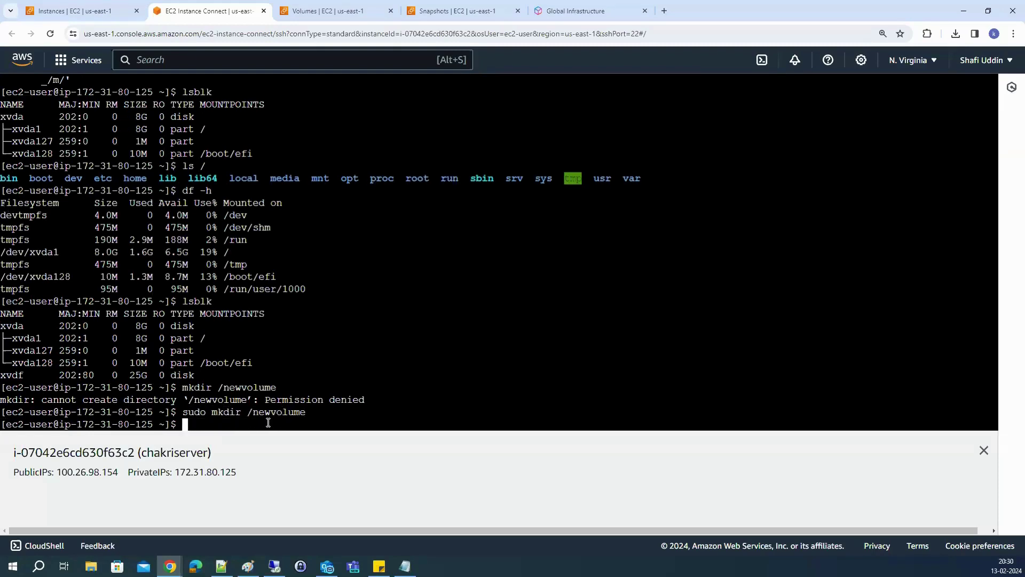
List the root directory with ls / and check for the newvolume folder
{"action": "type", "text": "ls /"}
{"action": "key", "text": "Return"}
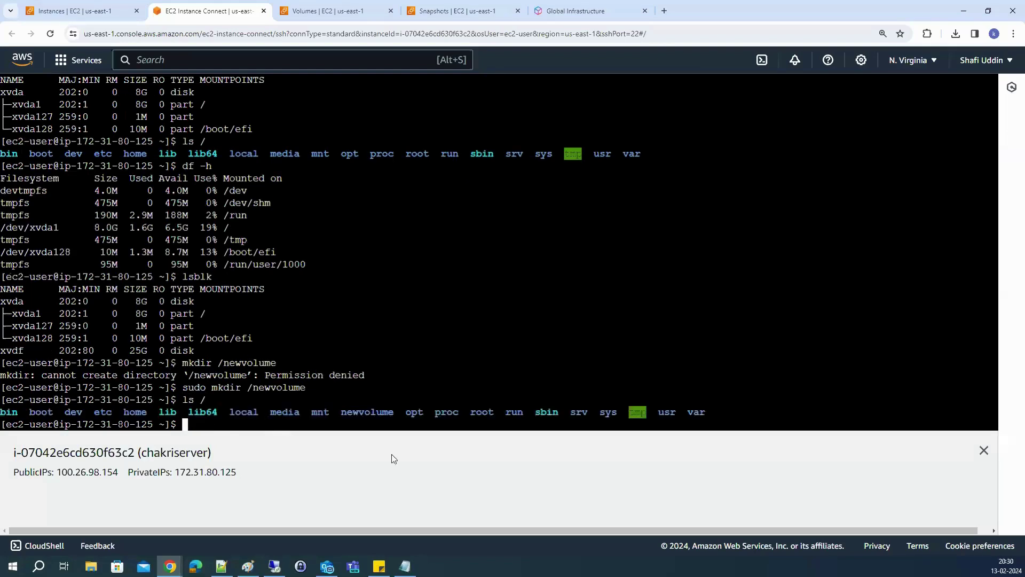
{"action": "double_click", "coordinate": [367, 412]}
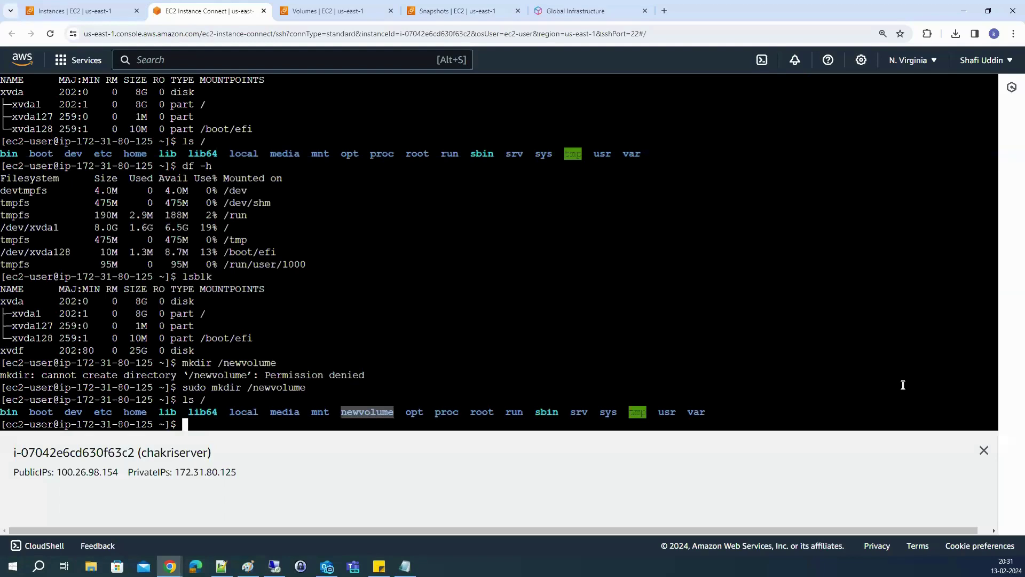
{"action": "left_click", "coordinate": [221, 566]}
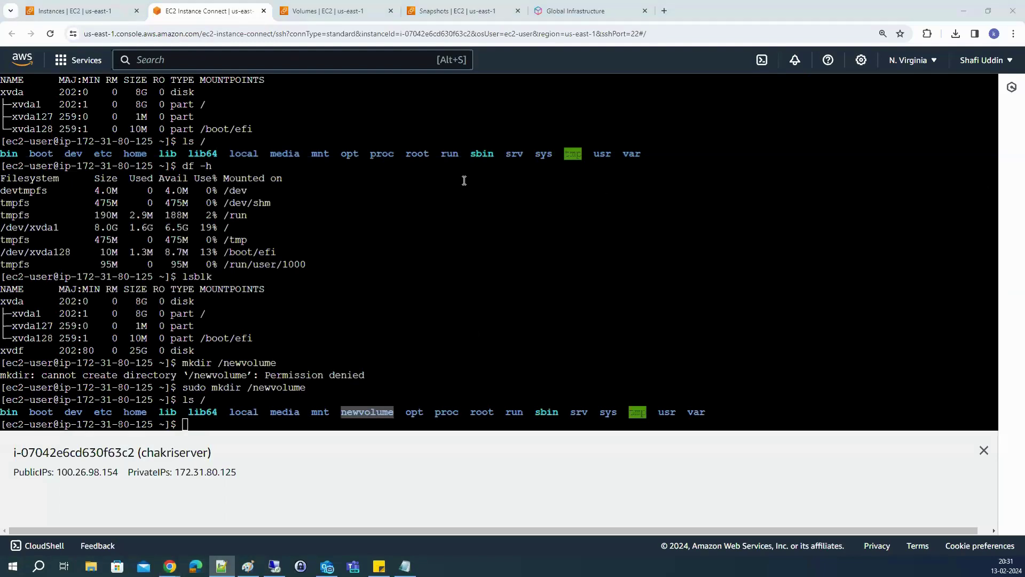
{"action": "left_click", "coordinate": [477, 334]}
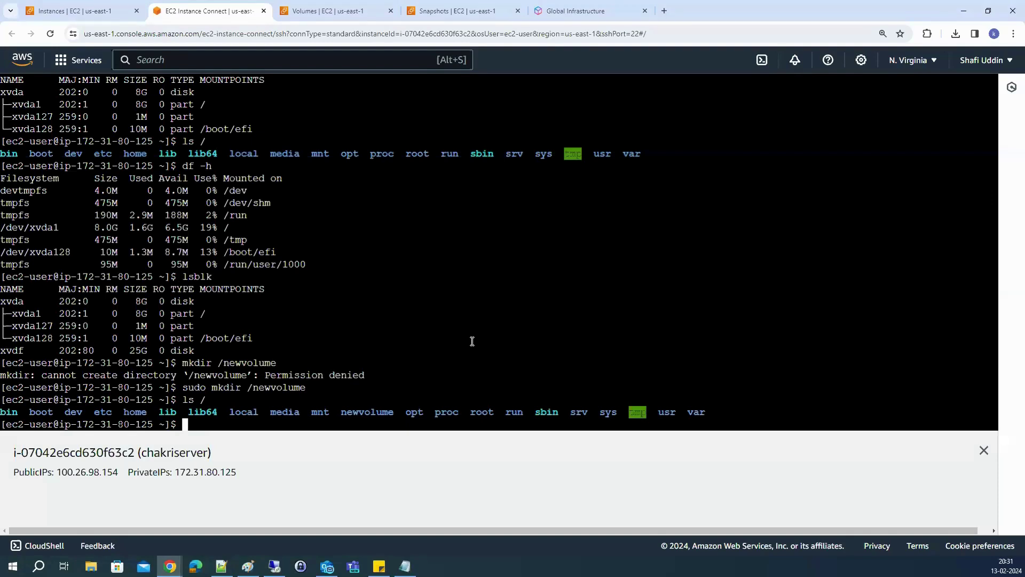
Try to format the 25G disk as ext4 with mkfs -t ext4 /dev/xvdf, without superuser rights
{"action": "left_click_drag", "start_coordinate": [207, 355], "coordinate": [2, 354]}
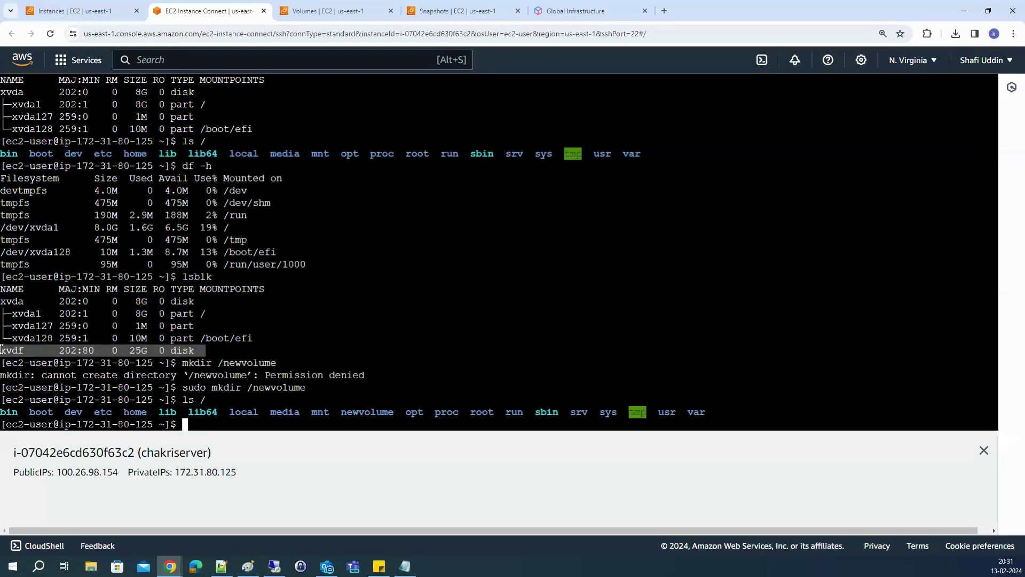
{"action": "left_click", "coordinate": [2, 349]}
{"action": "type", "text": "mkf"}
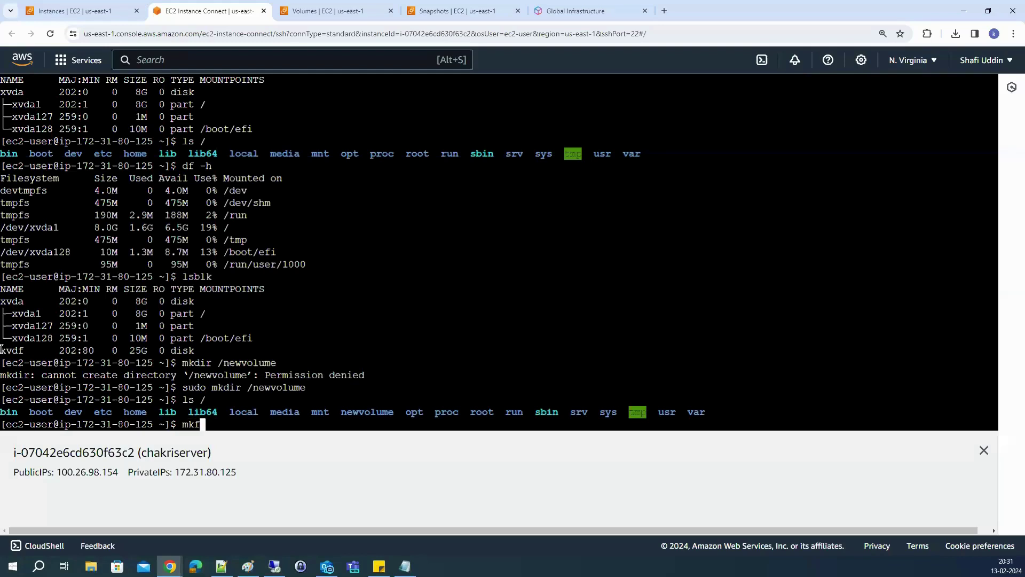
{"action": "type", "text": "s -t ext4 /dev/"}
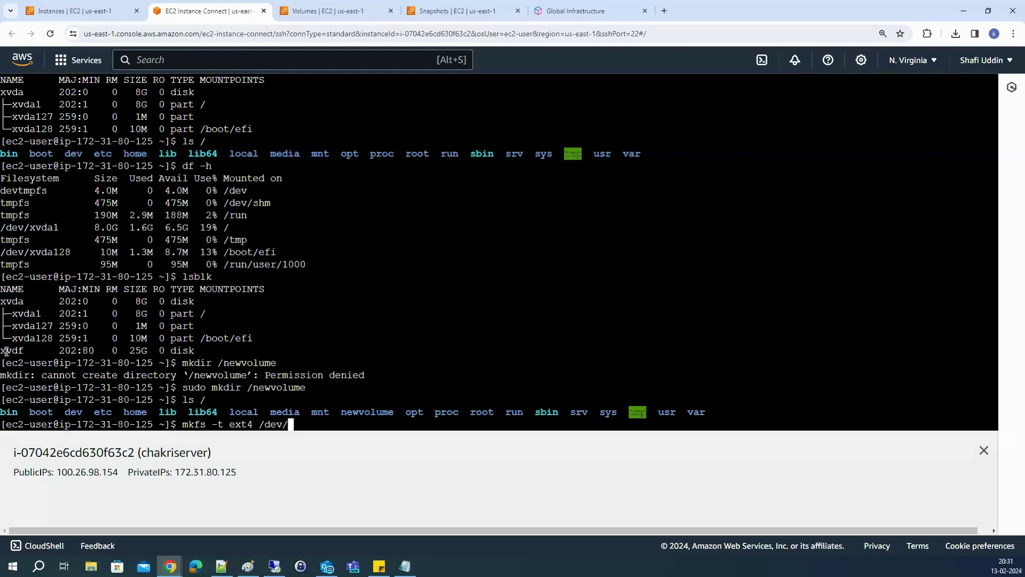
{"action": "double_click", "coordinate": [6, 350]}
{"action": "double_click", "coordinate": [72, 155]}
{"action": "left_click", "coordinate": [303, 423]}
{"action": "type", "text": "xvdf"}
{"action": "key", "text": "Return"}
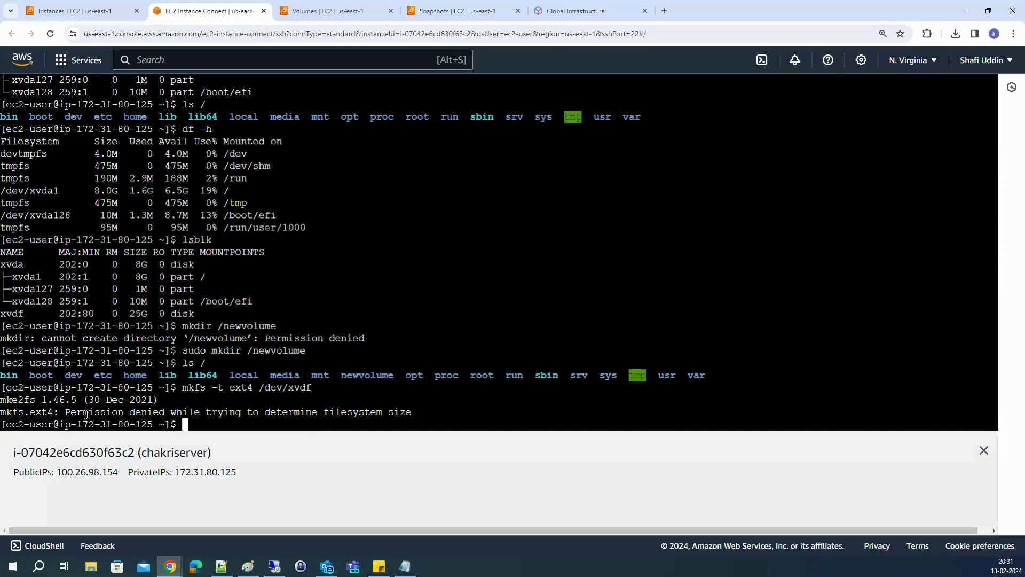
{"action": "left_click_drag", "start_coordinate": [65, 412], "coordinate": [165, 412]}
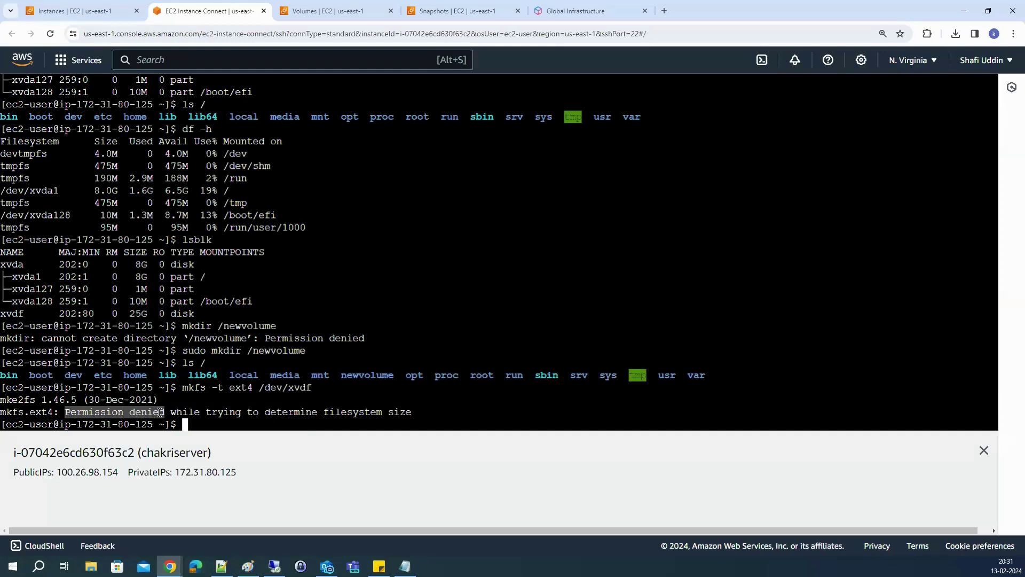
Format /dev/xvdf with an ext4 file system by rerunning the mkfs command with sudo
{"action": "key", "text": "Up"}
{"action": "key", "text": "Left"}
{"action": "key", "text": "Left"}
{"action": "key", "text": "Left"}
{"action": "key", "text": "Left"}
{"action": "key", "text": "Left"}
{"action": "key", "text": "Left"}
{"action": "key", "text": "Left"}
{"action": "key", "text": "Left"}
{"action": "key", "text": "Left"}
{"action": "key", "text": "Left"}
{"action": "key", "text": "Left"}
{"action": "key", "text": "Left"}
{"action": "key", "text": "Left"}
{"action": "key", "text": "Left"}
{"action": "key", "text": "Left"}
{"action": "key", "text": "Left"}
{"action": "key", "text": "Left"}
{"action": "key", "text": "Left"}
{"action": "key", "text": "Left"}
{"action": "key", "text": "Left"}
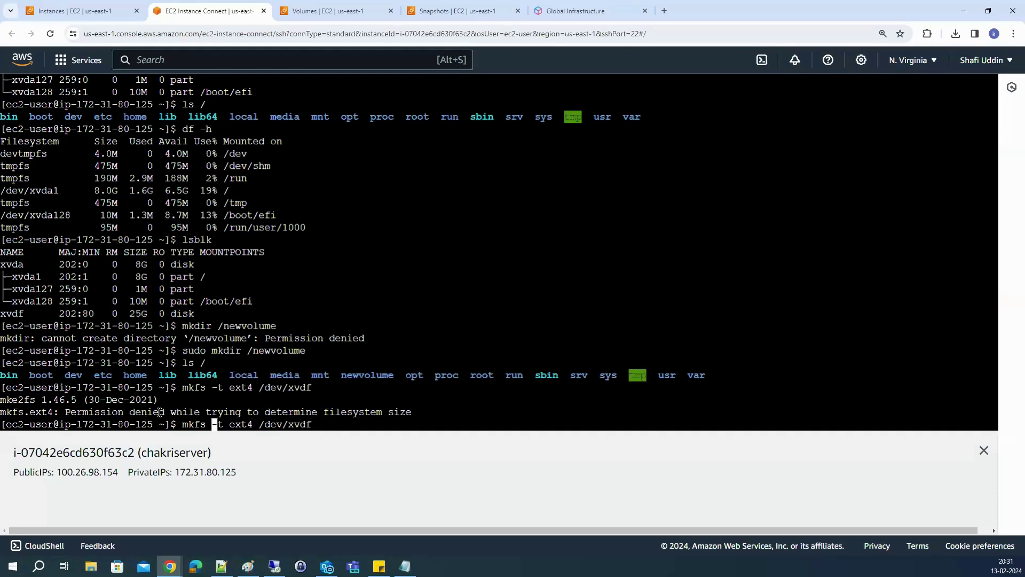
{"action": "type", "text": "sudo"}
{"action": "key", "text": "Return"}
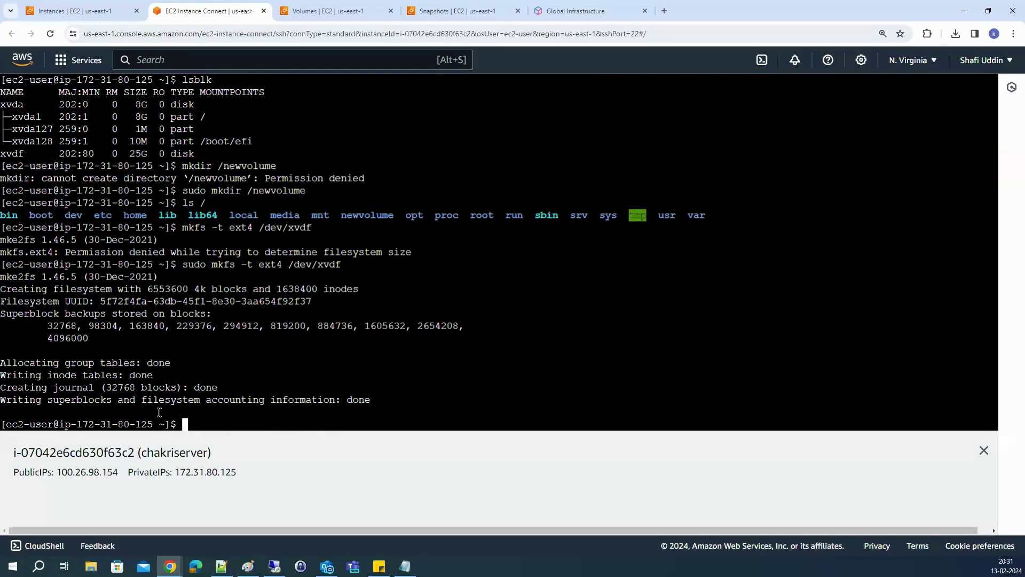
Mount /dev/xvdf on the /newvolume directory using sudo mount
{"action": "type", "text": "sudo mount /dev/"}
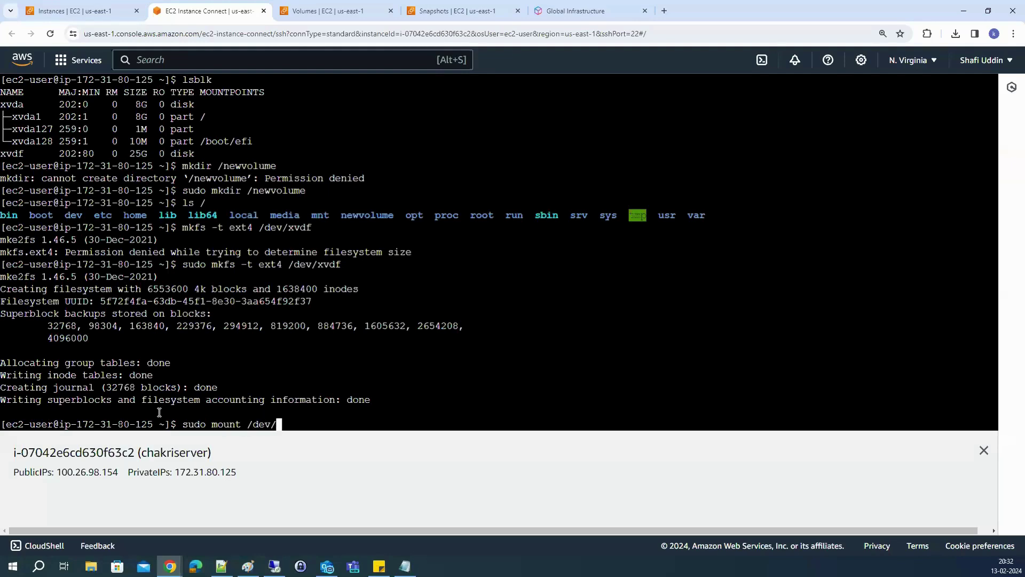
{"action": "type", "text": "xvdf /newvolume"}
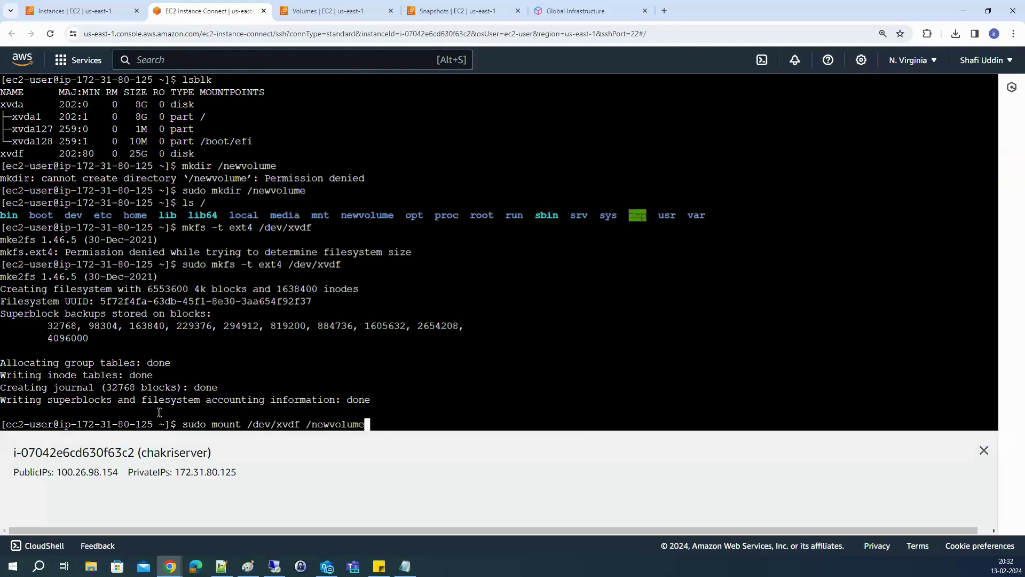
{"action": "key", "text": "Return"}
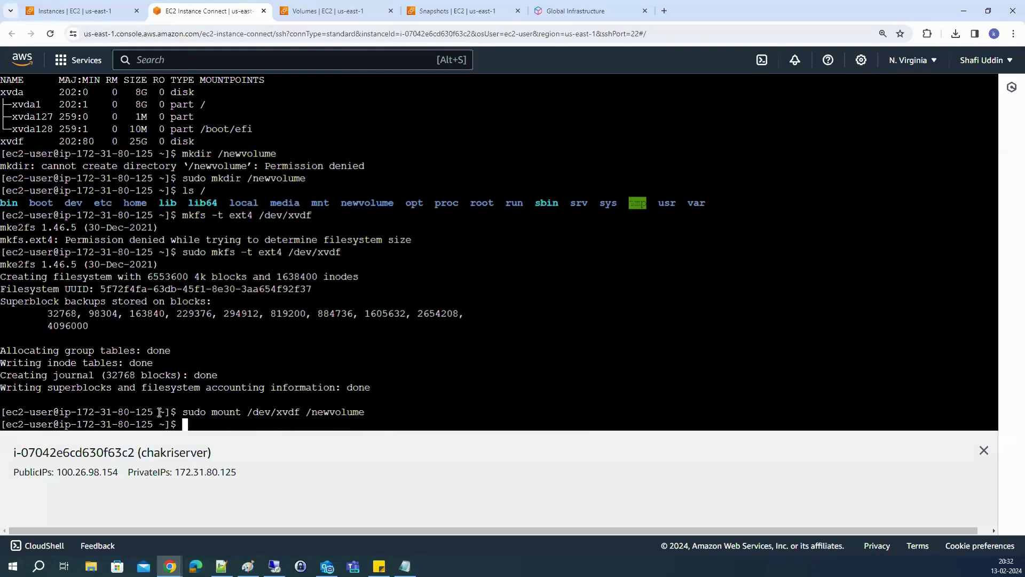
List the block devices with lsblk and check the mount point of xvdf
{"action": "type", "text": "lsblk"}
{"action": "key", "text": "Return"}
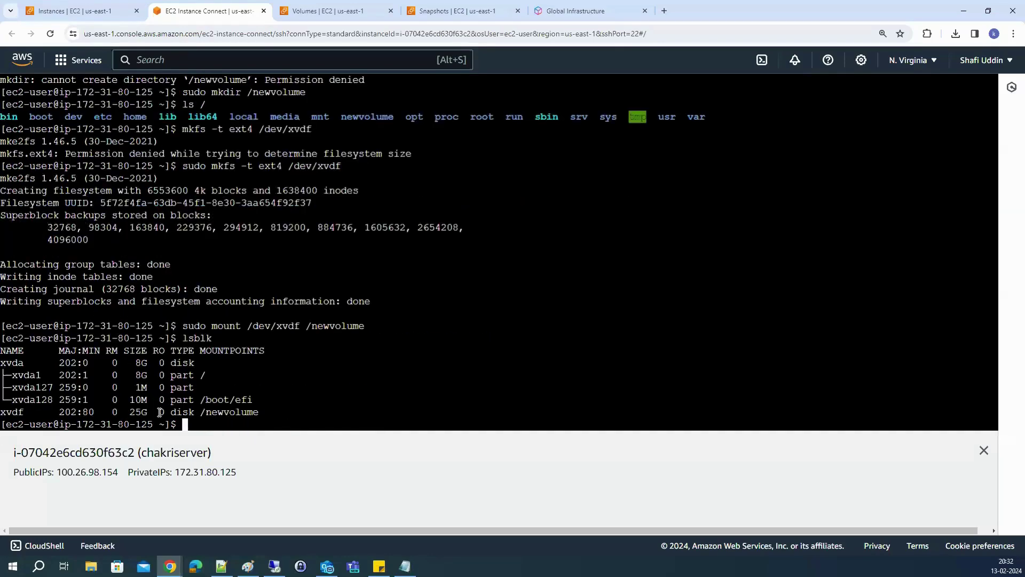
{"action": "double_click", "coordinate": [231, 411]}
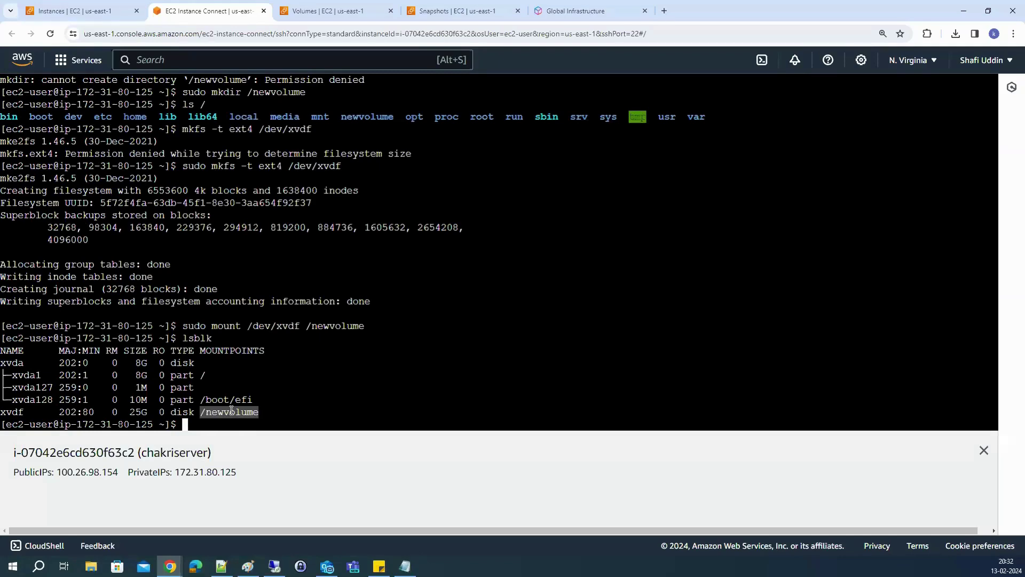
Run df -h and examine the size, available space and mount point of /dev/xvdf
{"action": "type", "text": "df -h"}
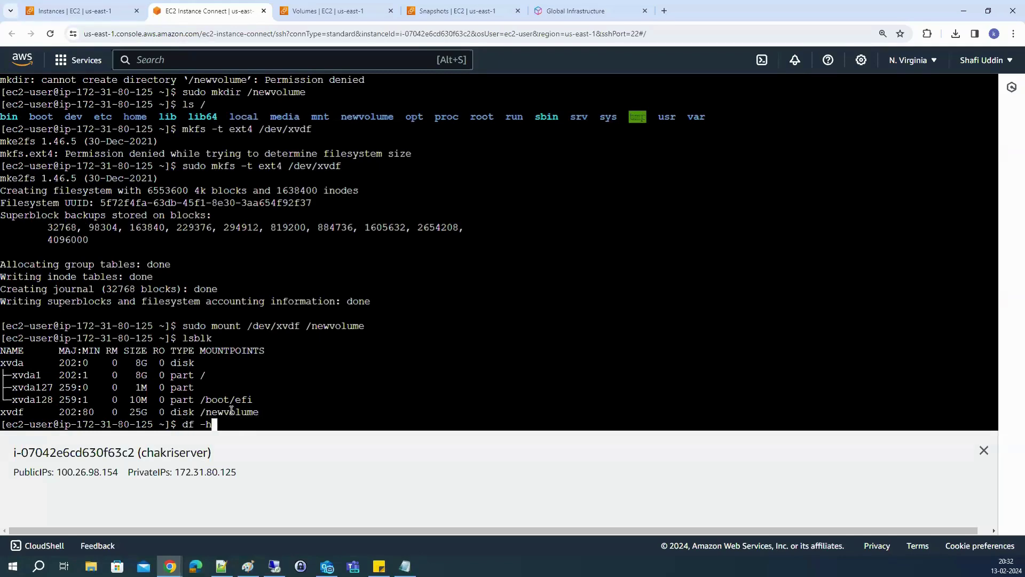
{"action": "key", "text": "Return"}
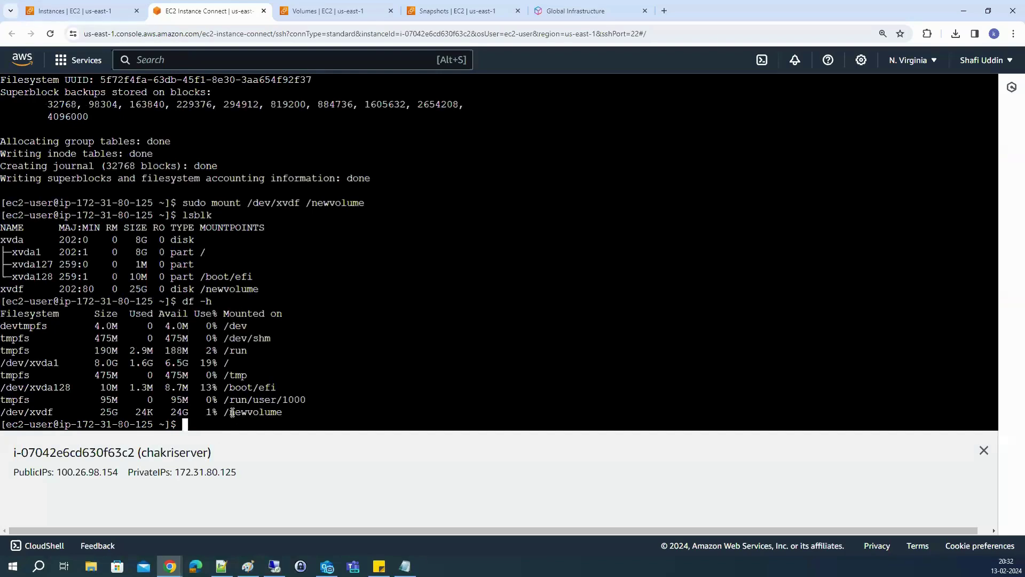
{"action": "double_click", "coordinate": [139, 412]}
{"action": "left_click_drag", "start_coordinate": [169, 412], "coordinate": [195, 414]}
{"action": "left_click", "coordinate": [199, 414]}
{"action": "left_click_drag", "start_coordinate": [223, 411], "coordinate": [323, 411]}
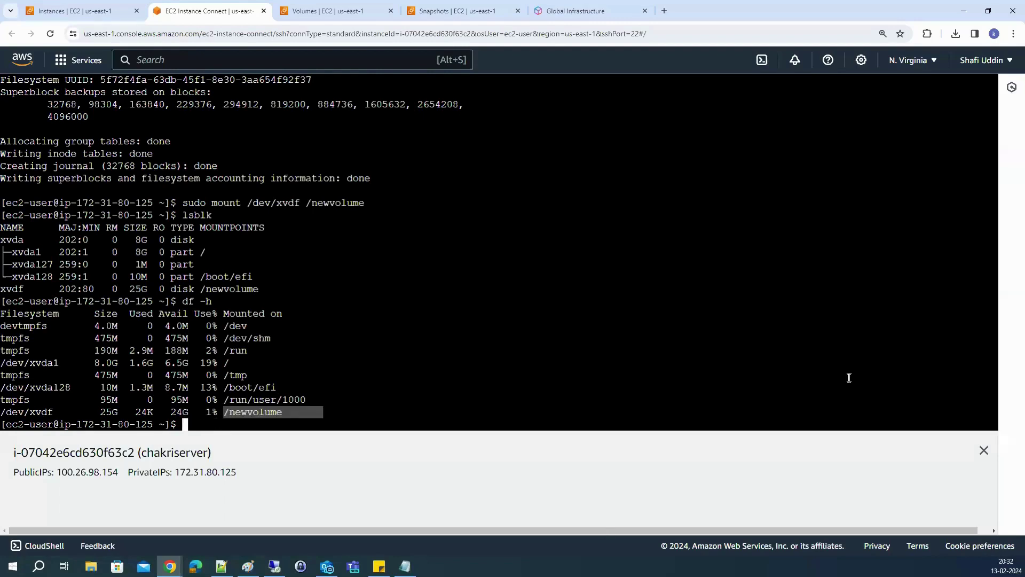
{"action": "left_click", "coordinate": [447, 372]}
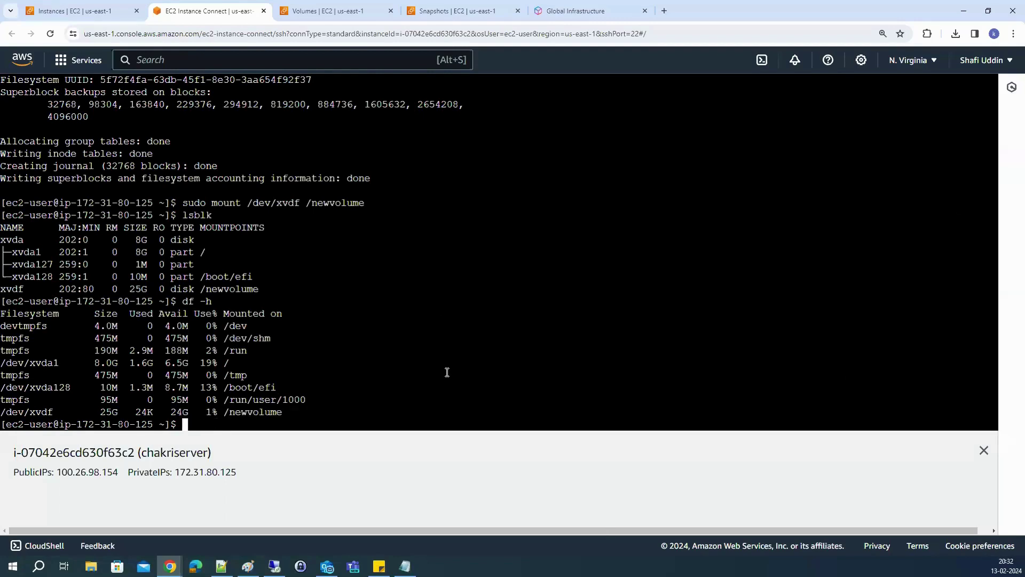
List all commands run in this terminal session with history
{"action": "type", "text": "history"}
{"action": "key", "text": "Return"}
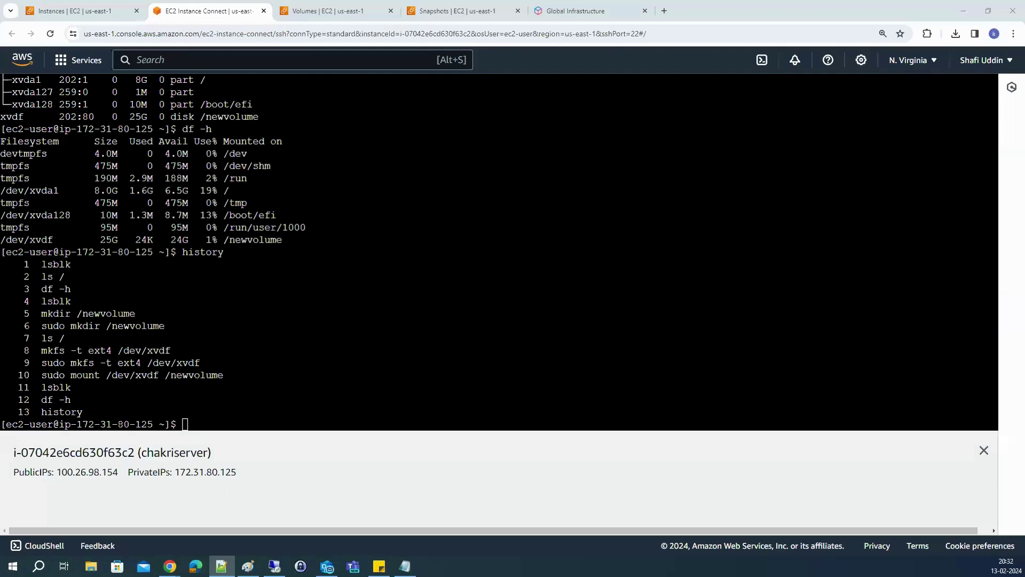
{"action": "key", "text": "alt+Tab"}
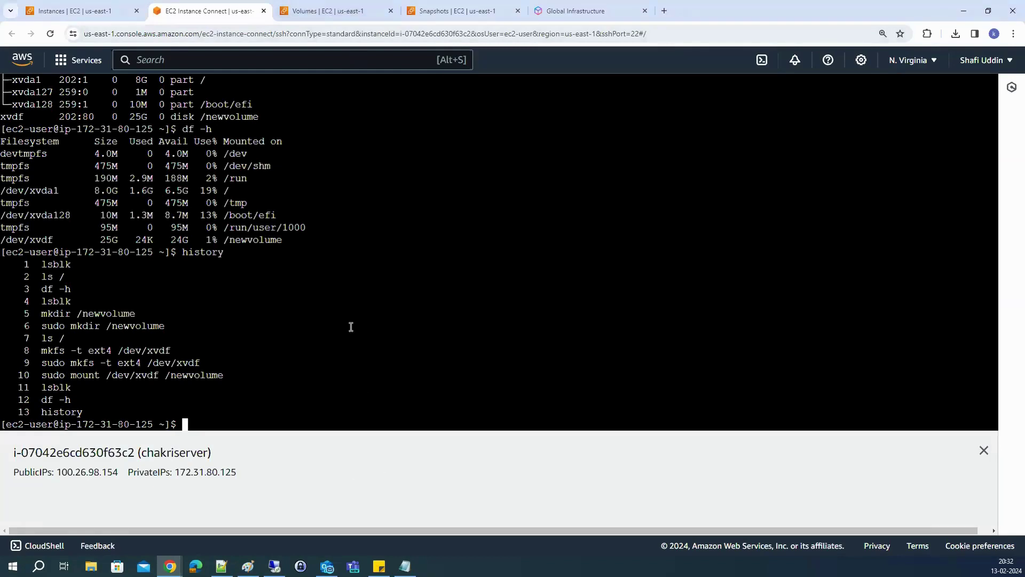
Try to unmount /newvolume with umount as the regular ec2-user
{"action": "type", "text": "um"}
{"action": "key", "text": "BackSpace"}
{"action": "key", "text": "BackSpace"}
{"action": "type", "text": "umount /newvolume"}
{"action": "key", "text": "Return"}
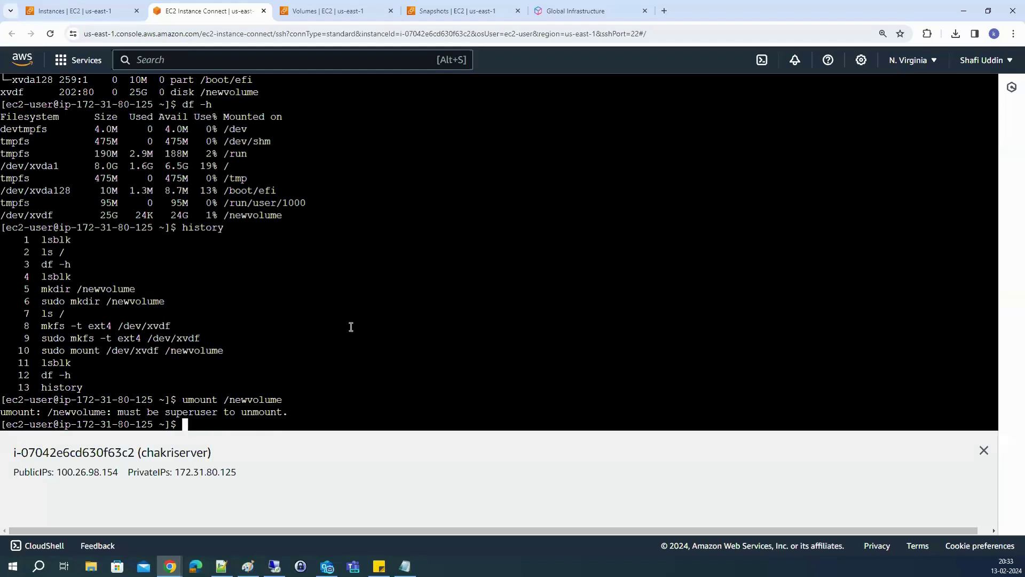
Unmount /newvolume by rerunning the umount command with sudo
{"action": "key", "text": "Up"}
{"action": "key", "text": "Left"}
{"action": "key", "text": "Left"}
{"action": "key", "text": "Left"}
{"action": "key", "text": "Left"}
{"action": "key", "text": "Left"}
{"action": "key", "text": "Left"}
{"action": "key", "text": "Left"}
{"action": "key", "text": "Left"}
{"action": "key", "text": "Left"}
{"action": "key", "text": "Left"}
{"action": "key", "text": "Left"}
{"action": "key", "text": "Left"}
{"action": "key", "text": "Left"}
{"action": "key", "text": "Left"}
{"action": "key", "text": "Left"}
{"action": "key", "text": "Left"}
{"action": "key", "text": "Left"}
{"action": "type", "text": "su"}
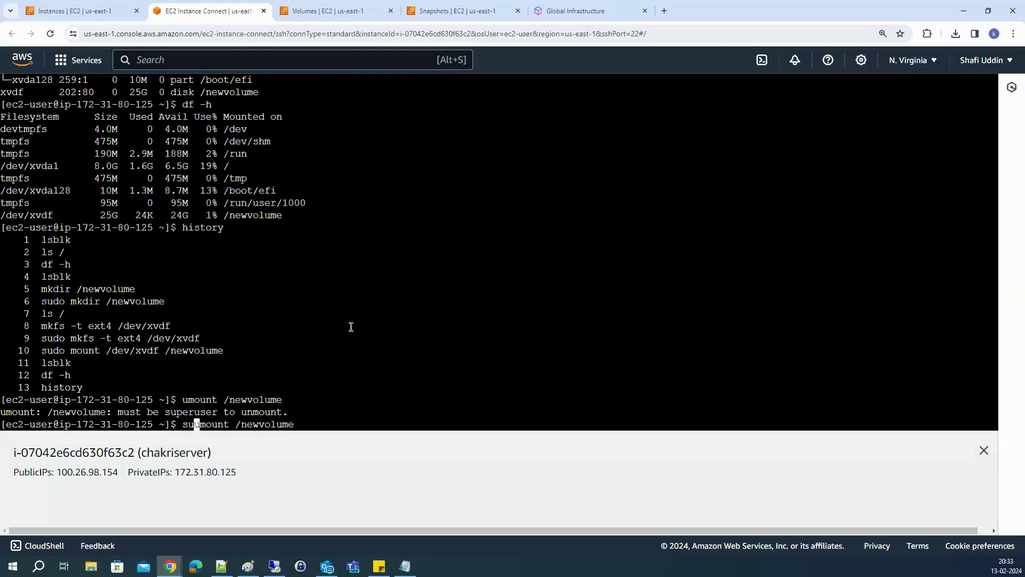
{"action": "type", "text": "do"}
{"action": "key", "text": "Return"}
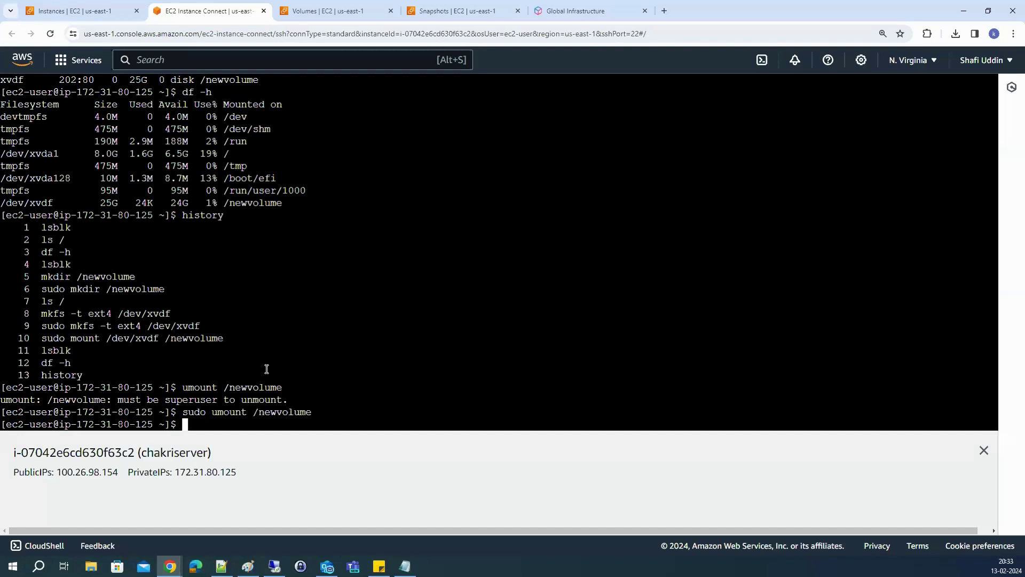
Detach the secondarydisk volume from its instance in the EC2 Volumes list
{"action": "left_click", "coordinate": [487, 15]}
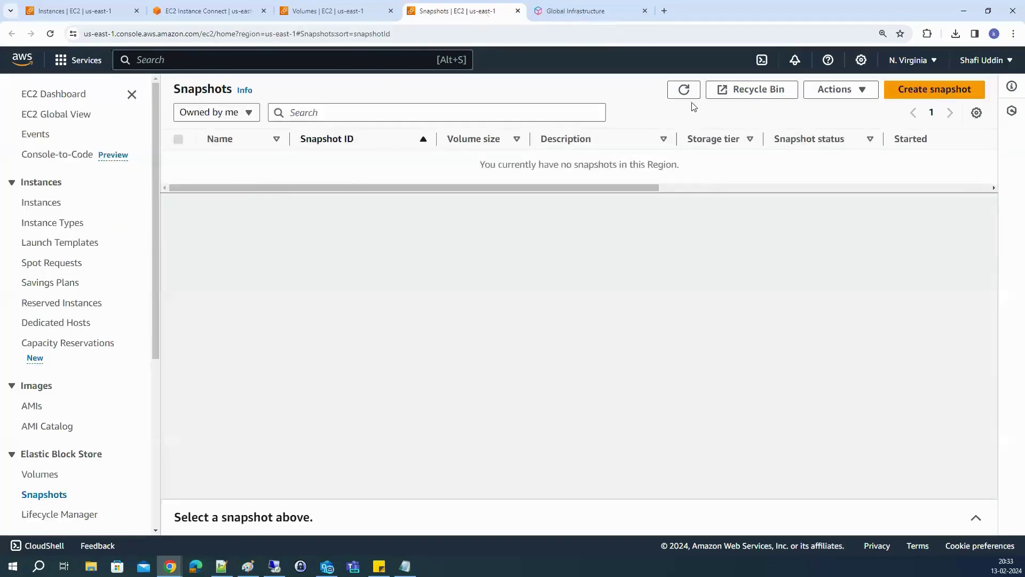
{"action": "left_click", "coordinate": [326, 11]}
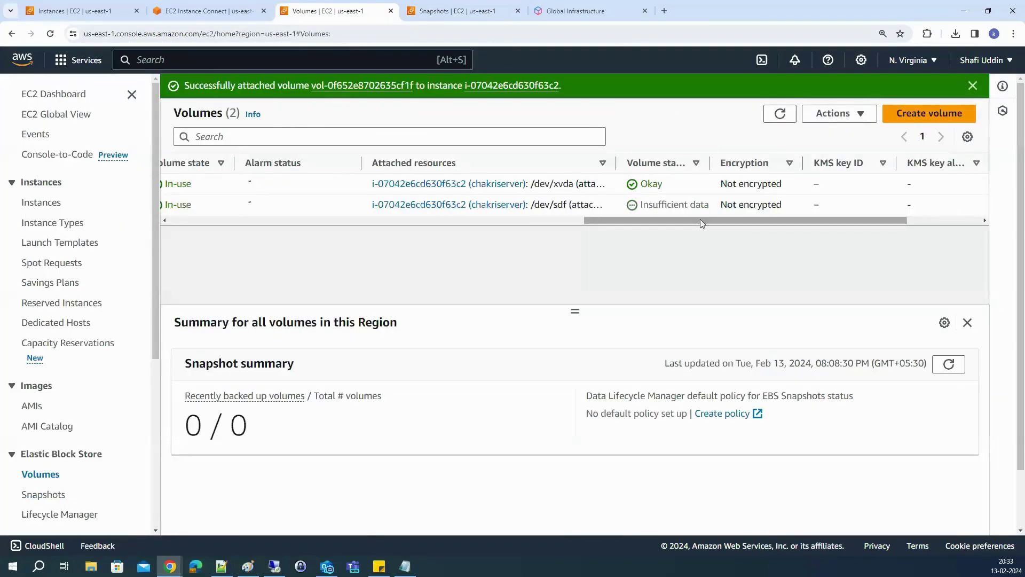
{"action": "left_click_drag", "start_coordinate": [688, 223], "coordinate": [249, 246]}
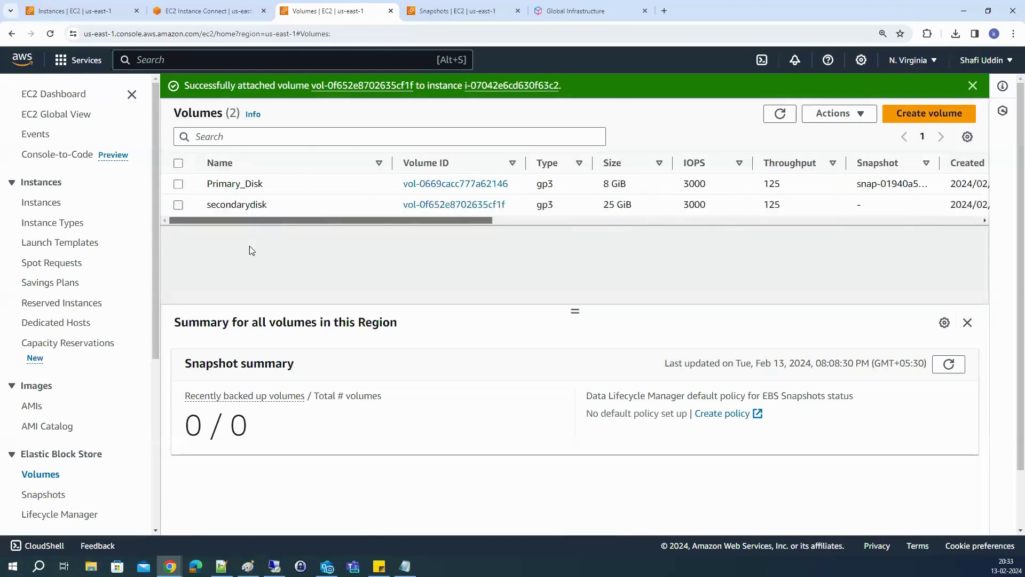
{"action": "left_click", "coordinate": [177, 207]}
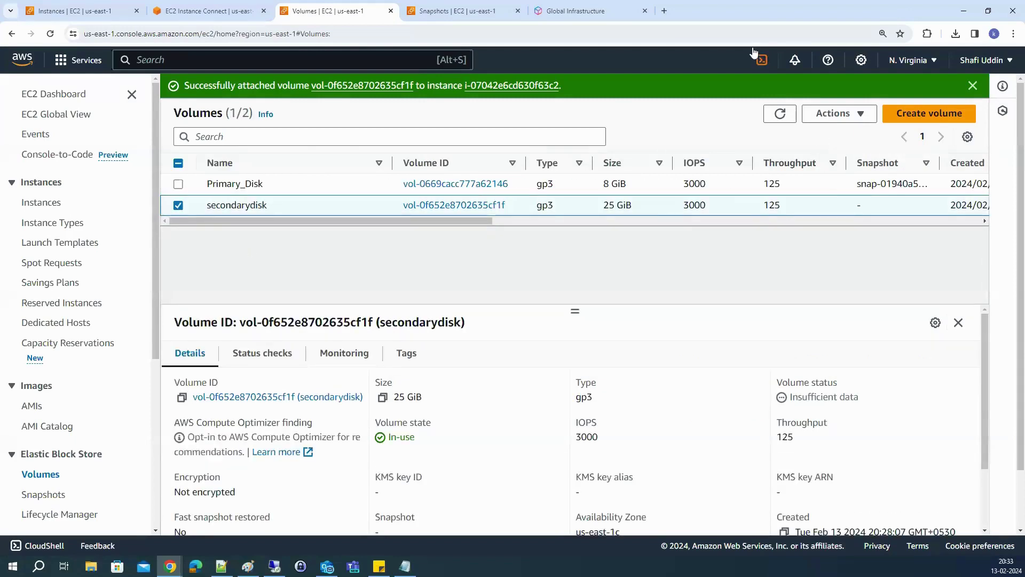
{"action": "left_click", "coordinate": [839, 114]}
{"action": "left_click", "coordinate": [840, 238]}
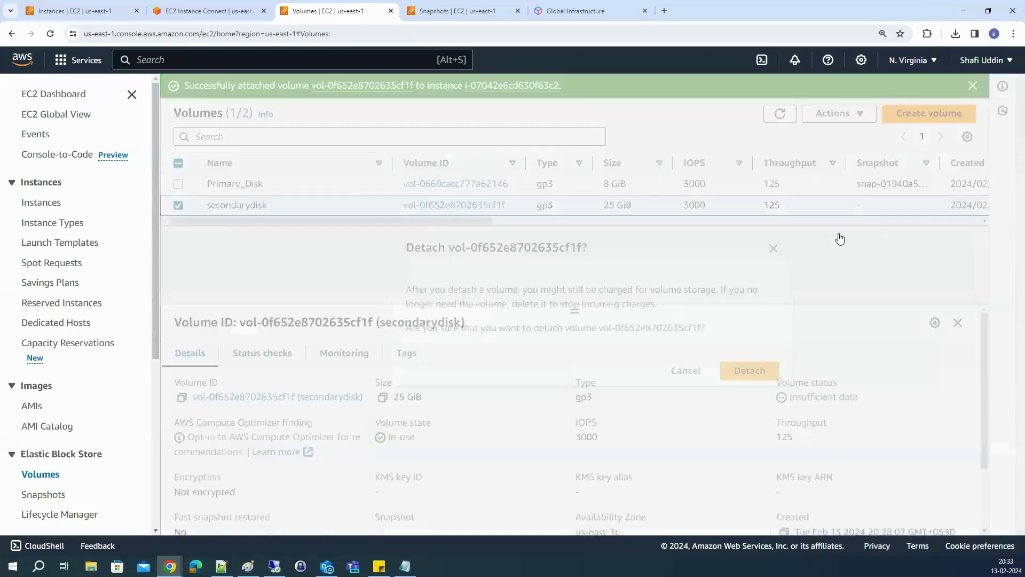
{"action": "left_click", "coordinate": [736, 369]}
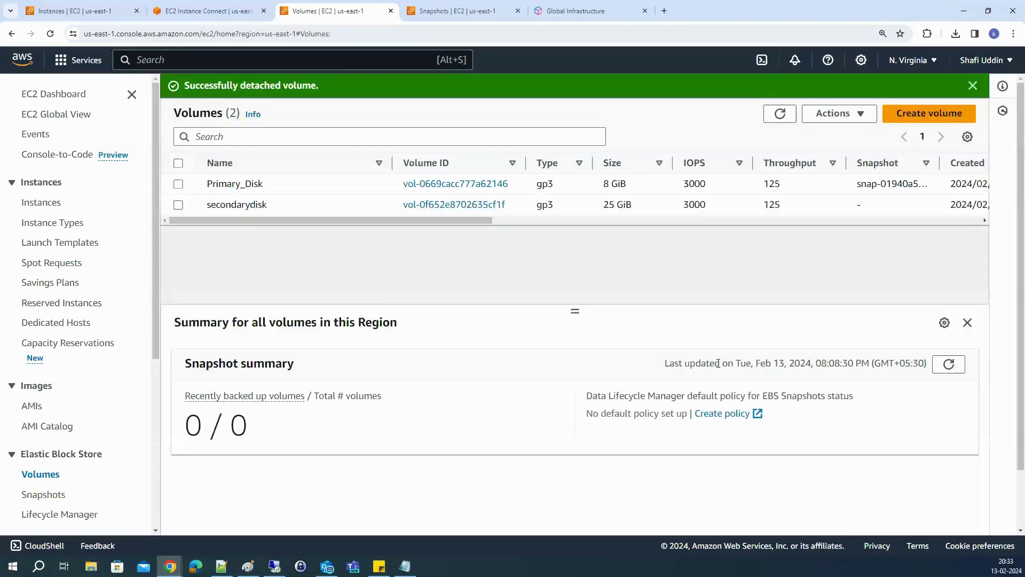
Refresh the Volumes list and check the volume state of secondarydisk
{"action": "left_click", "coordinate": [780, 113]}
{"action": "left_click", "coordinate": [778, 116]}
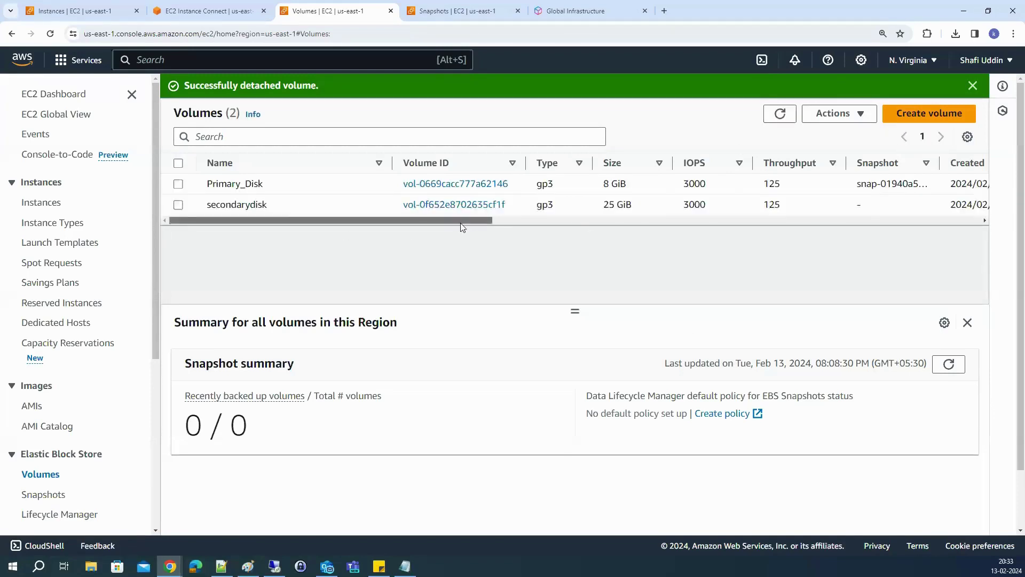
{"action": "left_click_drag", "start_coordinate": [462, 220], "coordinate": [652, 220]}
{"action": "left_click", "coordinate": [780, 113]}
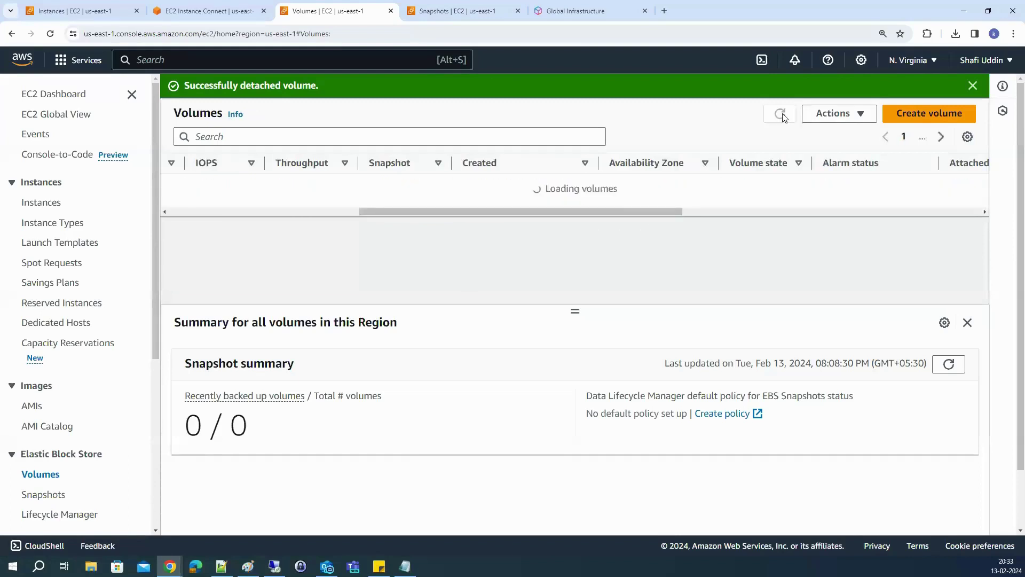
{"action": "left_click_drag", "start_coordinate": [662, 220], "coordinate": [374, 221]}
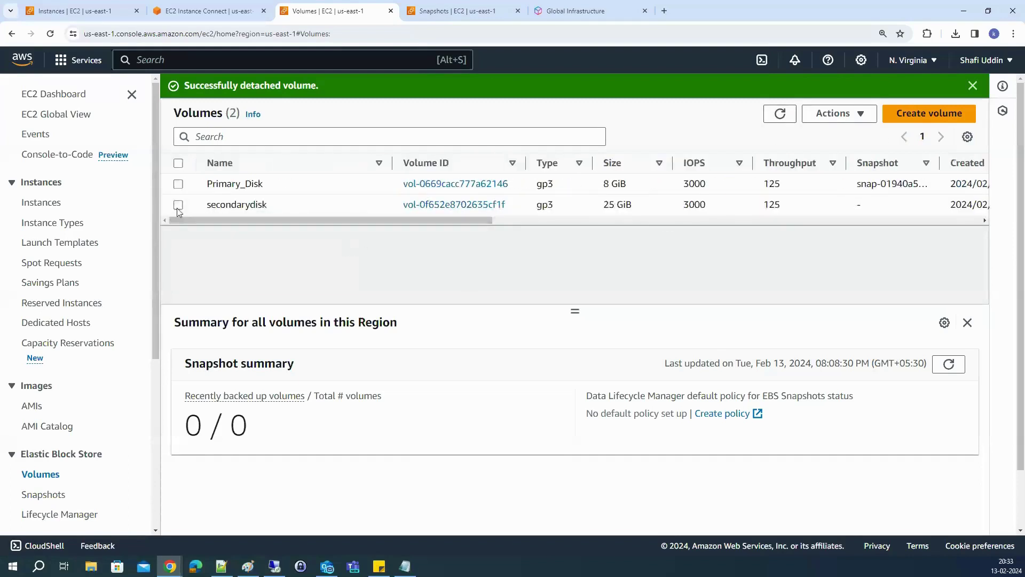
Delete the detached 25 GiB secondarydisk volume
{"action": "left_click", "coordinate": [315, 206]}
{"action": "left_click", "coordinate": [836, 113]}
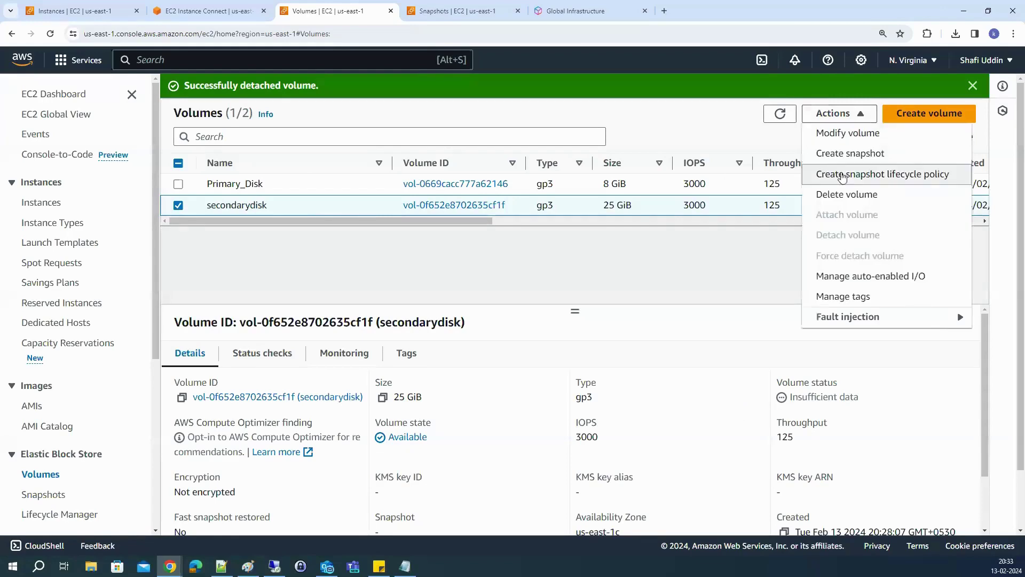
{"action": "left_click", "coordinate": [841, 195]}
{"action": "left_click", "coordinate": [758, 372]}
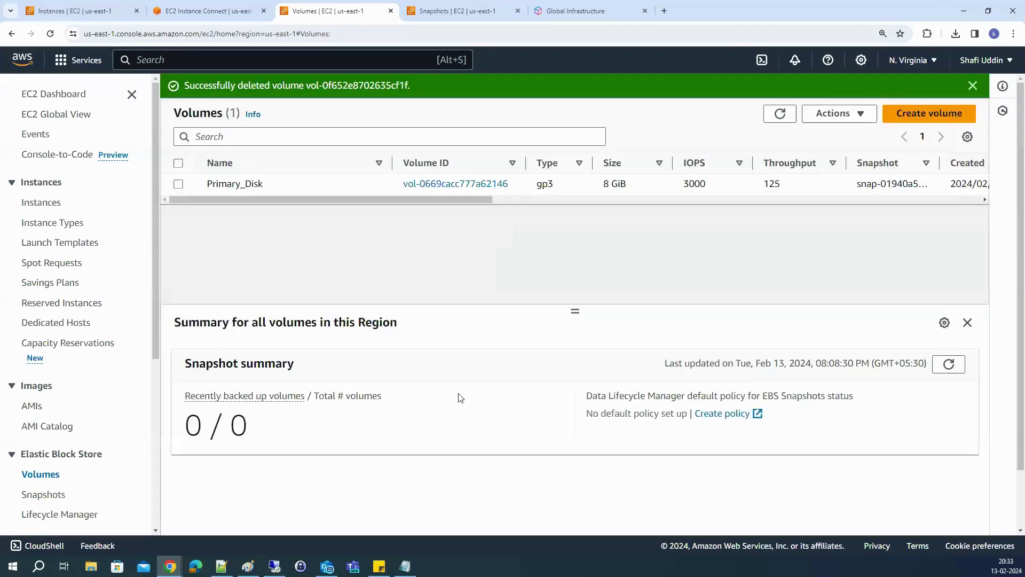
Switch to Notepad and add df -h, lsblk, mkdir /newvolume, mkfs -t ext4 /dev/xvdf, mount /dev/xvdf /newvolume/, lsblk and df -h below the SSD line
{"action": "left_click", "coordinate": [405, 566]}
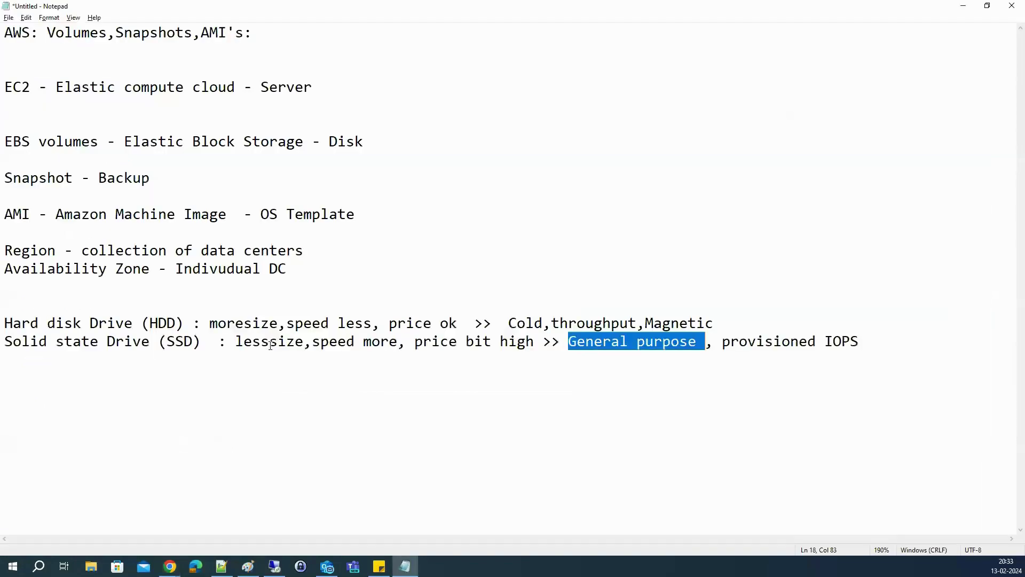
{"action": "left_click", "coordinate": [886, 349]}
{"action": "key", "text": "Return"}
{"action": "key", "text": "Return"}
{"action": "type", "text": "df -h     lsblk     mkdir /newvolume     mkfs -t ext4 /dev/xvdf     mount /dev/xvdf /newvolume/     lsblk     df -h"}
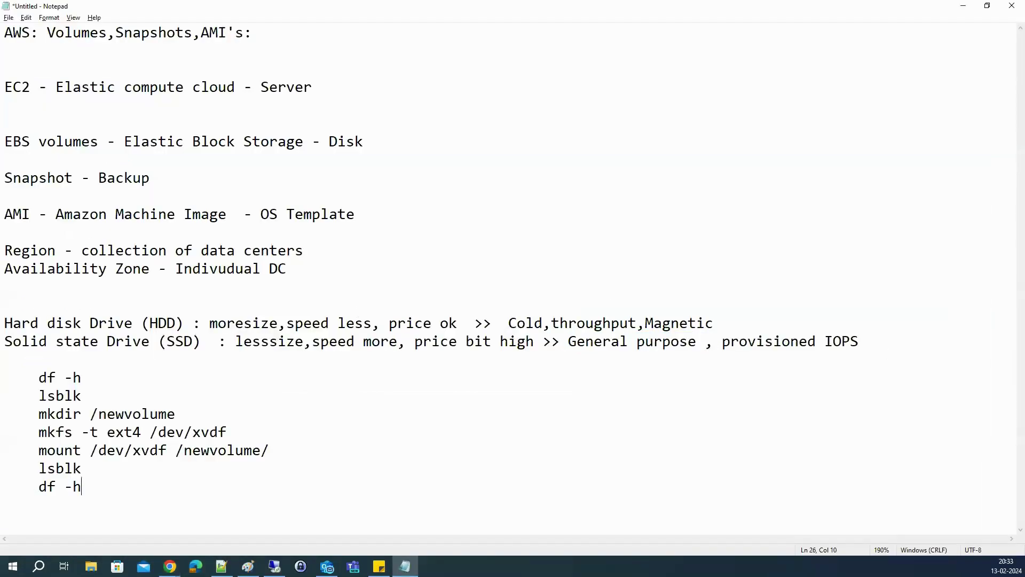
Highlight the disk type notes and commands in Notepad, and refresh the Volumes list in the EC2 console
{"action": "key", "text": "alt+Tab"}
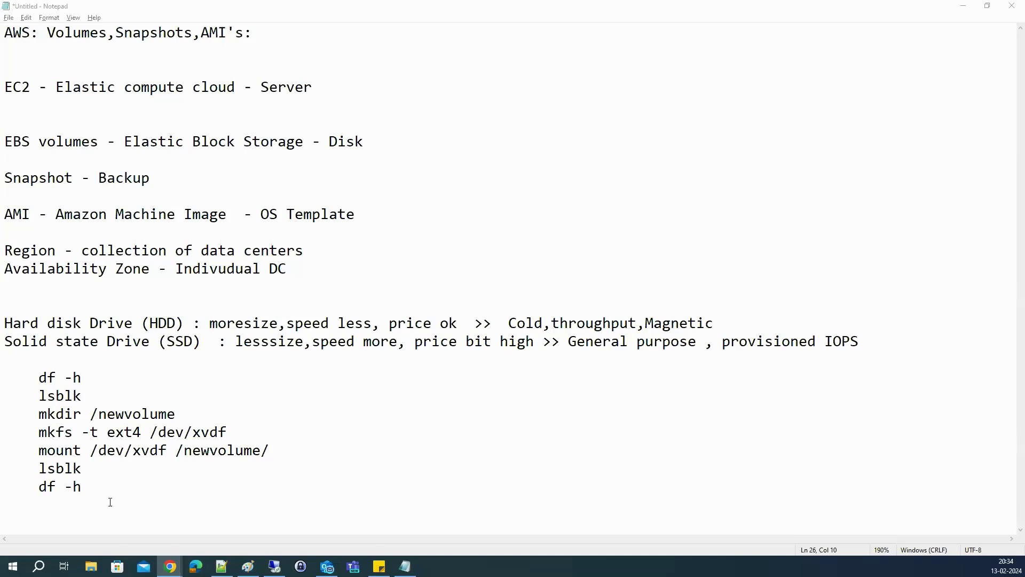
{"action": "left_click_drag", "start_coordinate": [143, 485], "coordinate": [145, 305]}
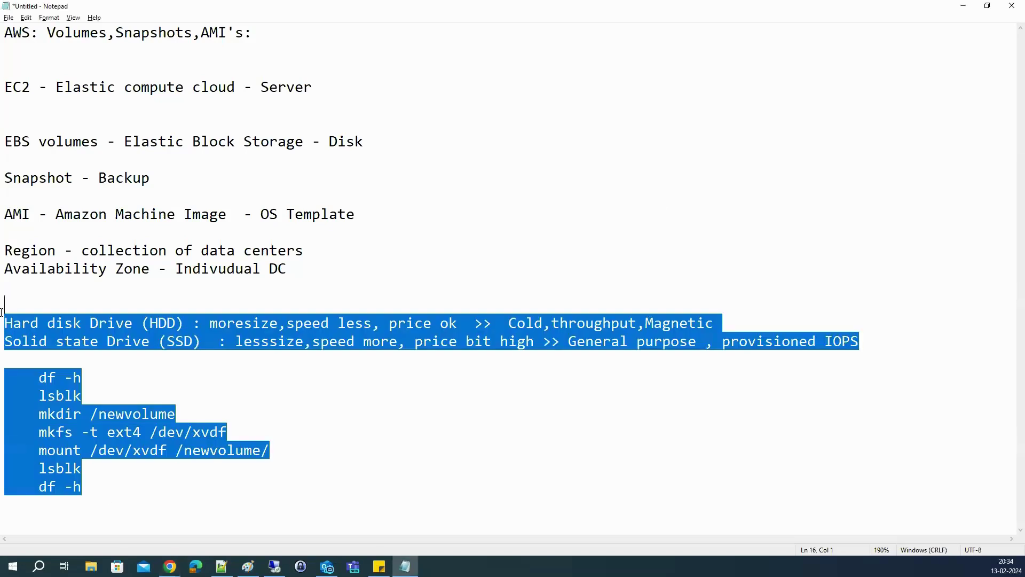
{"action": "left_click", "coordinate": [965, 8]}
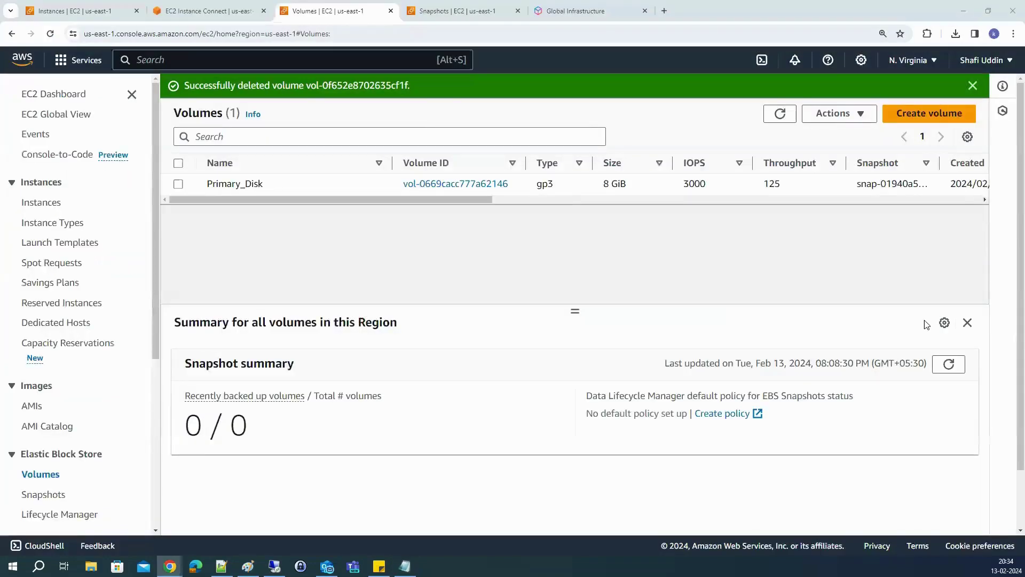
{"action": "left_click", "coordinate": [778, 113]}
Return to Notepad and highlight only the block of volume mounting commands from df -h to df -h
{"action": "left_click", "coordinate": [405, 566]}
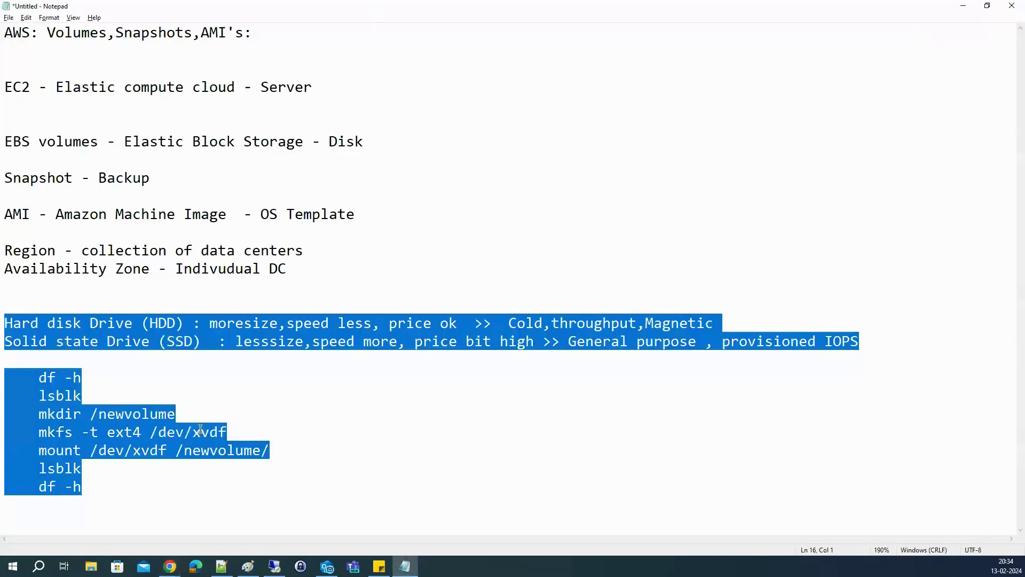
{"action": "left_click_drag", "start_coordinate": [90, 492], "coordinate": [8, 354]}
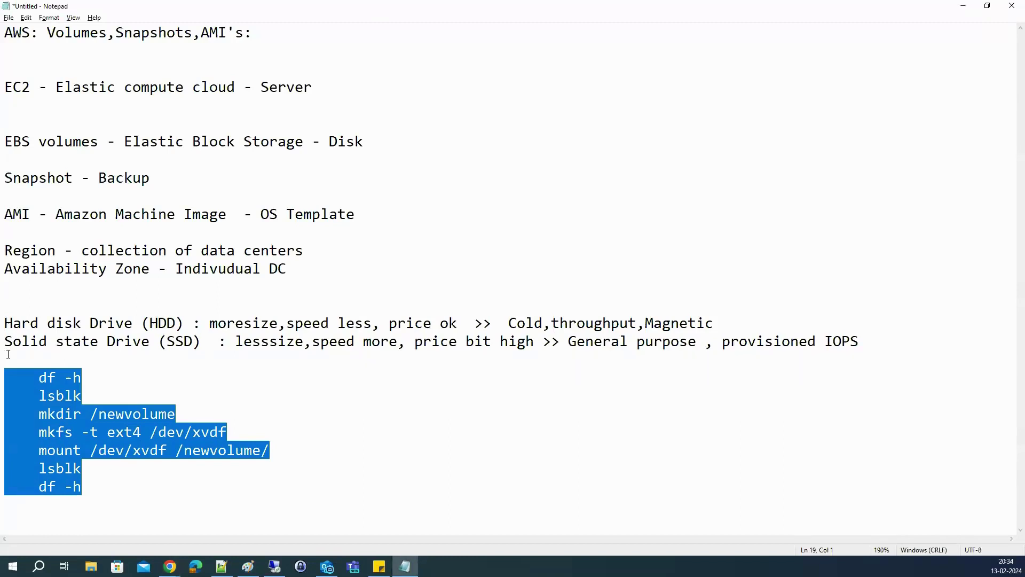
{"action": "left_click_drag", "start_coordinate": [108, 492], "coordinate": [13, 376]}
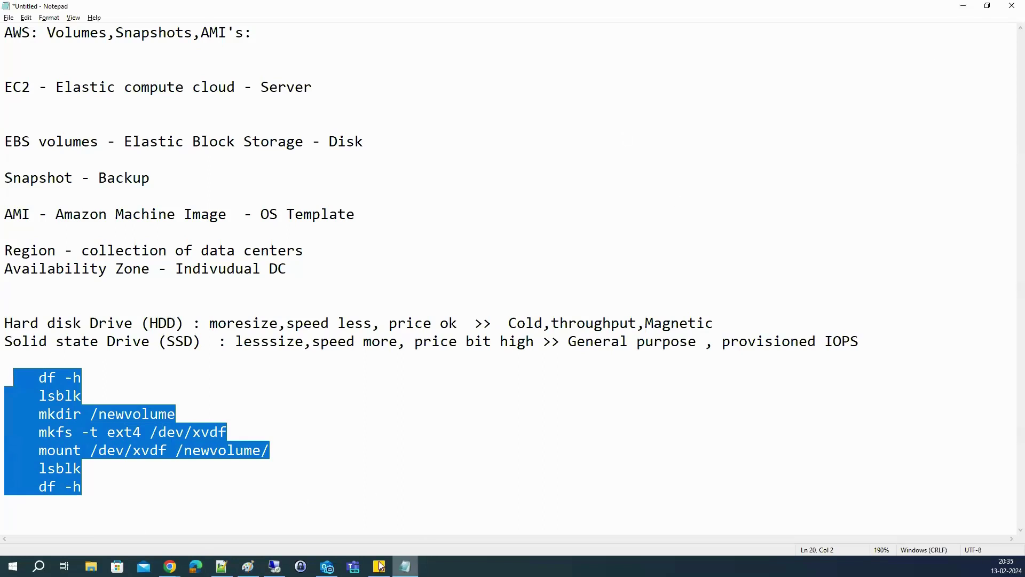
Switch to Paint and draw a blue pentagon about 150 × 144 px in the upper part of the us-east-1b box
{"action": "left_click", "coordinate": [248, 567]}
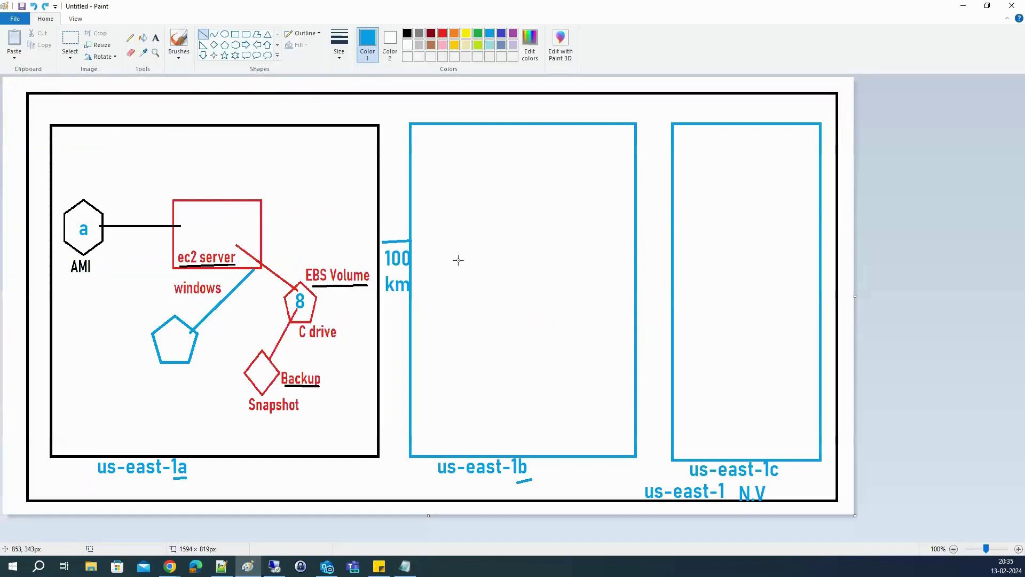
{"action": "left_click", "coordinate": [225, 45]}
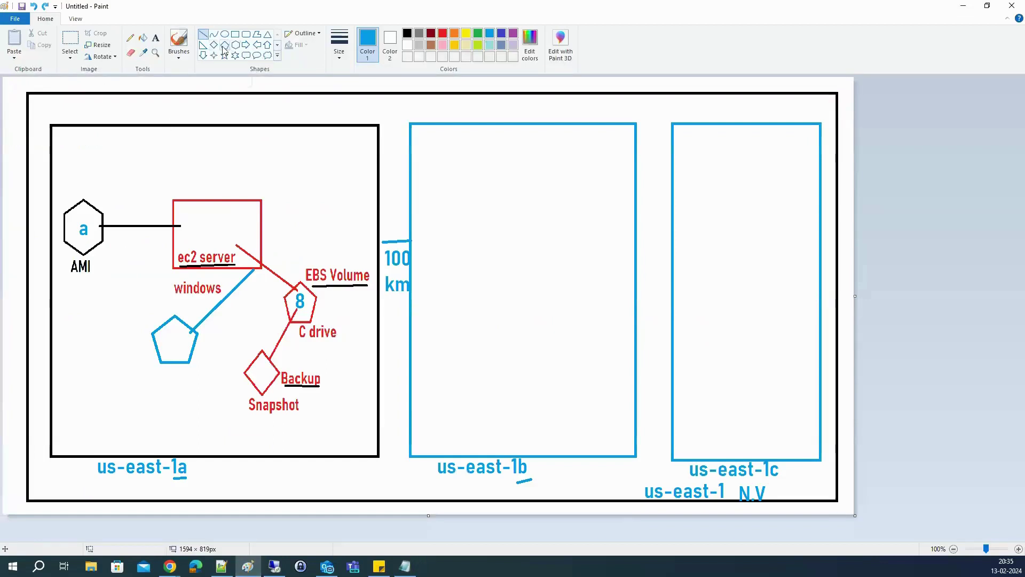
{"action": "left_click_drag", "start_coordinate": [590, 186], "coordinate": [510, 263]}
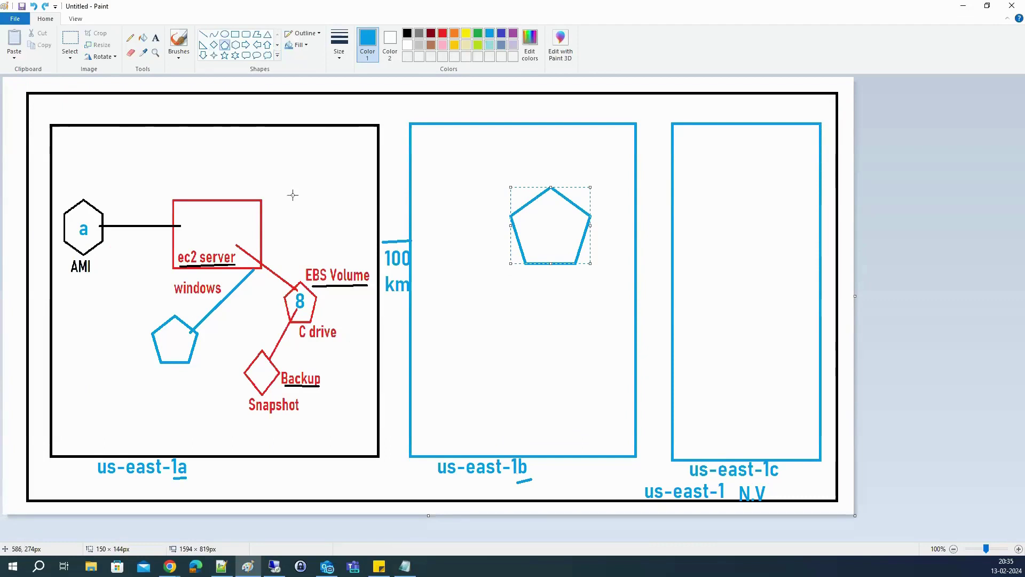
Try a line from the us-east-1b pentagon to the ec2 server box, and undo it
{"action": "left_click", "coordinate": [203, 34]}
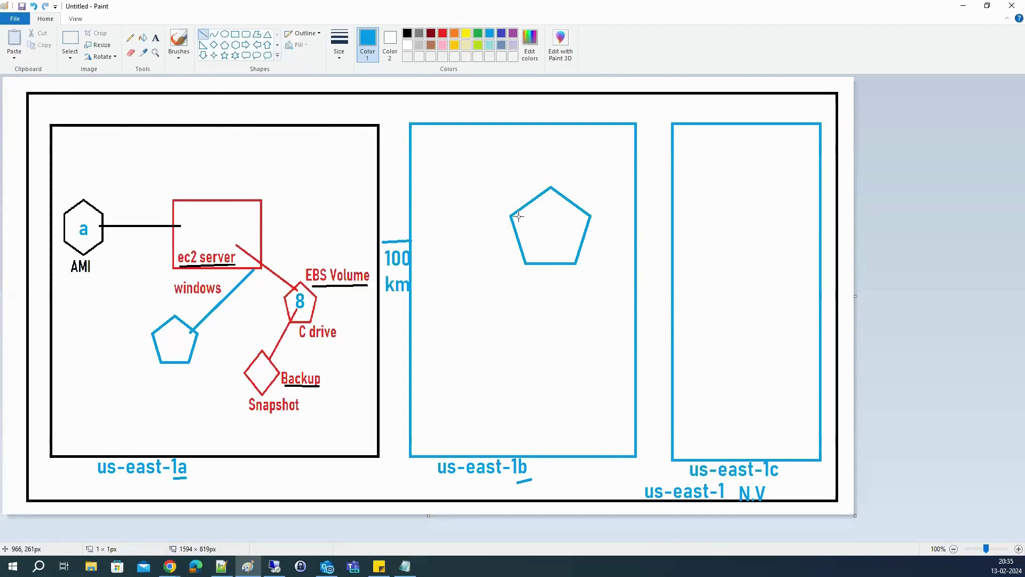
{"action": "left_click_drag", "start_coordinate": [518, 217], "coordinate": [247, 227]}
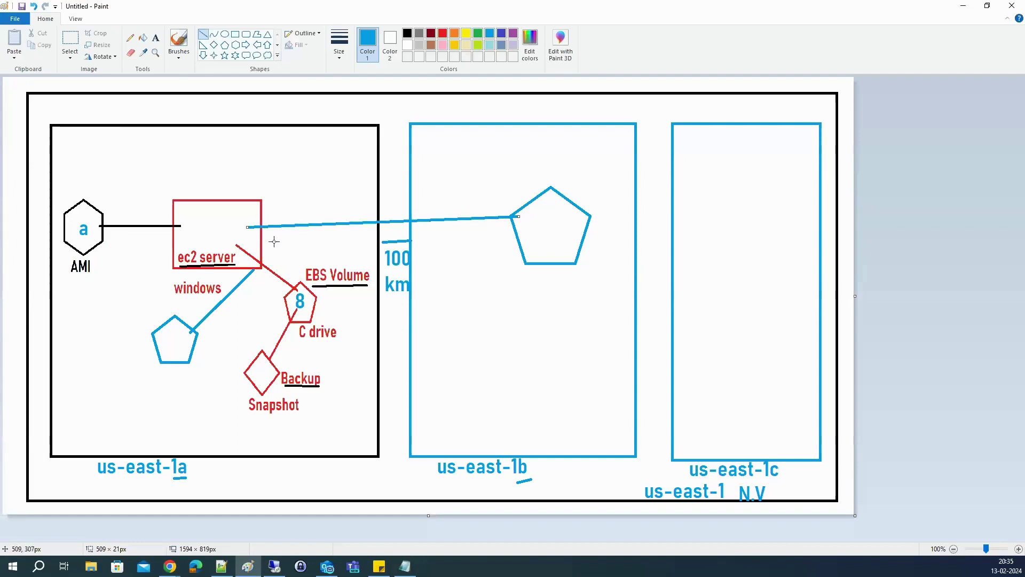
{"action": "key", "text": "ctrl+z"}
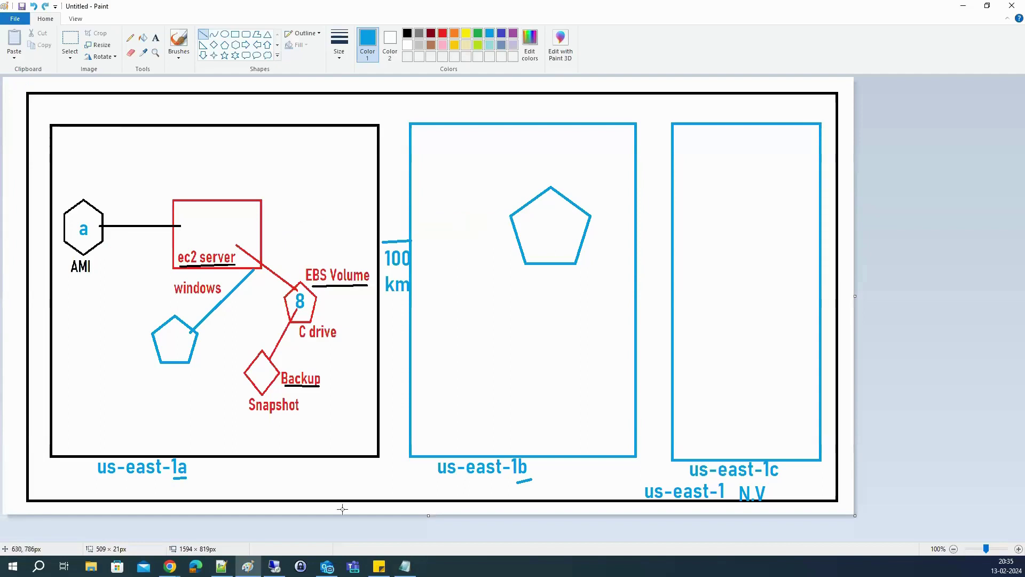
Switch to Notepad and add the line "Snapshot : Point in time backup" below the mounting commands
{"action": "left_click", "coordinate": [405, 566]}
{"action": "left_click", "coordinate": [116, 494]}
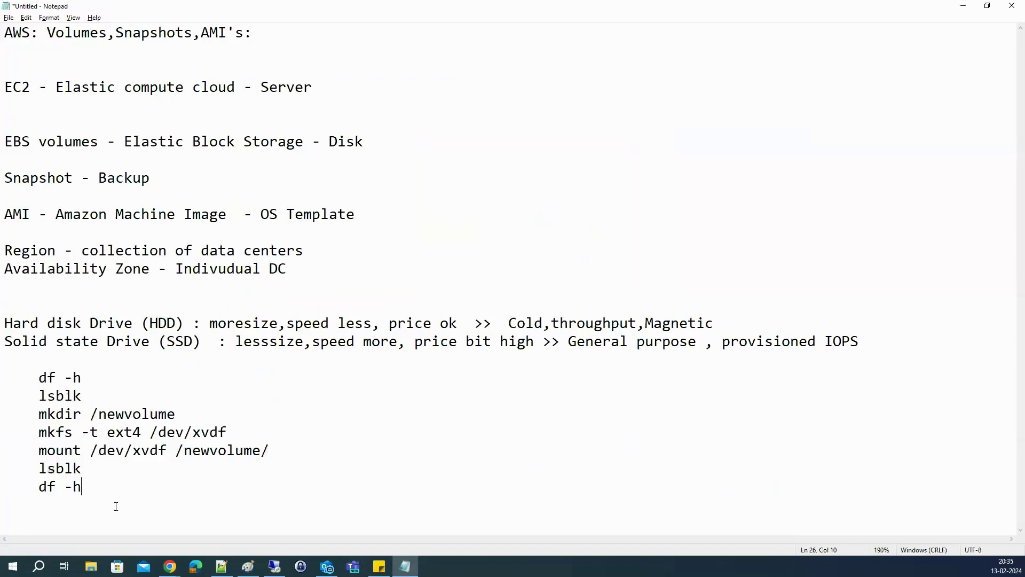
{"action": "key", "text": "Return"}
{"action": "key", "text": "Return"}
{"action": "type", "text": "Snapshot "}
{"action": "type", "text": ": "}
{"action": "type", "text": "Point in"}
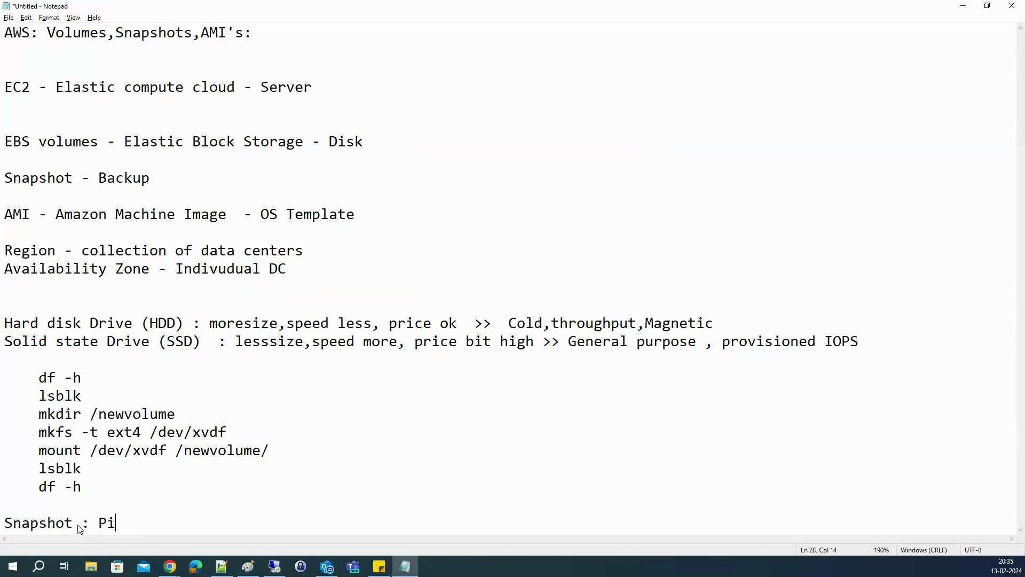
{"action": "type", "text": " time backup"}
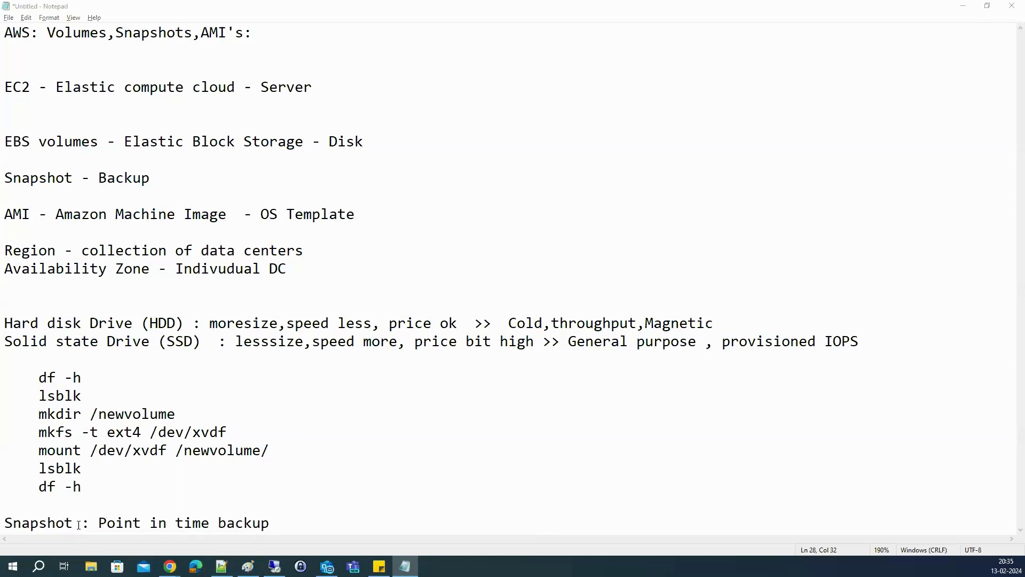
Switch to Paint and label the pentagon in the us-east-1b box "50gb"
{"action": "left_click", "coordinate": [248, 566]}
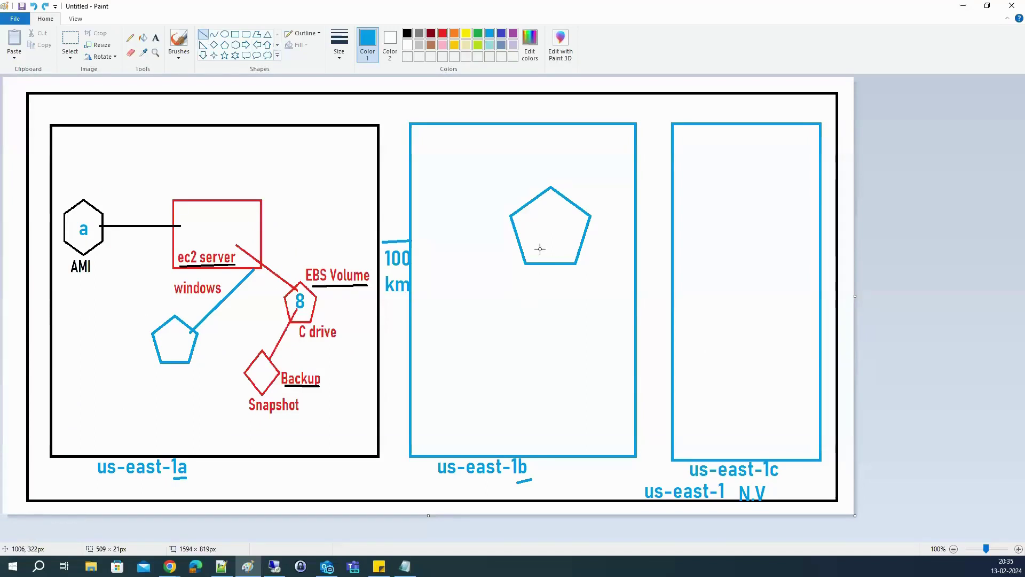
{"action": "left_click", "coordinate": [155, 37]}
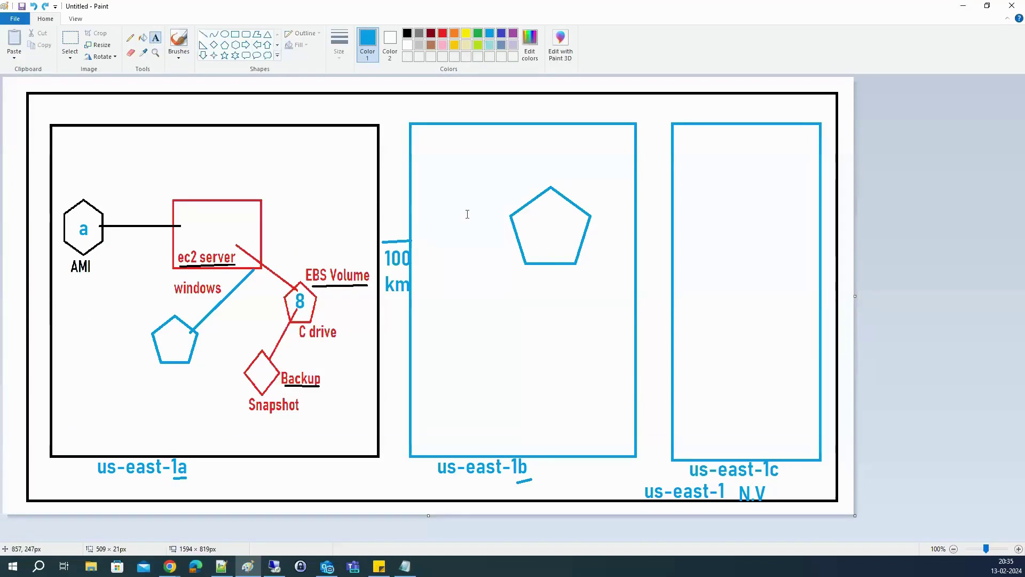
{"action": "left_click", "coordinate": [535, 227]}
{"action": "type", "text": "50g"}
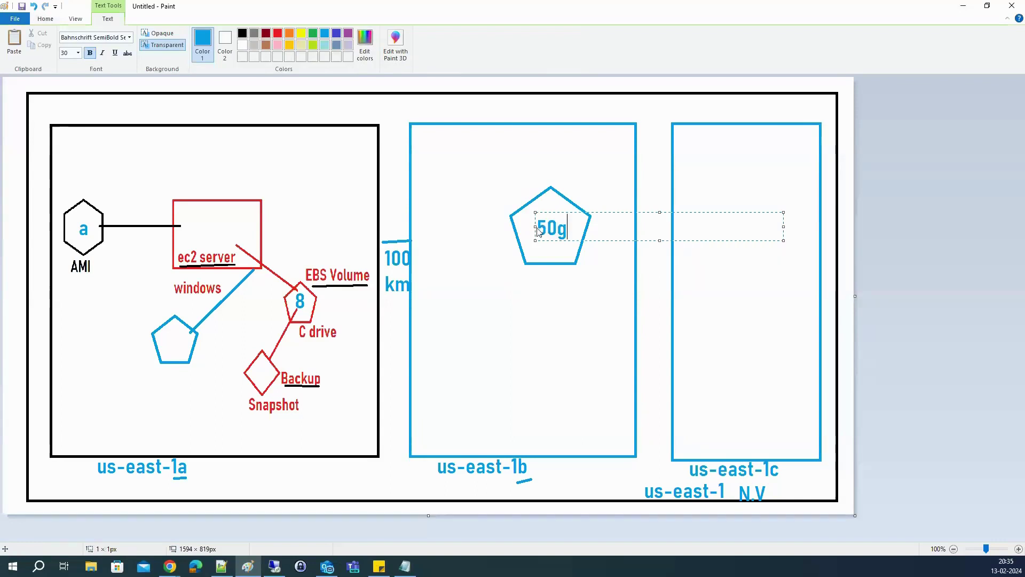
{"action": "type", "text": "b"}
{"action": "left_click", "coordinate": [537, 335]}
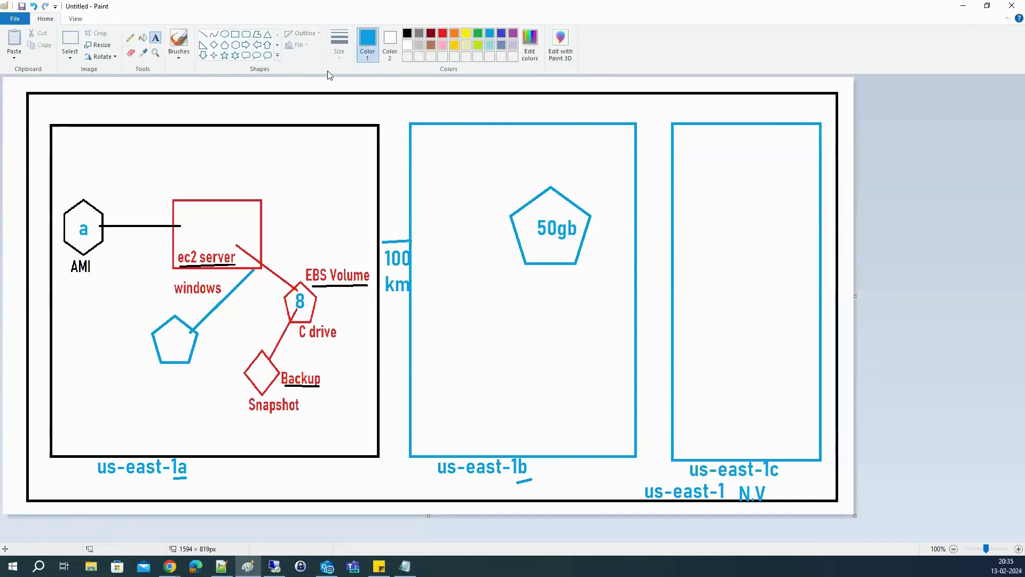
Draw a blue line from the 50gb pentagon to below the zone boxes, ending in a diamond about 48 × 58 px beside the us-east-1b label
{"action": "left_click", "coordinate": [203, 38]}
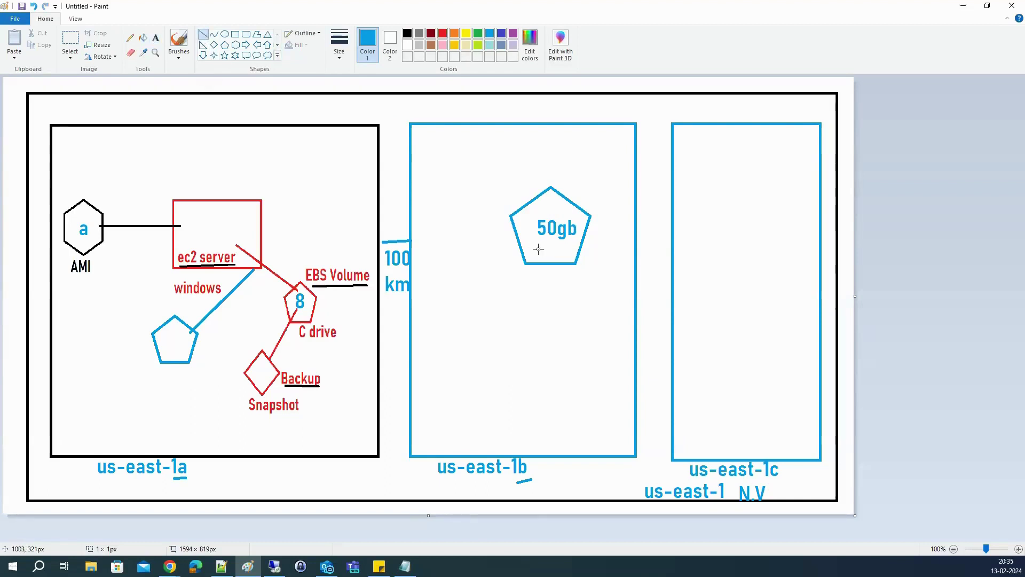
{"action": "mouse_move", "coordinate": [538, 249]}
{"action": "left_mouse_down"}
{"action": "mouse_move", "coordinate": [406, 466]}
{"action": "mouse_move", "coordinate": [380, 490]}
{"action": "left_mouse_up"}
{"action": "left_click", "coordinate": [214, 45]}
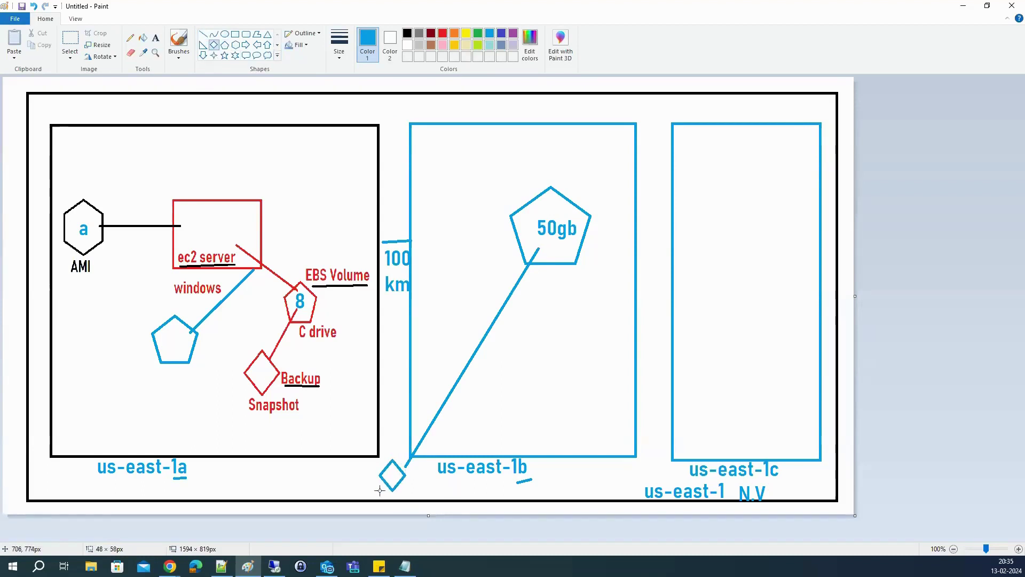
Draw two blue lines from the bottom diamond, one into the us-east-1a box and one into the us-east-1c box
{"action": "left_click", "coordinate": [203, 34]}
{"action": "left_click_drag", "start_coordinate": [389, 475], "coordinate": [261, 441]}
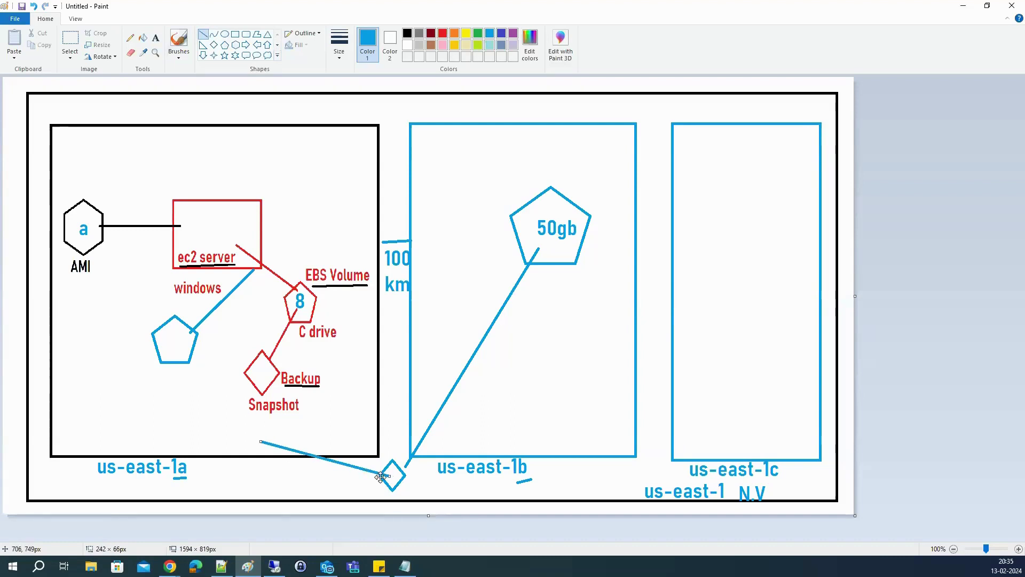
{"action": "left_click_drag", "start_coordinate": [397, 472], "coordinate": [696, 414]}
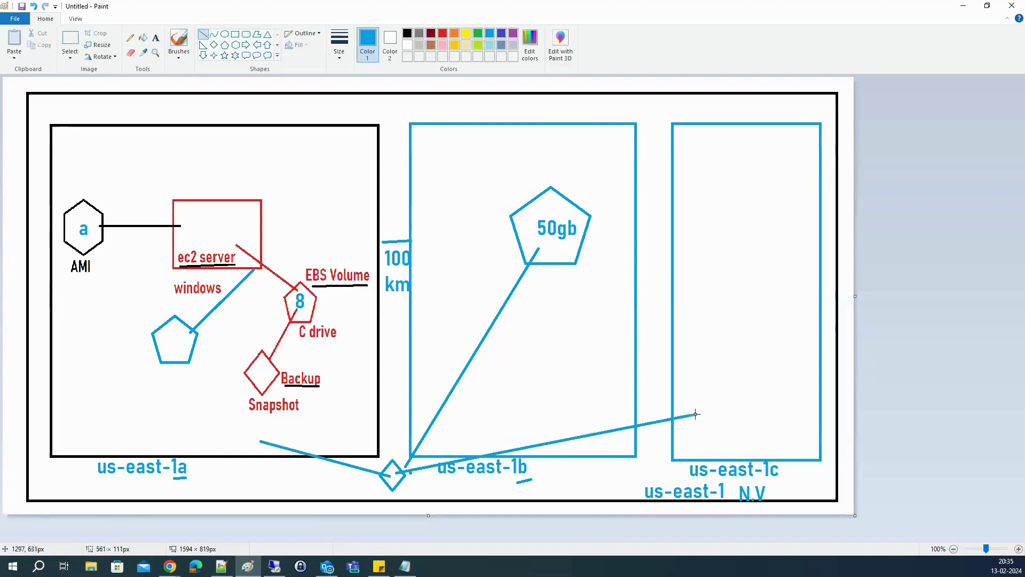
Draw small blue pentagons at the line ends in us-east-1a and us-east-1c, and connect the us-east-1a pentagon to the ec2 server box
{"action": "left_click", "coordinate": [225, 44]}
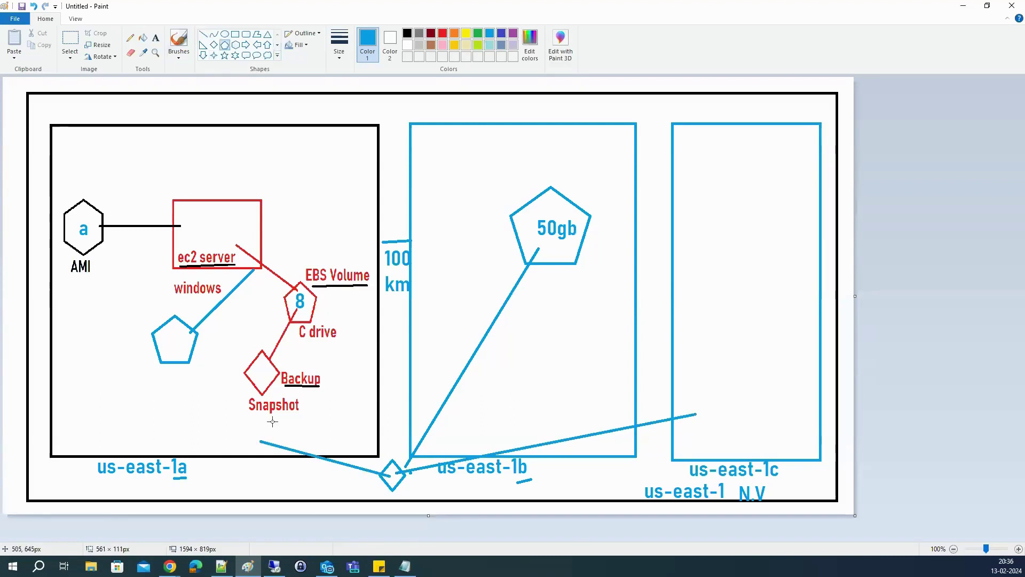
{"action": "left_click_drag", "start_coordinate": [272, 422], "coordinate": [237, 451]}
{"action": "left_click_drag", "start_coordinate": [727, 404], "coordinate": [681, 432]}
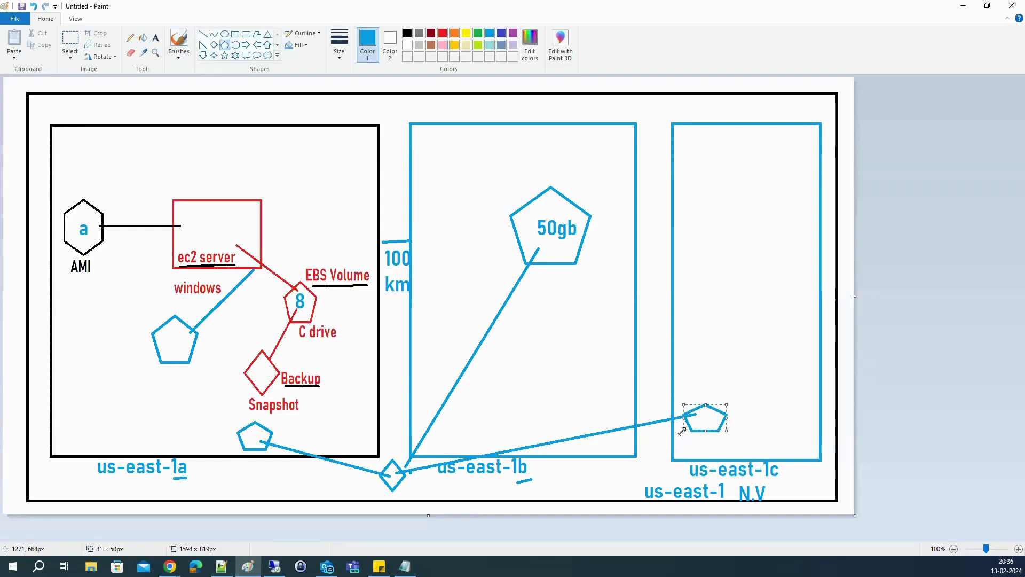
{"action": "left_click", "coordinate": [203, 33]}
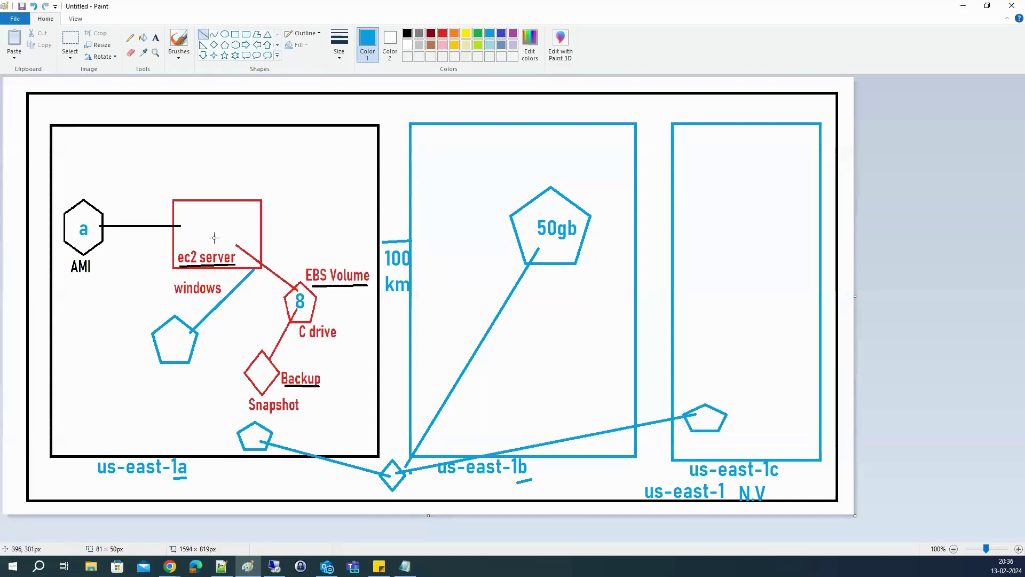
{"action": "left_click_drag", "start_coordinate": [243, 429], "coordinate": [219, 260]}
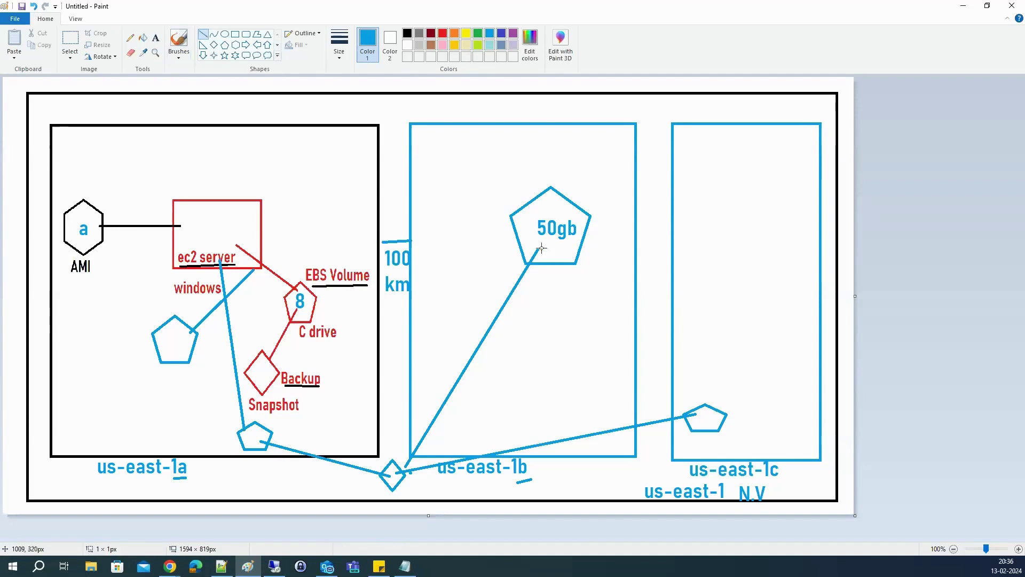
Draw a short blue line from the EBS Volume pentagon labelled 8 and finish it with a small diamond beside C drive
{"action": "mouse_move", "coordinate": [312, 307]}
{"action": "left_mouse_down"}
{"action": "mouse_move", "coordinate": [348, 336]}
{"action": "mouse_move", "coordinate": [344, 347]}
{"action": "left_mouse_up"}
{"action": "left_click", "coordinate": [225, 44]}
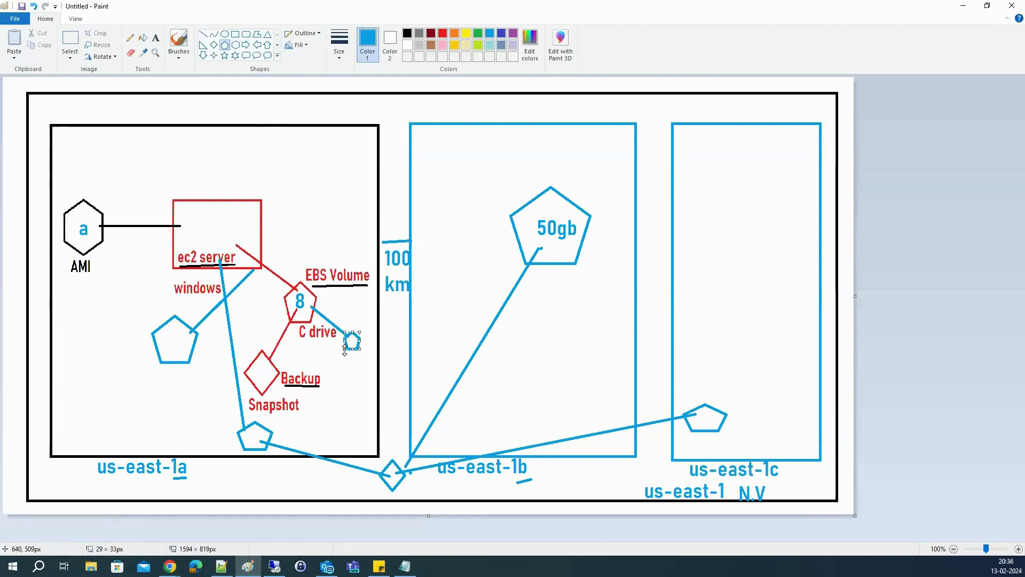
{"action": "key", "text": "ctrl+z"}
{"action": "left_click", "coordinate": [213, 44]}
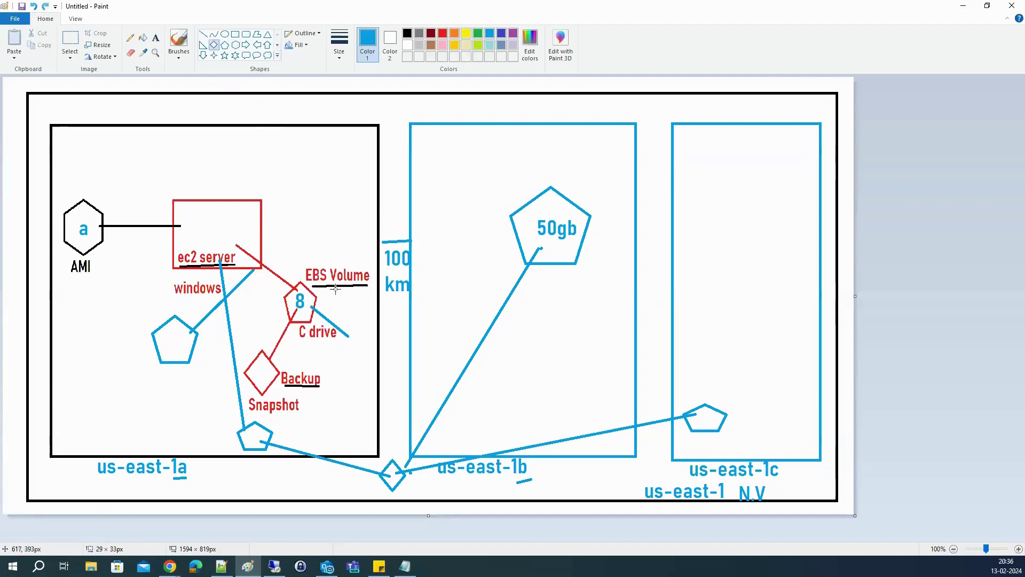
{"action": "left_click_drag", "start_coordinate": [361, 328], "coordinate": [338, 352]}
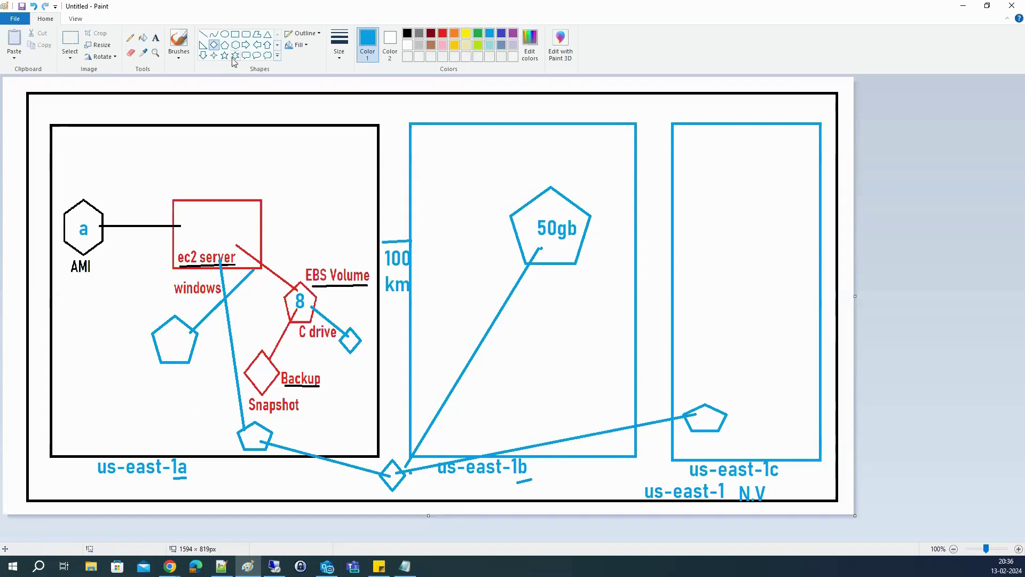
Add two more blue diamonds, about 40 × 49 px, below the small one and connect each to the pentagon labelled 8
{"action": "left_click", "coordinate": [216, 47]}
{"action": "mouse_move", "coordinate": [362, 368]}
{"action": "left_mouse_down"}
{"action": "mouse_move", "coordinate": [339, 392]}
{"action": "mouse_move", "coordinate": [338, 435]}
{"action": "left_mouse_up"}
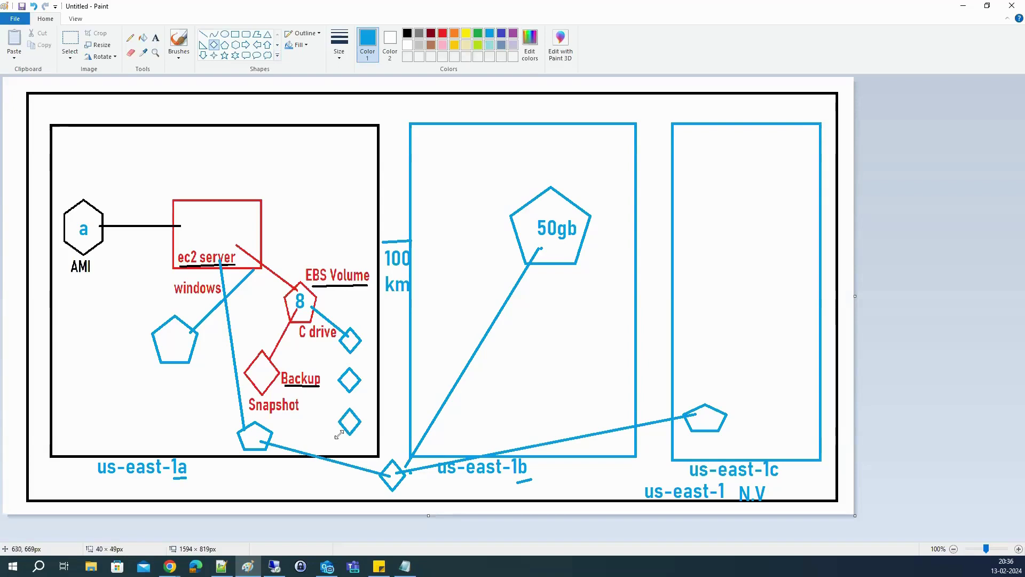
{"action": "left_click", "coordinate": [203, 33]}
{"action": "mouse_move", "coordinate": [312, 315]}
{"action": "left_mouse_down"}
{"action": "mouse_move", "coordinate": [337, 390]}
{"action": "mouse_move", "coordinate": [340, 380]}
{"action": "left_mouse_up"}
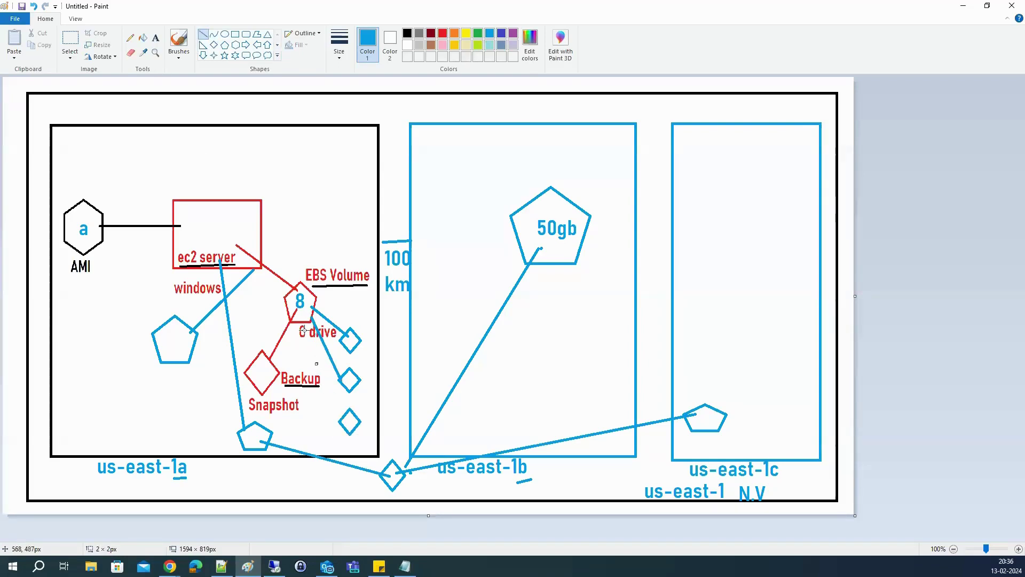
{"action": "left_click_drag", "start_coordinate": [304, 319], "coordinate": [345, 416]}
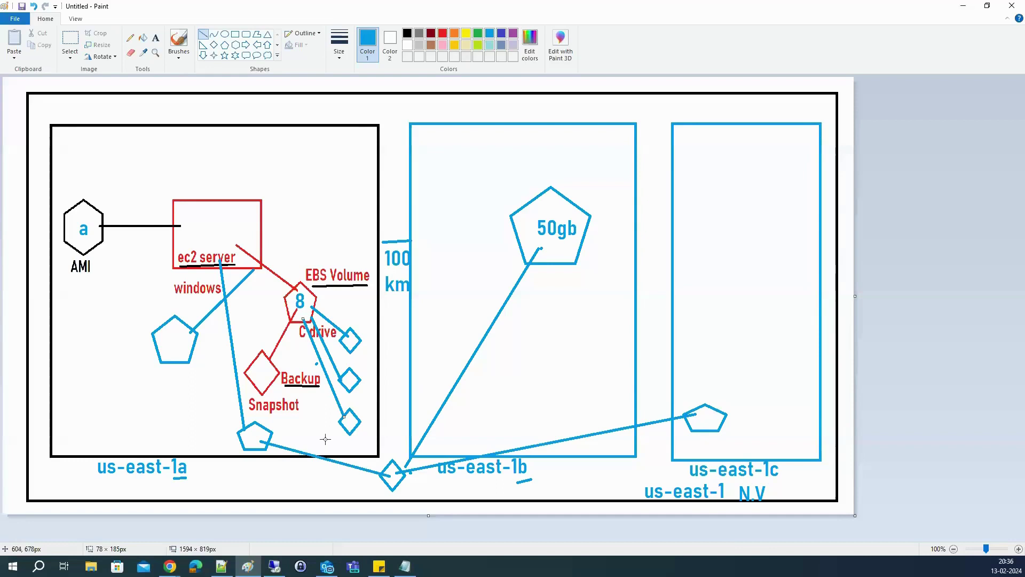
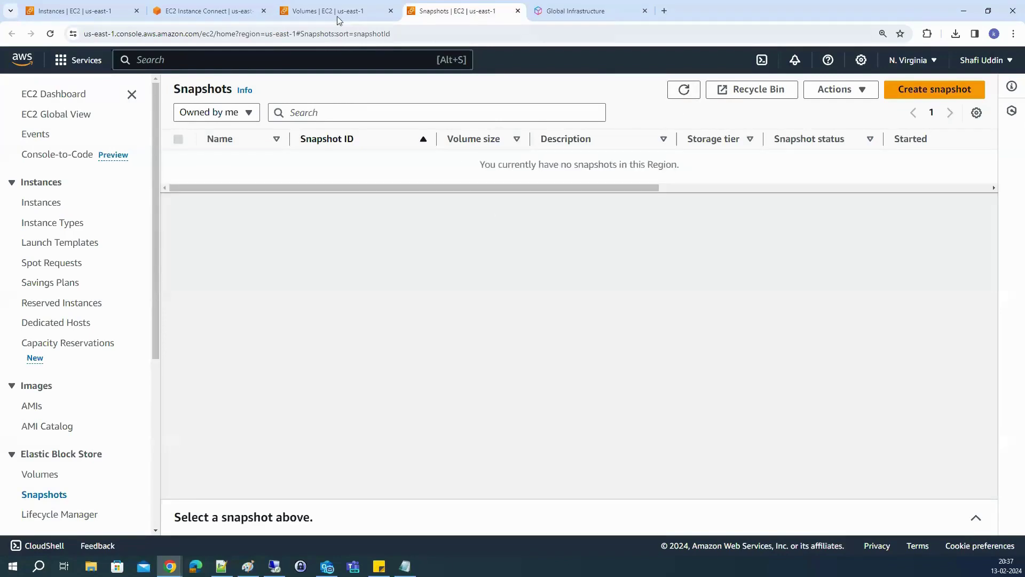
In Chrome, close the Snapshots page and reopen the EC2 Snapshots feature in a new tab through an AWS search for "snapshots"
{"action": "left_click", "coordinate": [517, 10]}
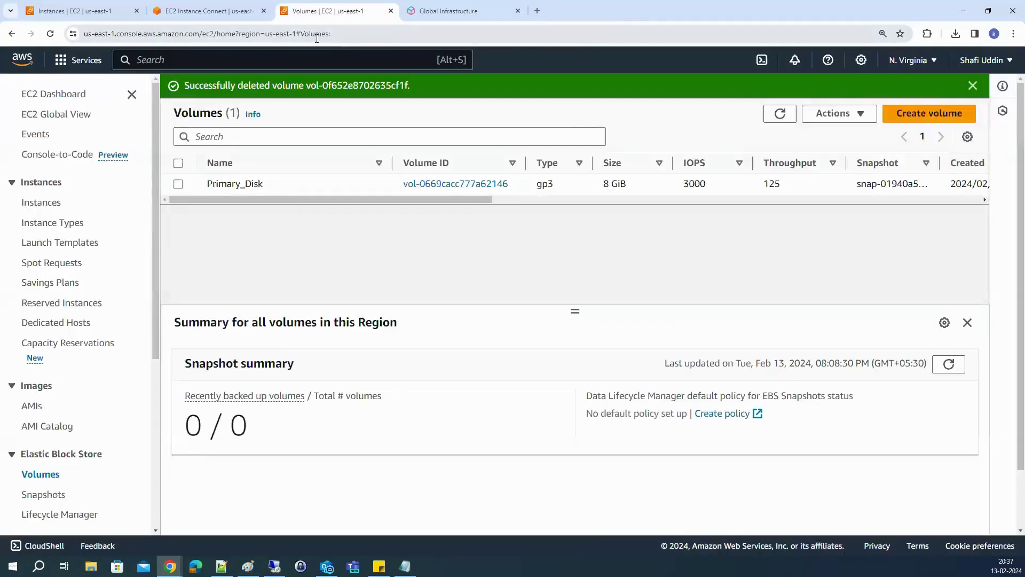
{"action": "left_click", "coordinate": [308, 63]}
{"action": "type", "text": "snapshots"}
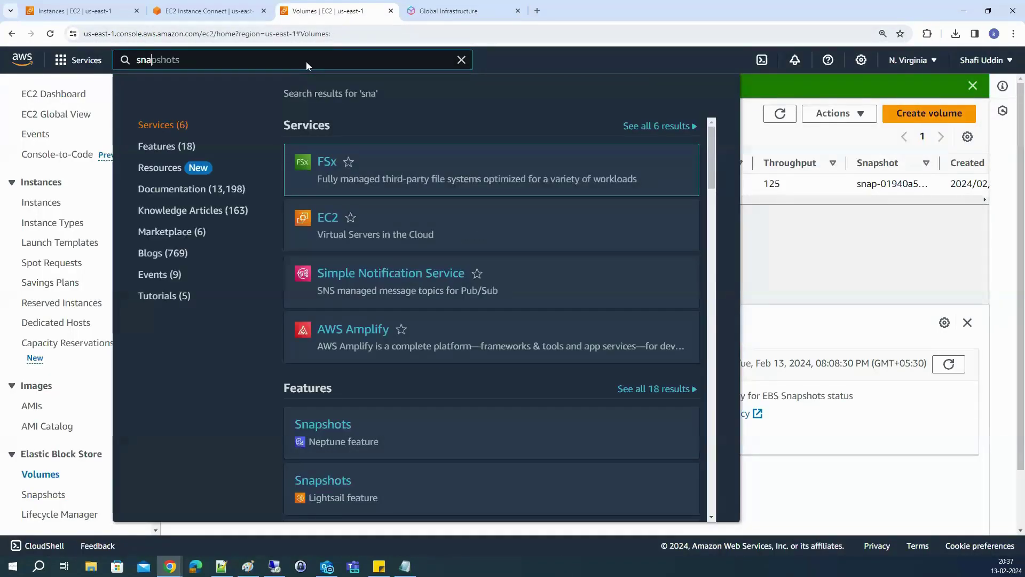
{"action": "key", "text": "BackSpace"}
{"action": "key", "text": "BackSpace"}
{"action": "key", "text": "BackSpace"}
{"action": "key", "text": "BackSpace"}
{"action": "key", "text": "BackSpace"}
{"action": "type", "text": "shots"}
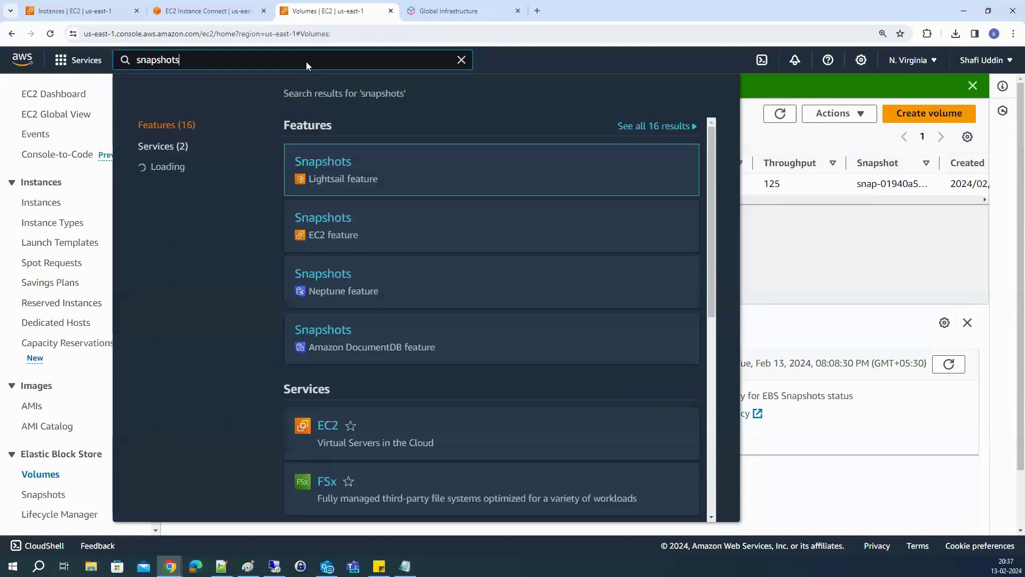
{"action": "middle_click", "coordinate": [321, 224]}
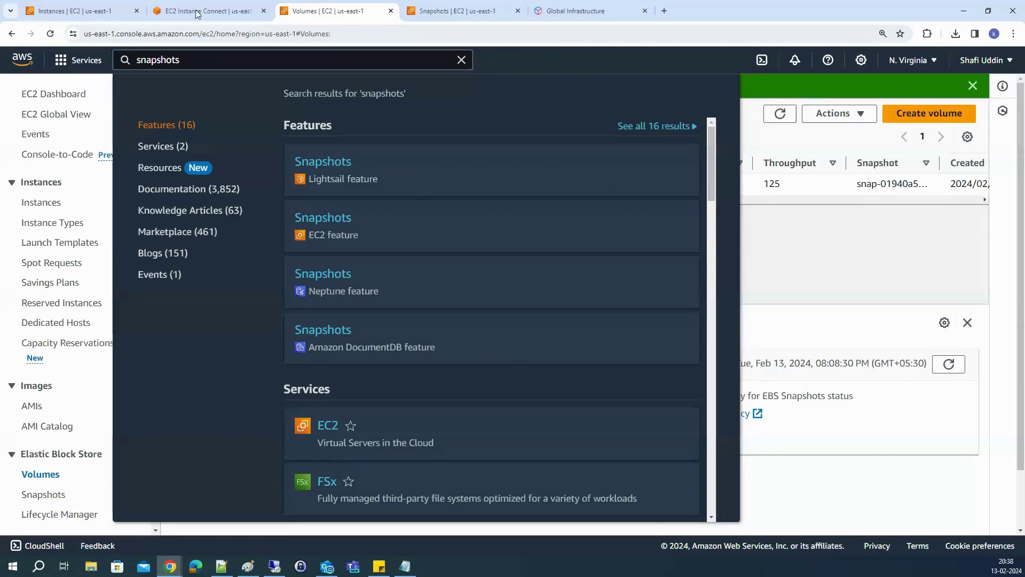
View the EC2 Snapshots page and refresh its list of snapshots
{"action": "left_click", "coordinate": [419, 12]}
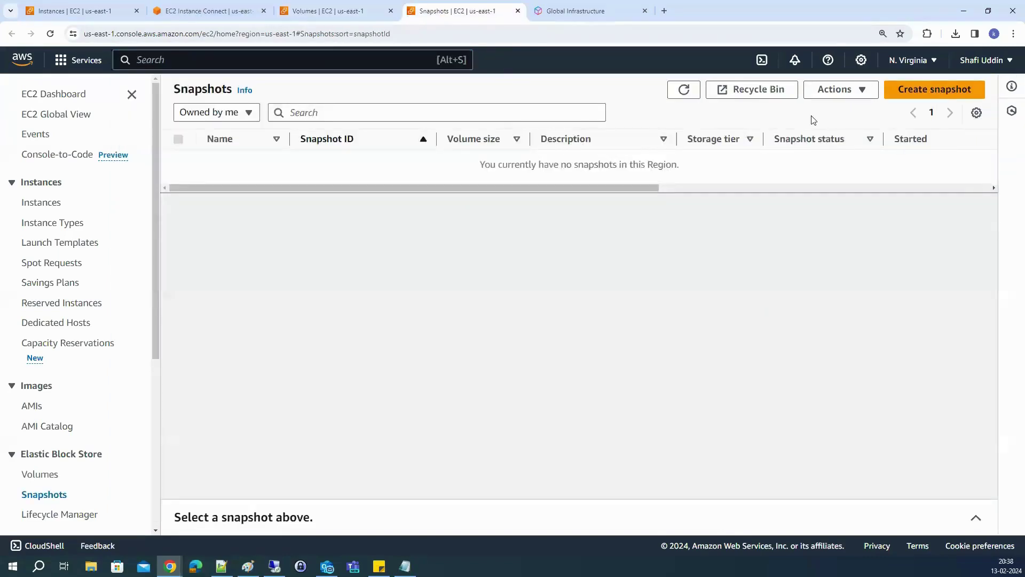
{"action": "left_click", "coordinate": [677, 91]}
{"action": "left_click", "coordinate": [562, 4]}
{"action": "left_click", "coordinate": [477, 11]}
Return to the Volumes page and check the availability zone of the Primary_Disk volume
{"action": "left_click", "coordinate": [325, 11]}
{"action": "left_click", "coordinate": [774, 291]}
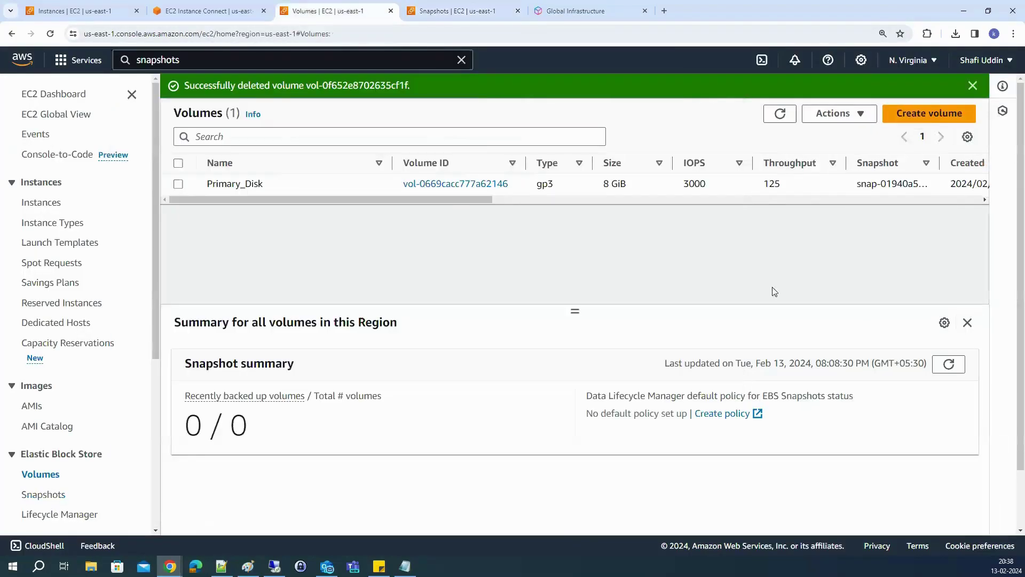
{"action": "left_click_drag", "start_coordinate": [454, 200], "coordinate": [580, 201]}
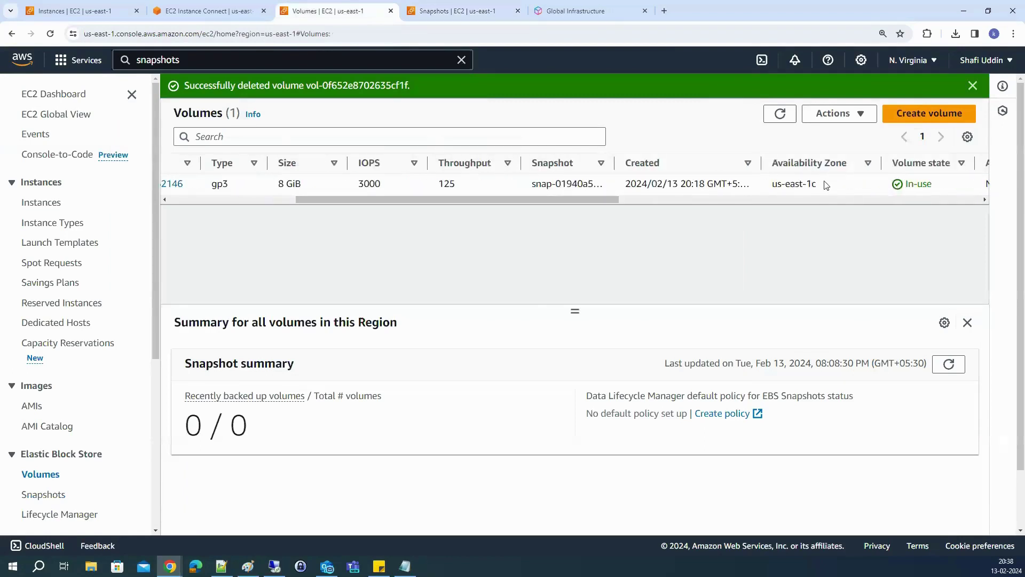
{"action": "left_click_drag", "start_coordinate": [826, 185], "coordinate": [779, 185]}
{"action": "left_click_drag", "start_coordinate": [539, 201], "coordinate": [414, 201]}
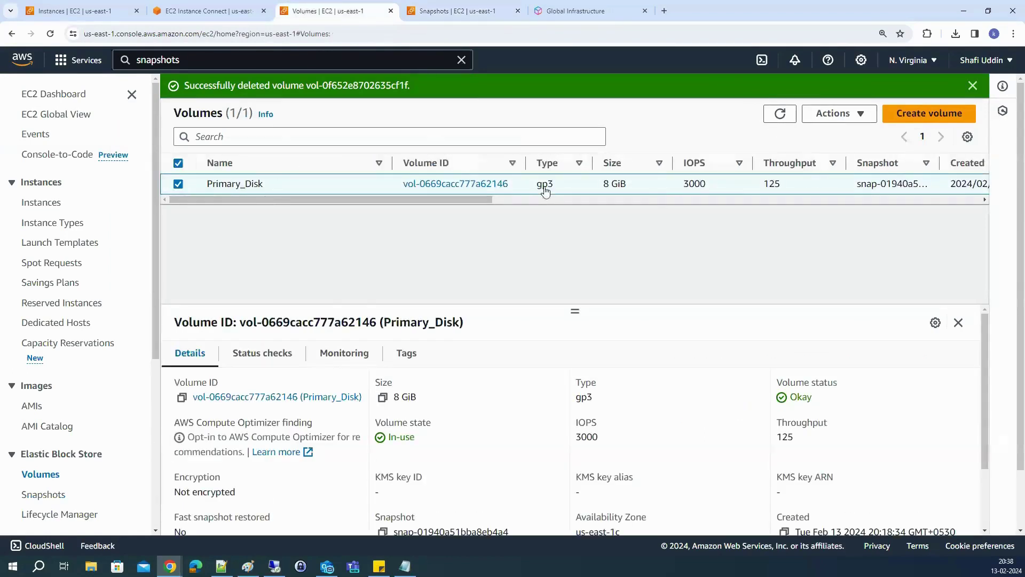
Start a snapshot of the Primary_Disk volume and enter the description "c-snapshot"
{"action": "left_click", "coordinate": [836, 121]}
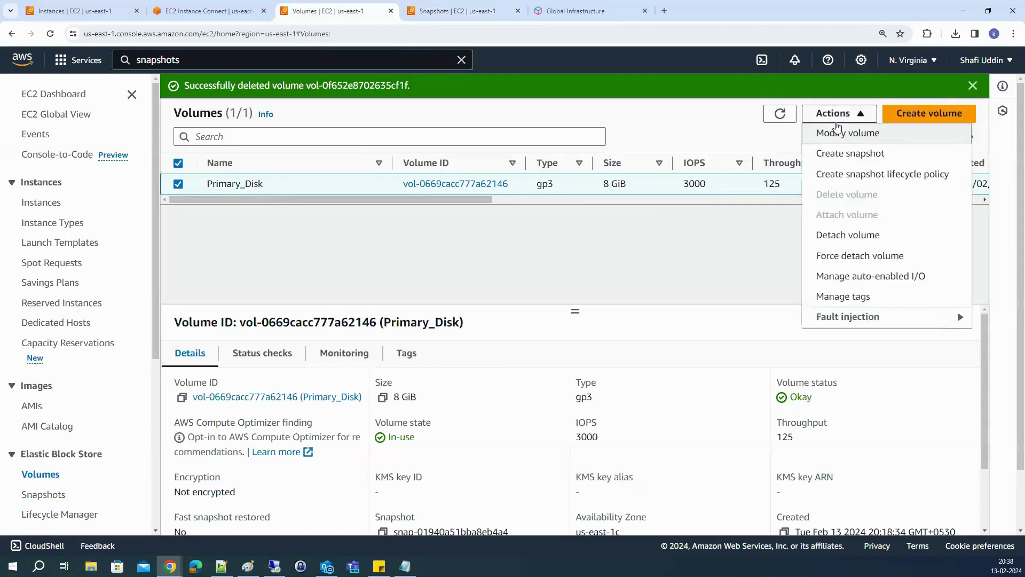
{"action": "left_click", "coordinate": [849, 154]}
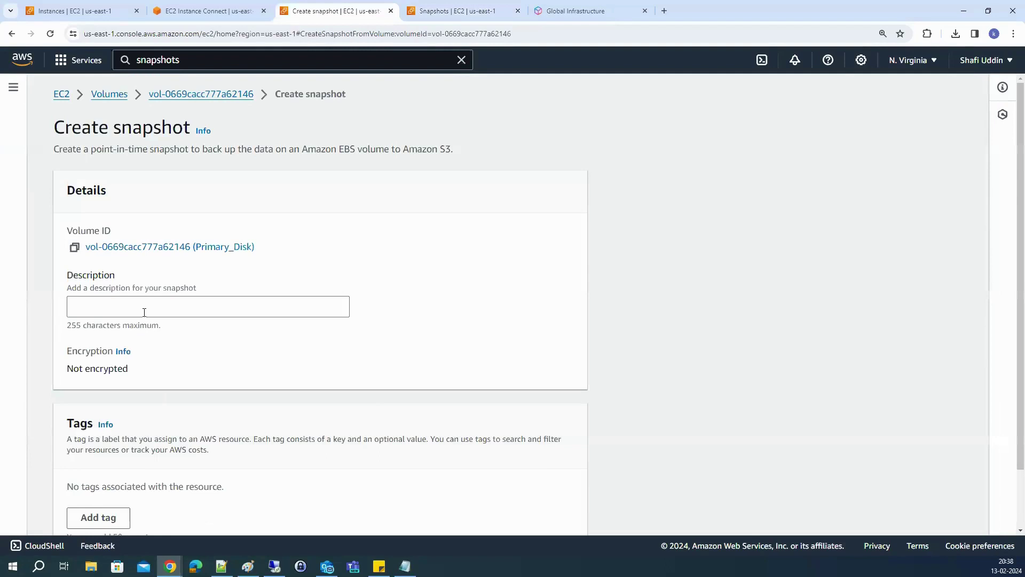
{"action": "left_click", "coordinate": [144, 313]}
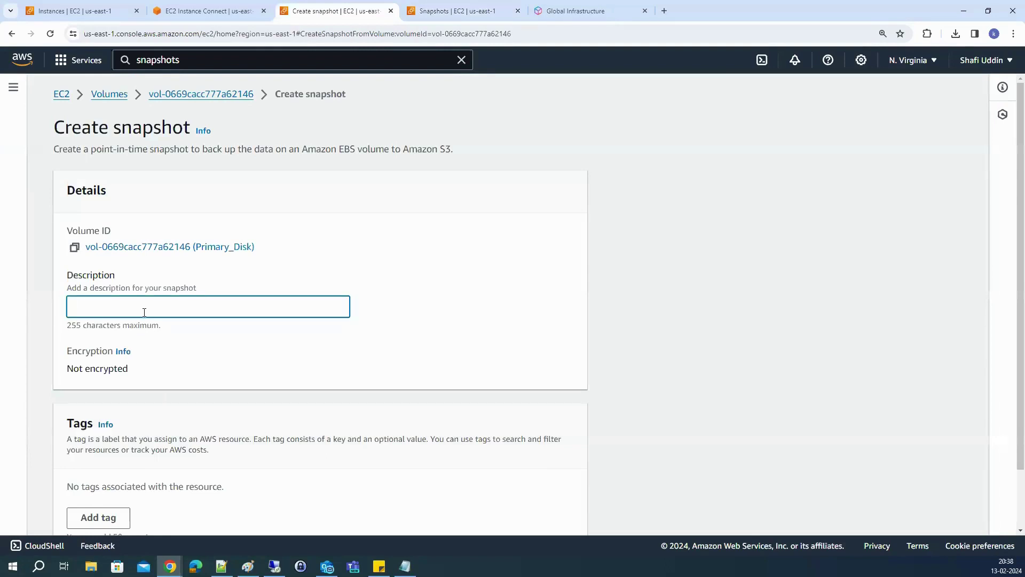
{"action": "type", "text": "c-snapshot"}
Add a tag with key "Name" and value "azcsnapshot", and create the snapshot
{"action": "scroll", "coordinate": [168, 371], "scroll_direction": "down", "scroll_amount": 2}
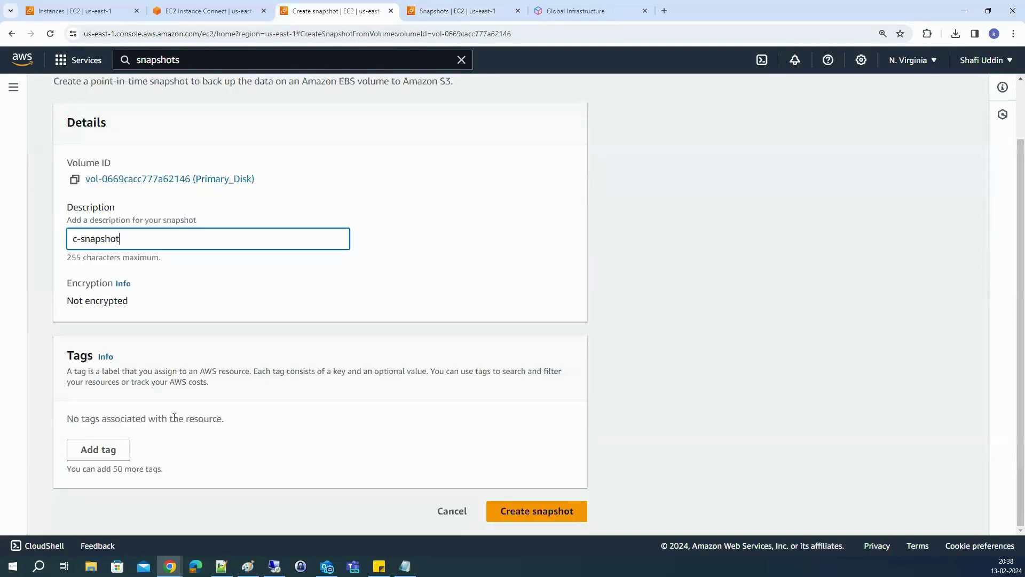
{"action": "left_click", "coordinate": [102, 450]}
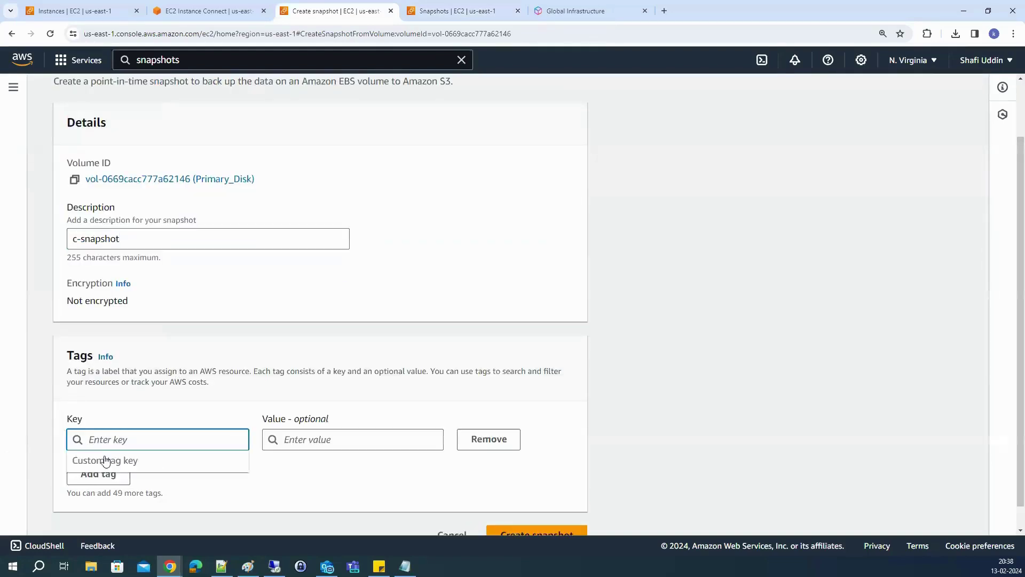
{"action": "type", "text": "Name"}
{"action": "key", "text": "Tab"}
{"action": "type", "text": "a"}
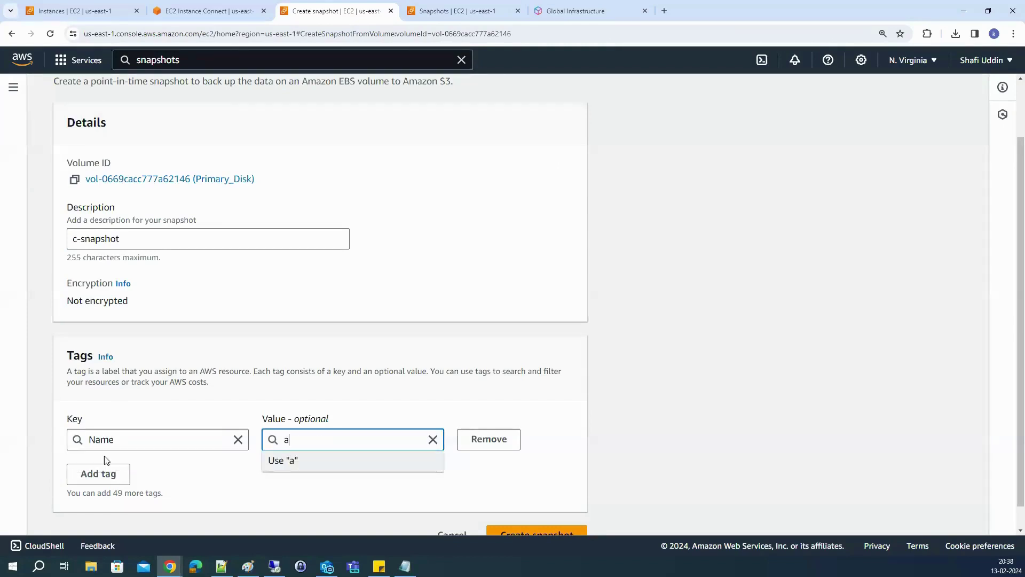
{"action": "type", "text": "zcsnapshot"}
{"action": "key", "text": "ctrl+a"}
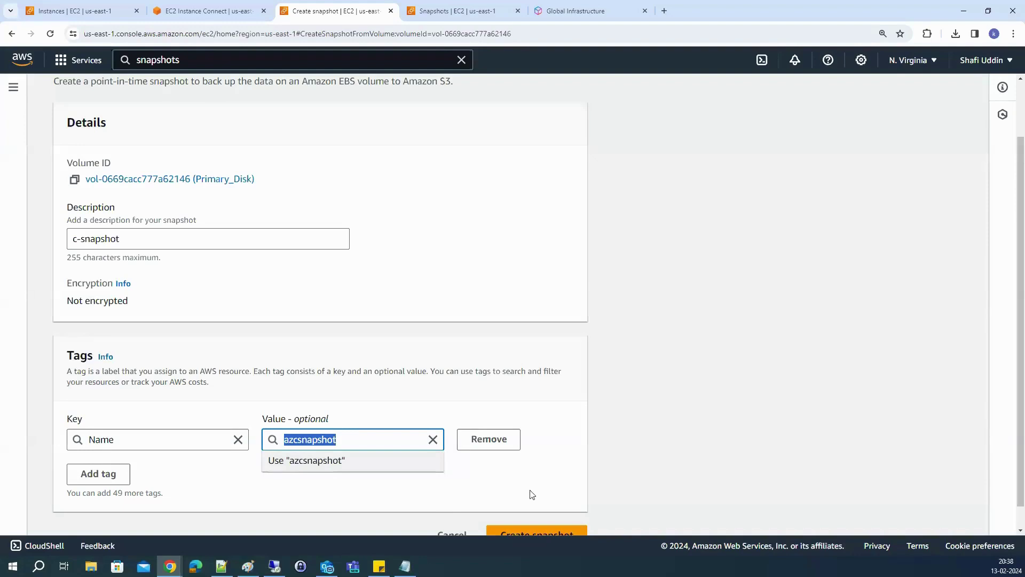
{"action": "scroll", "coordinate": [530, 492], "scroll_direction": "down", "scroll_amount": 1}
{"action": "left_click", "coordinate": [535, 511]}
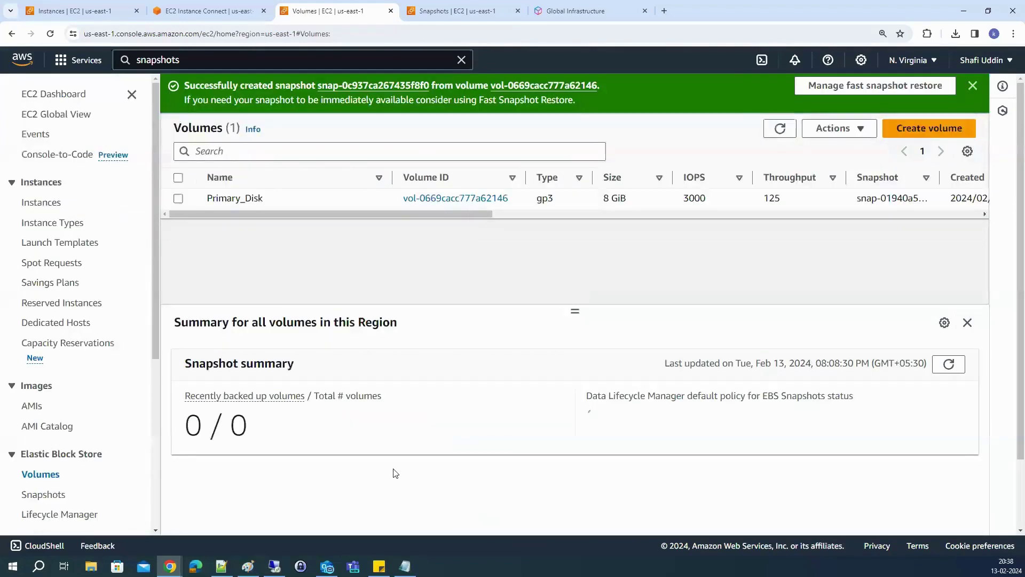
Refresh the Snapshots list and check the details and status of azcsnapshot
{"action": "left_click", "coordinate": [445, 7]}
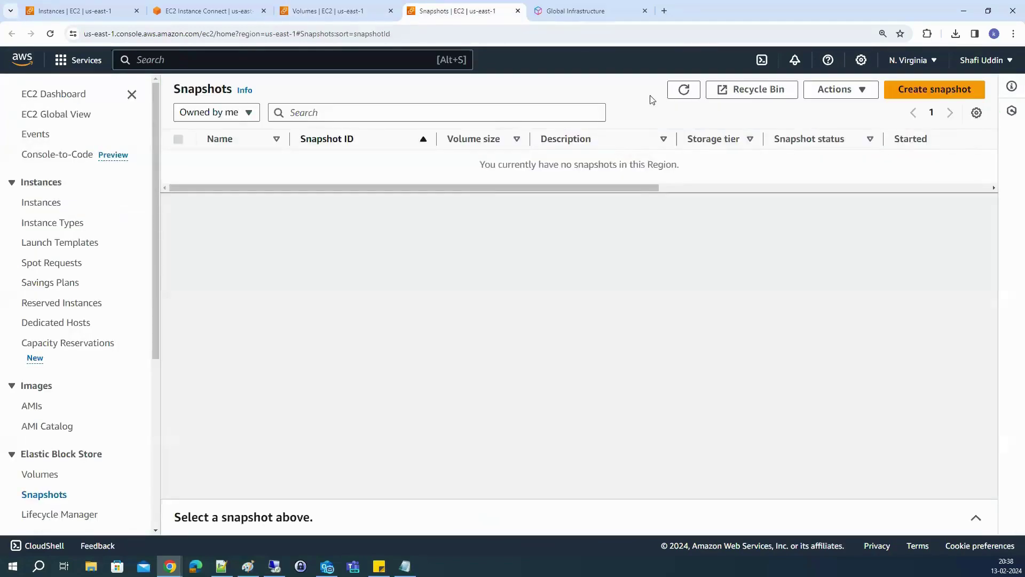
{"action": "left_click", "coordinate": [684, 89]}
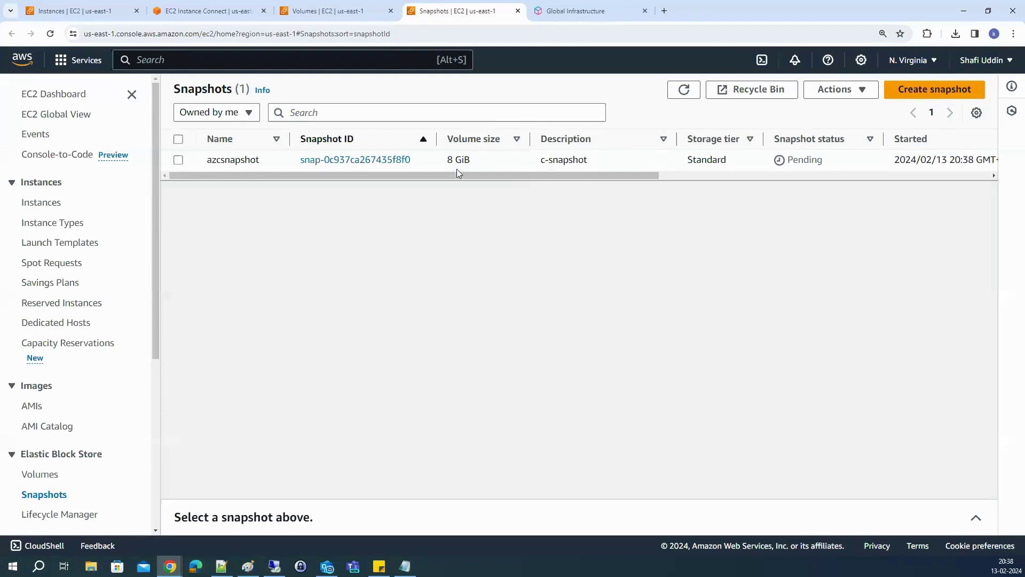
{"action": "left_click", "coordinate": [179, 160]}
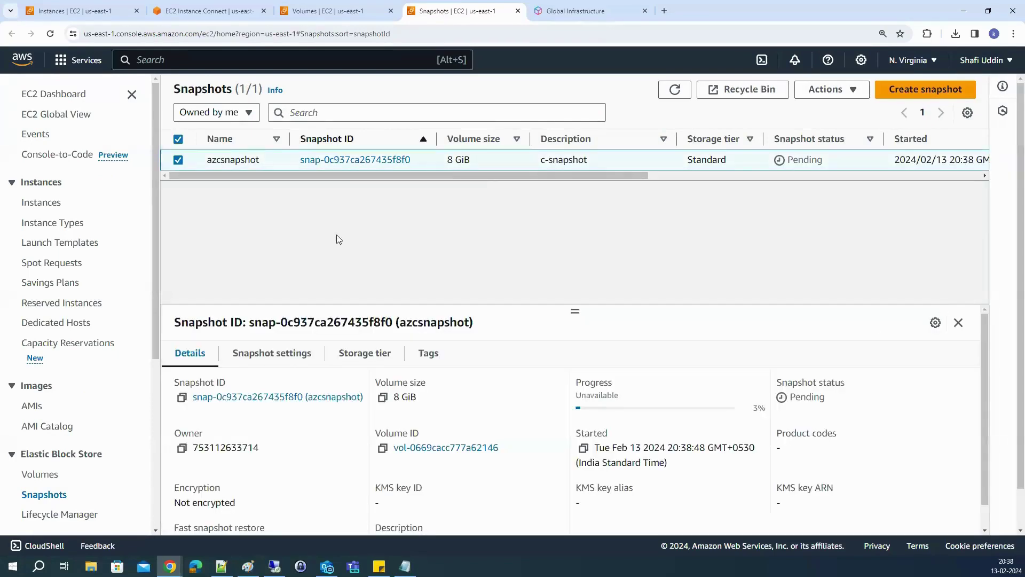
{"action": "left_click", "coordinate": [674, 90]}
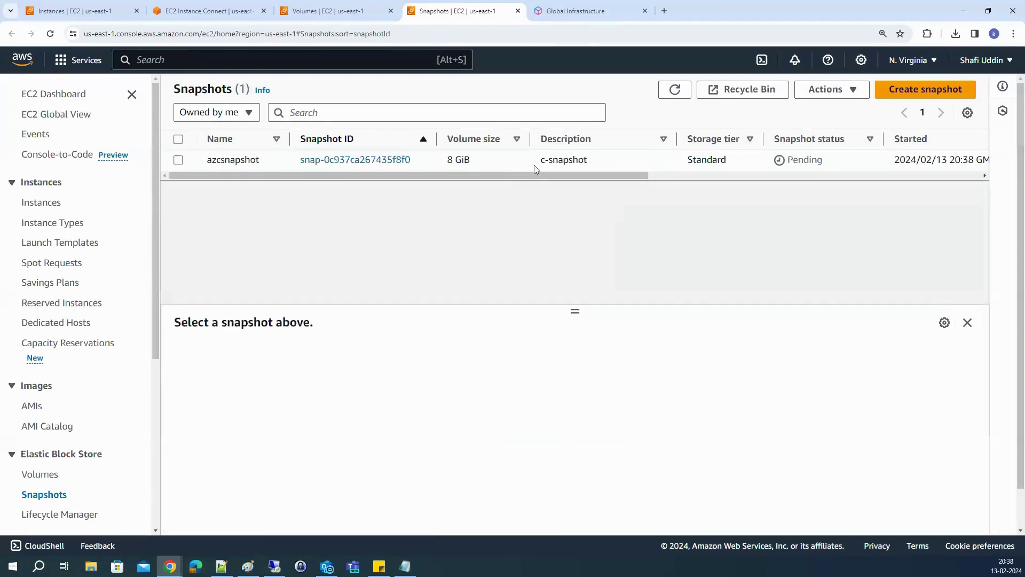
Refresh the Snapshots list repeatedly to monitor the progress and status of azcsnapshot
{"action": "left_click_drag", "start_coordinate": [531, 175], "coordinate": [691, 175]}
{"action": "left_click", "coordinate": [676, 91]}
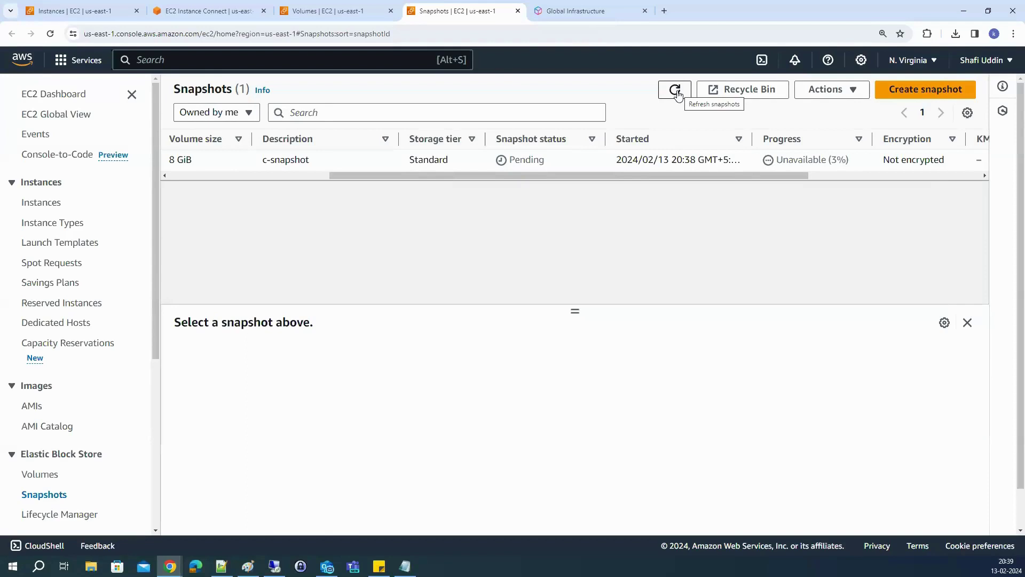
{"action": "left_click", "coordinate": [676, 92]}
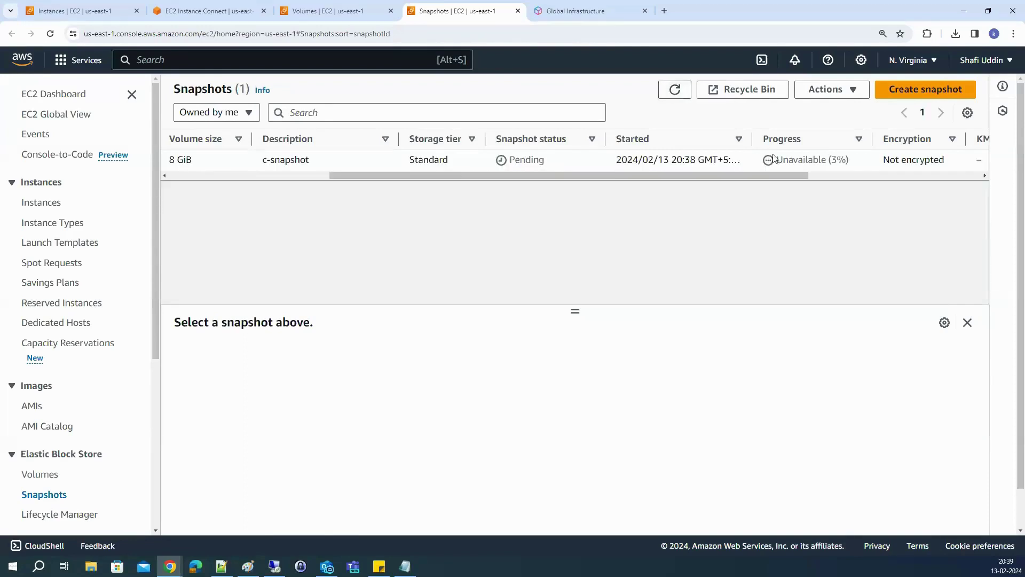
{"action": "left_click", "coordinate": [676, 92]}
{"action": "left_click", "coordinate": [678, 98]}
{"action": "key", "text": "alt+Tab"}
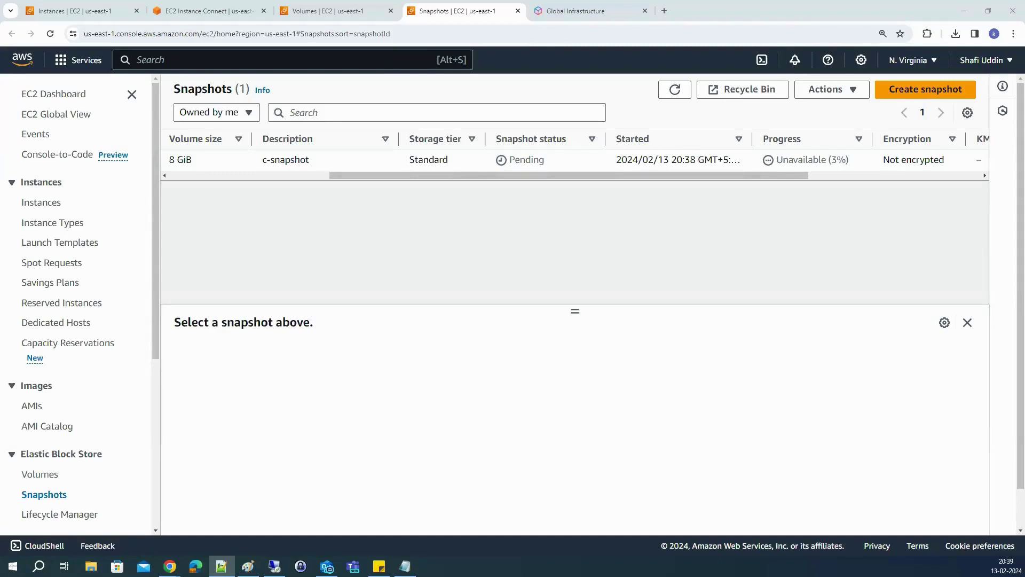
{"action": "left_click", "coordinate": [675, 89]}
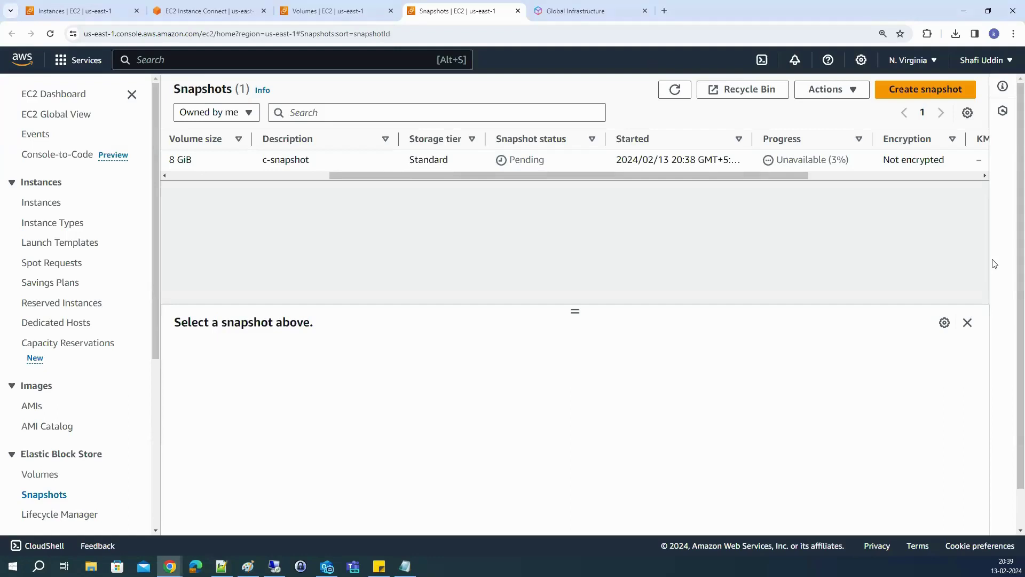
{"action": "key", "text": "alt+Tab"}
{"action": "left_click", "coordinate": [678, 91]}
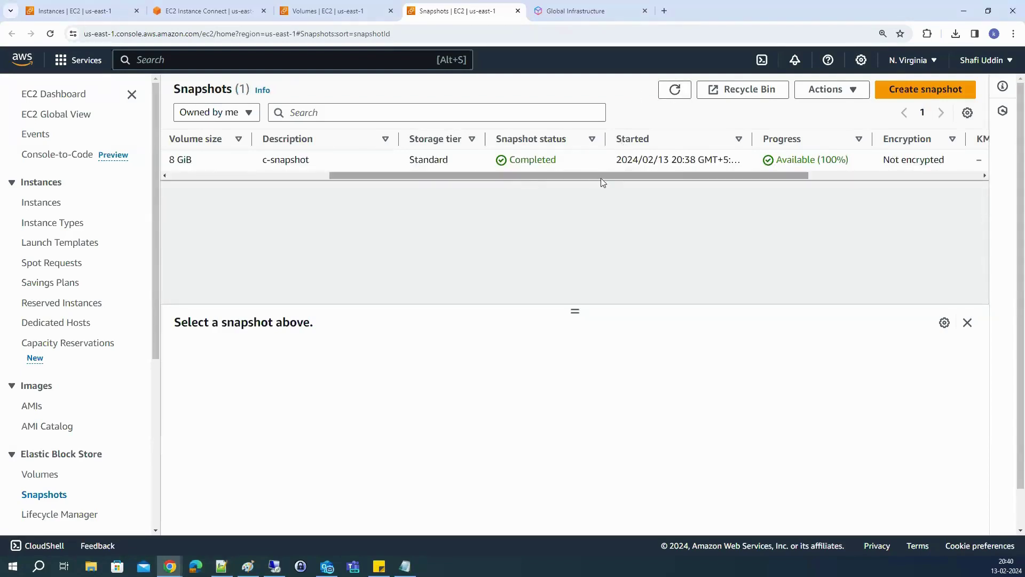
Start creating a volume from azcsnapshot and review the available volume types, keeping General Purpose SSD (gp3)
{"action": "left_click_drag", "start_coordinate": [600, 178], "coordinate": [264, 183]}
{"action": "left_click", "coordinate": [178, 160]}
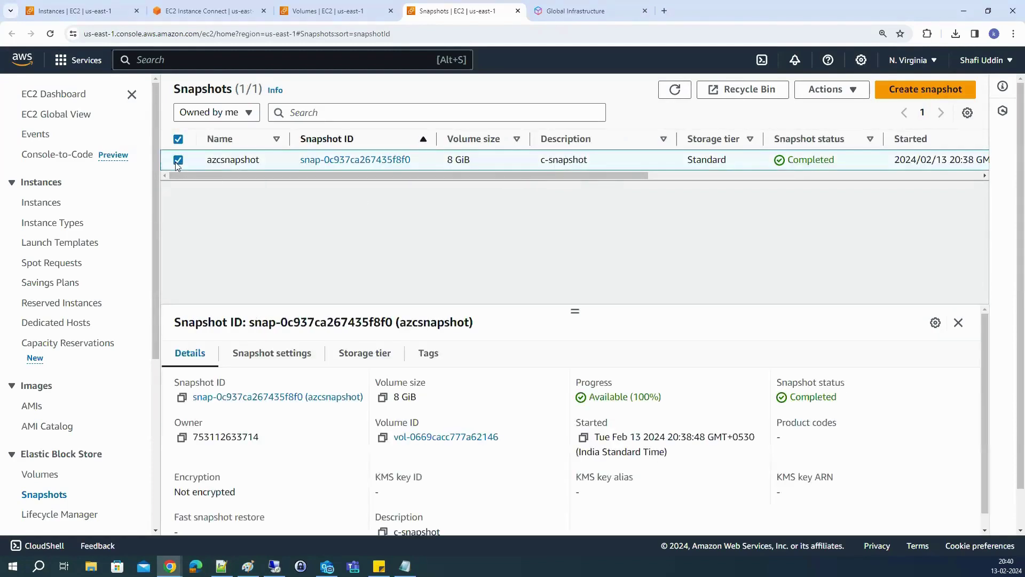
{"action": "left_click", "coordinate": [837, 93]}
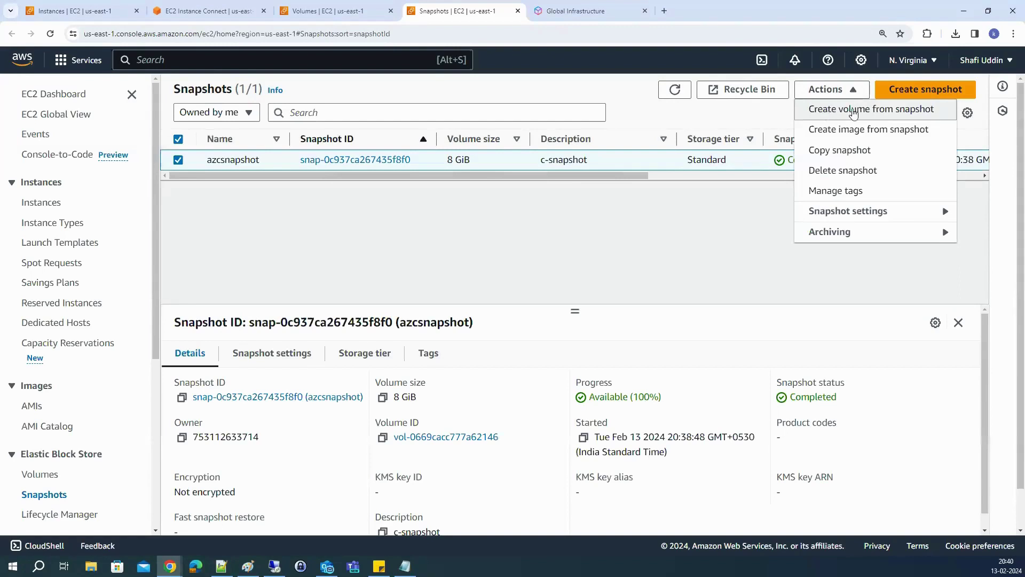
{"action": "left_click", "coordinate": [856, 113]}
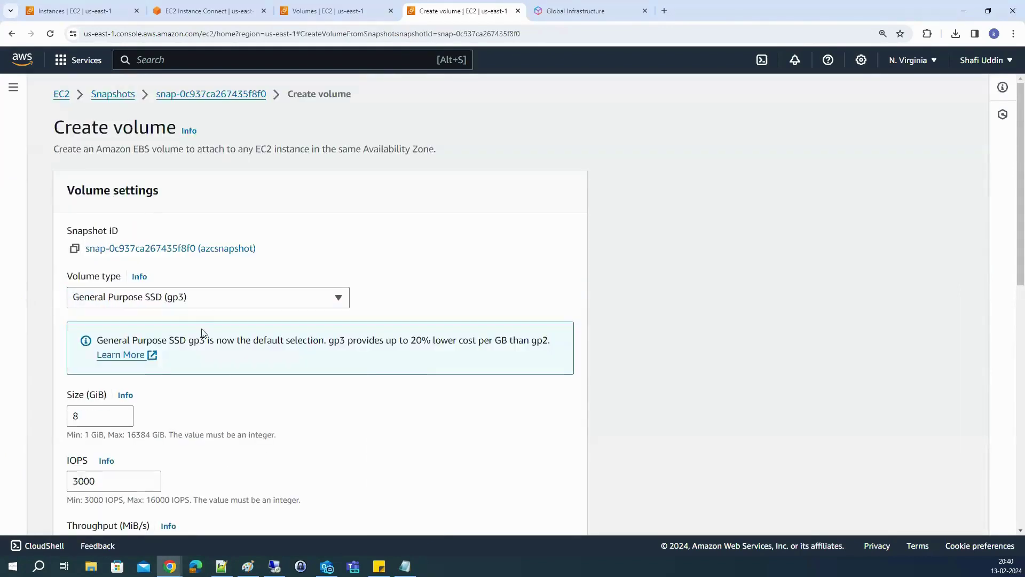
{"action": "left_click", "coordinate": [169, 302]}
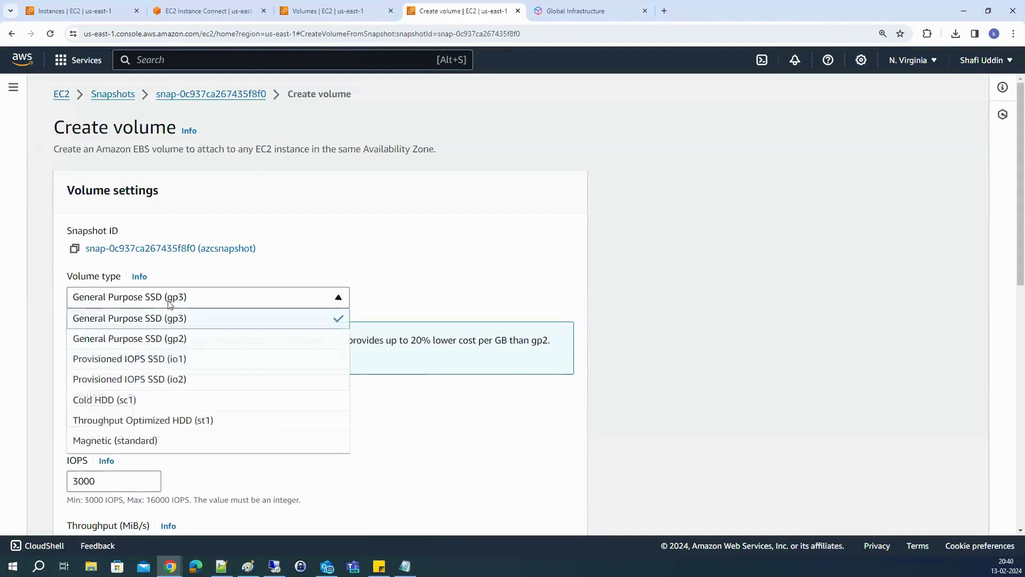
{"action": "left_click", "coordinate": [600, 362]}
Set the size of the new volume to 25 GiB
{"action": "scroll", "coordinate": [608, 396], "scroll_direction": "down", "scroll_amount": 4}
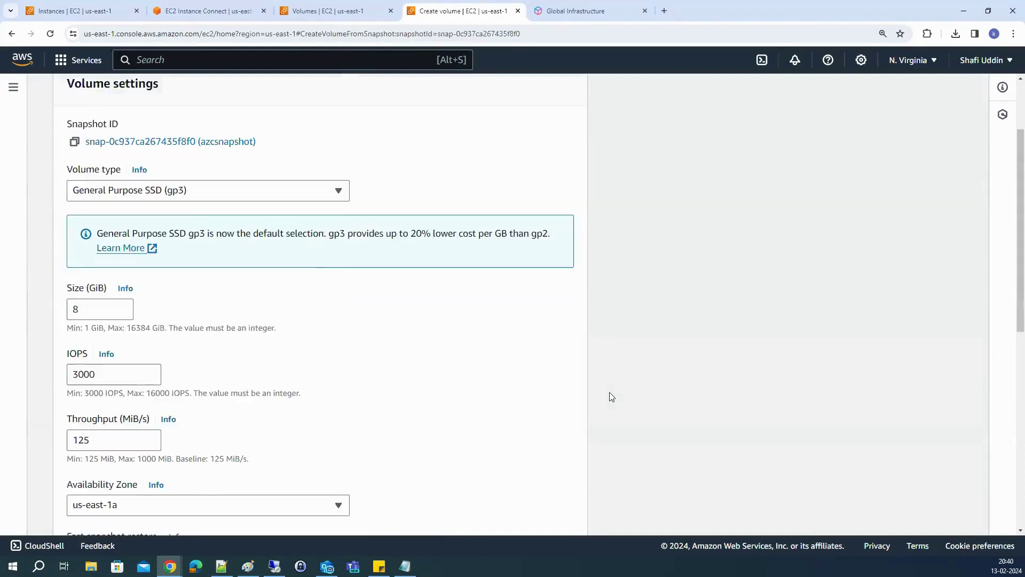
{"action": "left_click_drag", "start_coordinate": [79, 208], "coordinate": [63, 210]}
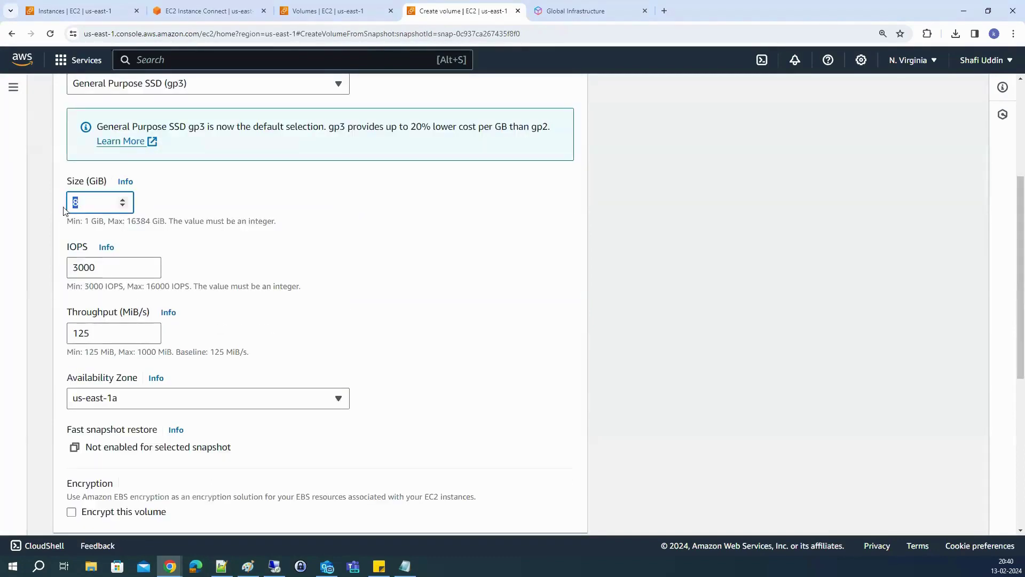
{"action": "type", "text": "50"}
{"action": "key", "text": "ctrl+a"}
{"action": "type", "text": "25"}
Review the availability zones for the new volume and select us-east-1a
{"action": "scroll", "coordinate": [98, 386], "scroll_direction": "down", "scroll_amount": 2}
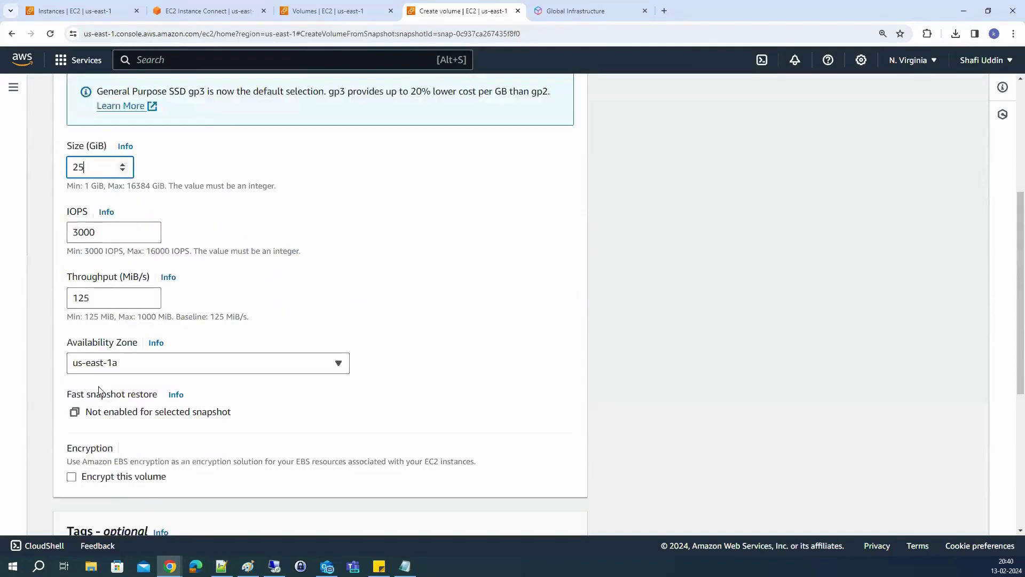
{"action": "left_click", "coordinate": [106, 293]}
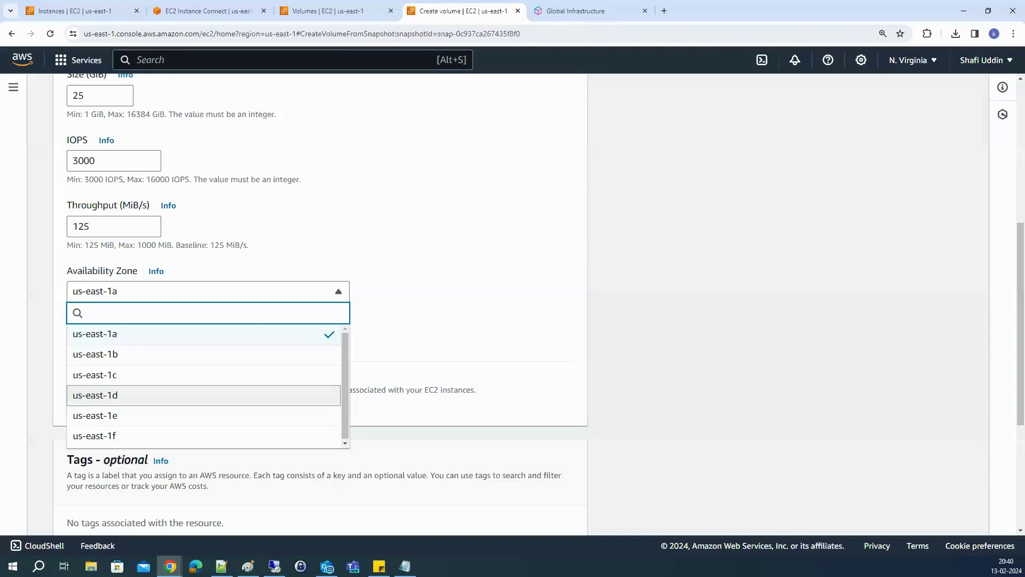
{"action": "key", "text": "Escape"}
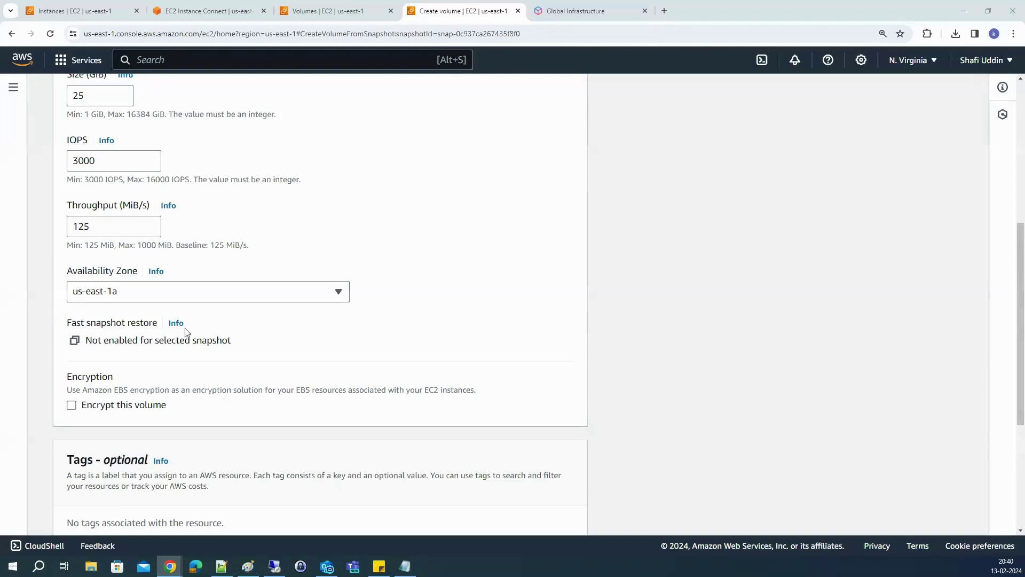
{"action": "scroll", "coordinate": [184, 327], "scroll_direction": "down", "scroll_amount": 2}
{"action": "left_click", "coordinate": [137, 190]}
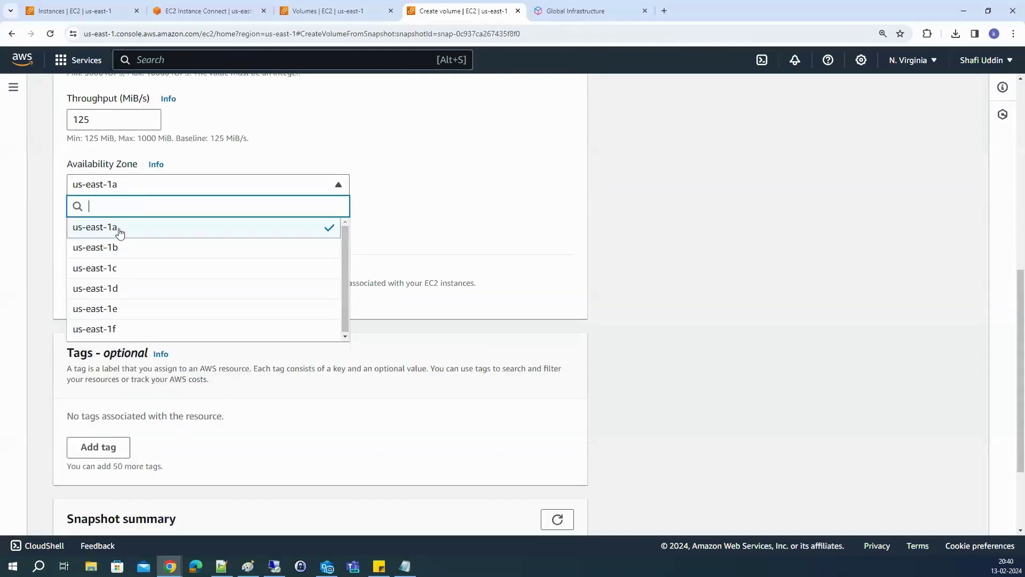
{"action": "left_click", "coordinate": [120, 233]}
Add a tag with key "Name" and value "1avolumefrom1c snapshot", and create the volume
{"action": "scroll", "coordinate": [534, 357], "scroll_direction": "down", "scroll_amount": 2}
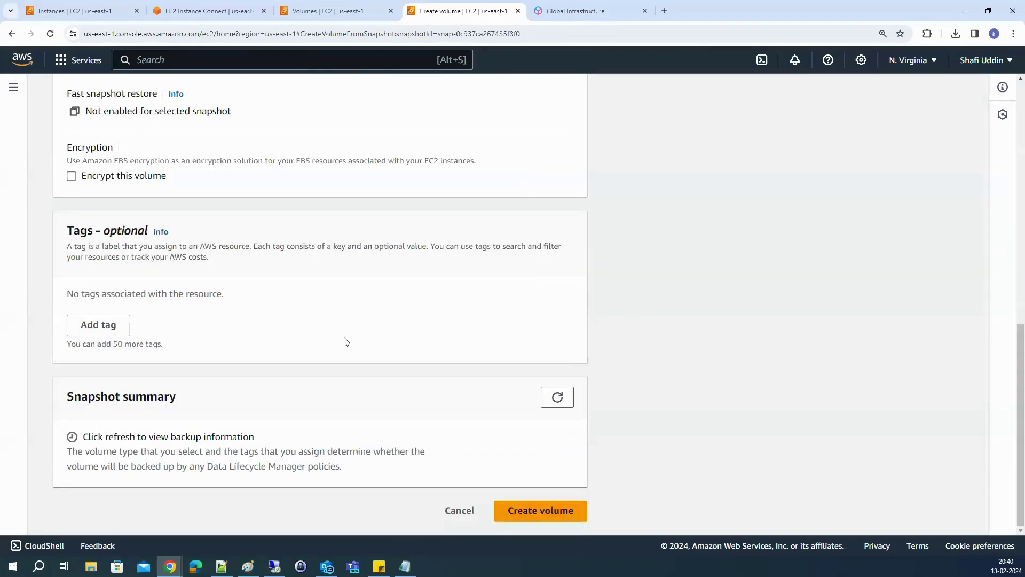
{"action": "left_click", "coordinate": [89, 324]}
{"action": "type", "text": "Name"}
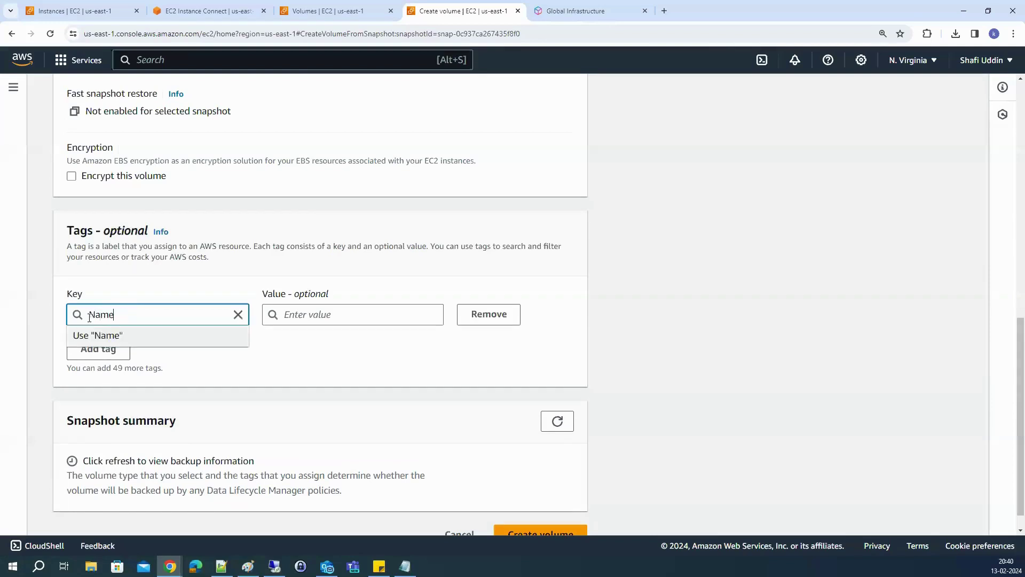
{"action": "key", "text": "Tab"}
{"action": "type", "text": "2"}
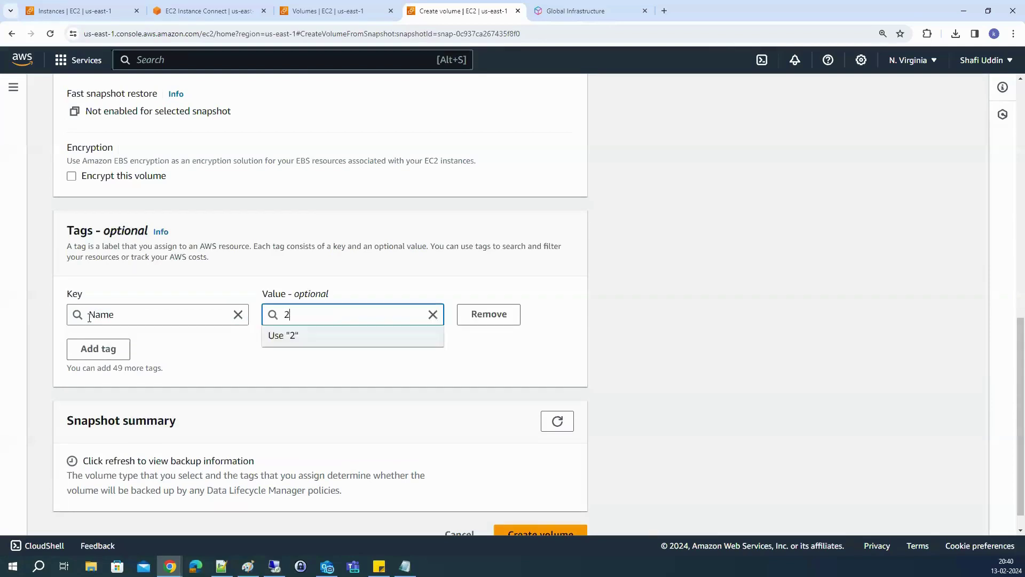
{"action": "key", "text": "BackSpace"}
{"action": "type", "text": "1aa"}
{"action": "key", "text": "BackSpace"}
{"action": "type", "text": "a"}
{"action": "key", "text": "BackSpace"}
{"action": "type", "text": "volumefrom"}
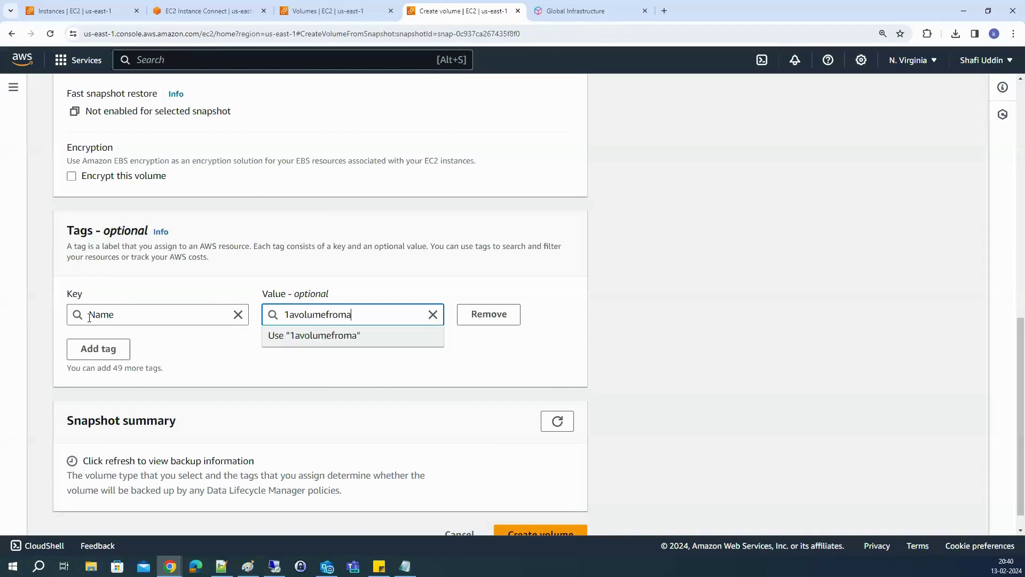
{"action": "key", "text": "BackSpace"}
{"action": "type", "text": "1c snapshot"}
{"action": "scroll", "coordinate": [438, 460], "scroll_direction": "down", "scroll_amount": 1}
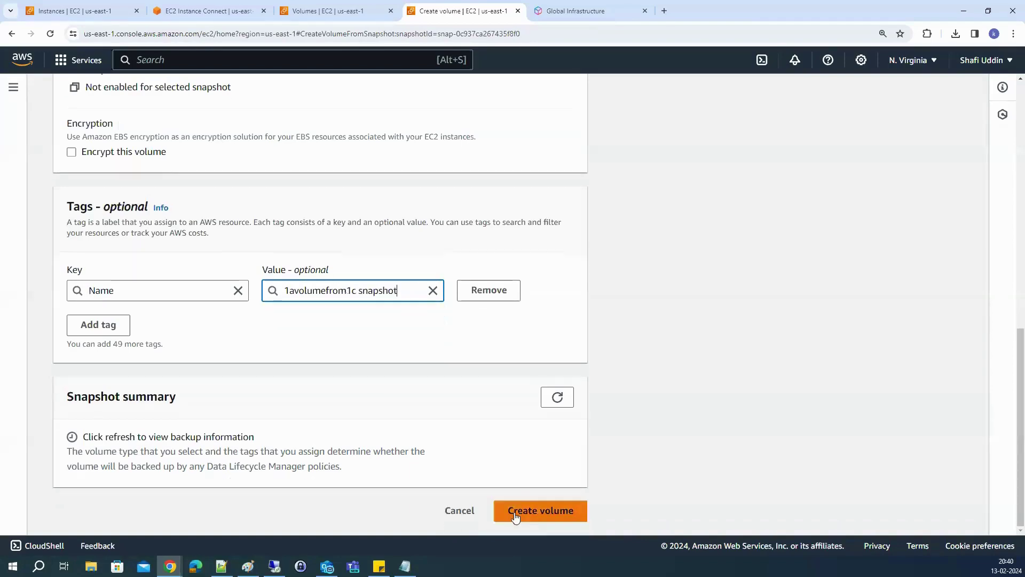
{"action": "left_click", "coordinate": [517, 512]}
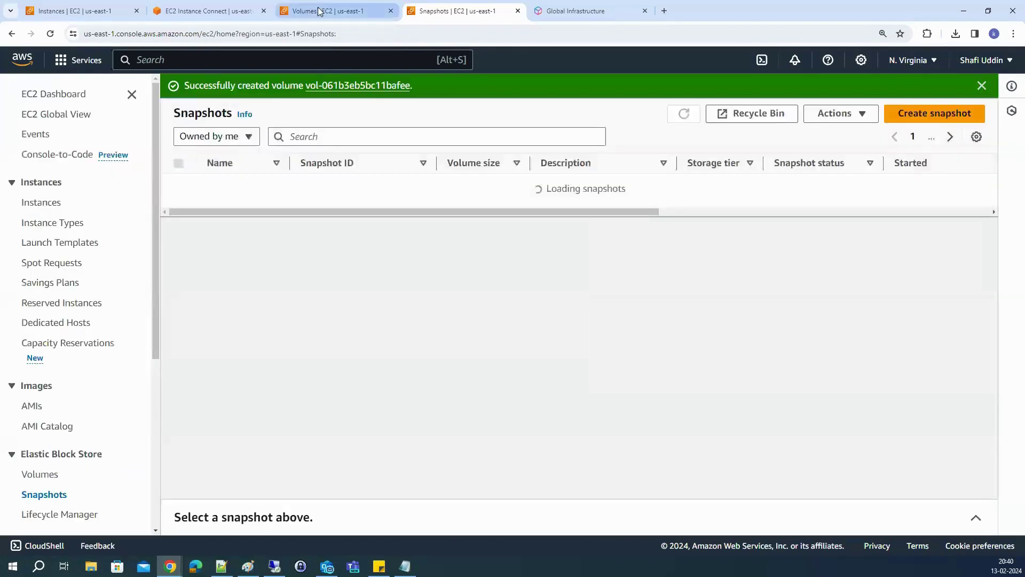
Refresh the Volumes list and compare the availability zones of the new volume and Primary_Disk
{"action": "left_click", "coordinate": [327, 10]}
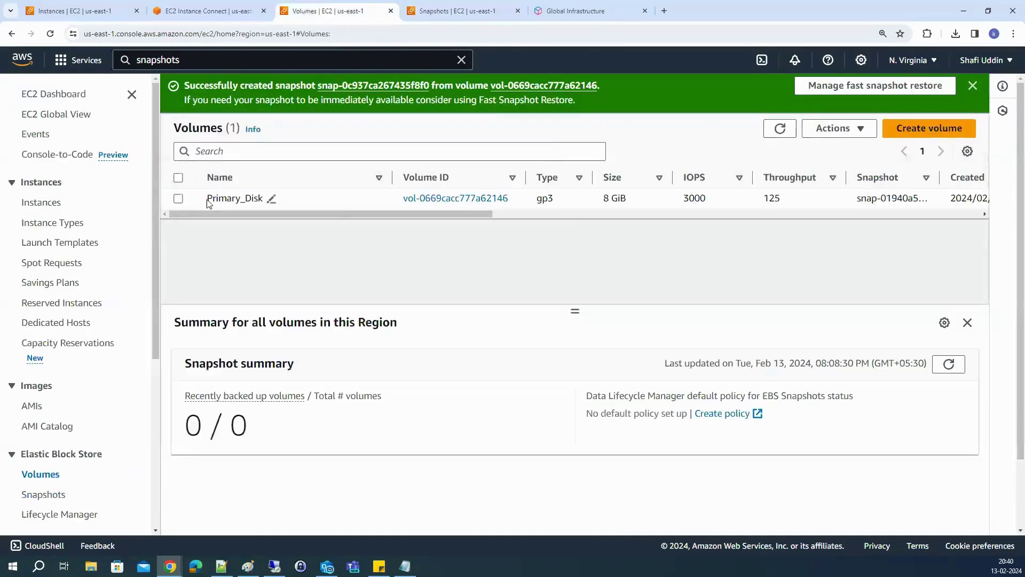
{"action": "left_click", "coordinate": [186, 199]}
{"action": "left_click", "coordinate": [780, 129]}
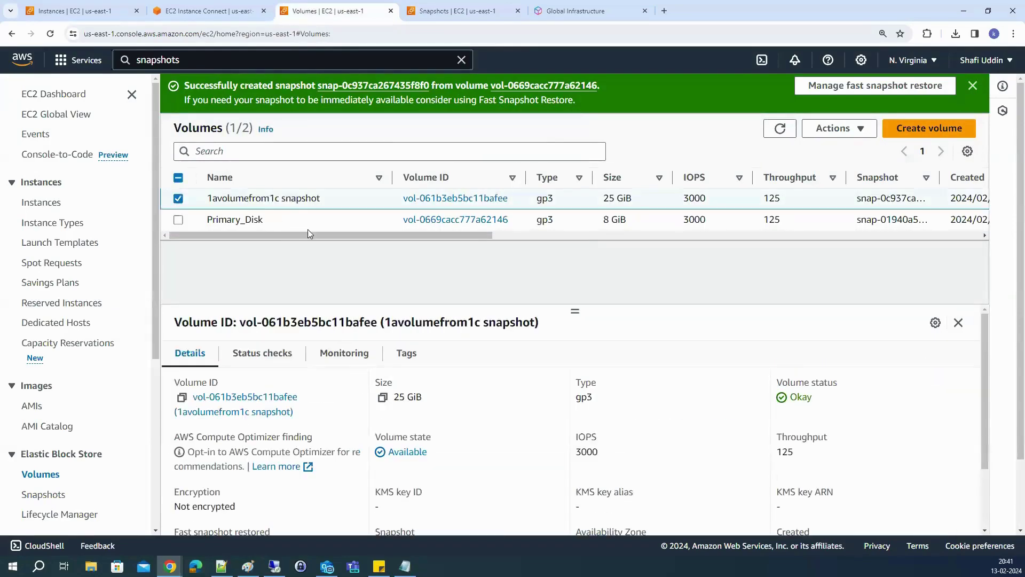
{"action": "left_click_drag", "start_coordinate": [334, 236], "coordinate": [506, 238]}
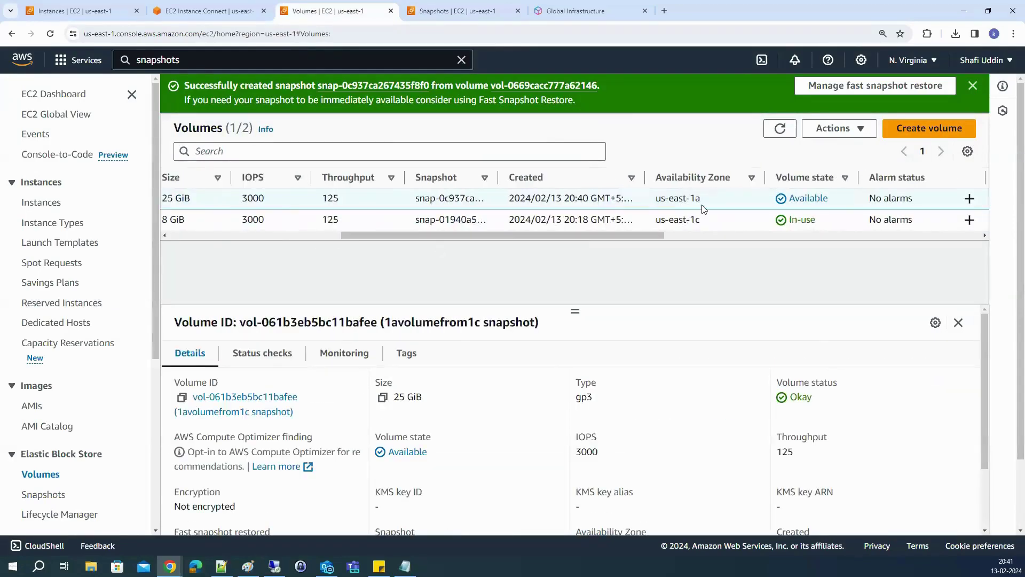
{"action": "left_click_drag", "start_coordinate": [703, 202], "coordinate": [661, 202]}
{"action": "left_click", "coordinate": [779, 129]}
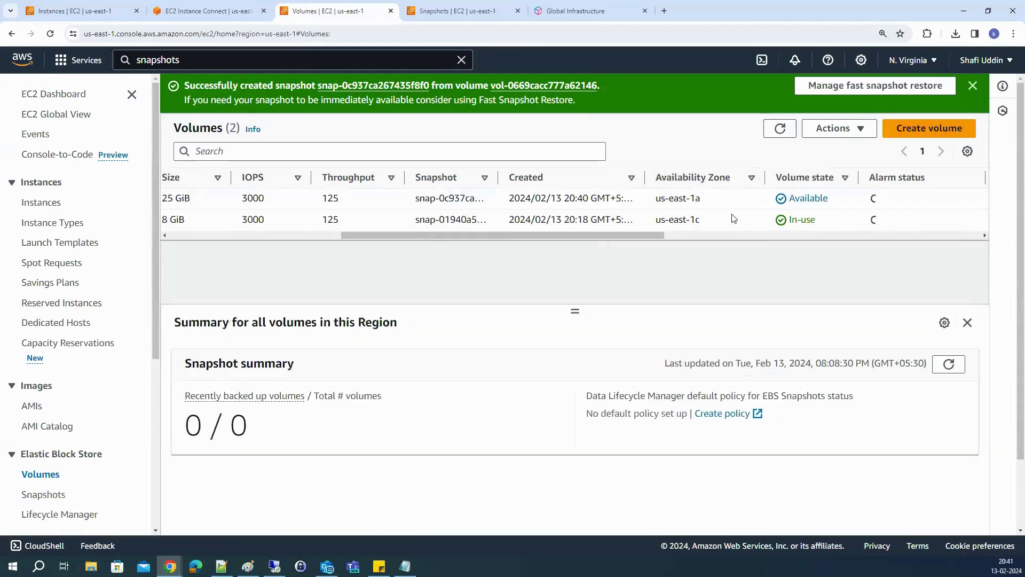
Delete the "1avolumefrom1c snapshot" volume
{"action": "left_click_drag", "start_coordinate": [491, 238], "coordinate": [325, 239]}
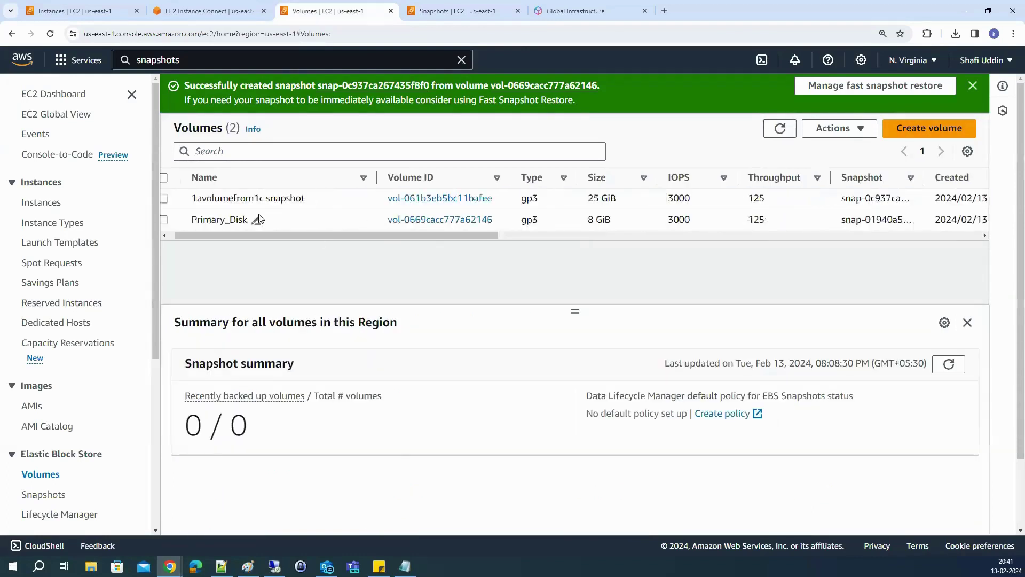
{"action": "left_click", "coordinate": [164, 199]}
{"action": "left_click", "coordinate": [836, 129]}
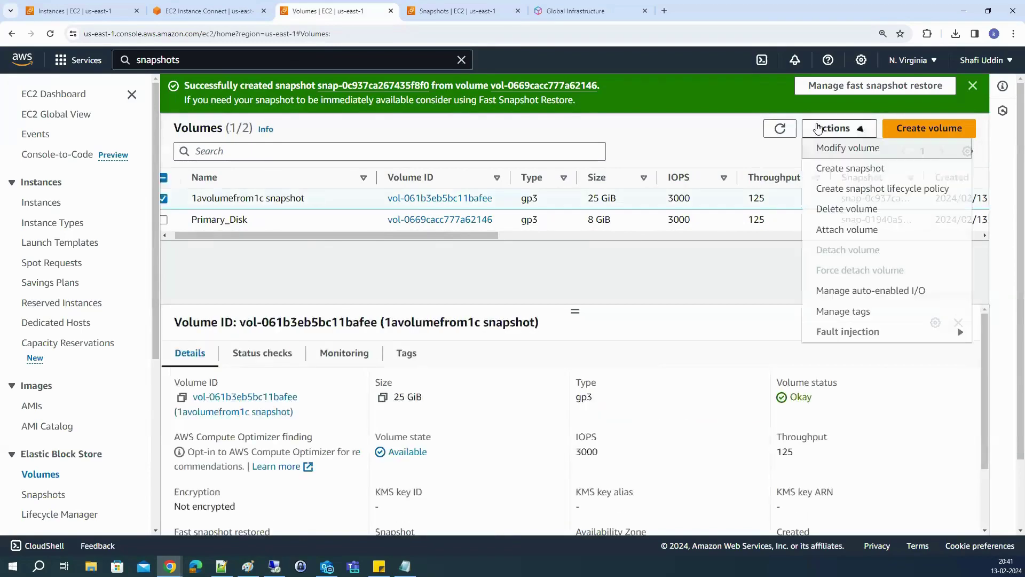
{"action": "left_click", "coordinate": [833, 210]}
{"action": "left_click", "coordinate": [746, 378]}
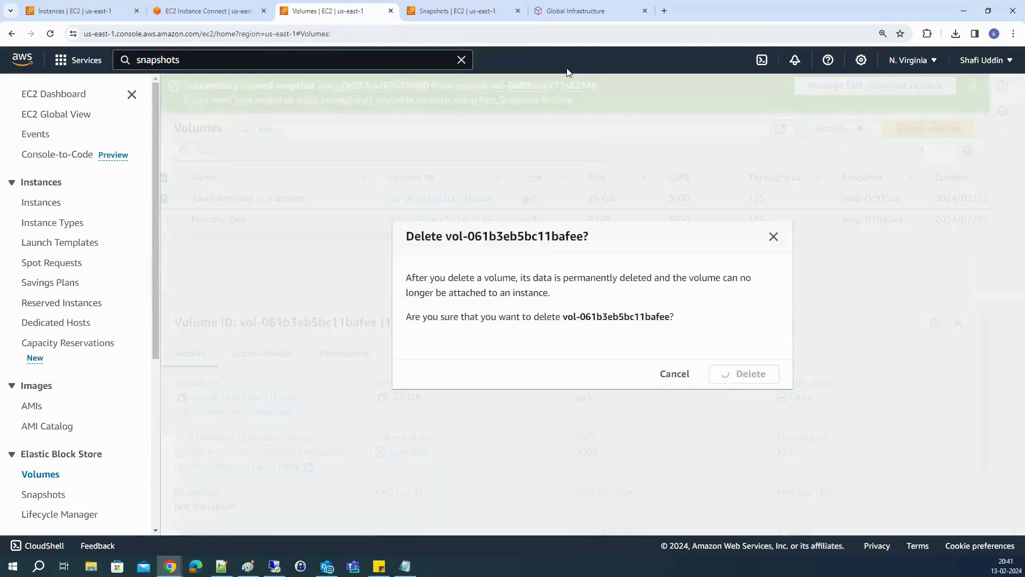
Return to the Snapshots page and delete azcsnapshot
{"action": "left_click", "coordinate": [463, 12]}
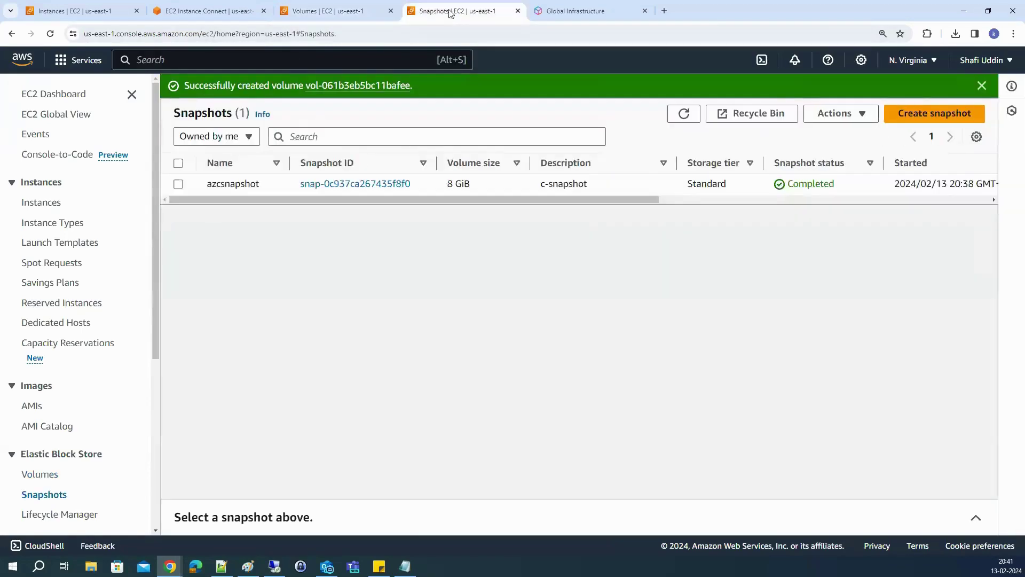
{"action": "left_click", "coordinate": [178, 184]}
{"action": "left_click", "coordinate": [853, 119]}
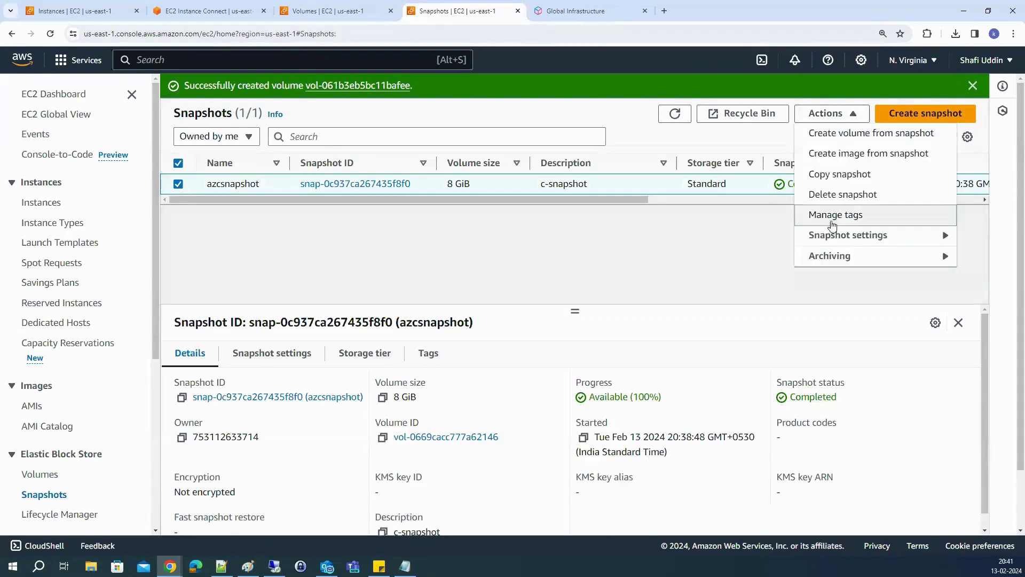
{"action": "left_click", "coordinate": [832, 202]}
{"action": "left_click", "coordinate": [727, 340]}
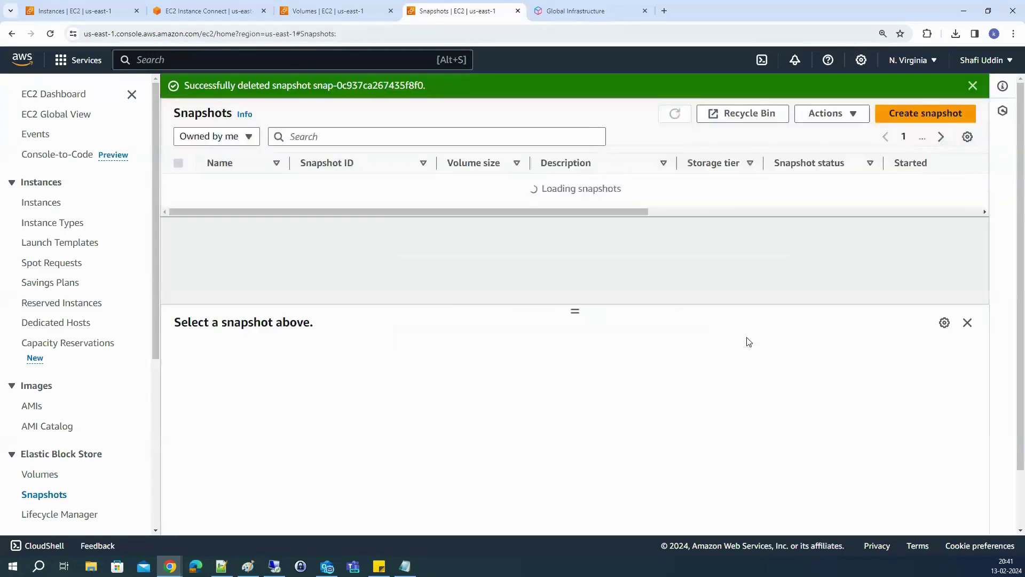
Switch to the Notepad notes, reduce the text zoom, and remove the extra blank lines above the EC2 and EBS volumes lines
{"action": "left_click", "coordinate": [405, 566]}
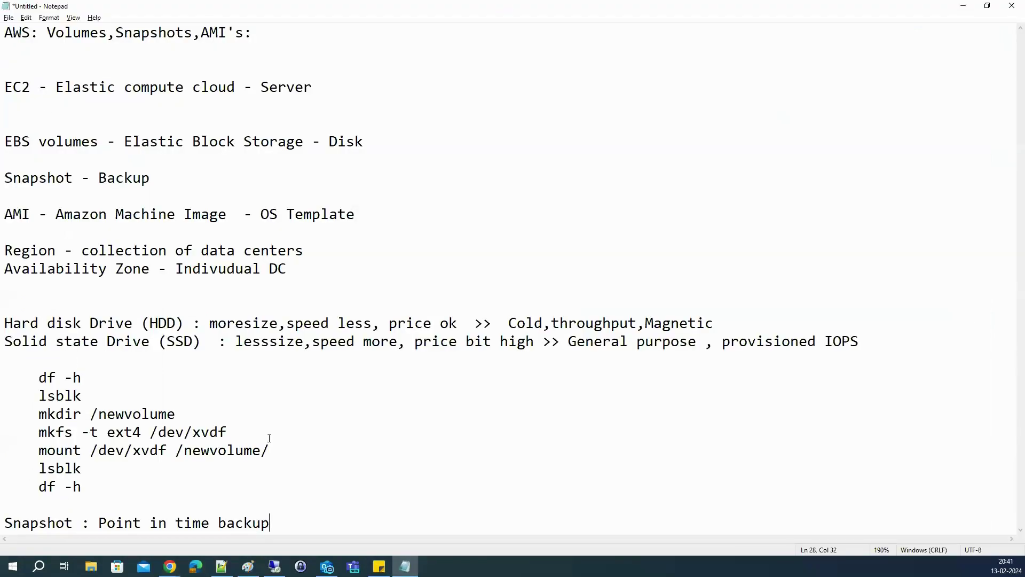
{"action": "scroll", "coordinate": [293, 522], "scroll_direction": "down", "scroll_amount": 5, "text": "ctrl"}
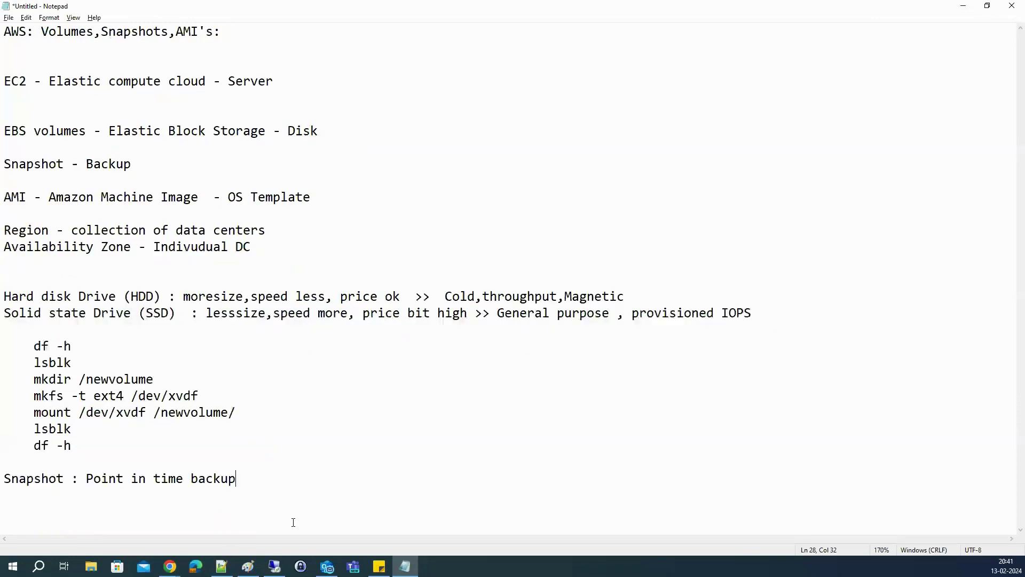
{"action": "left_click", "coordinate": [17, 60]}
{"action": "key", "text": "BackSpace"}
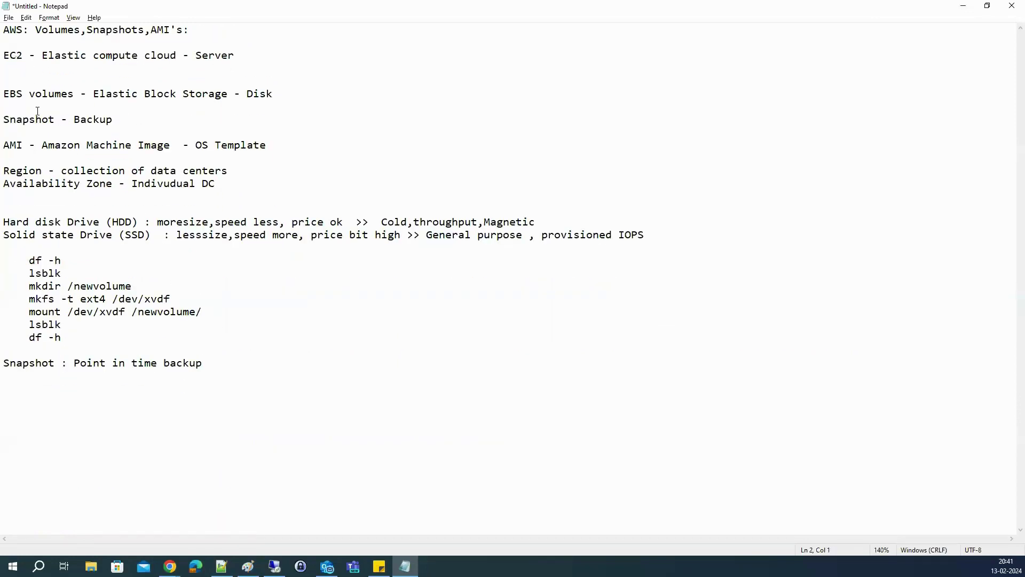
{"action": "key", "text": "BackSpace"}
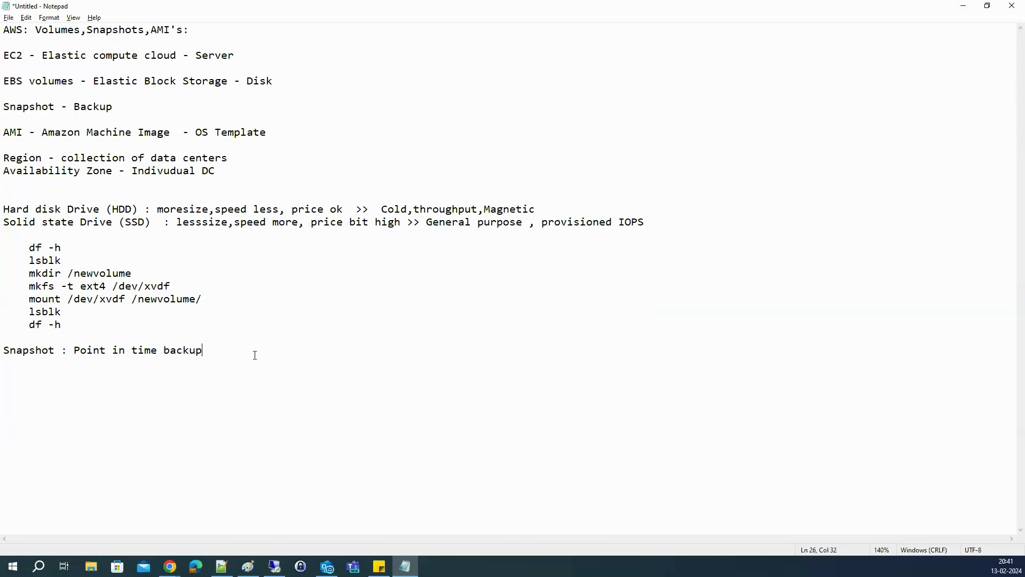
{"action": "double_click", "coordinate": [254, 354]}
{"action": "key", "text": "ctrl+a"}
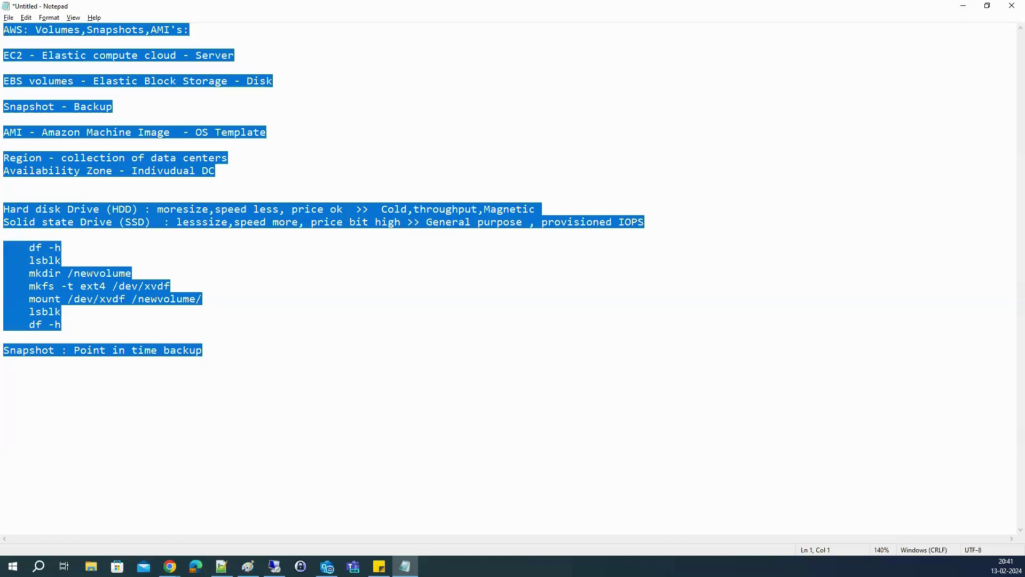
{"action": "key", "text": "alt+Tab"}
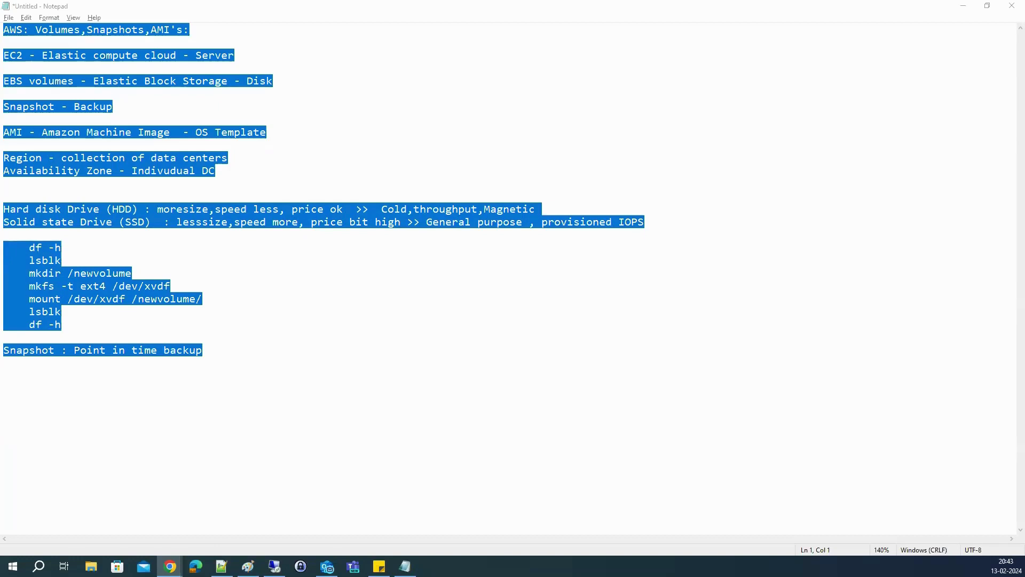
{"action": "left_click", "coordinate": [244, 362]}
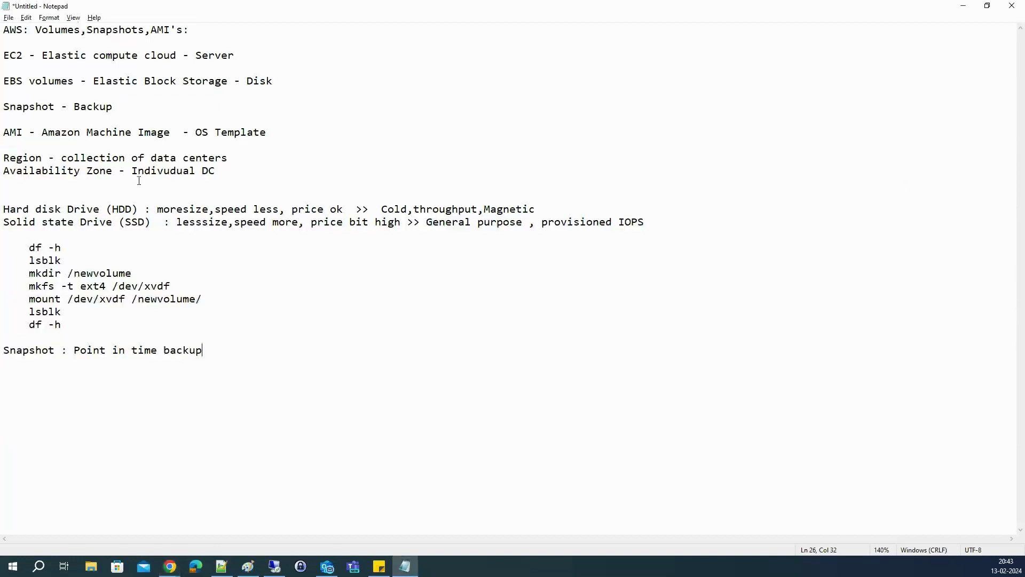
Copy the "AMI - Amazon Machine Image - OS Template" line to the end of the notes, below the point-in-time backup line
{"action": "left_click_drag", "start_coordinate": [4, 133], "coordinate": [274, 132]}
{"action": "key", "text": "ctrl+c"}
{"action": "left_click", "coordinate": [220, 367]}
{"action": "key", "text": "Return"}
{"action": "key", "text": "Return"}
{"action": "key", "text": "Return"}
{"action": "key", "text": "ctrl+v"}
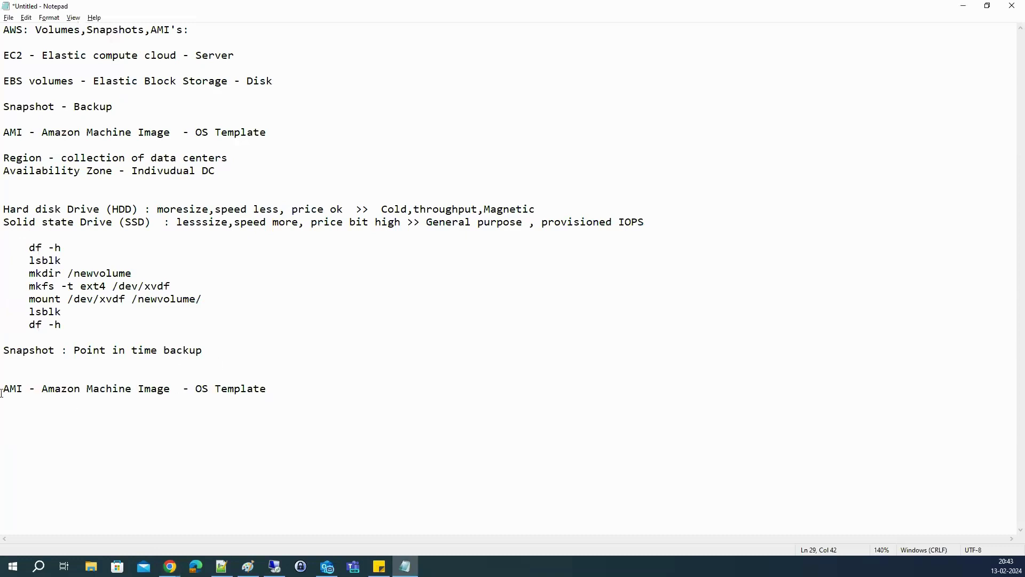
{"action": "left_click_drag", "start_coordinate": [22, 387], "coordinate": [1, 388]}
Switch to the EC2 Instances page in the browser and open the form for launching a new instance
{"action": "key", "text": "alt+Tab"}
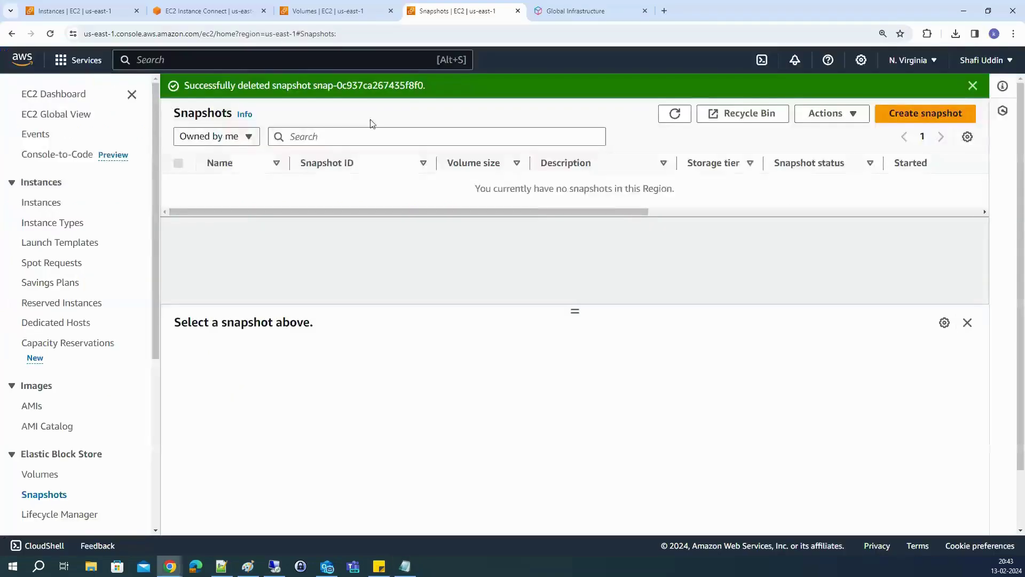
{"action": "left_click", "coordinate": [73, 4]}
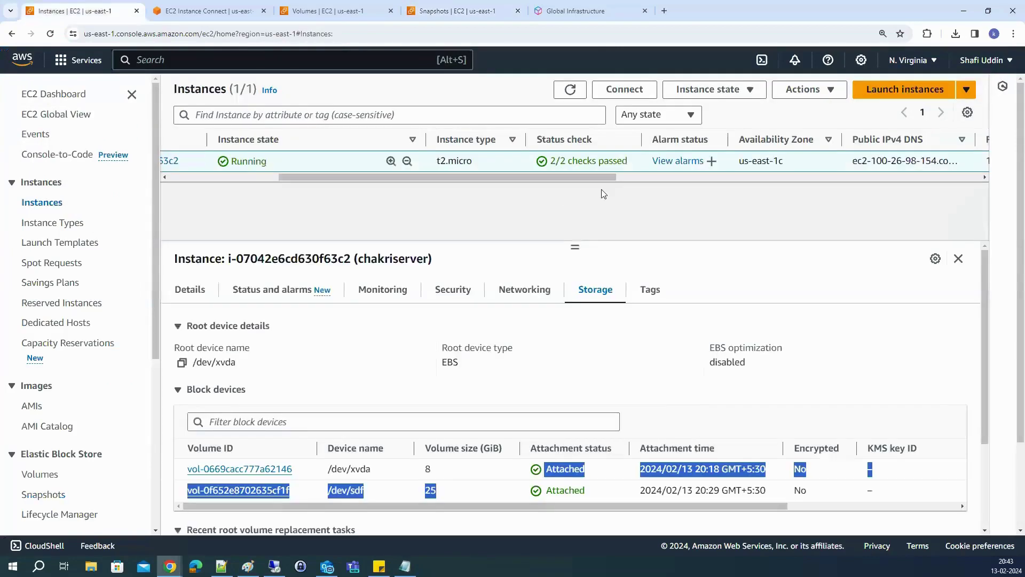
{"action": "left_click_drag", "start_coordinate": [534, 177], "coordinate": [194, 176]}
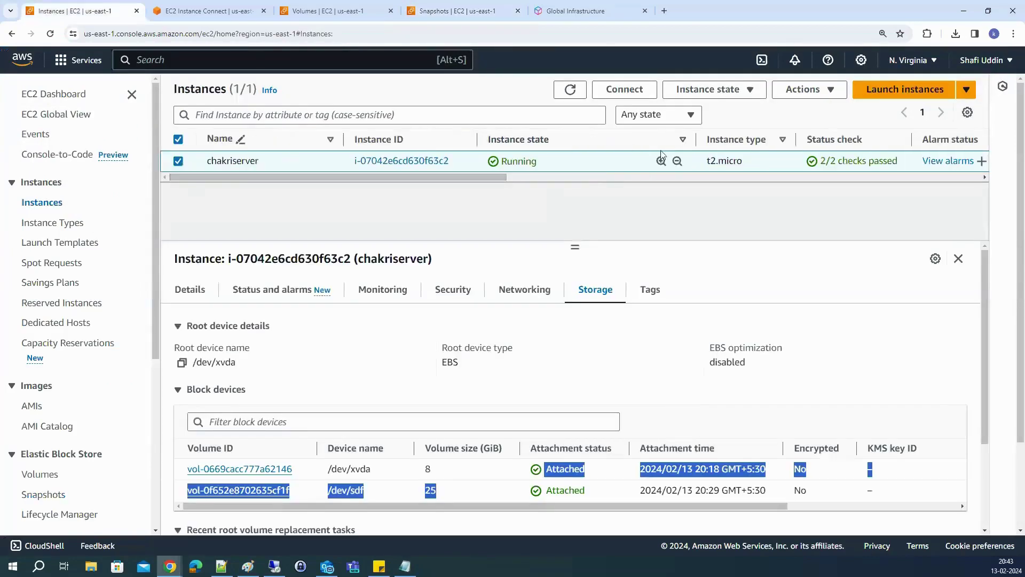
{"action": "left_click", "coordinate": [891, 92]}
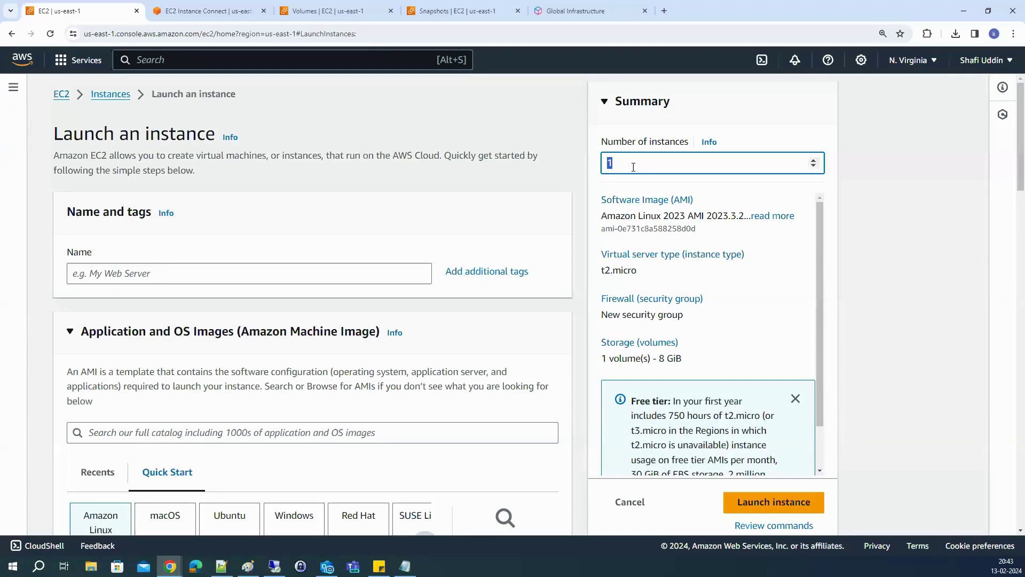
Examine the Application and OS Images section, reading the AMI description and the quick-start operating system options
{"action": "left_click_drag", "start_coordinate": [81, 336], "coordinate": [373, 336]}
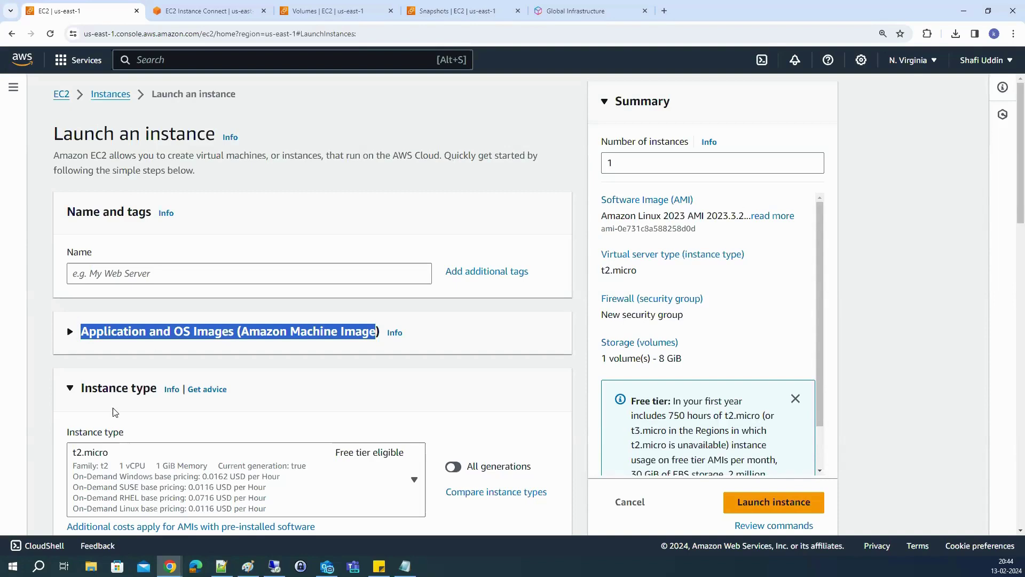
{"action": "left_click", "coordinate": [72, 338]}
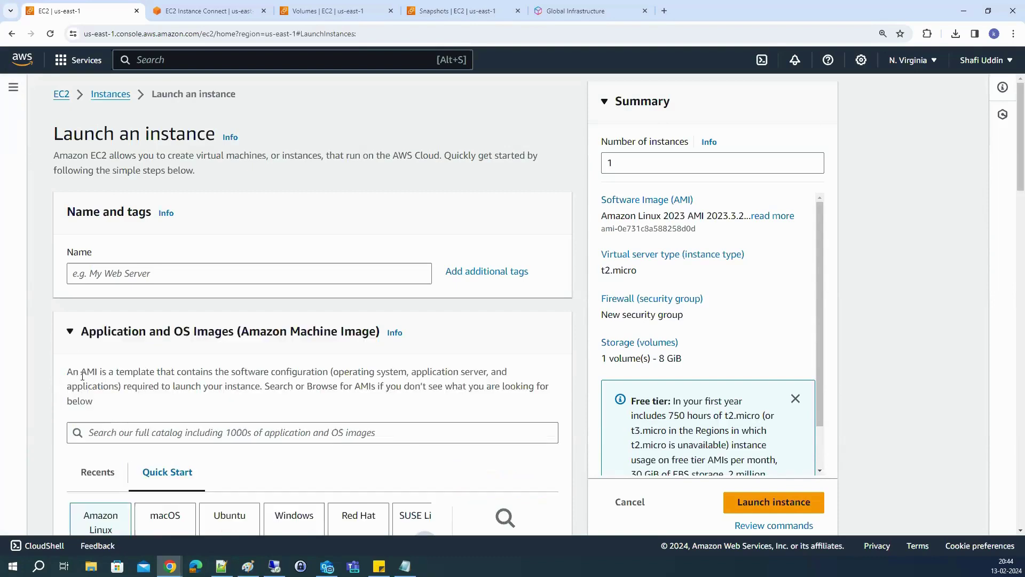
{"action": "left_click_drag", "start_coordinate": [67, 372], "coordinate": [293, 370]}
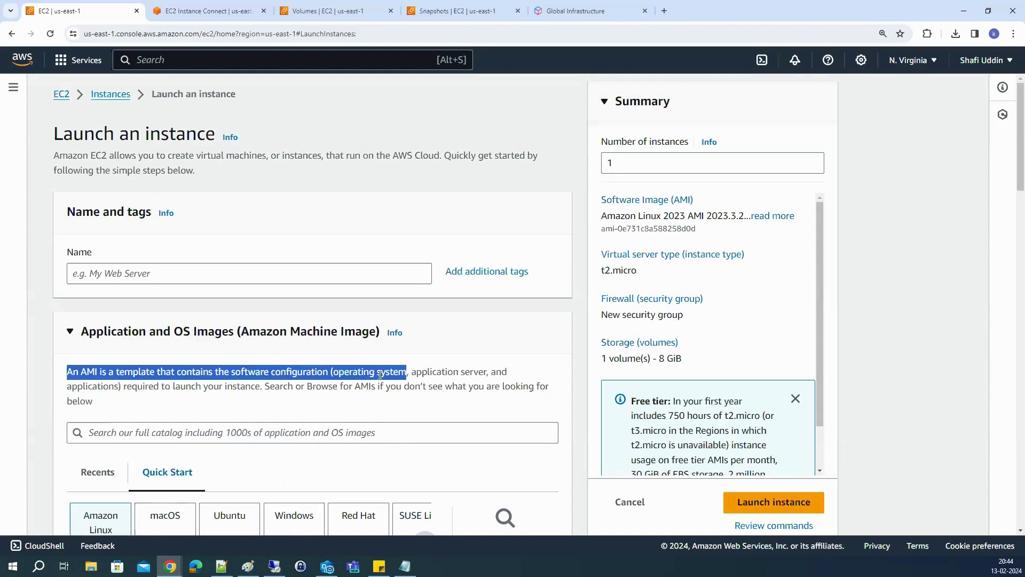
{"action": "mouse_move", "coordinate": [396, 375]}
{"action": "left_mouse_down"}
{"action": "mouse_move", "coordinate": [485, 373]}
{"action": "mouse_move", "coordinate": [404, 374]}
{"action": "left_mouse_up"}
{"action": "left_click", "coordinate": [913, 316]}
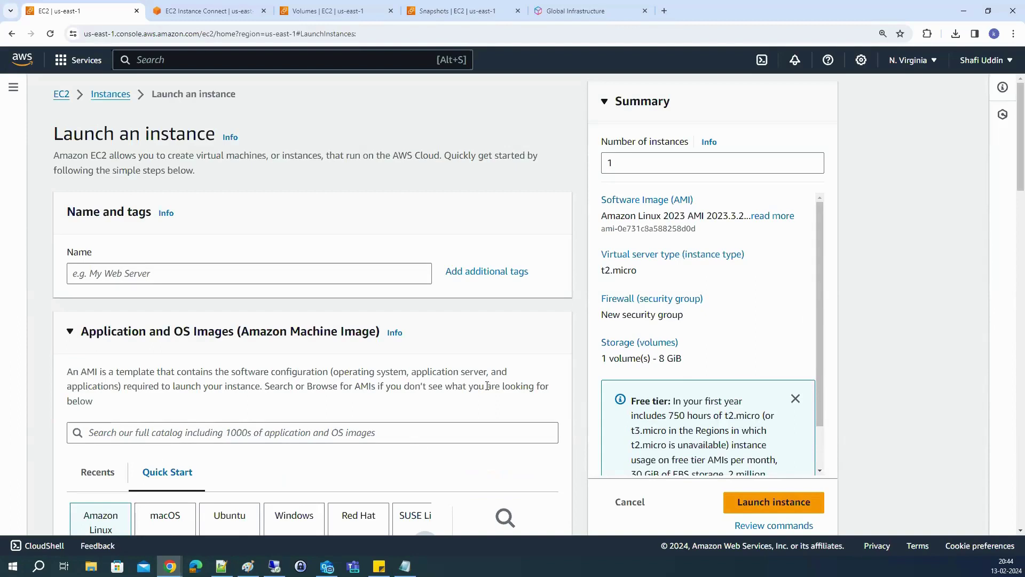
{"action": "scroll", "coordinate": [394, 408], "scroll_direction": "down", "scroll_amount": 2}
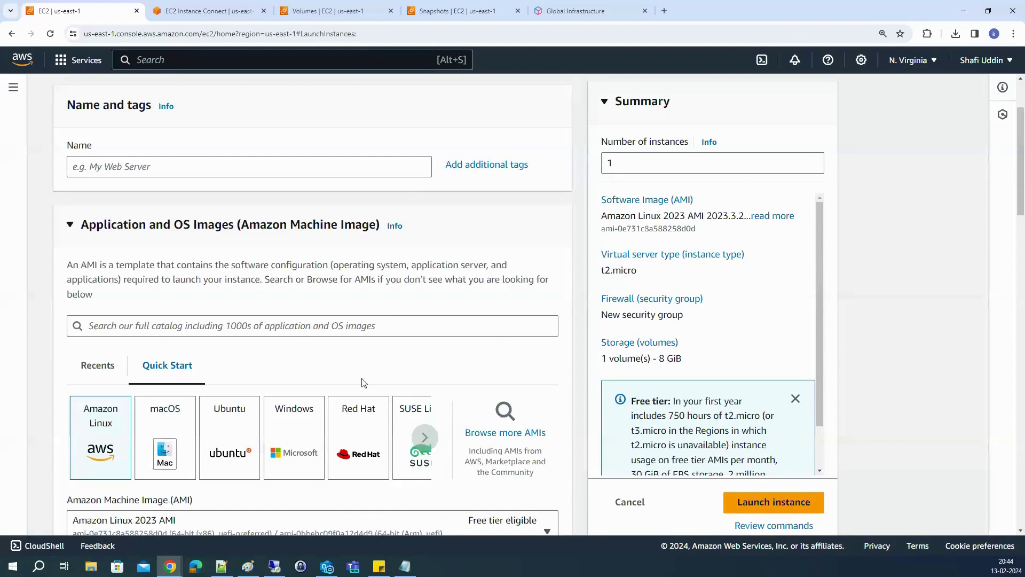
{"action": "scroll", "coordinate": [321, 372], "scroll_direction": "down", "scroll_amount": 2}
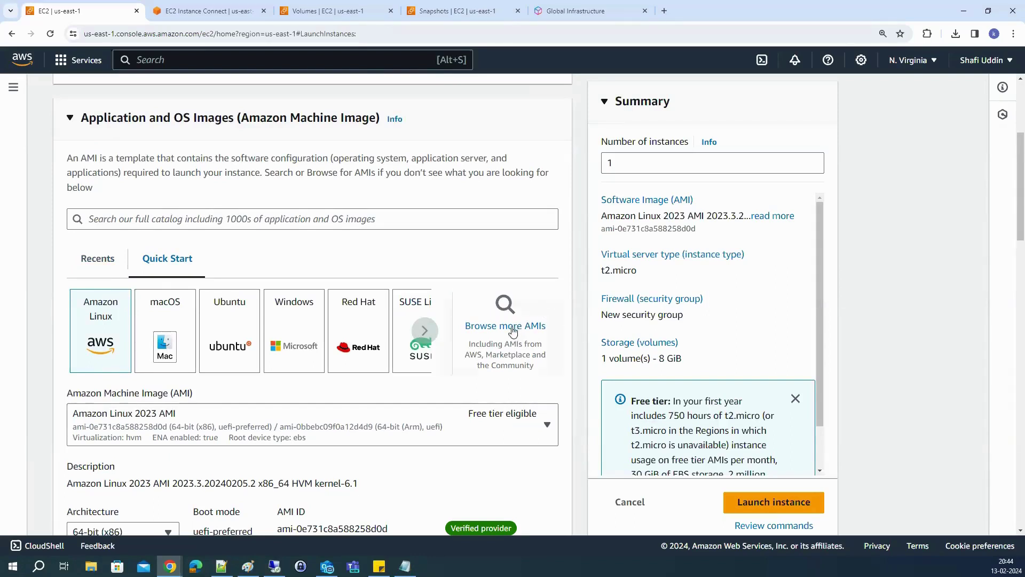
Switch to the Paint drawing and clear the entire canvas
{"action": "left_click", "coordinate": [251, 572]}
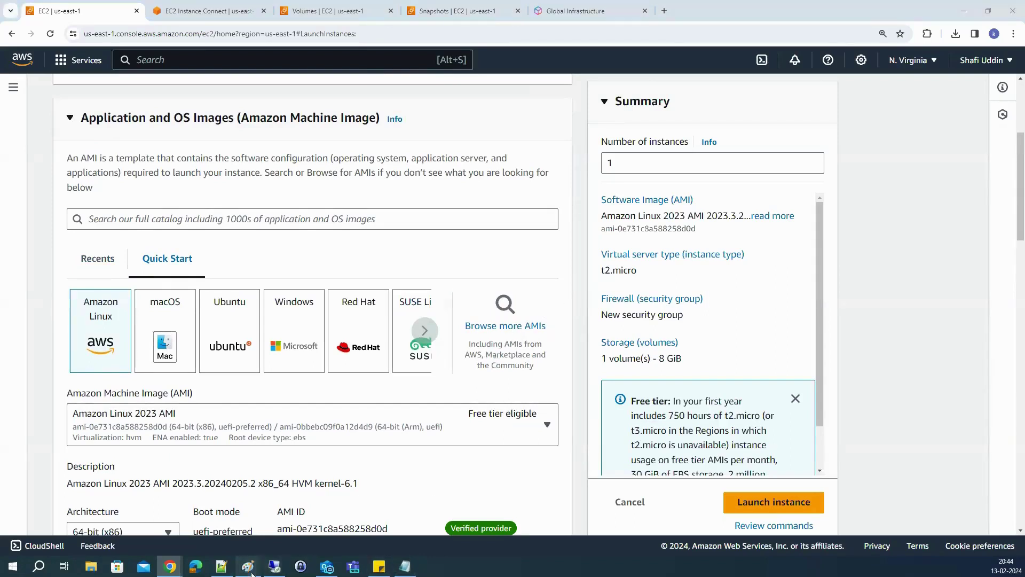
{"action": "key", "text": "ctrl+a"}
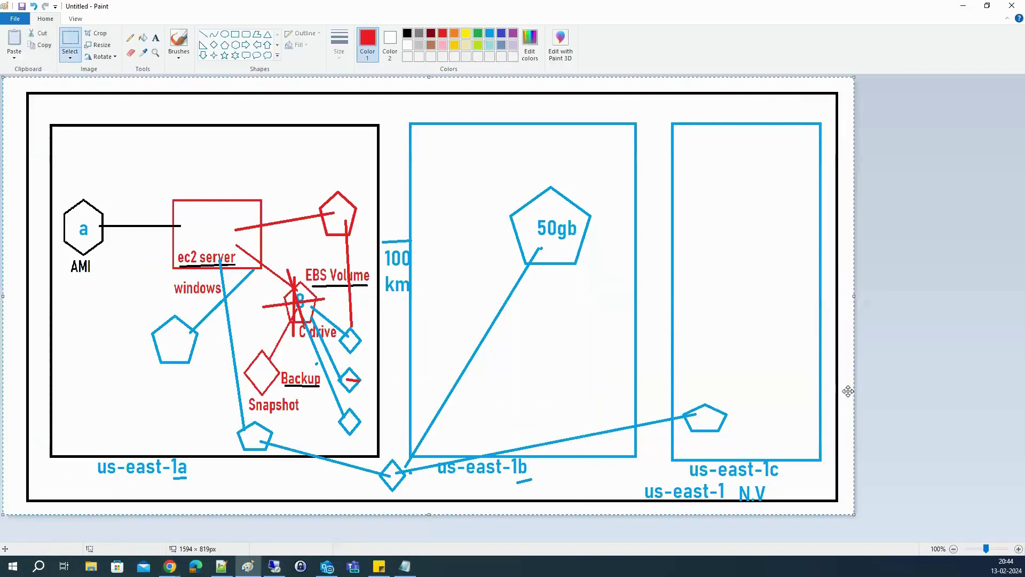
{"action": "key", "text": "Delete"}
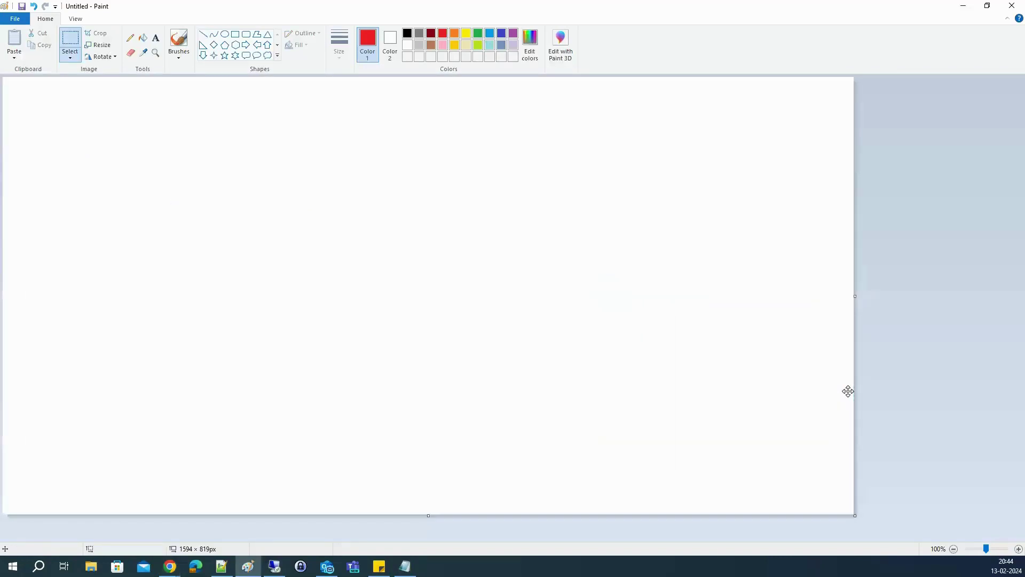
Draw a red hexagon about 202 × 224 px and link it with a horizontal line to a rectangle about 210 × 92 px
{"action": "left_click", "coordinate": [235, 45]}
{"action": "left_click_drag", "start_coordinate": [211, 183], "coordinate": [102, 302]}
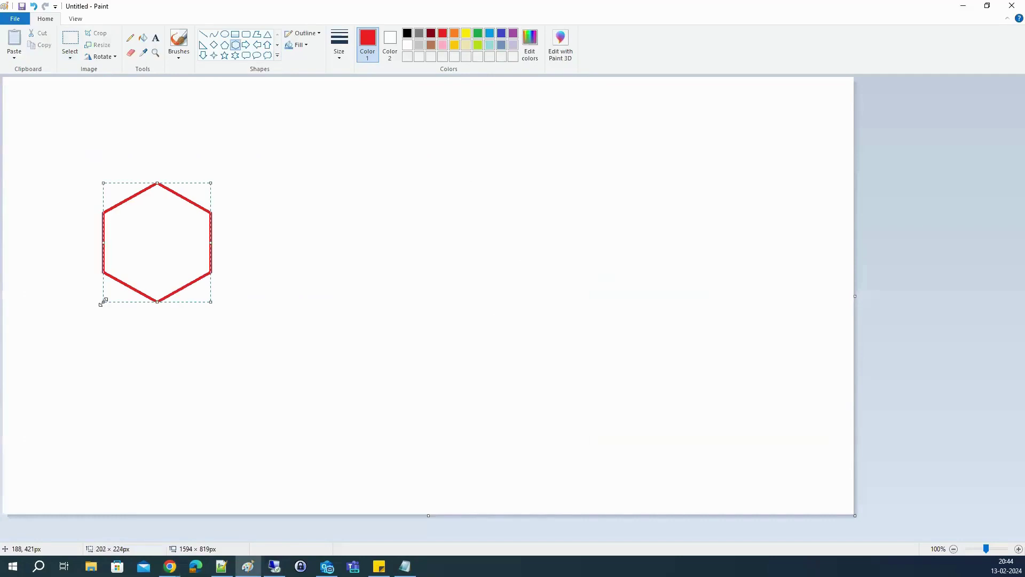
{"action": "left_click", "coordinate": [203, 34]}
{"action": "left_click_drag", "start_coordinate": [182, 231], "coordinate": [458, 261]}
{"action": "left_click", "coordinate": [235, 34]}
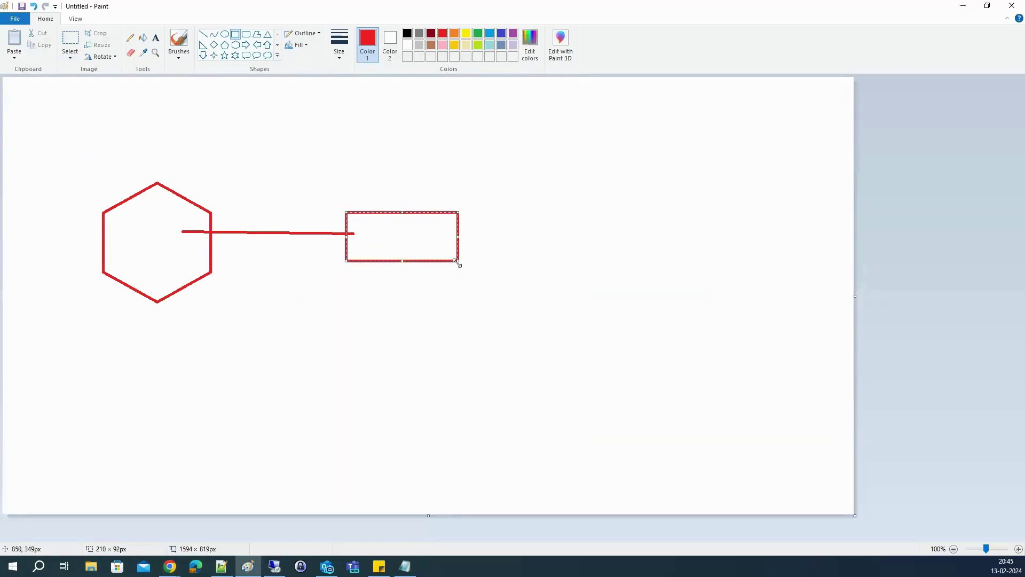
{"action": "left_click", "coordinate": [450, 298]}
Draw four short red strokes inside the rectangle to represent the server's contents
{"action": "left_click", "coordinate": [202, 34]}
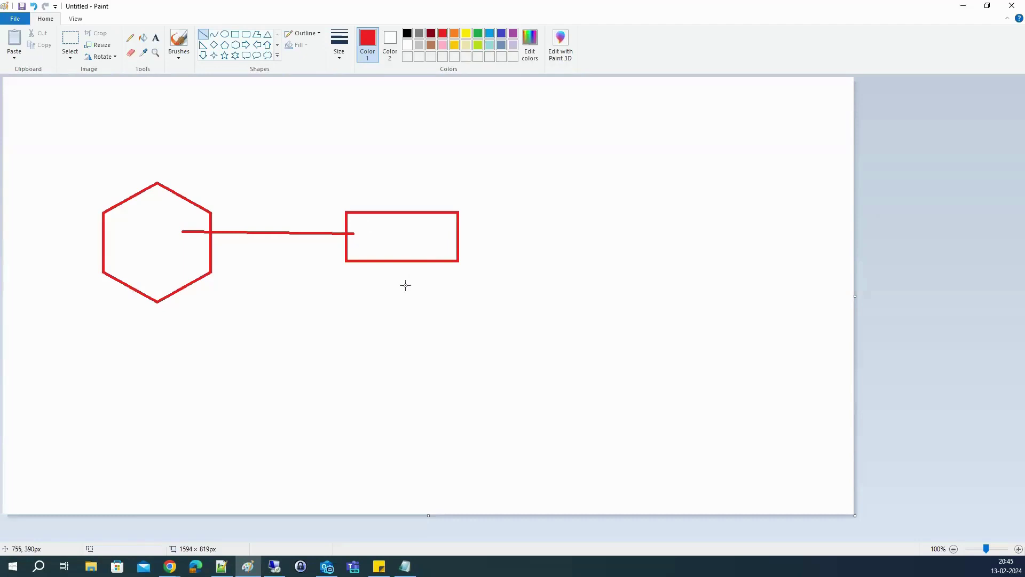
{"action": "mouse_move", "coordinate": [384, 230]}
{"action": "left_mouse_down"}
{"action": "mouse_move", "coordinate": [412, 234]}
{"action": "mouse_move", "coordinate": [411, 254]}
{"action": "mouse_move", "coordinate": [402, 219]}
{"action": "mouse_move", "coordinate": [432, 225]}
{"action": "mouse_move", "coordinate": [426, 245]}
{"action": "left_mouse_up"}
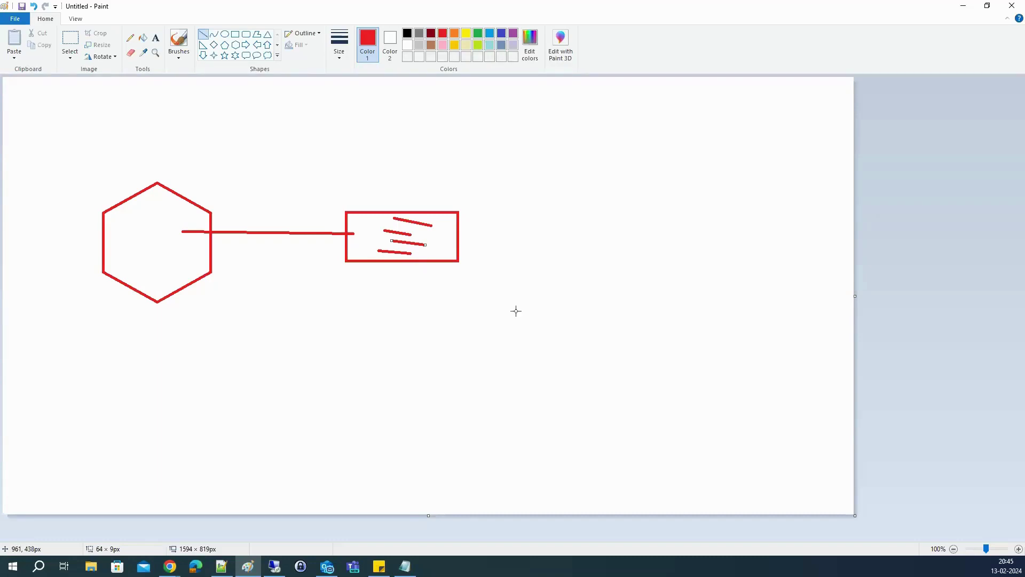
{"action": "left_click", "coordinate": [494, 325]}
{"action": "left_click", "coordinate": [156, 37]}
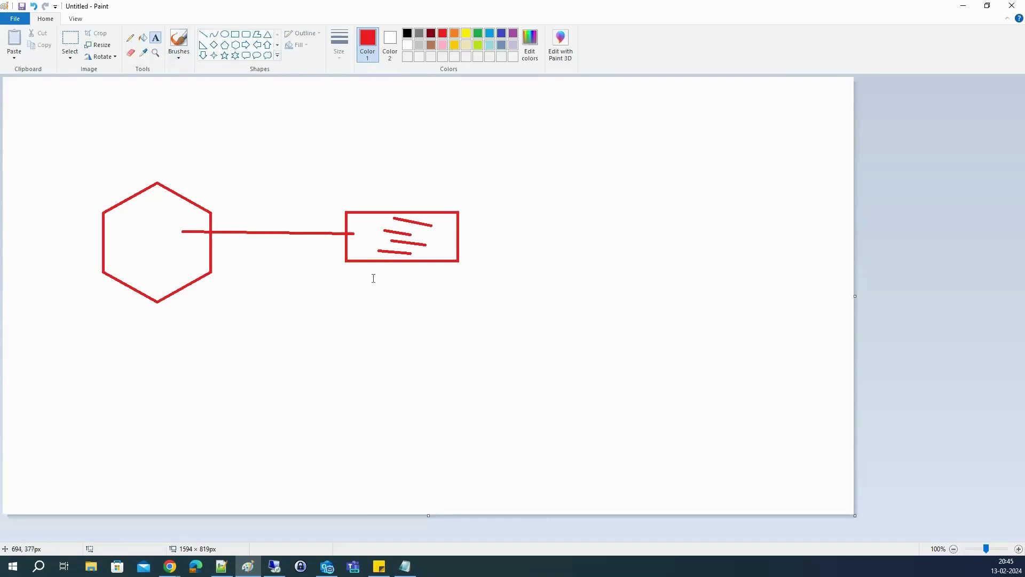
Extend a line about 246 px long from the rectangle's right side and end it with a hexagon about 127 × 134 px
{"action": "left_click", "coordinate": [203, 34]}
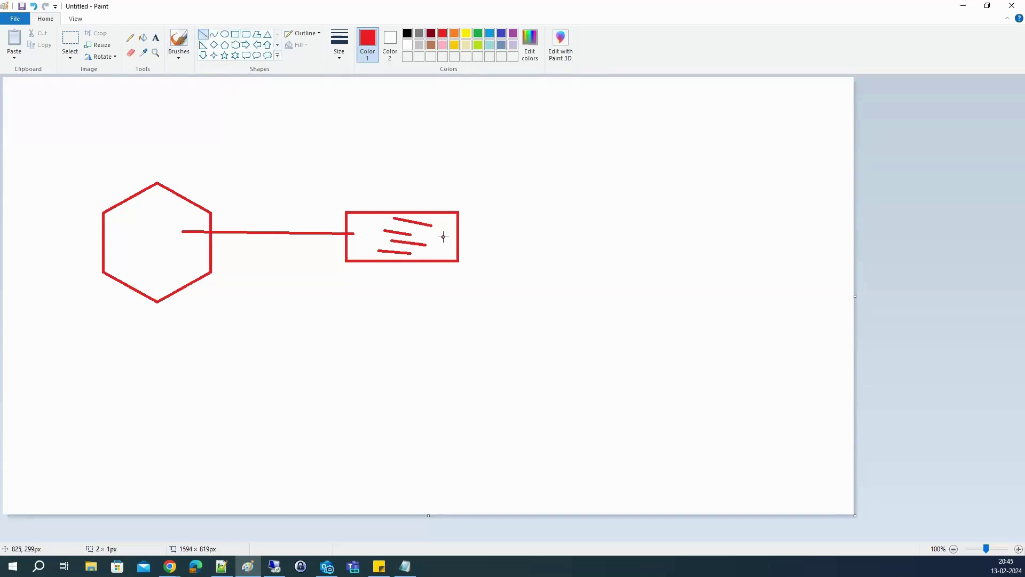
{"action": "left_click_drag", "start_coordinate": [443, 237], "coordinate": [574, 237]}
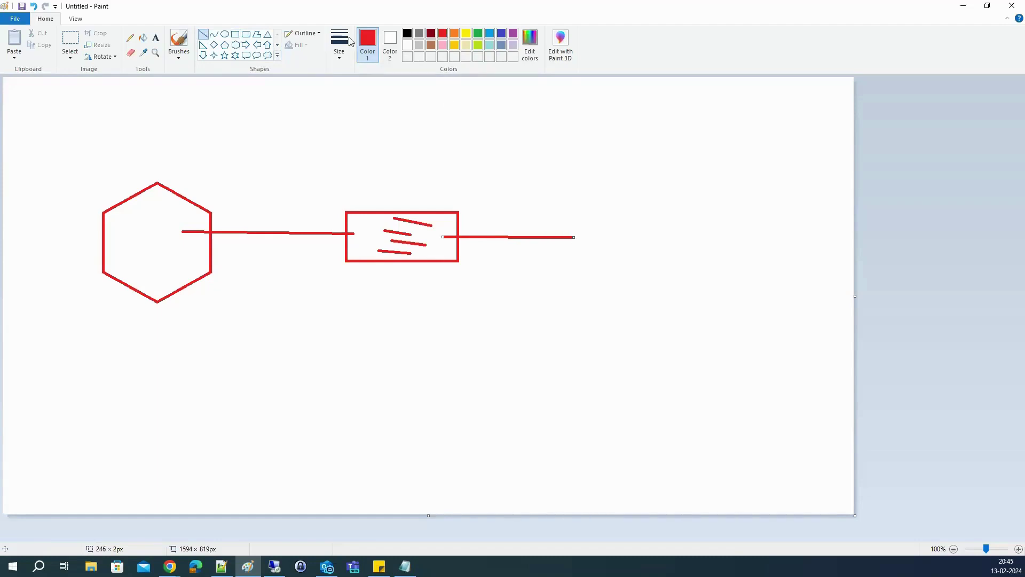
{"action": "left_click", "coordinate": [235, 45]}
{"action": "left_click_drag", "start_coordinate": [628, 209], "coordinate": [560, 280]}
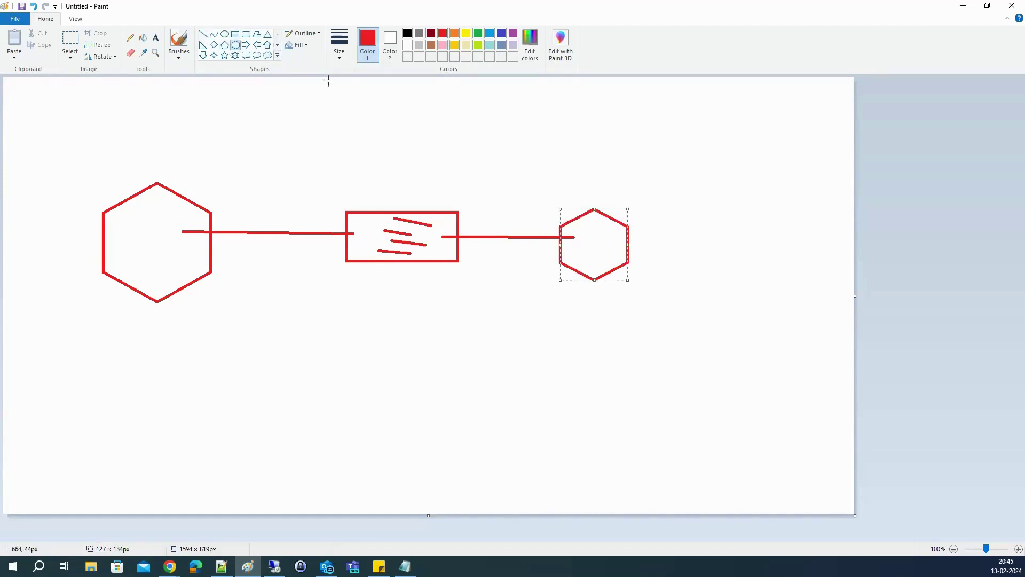
Label the large hexagon "Base AMI" on two lines beneath it
{"action": "left_click", "coordinate": [155, 38]}
{"action": "left_click", "coordinate": [104, 303]}
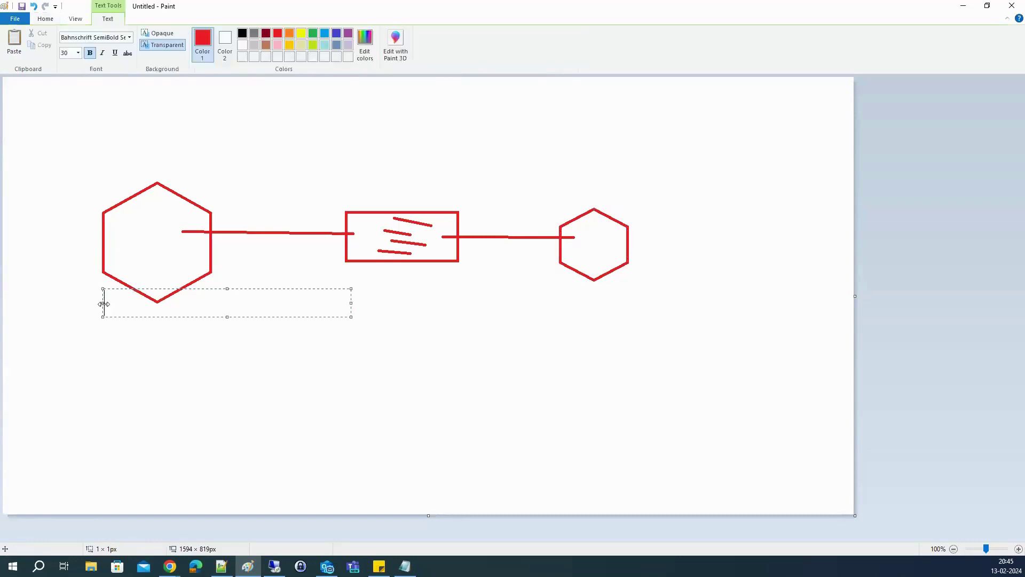
{"action": "type", "text": "Bae"}
{"action": "key", "text": "BackSpace"}
{"action": "type", "text": "se"}
{"action": "key", "text": "Return"}
{"action": "type", "text": "AMI"}
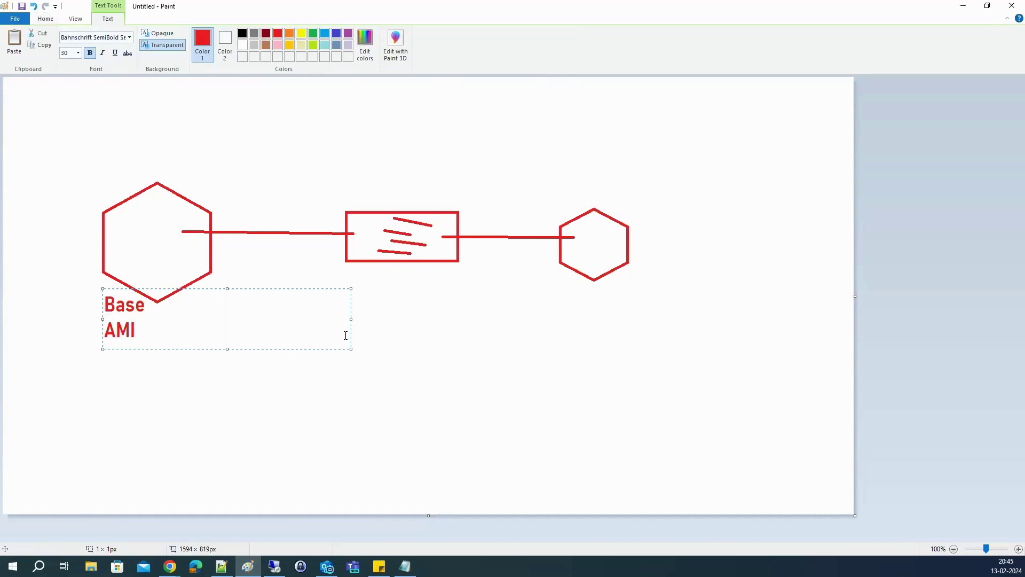
Label the small hexagon "your AMI" on two lines beneath it
{"action": "left_click", "coordinate": [570, 303]}
{"action": "left_click", "coordinate": [570, 303]}
{"action": "type", "text": "your"}
{"action": "key", "text": "Return"}
{"action": "type", "text": "AMI"}
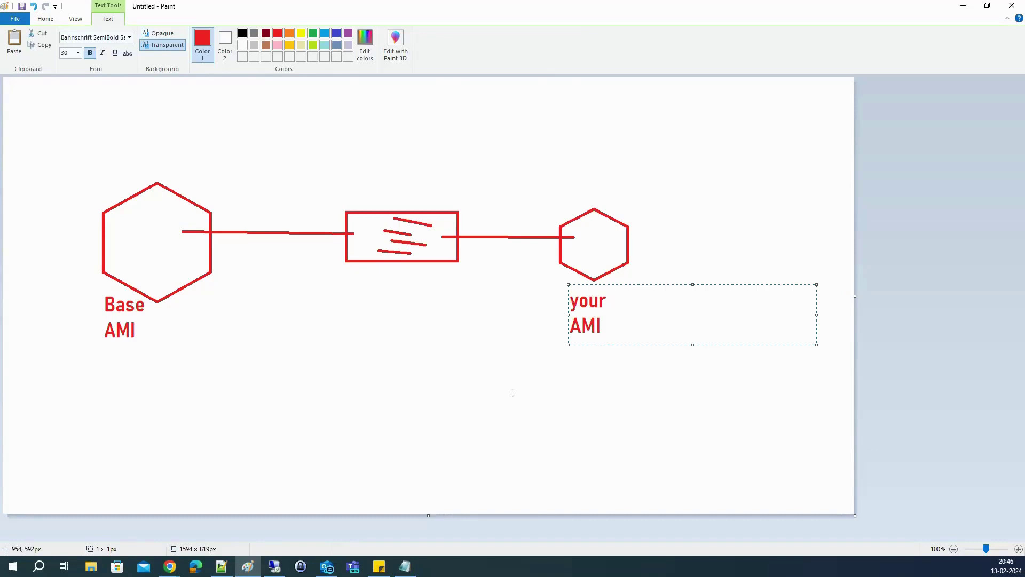
Draw a short stroke about 23 px wide inside the small hexagon
{"action": "left_click", "coordinate": [511, 391]}
{"action": "left_click", "coordinate": [203, 34]}
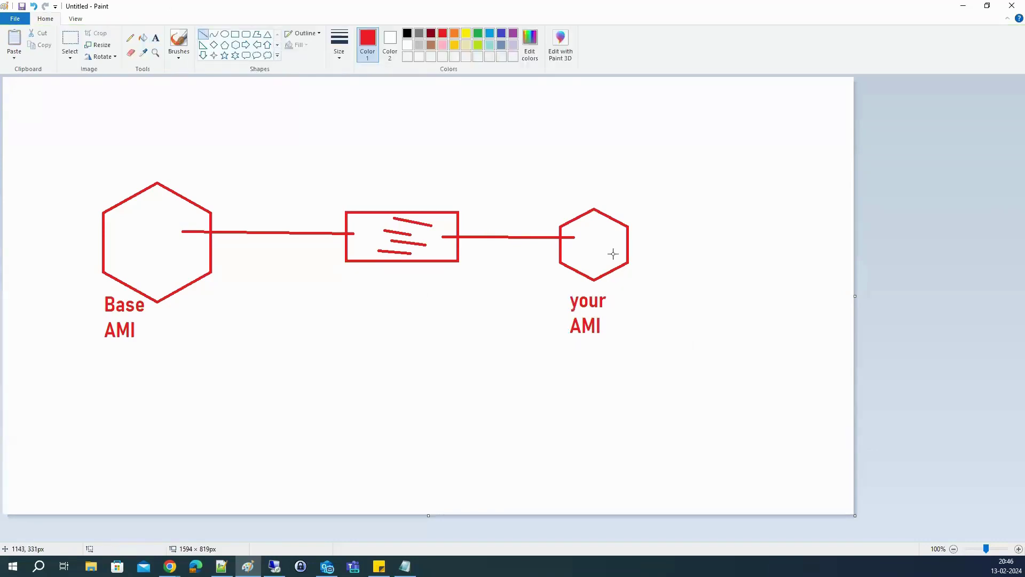
{"action": "left_click_drag", "start_coordinate": [595, 246], "coordinate": [609, 244]}
{"action": "key", "text": "alt+Tab"}
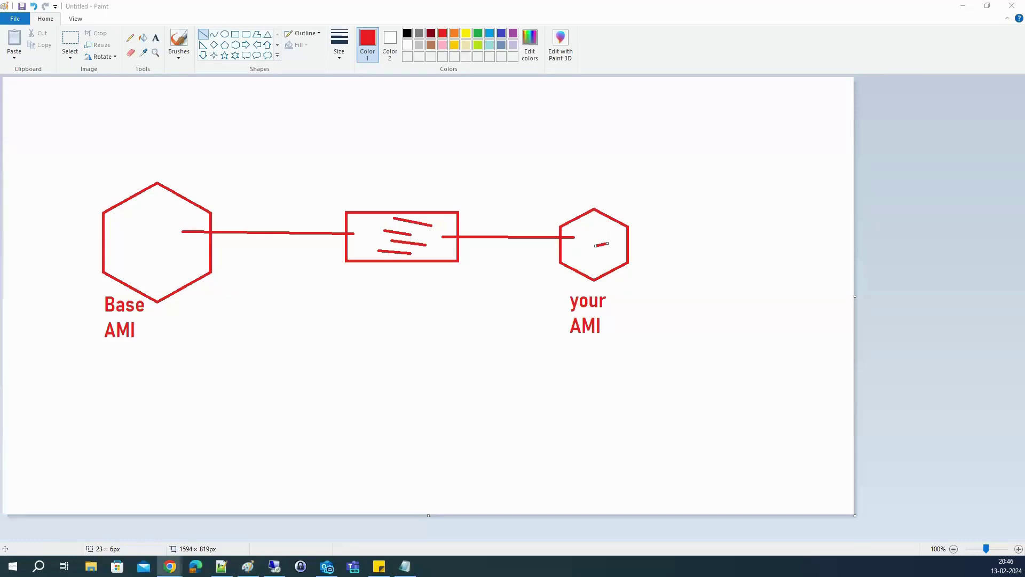
{"action": "left_click", "coordinate": [549, 408]}
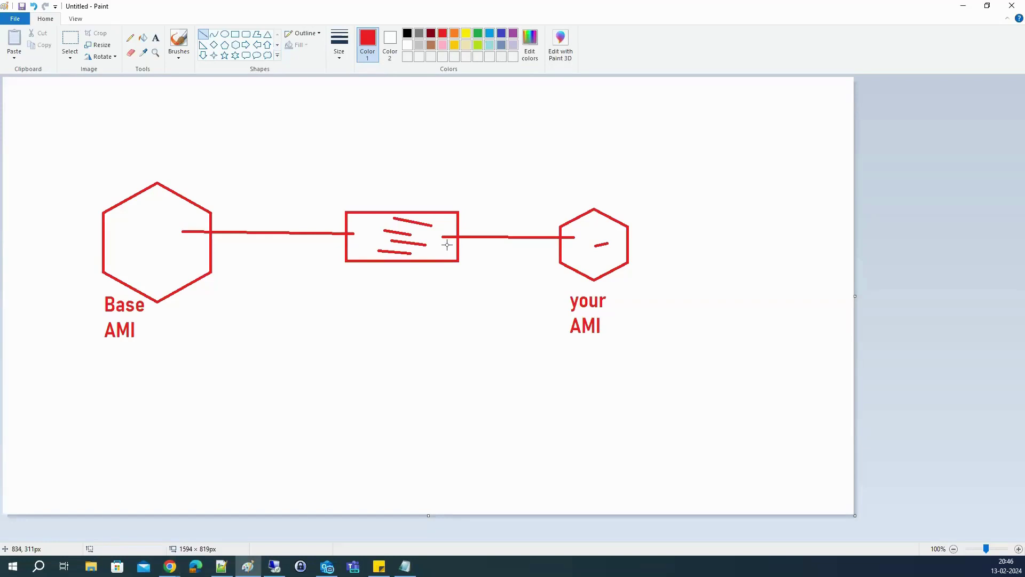
Branch a line from the rectangle down to a small pentagon and link that to a diamond about 83 × 91 px
{"action": "left_click_drag", "start_coordinate": [442, 237], "coordinate": [445, 335]}
{"action": "key", "text": "ctrl+z"}
{"action": "mouse_move", "coordinate": [362, 259]}
{"action": "left_mouse_down"}
{"action": "mouse_move", "coordinate": [386, 313]}
{"action": "mouse_move", "coordinate": [367, 340]}
{"action": "mouse_move", "coordinate": [452, 314]}
{"action": "mouse_move", "coordinate": [438, 344]}
{"action": "left_mouse_up"}
{"action": "left_click", "coordinate": [225, 45]}
{"action": "left_click", "coordinate": [203, 34]}
{"action": "left_click", "coordinate": [214, 45]}
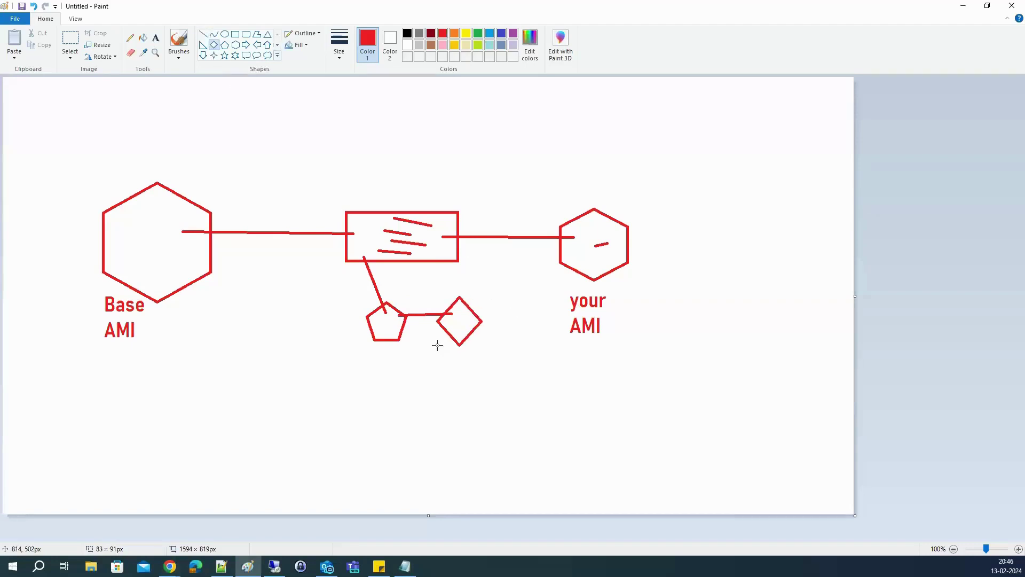
Place a copy of the "your AMI" label to the right of the small hexagon
{"action": "left_click", "coordinate": [70, 39]}
{"action": "mouse_move", "coordinate": [561, 282]}
{"action": "left_mouse_down"}
{"action": "mouse_move", "coordinate": [641, 351]}
{"action": "mouse_move", "coordinate": [682, 256]}
{"action": "mouse_move", "coordinate": [702, 252]}
{"action": "left_mouse_up"}
{"action": "left_click", "coordinate": [671, 335]}
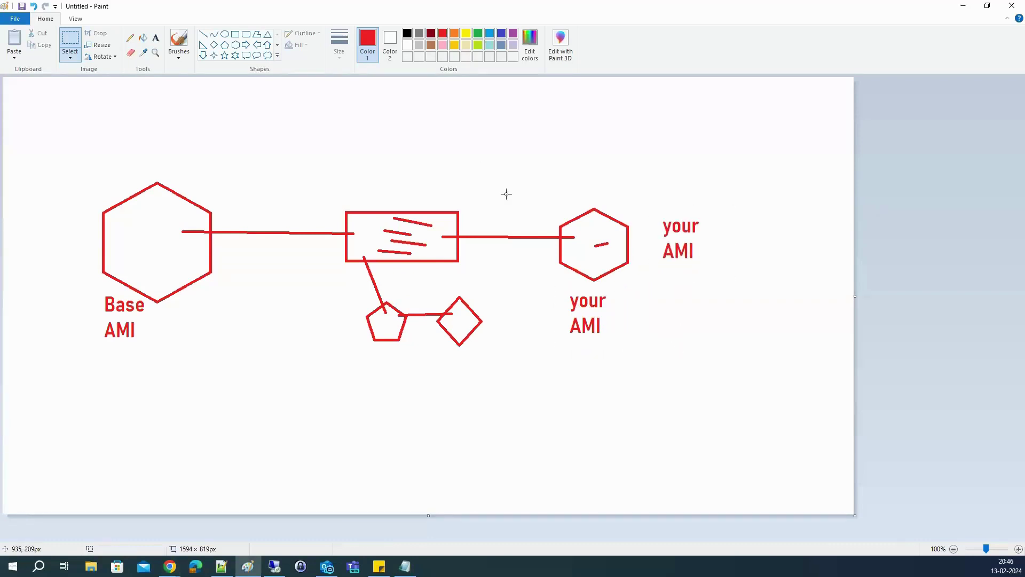
Duplicate the small hexagon with its connector and labels beside the diamond, and delete the extra label beneath the copy
{"action": "left_click_drag", "start_coordinate": [480, 201], "coordinate": [797, 384]}
{"action": "left_click_drag", "start_coordinate": [650, 290], "coordinate": [653, 372]}
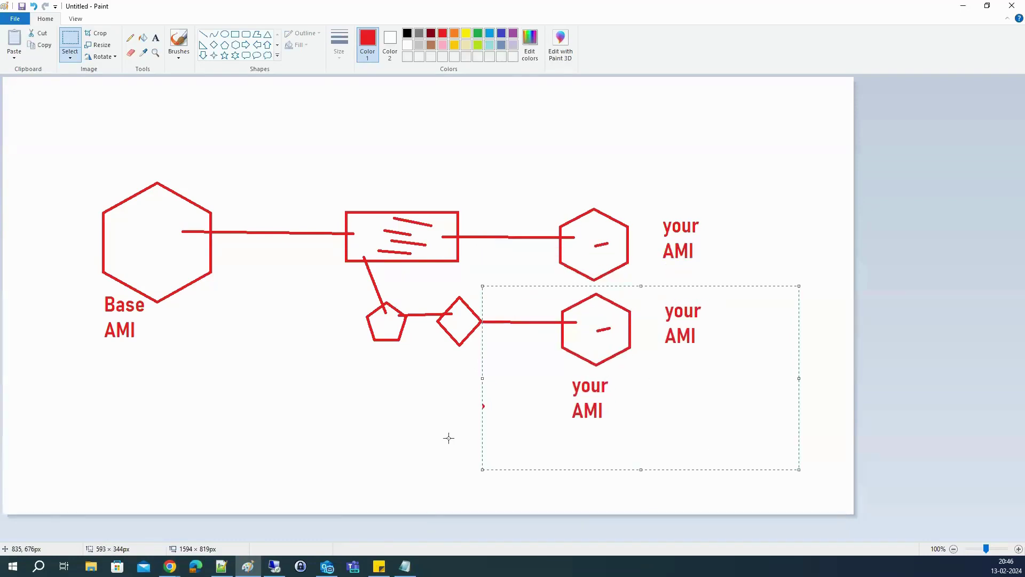
{"action": "left_click", "coordinate": [457, 420]}
{"action": "left_click_drag", "start_coordinate": [466, 370], "coordinate": [644, 440]}
{"action": "key", "text": "Delete"}
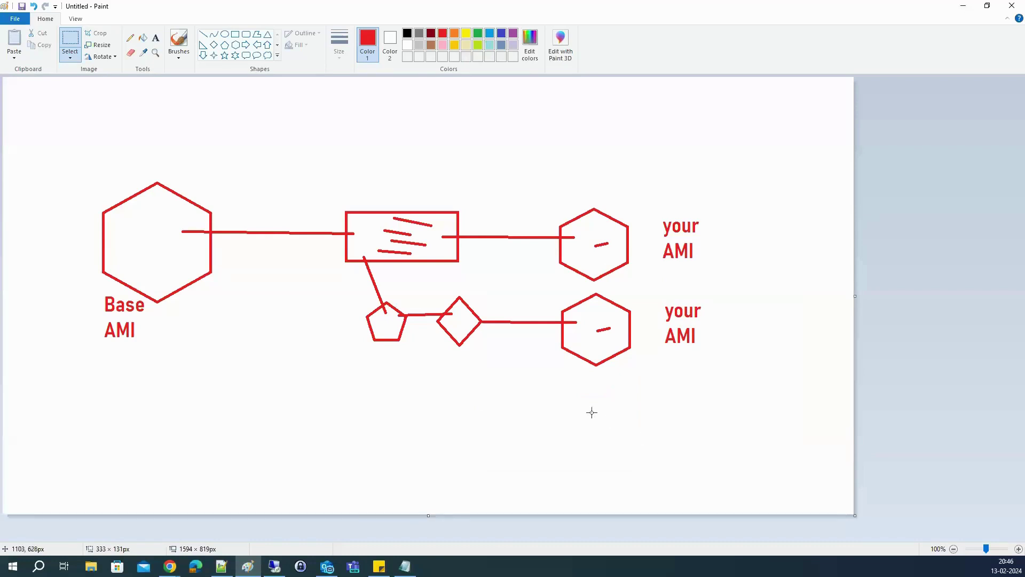
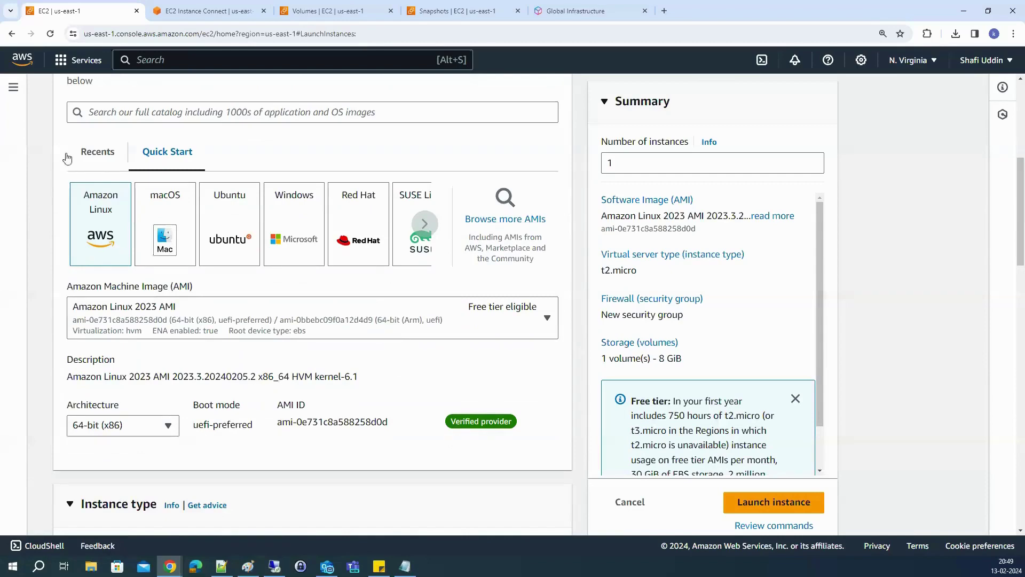
Open My AMIs in the full AMI catalog, and add the note "myami" above the diagram in Paint
{"action": "left_click", "coordinate": [514, 222]}
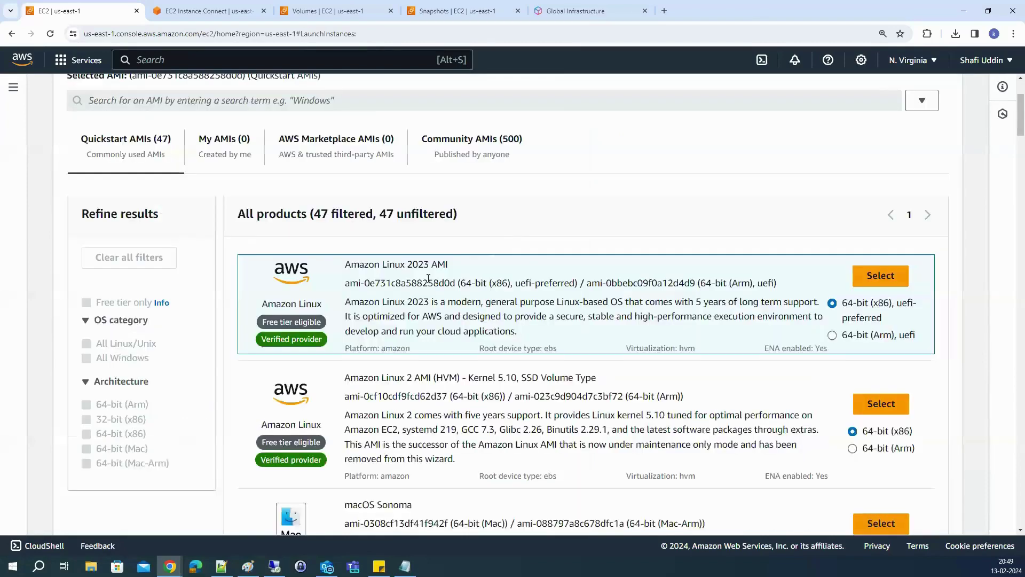
{"action": "left_click", "coordinate": [221, 145]}
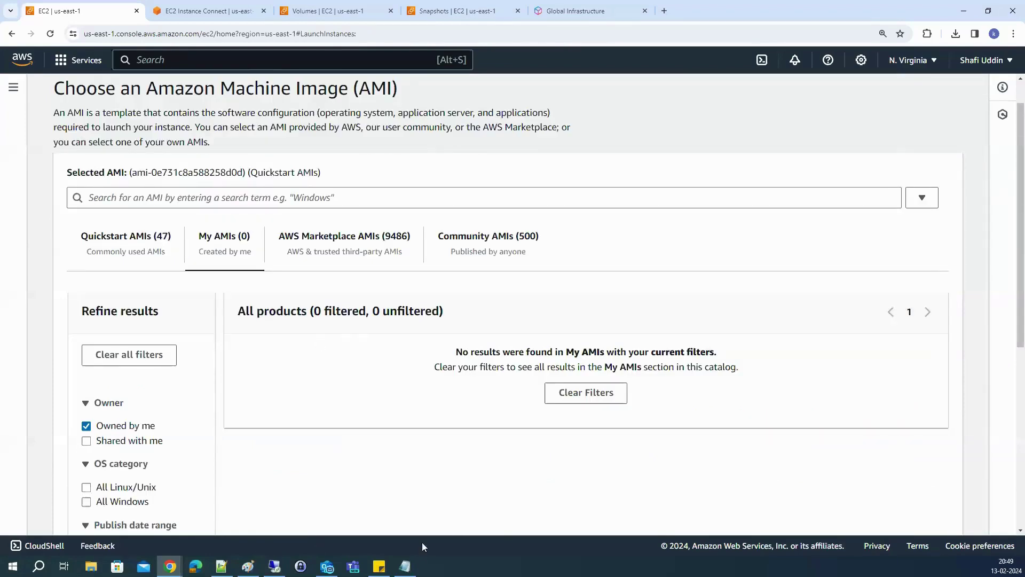
{"action": "left_click", "coordinate": [248, 565]}
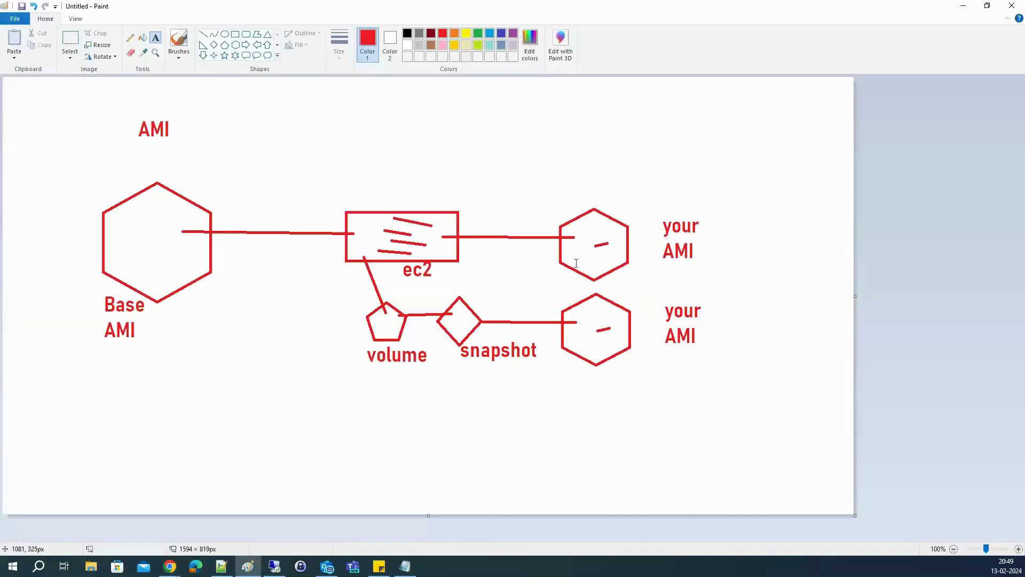
{"action": "left_click", "coordinate": [507, 97]}
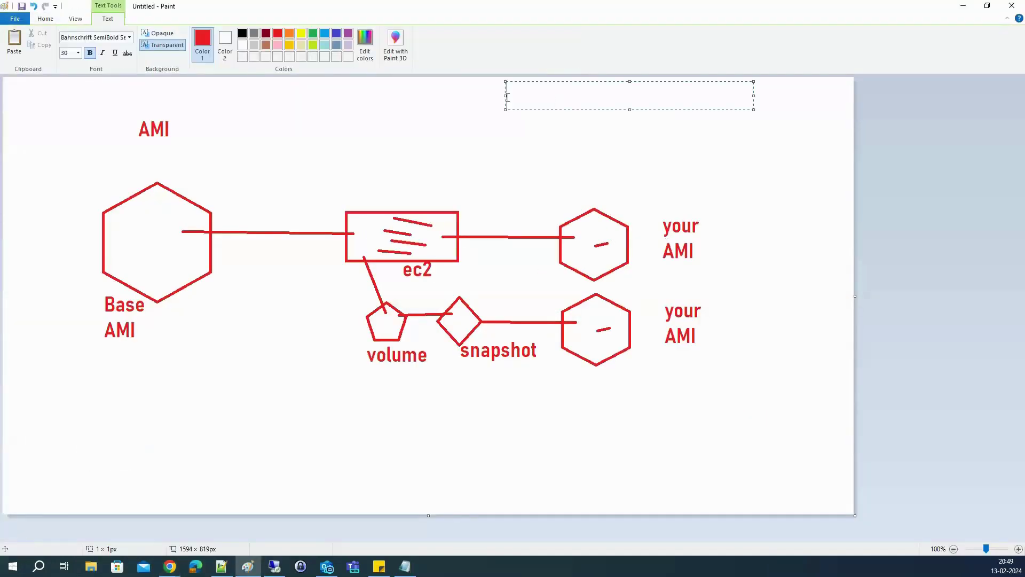
{"action": "type", "text": "myami"}
{"action": "key", "text": "Return"}
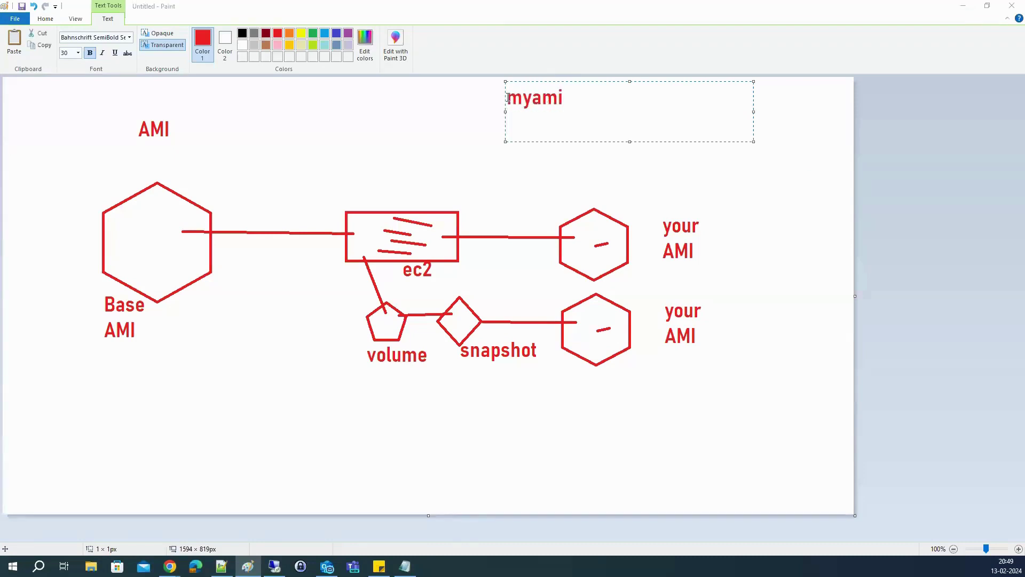
Switch to the AWS console and view the AWS Marketplace AMIs, highlighting the hourly price of Wowza Streaming Engine
{"action": "key", "text": "alt+Tab"}
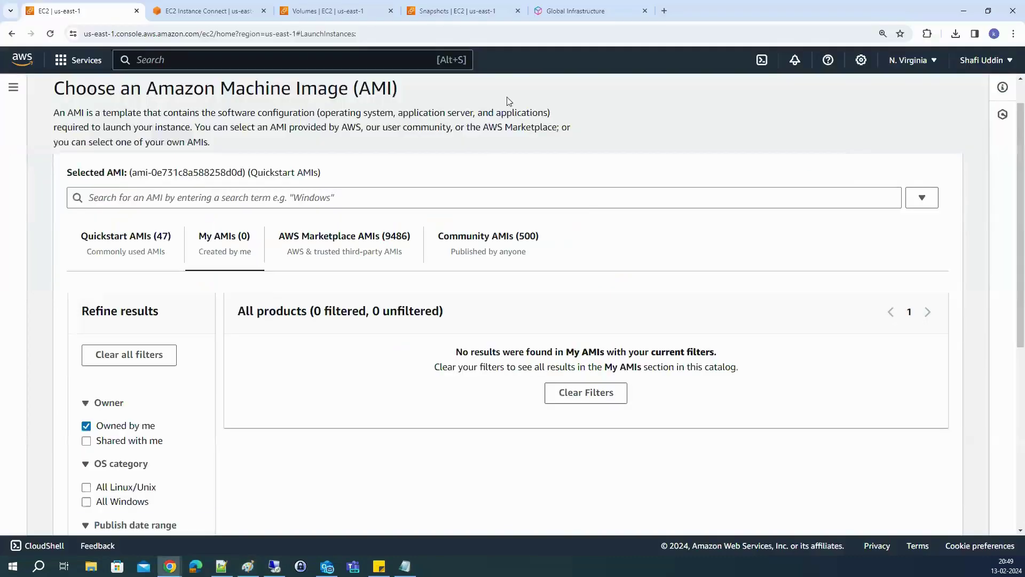
{"action": "left_click", "coordinate": [322, 243]}
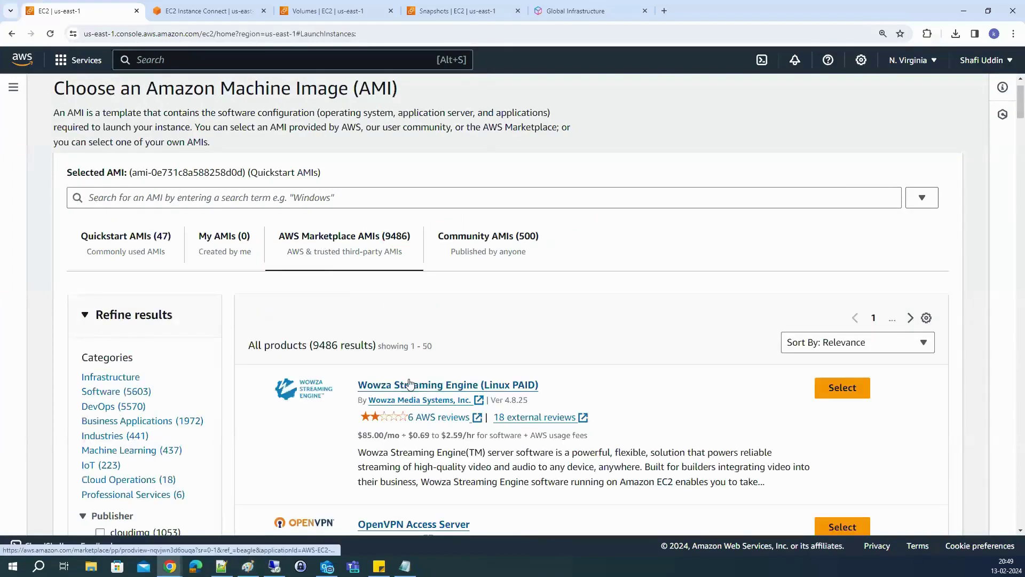
{"action": "scroll", "coordinate": [409, 382], "scroll_direction": "down", "scroll_amount": 2}
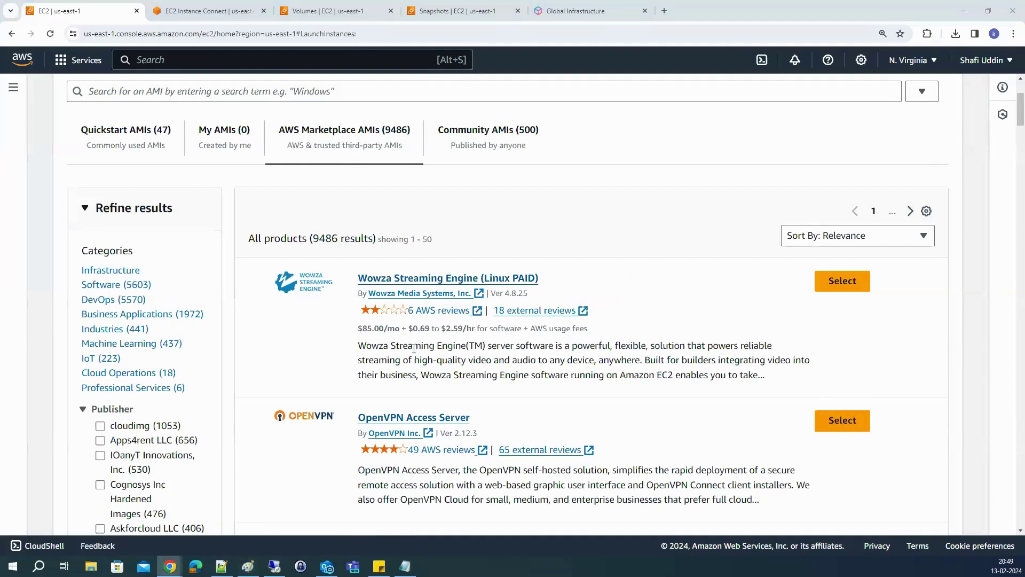
{"action": "double_click", "coordinate": [411, 328]}
In Paint, add the line "market place" under "myami" in the note above the diagram
{"action": "key", "text": "alt+Tab"}
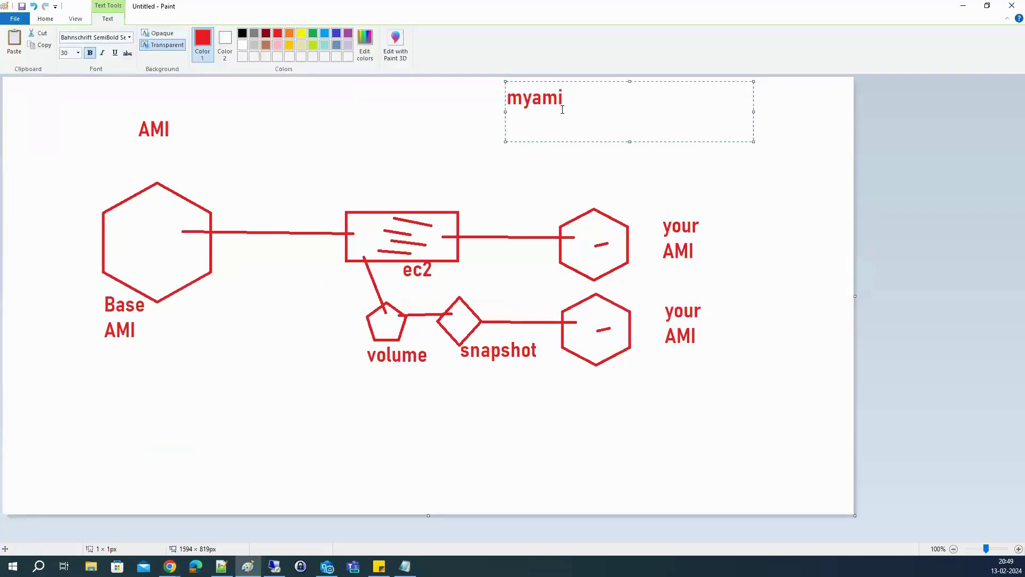
{"action": "key", "text": "Return"}
{"action": "type", "text": "market p"}
{"action": "type", "text": "lace"}
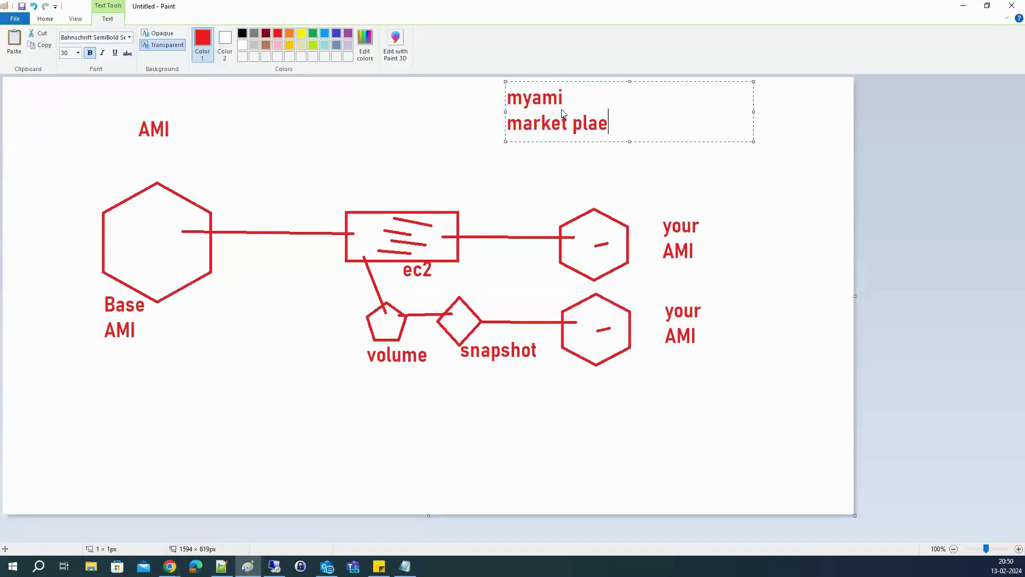
{"action": "key", "text": "BackSpace"}
{"action": "type", "text": "ce"}
{"action": "key", "text": "Return"}
Switch to the AWS console and view the Community AMIs, filtering them by Ubuntu and instead by CentOS
{"action": "key", "text": "alt+Tab"}
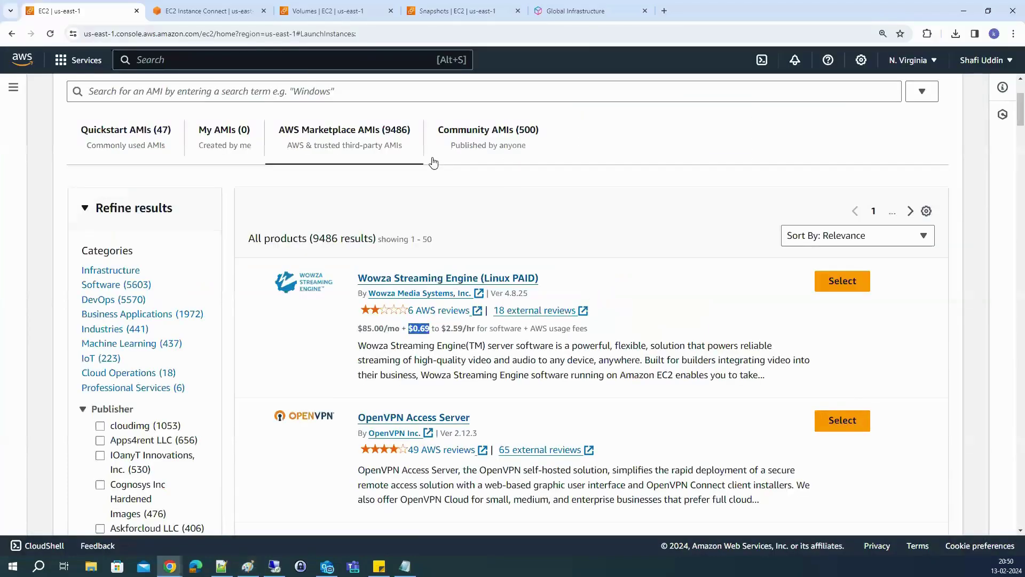
{"action": "left_click", "coordinate": [462, 132]}
{"action": "scroll", "coordinate": [376, 383], "scroll_direction": "down", "scroll_amount": 2}
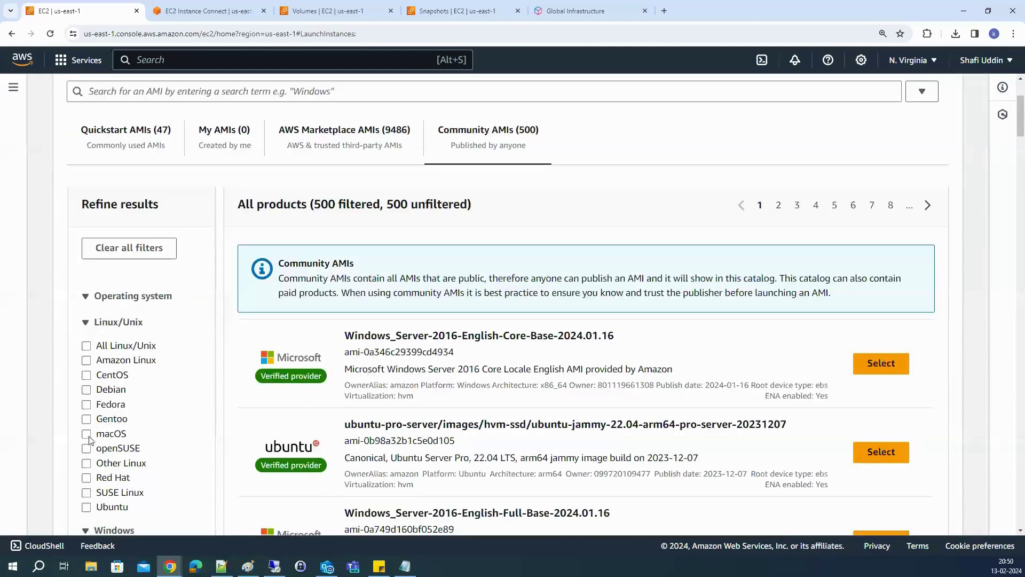
{"action": "left_click", "coordinate": [85, 505]}
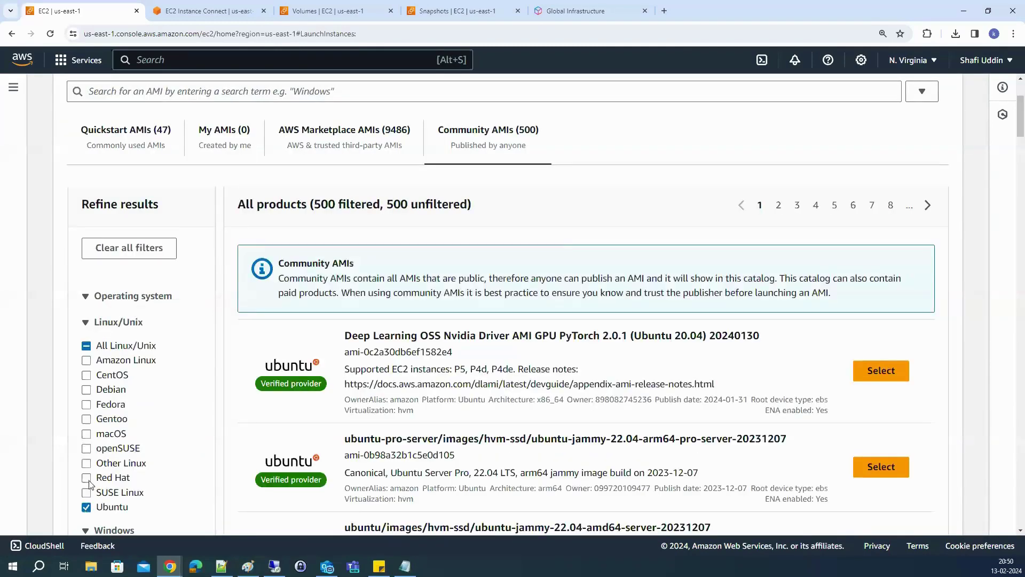
{"action": "left_click", "coordinate": [86, 507]}
{"action": "left_click", "coordinate": [86, 375]}
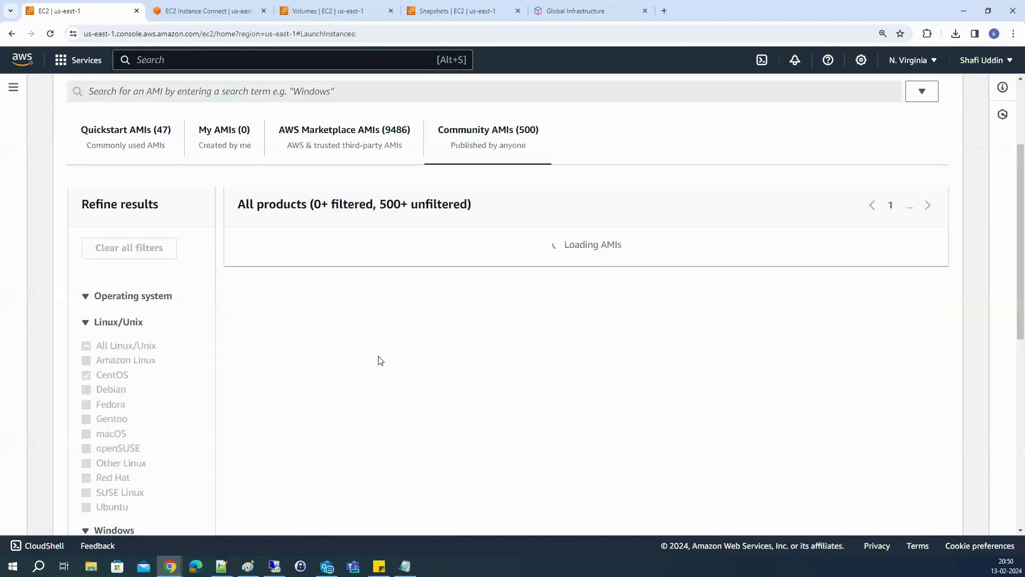
In Paint, add the line "community -free" to the note and append "-paid" to the "market place" line
{"action": "key", "text": "alt+Tab"}
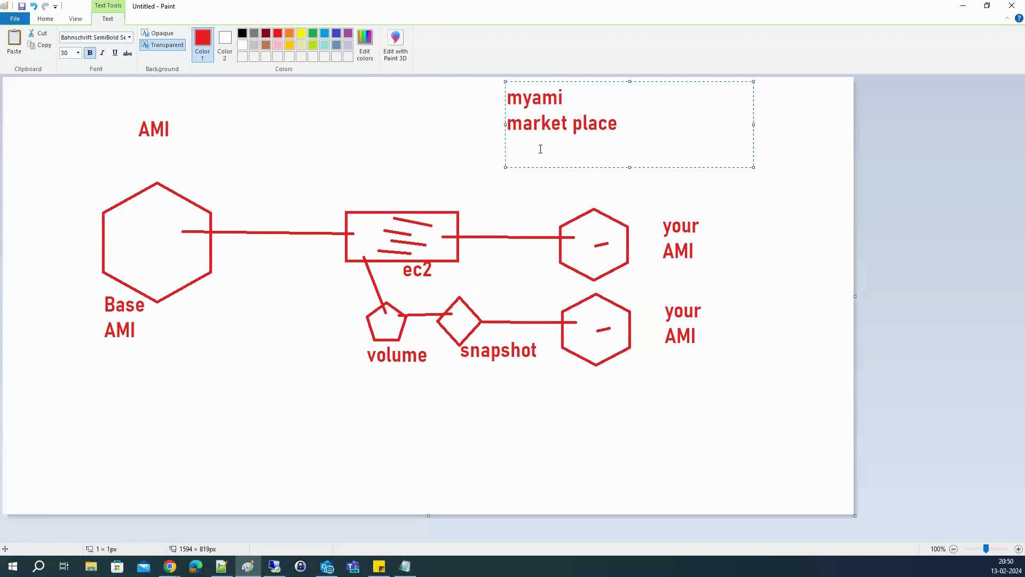
{"action": "type", "text": "community -free"}
{"action": "key", "text": "Up"}
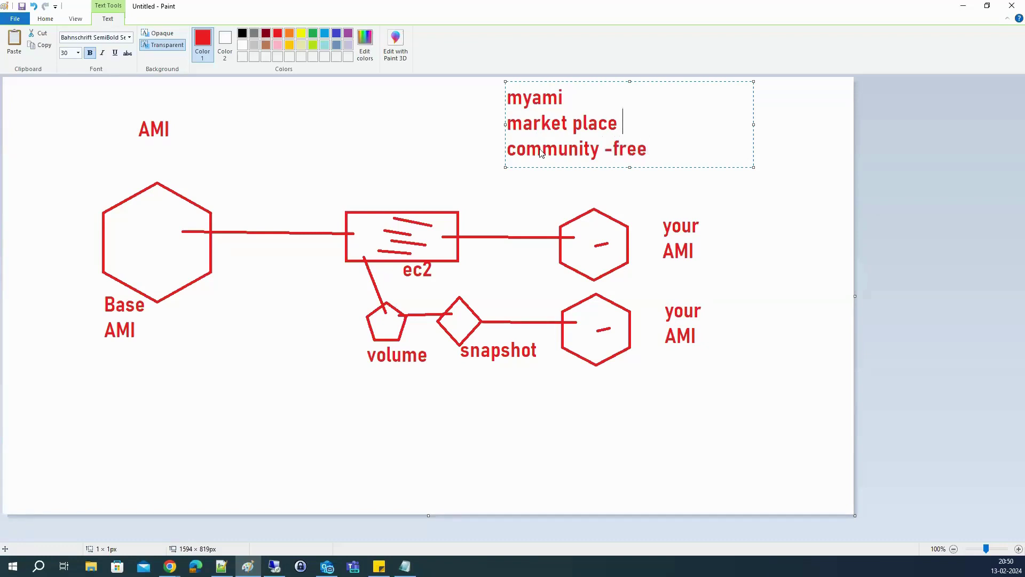
{"action": "type", "text": "-paid"}
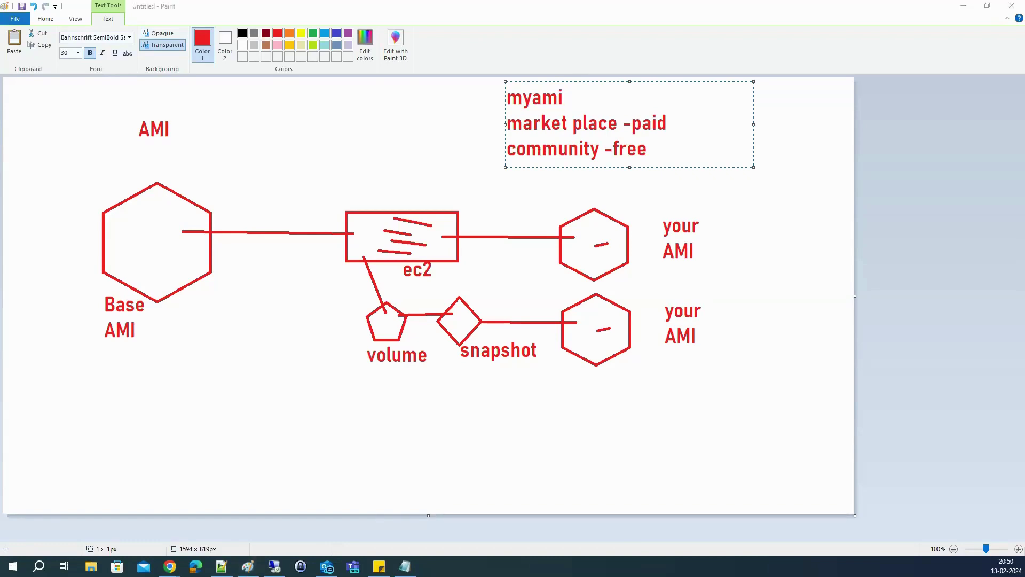
Switch to the AWS console and leave the AMI selection page for the EC2 Instances list
{"action": "key", "text": "alt+Tab"}
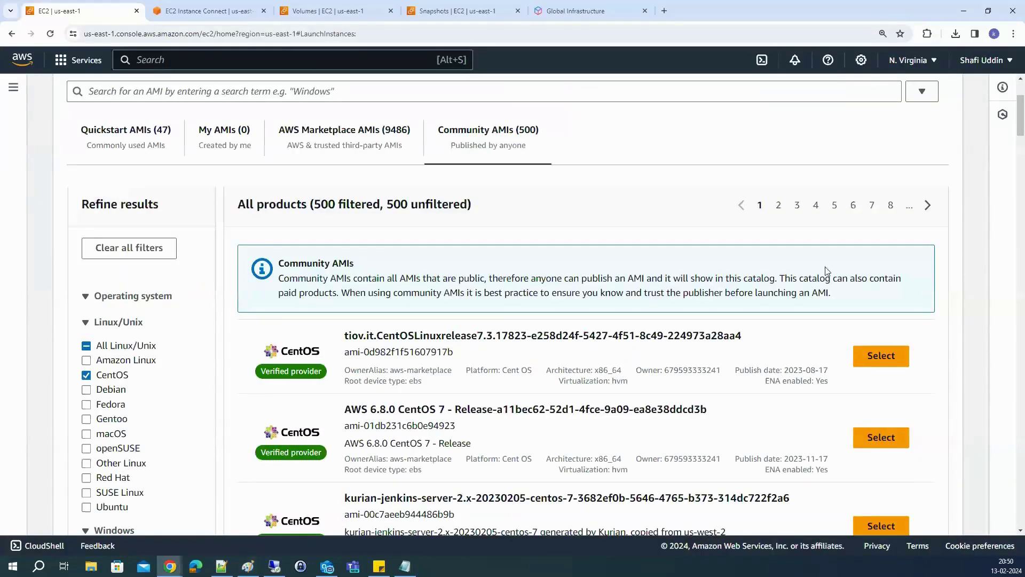
{"action": "scroll", "coordinate": [465, 224], "scroll_direction": "up", "scroll_amount": 3}
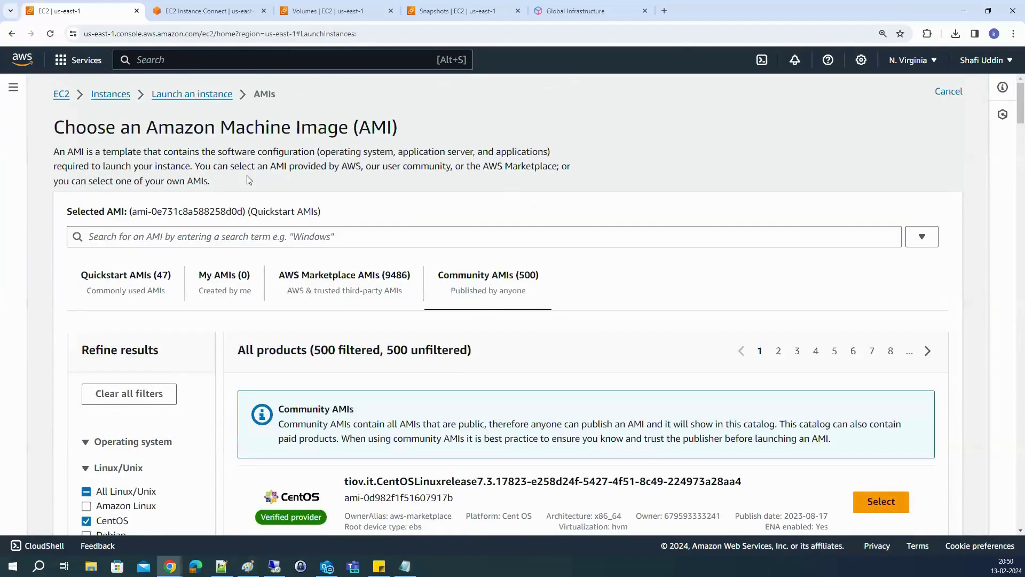
{"action": "left_click", "coordinate": [133, 111]}
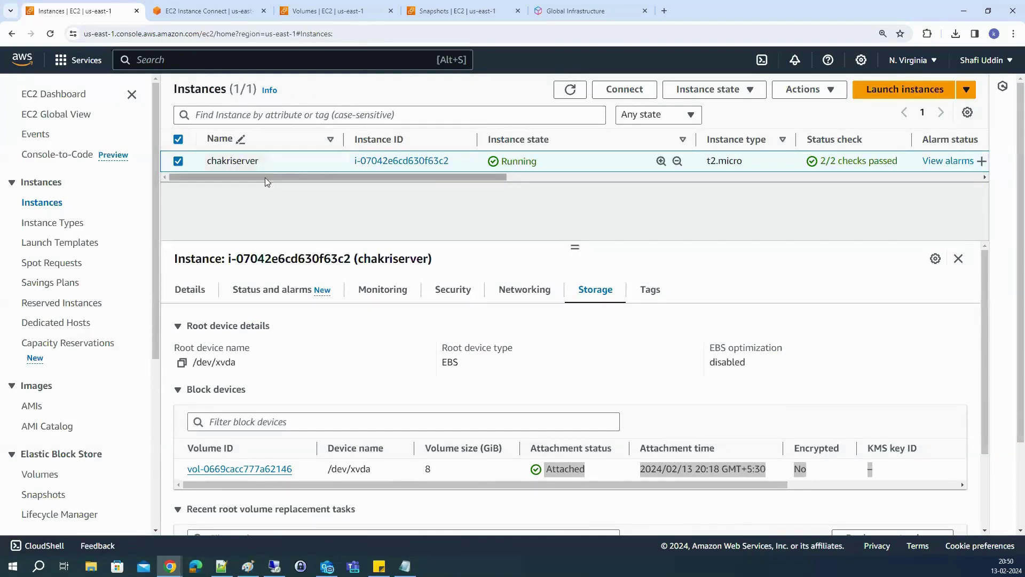
Search the console for "ami", open the AMIs feature in a new browser tab and refresh its list
{"action": "left_click", "coordinate": [290, 55]}
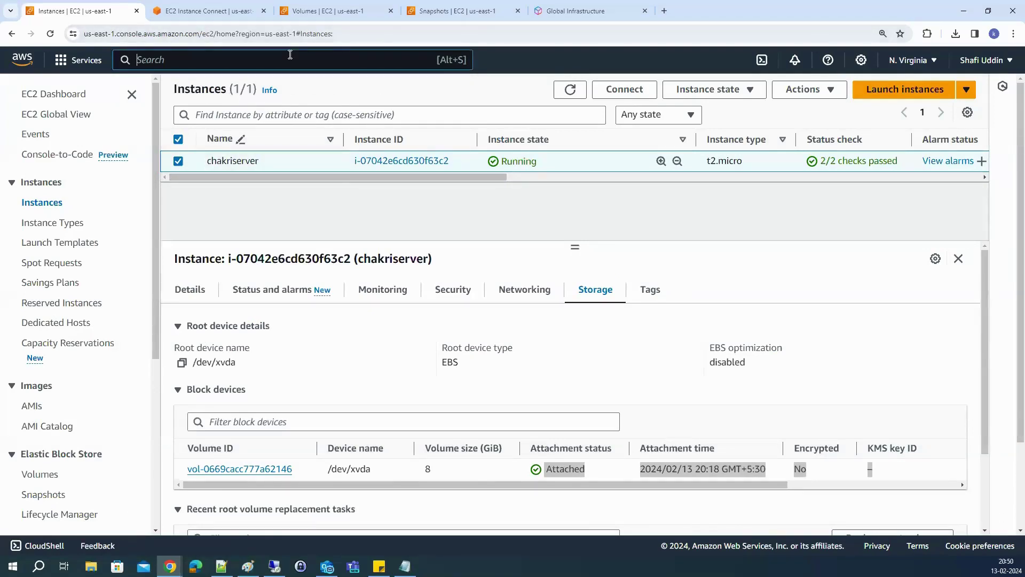
{"action": "type", "text": "ami"}
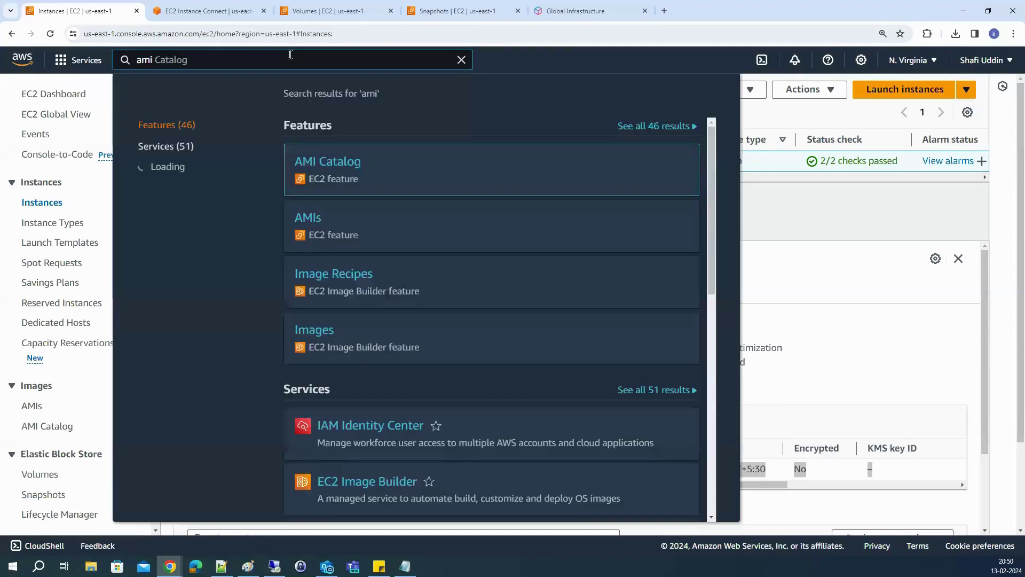
{"action": "left_click", "coordinate": [311, 221], "text": "ctrl"}
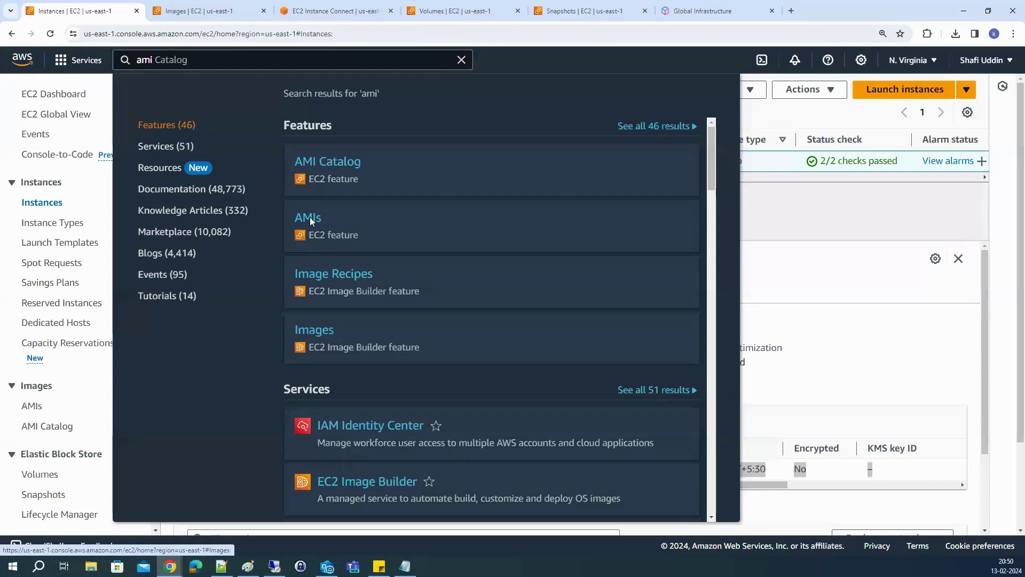
{"action": "left_click", "coordinate": [786, 214]}
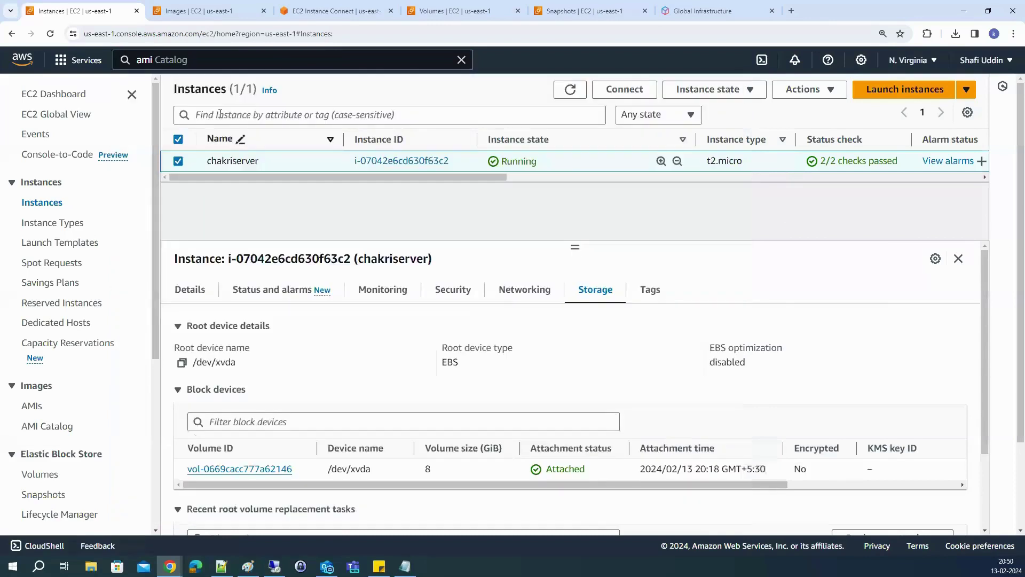
{"action": "left_click", "coordinate": [197, 10]}
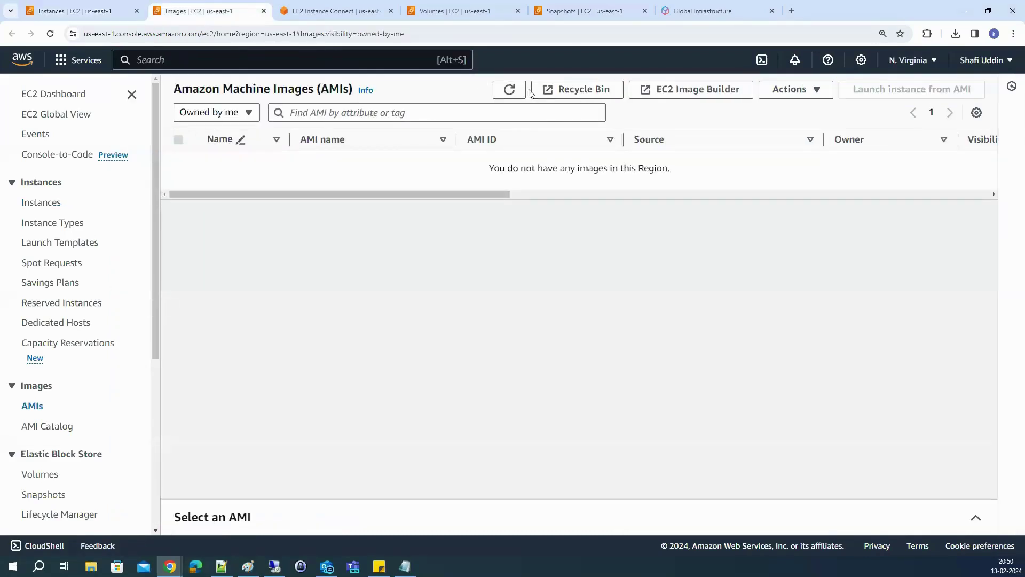
{"action": "left_click", "coordinate": [509, 89]}
{"action": "left_click", "coordinate": [510, 91]}
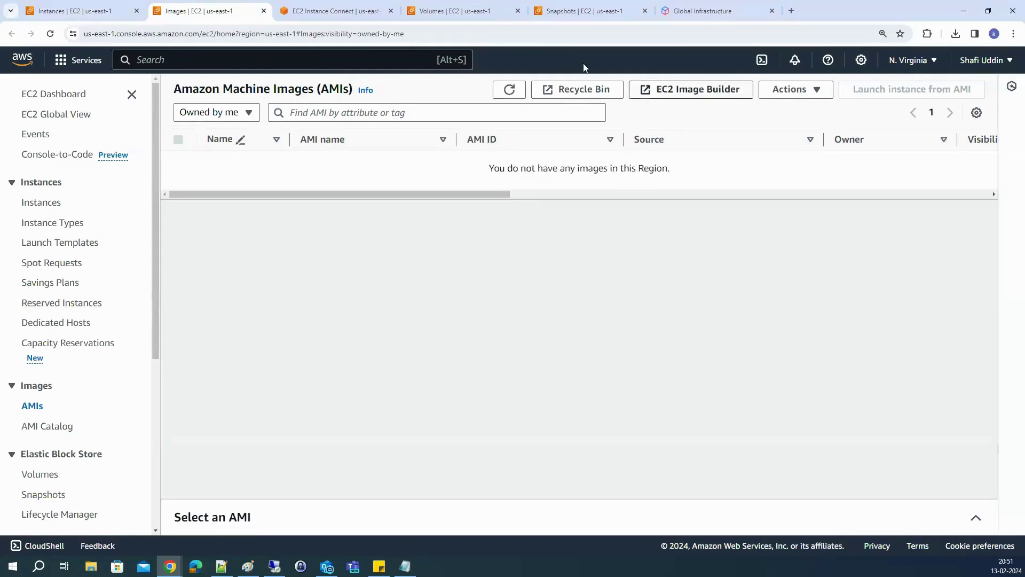
Review the EC2 Instances list and the AMI diagram in Paint
{"action": "left_click", "coordinate": [110, 11]}
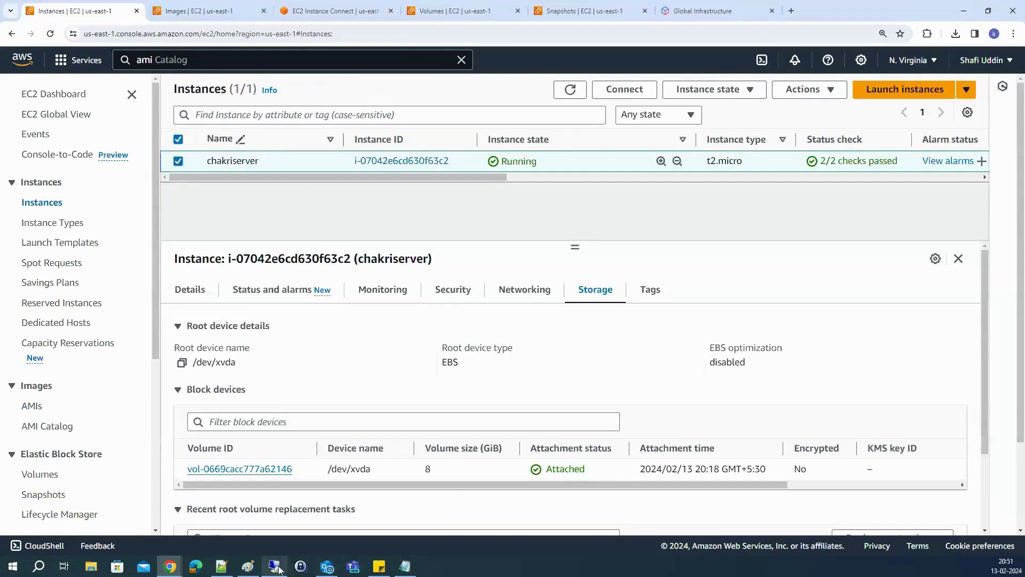
{"action": "left_click", "coordinate": [247, 566]}
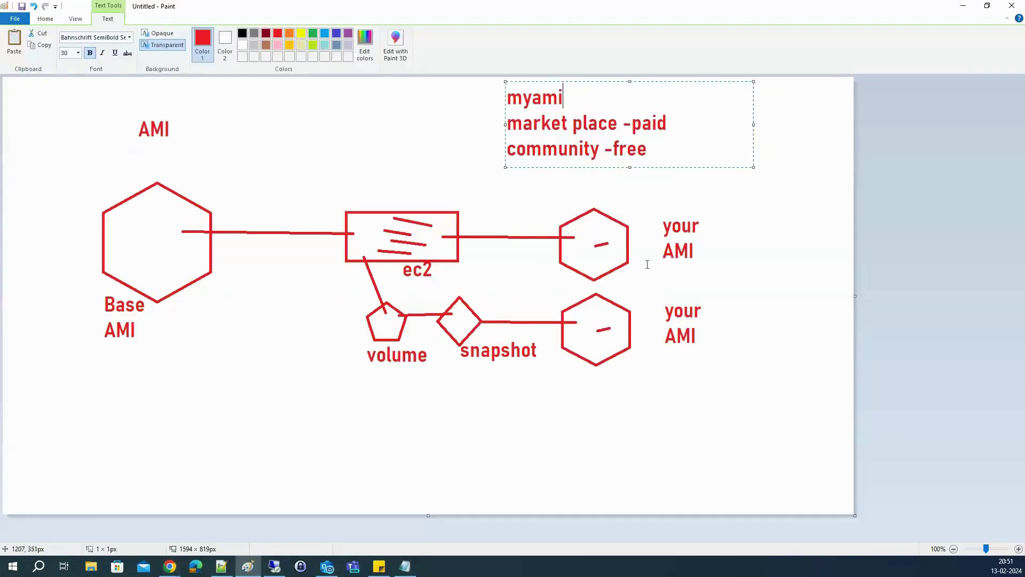
{"action": "key", "text": "alt+Tab"}
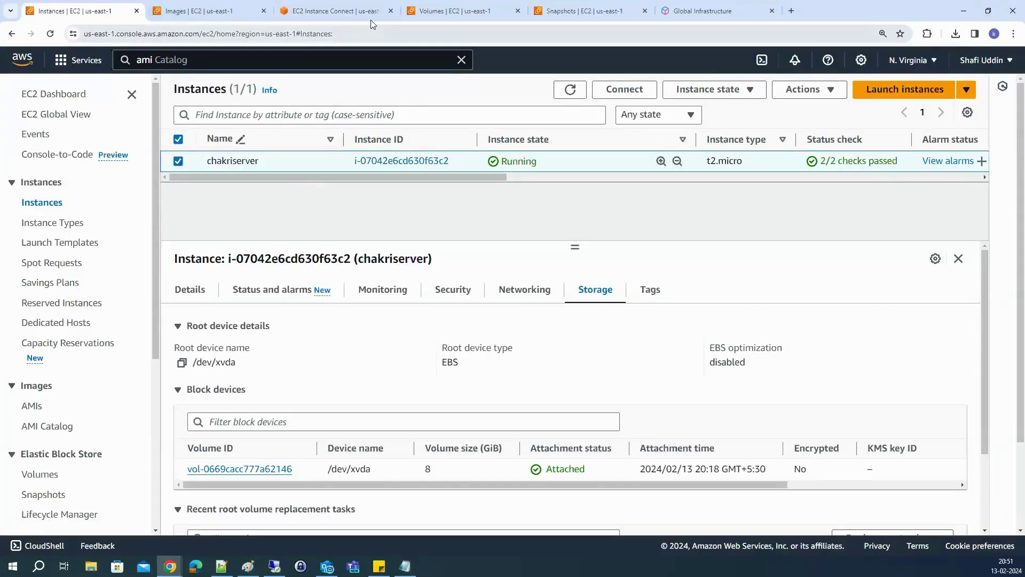
Create a snapshot of the Primary_Disk volume, leaving its description and tags empty
{"action": "left_click", "coordinate": [535, 11]}
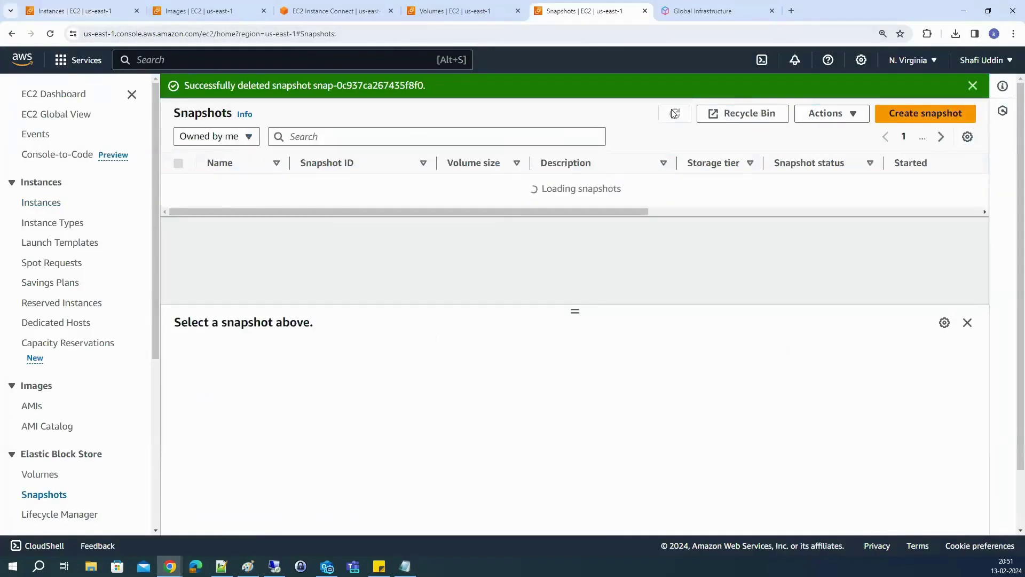
{"action": "left_click", "coordinate": [437, 13]}
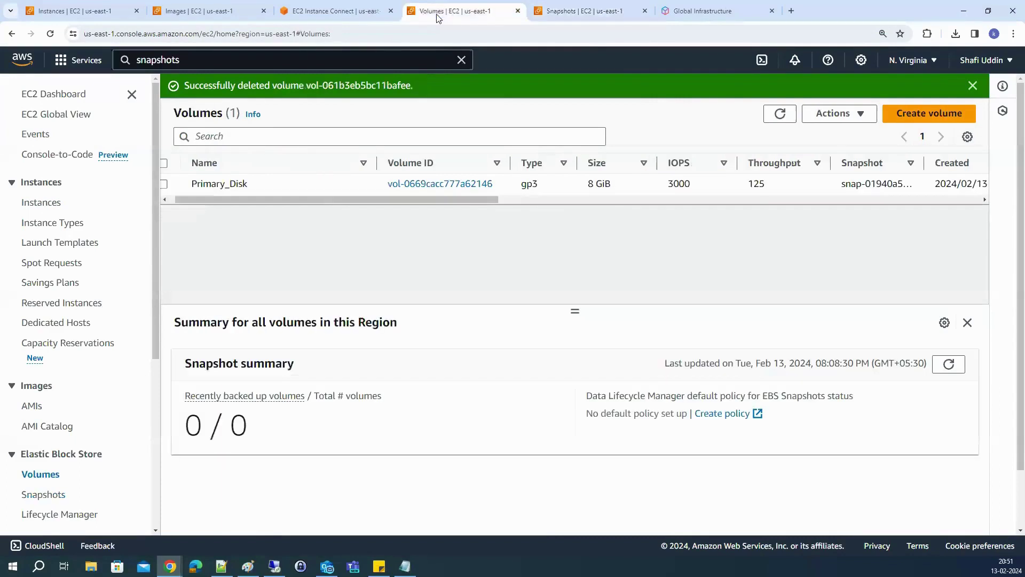
{"action": "left_click", "coordinate": [164, 184]}
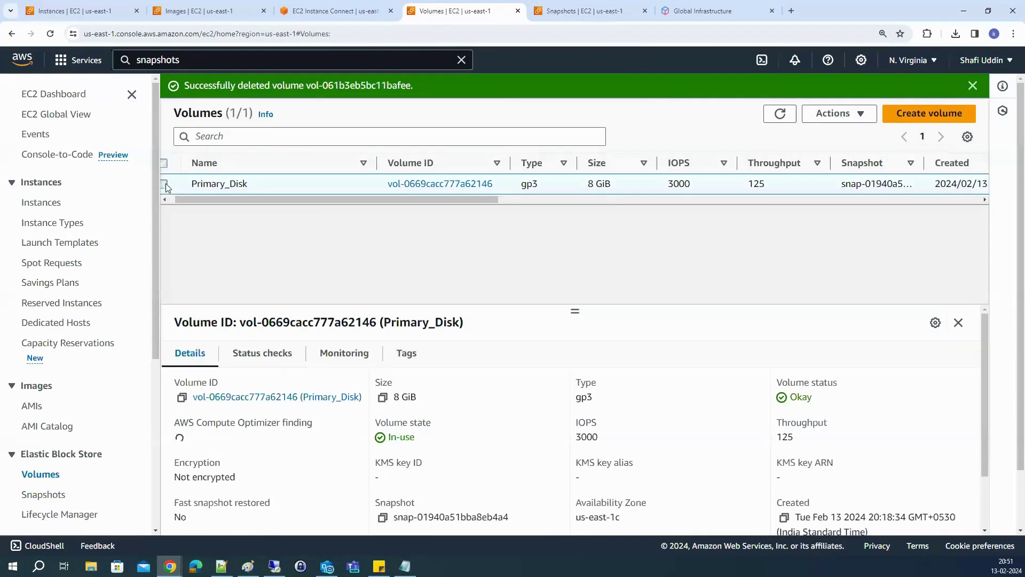
{"action": "left_click", "coordinate": [825, 114]}
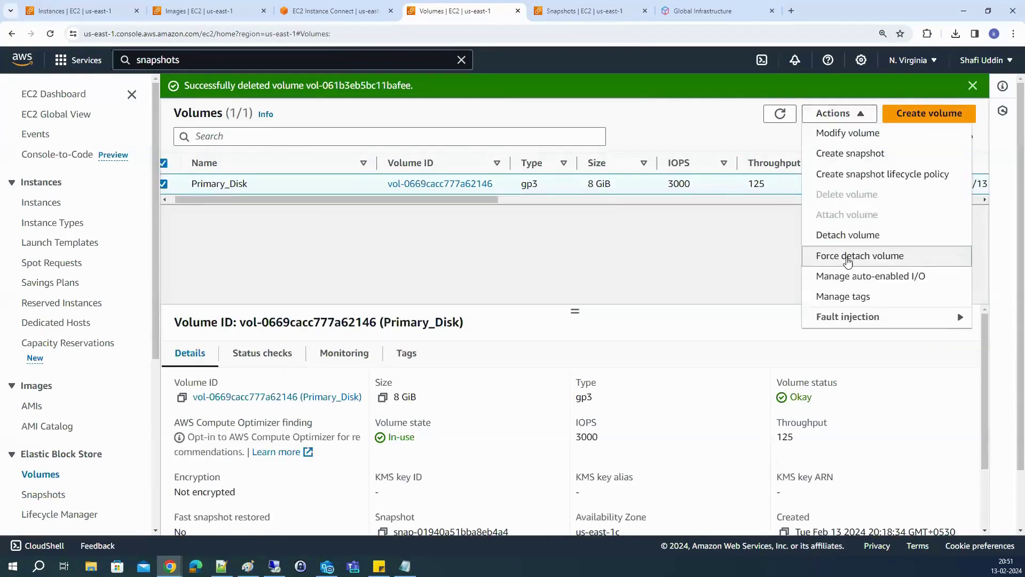
{"action": "left_click", "coordinate": [857, 160]}
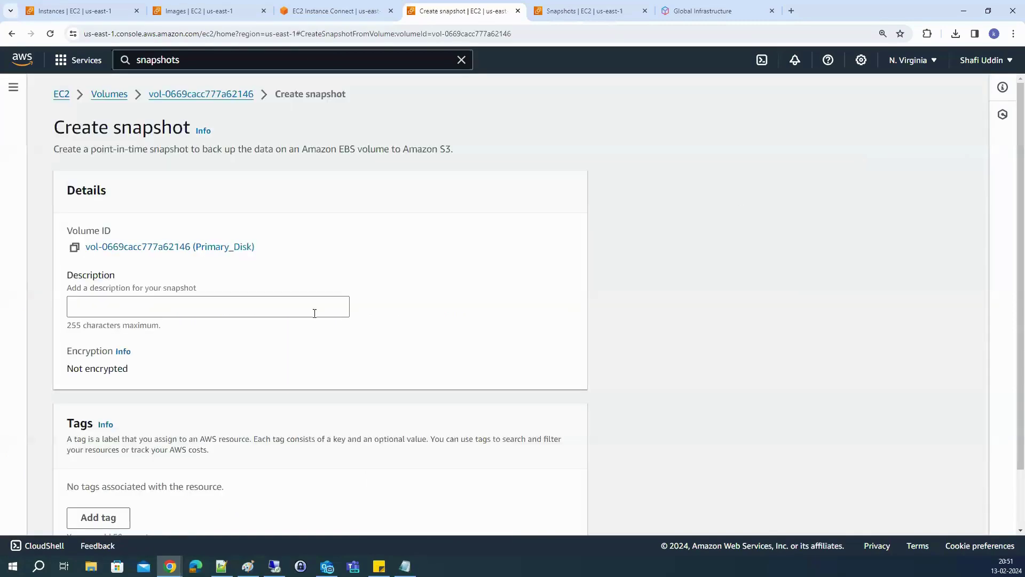
{"action": "scroll", "coordinate": [231, 358], "scroll_direction": "down", "scroll_amount": 2}
{"action": "left_click", "coordinate": [537, 511]}
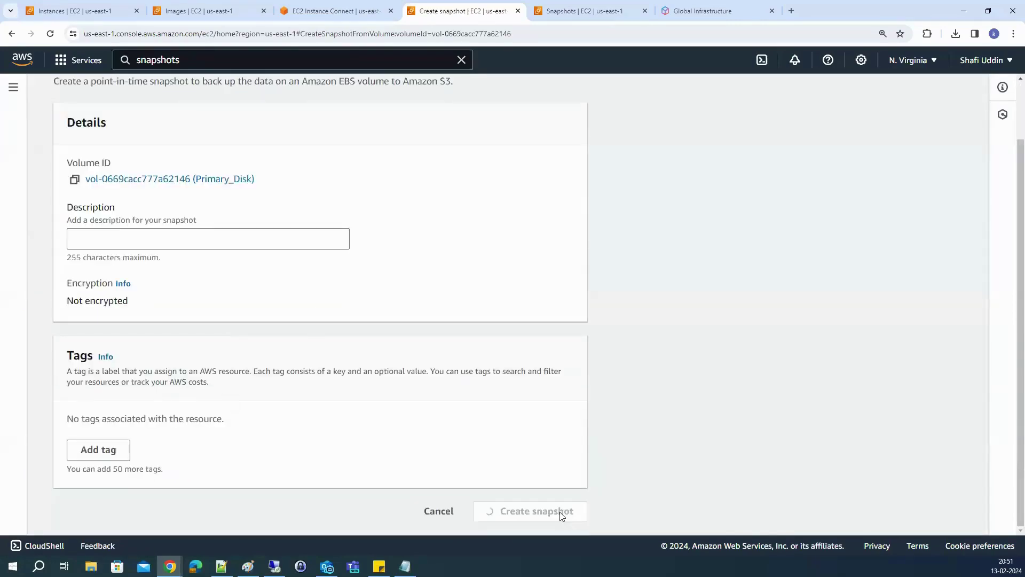
Refresh the Snapshots list, select the new snapshot and check its status
{"action": "left_click", "coordinate": [587, 11]}
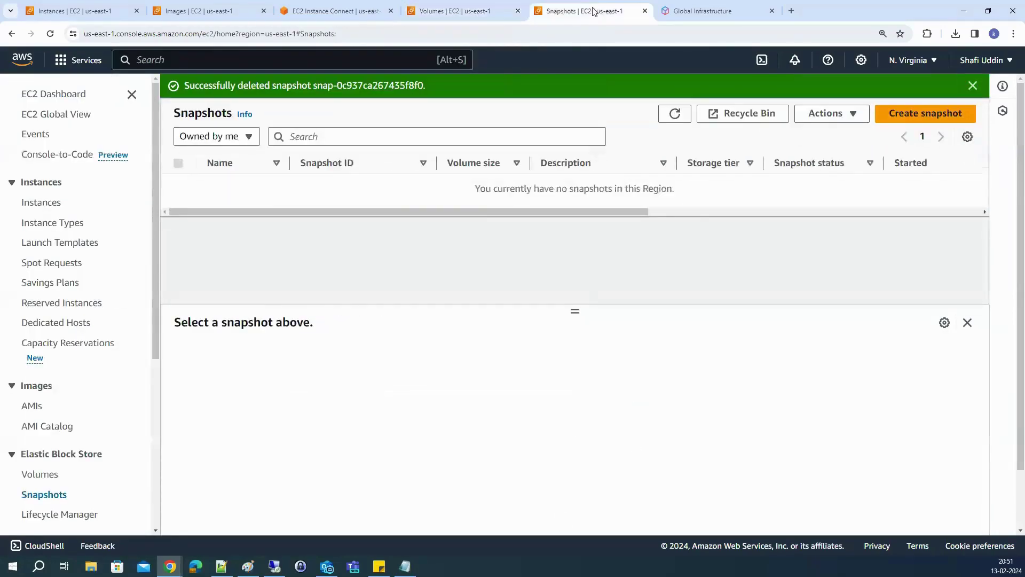
{"action": "left_click", "coordinate": [675, 114]}
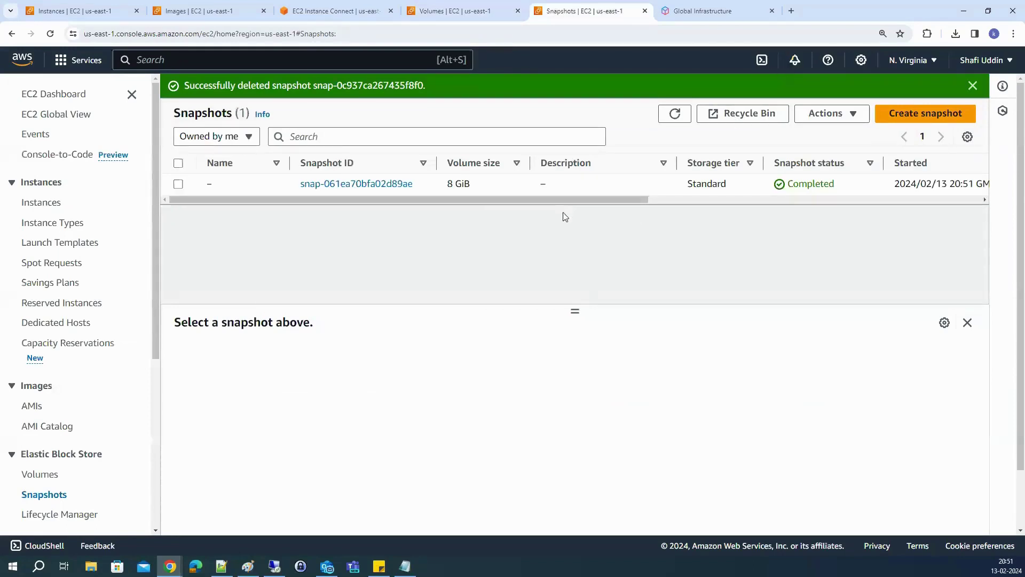
{"action": "left_click", "coordinate": [179, 184]}
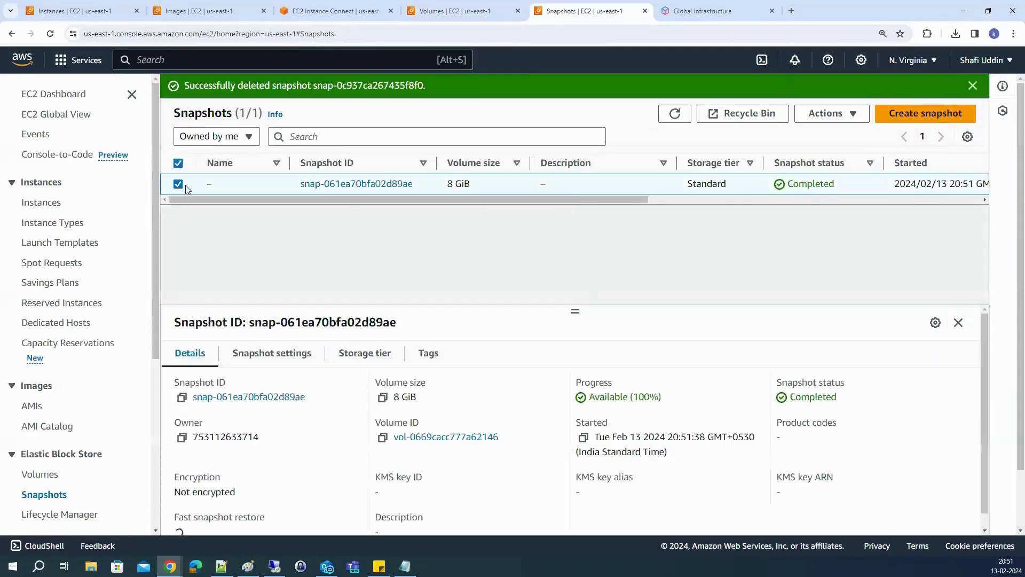
{"action": "double_click", "coordinate": [819, 190]}
Select the chakriserver instance and open the form for creating an image from it
{"action": "left_click", "coordinate": [102, 7]}
{"action": "left_click", "coordinate": [179, 162]}
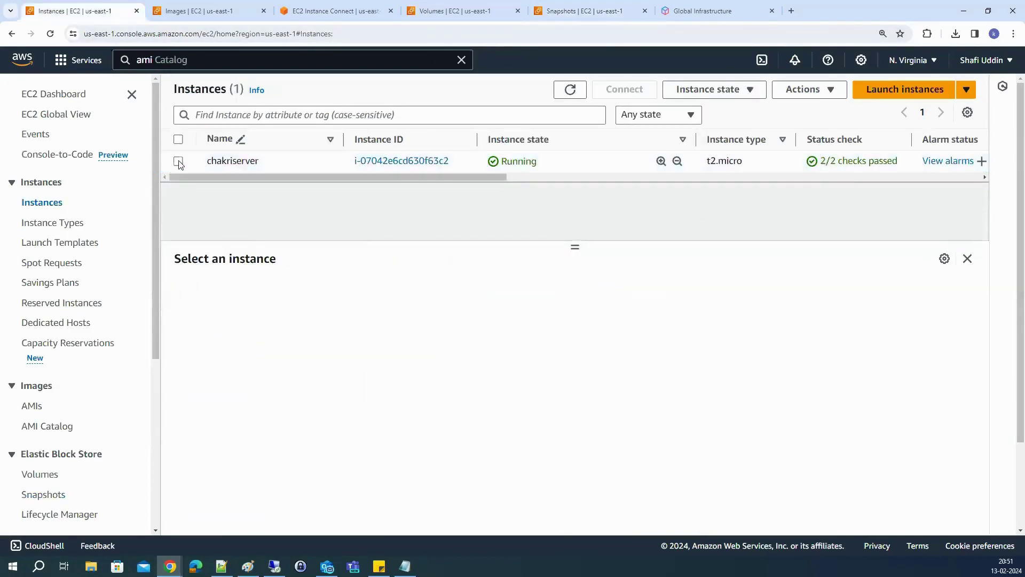
{"action": "left_click", "coordinate": [179, 161]}
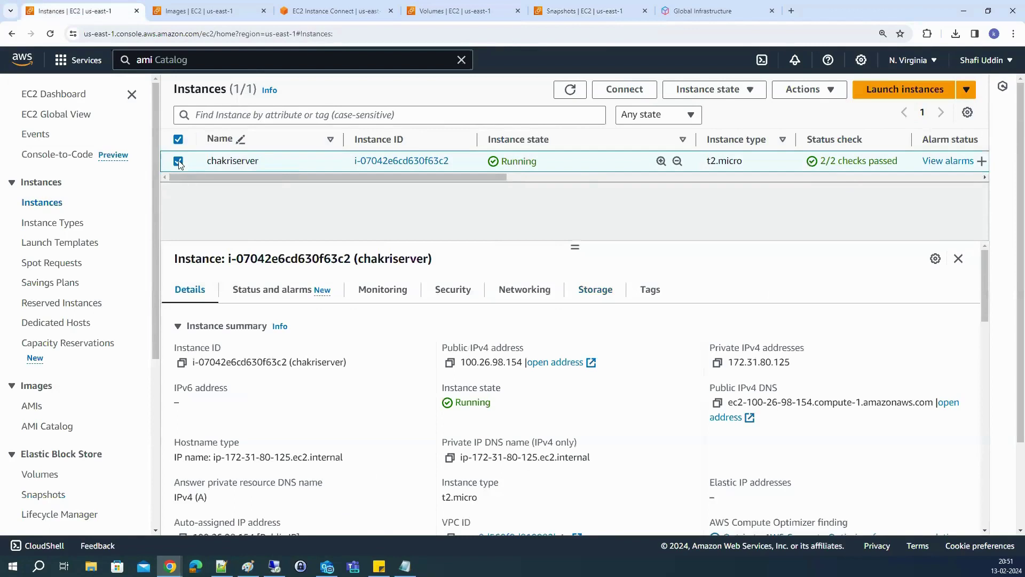
{"action": "left_click", "coordinate": [802, 92]}
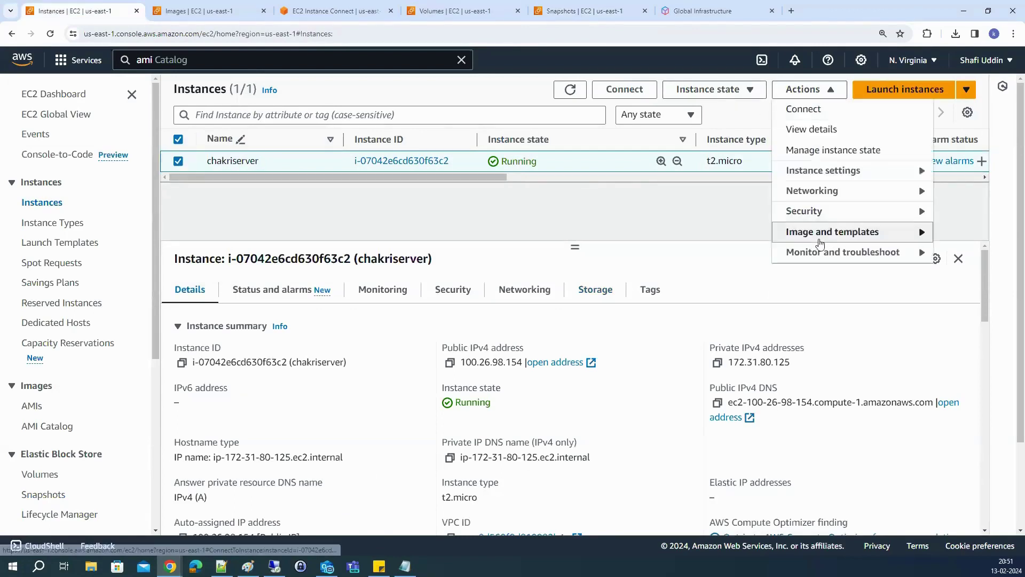
{"action": "mouse_move", "coordinate": [821, 243]}
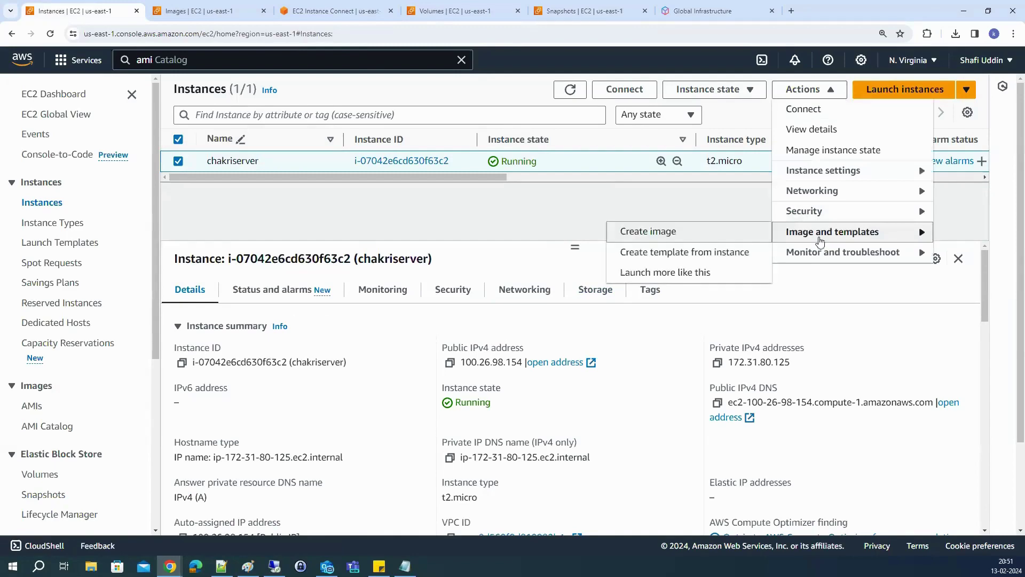
{"action": "left_click", "coordinate": [669, 233]}
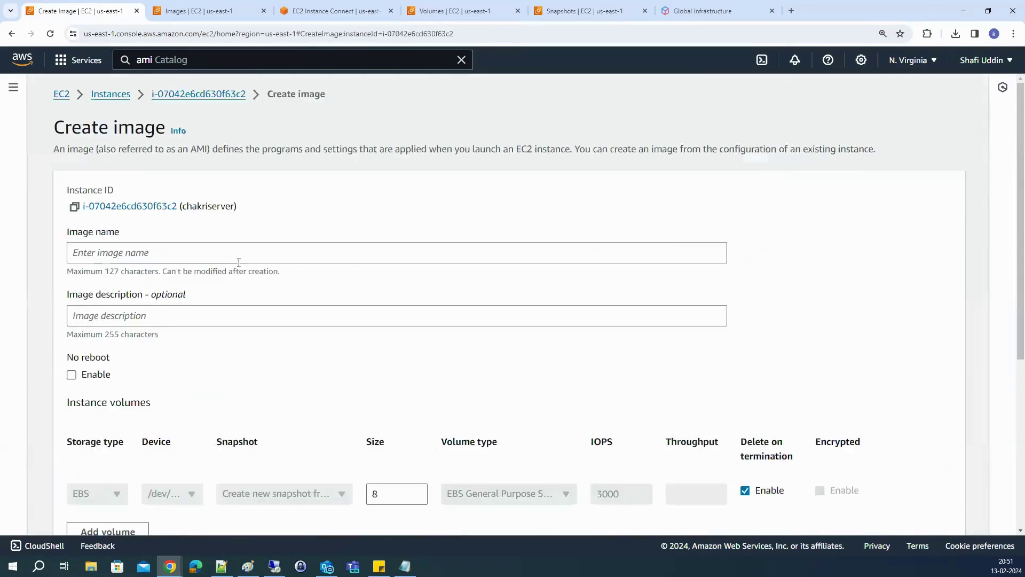
Create the instance image with the name and description "myamifromec2", keeping the default volume and tag settings
{"action": "left_click", "coordinate": [179, 260]}
{"action": "type", "text": "mye"}
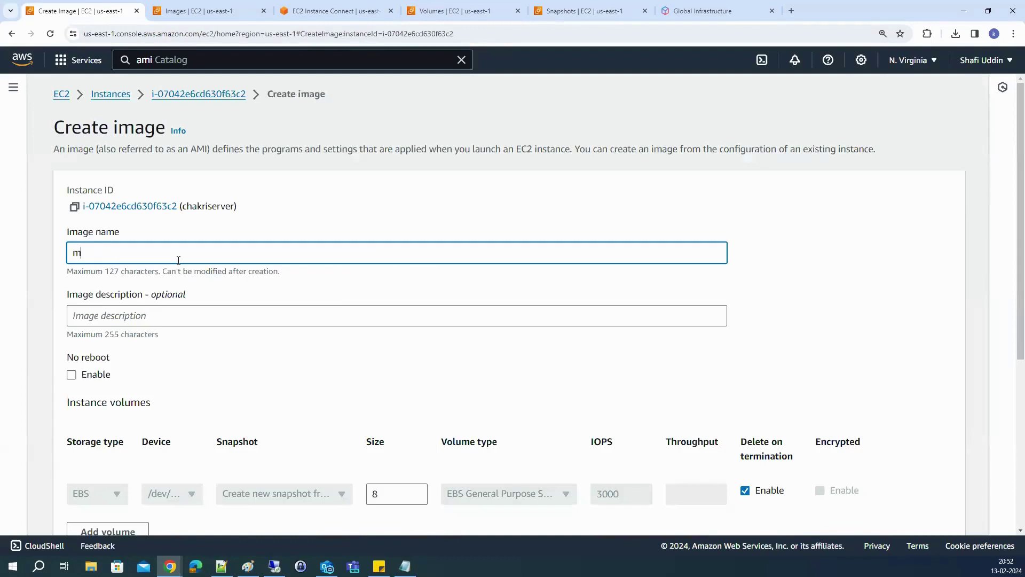
{"action": "key", "text": "BackSpace"}
{"action": "key", "text": "BackSpace"}
{"action": "type", "text": "myamifromec2"}
{"action": "key", "text": "ctrl+a"}
{"action": "key", "text": "ctrl+c"}
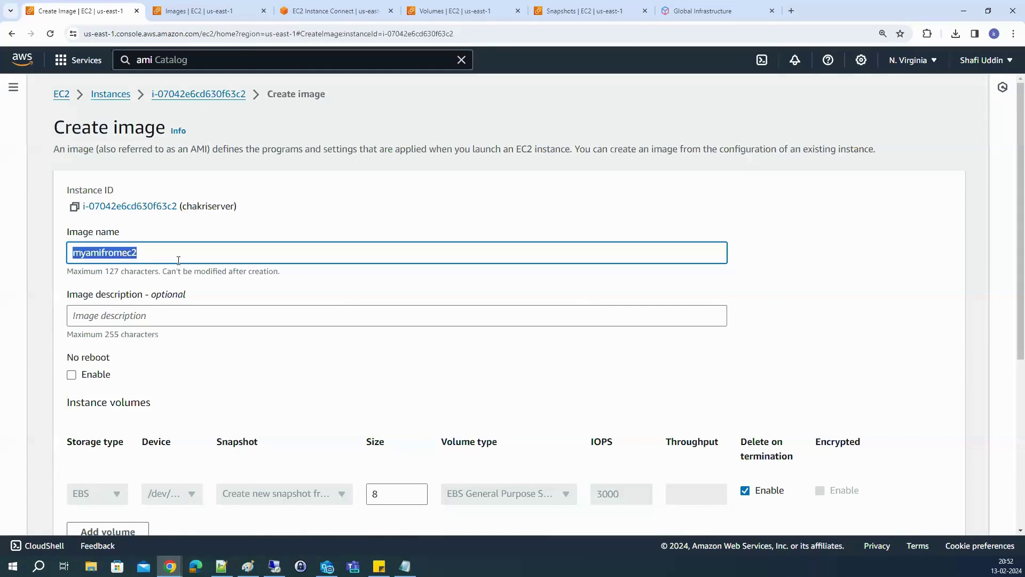
{"action": "left_click", "coordinate": [193, 310]}
{"action": "key", "text": "ctrl+v"}
{"action": "scroll", "coordinate": [228, 384], "scroll_direction": "down", "scroll_amount": 5}
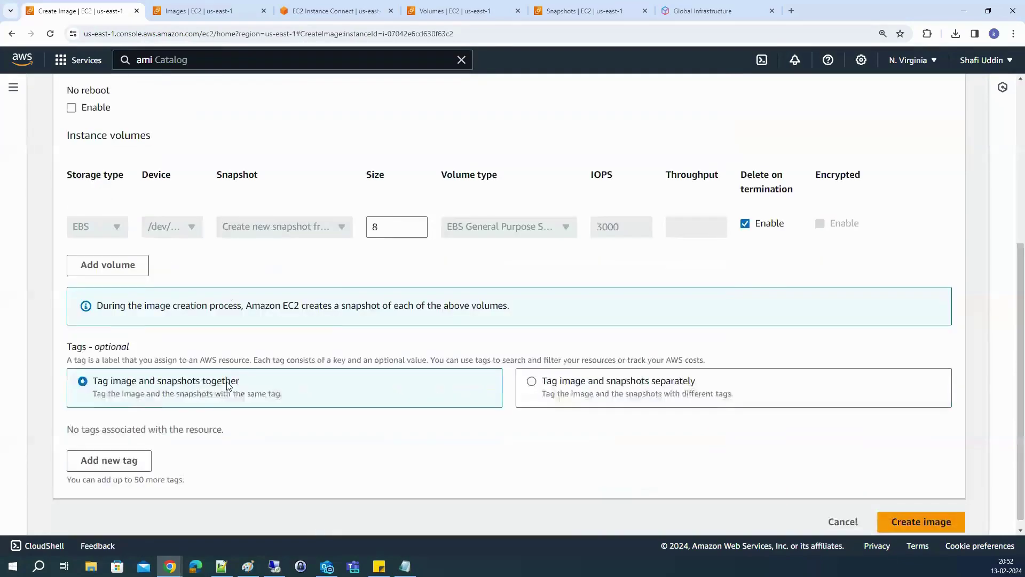
{"action": "left_click", "coordinate": [913, 521]}
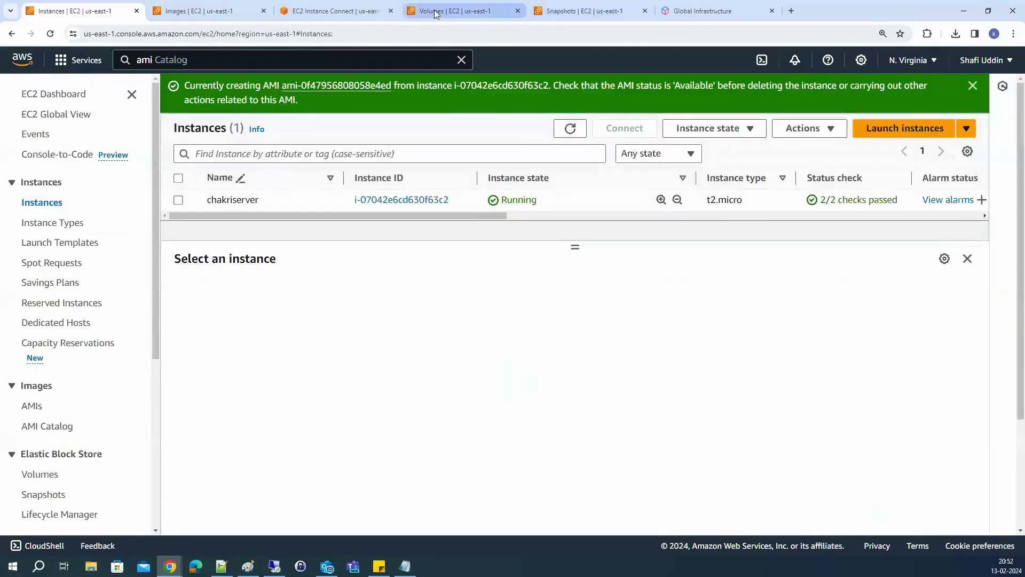
Refresh the AMIs list and check the status of the myamifromec2 image
{"action": "left_click", "coordinate": [259, 11]}
{"action": "left_click", "coordinate": [509, 89]}
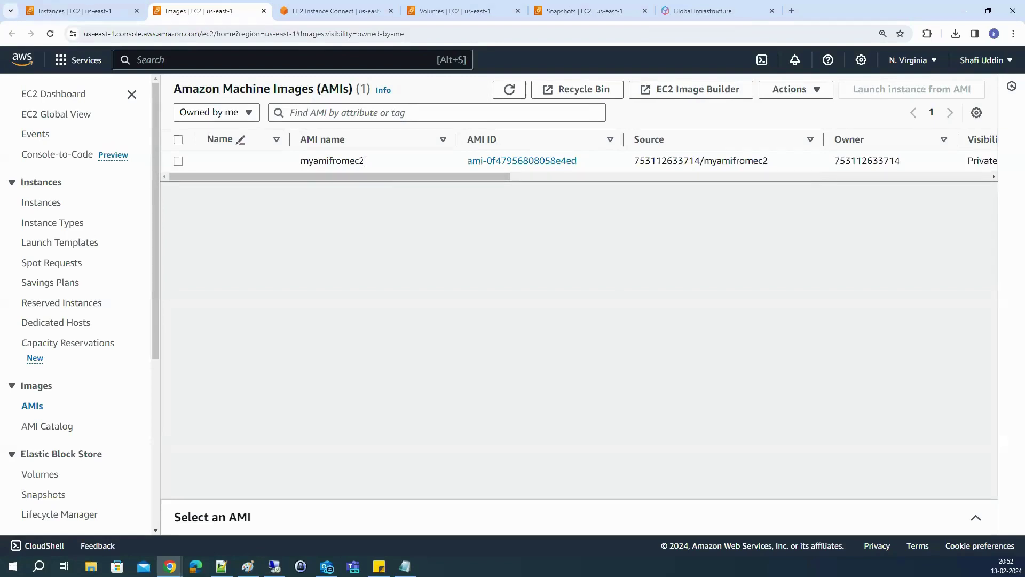
{"action": "left_click_drag", "start_coordinate": [381, 178], "coordinate": [505, 178]}
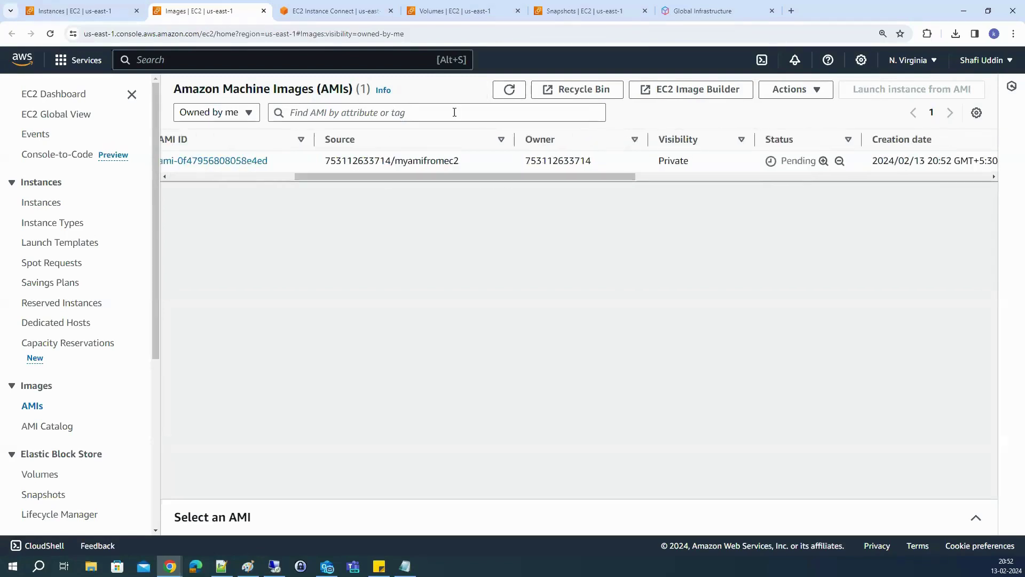
Return to the snapshot of Primary_Disk and open the form for creating an image from it
{"action": "left_click", "coordinate": [563, 11]}
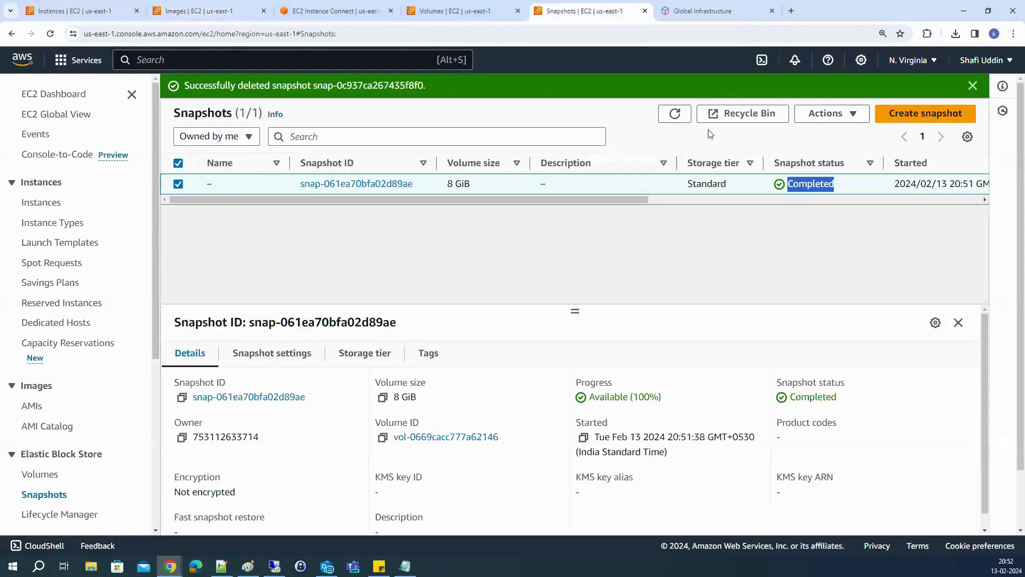
{"action": "left_click", "coordinate": [178, 184]}
{"action": "left_click", "coordinate": [178, 184]}
{"action": "left_click", "coordinate": [831, 113]}
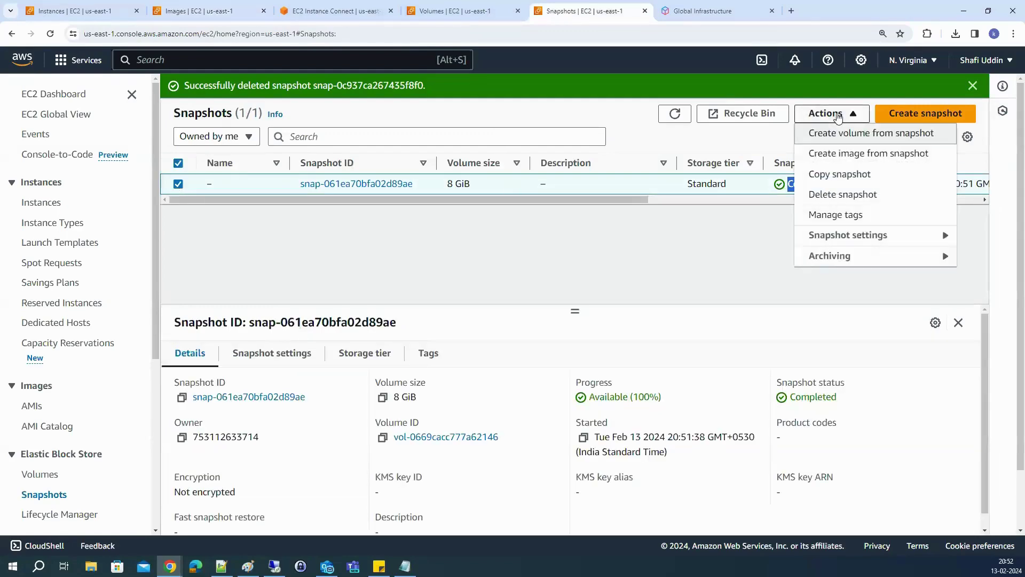
{"action": "left_click", "coordinate": [848, 154]}
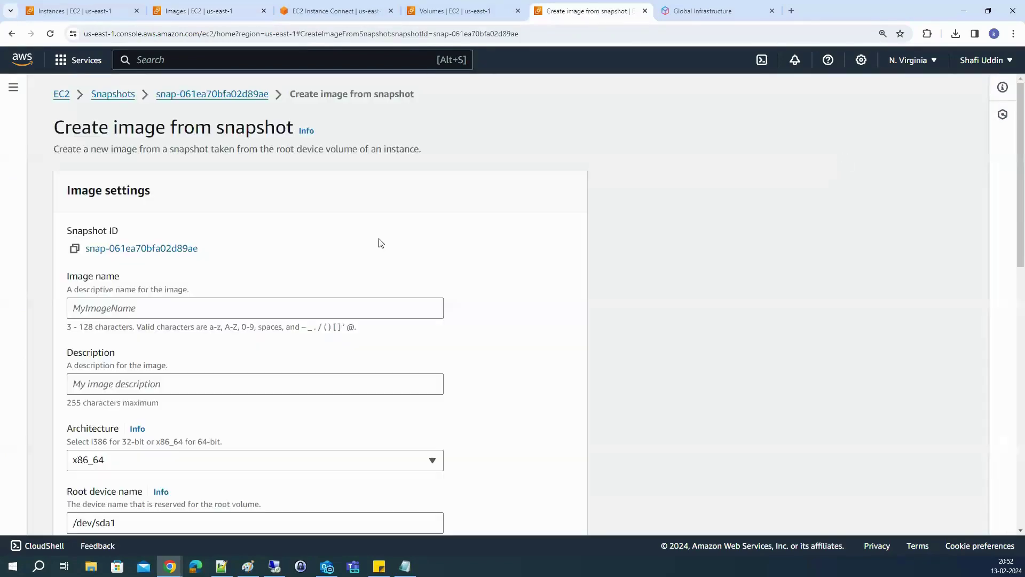
Create the snapshot image with "myamifromsnapshot" as both name and description, keeping the other settings at default
{"action": "left_click", "coordinate": [147, 314]}
{"action": "type", "text": "myamifromec2"}
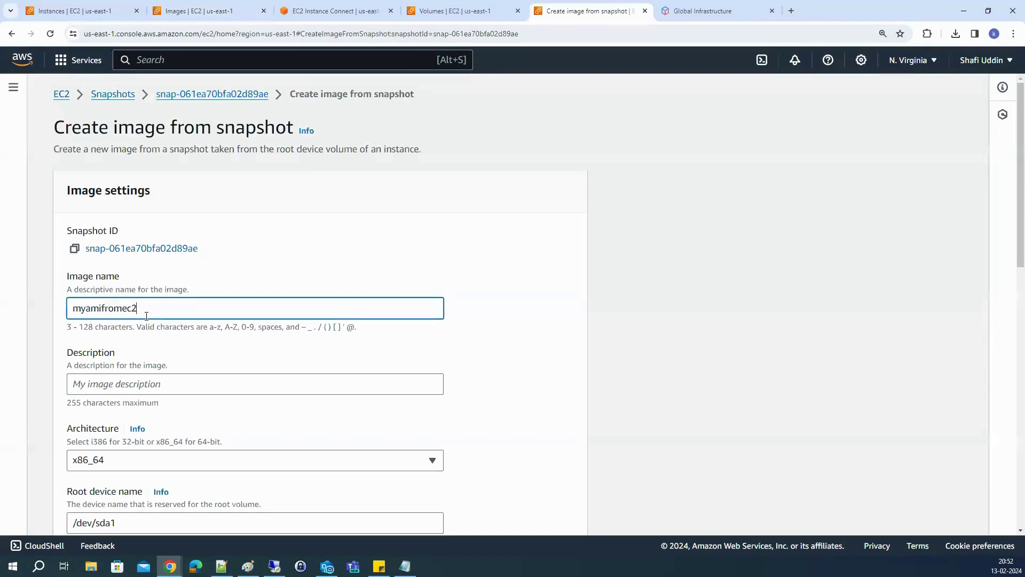
{"action": "left_click", "coordinate": [120, 382]}
{"action": "key", "text": "ctrl+v"}
{"action": "left_click_drag", "start_coordinate": [120, 308], "coordinate": [148, 307]}
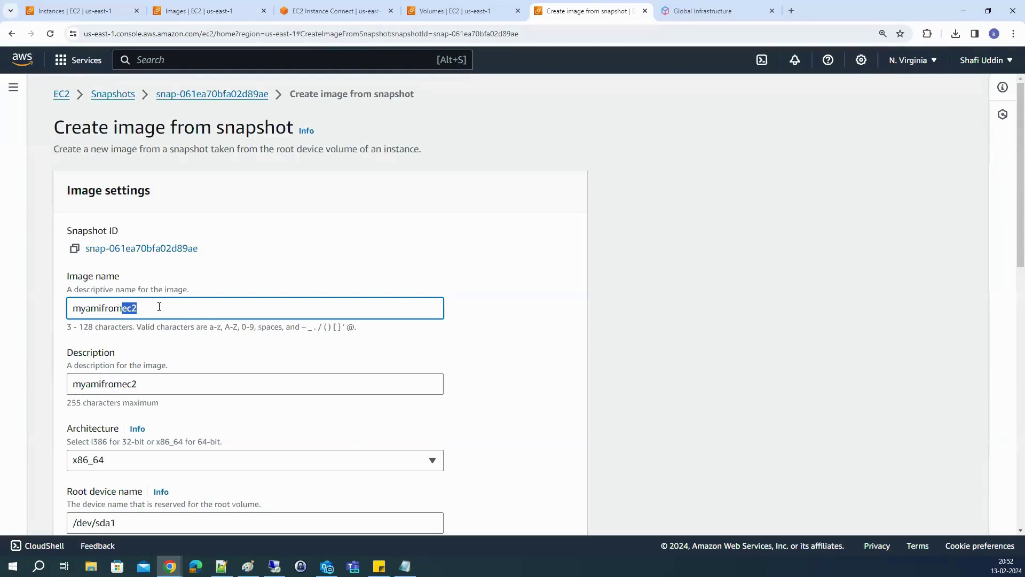
{"action": "type", "text": "snapshot"}
{"action": "double_click", "coordinate": [156, 307]}
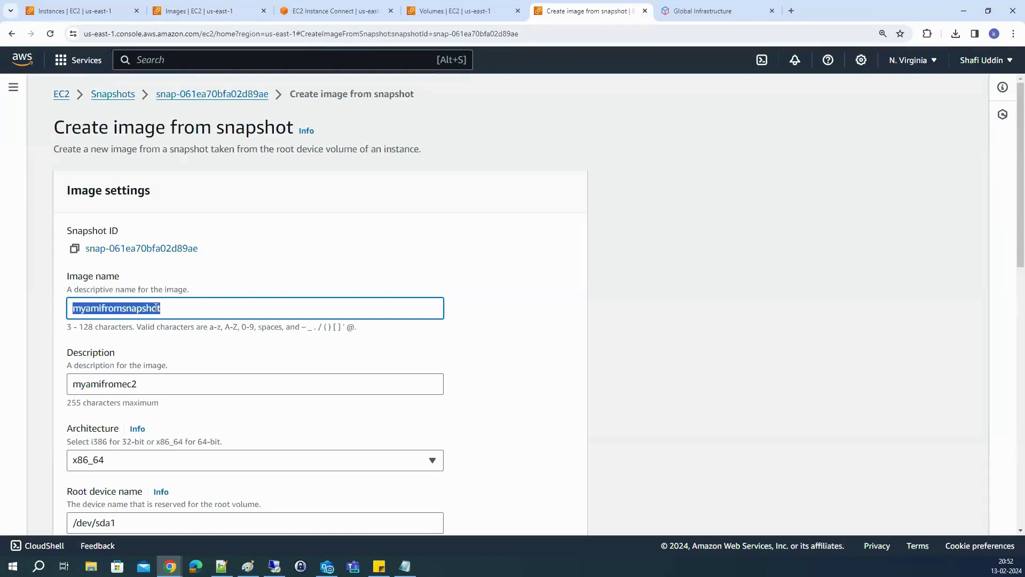
{"action": "key", "text": "ctrl+c"}
{"action": "double_click", "coordinate": [133, 384]}
{"action": "key", "text": "ctrl+v"}
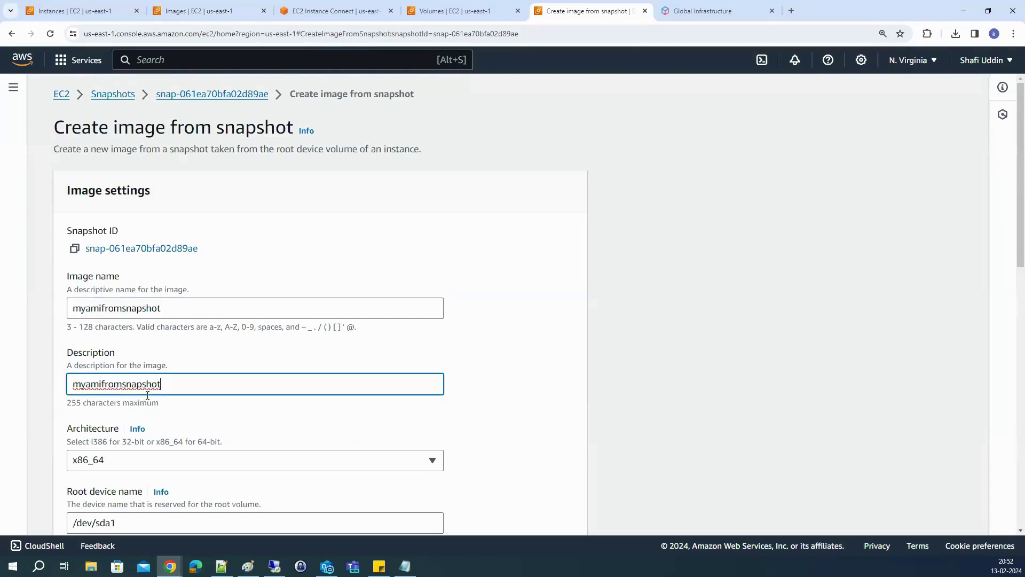
{"action": "scroll", "coordinate": [164, 422], "scroll_direction": "down", "scroll_amount": 12}
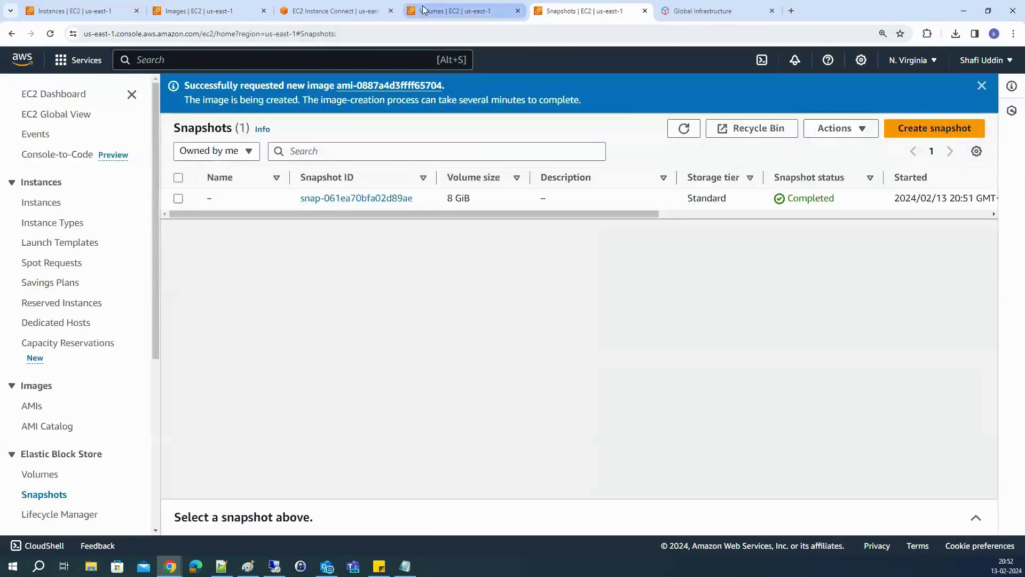
Go back to the AMIs list, refresh it and check the status of the myamifromsnapshot image
{"action": "left_click", "coordinate": [156, 13]}
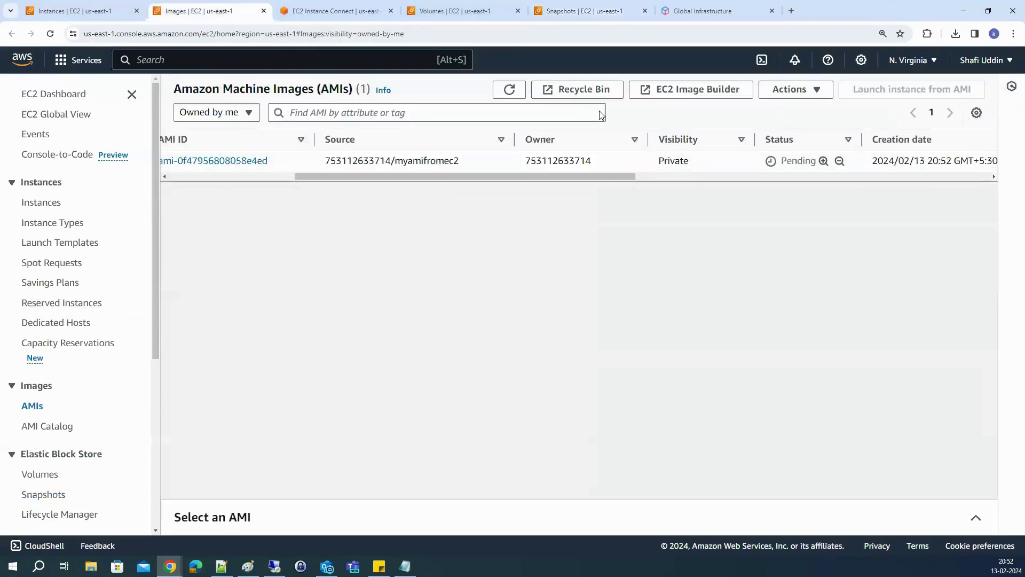
{"action": "scroll", "coordinate": [464, 181], "scroll_direction": "left", "scroll_amount": 5}
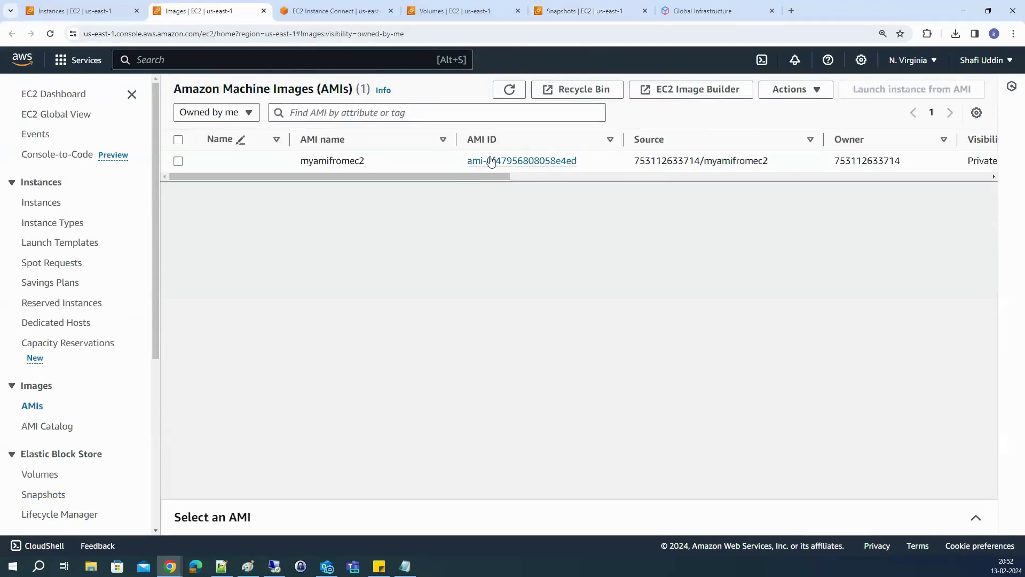
{"action": "left_click_drag", "start_coordinate": [364, 160], "coordinate": [515, 199]}
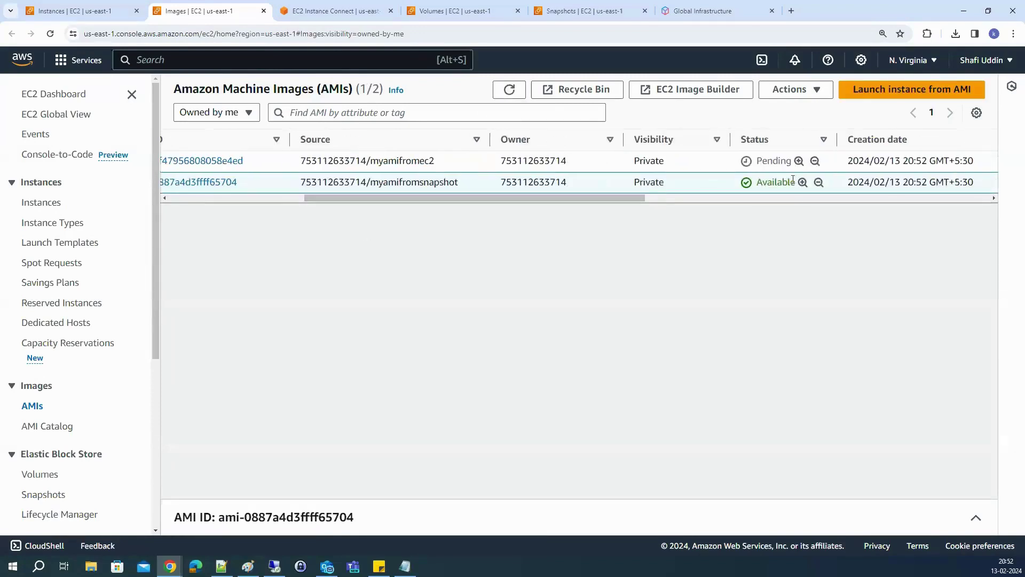
{"action": "scroll", "coordinate": [403, 206], "scroll_direction": "left", "scroll_amount": 5}
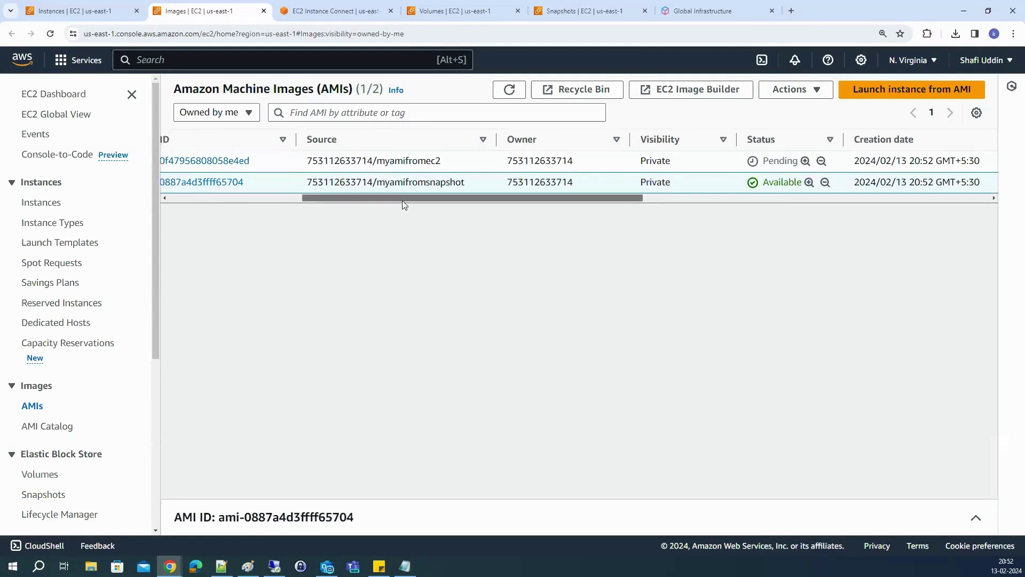
{"action": "left_click_drag", "start_coordinate": [409, 200], "coordinate": [591, 197]}
{"action": "double_click", "coordinate": [651, 185]}
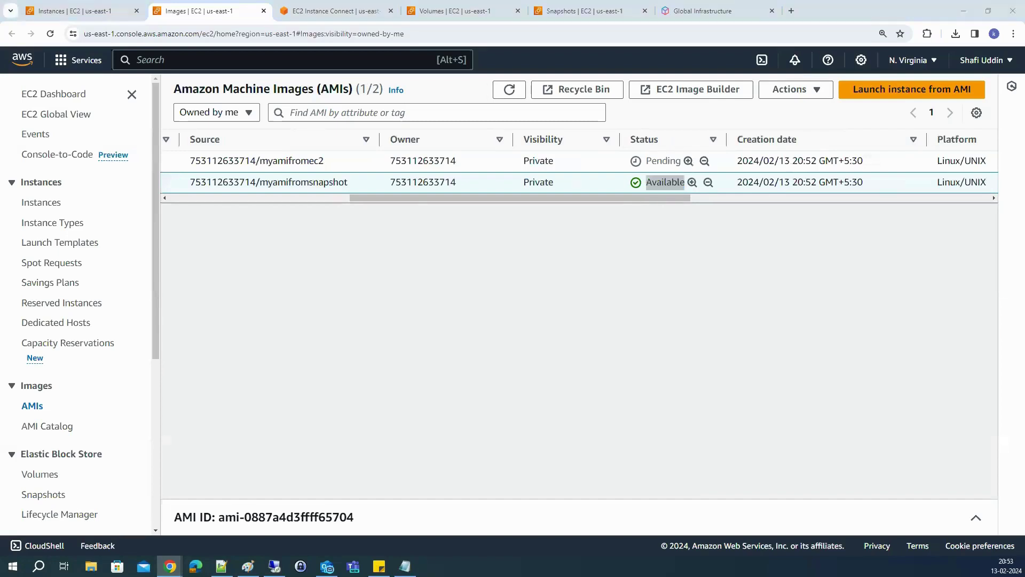
Select the myamifromec2 image, check its status and refresh the AMIs list
{"action": "left_click_drag", "start_coordinate": [424, 197], "coordinate": [316, 170]}
{"action": "left_click_drag", "start_coordinate": [382, 165], "coordinate": [319, 161]}
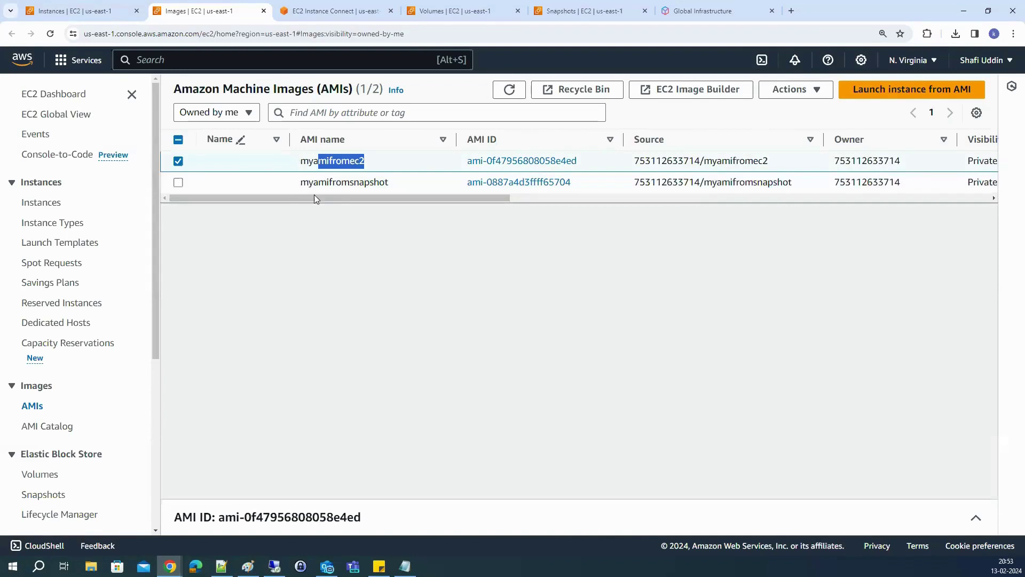
{"action": "left_click_drag", "start_coordinate": [314, 197], "coordinate": [516, 198]}
{"action": "left_click", "coordinate": [510, 89]}
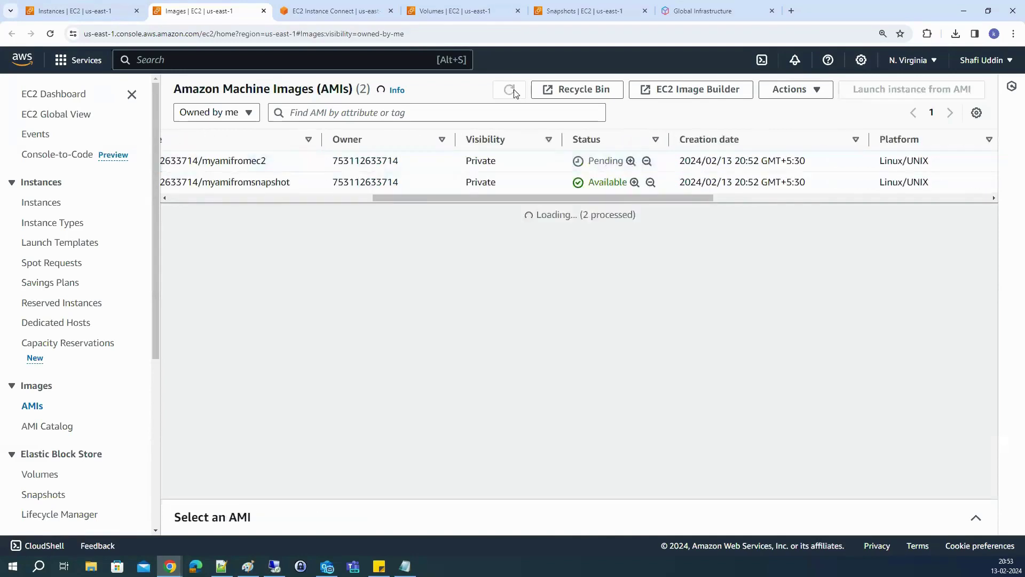
Select the myamifromec2 image, refresh the AMIs list repeatedly and check the image's status
{"action": "double_click", "coordinate": [603, 182]}
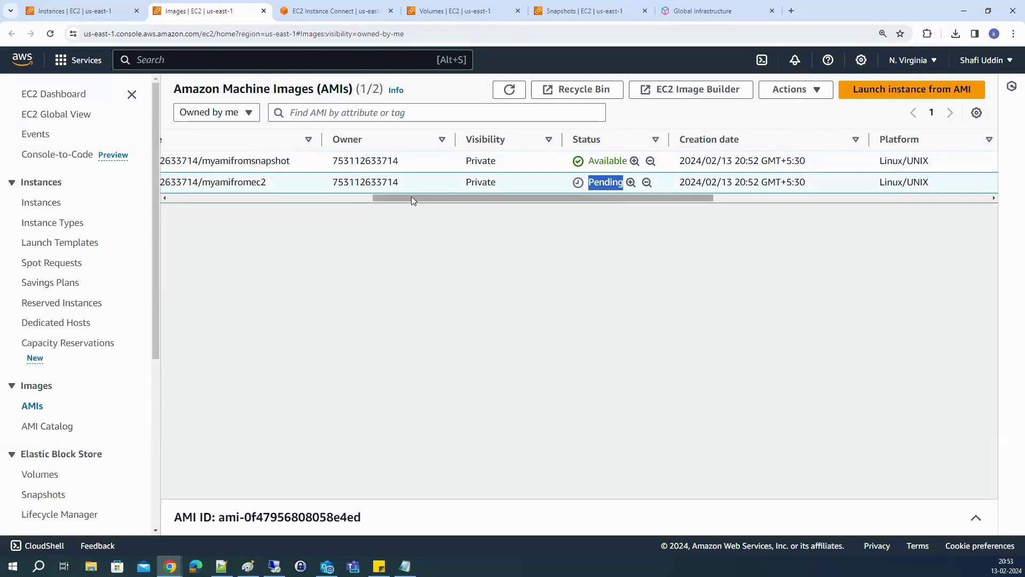
{"action": "left_click_drag", "start_coordinate": [411, 197], "coordinate": [192, 197]}
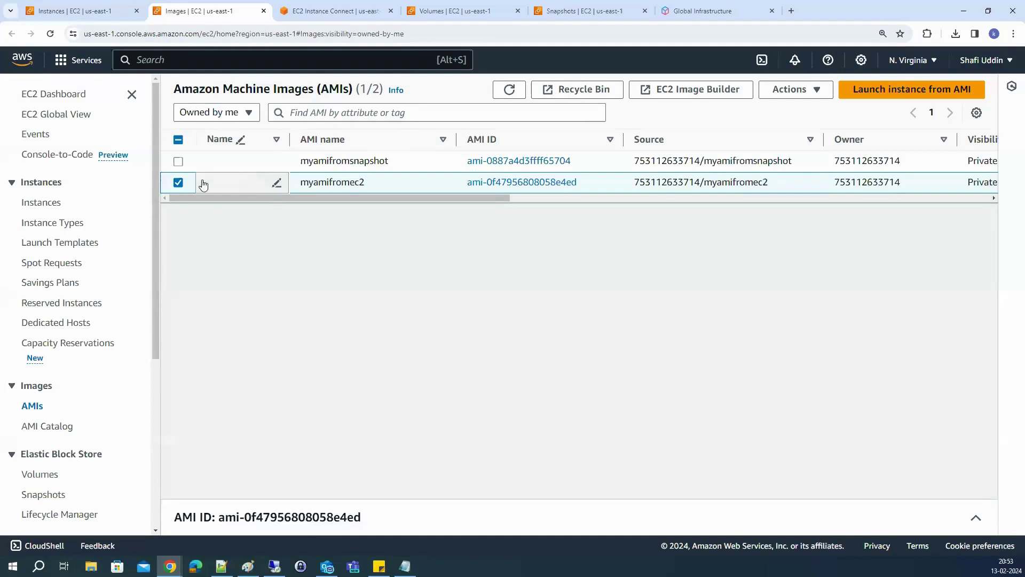
{"action": "left_click_drag", "start_coordinate": [242, 202], "coordinate": [333, 202]}
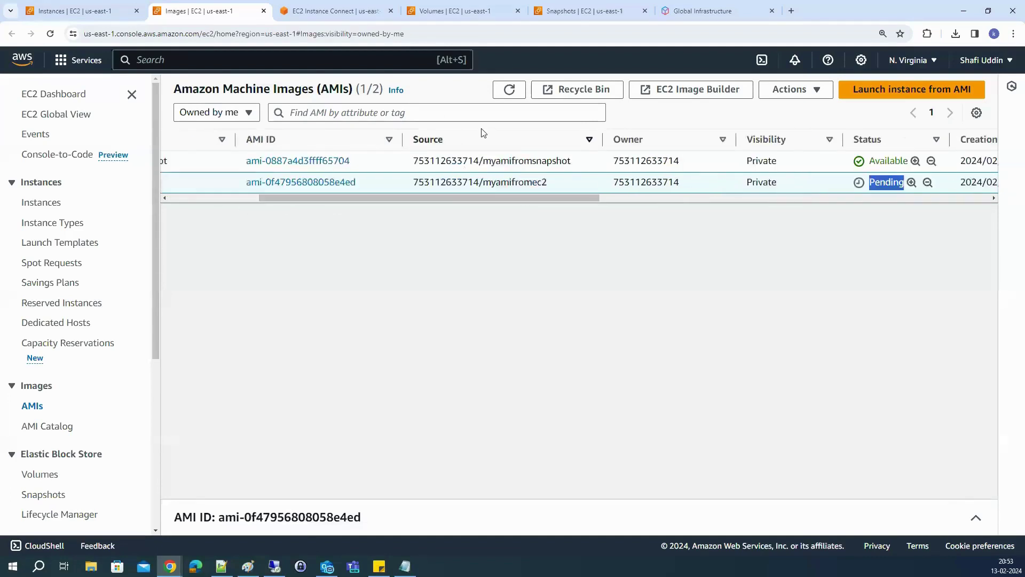
{"action": "left_click", "coordinate": [509, 92]}
{"action": "left_click_drag", "start_coordinate": [506, 198], "coordinate": [416, 198]}
{"action": "left_click", "coordinate": [509, 90]}
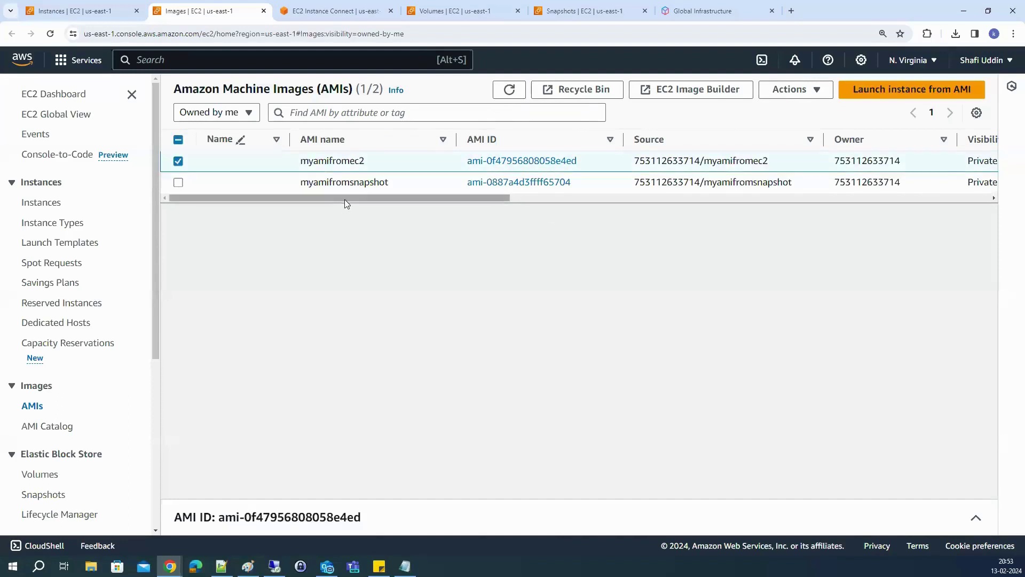
{"action": "left_click_drag", "start_coordinate": [345, 199], "coordinate": [414, 166]}
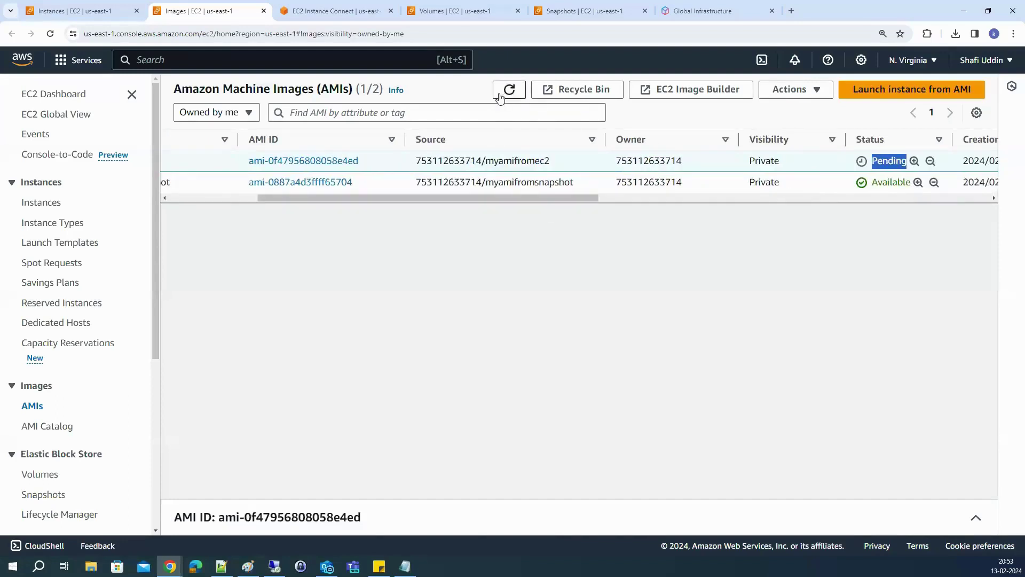
Select the myamifromsnapshot image, refresh the AMIs list and check the status of that image
{"action": "left_click_drag", "start_coordinate": [587, 185], "coordinate": [496, 186]}
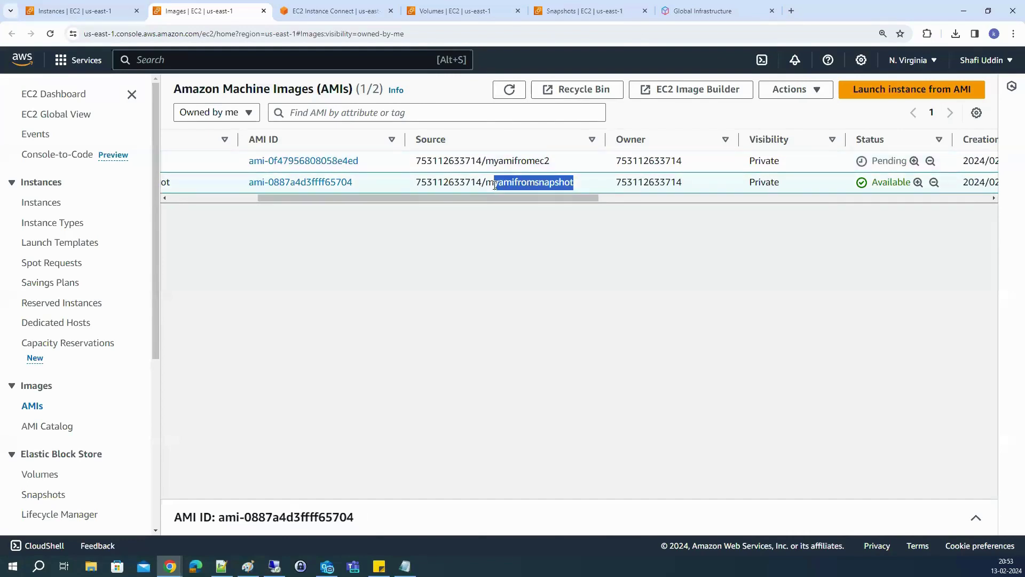
{"action": "left_click", "coordinate": [510, 90]}
{"action": "left_click_drag", "start_coordinate": [513, 196], "coordinate": [585, 197]}
{"action": "left_click", "coordinate": [510, 90]}
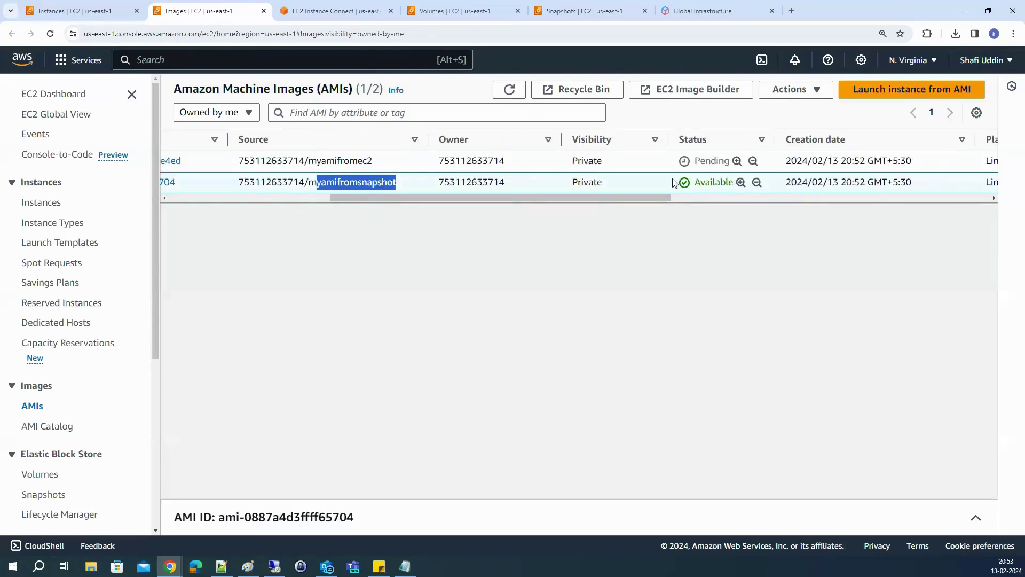
{"action": "double_click", "coordinate": [704, 181]}
Start launching an instance from the instances page and list the AMIs owned by the account as image choices
{"action": "left_click", "coordinate": [83, 10]}
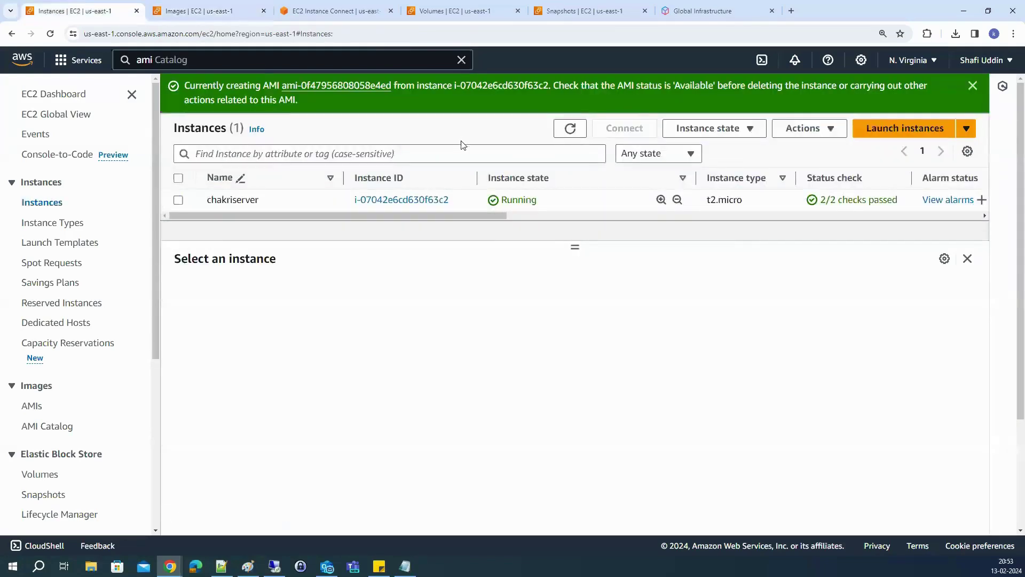
{"action": "left_click", "coordinate": [885, 137]}
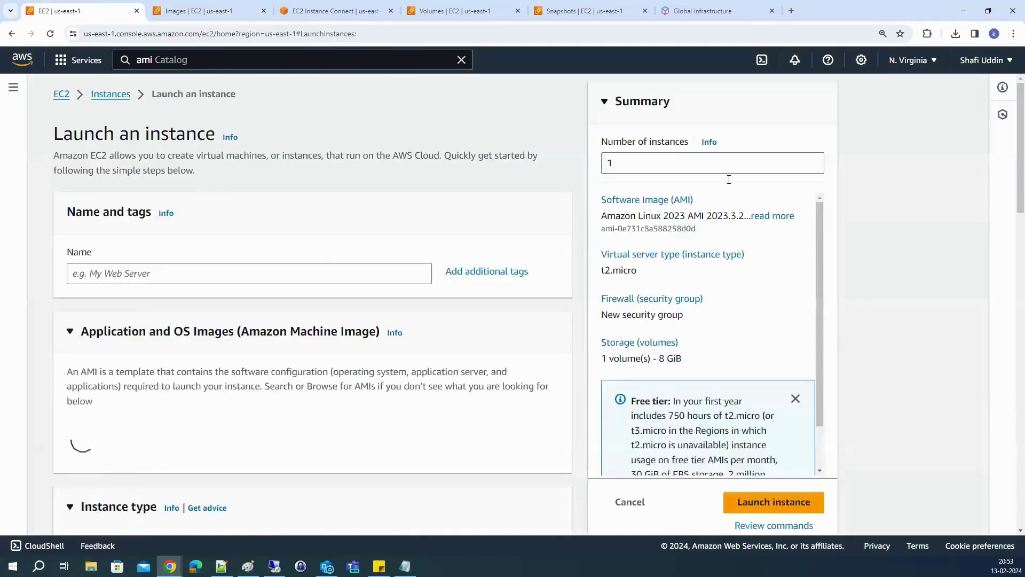
{"action": "scroll", "coordinate": [235, 363], "scroll_direction": "down", "scroll_amount": 2}
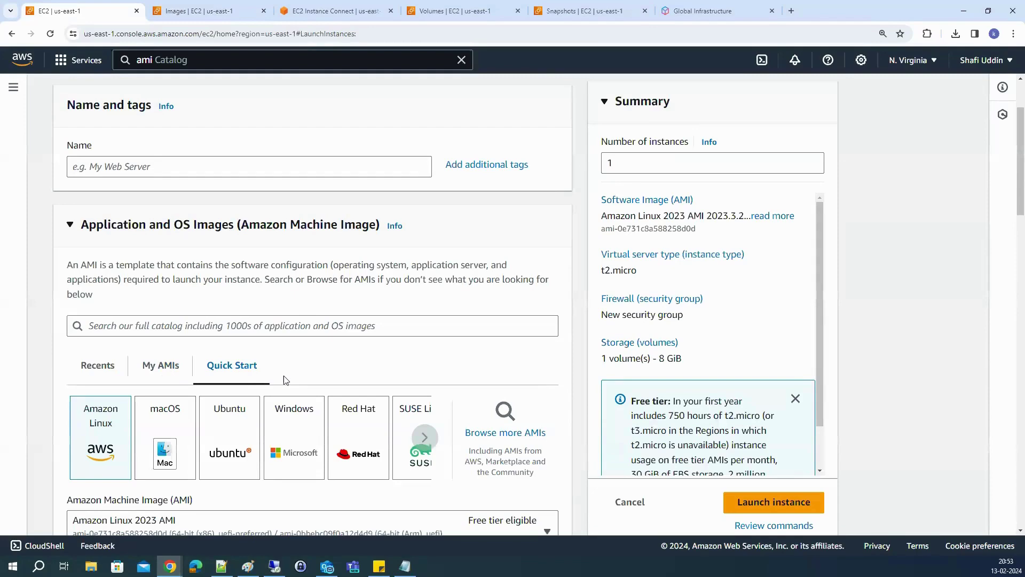
{"action": "left_click", "coordinate": [153, 376]}
{"action": "scroll", "coordinate": [335, 364], "scroll_direction": "down", "scroll_amount": 3}
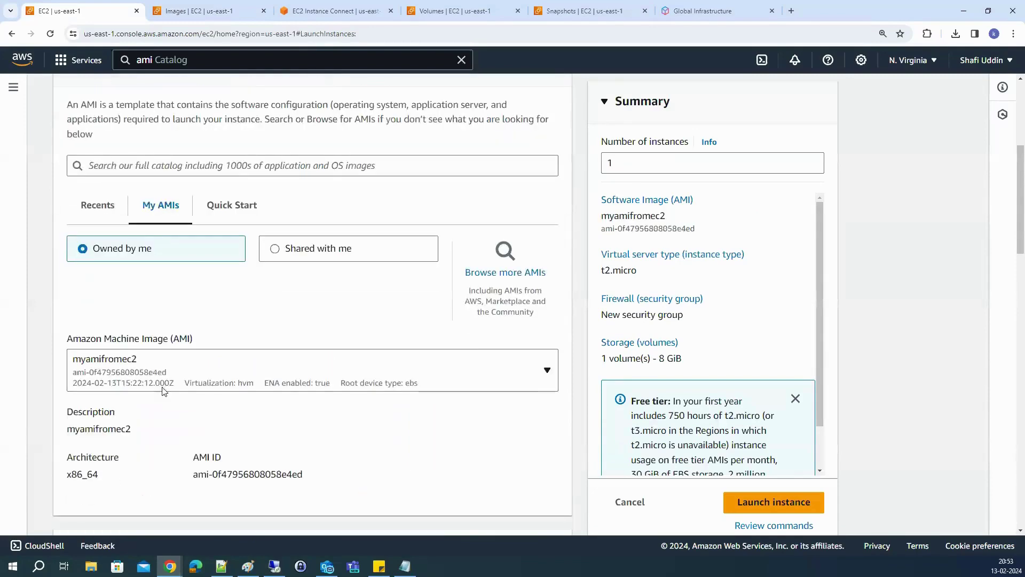
{"action": "left_click", "coordinate": [135, 372]}
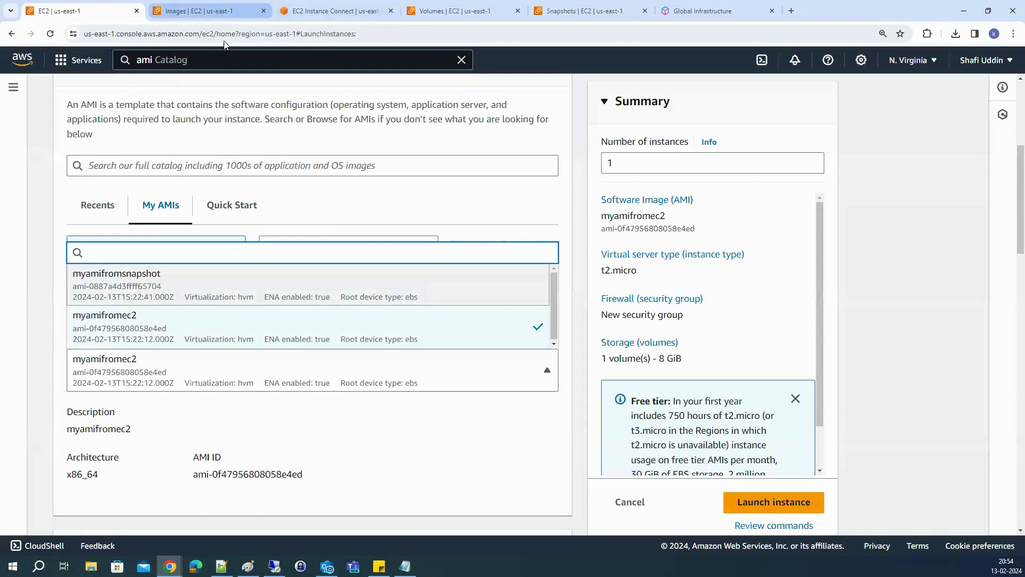
Return to the AMIs list, refresh it several times and compare the status of the two custom images
{"action": "left_click", "coordinate": [211, 11]}
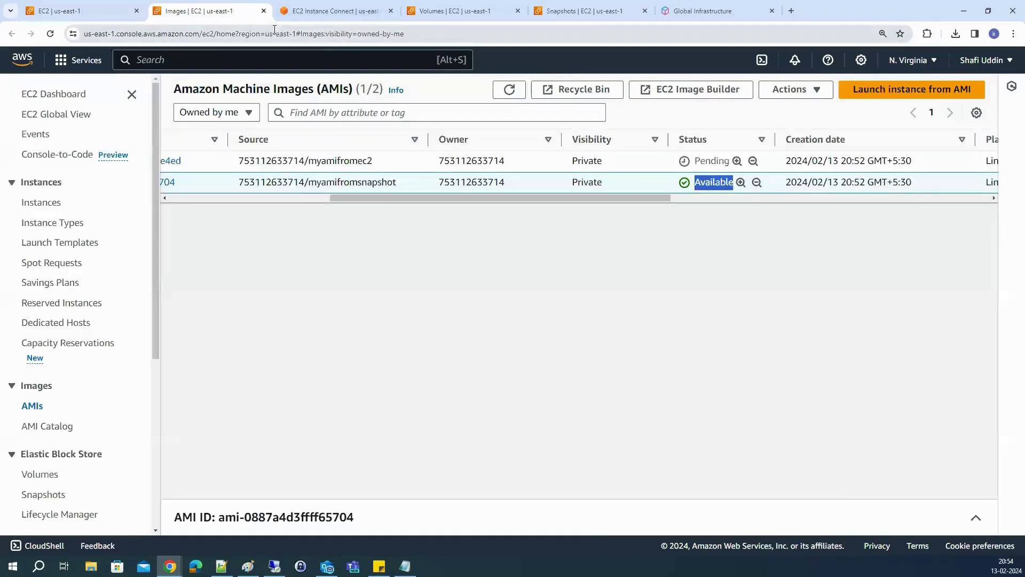
{"action": "left_click", "coordinate": [508, 100]}
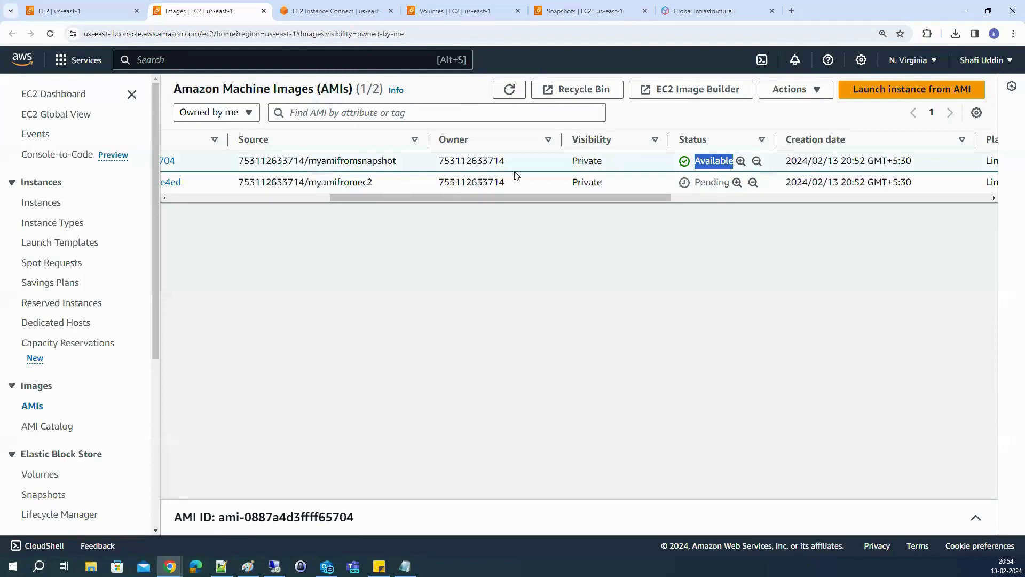
{"action": "left_click", "coordinate": [512, 93]}
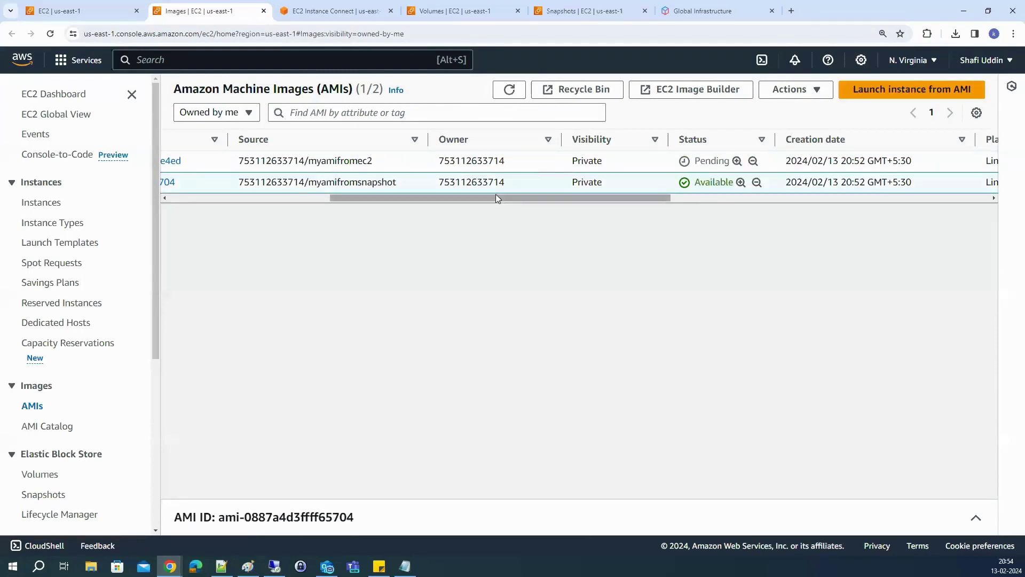
{"action": "scroll", "coordinate": [465, 205], "scroll_direction": "left", "scroll_amount": 5}
{"action": "left_click", "coordinate": [508, 90]}
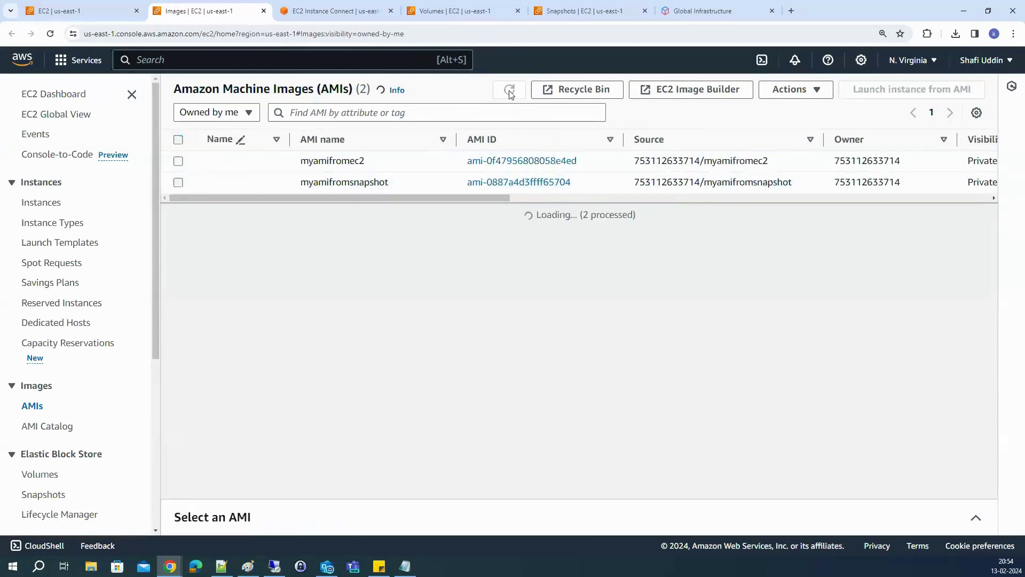
{"action": "scroll", "coordinate": [514, 200], "scroll_direction": "right", "scroll_amount": 4}
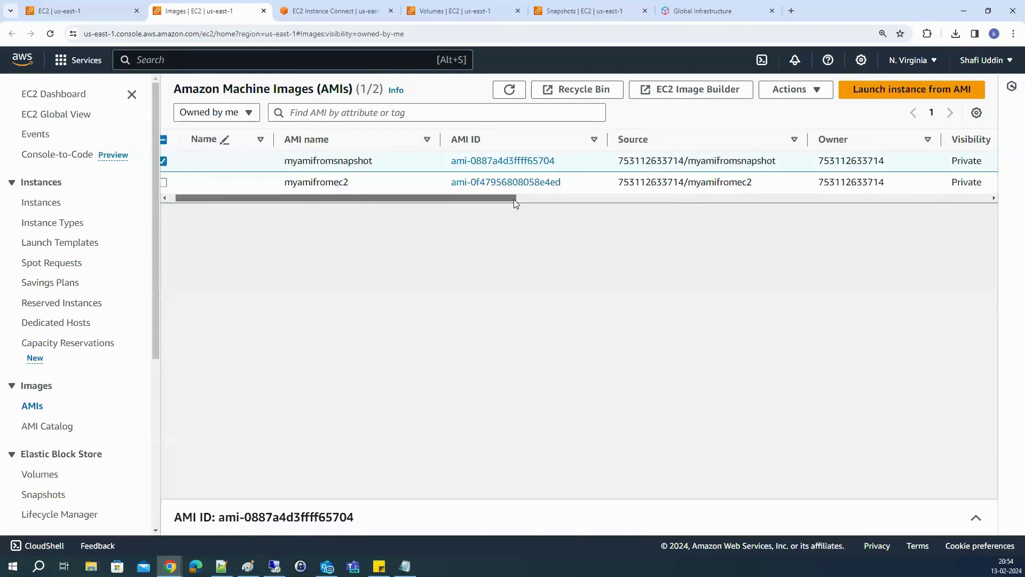
{"action": "left_click_drag", "start_coordinate": [458, 201], "coordinate": [384, 206]}
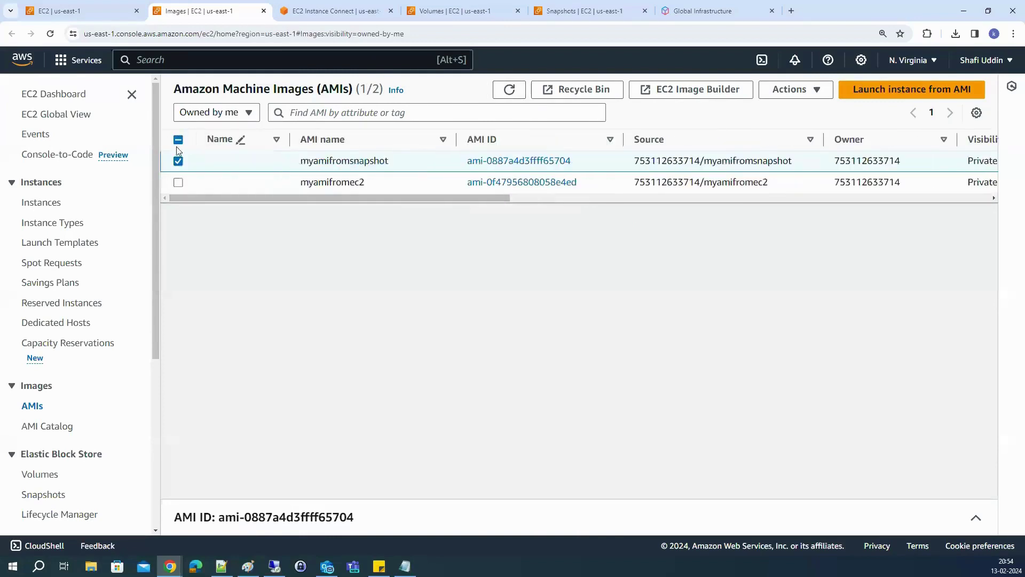
Deregister the myamifromsnapshot image, leaving its associated snapshots undeleted, and refresh the AMIs list
{"action": "left_click", "coordinate": [179, 161]}
{"action": "left_click", "coordinate": [179, 161]}
{"action": "left_click", "coordinate": [792, 90]}
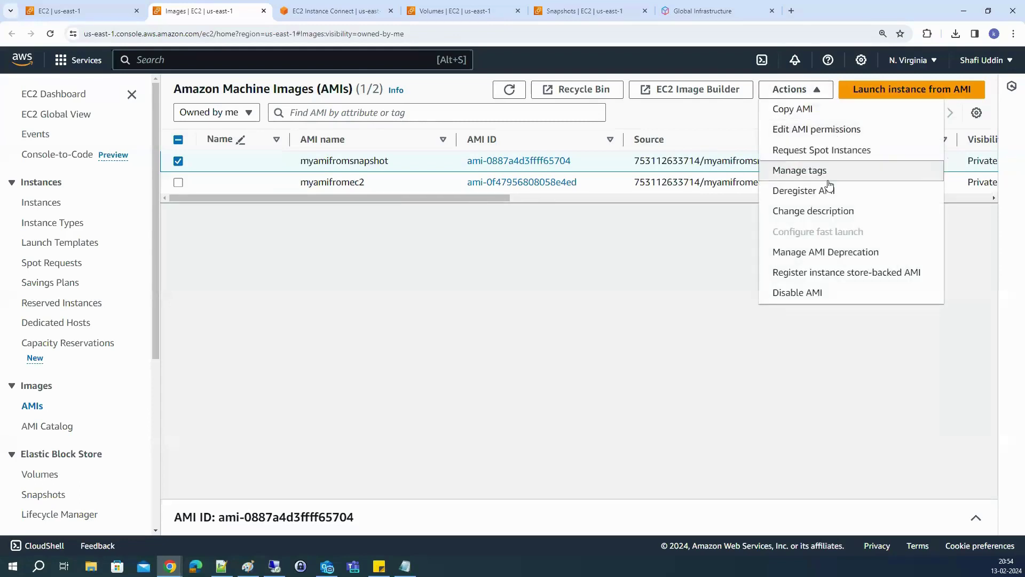
{"action": "left_click", "coordinate": [812, 196]}
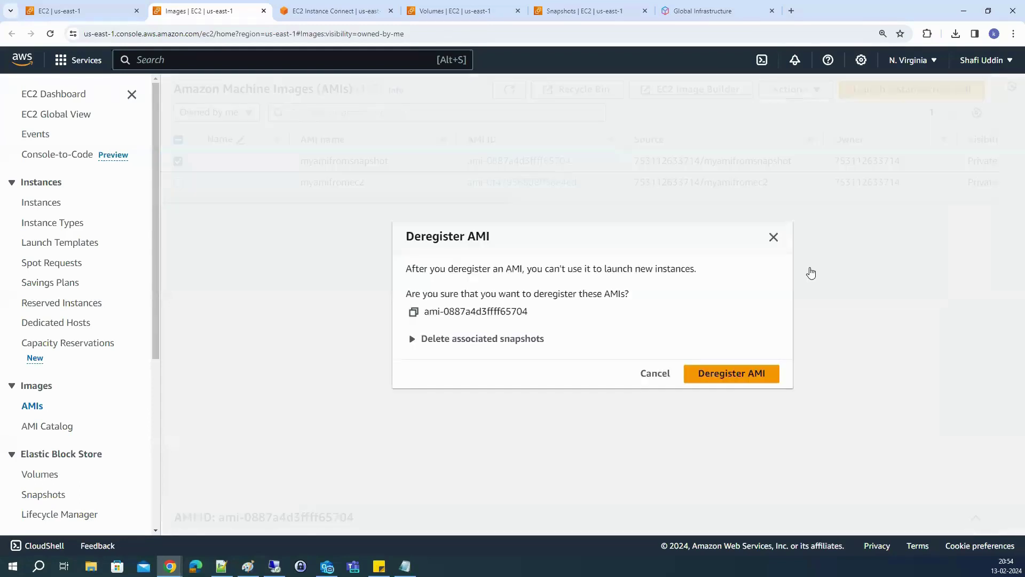
{"action": "left_click", "coordinate": [705, 374]}
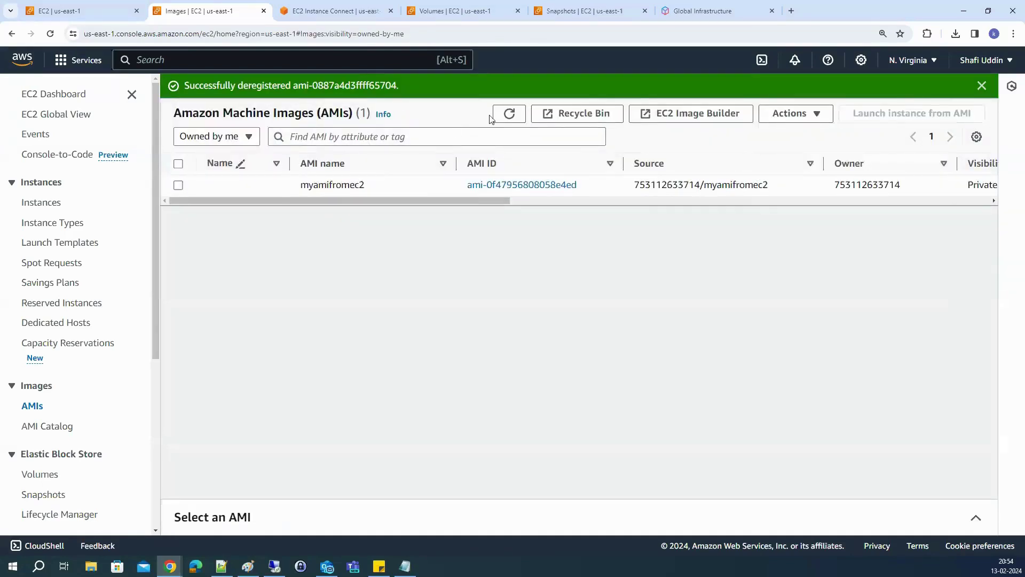
{"action": "left_click", "coordinate": [505, 113]}
{"action": "left_click_drag", "start_coordinate": [463, 204], "coordinate": [407, 209]}
Go back to the instance launch form, view the owned AMIs there and cancel the launch
{"action": "left_click", "coordinate": [75, 9]}
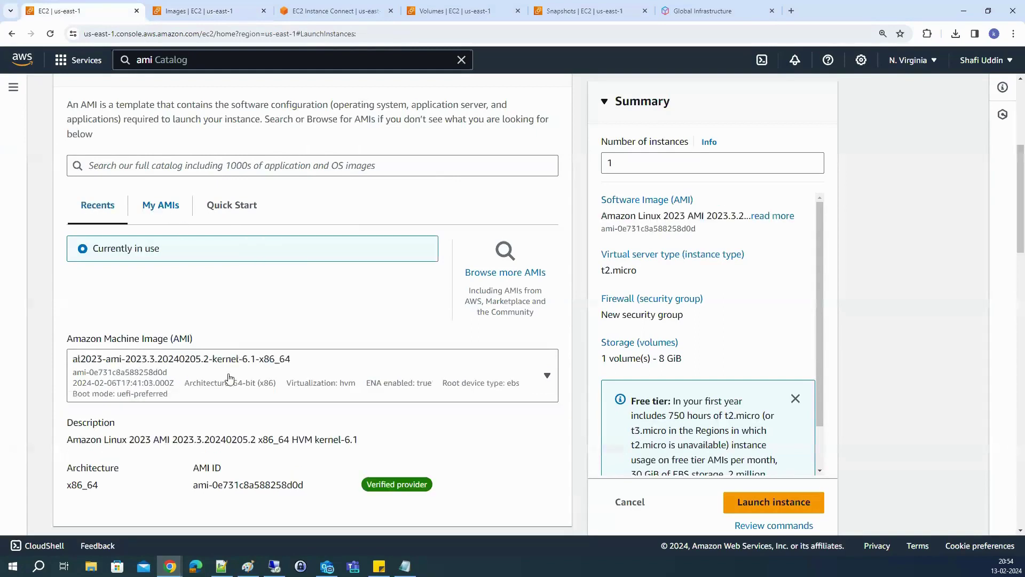
{"action": "left_click", "coordinate": [230, 380]}
{"action": "left_click", "coordinate": [205, 225]}
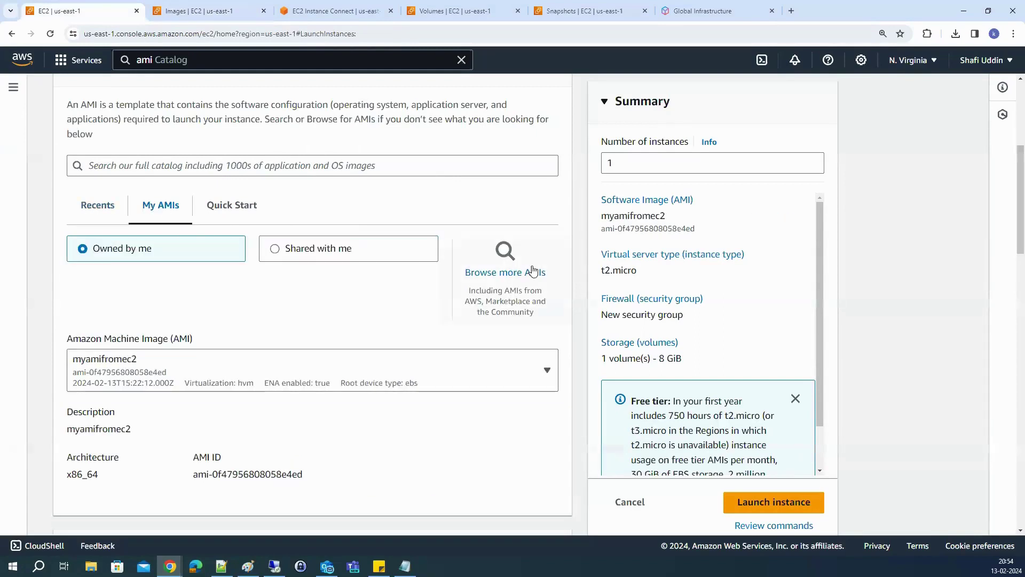
{"action": "left_click", "coordinate": [630, 502]}
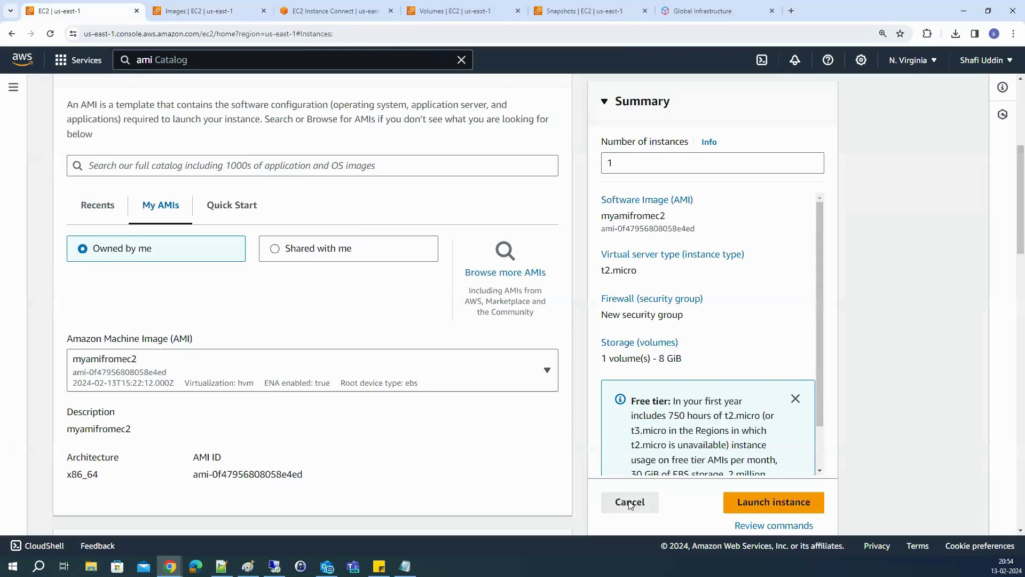
Open a fresh instance launch form and list which owned AMIs it offers after the deregistration
{"action": "left_click", "coordinate": [881, 133]}
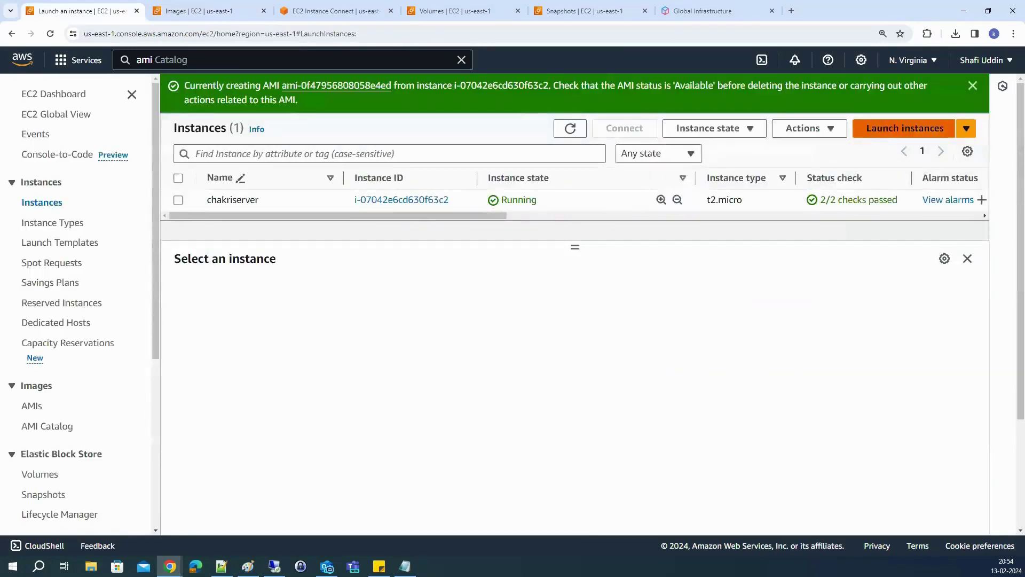
{"action": "scroll", "coordinate": [157, 274], "scroll_direction": "down", "scroll_amount": 4}
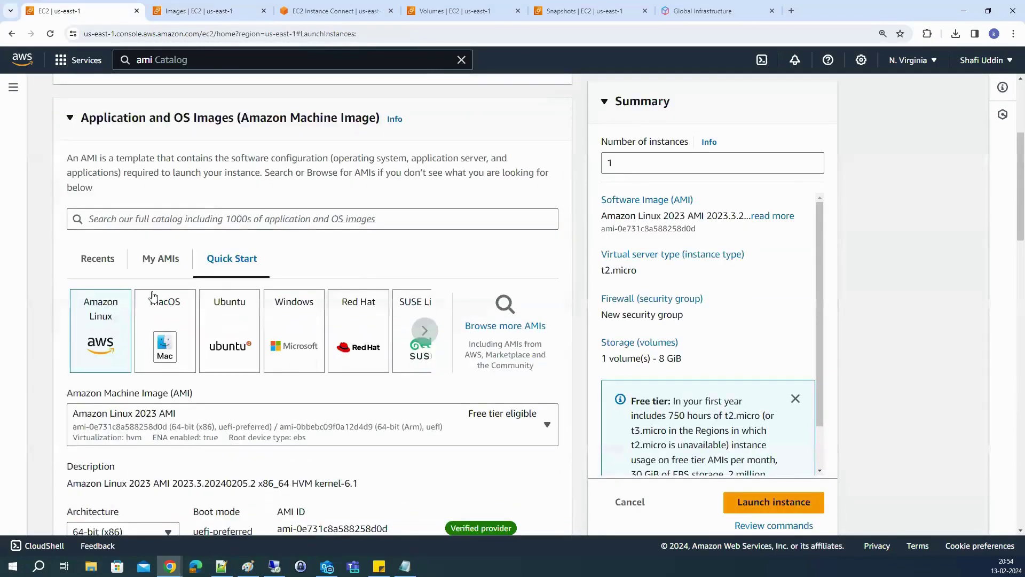
{"action": "left_click", "coordinate": [157, 274]}
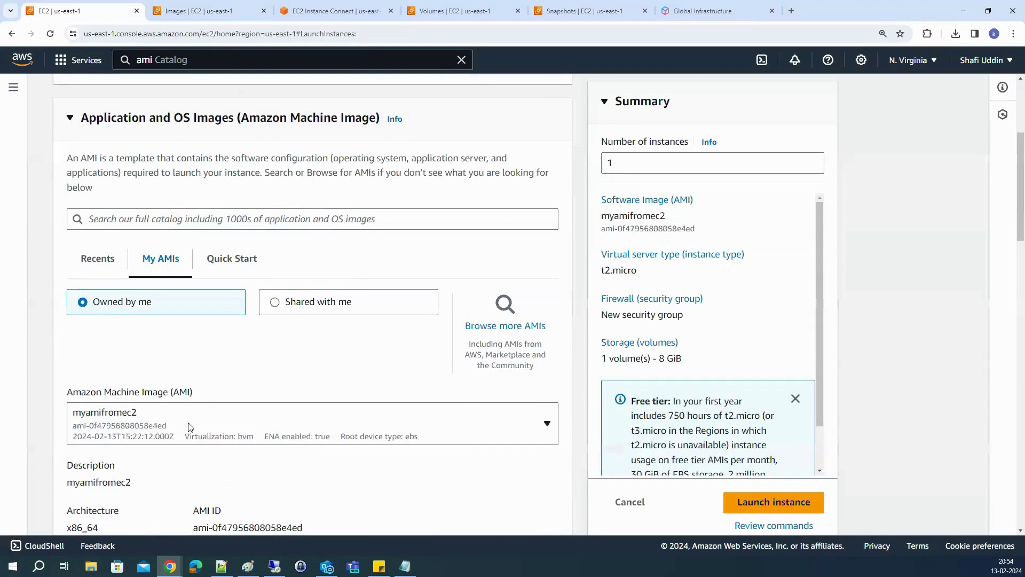
{"action": "scroll", "coordinate": [174, 372], "scroll_direction": "down", "scroll_amount": 1}
{"action": "left_click", "coordinate": [173, 372]}
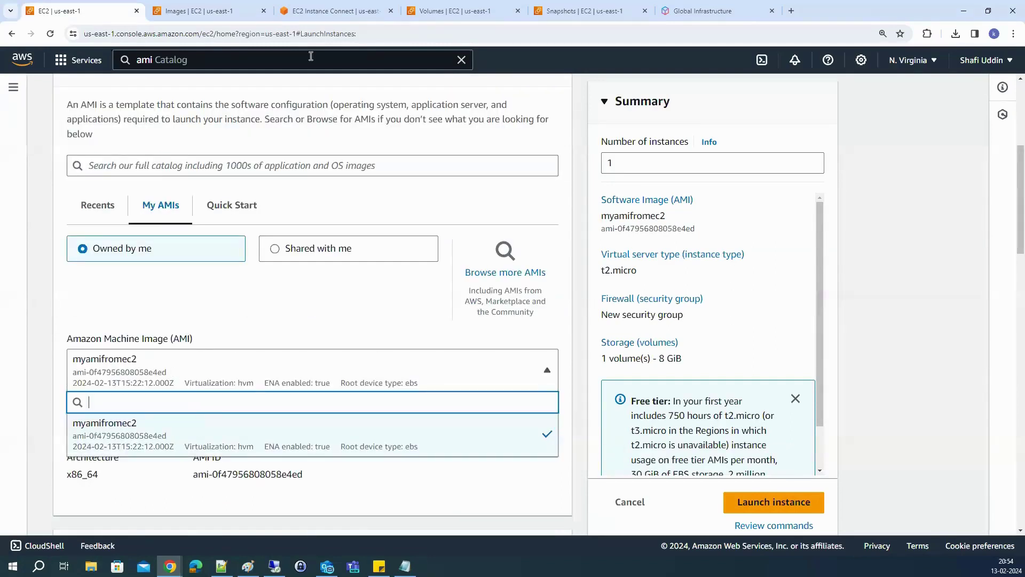
Switch to the volumes page, refresh the list and dismiss the snapshot creation notification
{"action": "left_click", "coordinate": [471, 14]}
{"action": "left_click", "coordinate": [776, 132]}
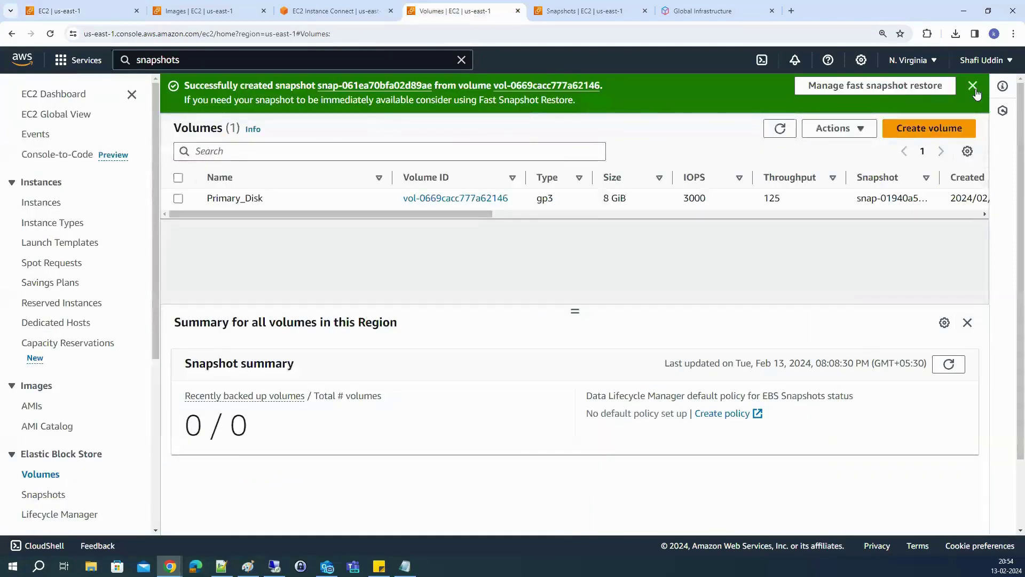
{"action": "left_click", "coordinate": [973, 85]}
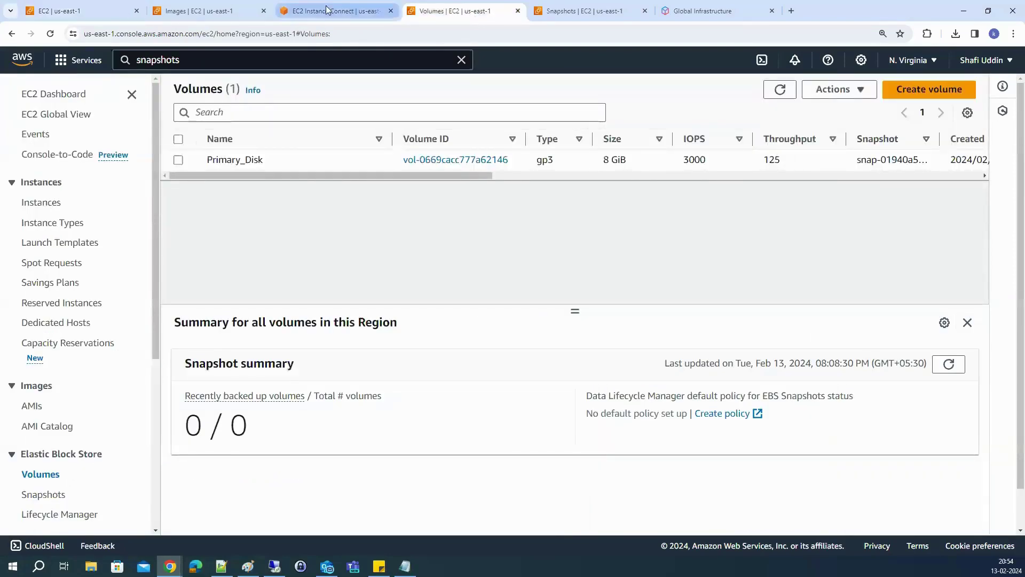
Return to the AMIs list, refresh it and check the status of the remaining myamifromec2 image
{"action": "left_click", "coordinate": [203, 11]}
{"action": "left_click", "coordinate": [502, 121]}
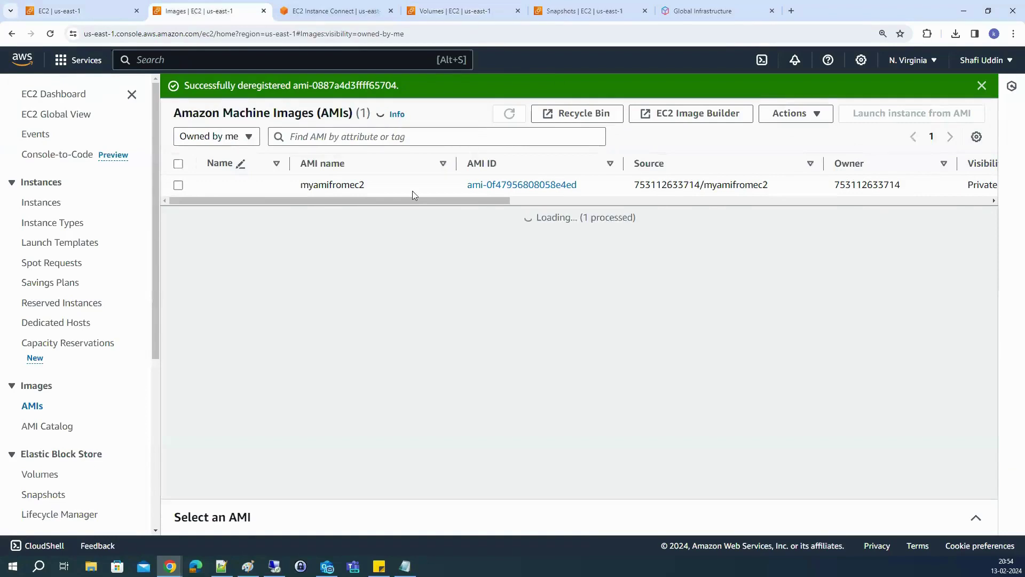
{"action": "left_click_drag", "start_coordinate": [399, 200], "coordinate": [537, 204]}
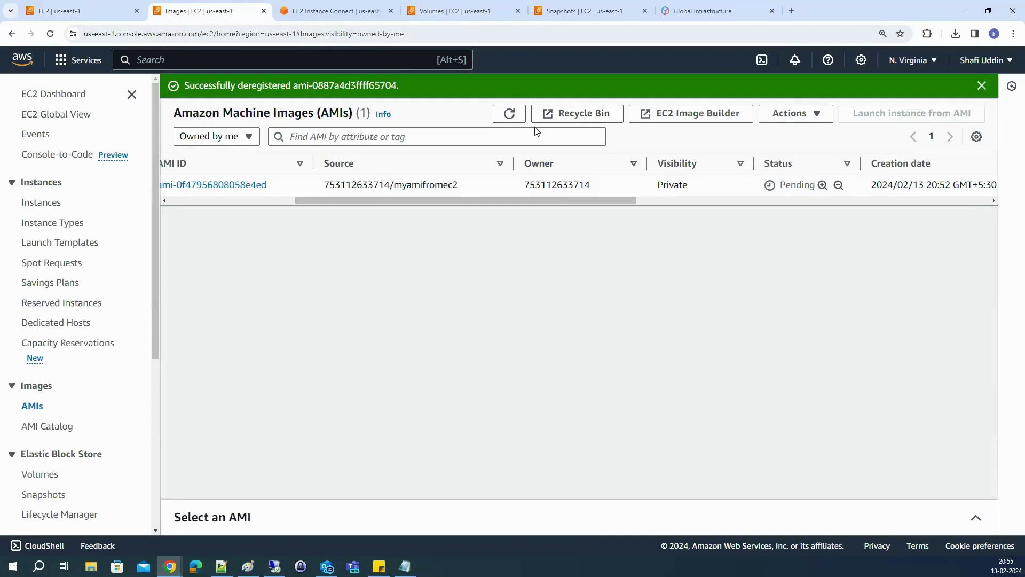
{"action": "left_click", "coordinate": [510, 114]}
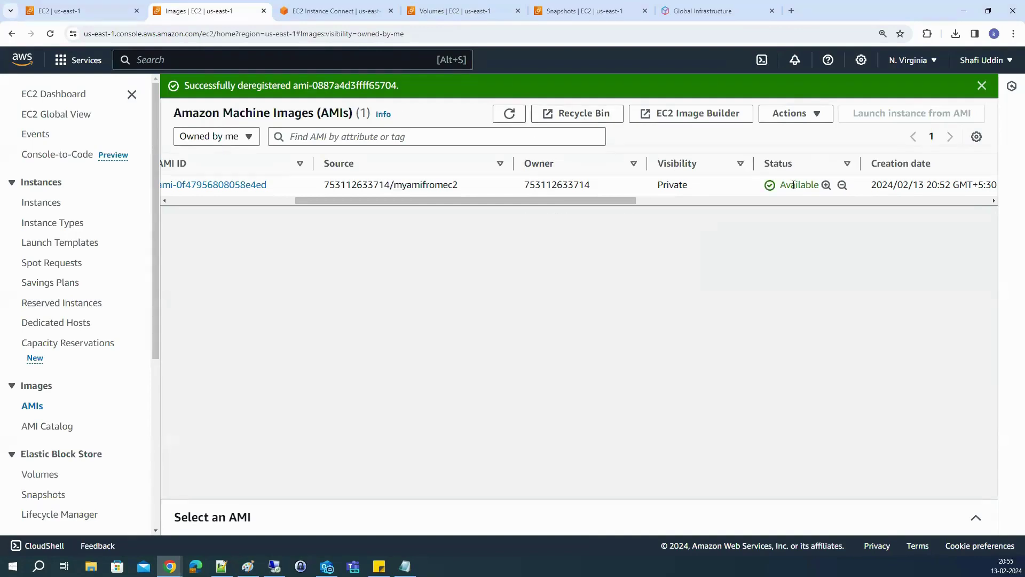
Open the copy form for the myamifromec2 image, view the available destination regions and cancel the copy
{"action": "double_click", "coordinate": [794, 185]}
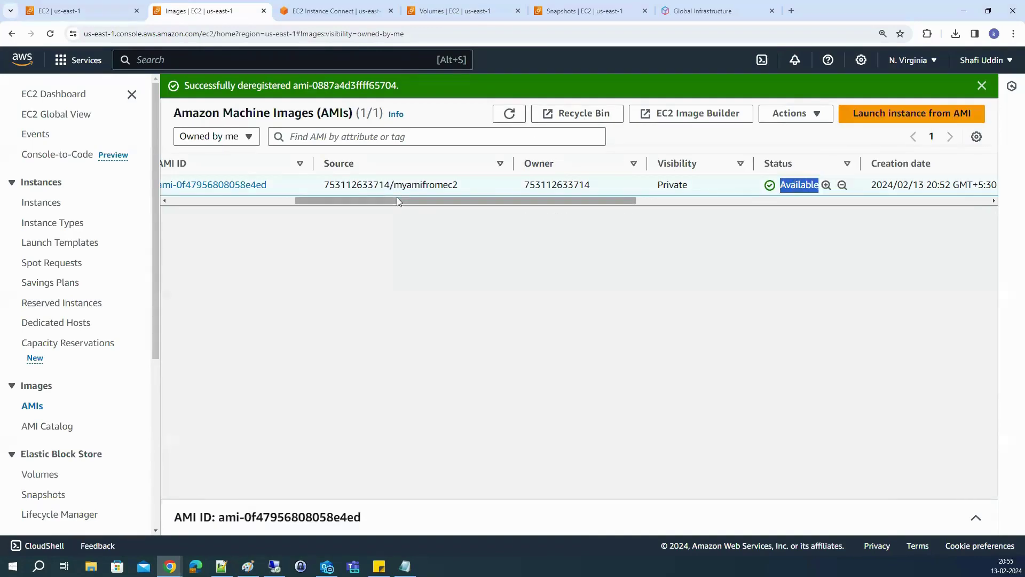
{"action": "left_click_drag", "start_coordinate": [397, 199], "coordinate": [225, 191]}
{"action": "left_click", "coordinate": [794, 114]}
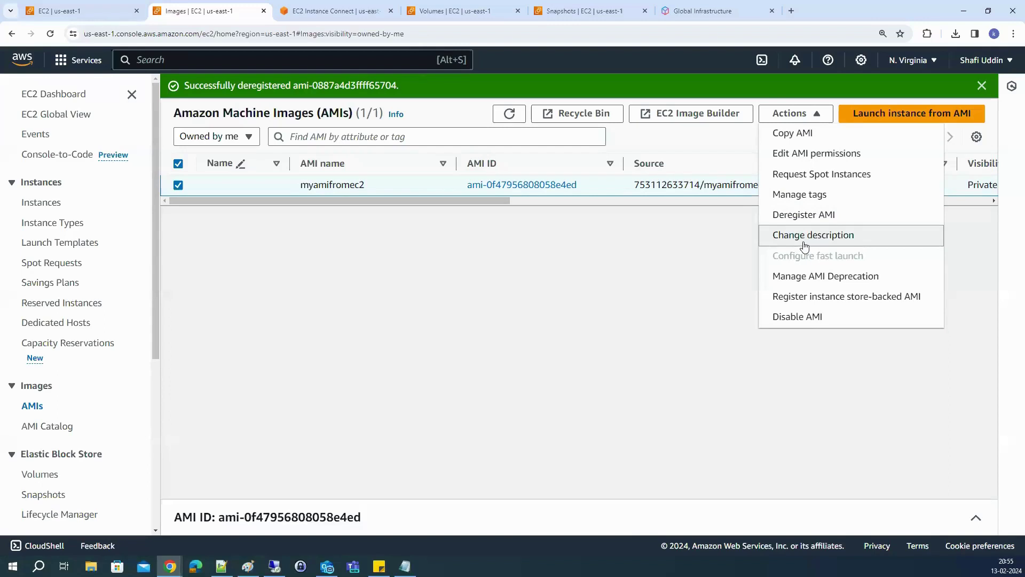
{"action": "left_click", "coordinate": [796, 134]}
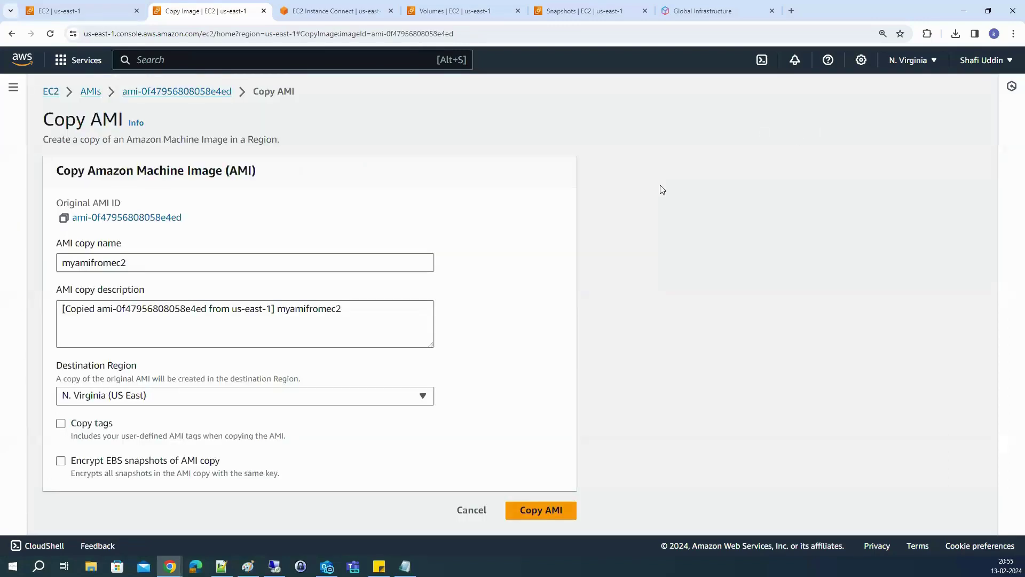
{"action": "left_click", "coordinate": [153, 397]}
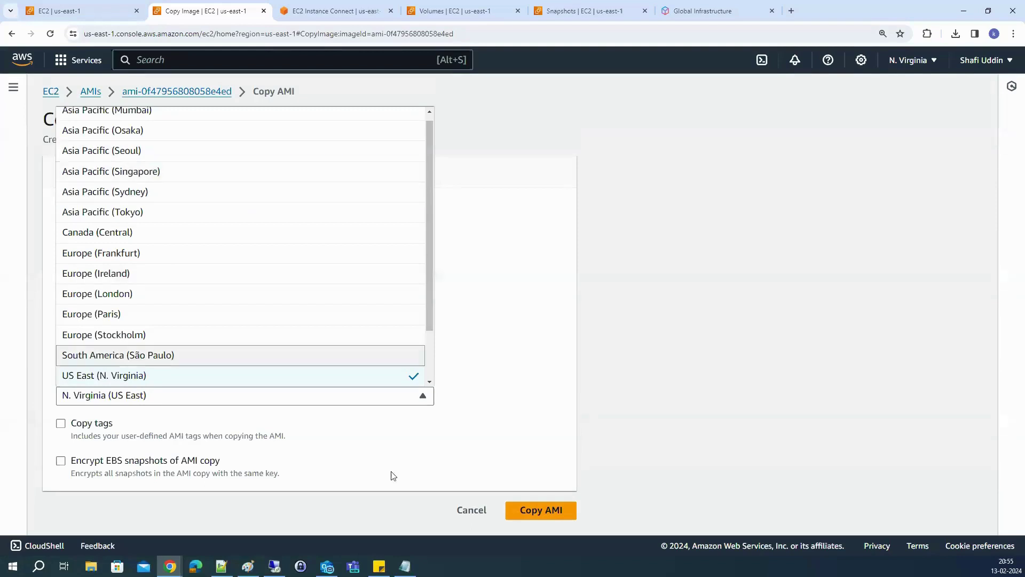
{"action": "left_click", "coordinate": [459, 510]}
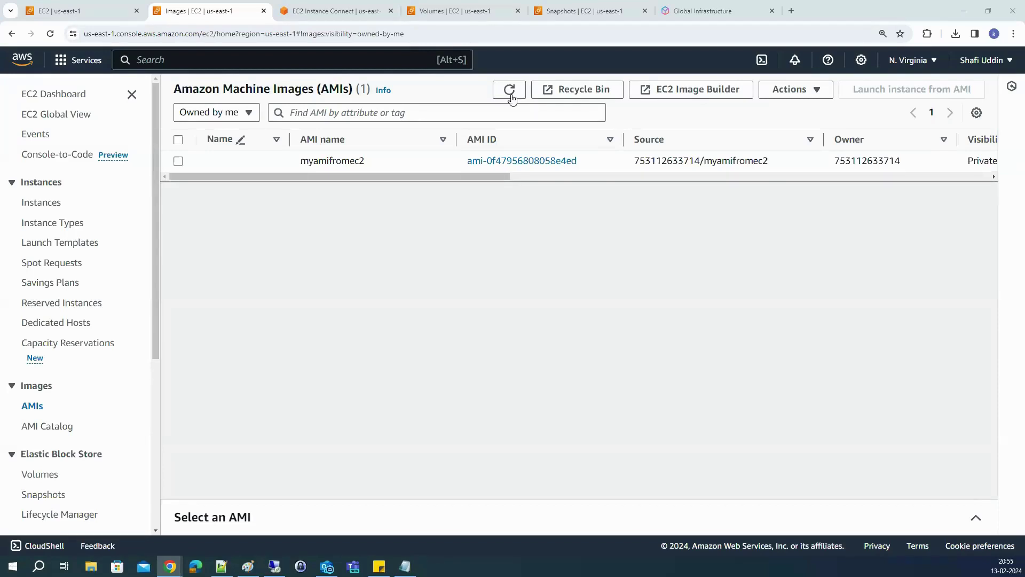
Open the permission settings of the myamifromec2 image, review its availability and sharing options, and leave without saving
{"action": "left_click", "coordinate": [179, 161]}
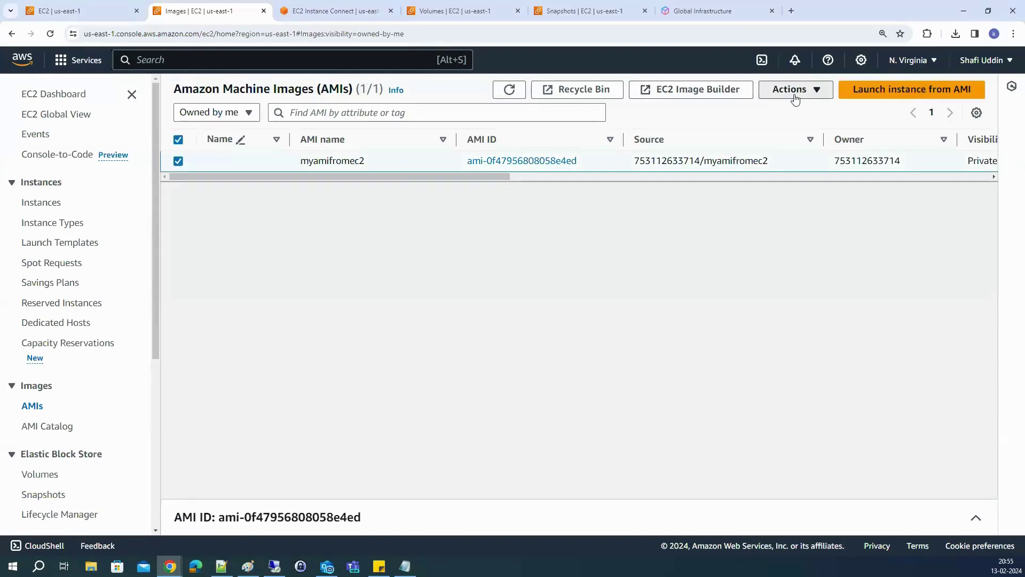
{"action": "left_click", "coordinate": [795, 96]}
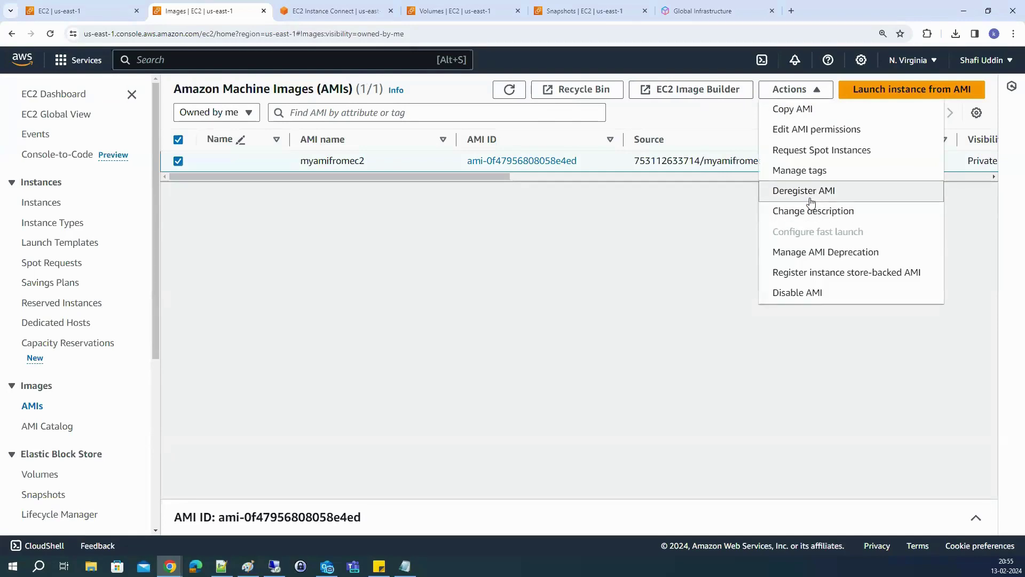
{"action": "left_click", "coordinate": [809, 134]}
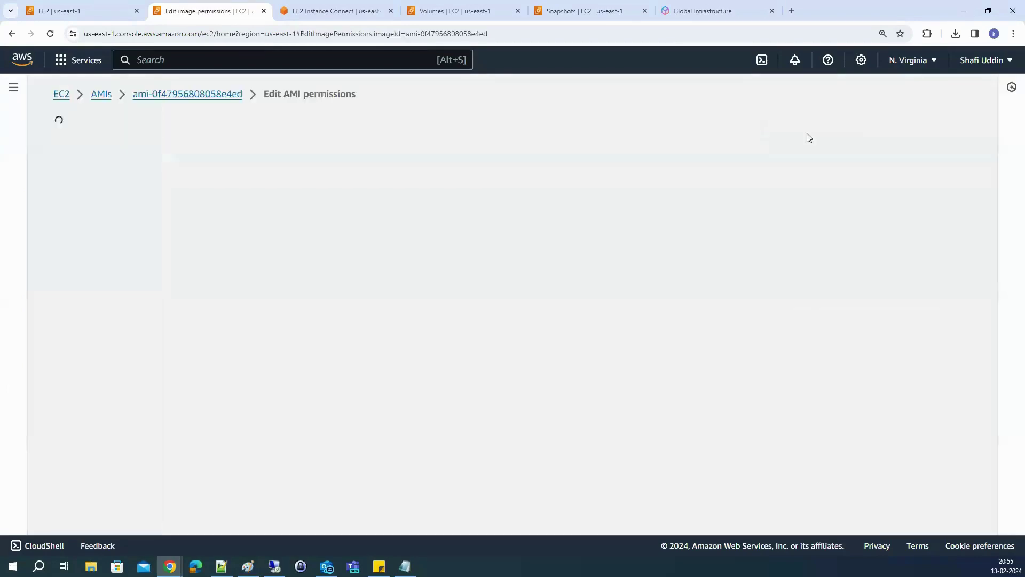
{"action": "scroll", "coordinate": [70, 273], "scroll_direction": "down", "scroll_amount": 2}
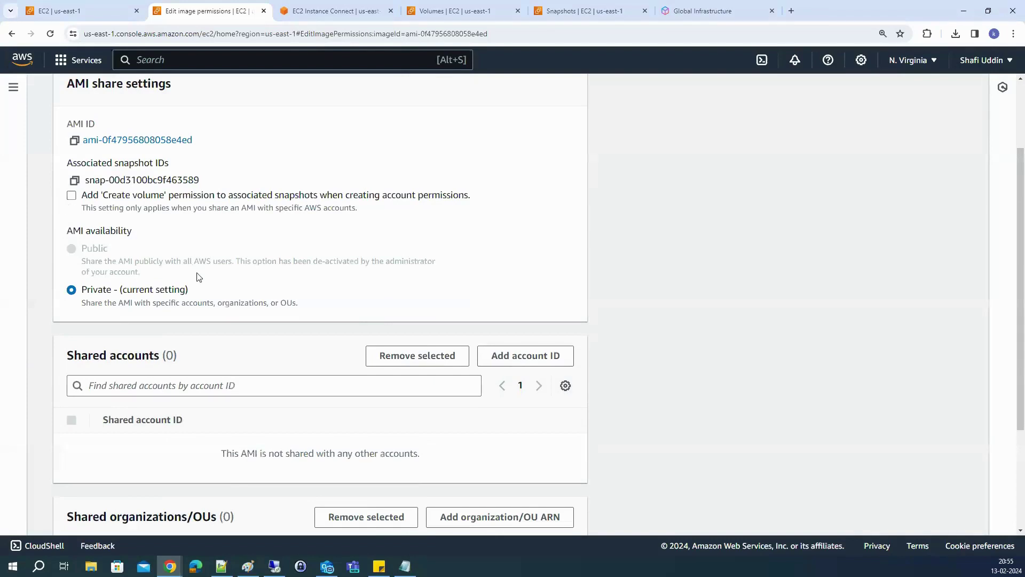
{"action": "scroll", "coordinate": [215, 387], "scroll_direction": "down", "scroll_amount": 1}
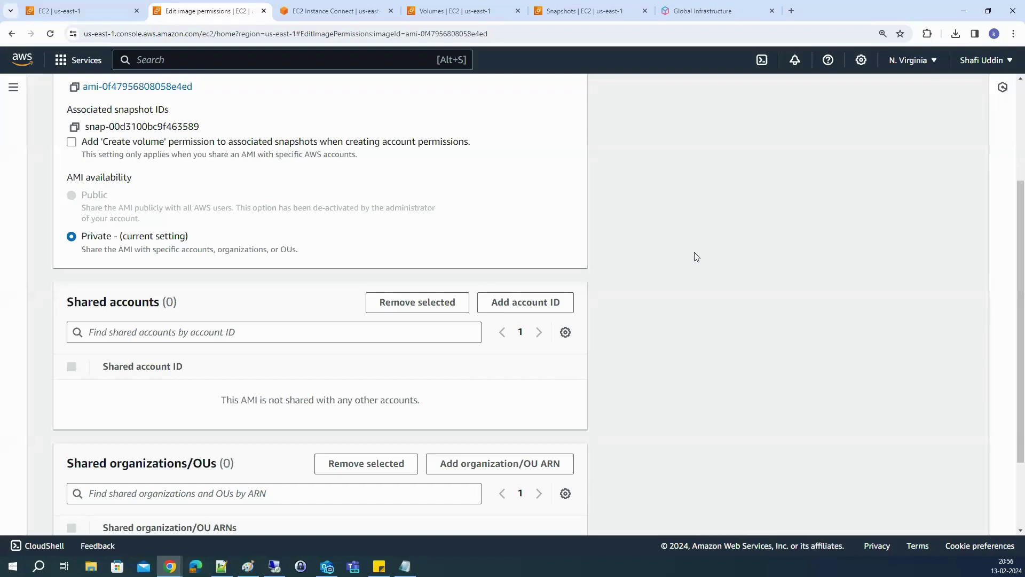
{"action": "scroll", "coordinate": [440, 373], "scroll_direction": "down", "scroll_amount": 2}
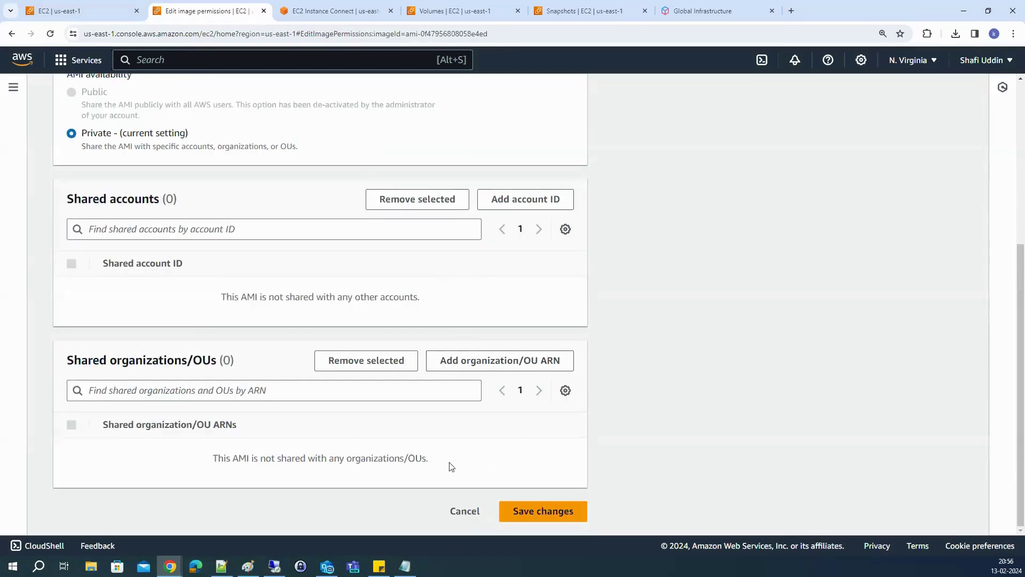
{"action": "left_click", "coordinate": [458, 513]}
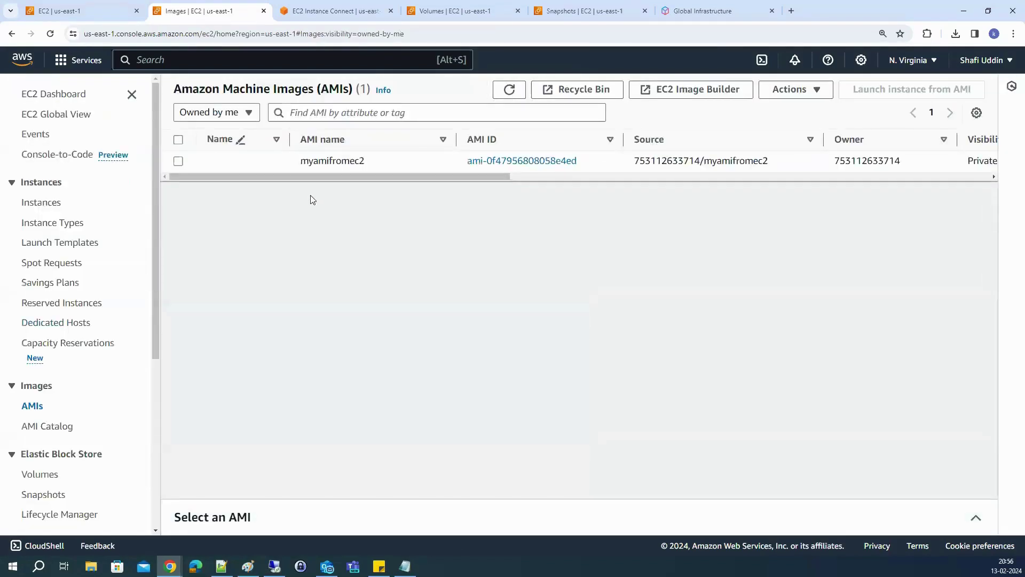
Switch to the Notepad notes and highlight all the text on volumes, snapshots and AMIs as a recap
{"action": "left_click", "coordinate": [409, 568]}
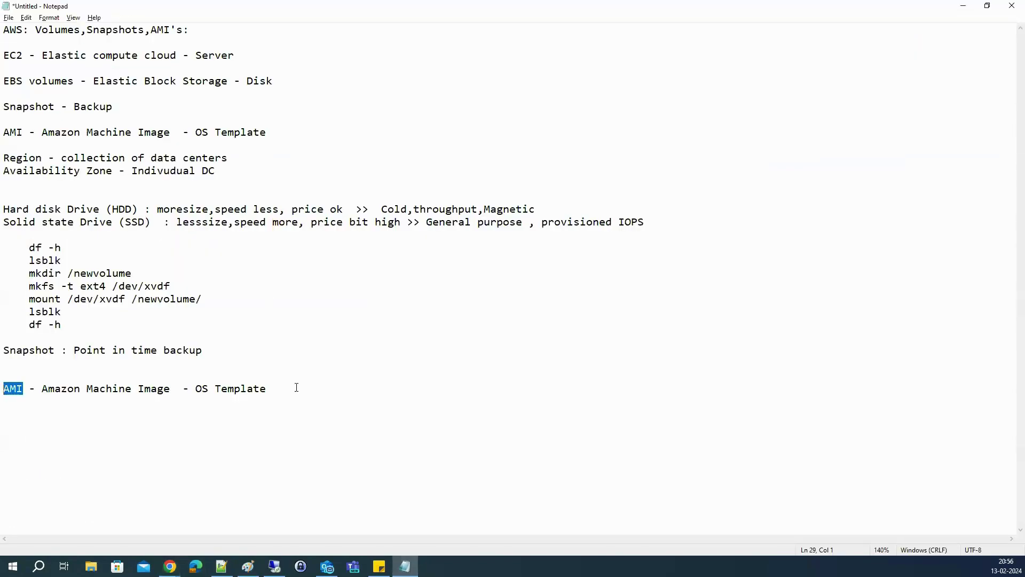
{"action": "left_click_drag", "start_coordinate": [297, 387], "coordinate": [2, 34]}
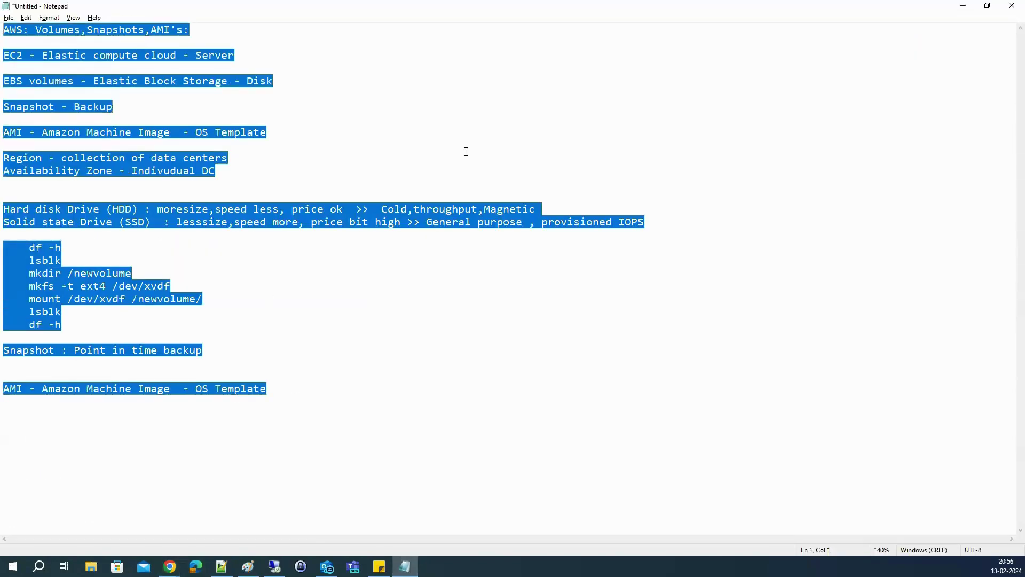
{"action": "left_click", "coordinate": [616, 345]}
{"action": "left_click_drag", "start_coordinate": [275, 389], "coordinate": [3, 30]}
{"action": "key", "text": "alt+Tab"}
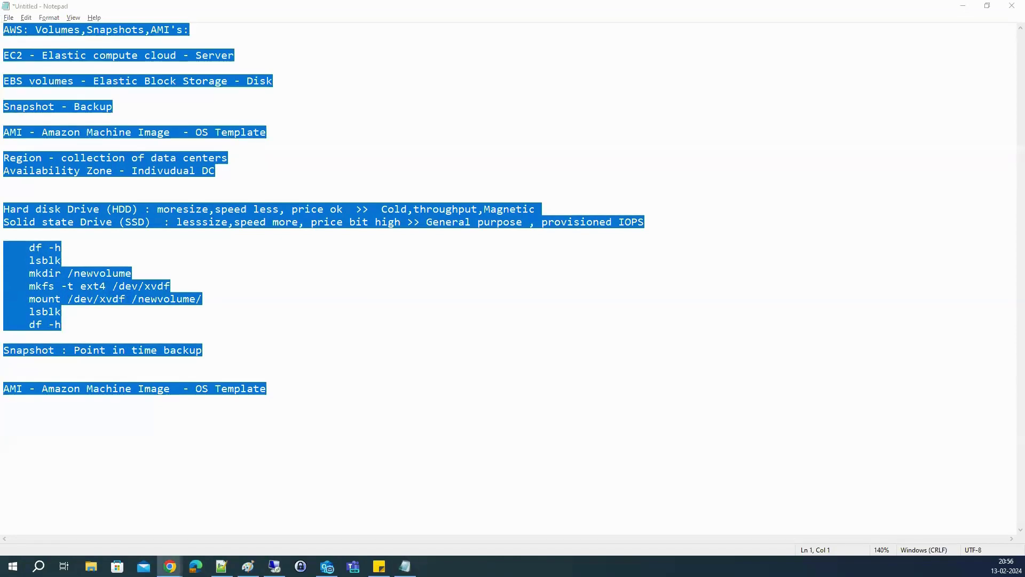